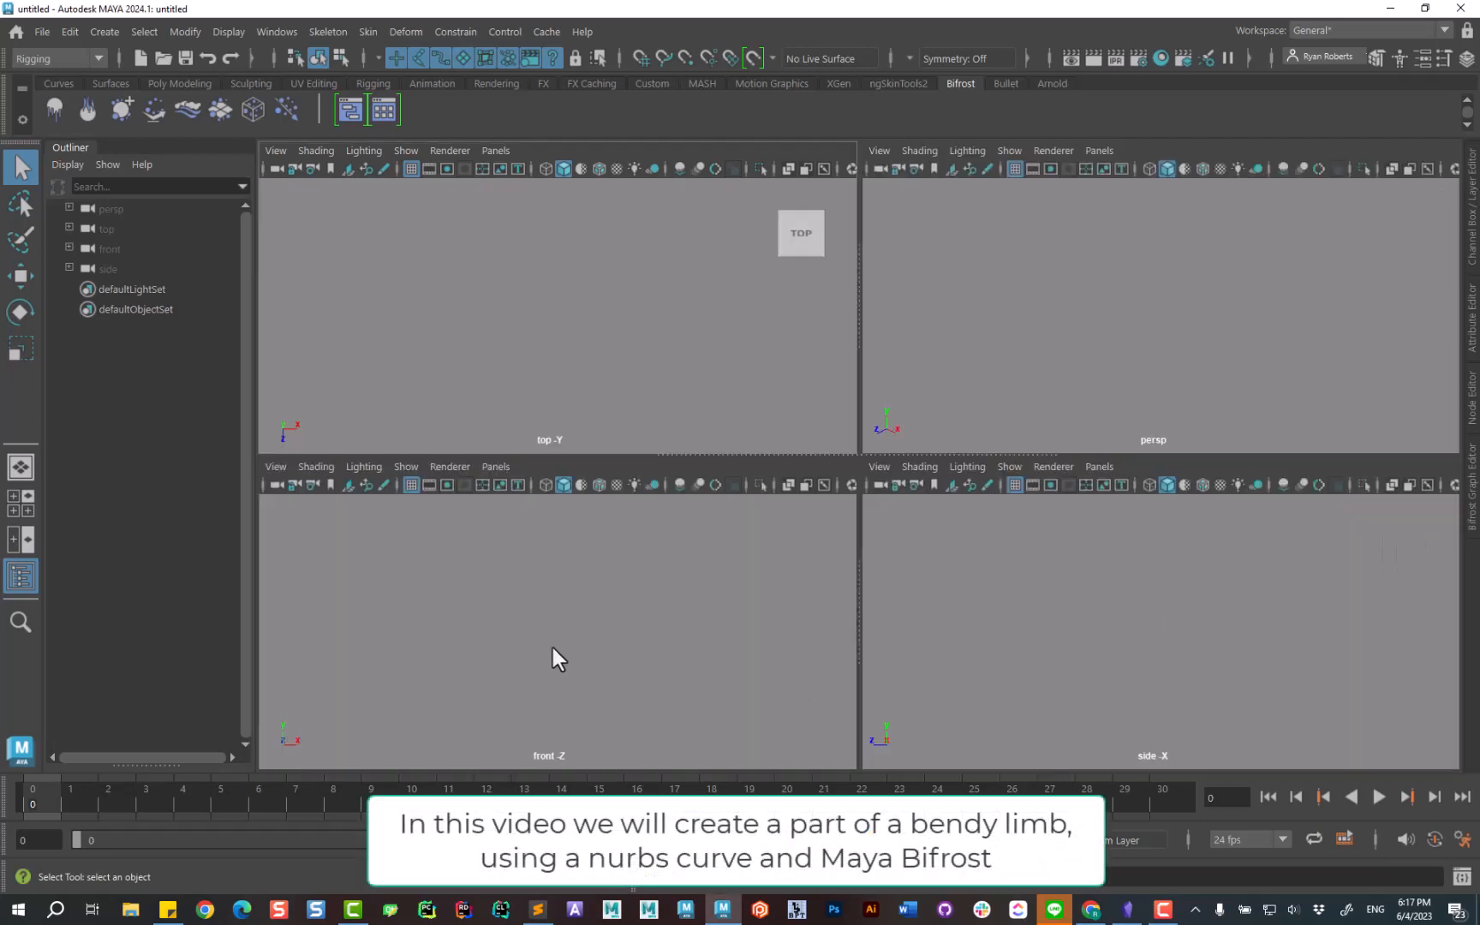
Enlarge the front view to fill the workspace and turn on the grid display.
key("space")
left_click(232, 35)
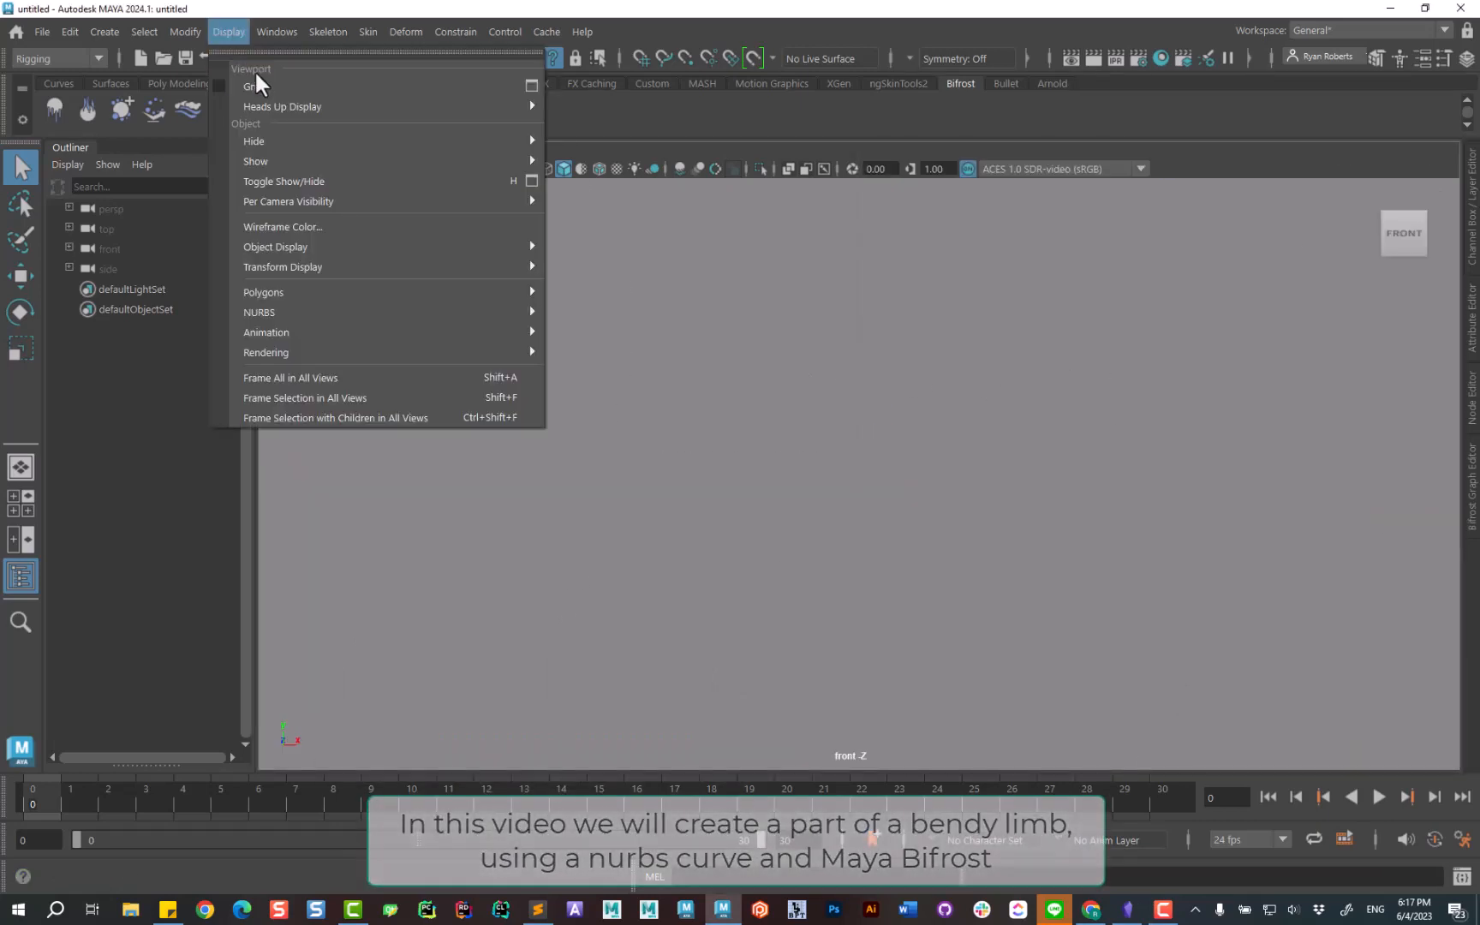
left_click(254, 69)
middle_click_drag(976, 385, 840, 545, "alt")
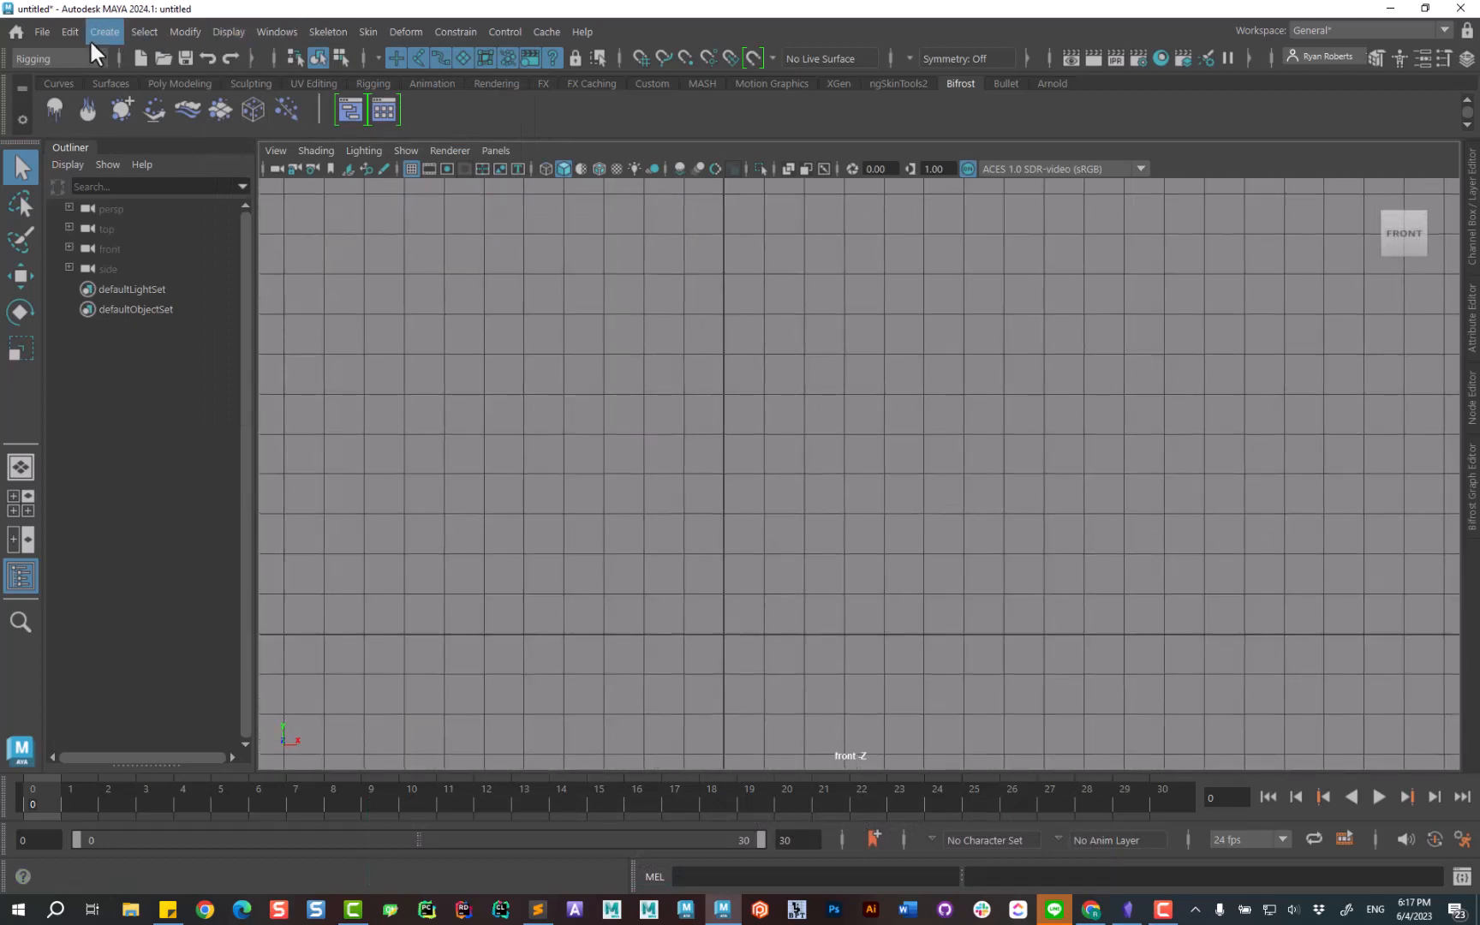
Draw an arched CV curve with five control vertices, about 14 grid squares wide, above the horizontal axis in the front view.
left_click(99, 36)
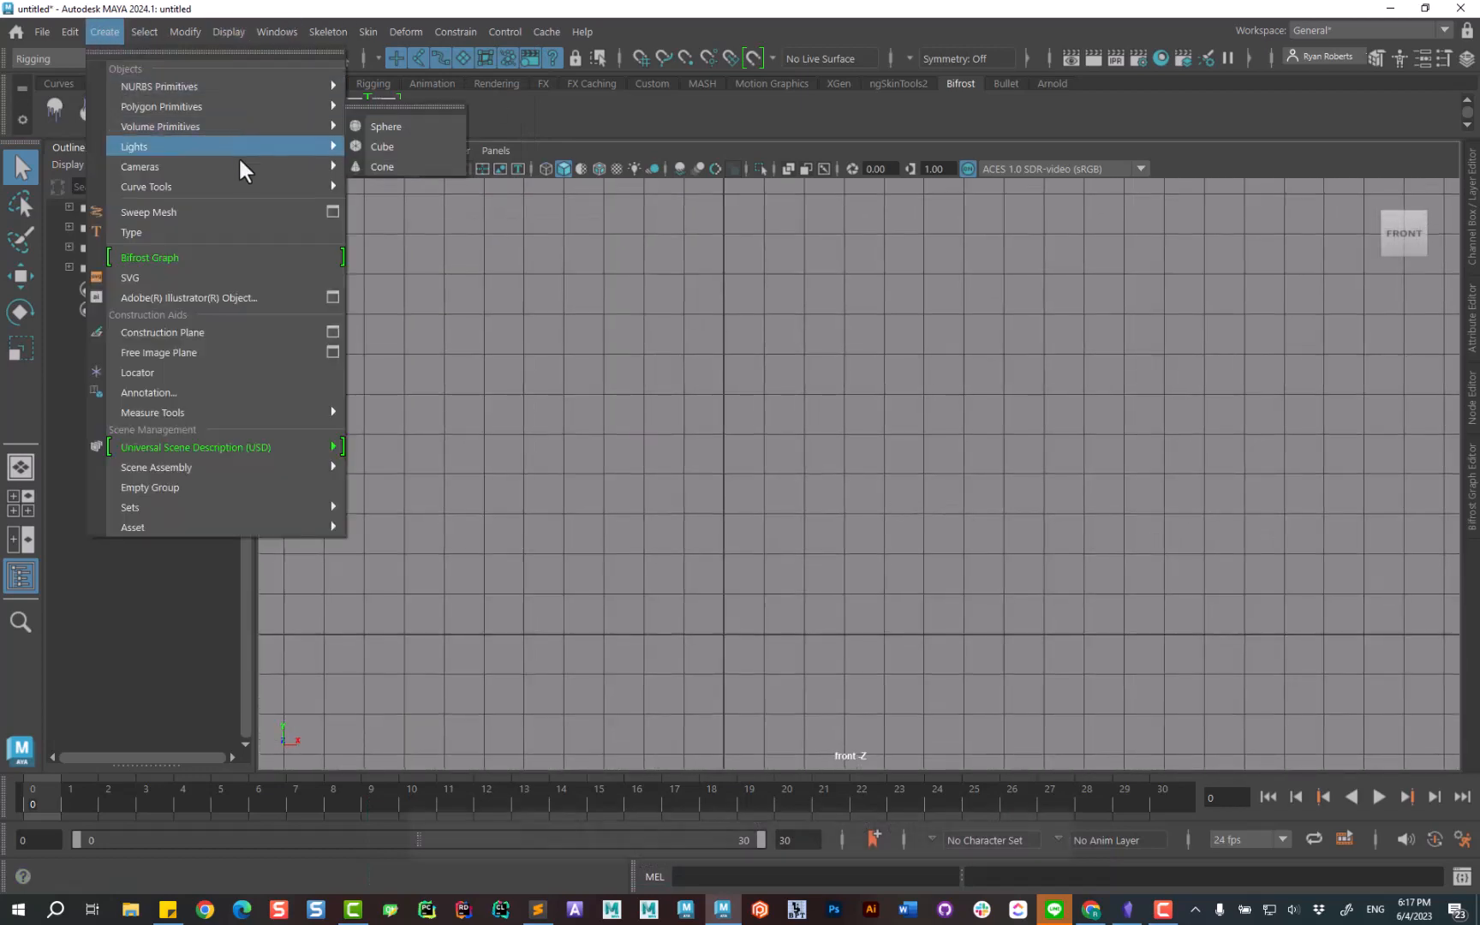
mouse_move(291, 187)
left_click(450, 187)
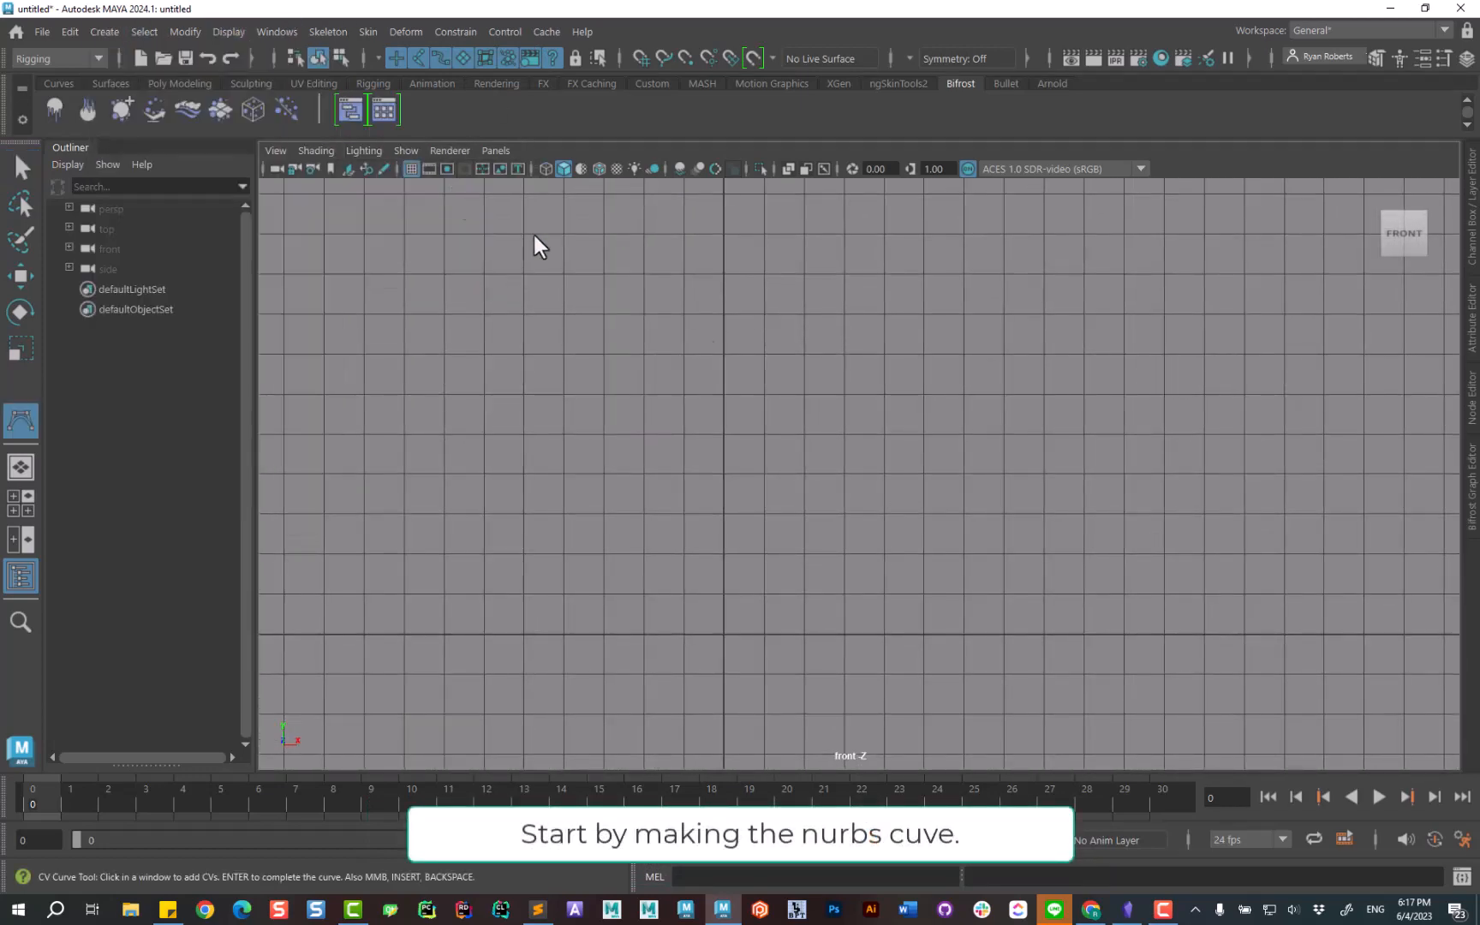
left_click(524, 556)
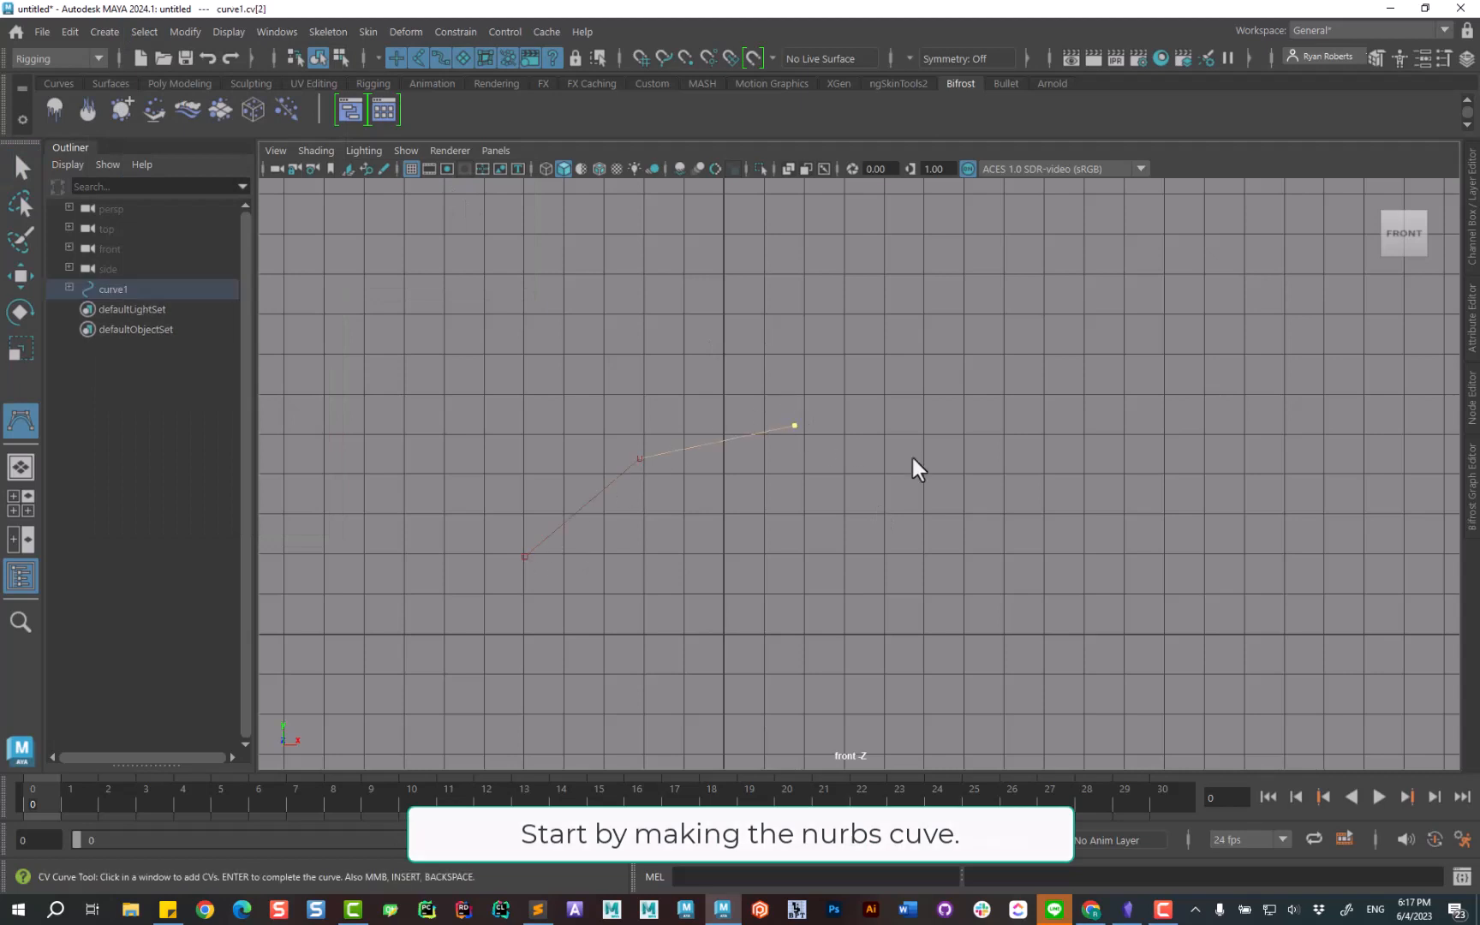
left_click(958, 486)
left_click(1070, 592)
key("Return")
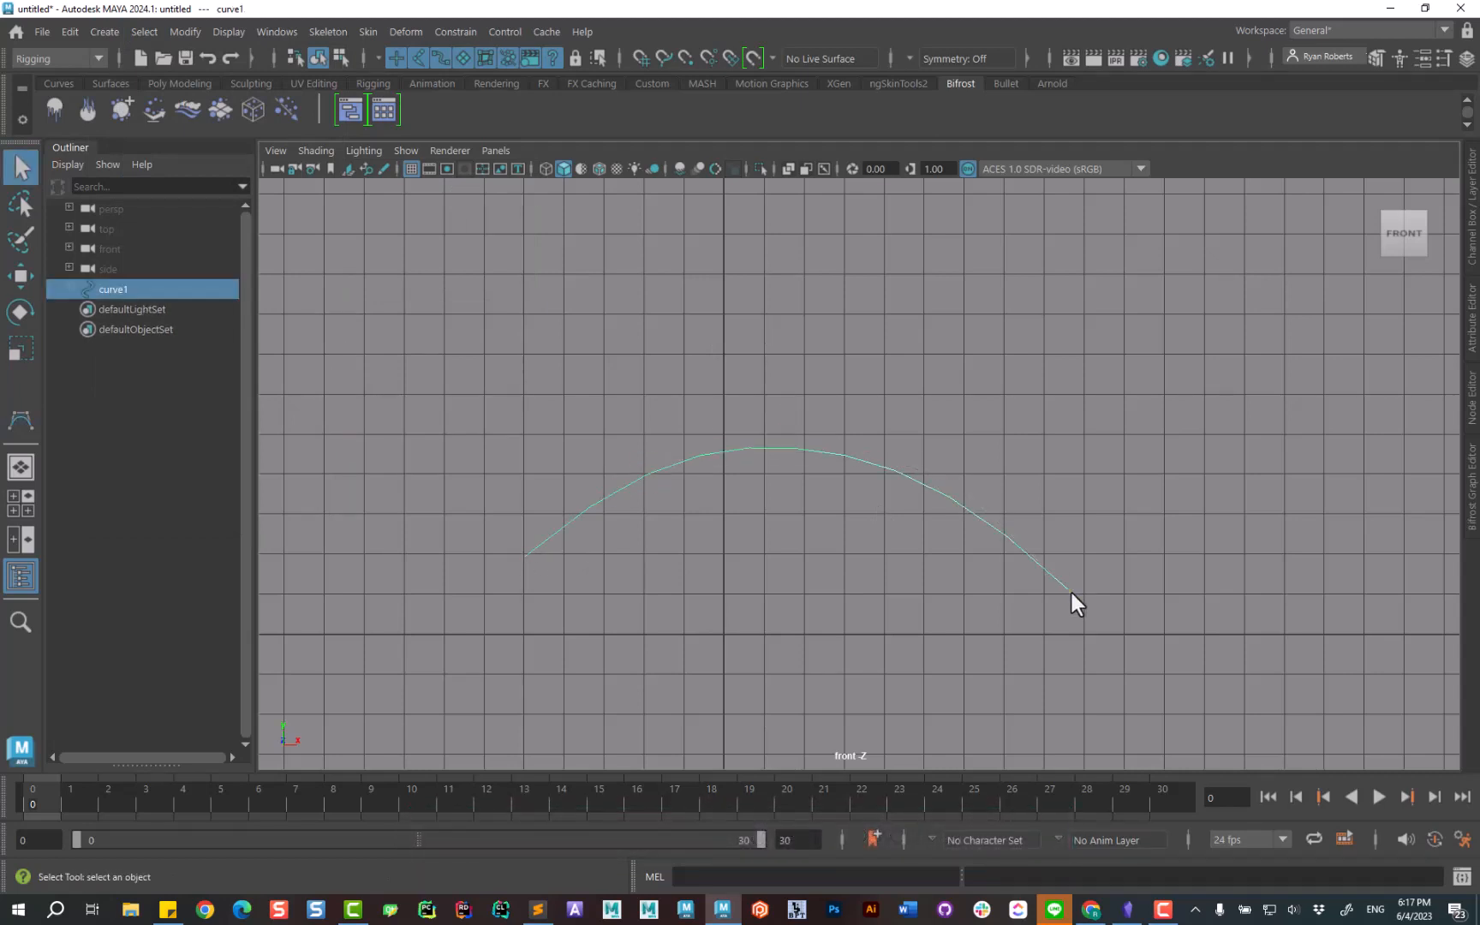
In the perspective view, create a separate cluster on each of the curve's first two control vertices.
key("space")
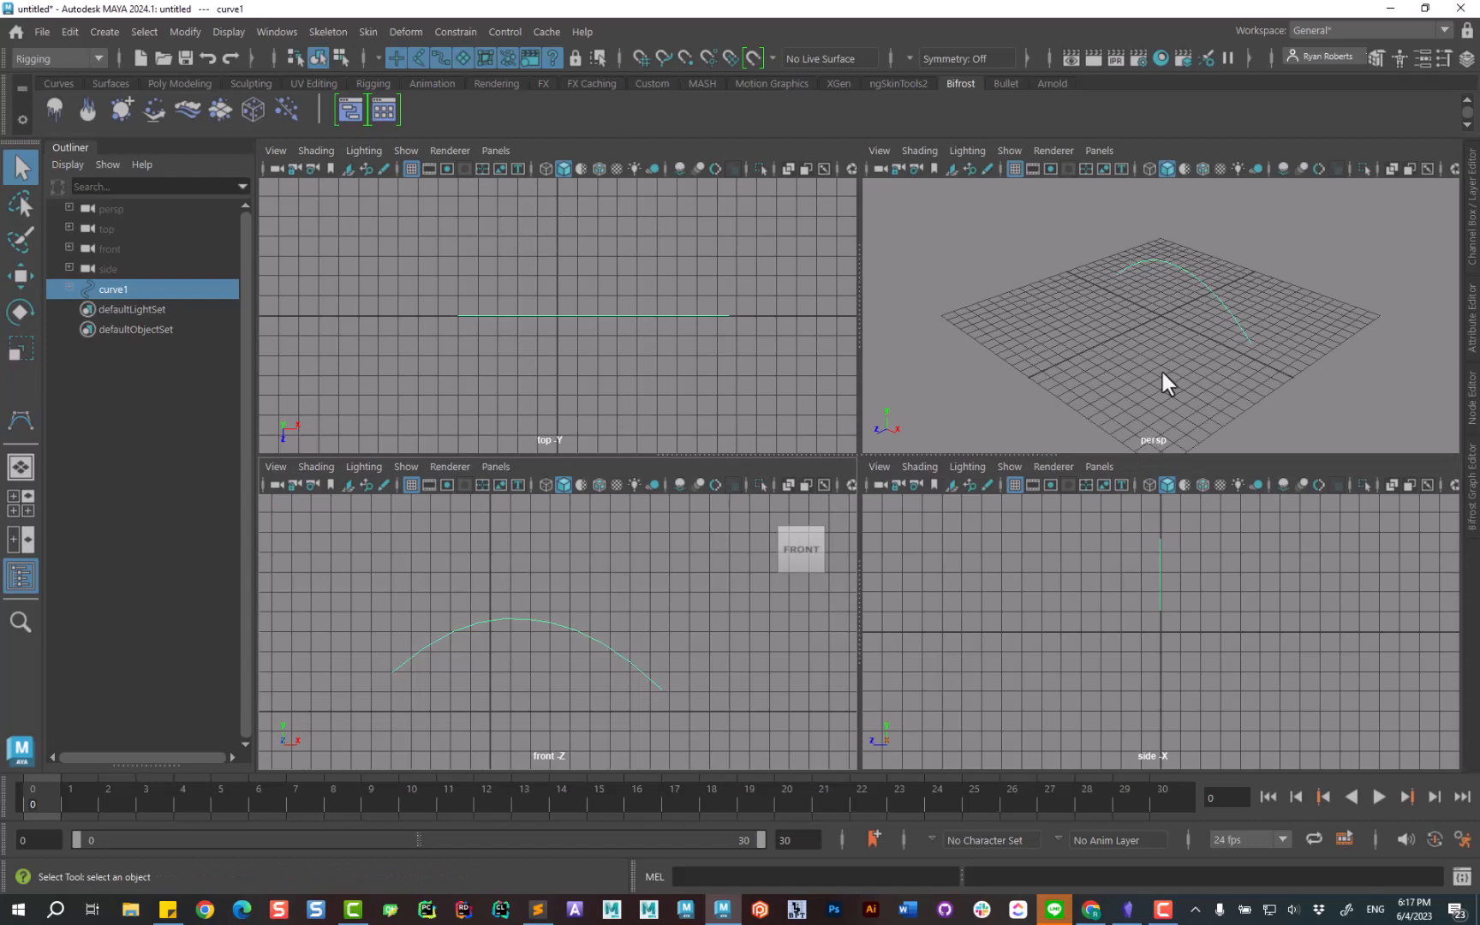
key("space")
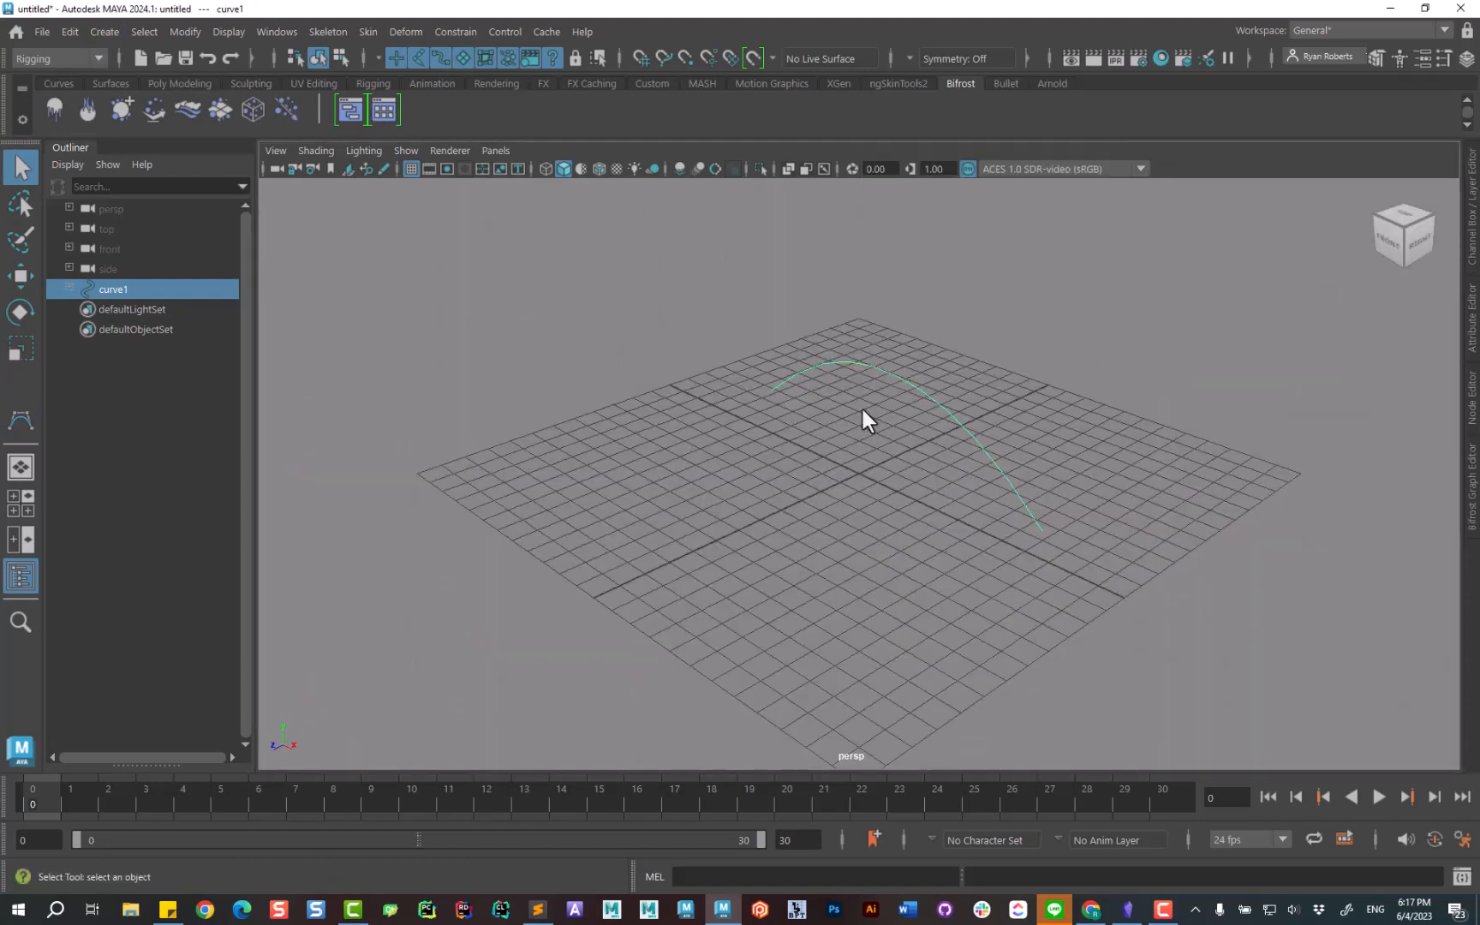
key("F8")
left_click_drag(744, 385, 777, 401)
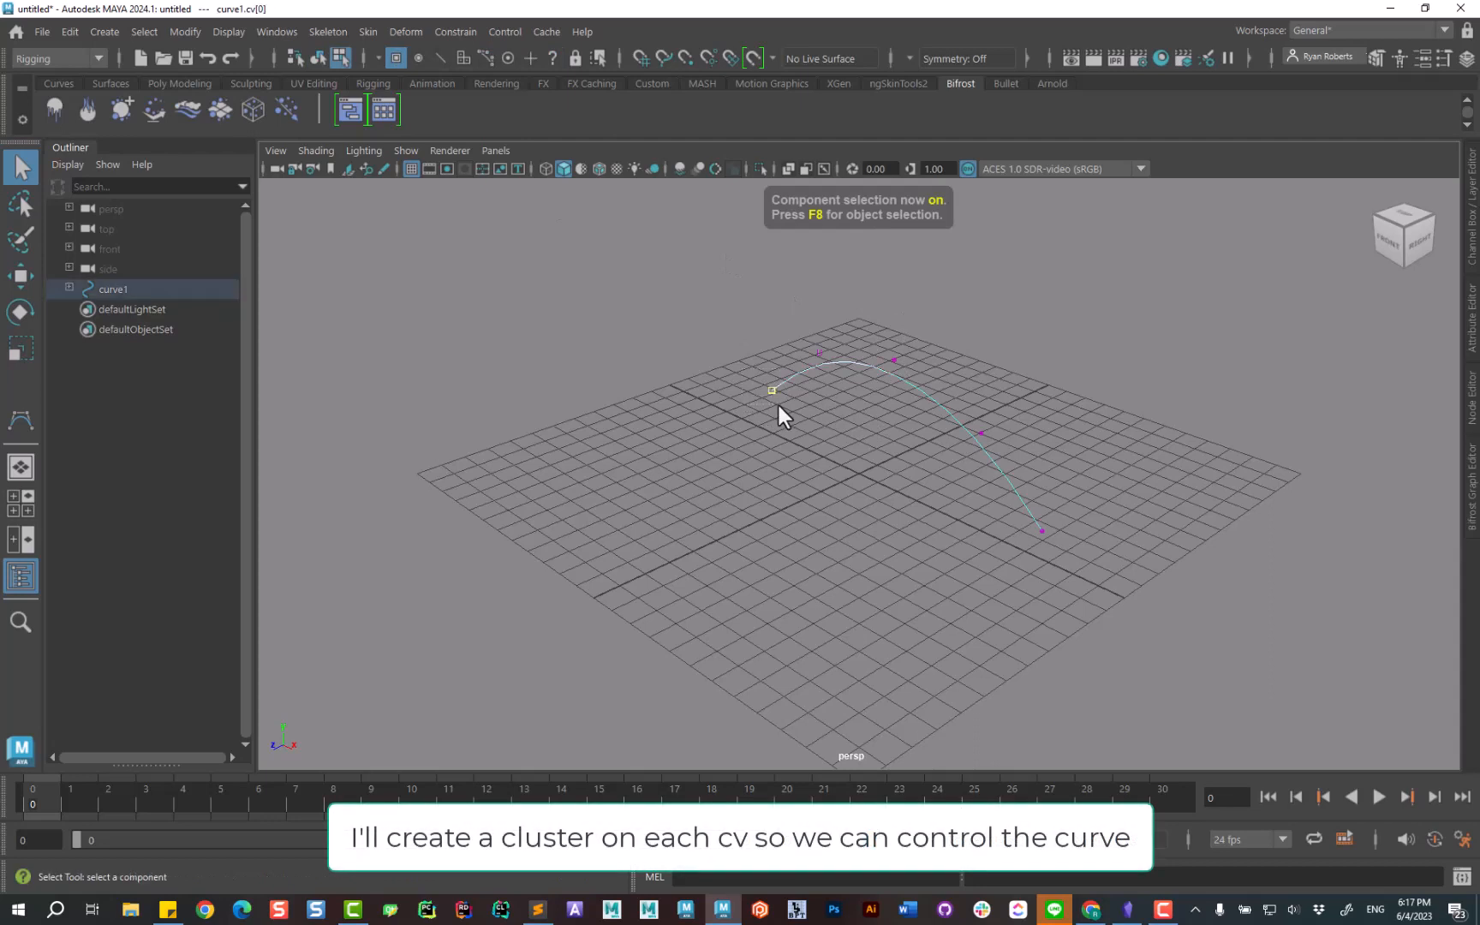
left_click(408, 32)
left_click(447, 102)
left_click(840, 378)
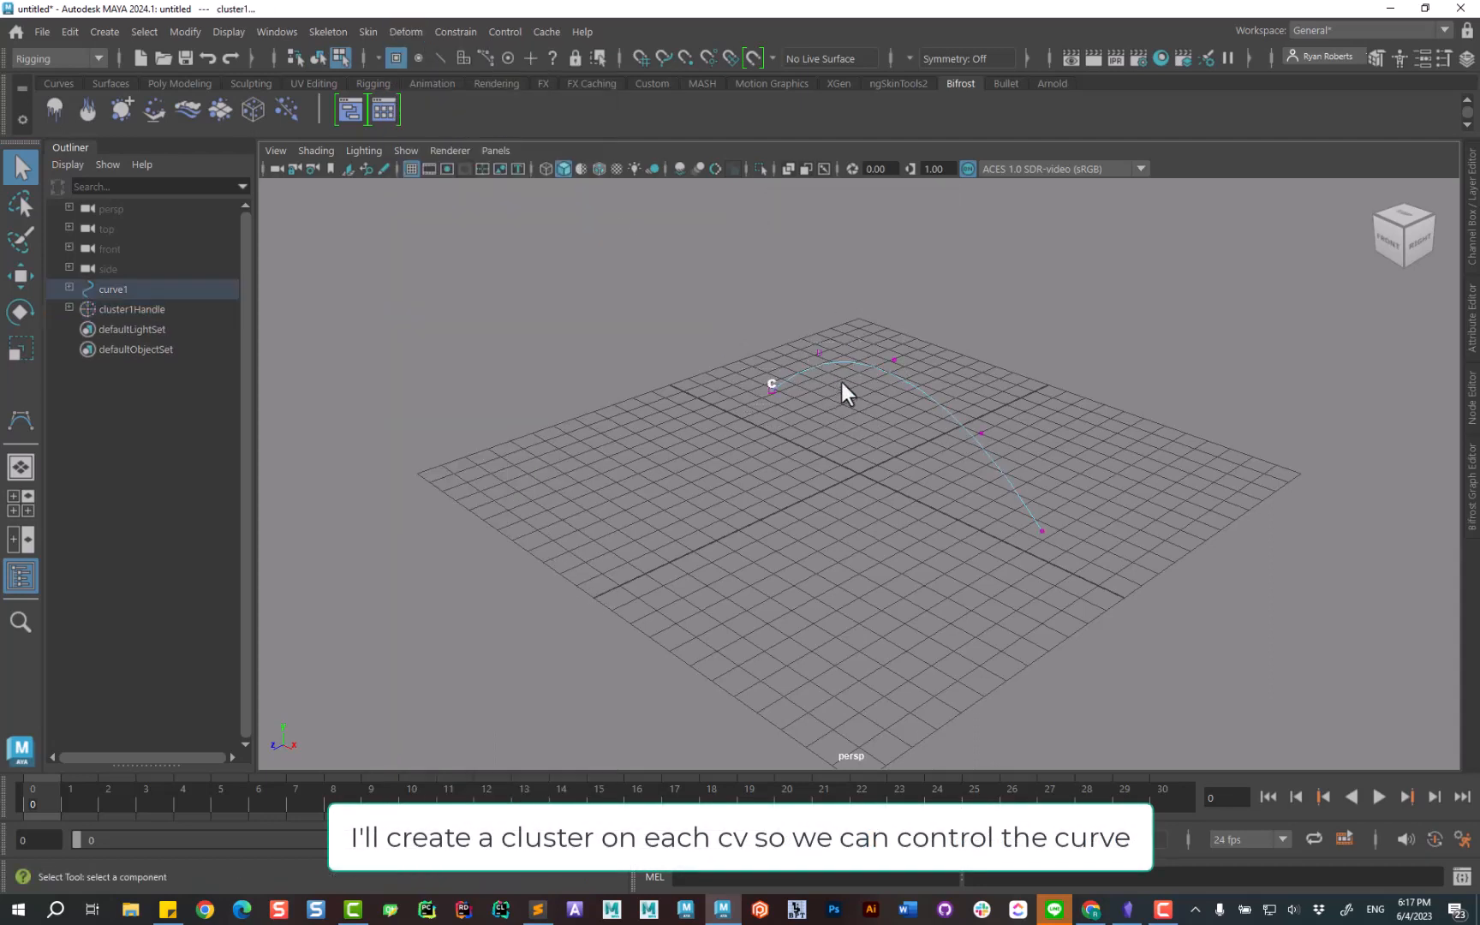
left_click(819, 352)
left_click(406, 32)
left_click(447, 102)
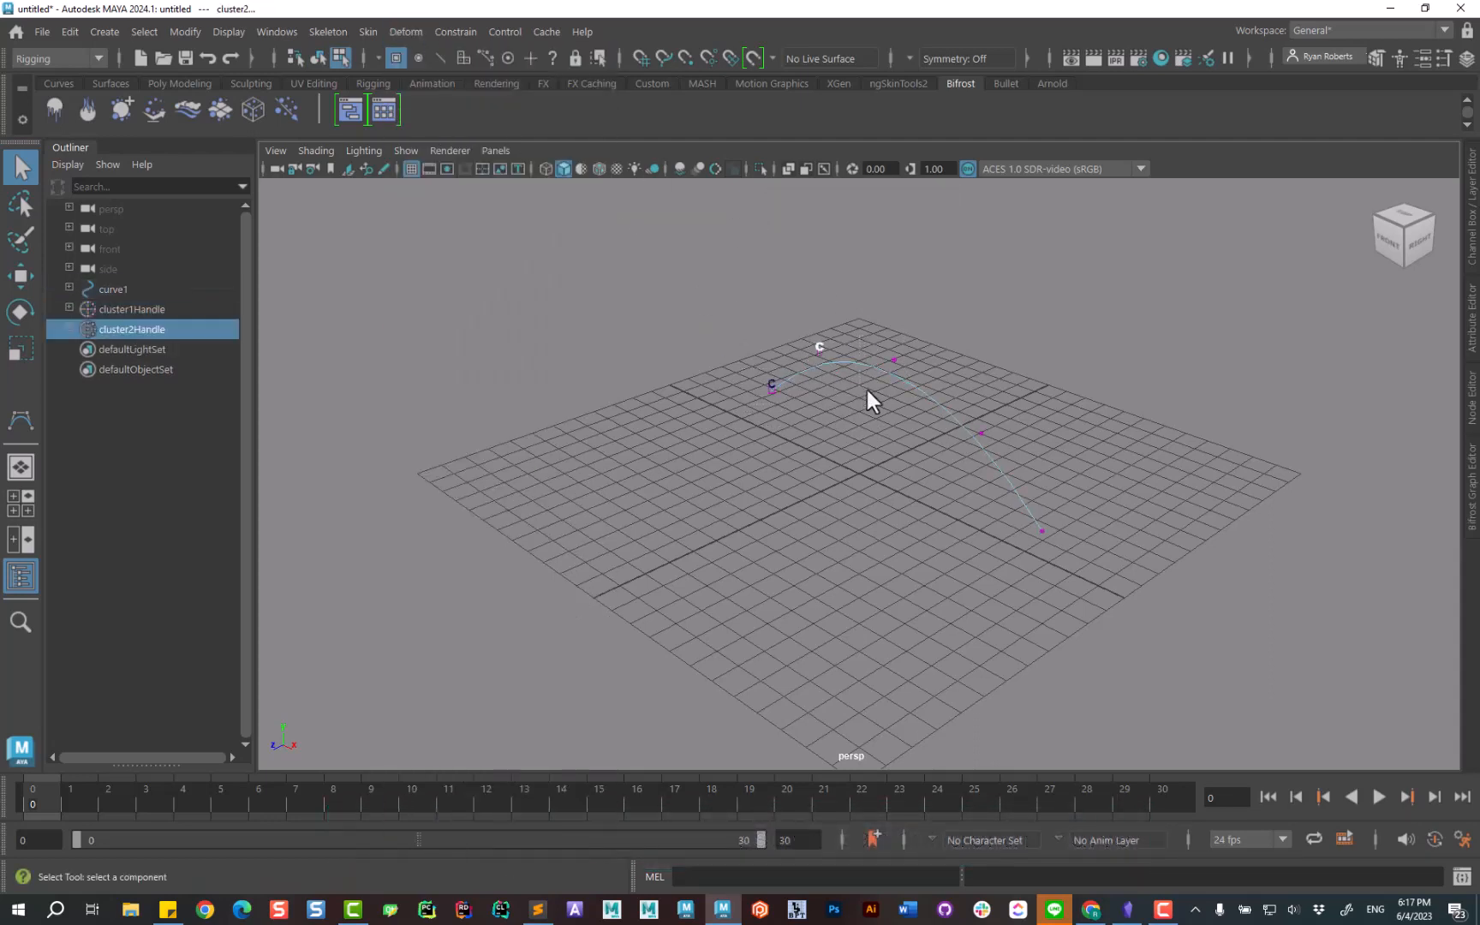
Create a separate cluster on each of the curve's remaining three control vertices.
left_click(894, 360)
left_click(406, 32)
left_click(448, 102)
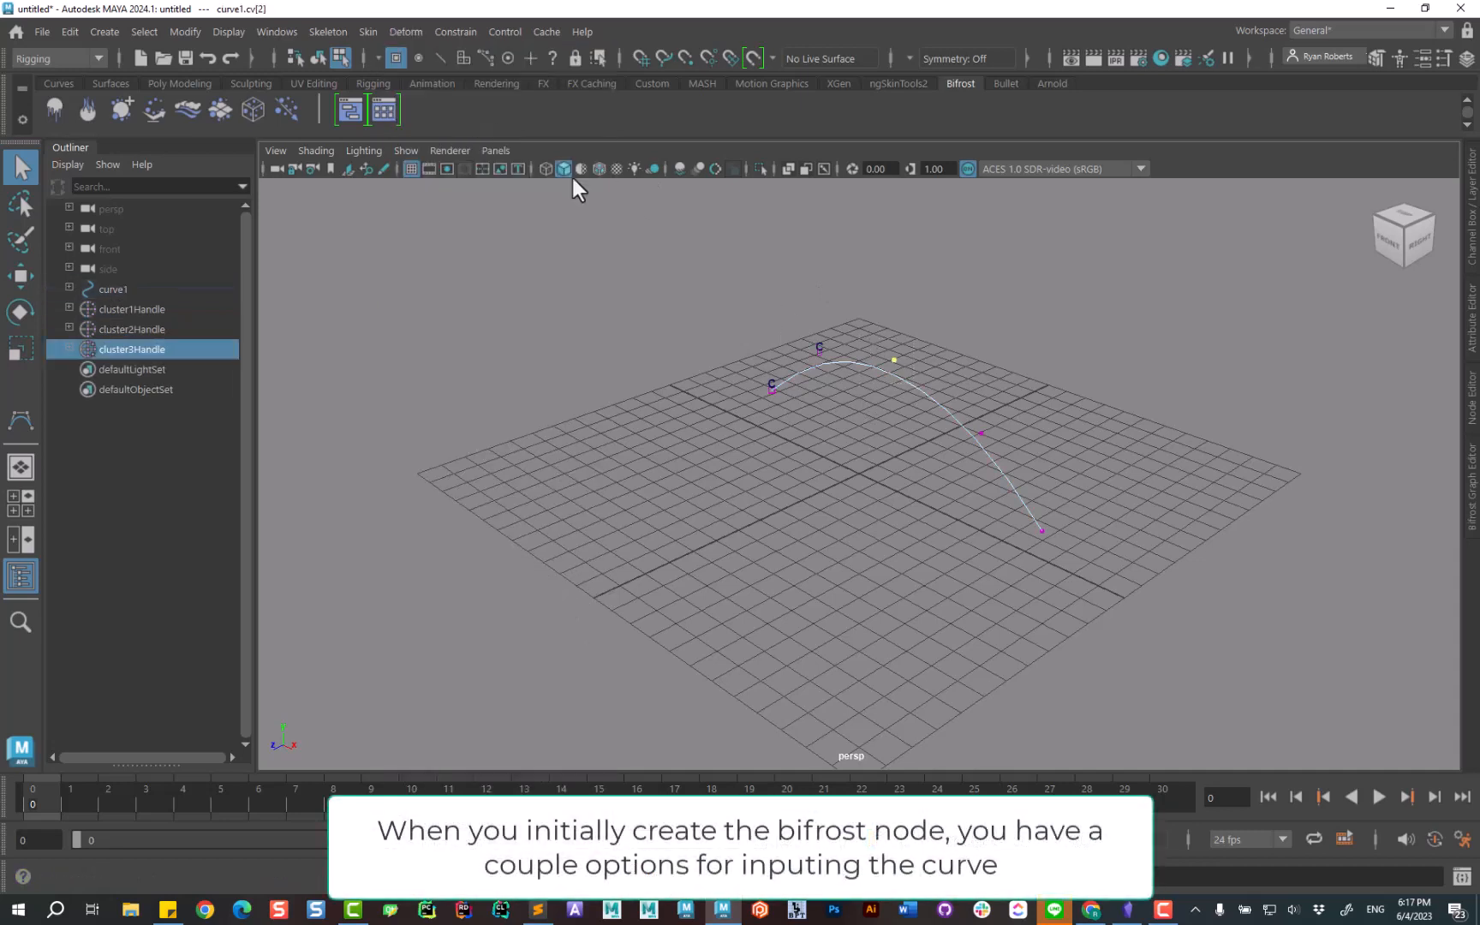
left_click(980, 433)
left_click(405, 32)
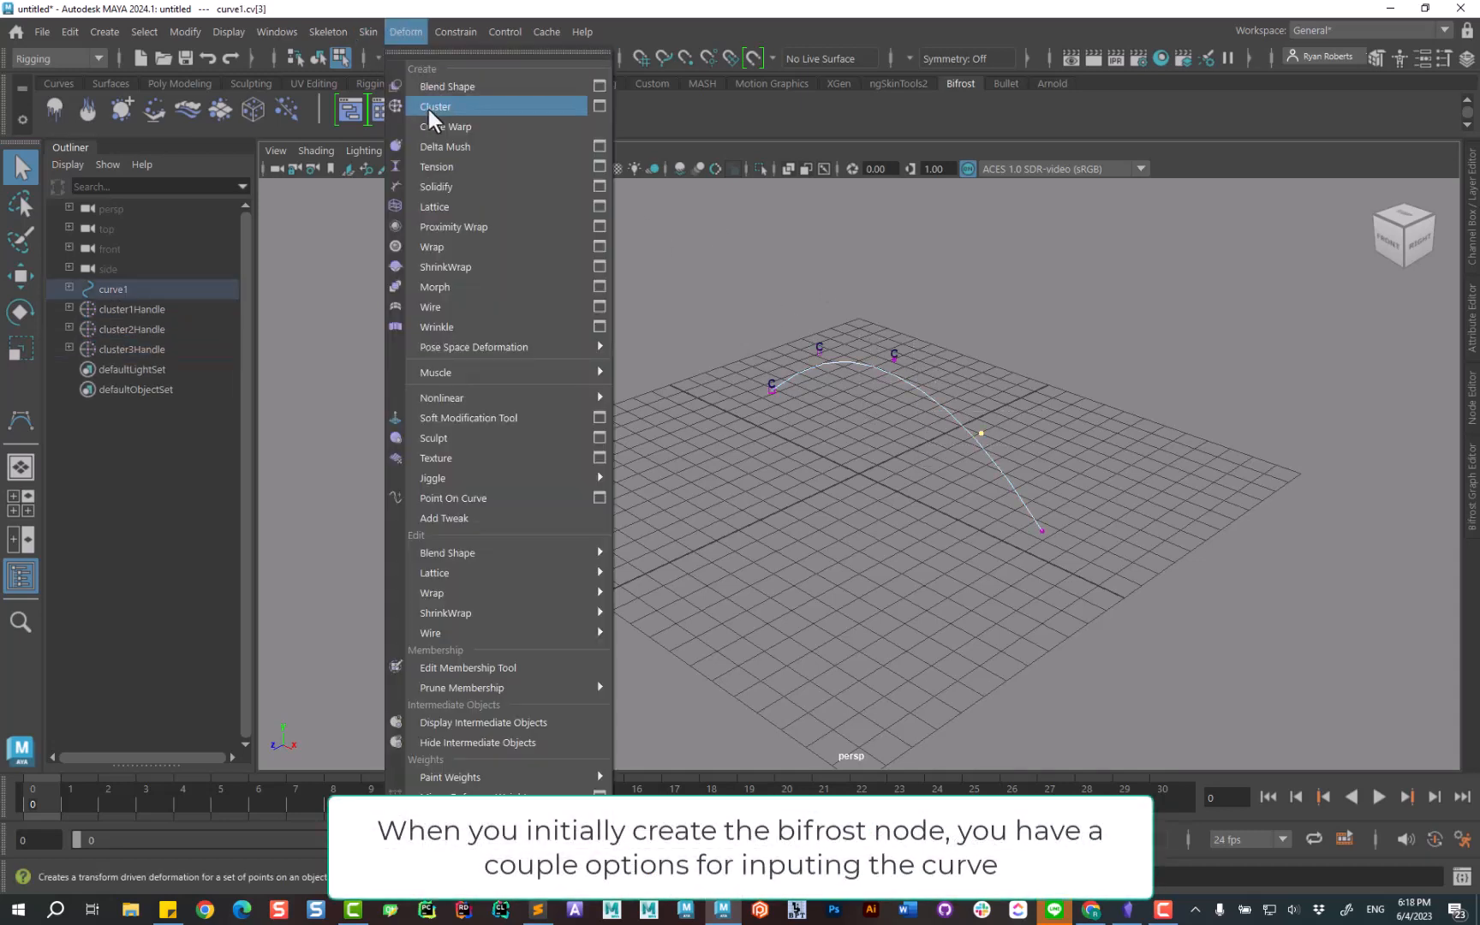
left_click(441, 102)
left_click(1041, 531)
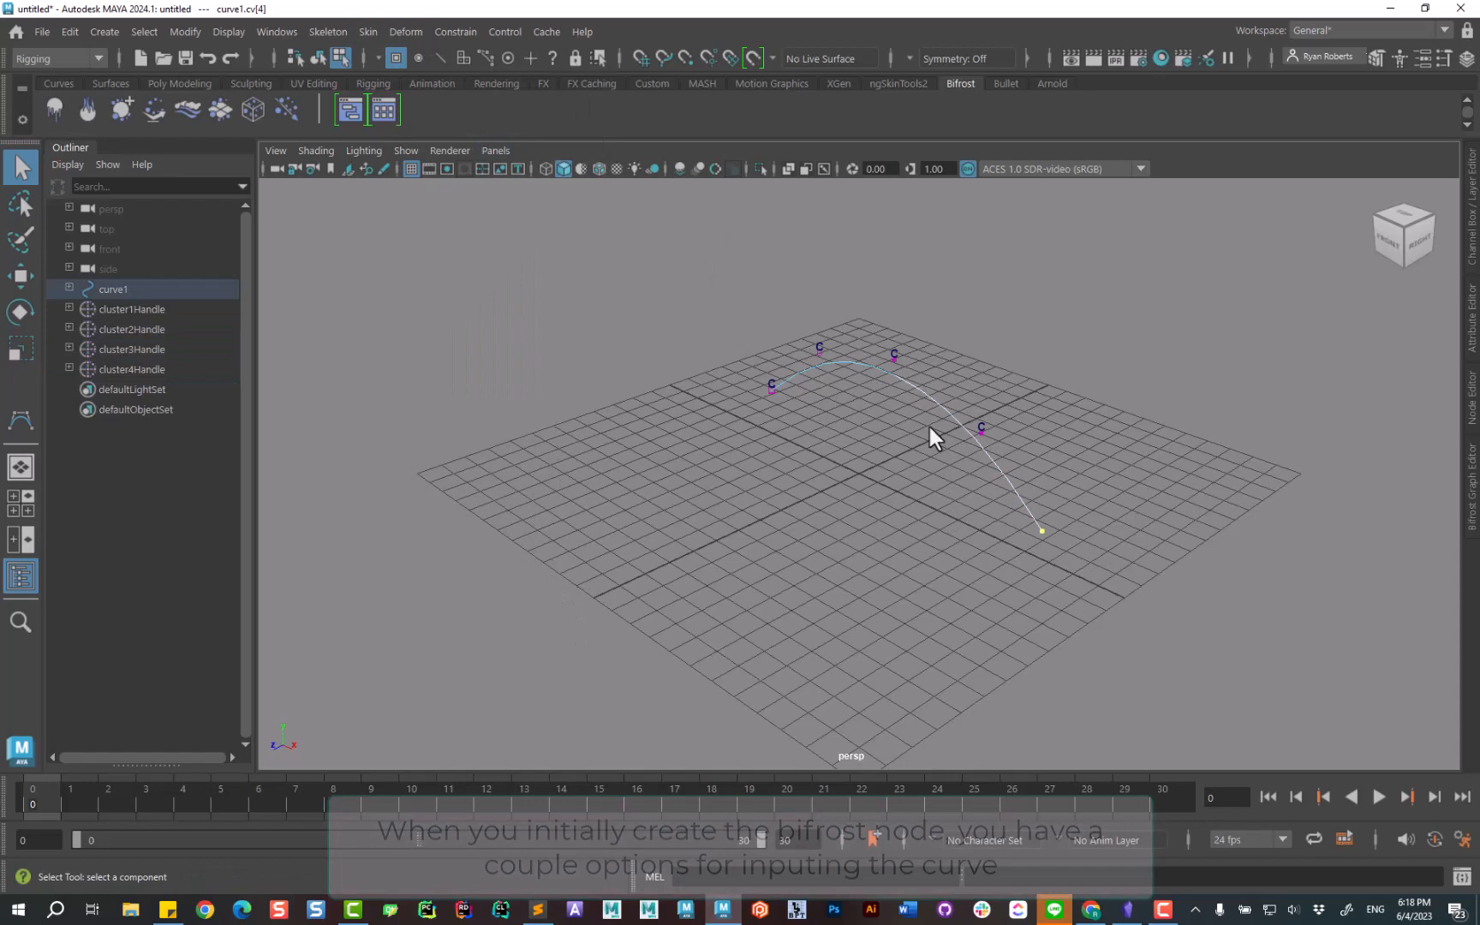
left_click(400, 32)
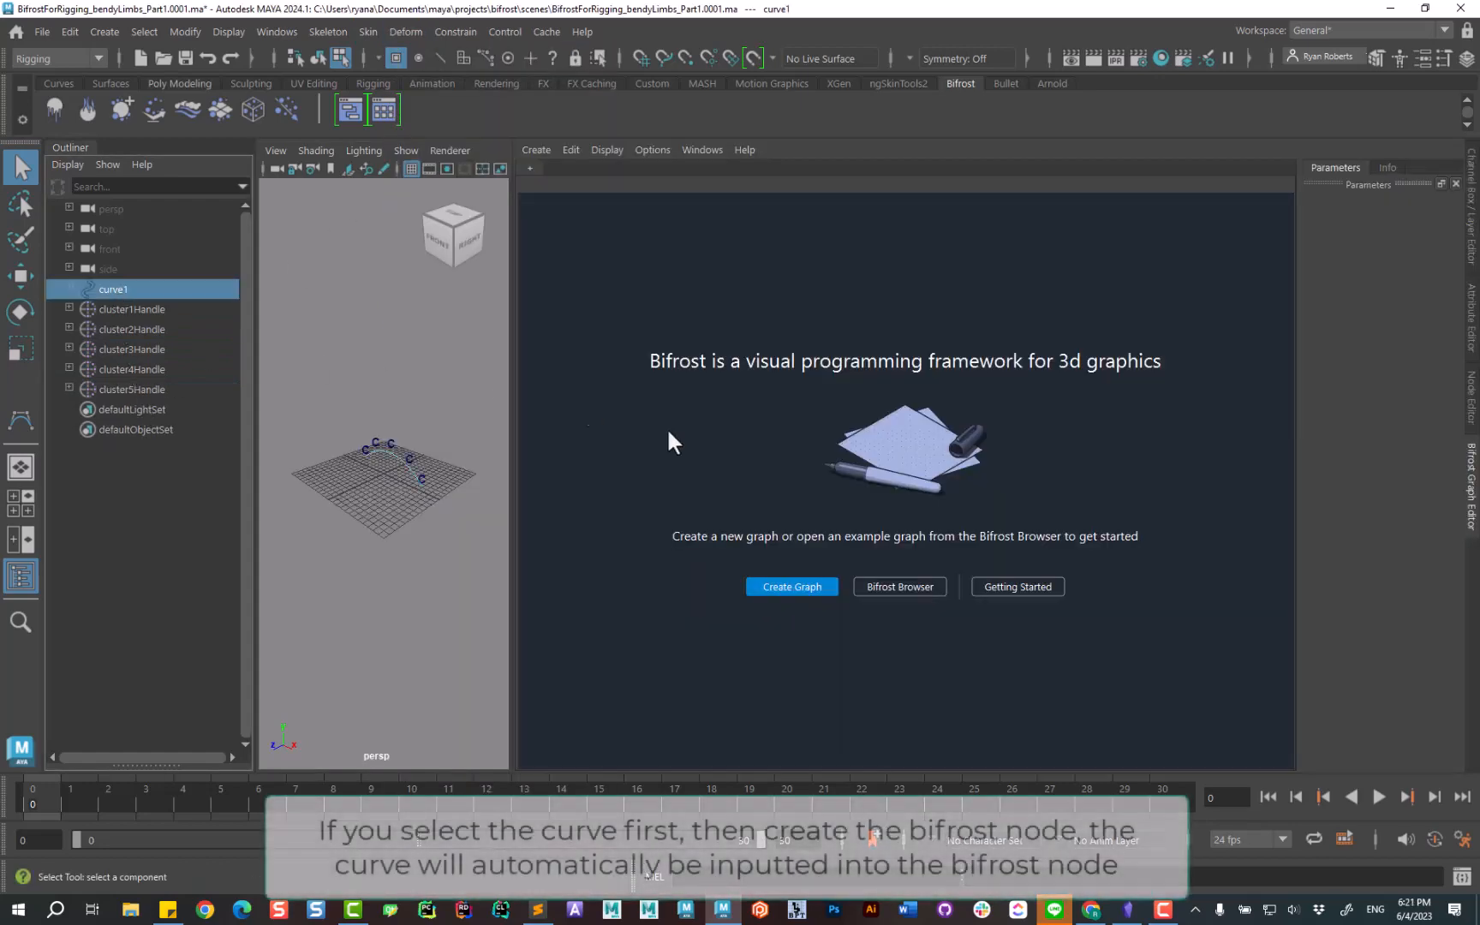
Try creating a Bifrost graph with curve1 selected as its input, and discard that graph.
left_click(791, 585)
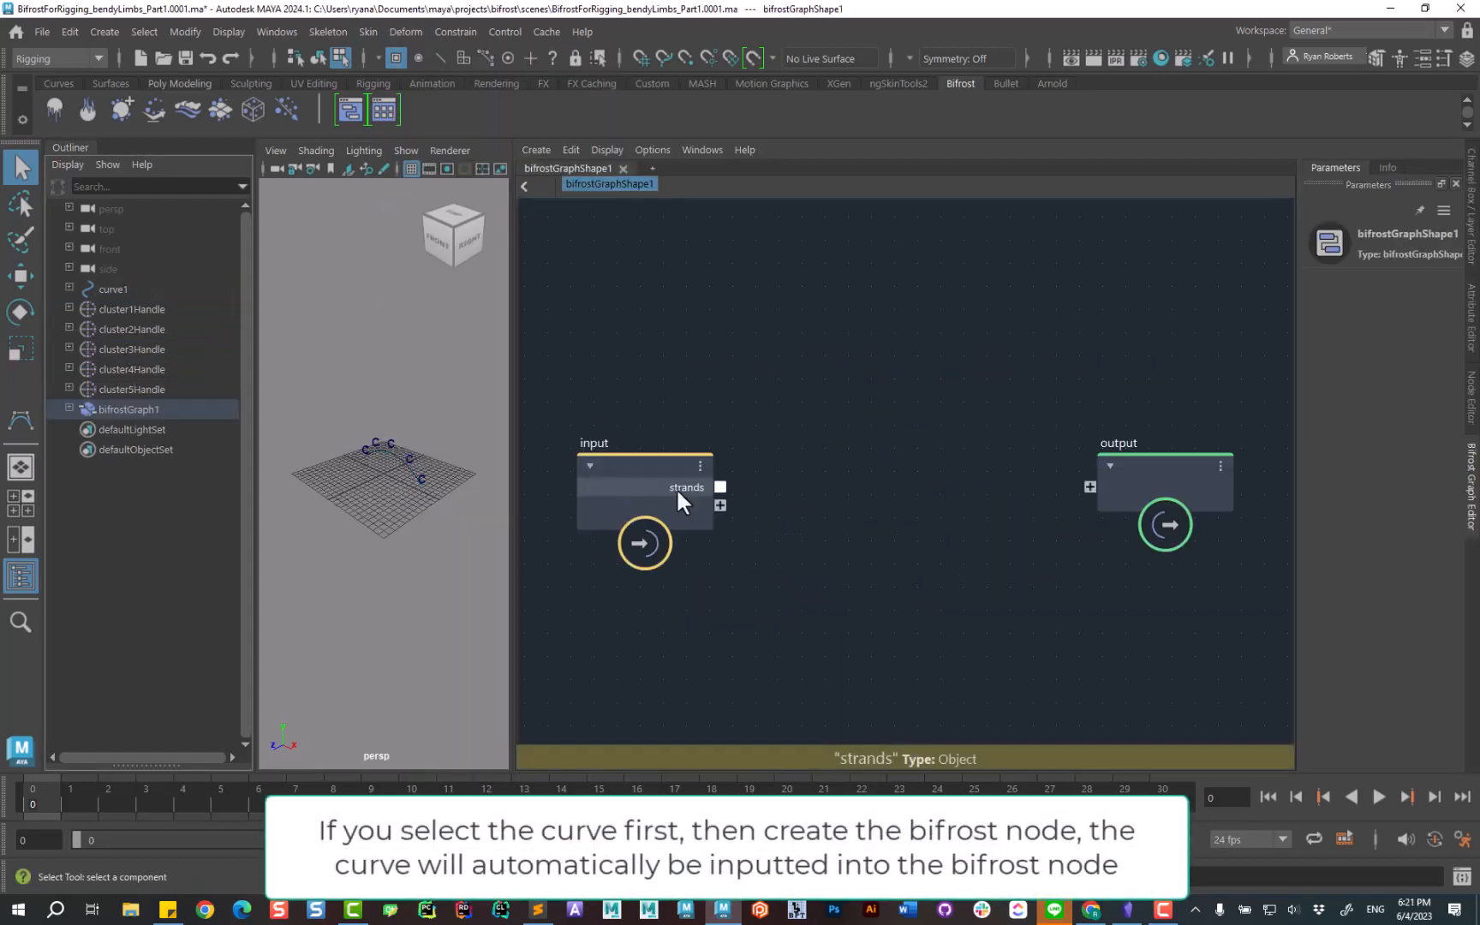
left_click(126, 411)
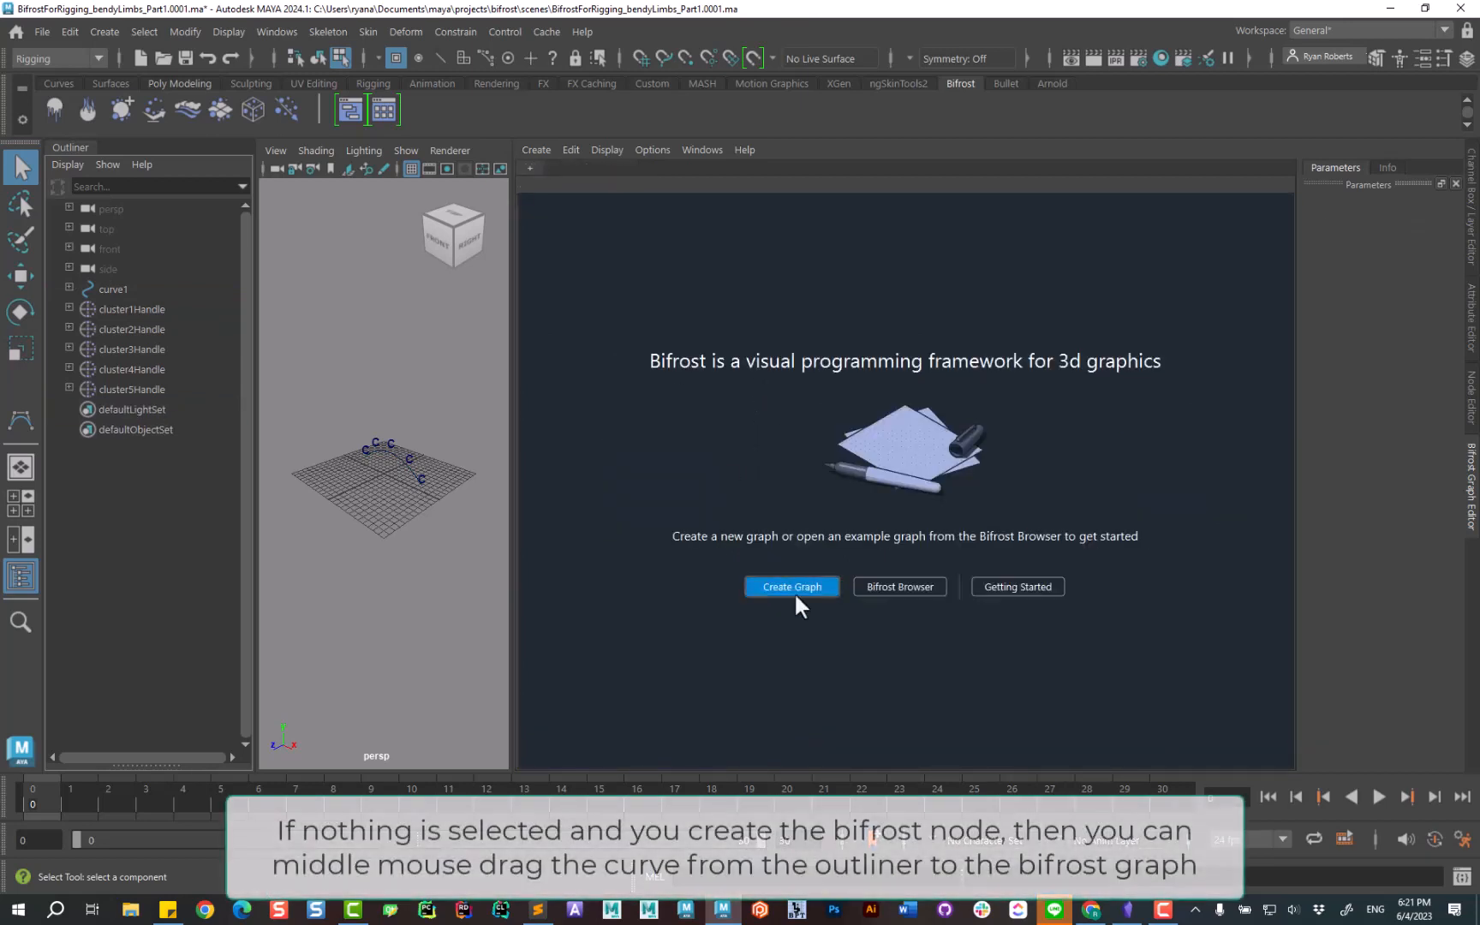
Create an empty Bifrost graph and bring curve1 from the Outliner into it as an input node.
left_click(792, 585)
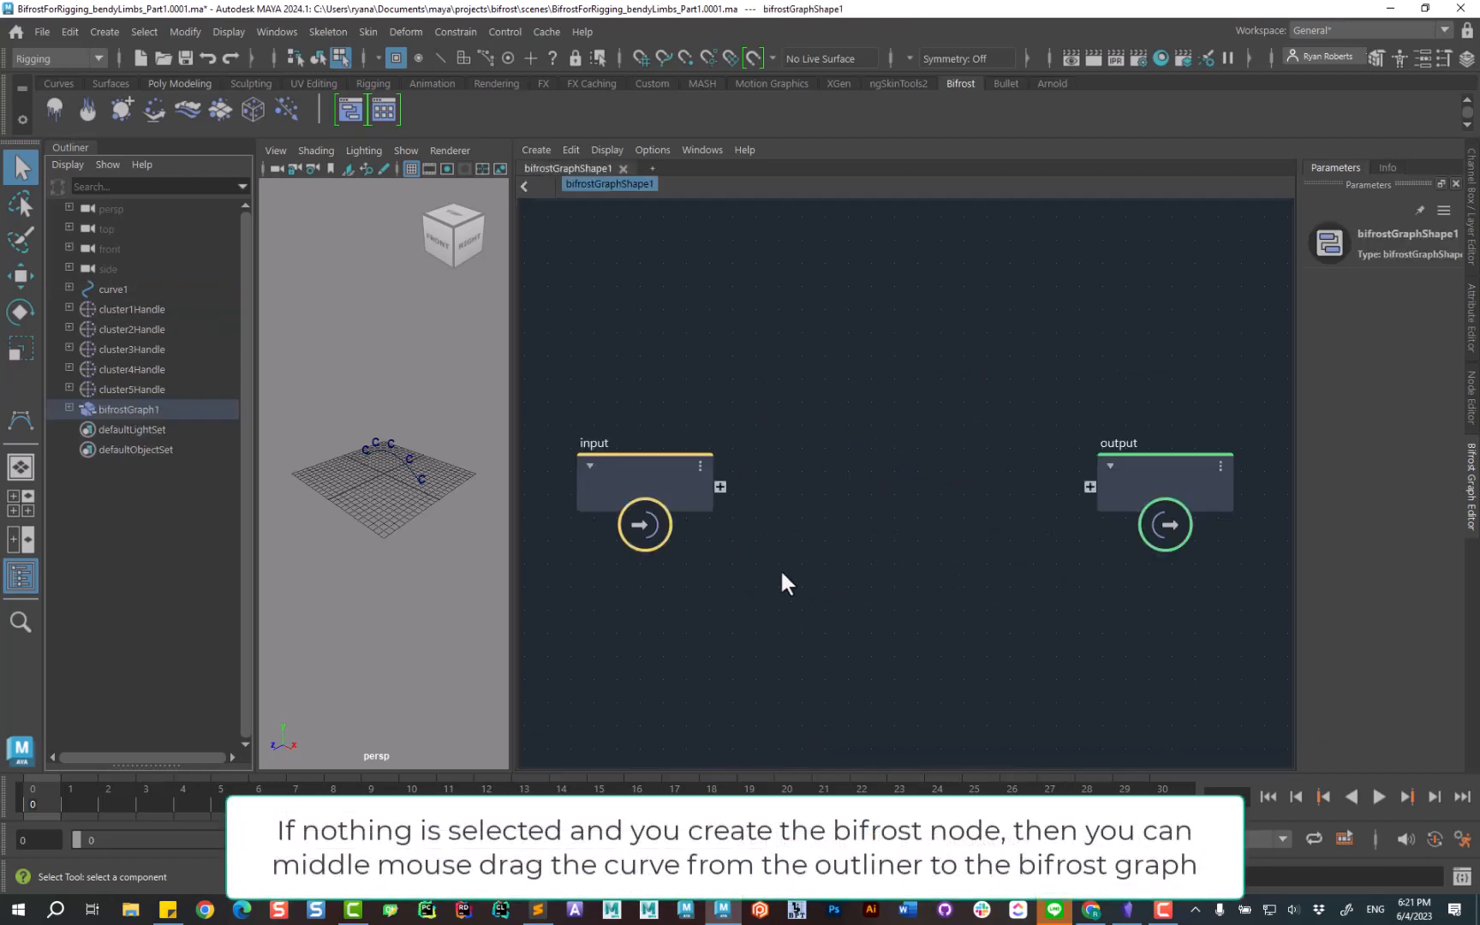
left_click(106, 290)
middle_click_drag(106, 289, 650, 332)
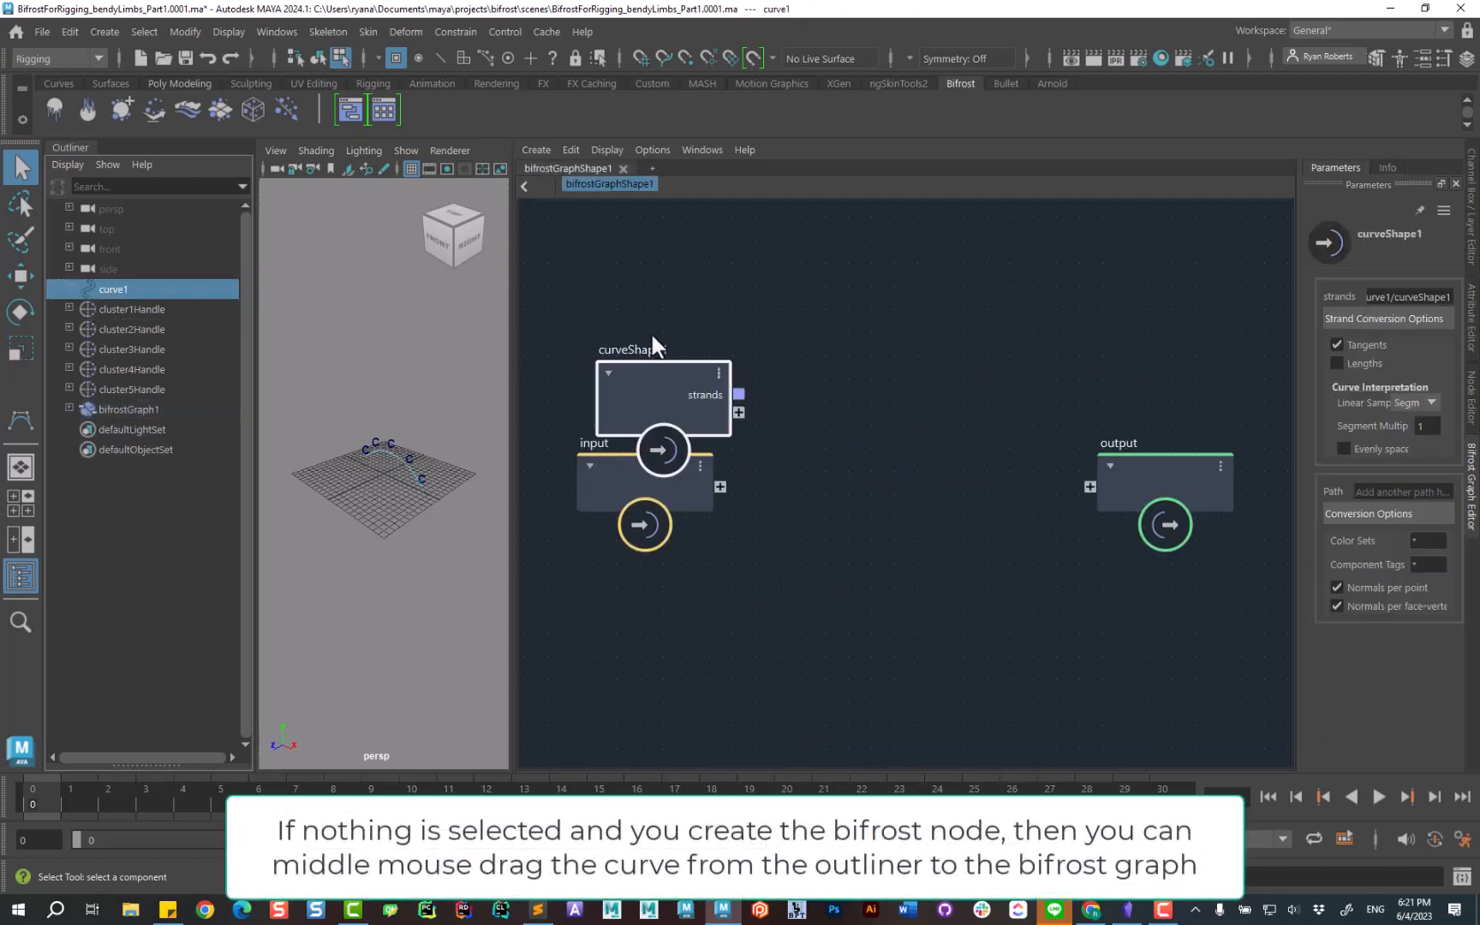
Delete the empty default input node and connect curveShape1's strands to the graph's output node.
left_click_drag(685, 503, 731, 569)
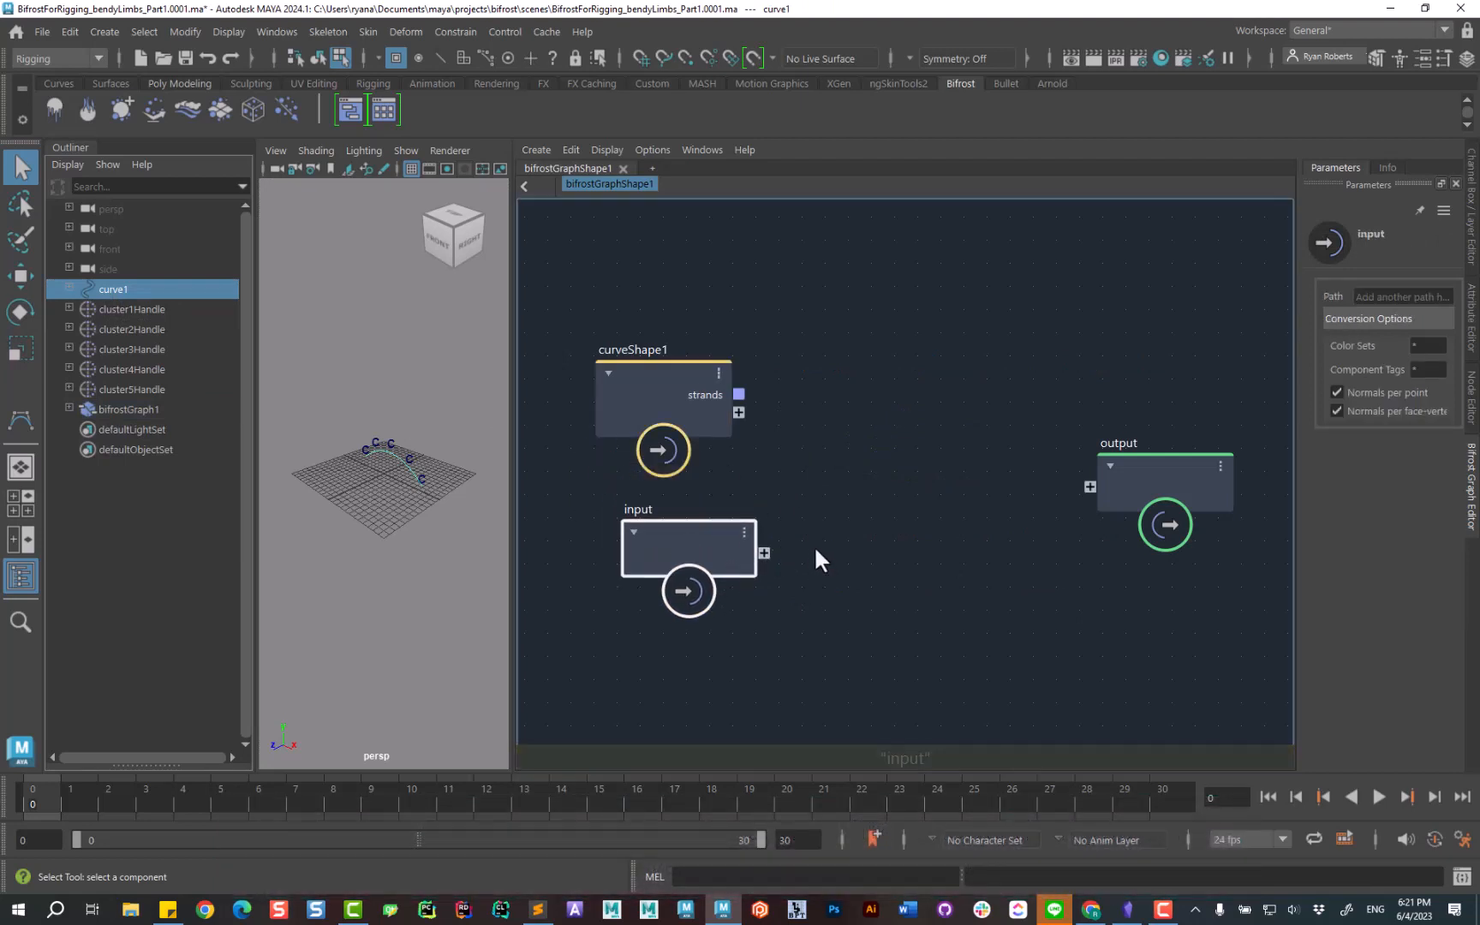
key("Delete")
left_click_drag(680, 369, 667, 435)
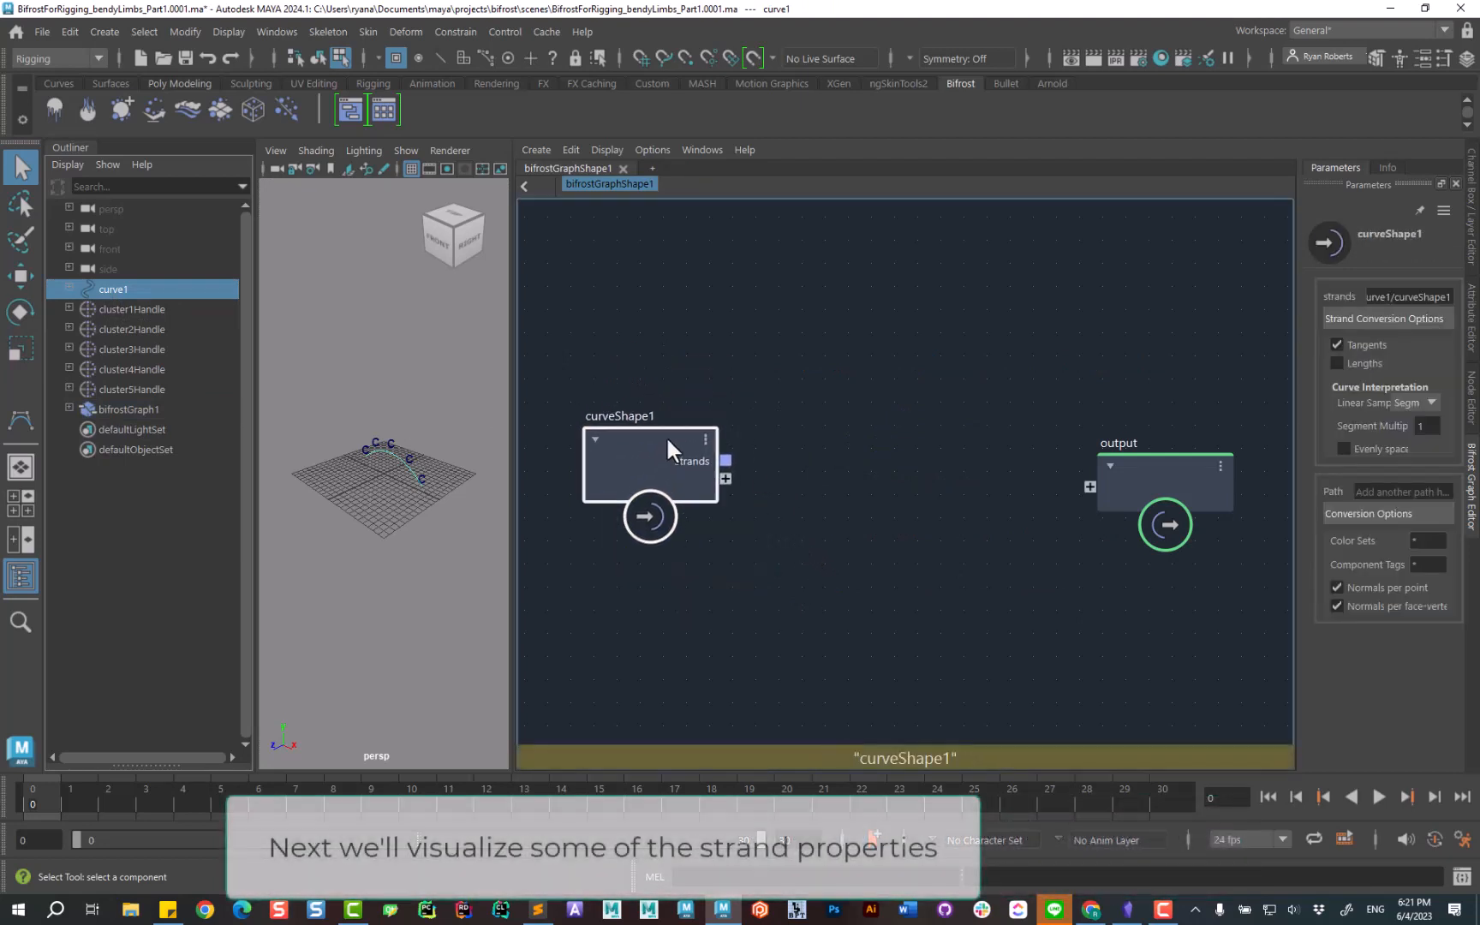
left_click_drag(1052, 496, 1090, 487)
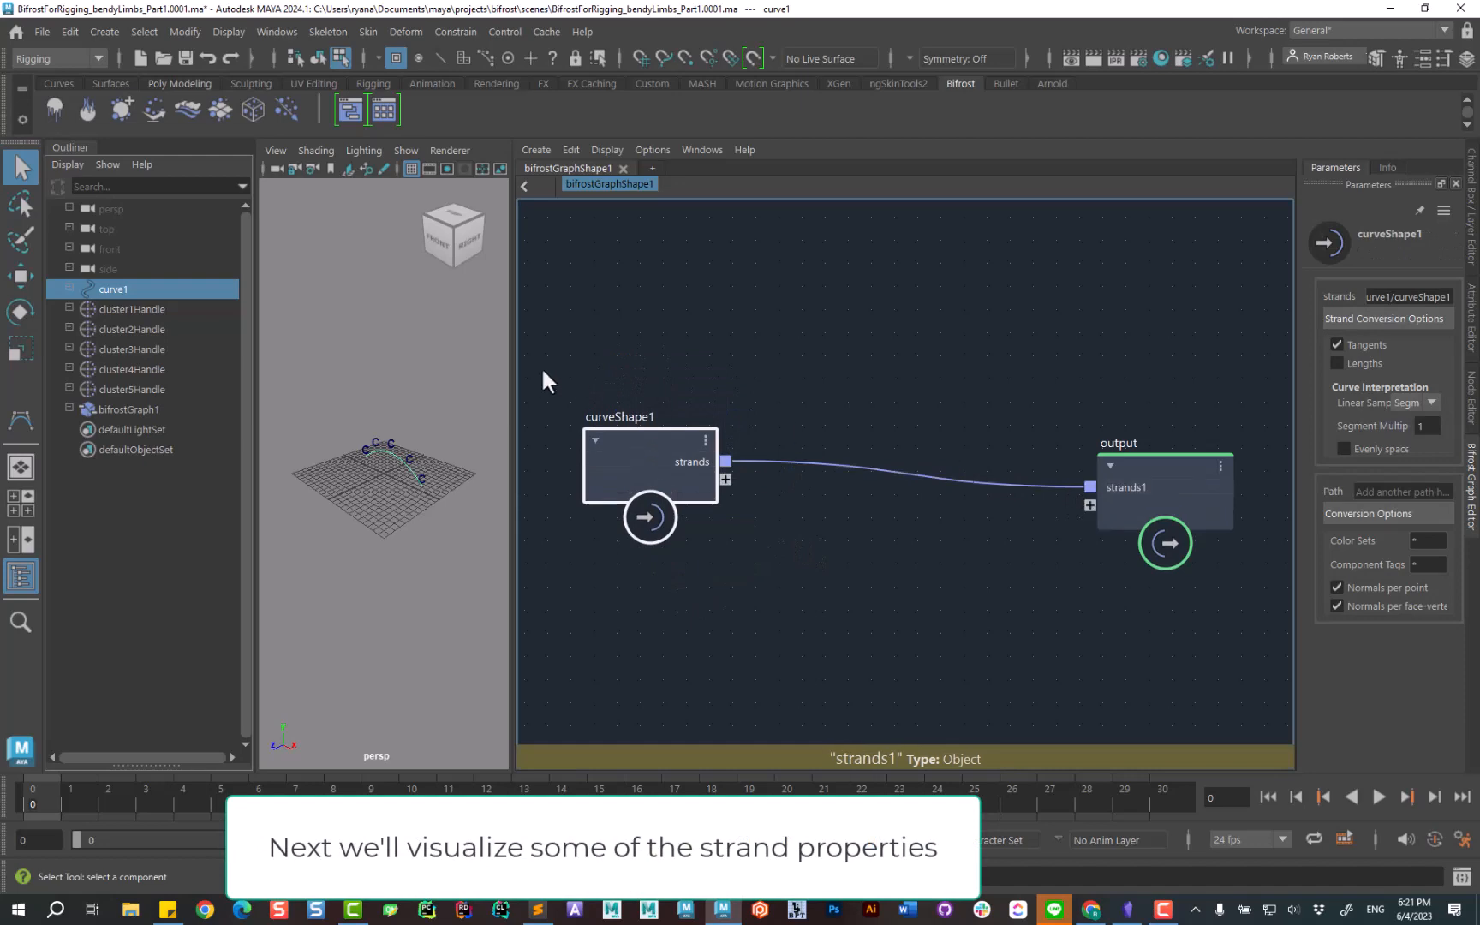
Examine in the enlarged perspective view how the Bifrost strand follows the original NURBS curve.
left_click_drag(512, 377, 985, 409)
left_click_drag(603, 526, 595, 501, "alt")
scroll(594, 500, "up", 6)
left_click(144, 410)
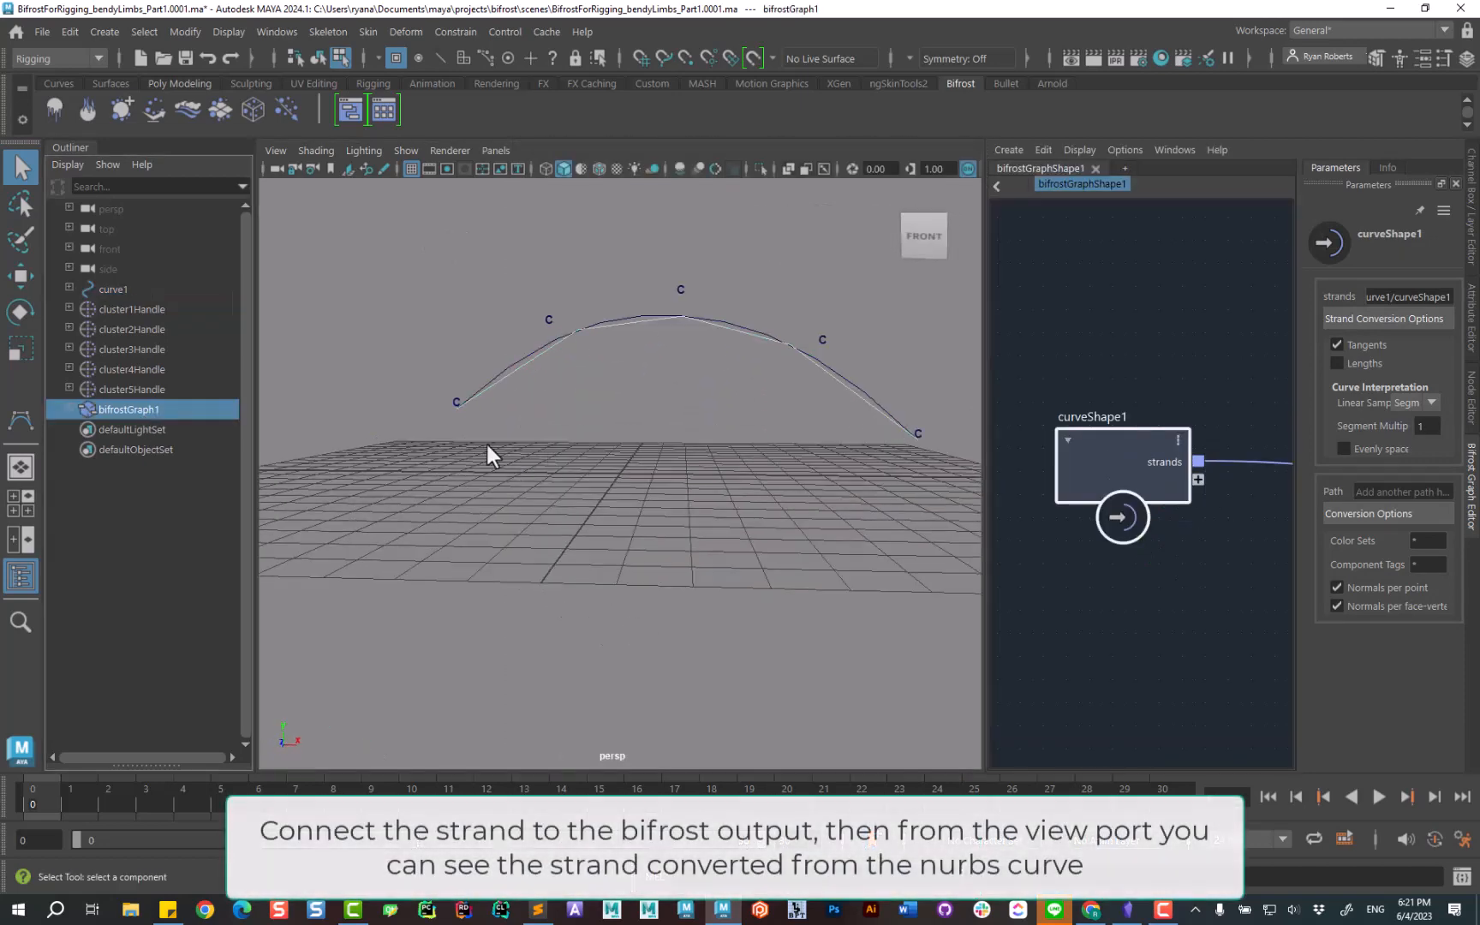
scroll(682, 445, "up", 3)
middle_click_drag(682, 444, 635, 527, "alt")
scroll(632, 524, "down", 1)
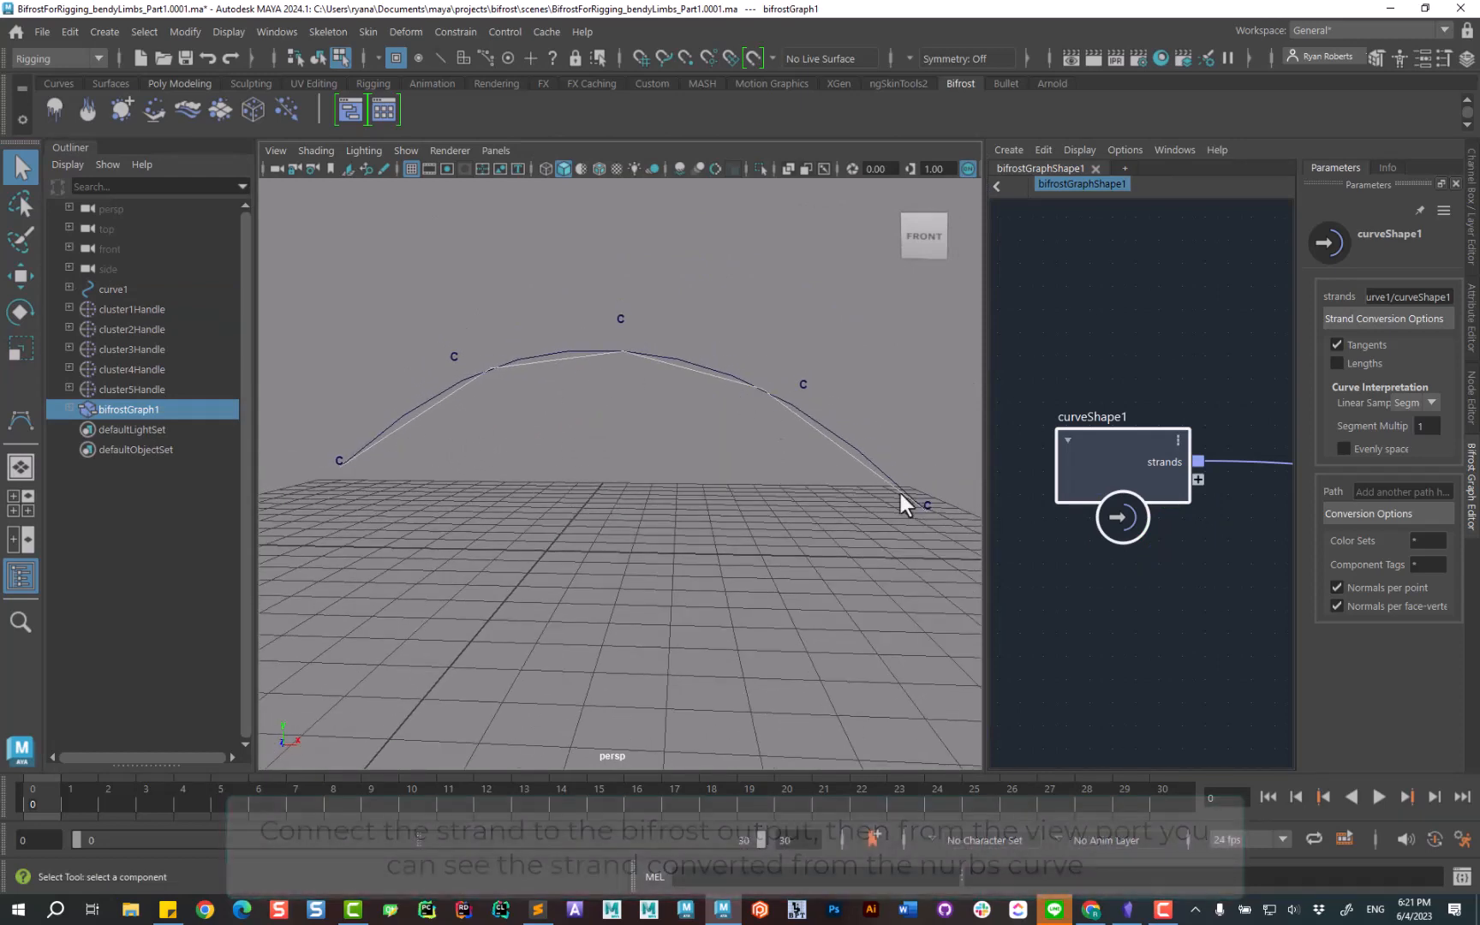
Add a get_point_position node to the graph and feed its geometry from curveShape1's strands.
left_click_drag(974, 561, 621, 578)
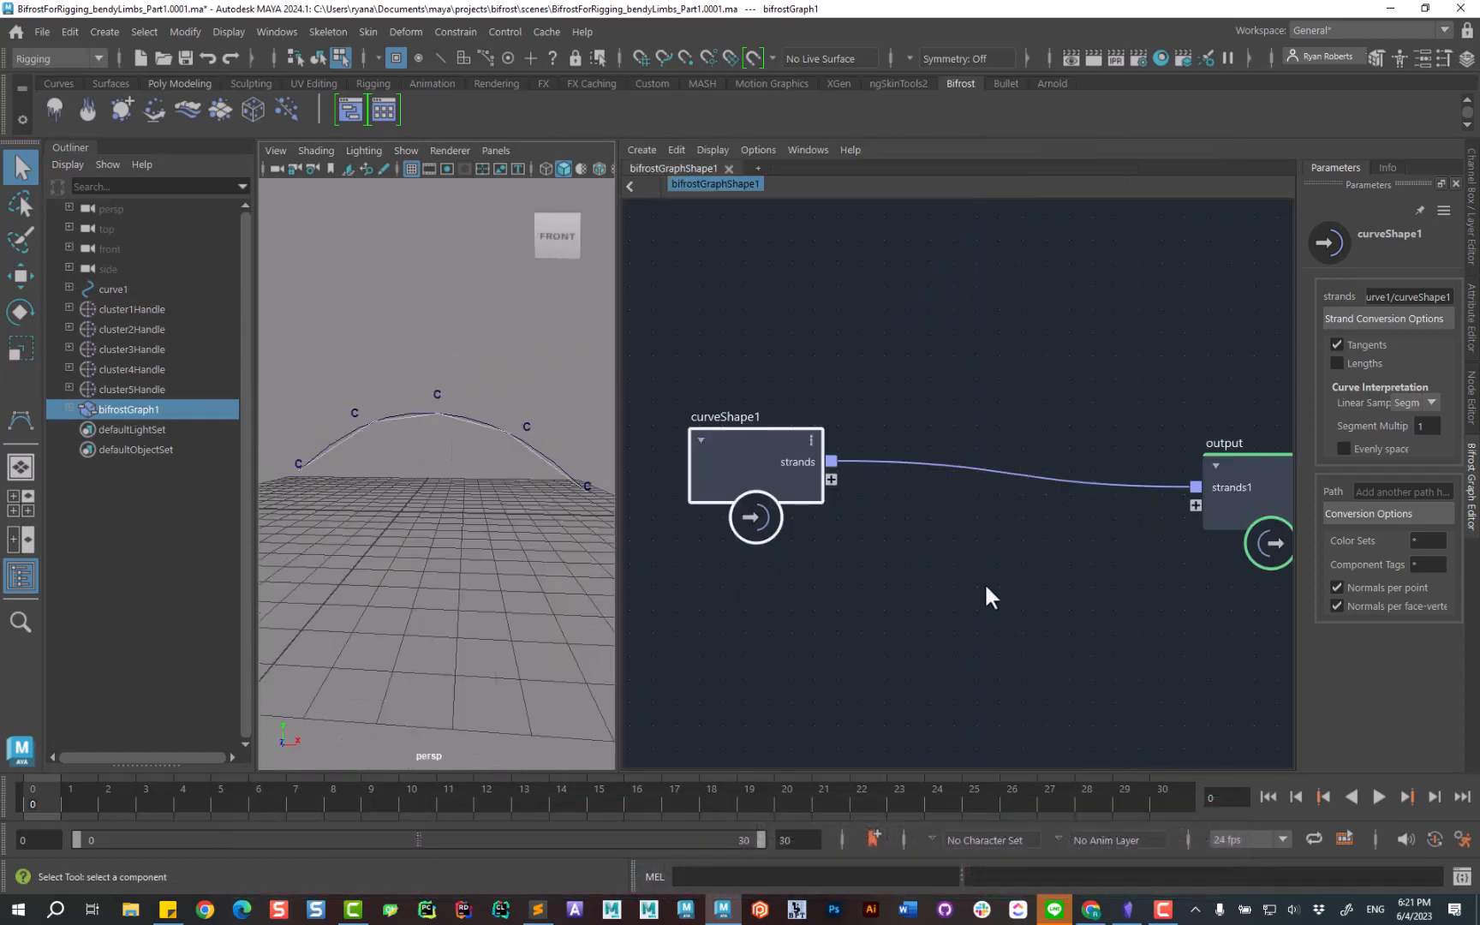
left_click(838, 414)
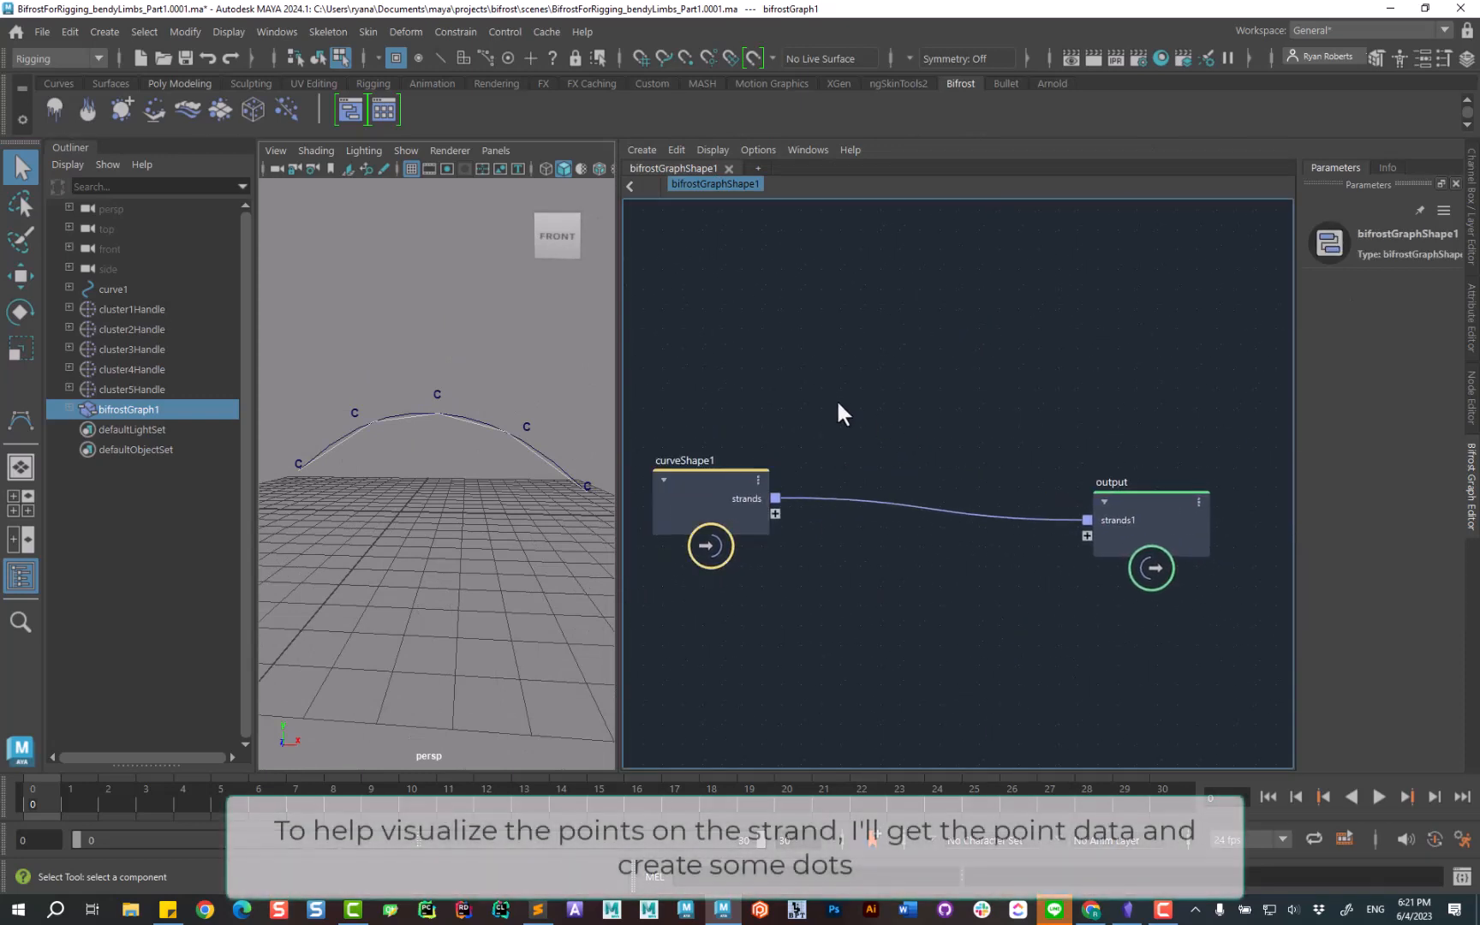
key("Tab")
type("get_po")
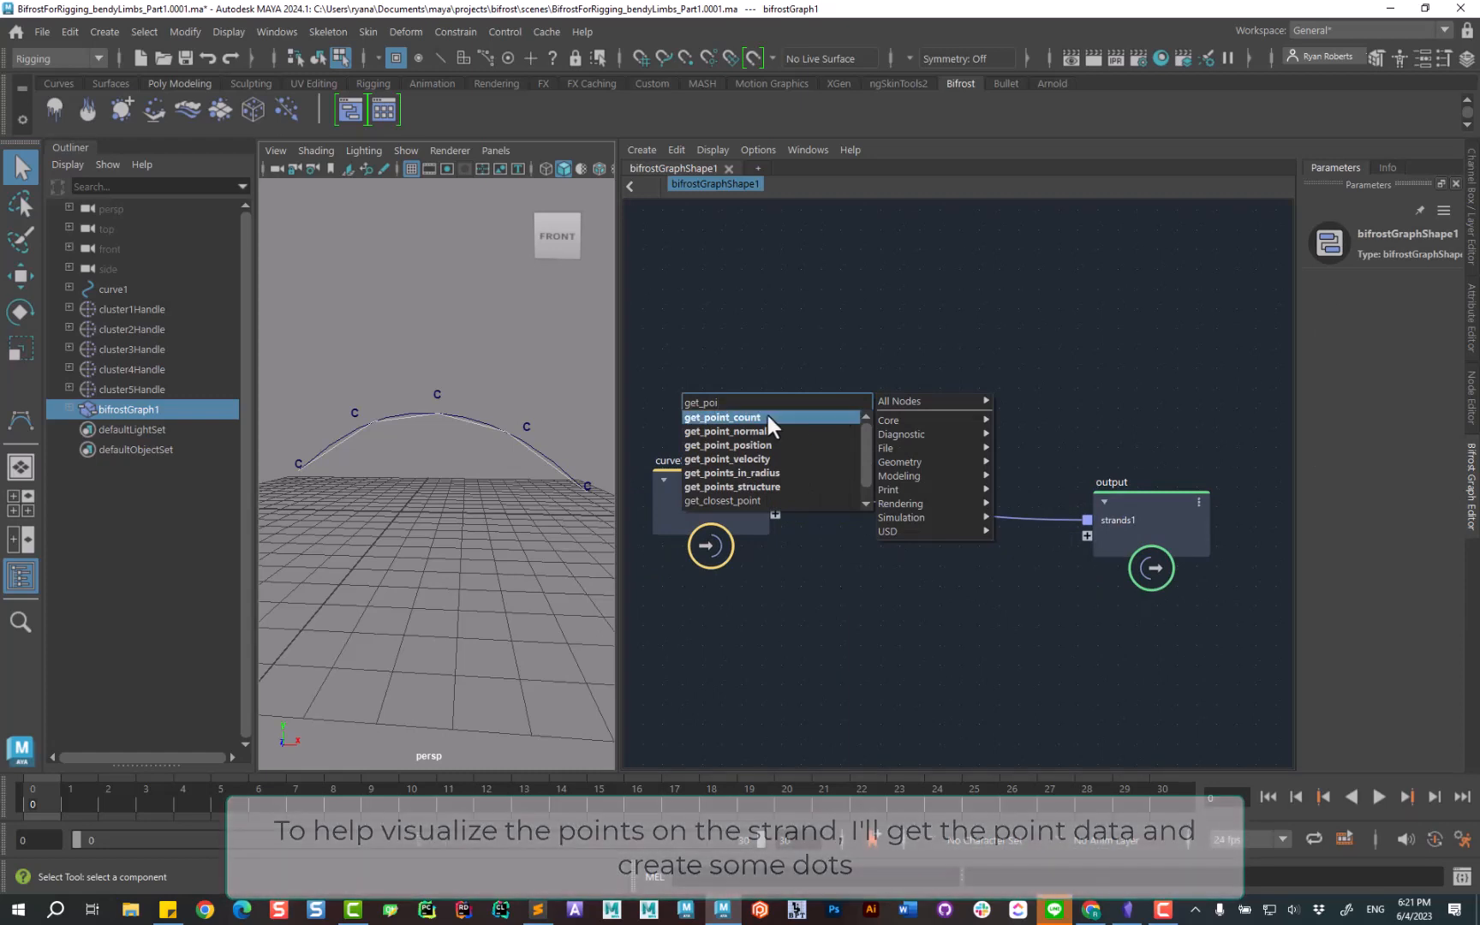
left_click(760, 446)
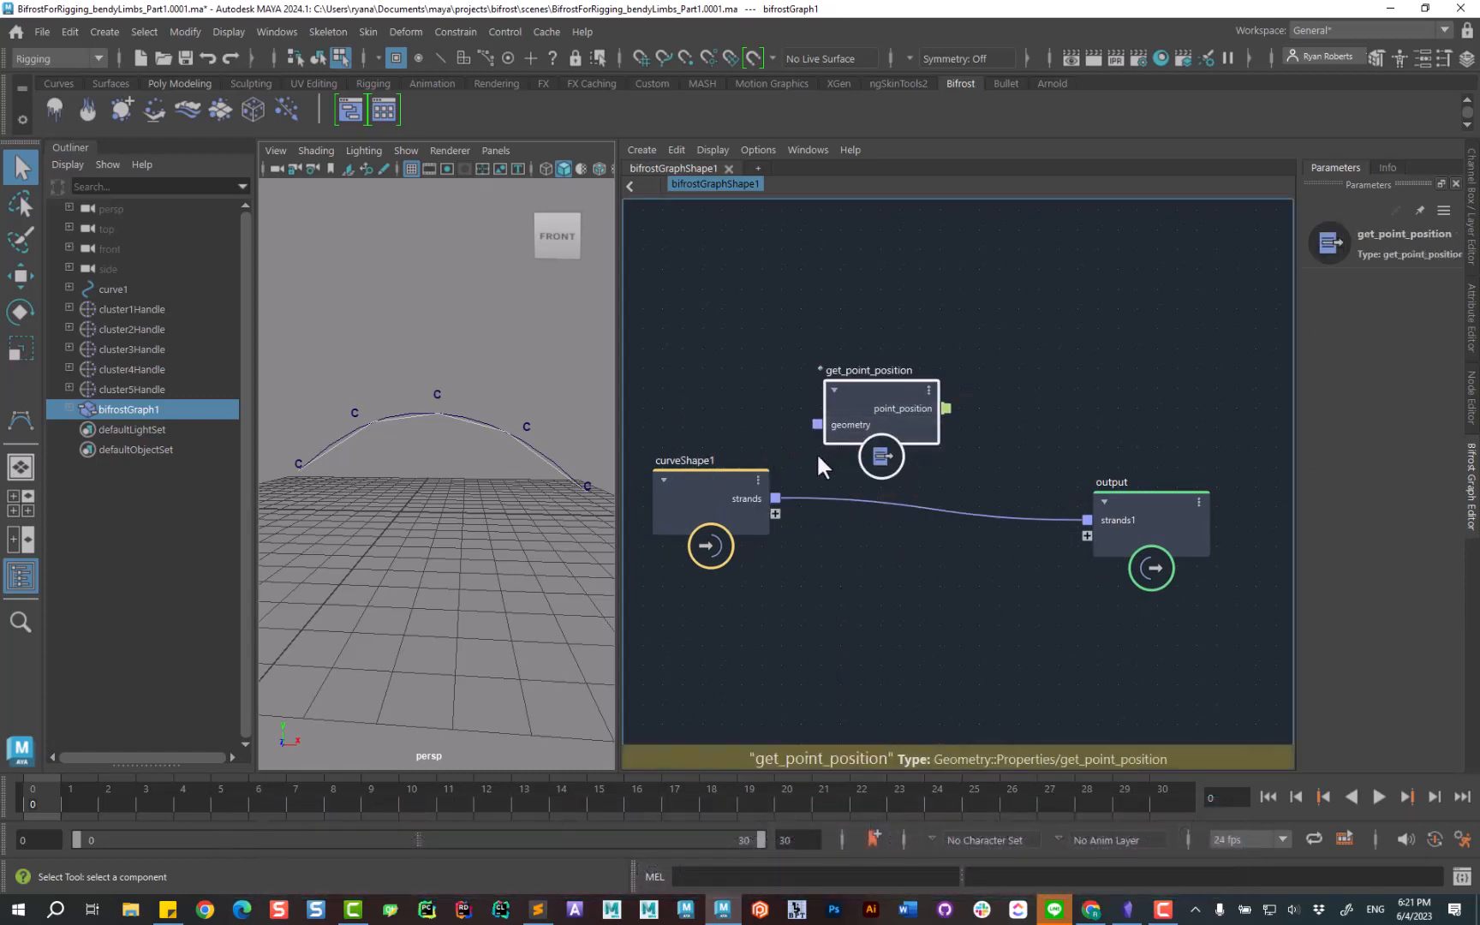
left_click_drag(775, 498, 820, 426)
Make room before the output node, add a point_scope node, and connect its diagnostic_geo to the output.
middle_click_drag(1033, 402, 943, 407)
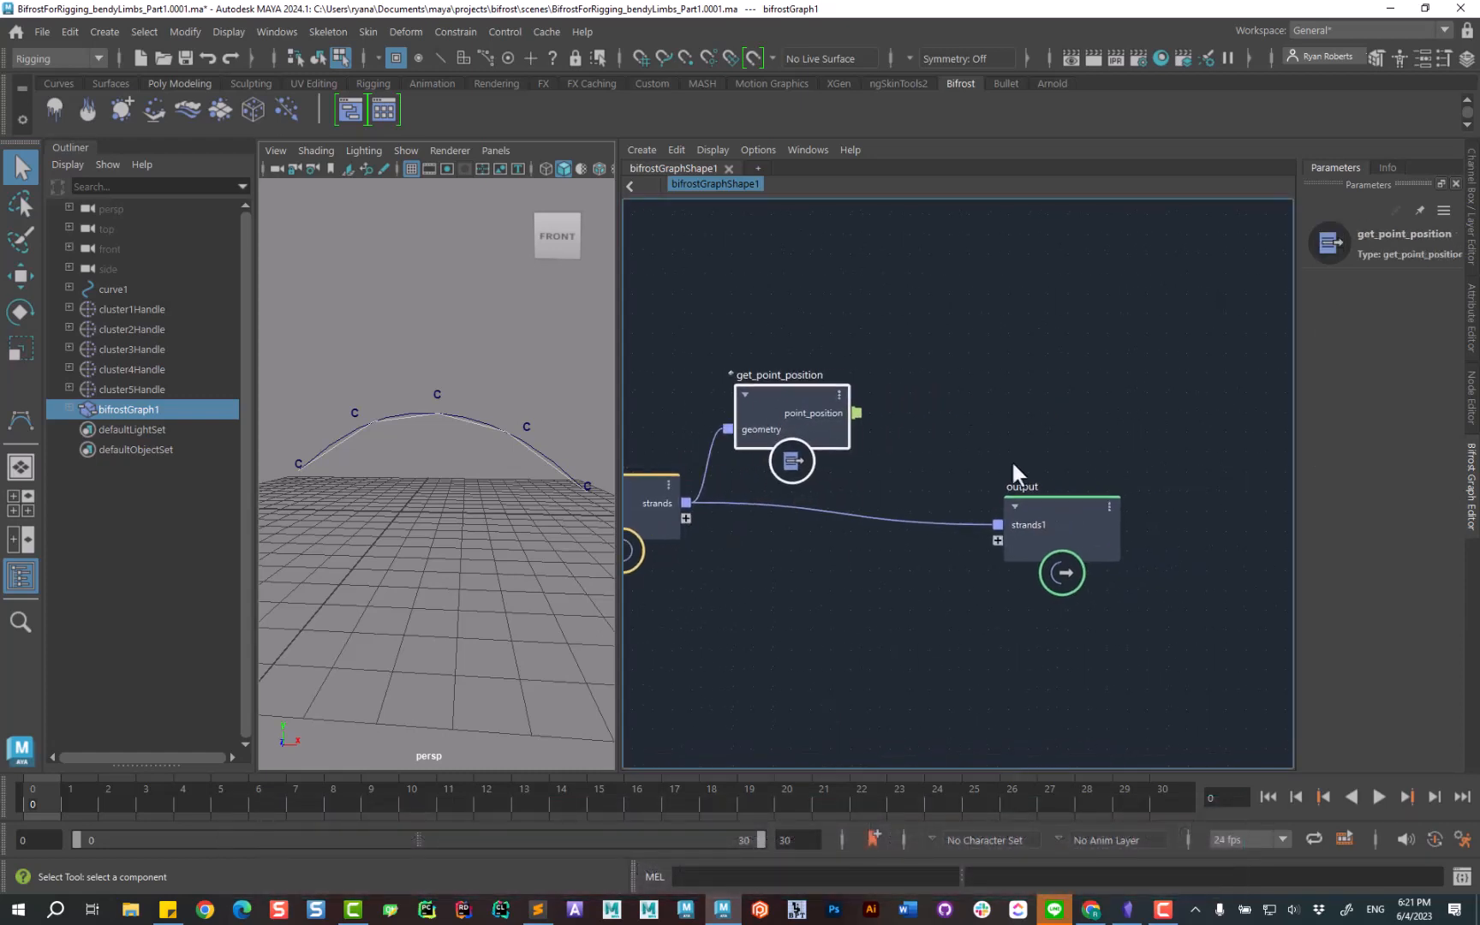
left_click_drag(1047, 503, 1234, 492)
left_click(972, 382)
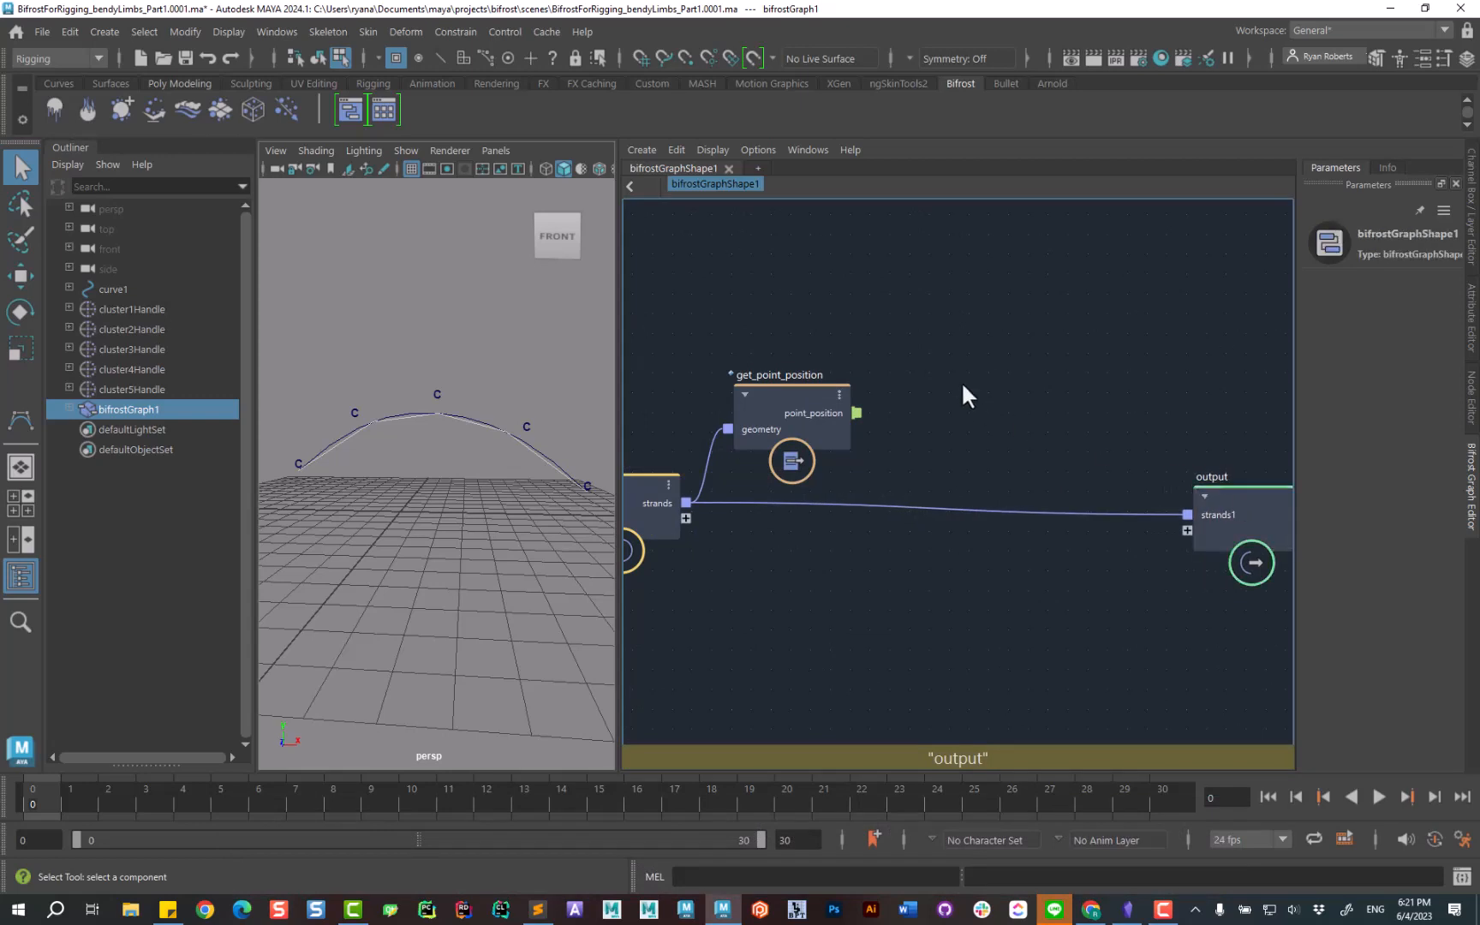
key("Tab")
type("point")
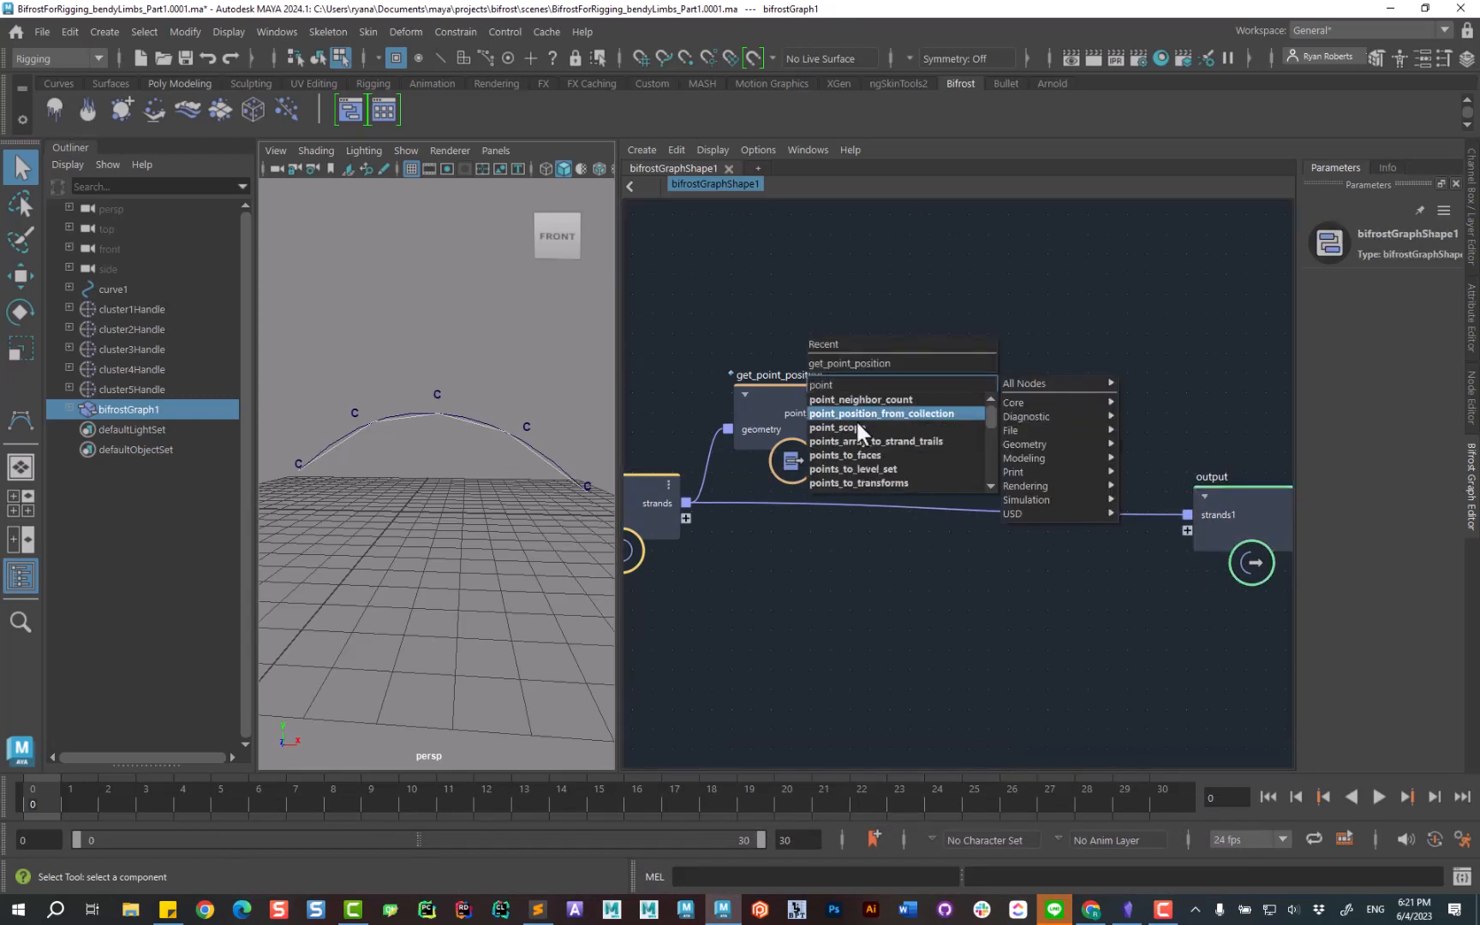
left_click(856, 426)
left_click_drag(998, 384, 1063, 328)
left_click_drag(1150, 355, 1190, 536)
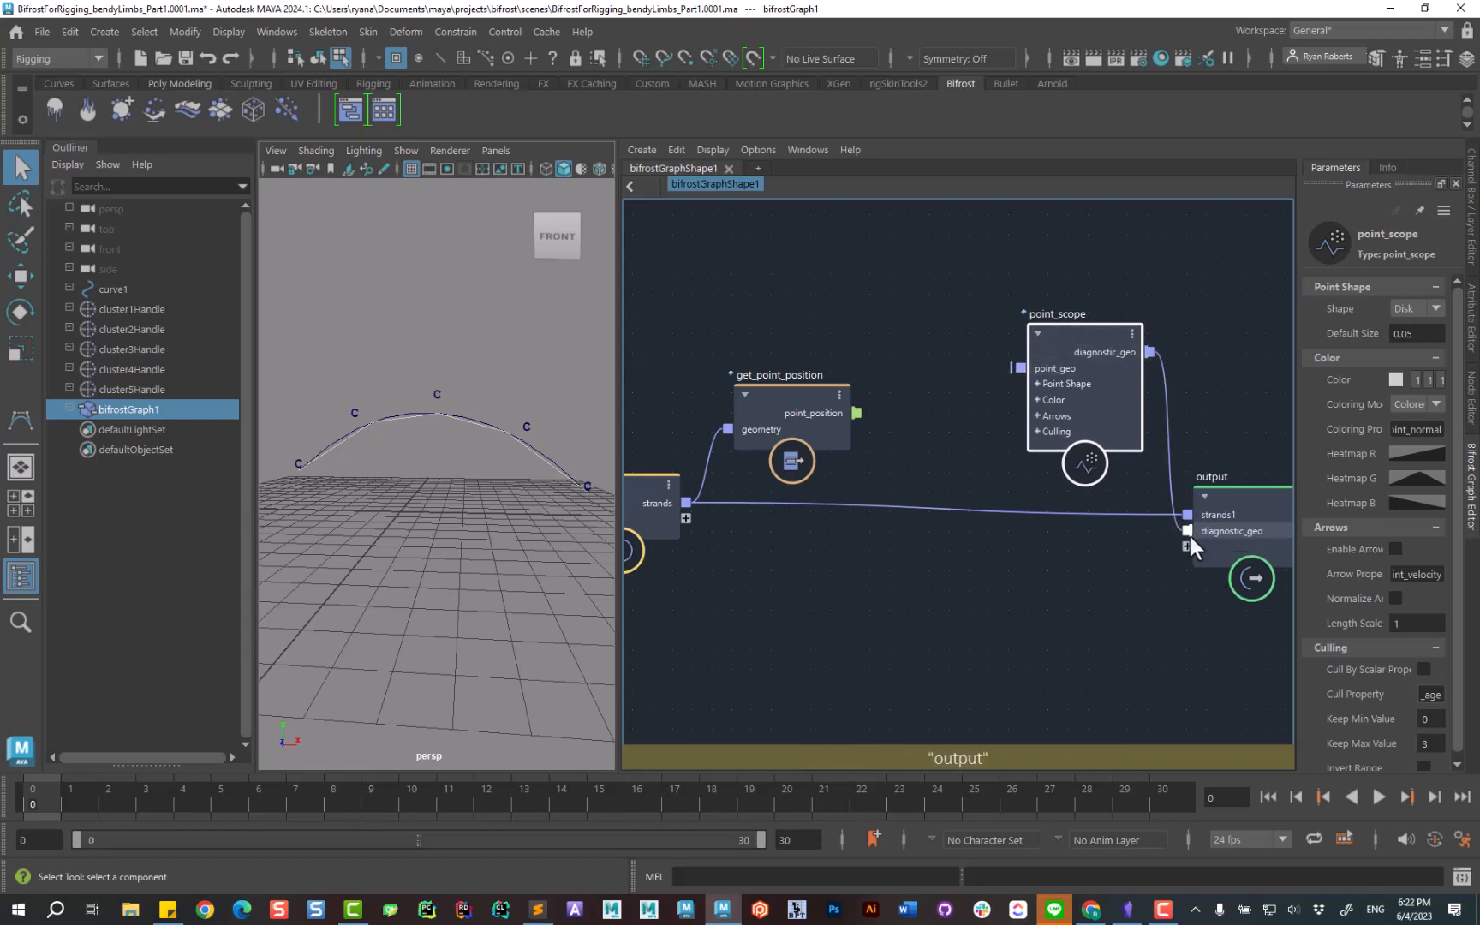
left_click_drag(1076, 328, 1106, 322)
Add a construct_points node, feed it point_position from get_point_position, and connect its points to point_scope's point_geo.
left_click(898, 305)
key("Tab")
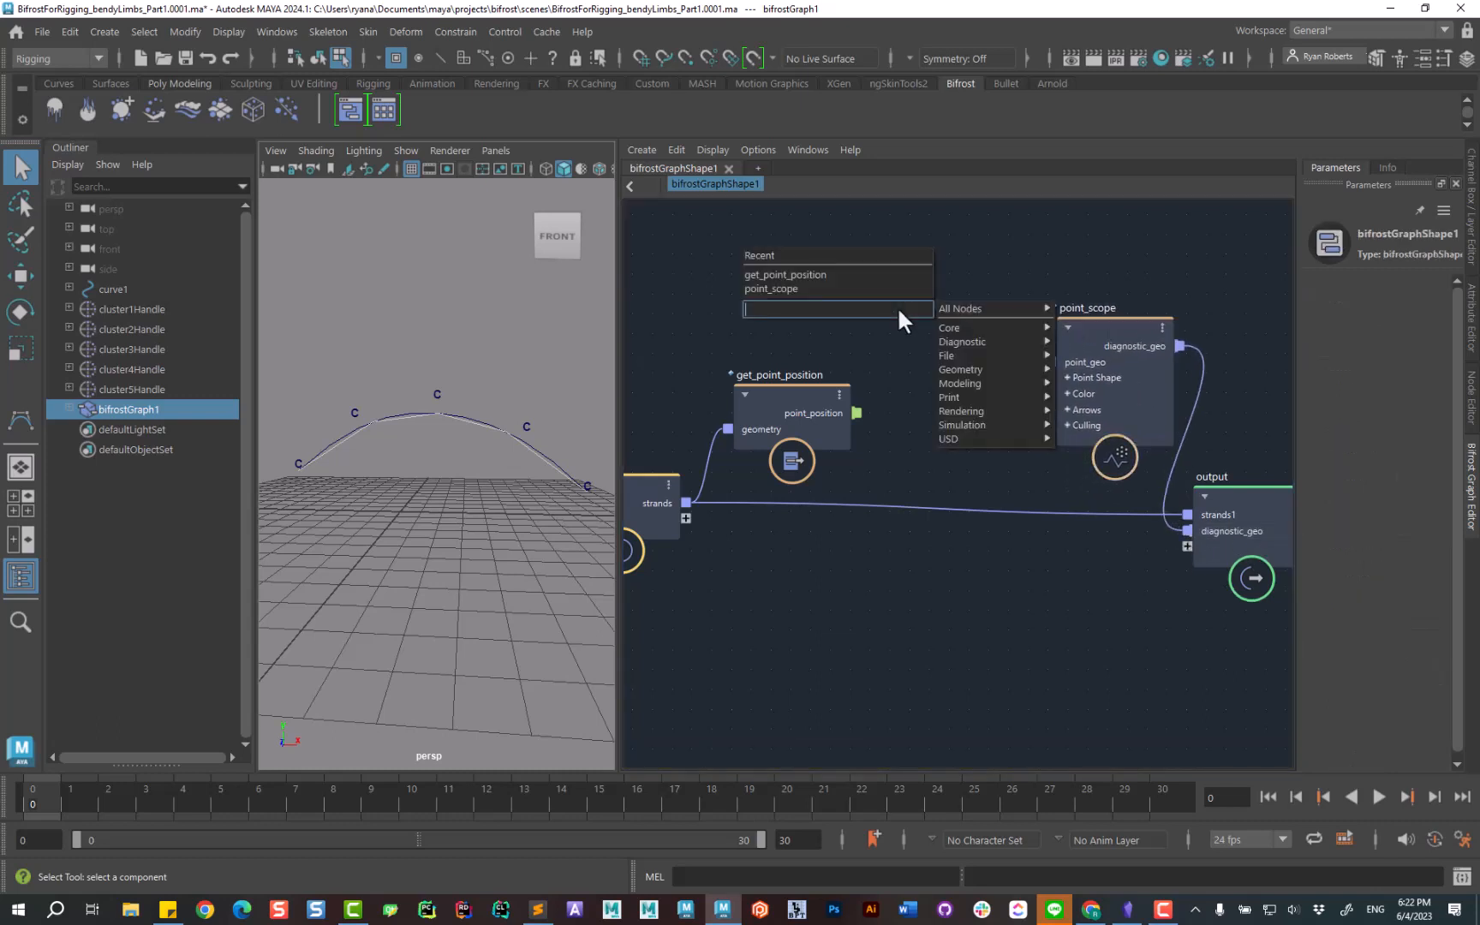
type("constr")
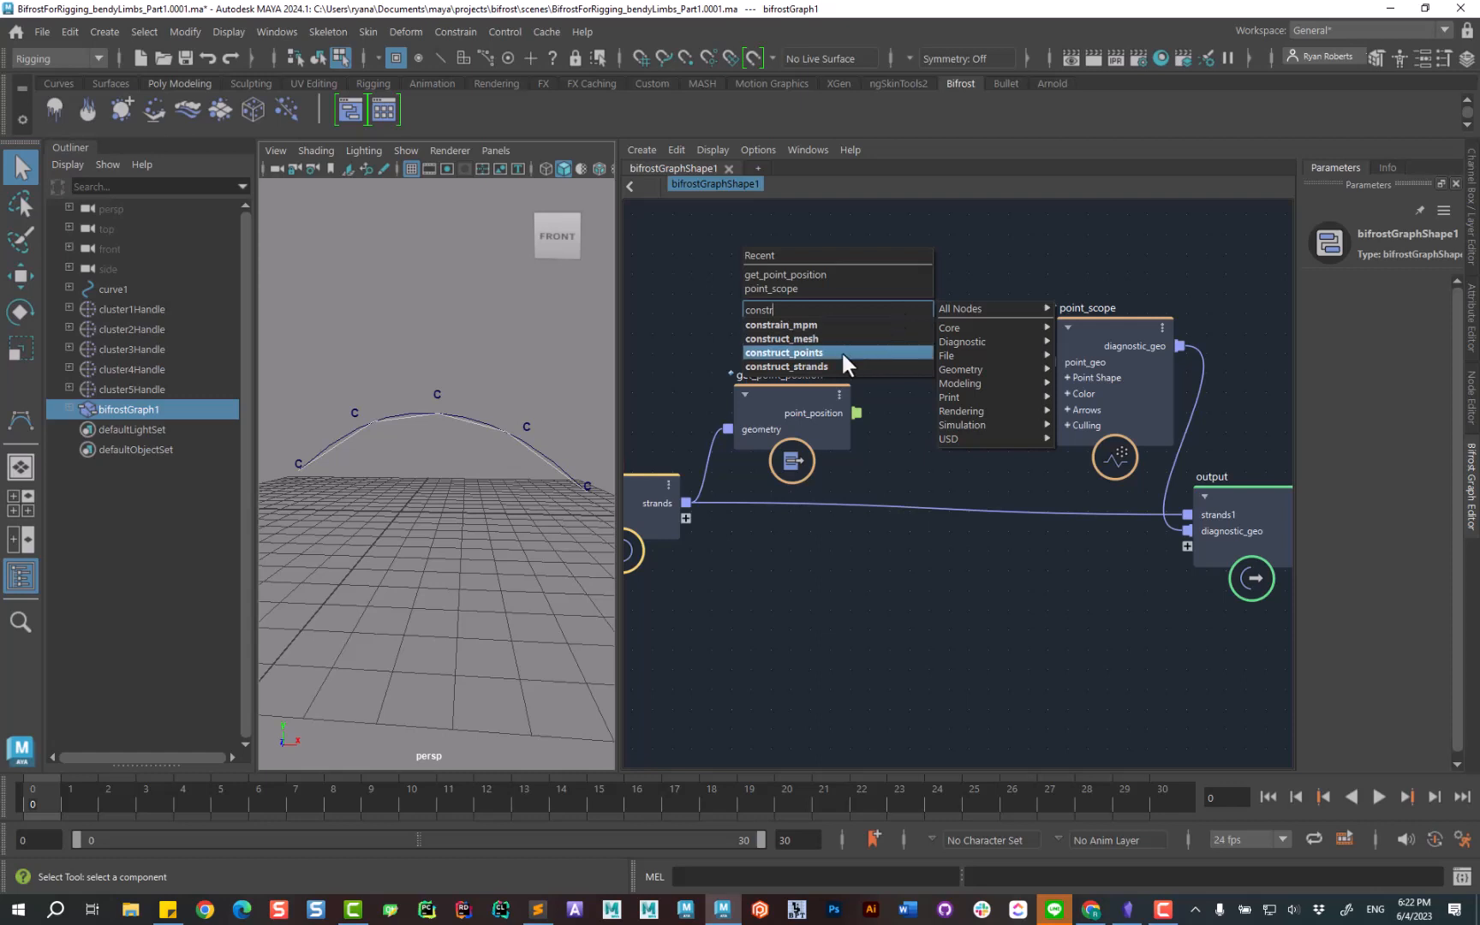
left_click(843, 353)
left_click_drag(905, 355, 940, 314)
left_click_drag(856, 413, 876, 342)
left_click_drag(1052, 363, 1051, 363)
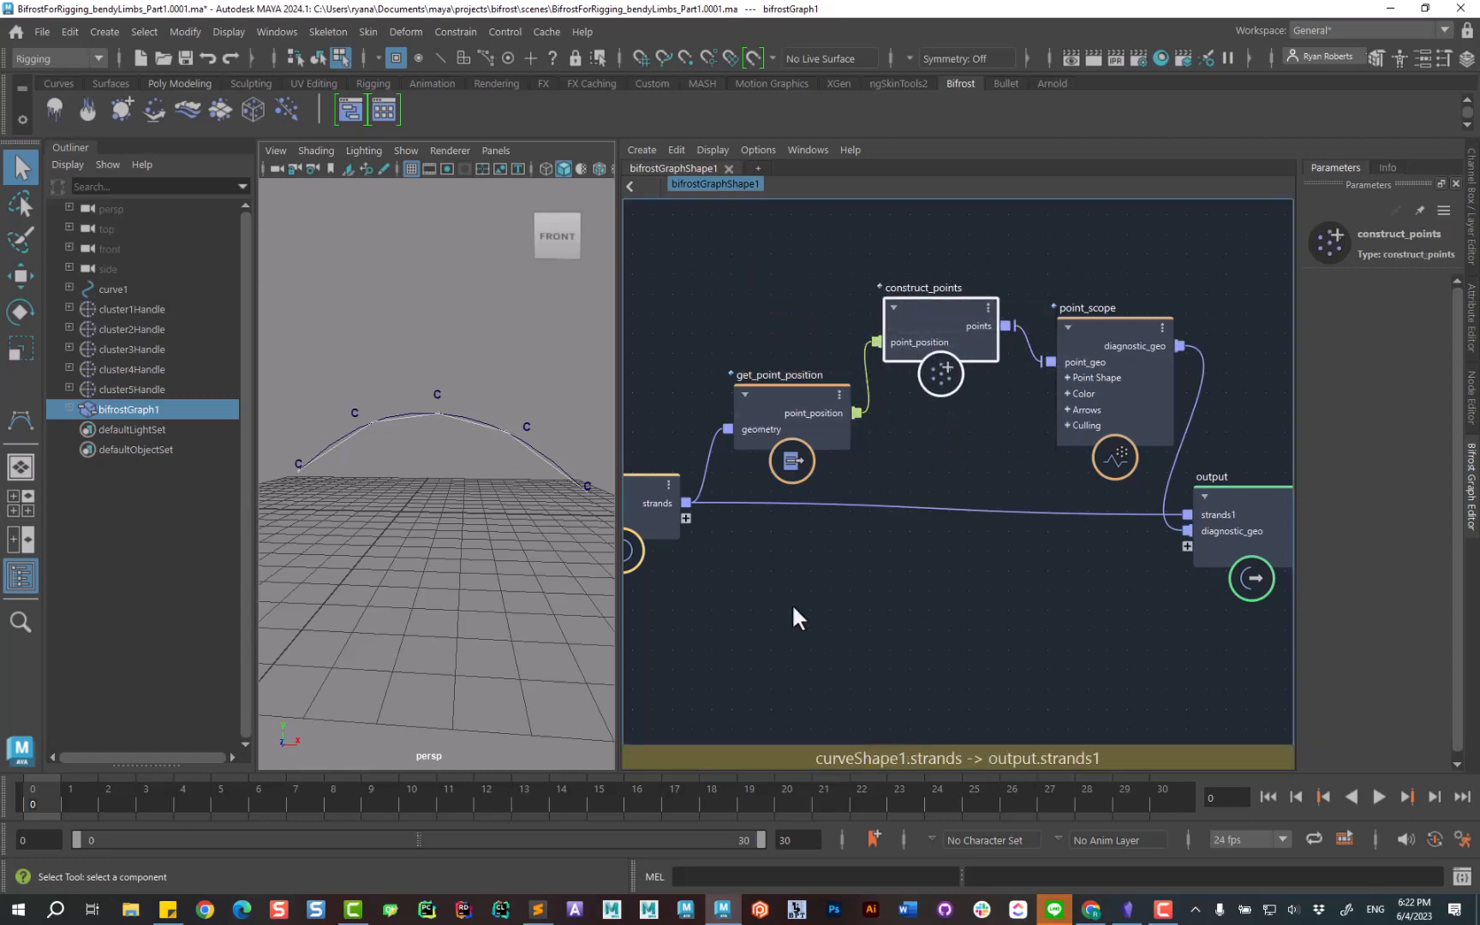
Enlarge the perspective view and set the point_scope node's Default Size to 0.2.
left_click_drag(618, 620, 1031, 621)
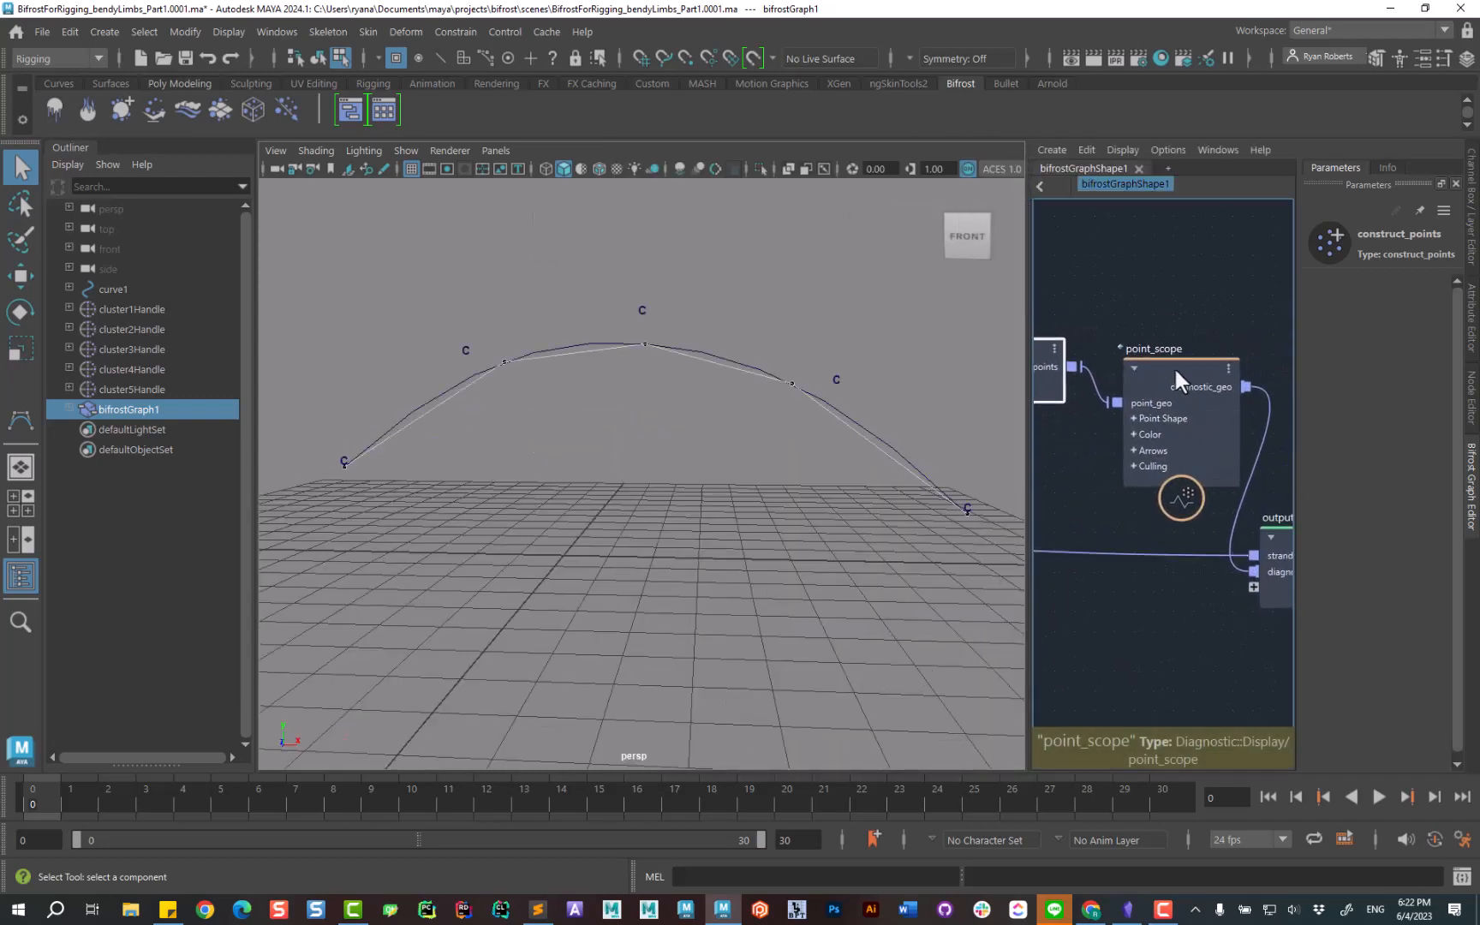
left_click(1173, 366)
left_click_drag(1294, 386, 1183, 417)
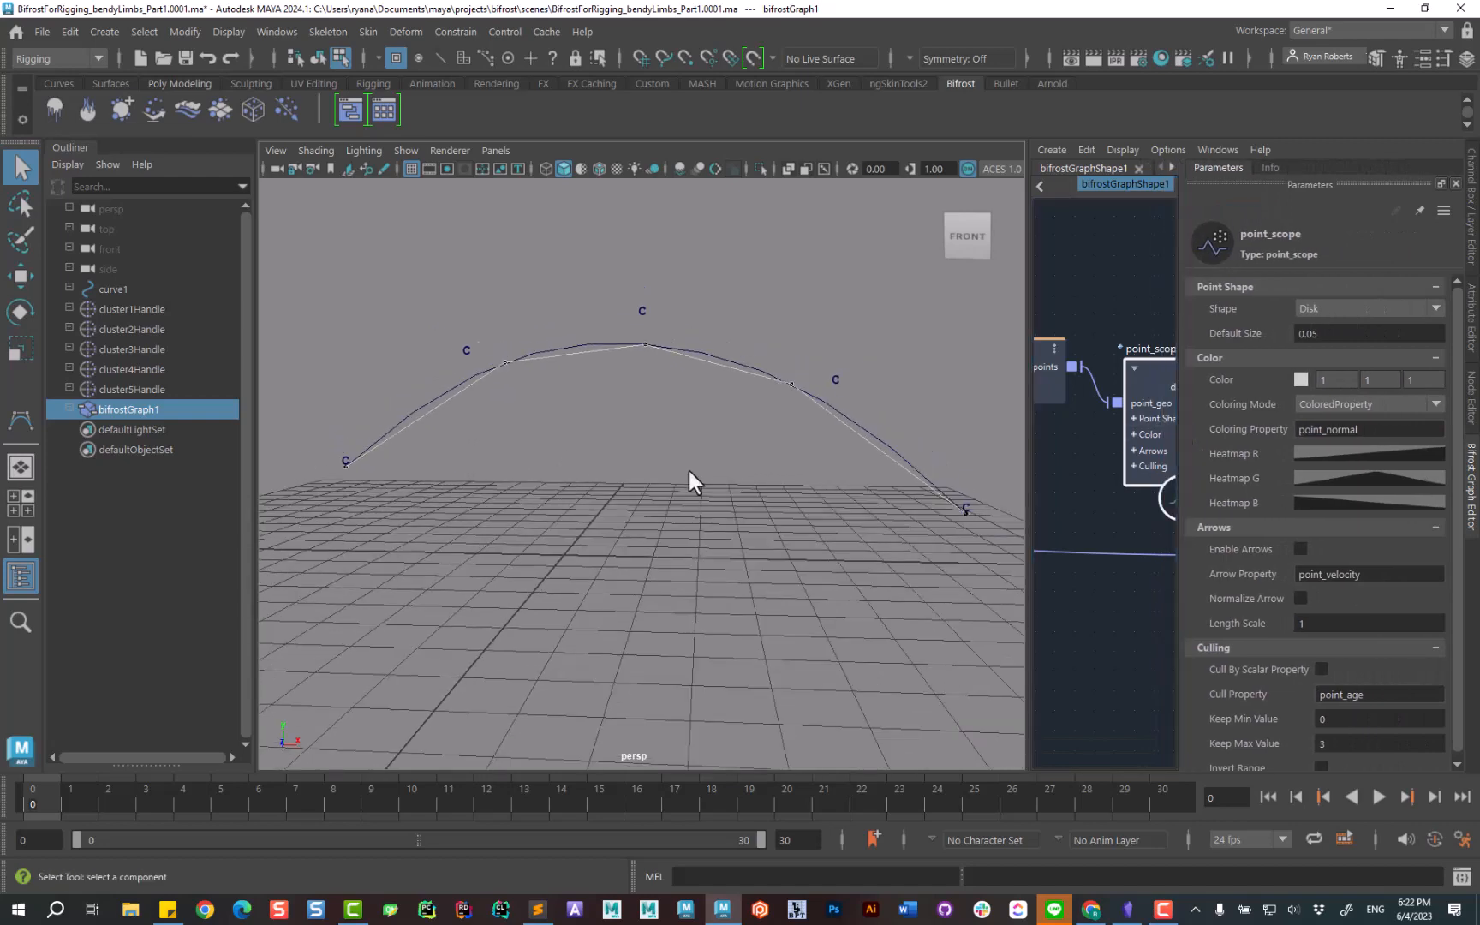
double_click(1334, 331)
left_click(817, 522)
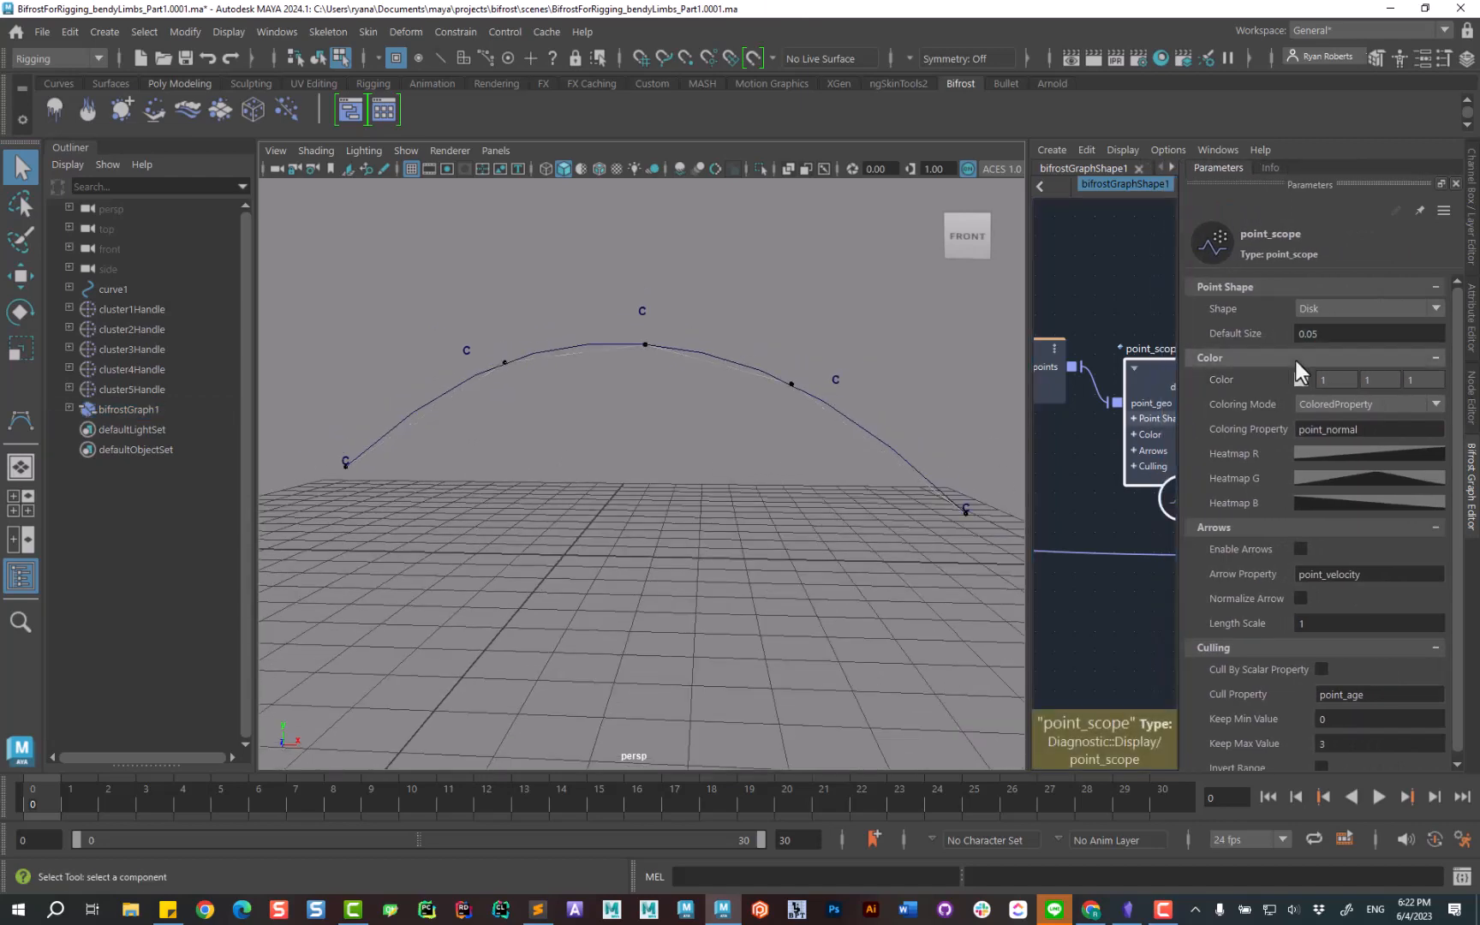
double_click(1334, 333)
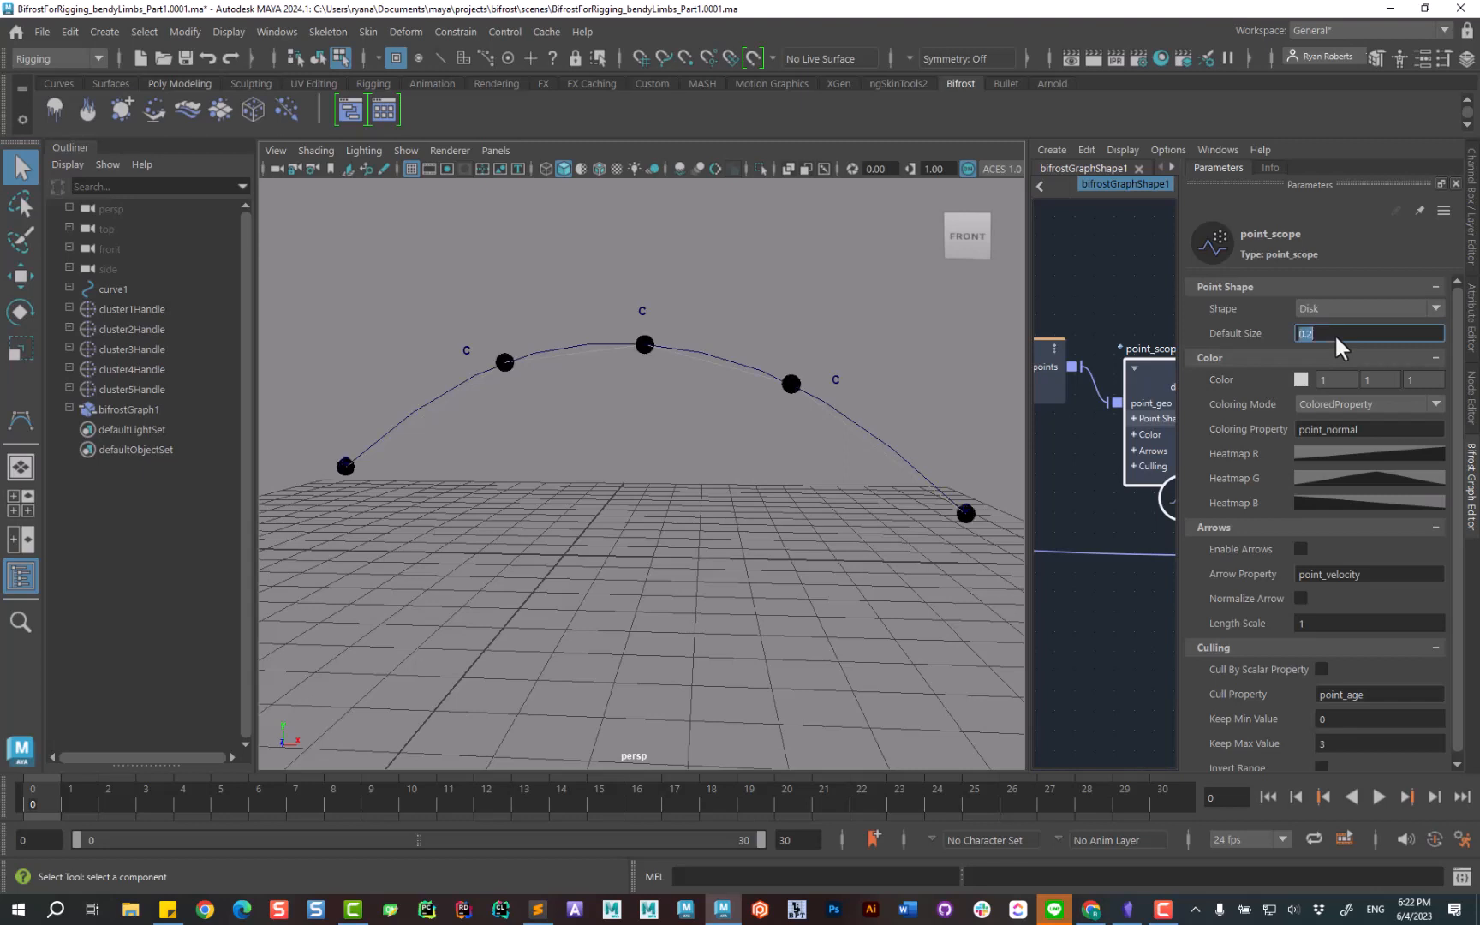
Set point_scope's Coloring Mode to Color and its colour to red with values 1, 0, 0.
left_click(1360, 401)
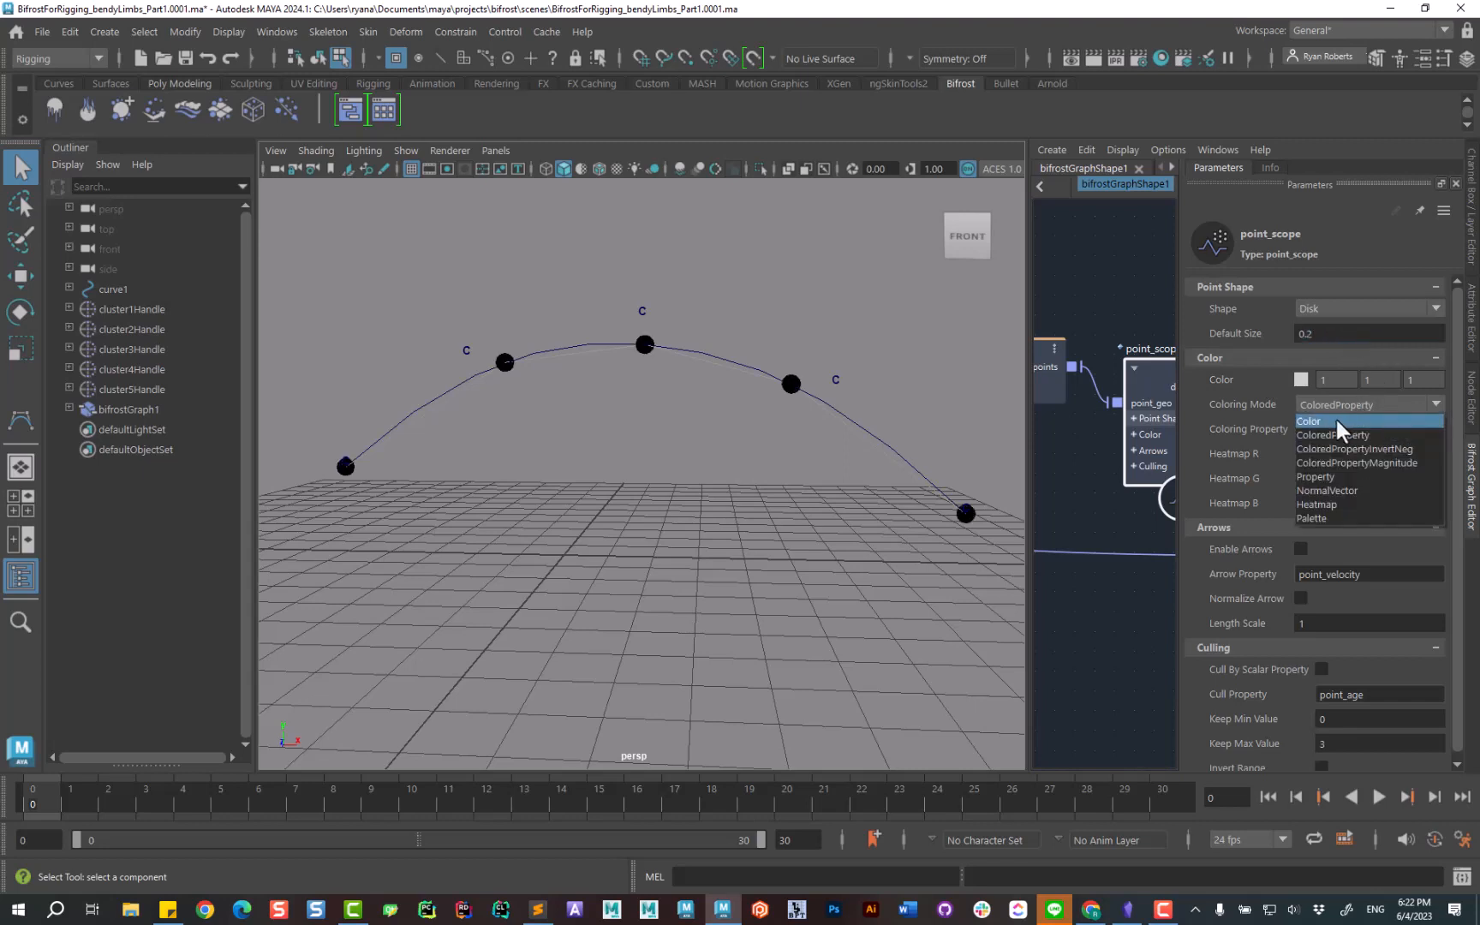
left_click(1335, 418)
double_click(1426, 380)
type("0")
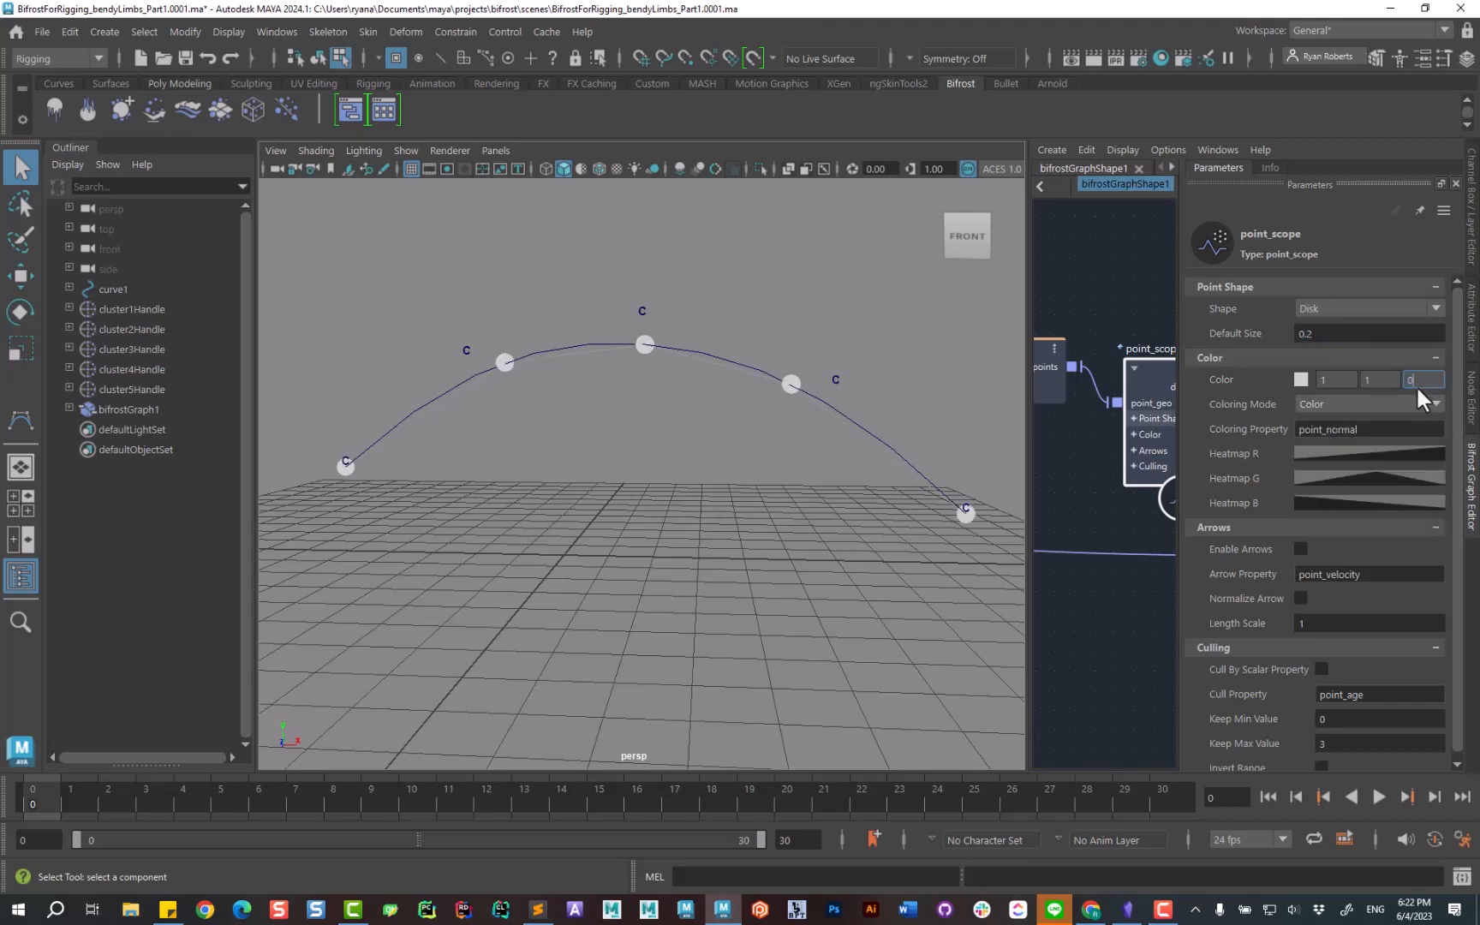
key("Return")
double_click(1381, 378)
type("0")
key("Return")
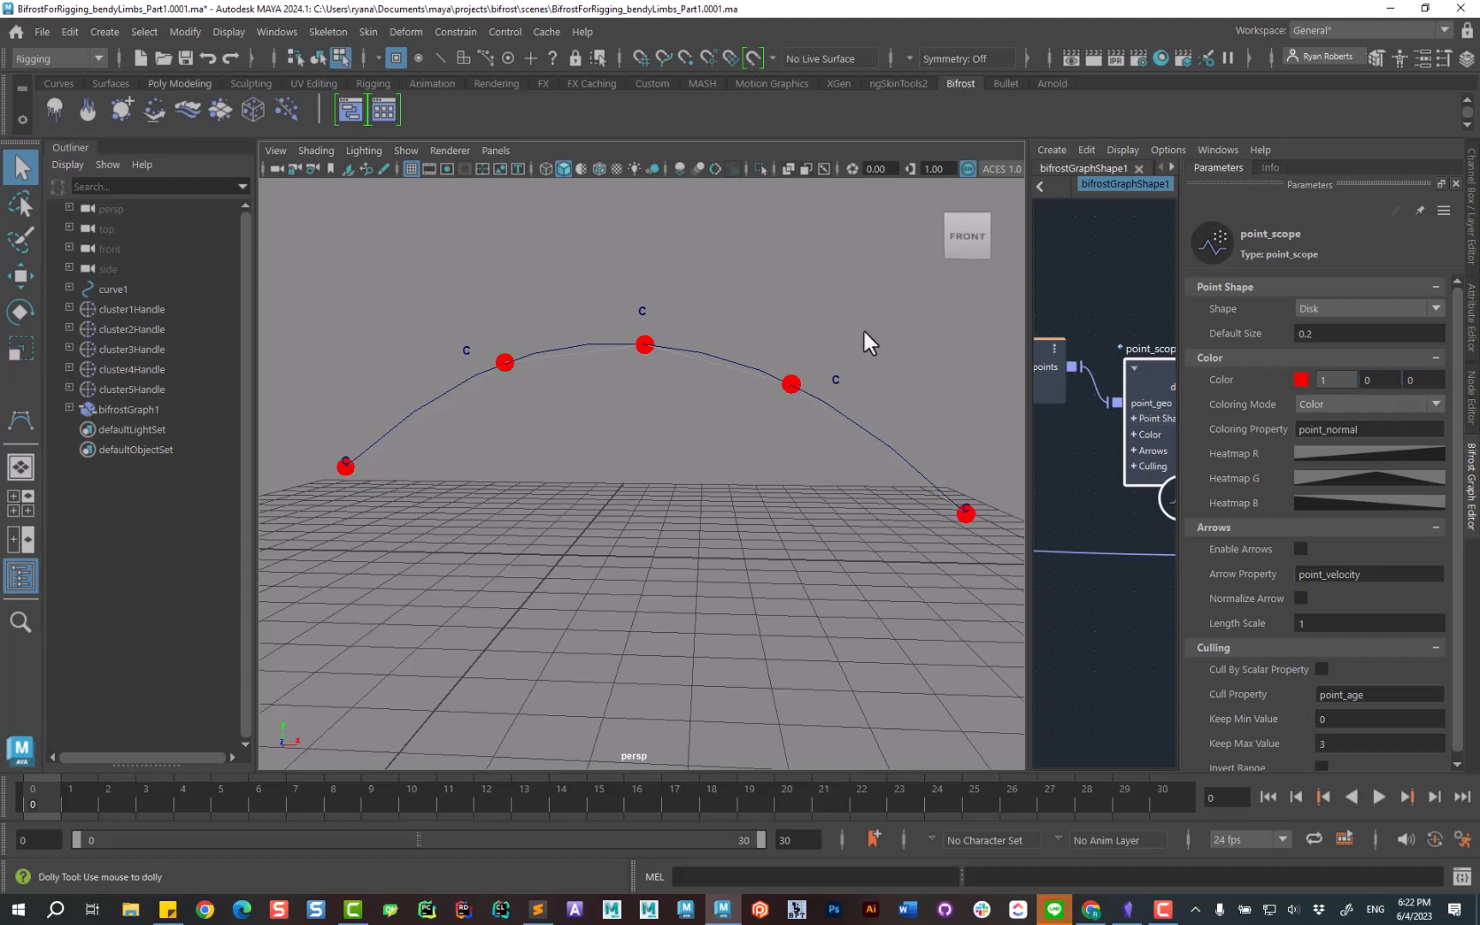
Select the curveShape1 input node and widen the parameter area to show its full strand conversion options.
scroll(863, 334, "down", 4)
left_click_drag(1181, 447, 1278, 458)
middle_click_drag(1111, 626, 1303, 612, "alt")
middle_click_drag(1155, 614, 1289, 602, "alt")
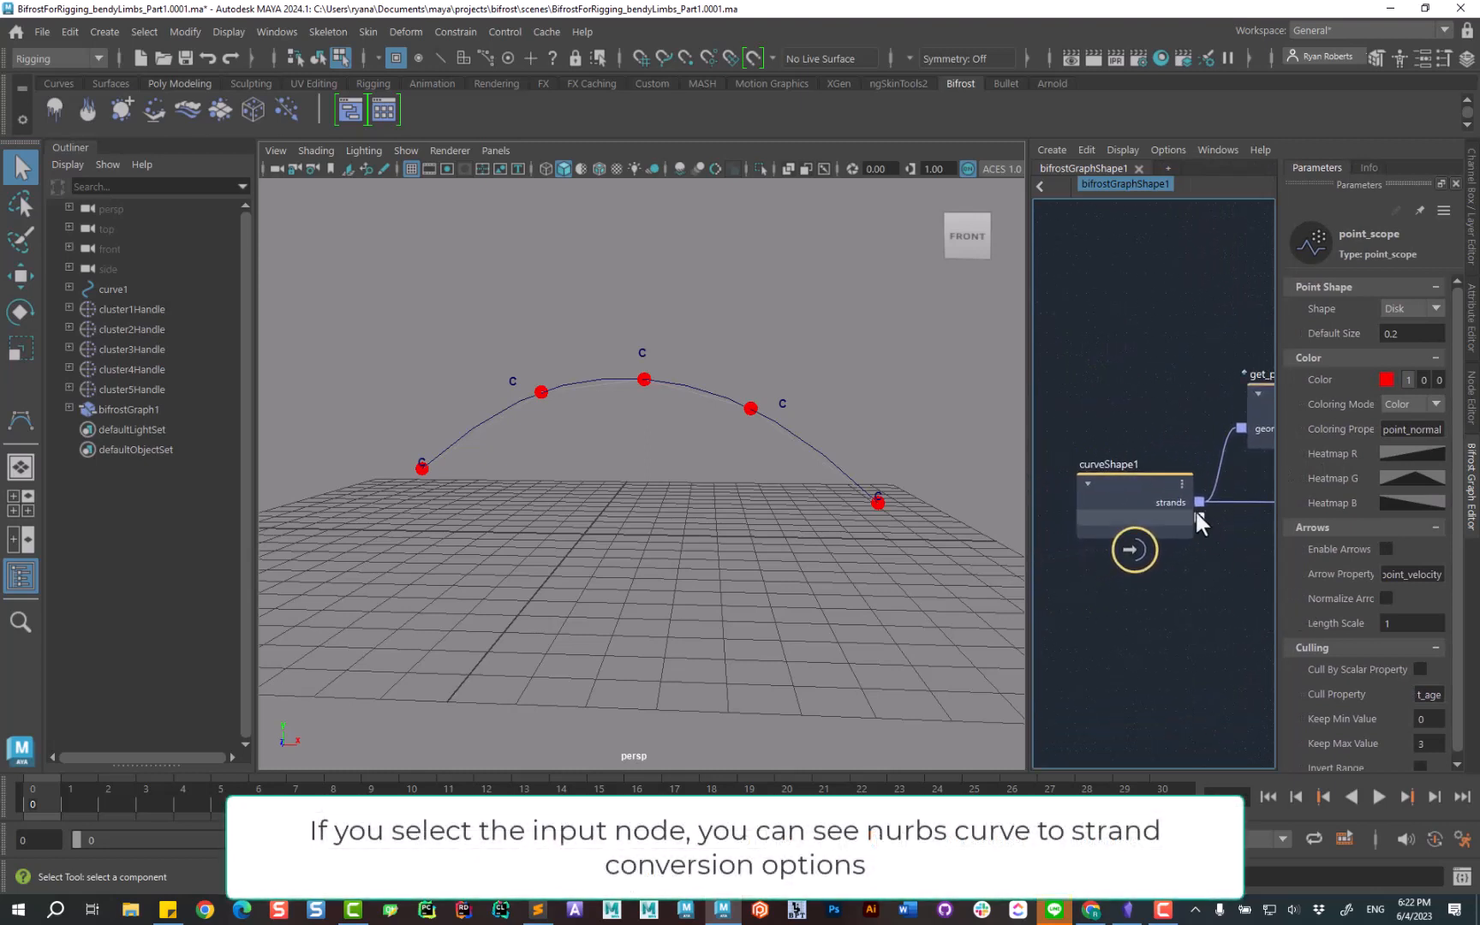
left_click(1146, 479)
left_click_drag(1277, 509, 1221, 524)
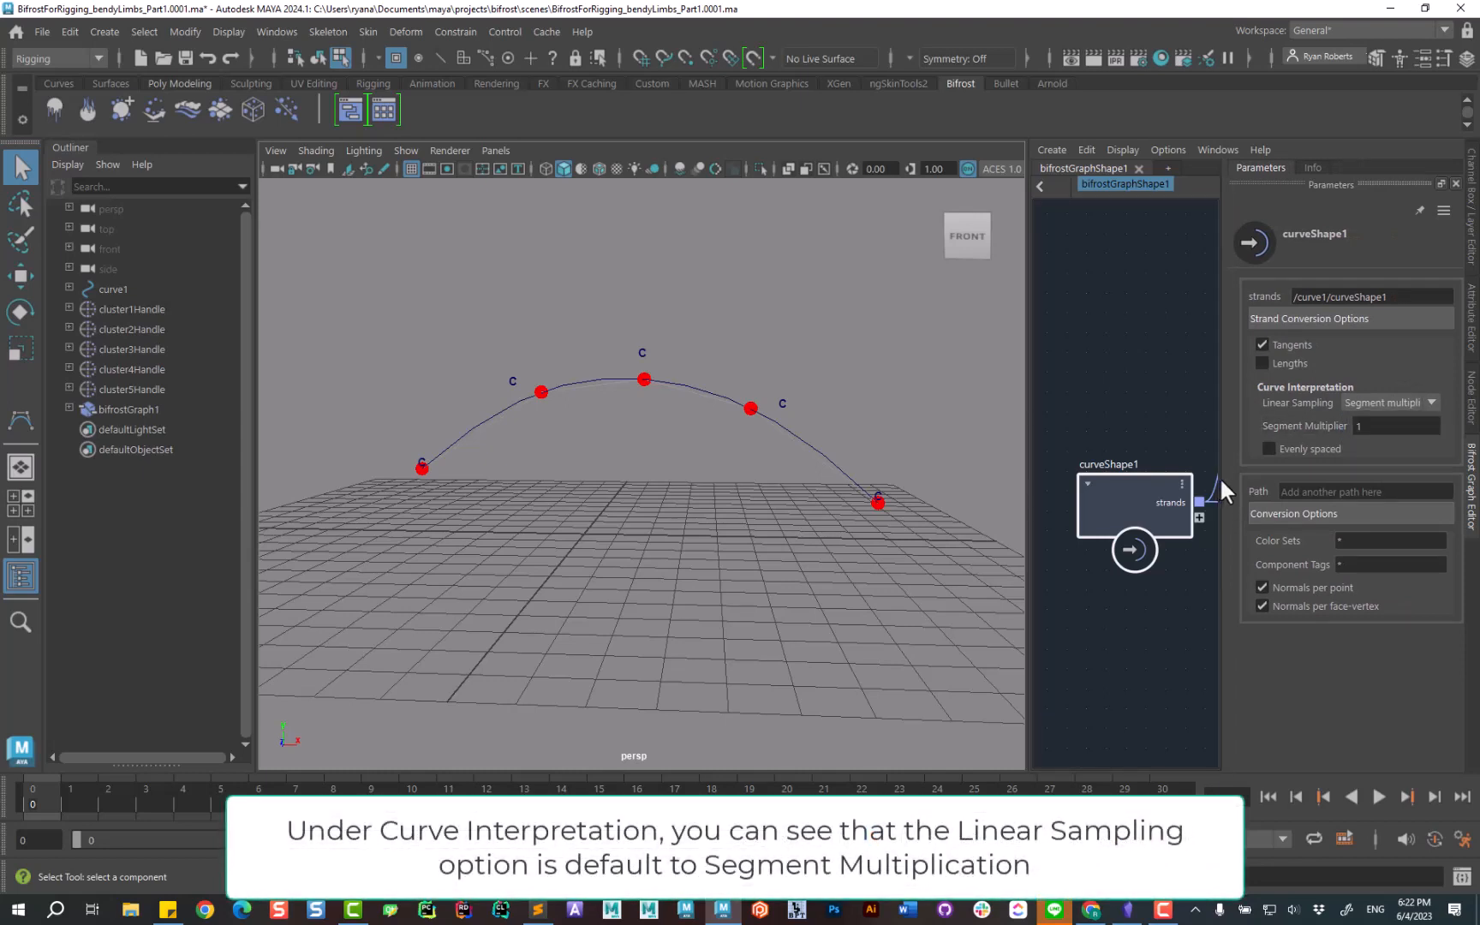
left_click_drag(1220, 476, 1154, 493)
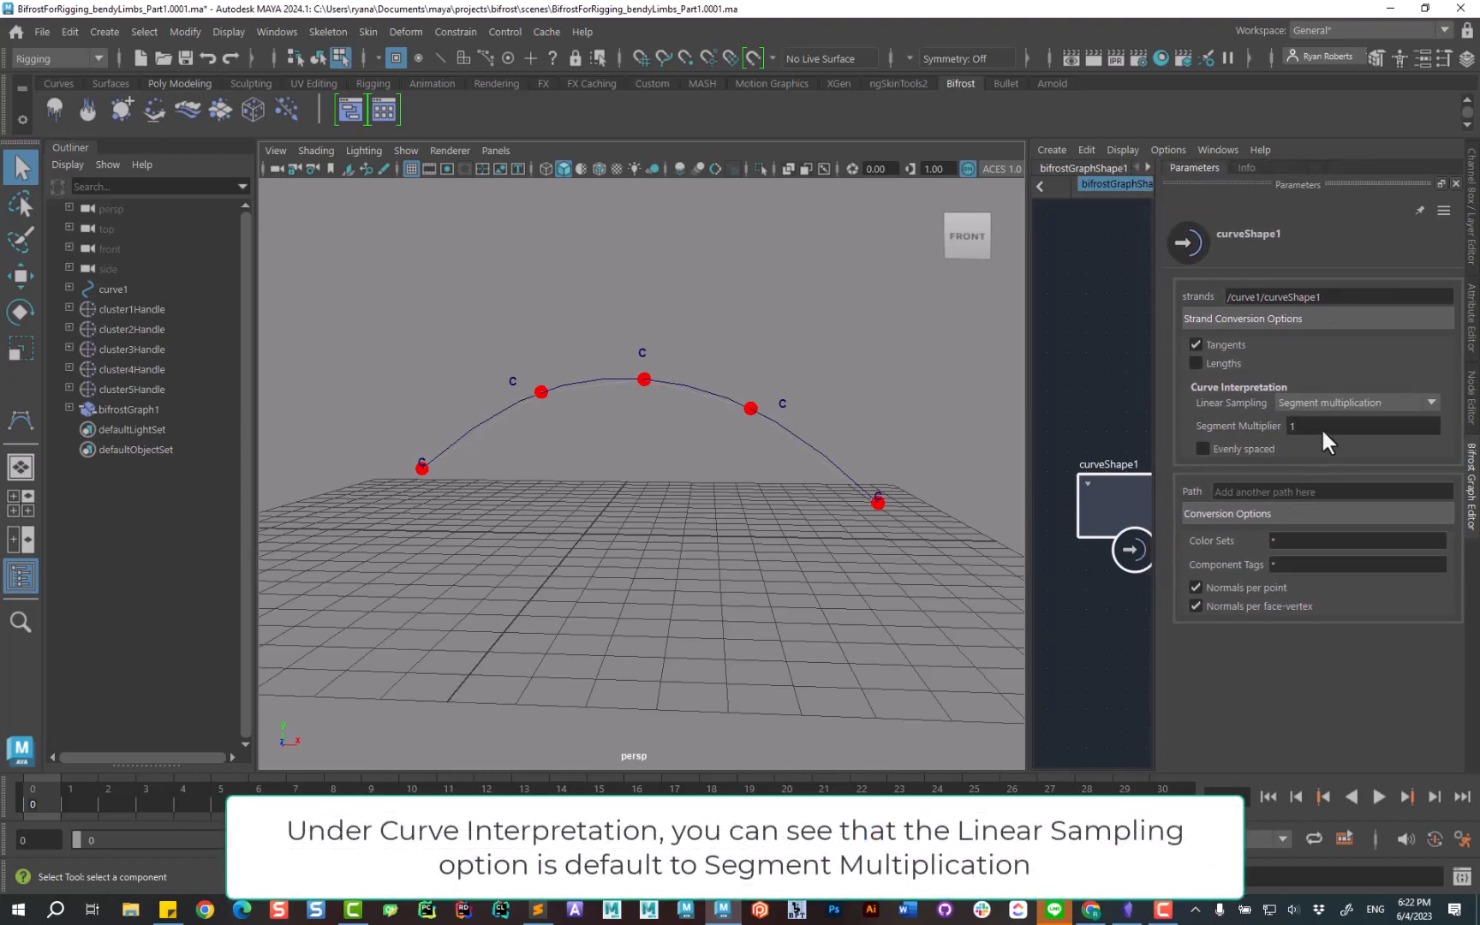
Try Segment Multiplier values of 2, 5 and 10 for curveShape1's strands, ending with 4.
left_click(1320, 426)
type("2")
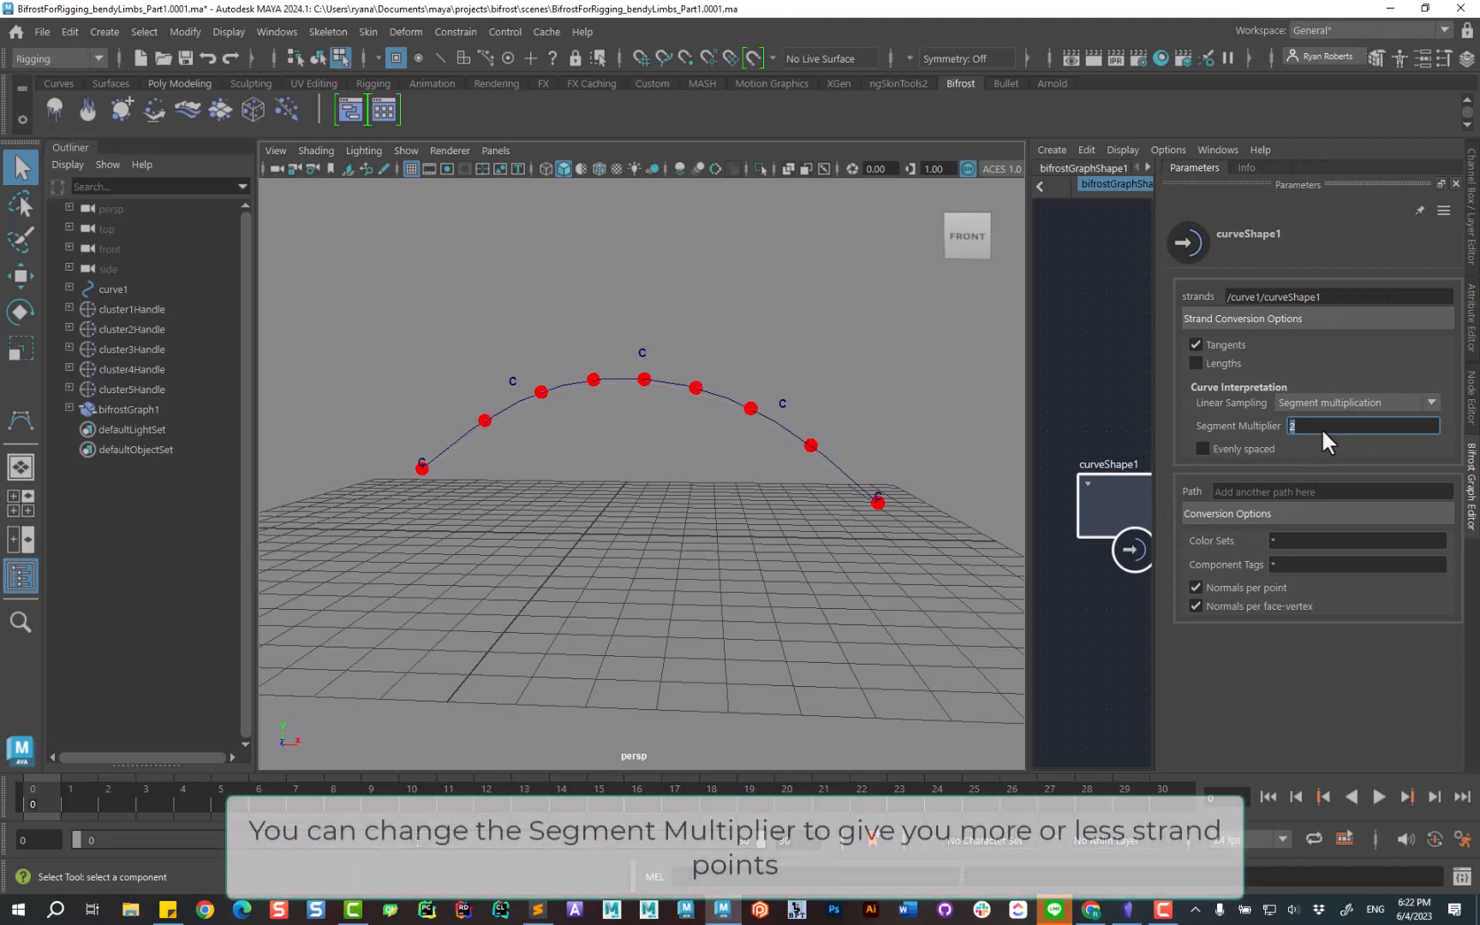
key("Return")
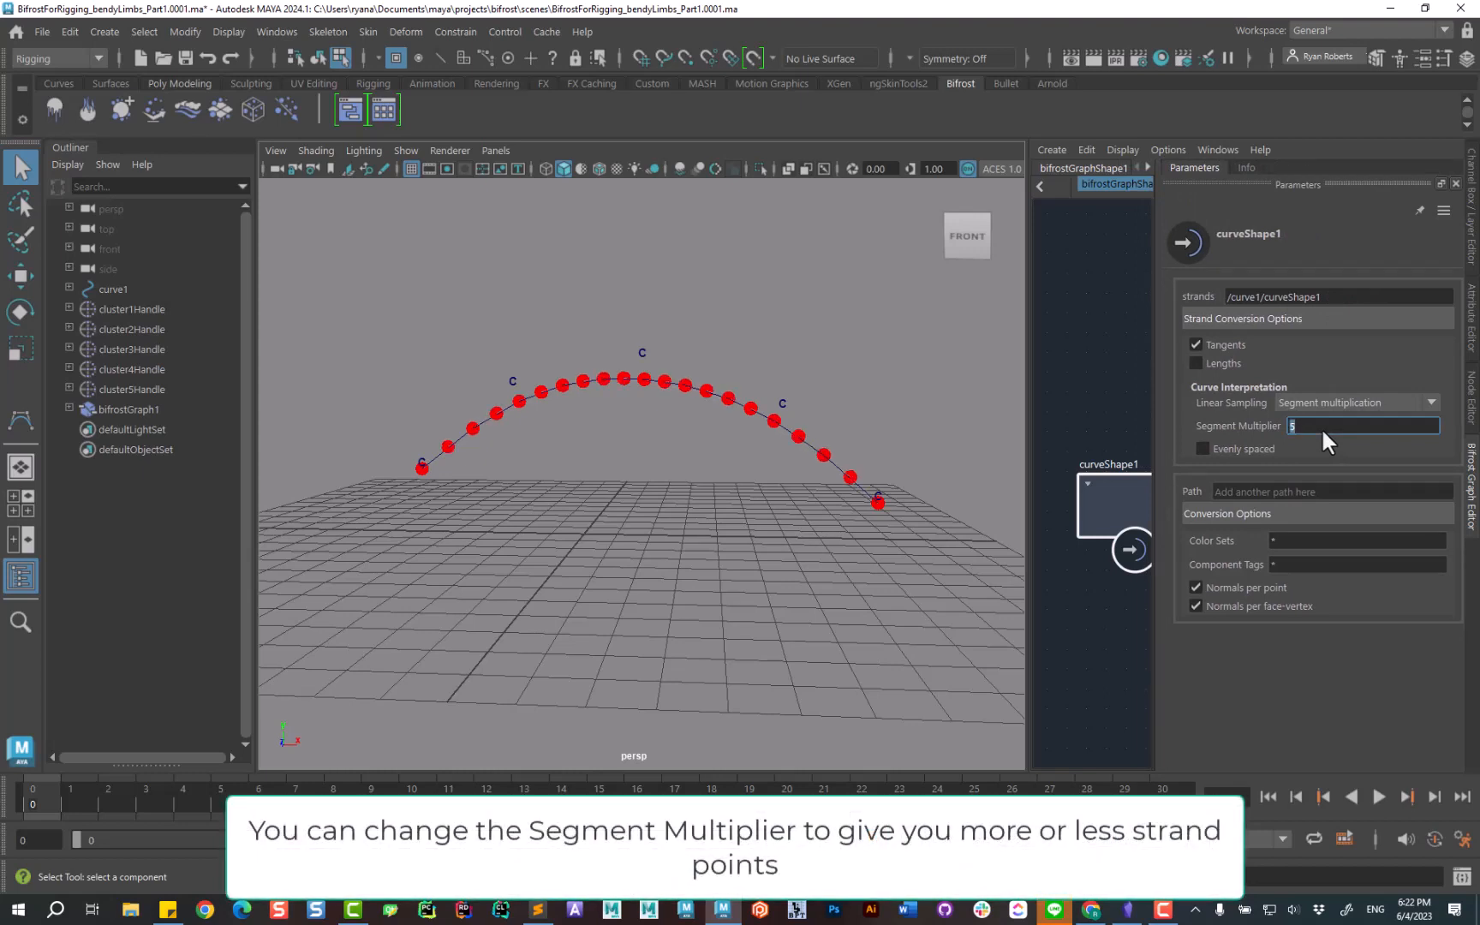
key("Return")
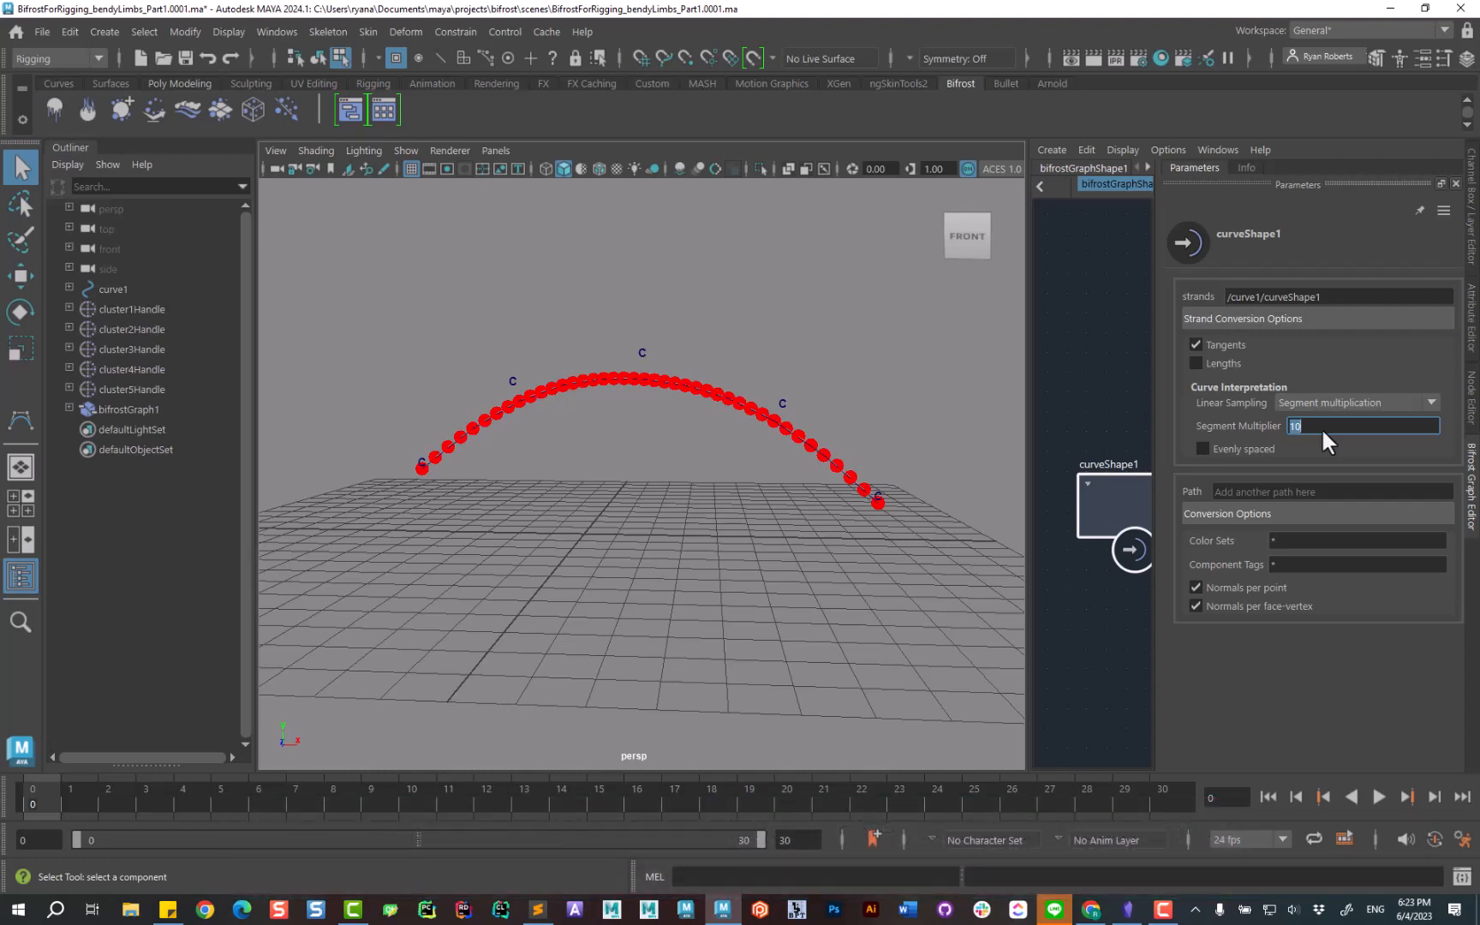
type("4")
key("Return")
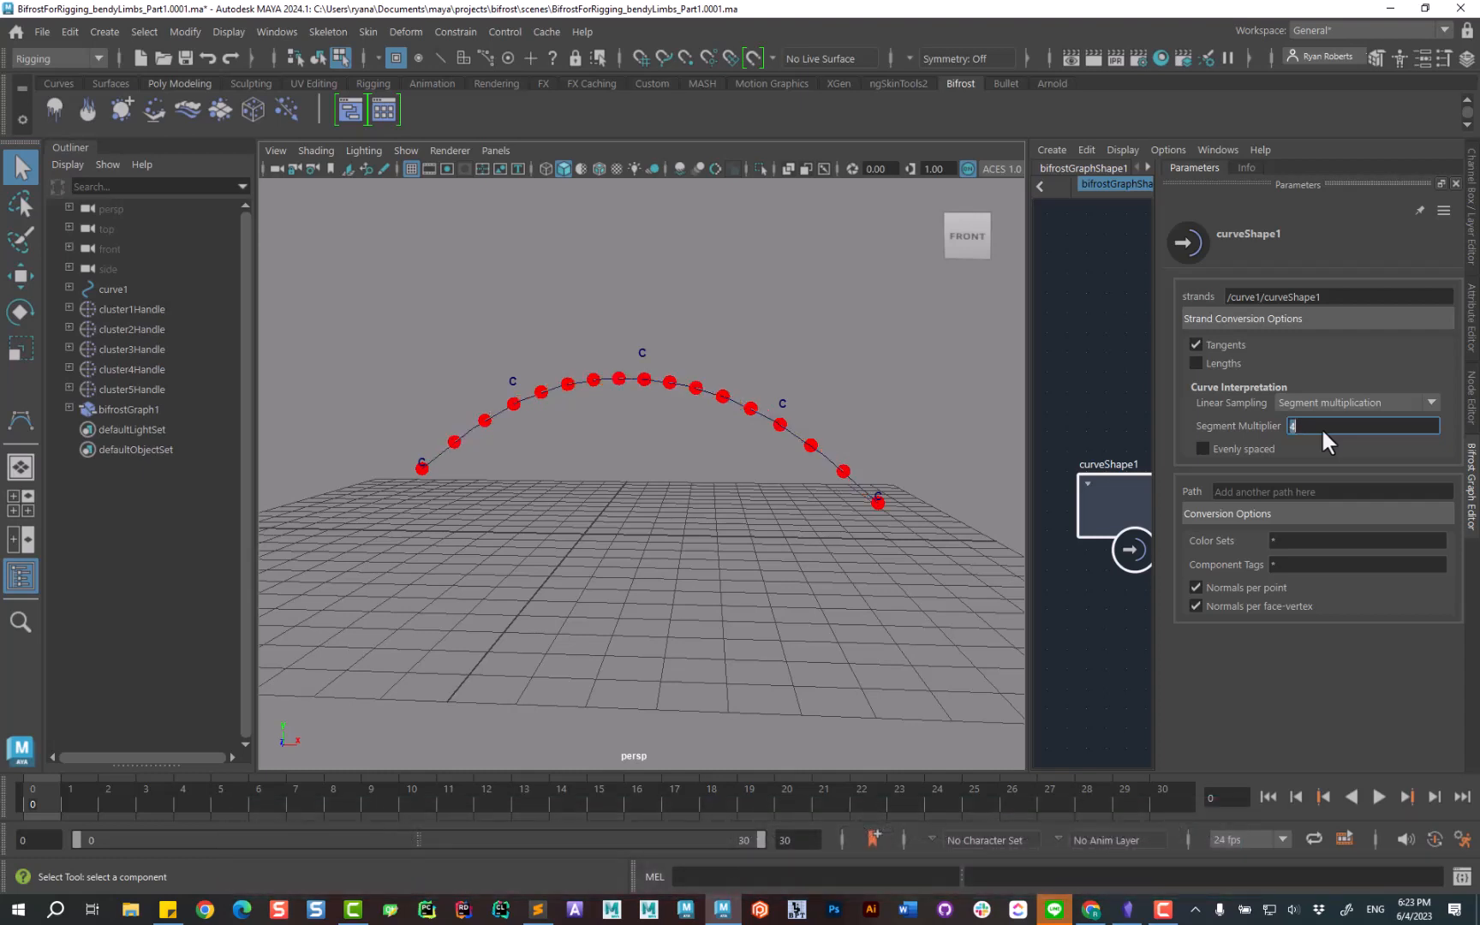
left_click(1253, 445)
left_click(1228, 447)
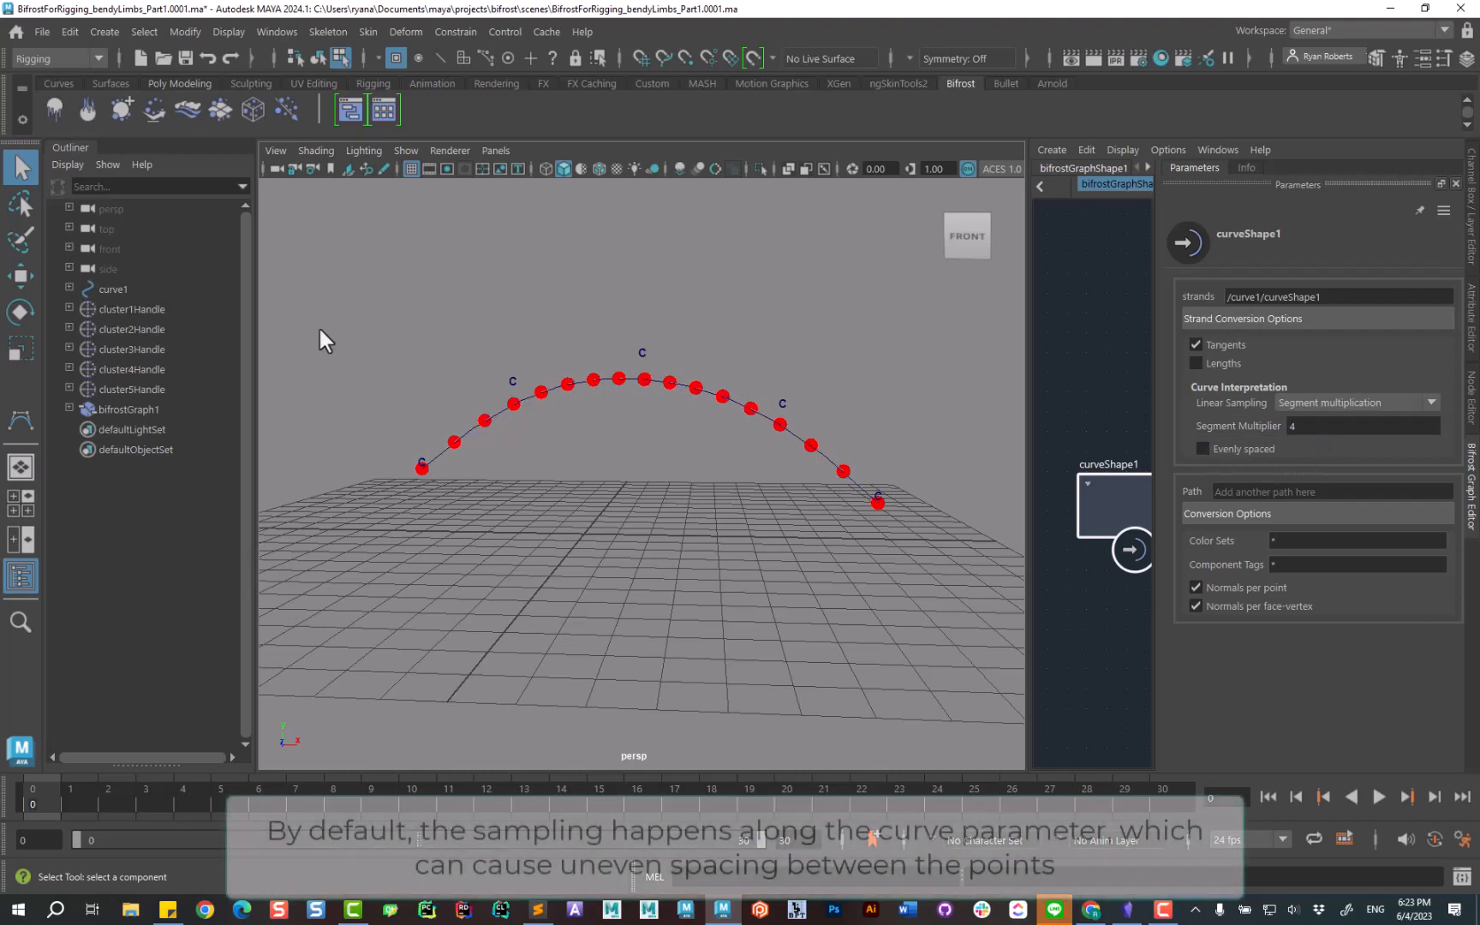
Raise cluster handles 2 to 4 together to test the point spacing along the curve, and undo the move.
left_click_drag(129, 329, 167, 370)
key("w")
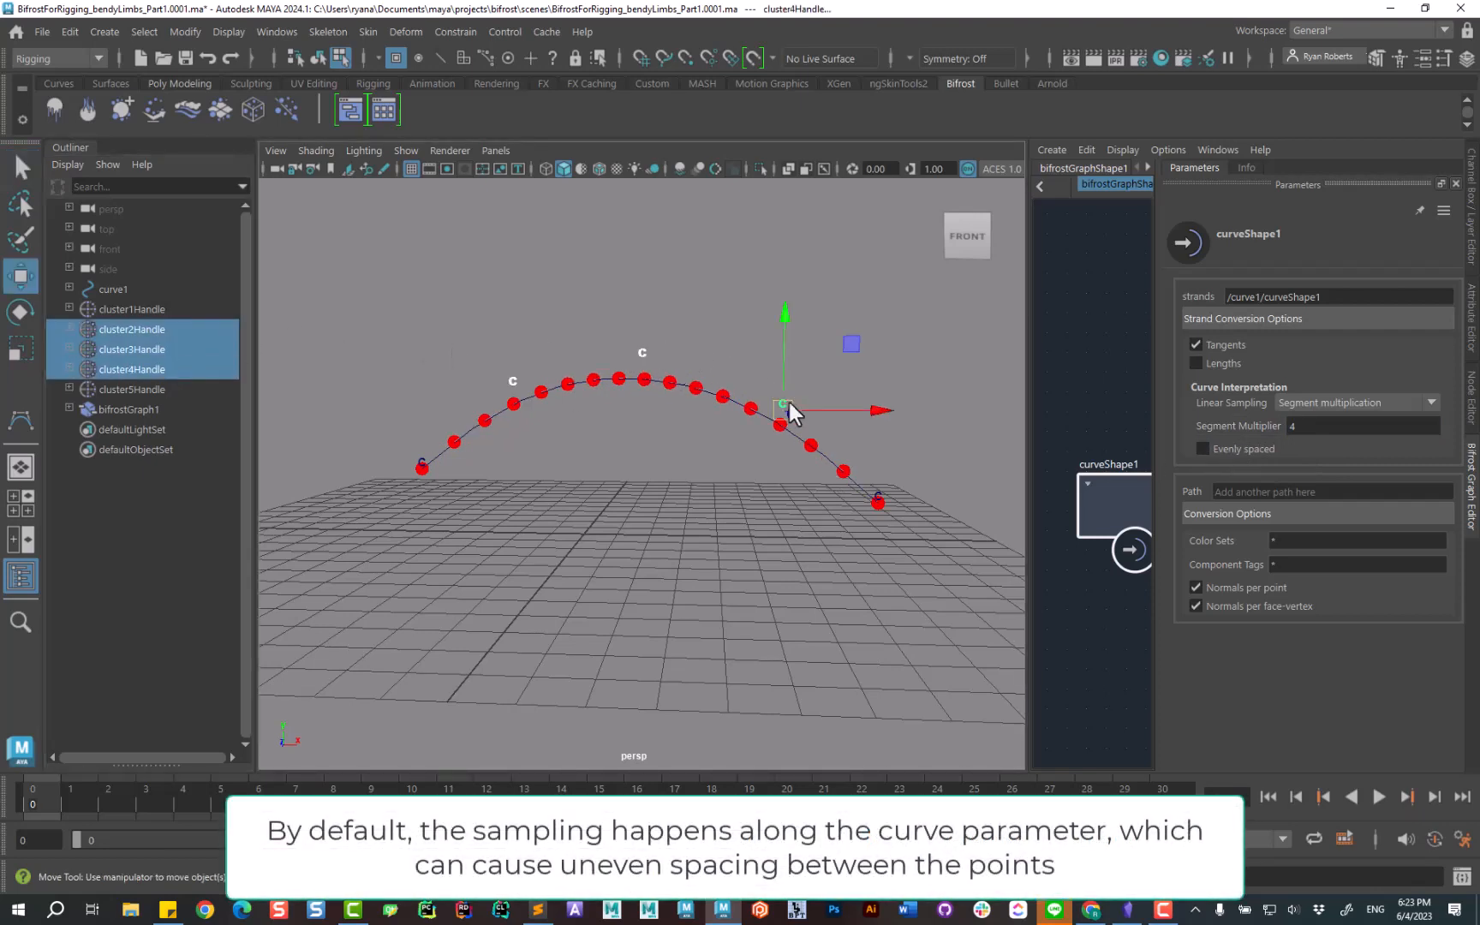
left_click_drag(852, 340, 875, 209)
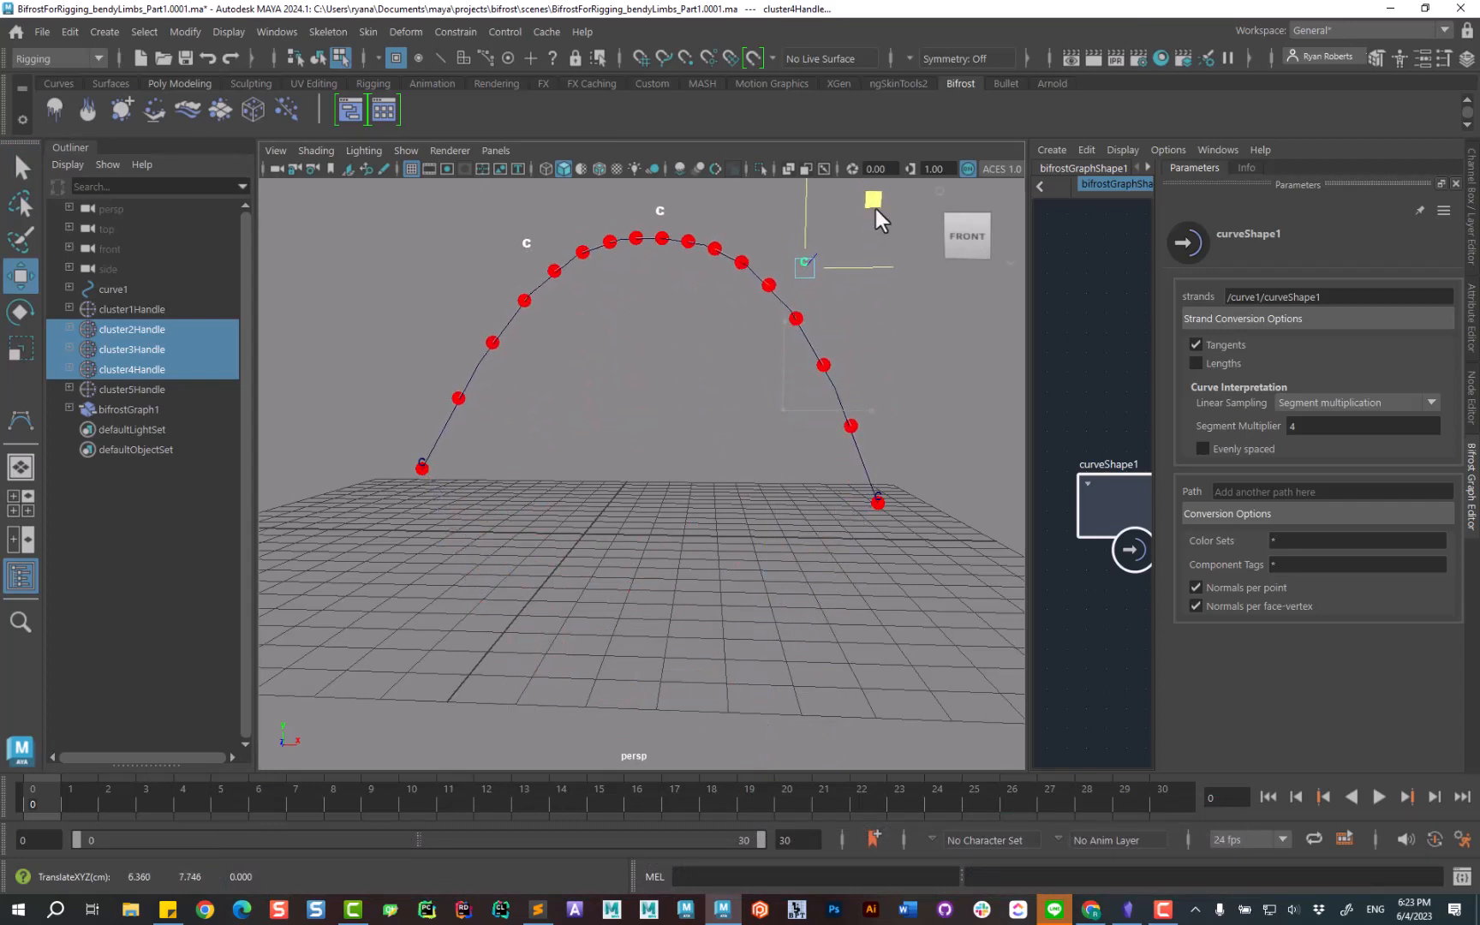
left_click_drag(872, 477, 840, 518)
Enable Evenly spaced for curveShape1's strands, test it by moving the three middle clusters, and undo that move.
left_click(1202, 449)
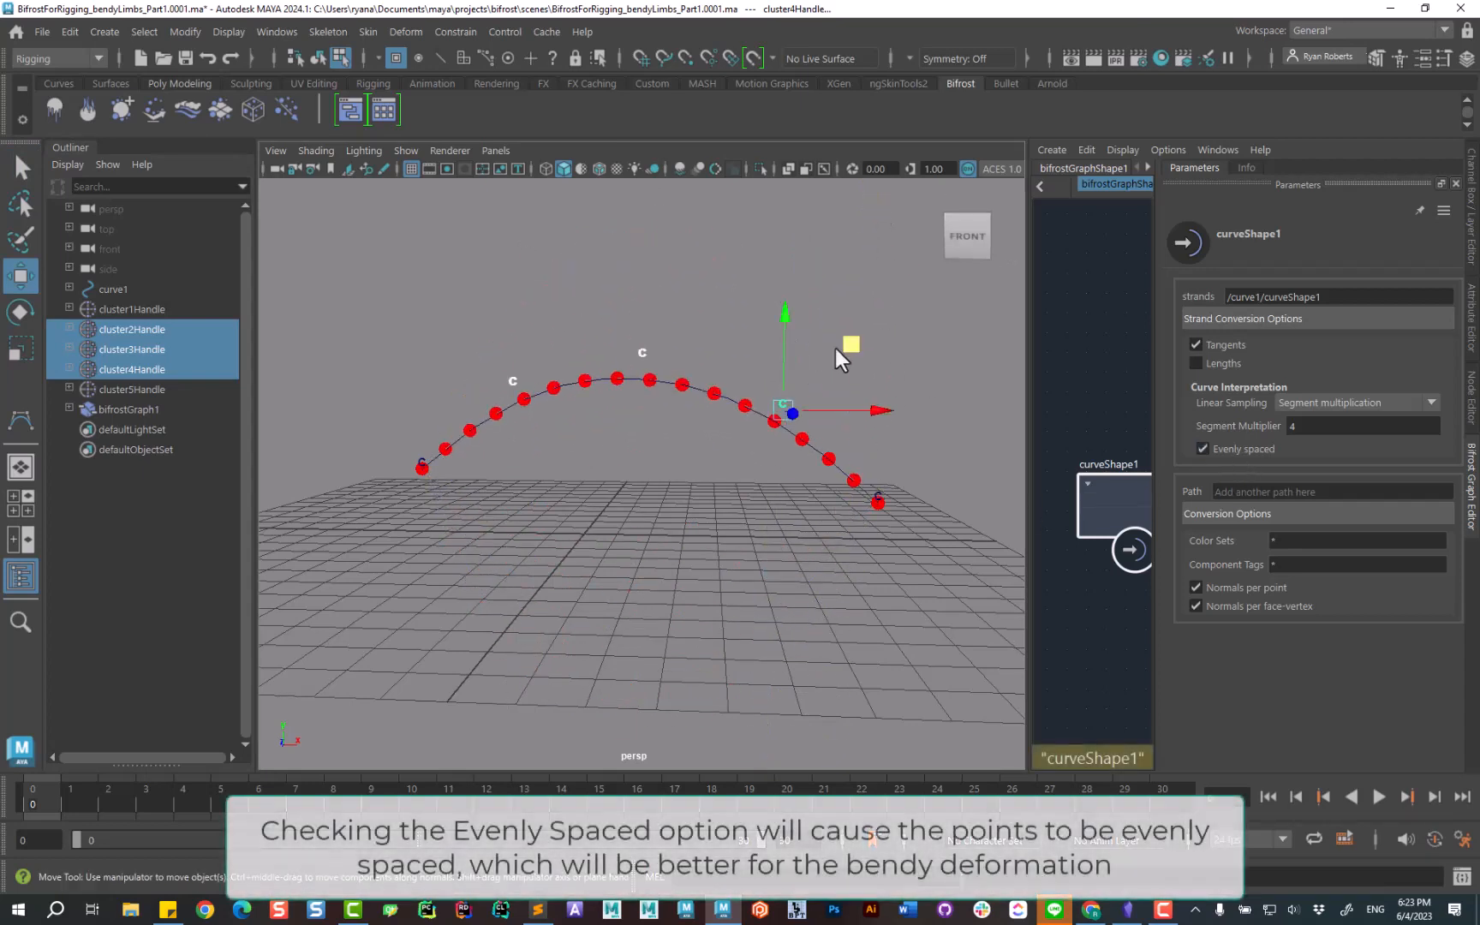
left_click_drag(835, 348, 917, 295)
key("ctrl+z")
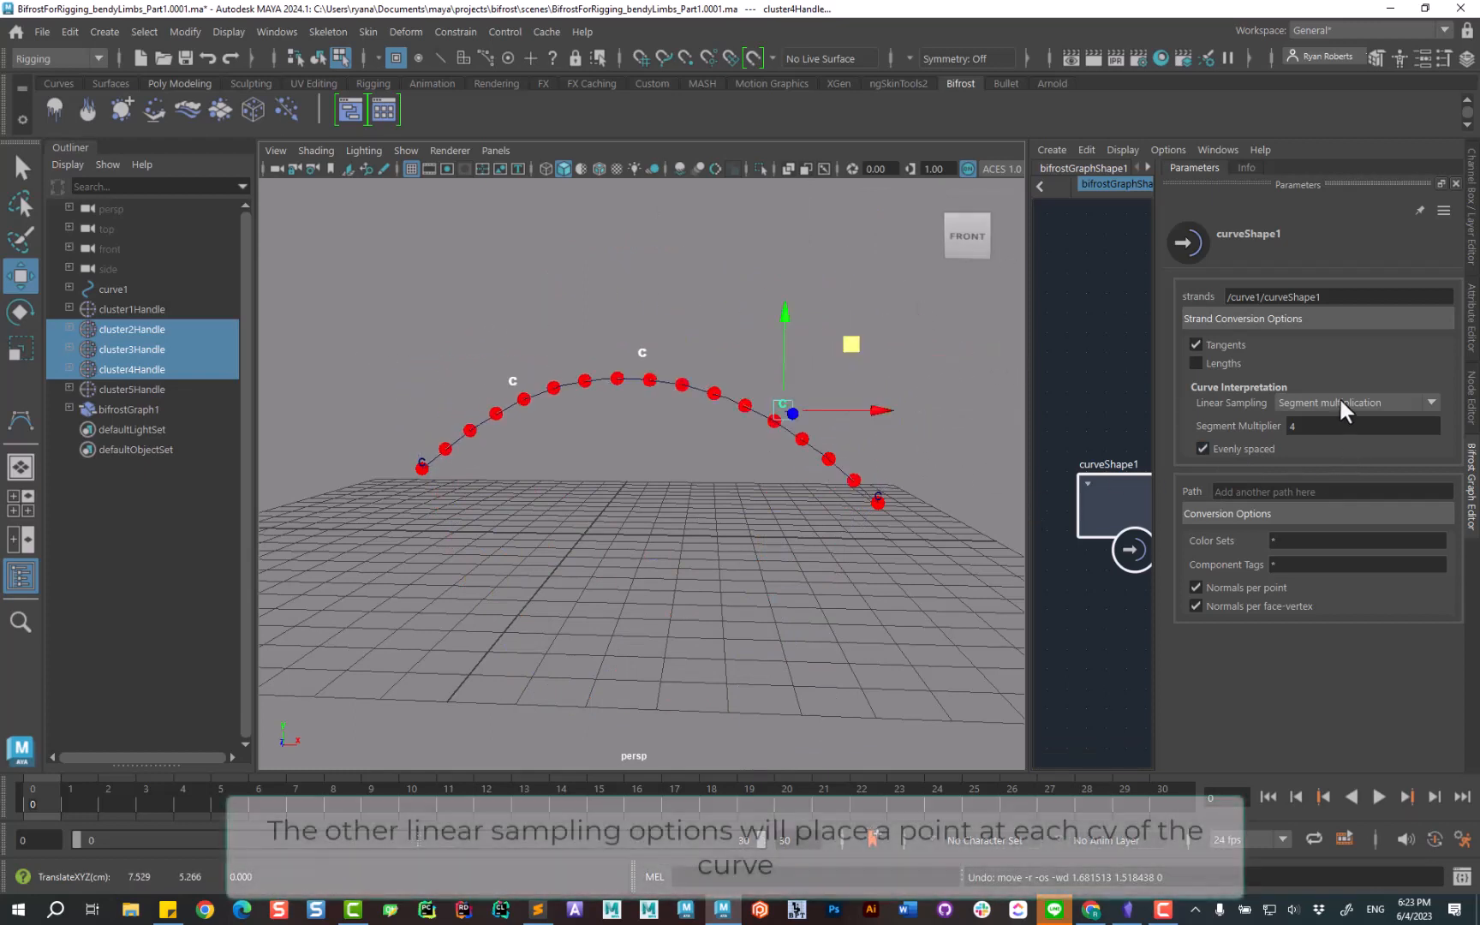
Try the CVs and Length options for curveShape1's Linear Sampling.
left_click(1339, 400)
left_click(1313, 417)
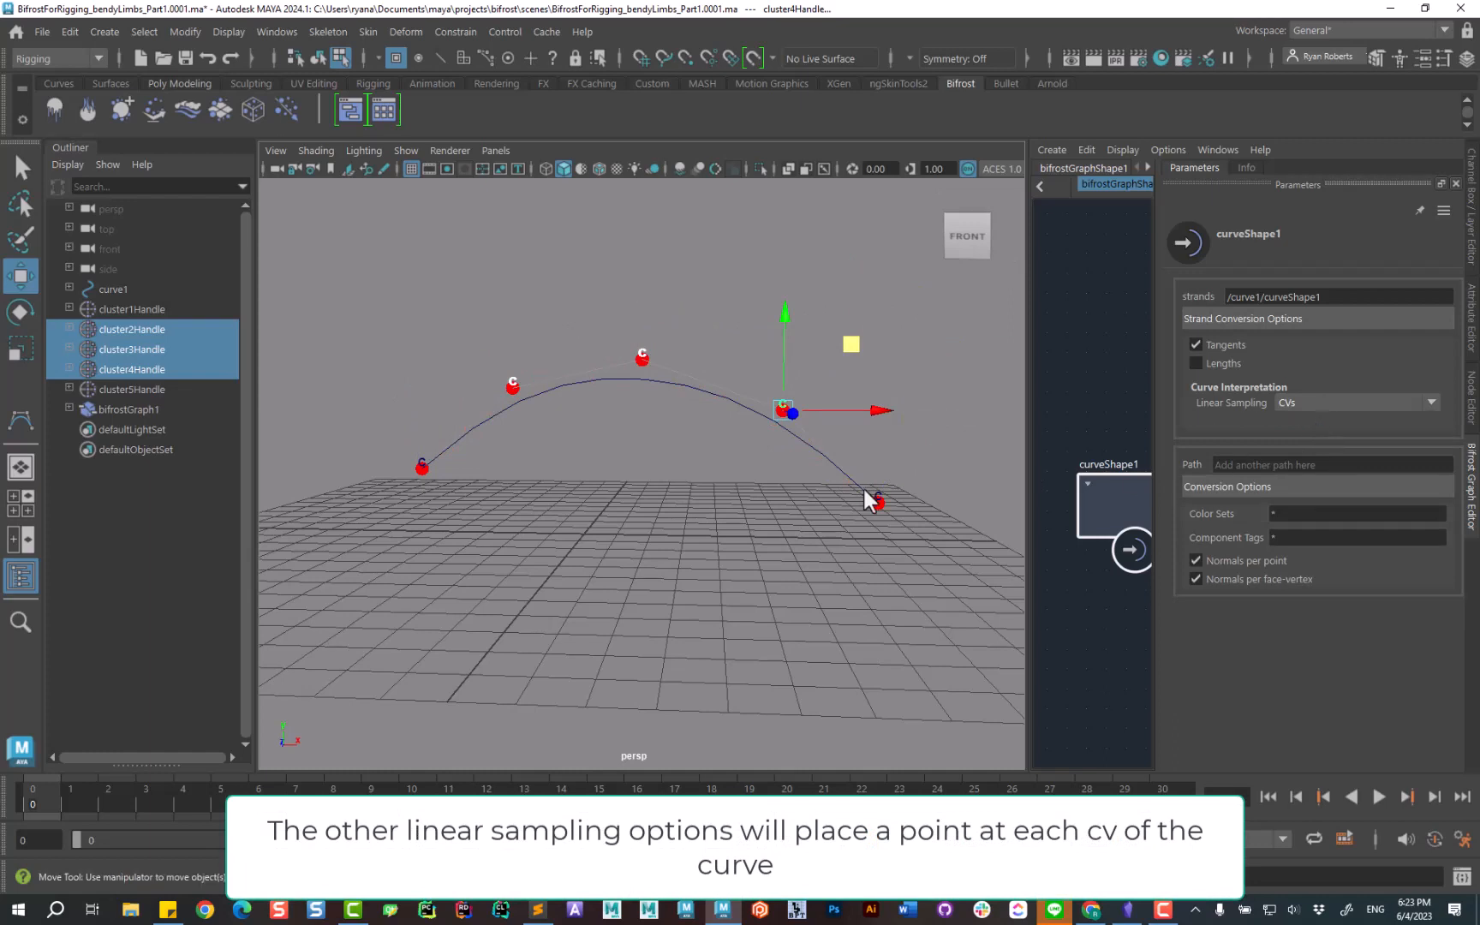
left_click(773, 536)
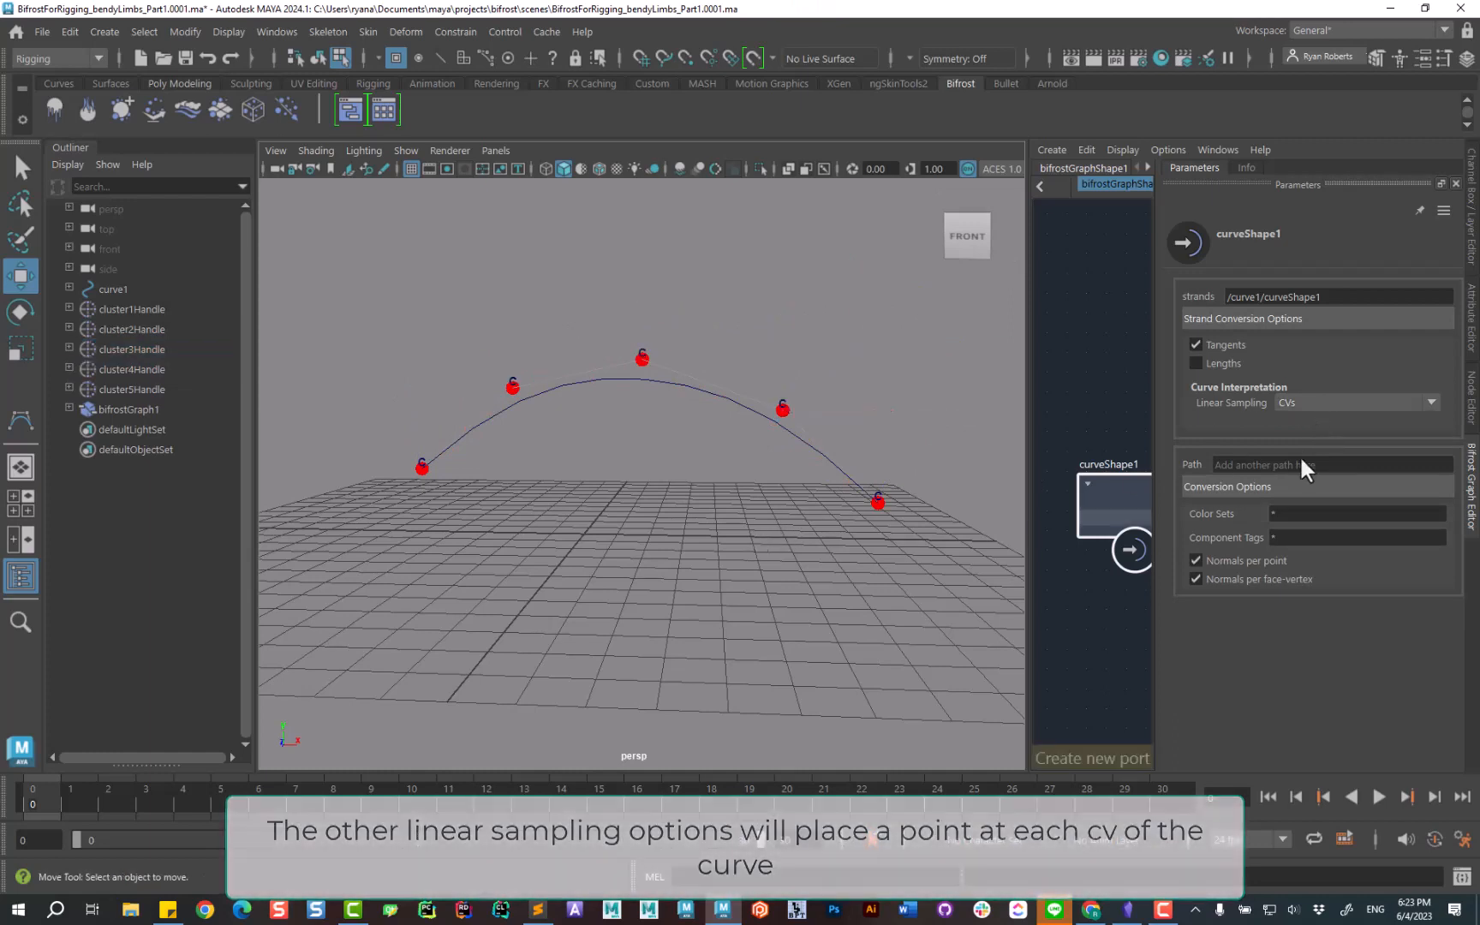
left_click(1321, 401)
left_click(1317, 443)
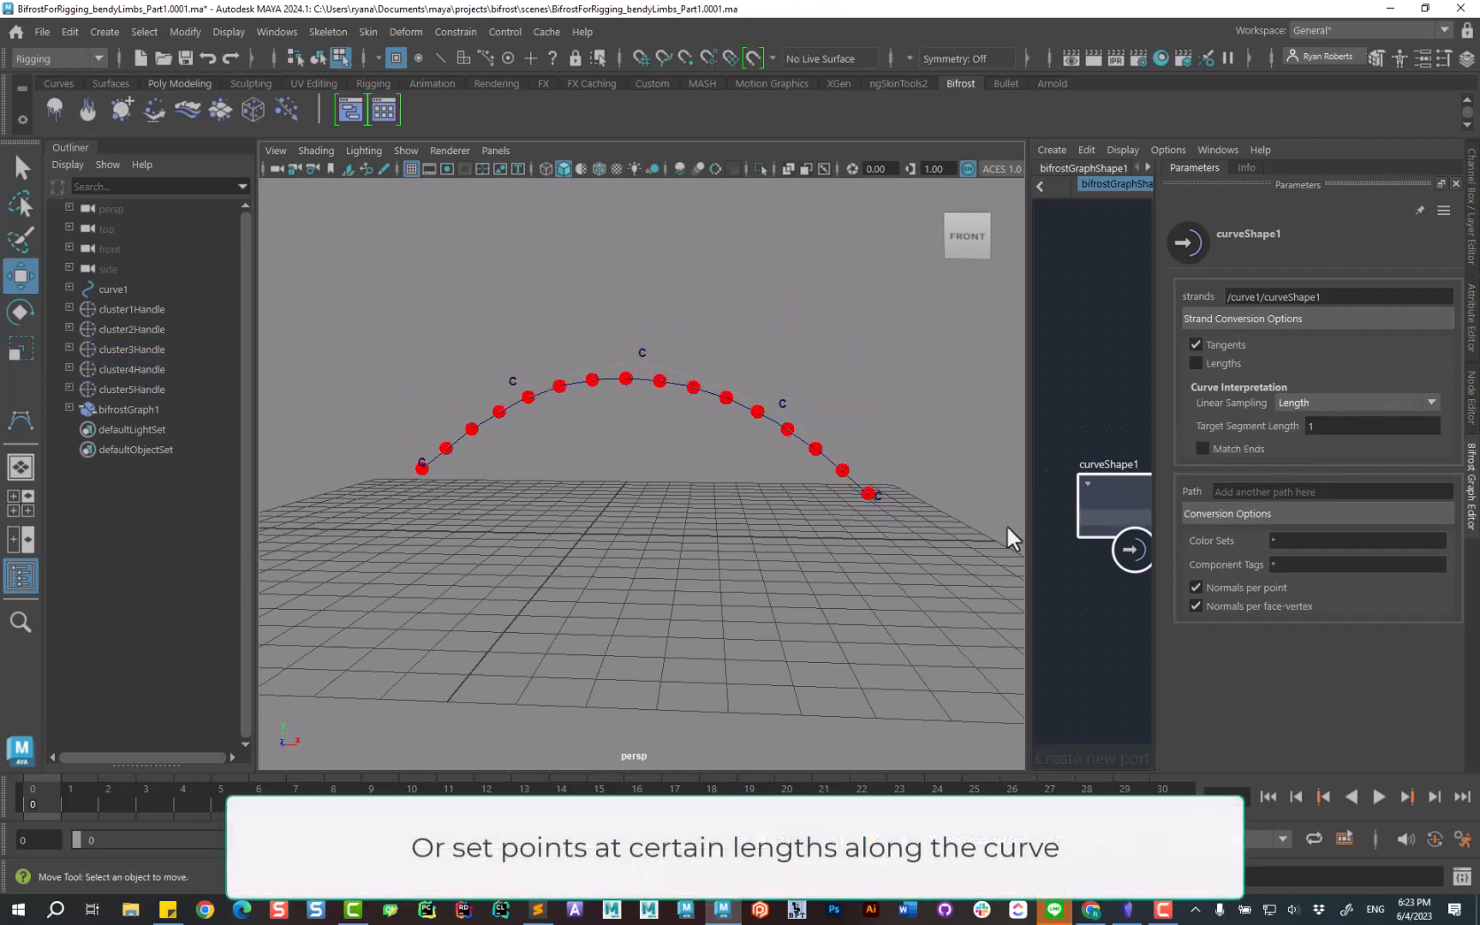
left_click_drag(654, 561, 660, 555, "alt")
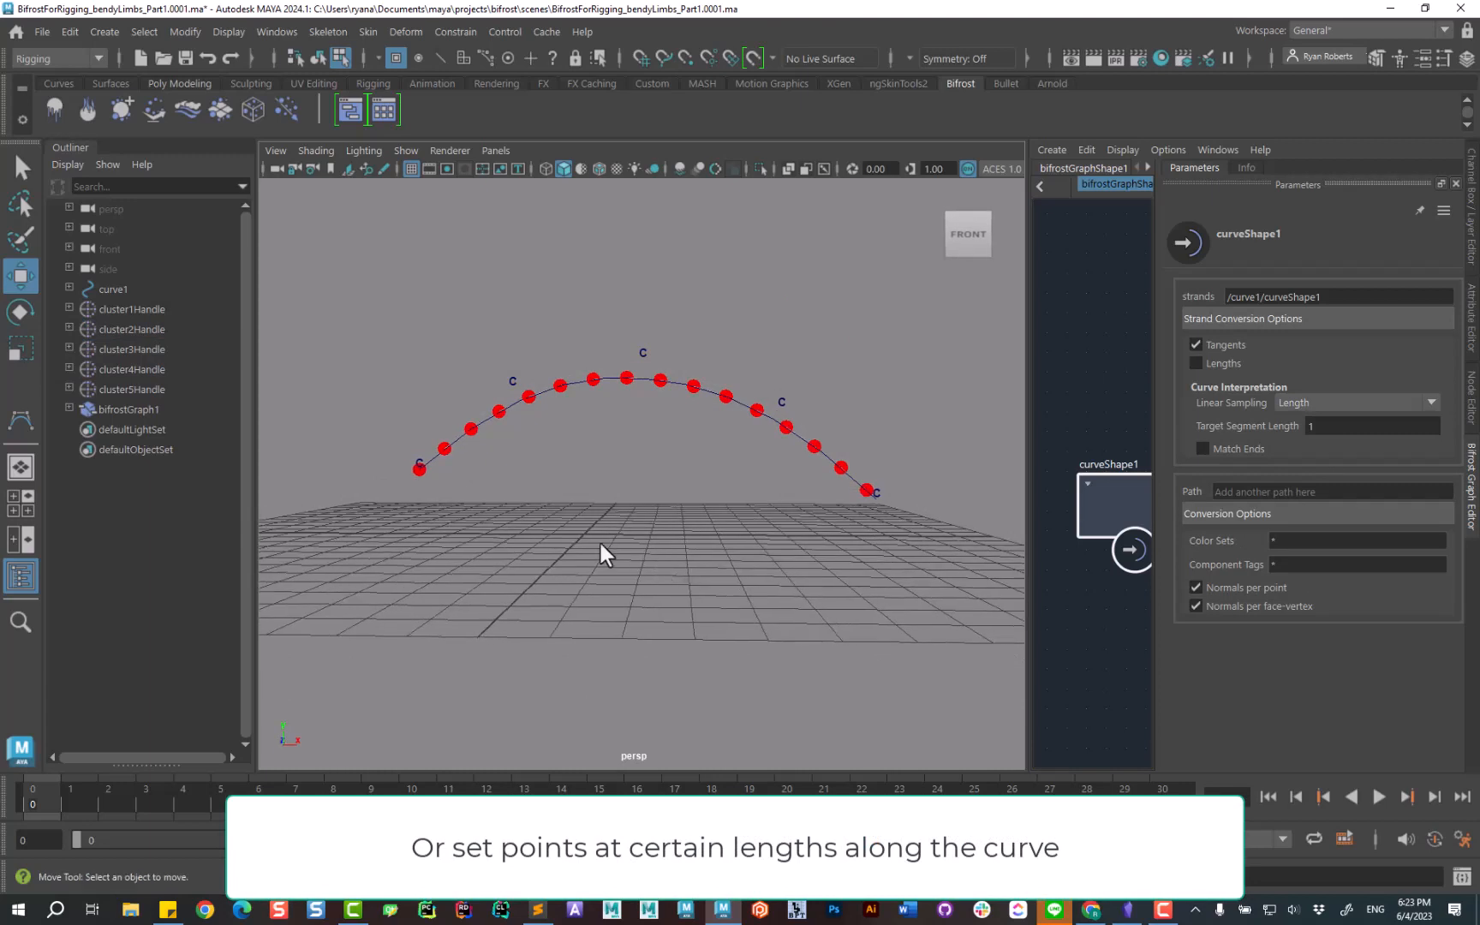
Test the Length sampling by moving cluster1Handle and cluster5Handle at the curve's ends, undoing each move.
left_click(159, 310)
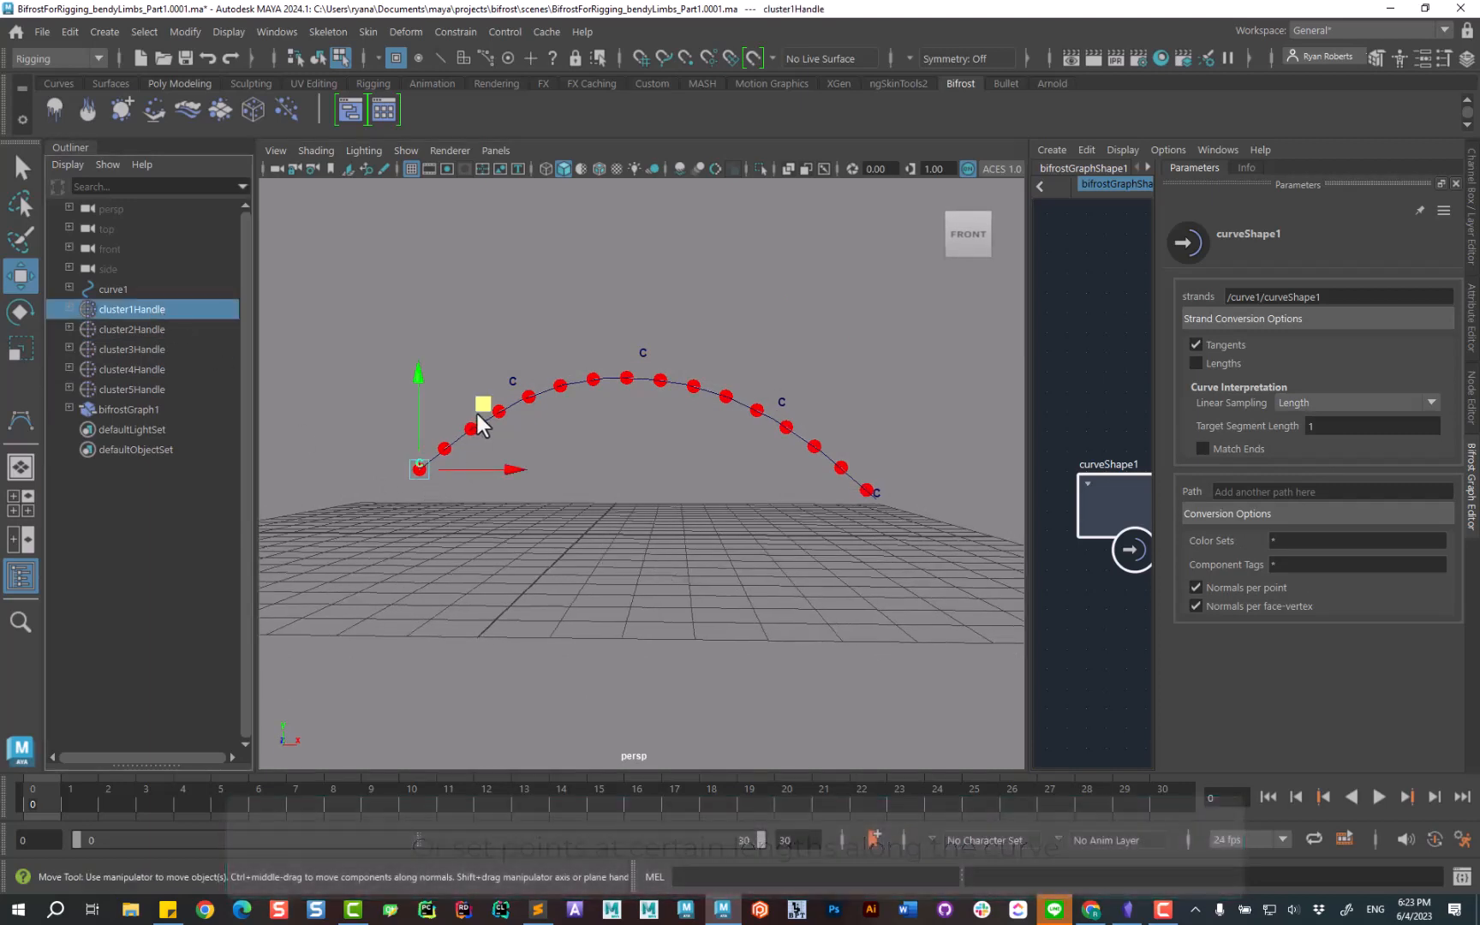
mouse_move(473, 421)
left_mouse_down()
mouse_move(369, 647)
mouse_move(380, 652)
mouse_move(490, 446)
left_mouse_up()
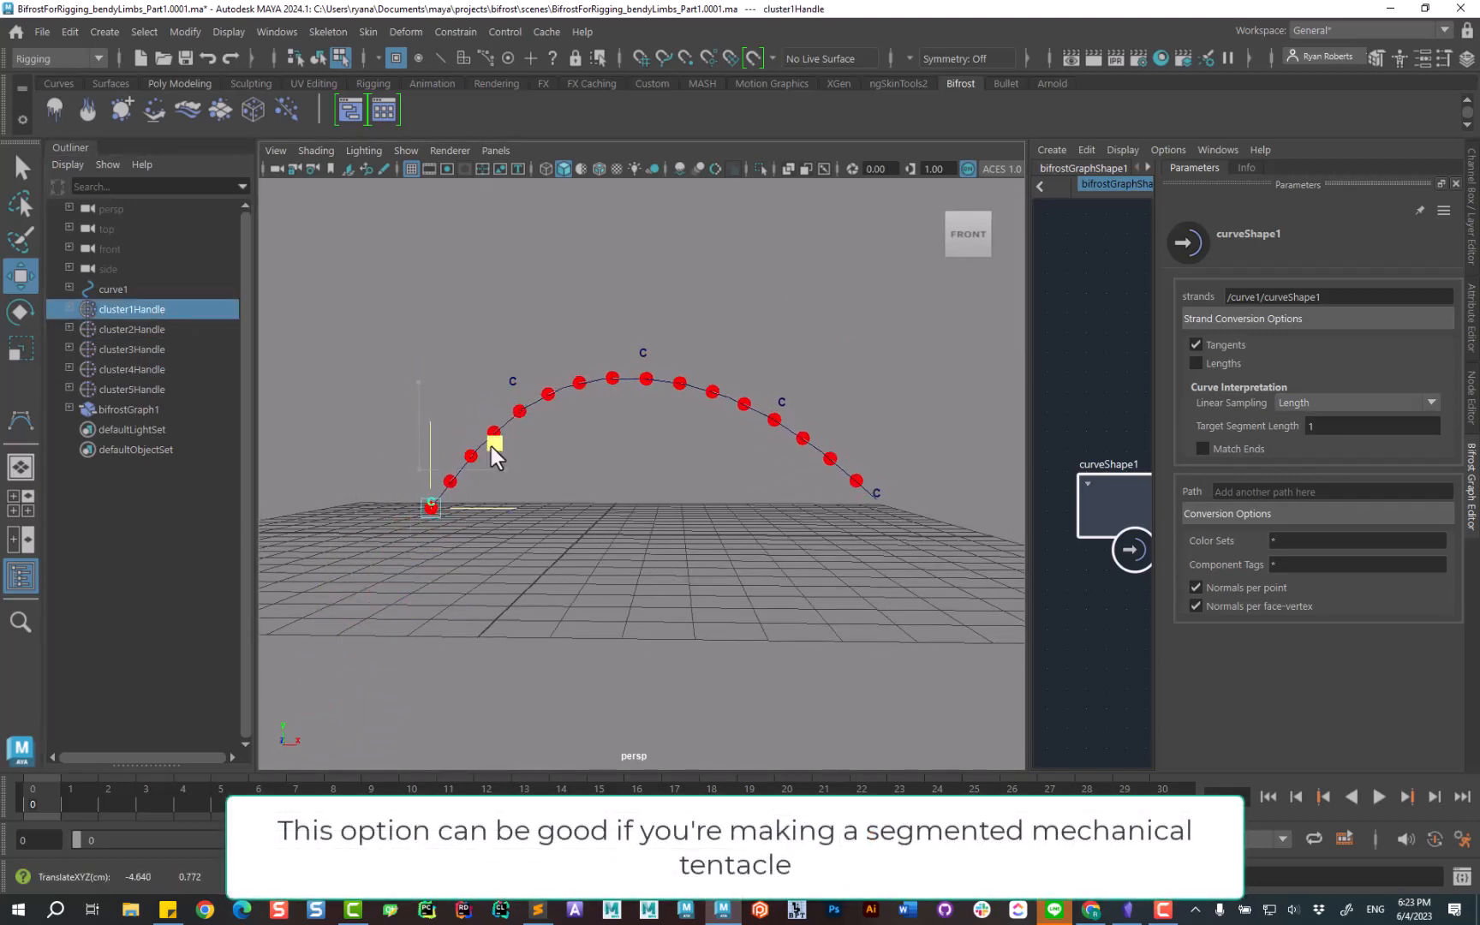
left_click_drag(534, 384, 485, 399)
left_click(171, 389)
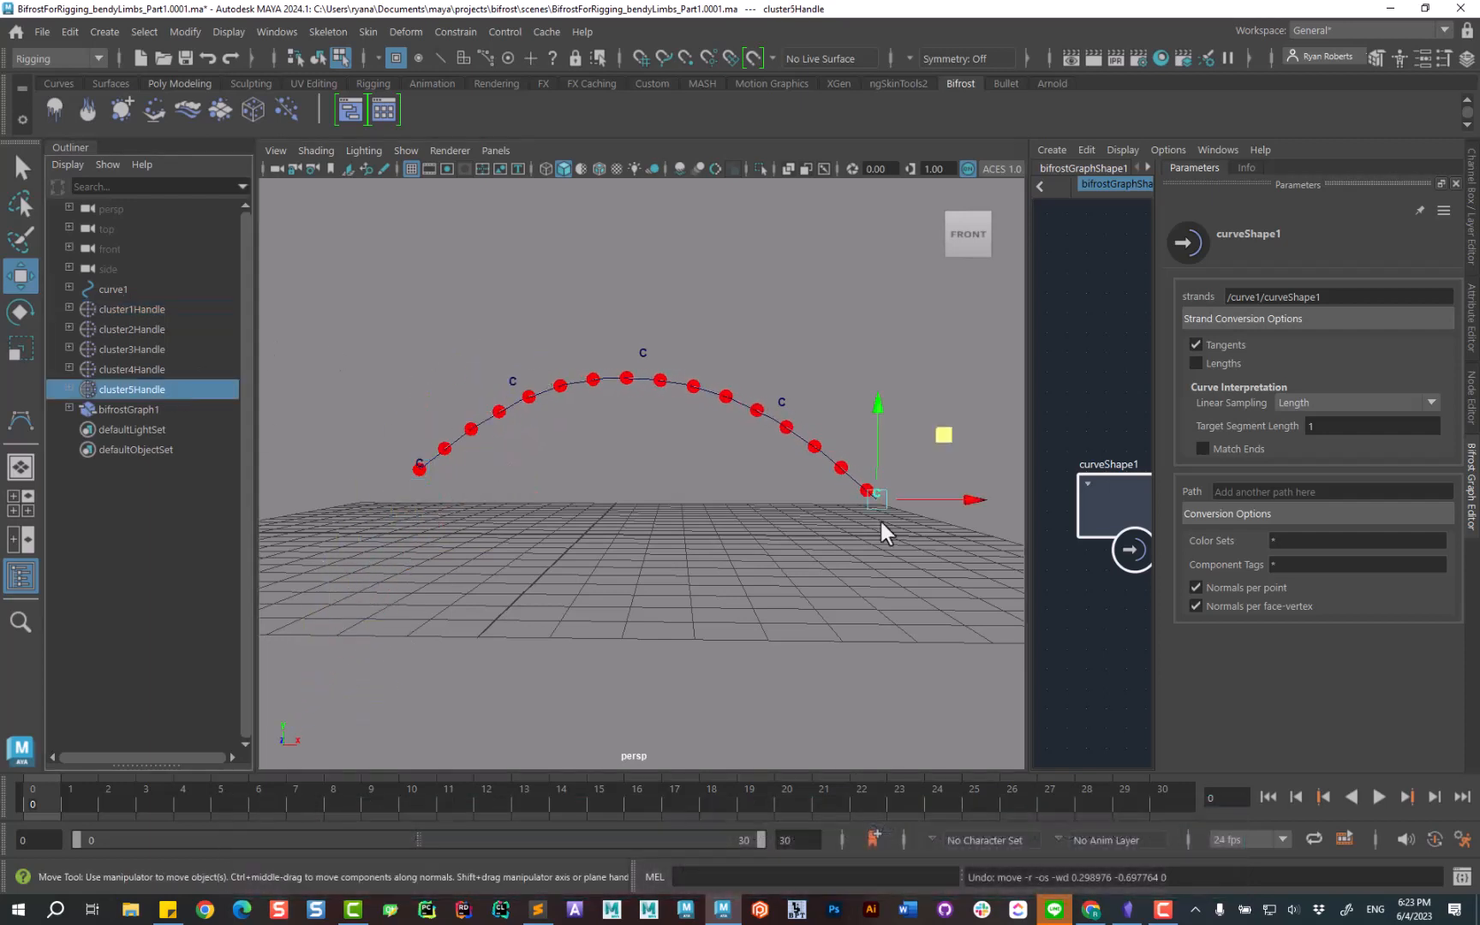
left_click_drag(948, 442, 960, 385)
Enable Match Ends for the Length sampling and test it by moving both end clusters, restoring their positions.
left_click(1225, 448)
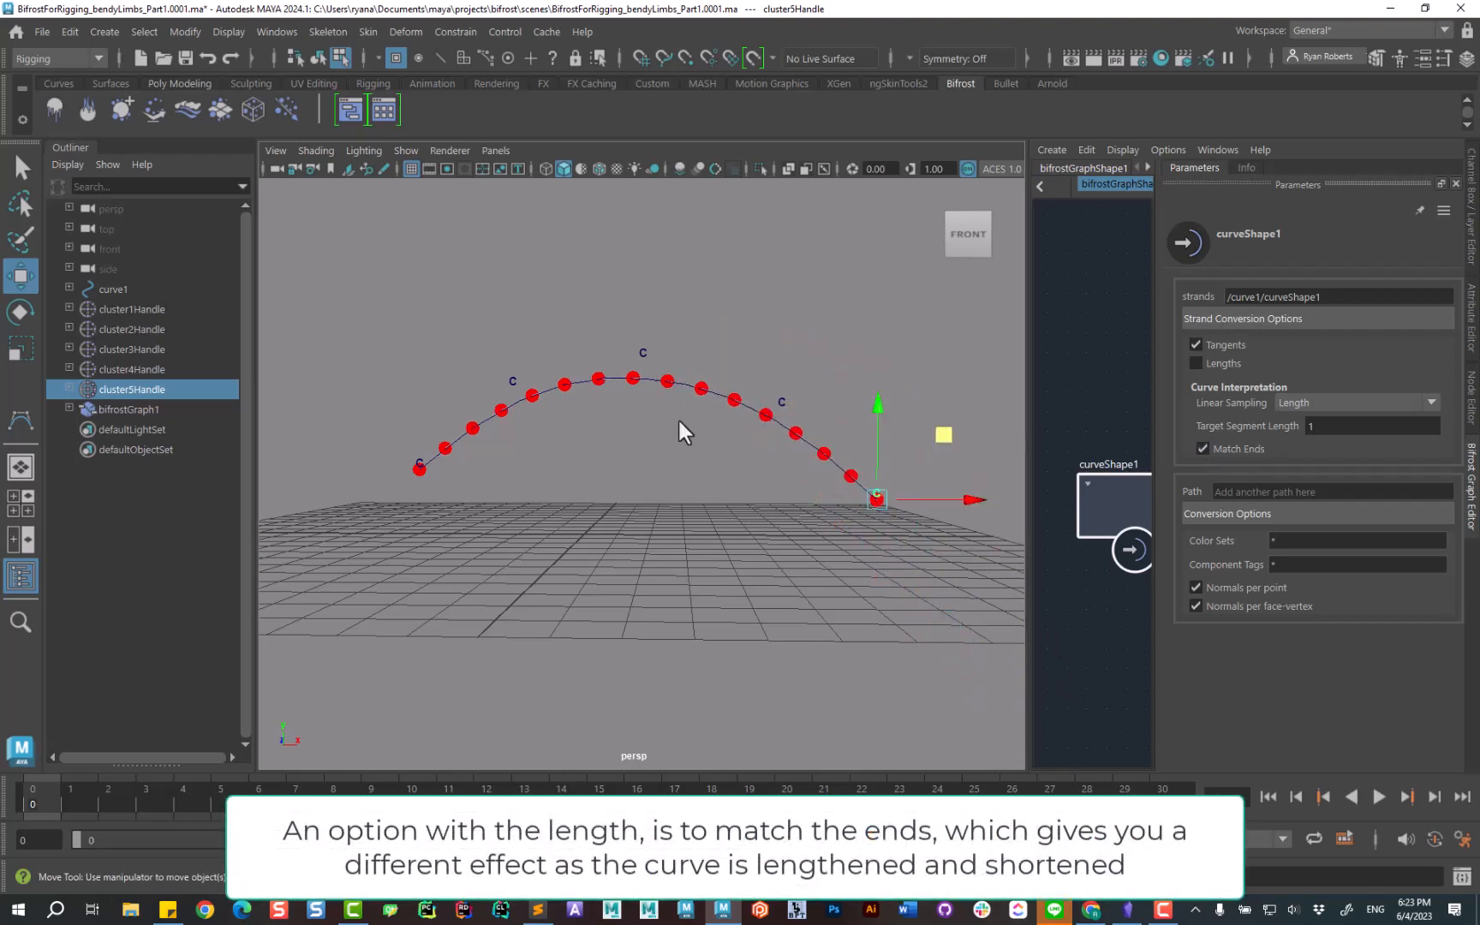
left_click(170, 312)
mouse_move(486, 411)
left_mouse_down()
mouse_move(385, 618)
mouse_move(492, 432)
mouse_move(484, 399)
left_mouse_up()
left_click(142, 389)
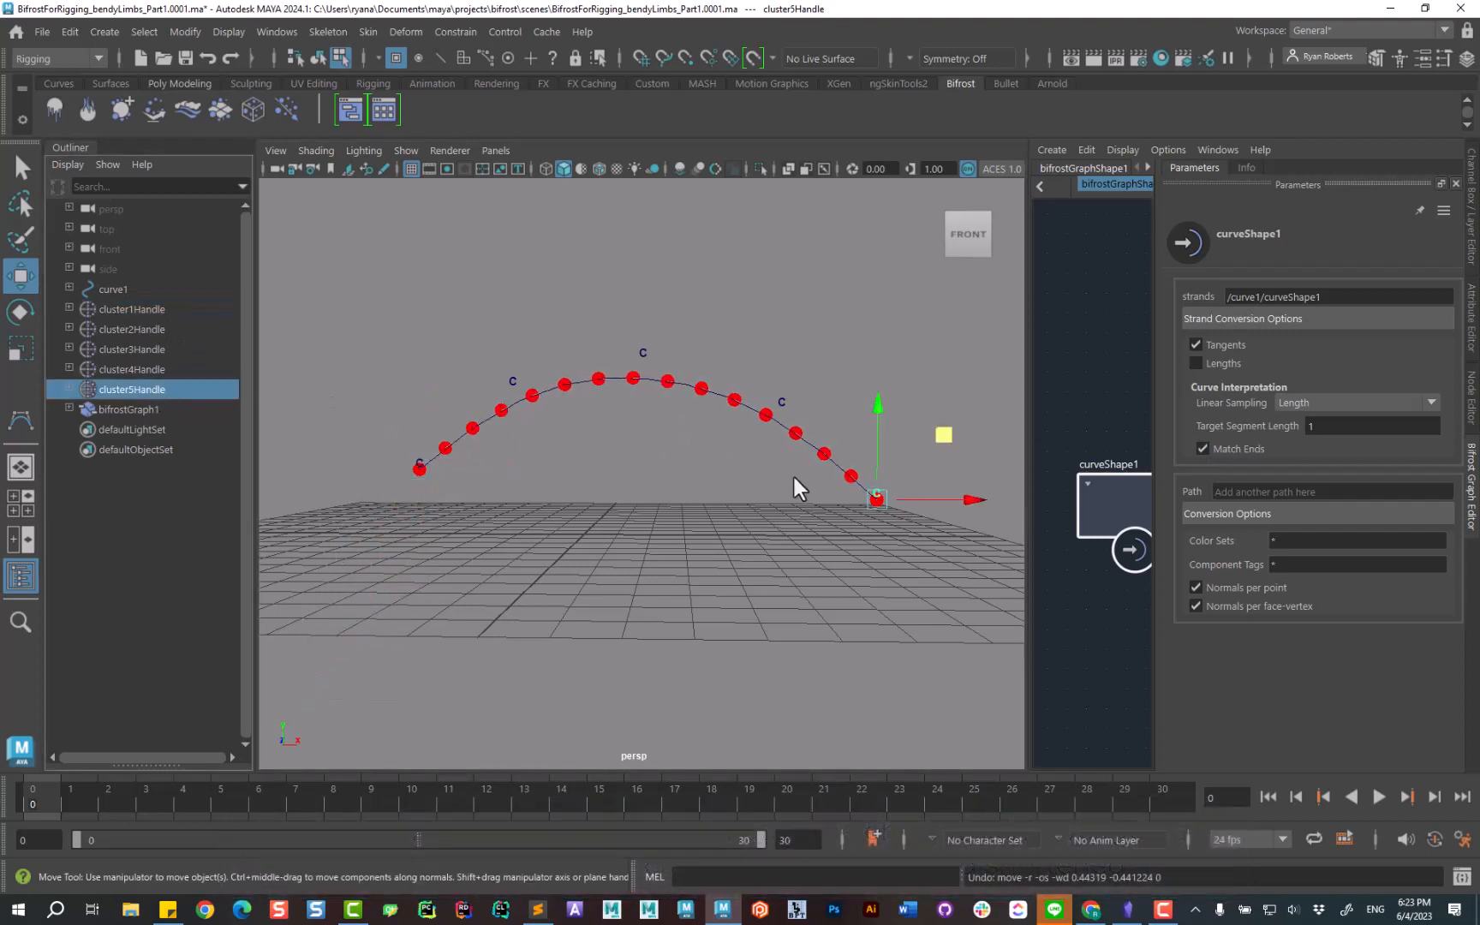
mouse_move(951, 433)
left_mouse_down()
mouse_move(1013, 638)
mouse_move(1013, 581)
mouse_move(942, 431)
left_mouse_up()
Set Linear Sampling to Segment multiplication with a Segment Multiplier of 1, and save an incremented version of the scene.
left_click(1289, 405)
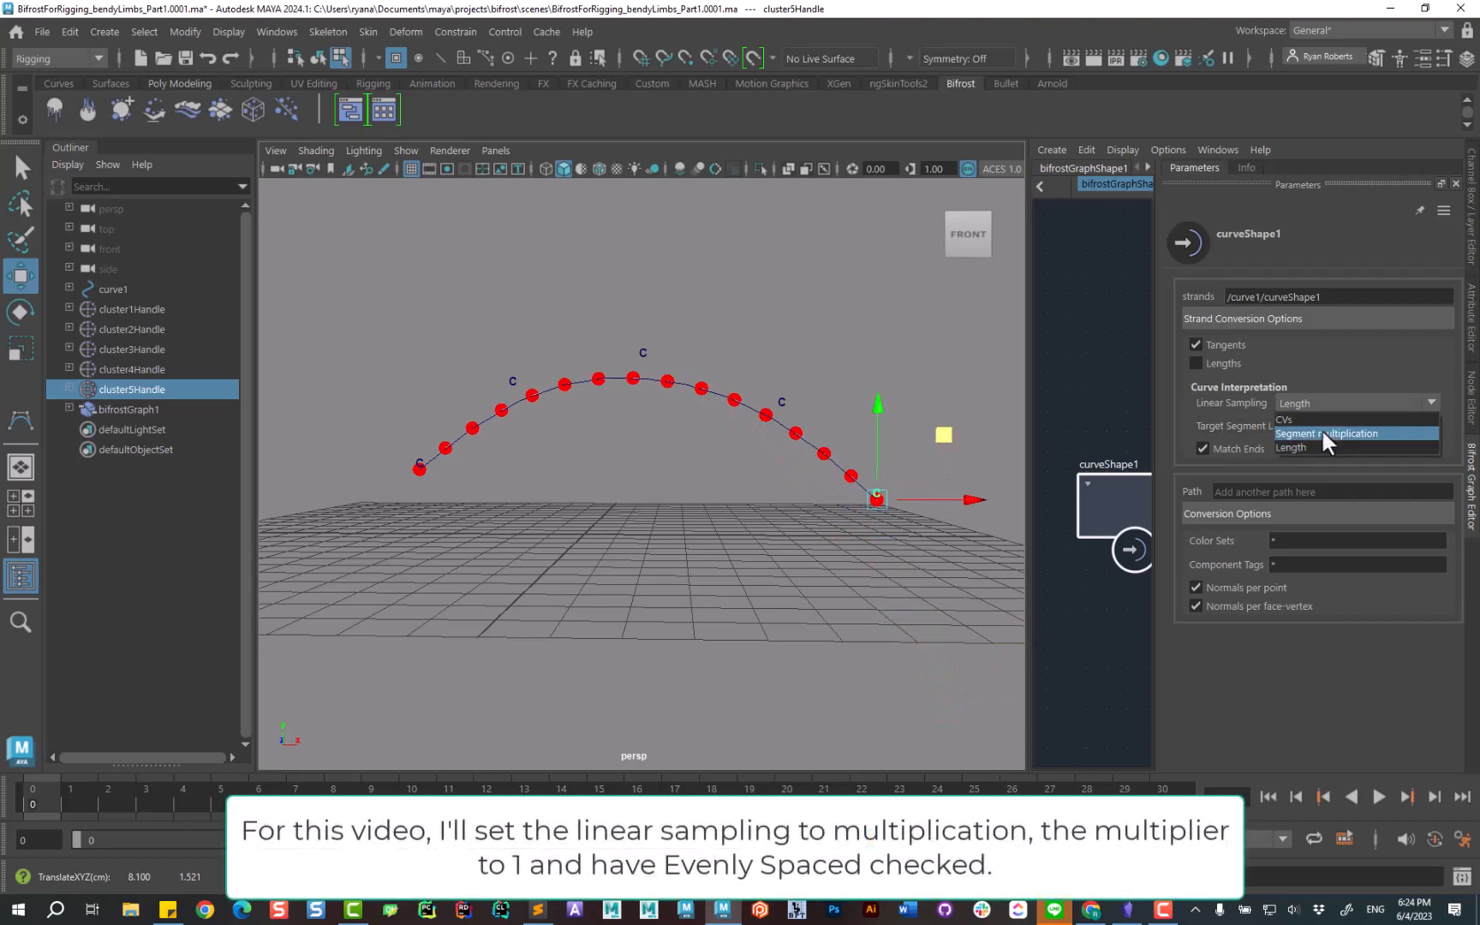
left_click(1321, 428)
left_click(1319, 427)
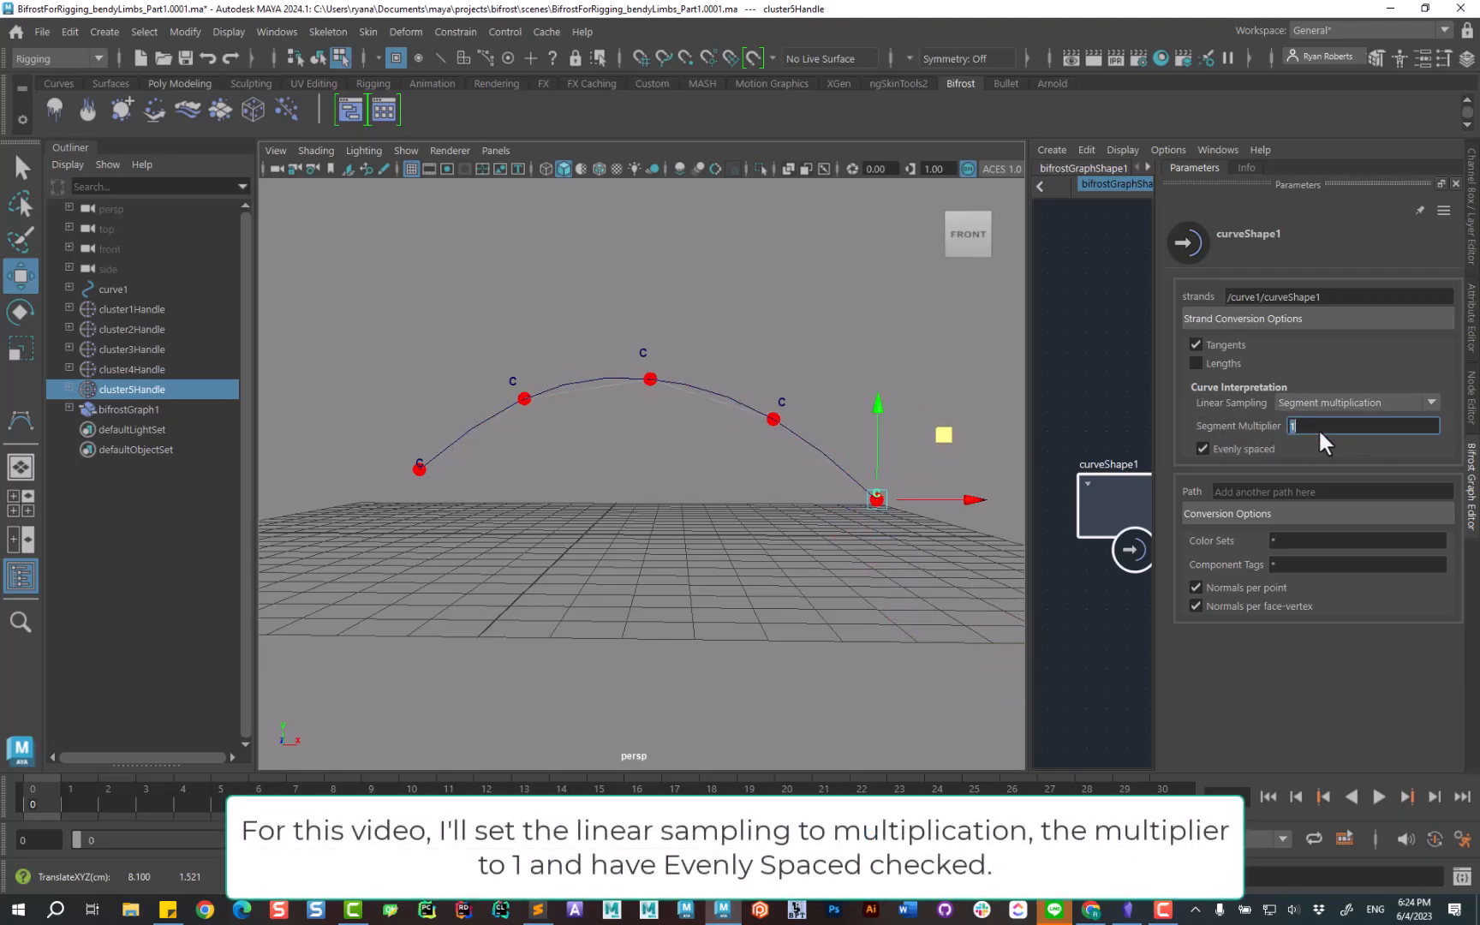
left_click(551, 241)
key("ctrl+alt+s")
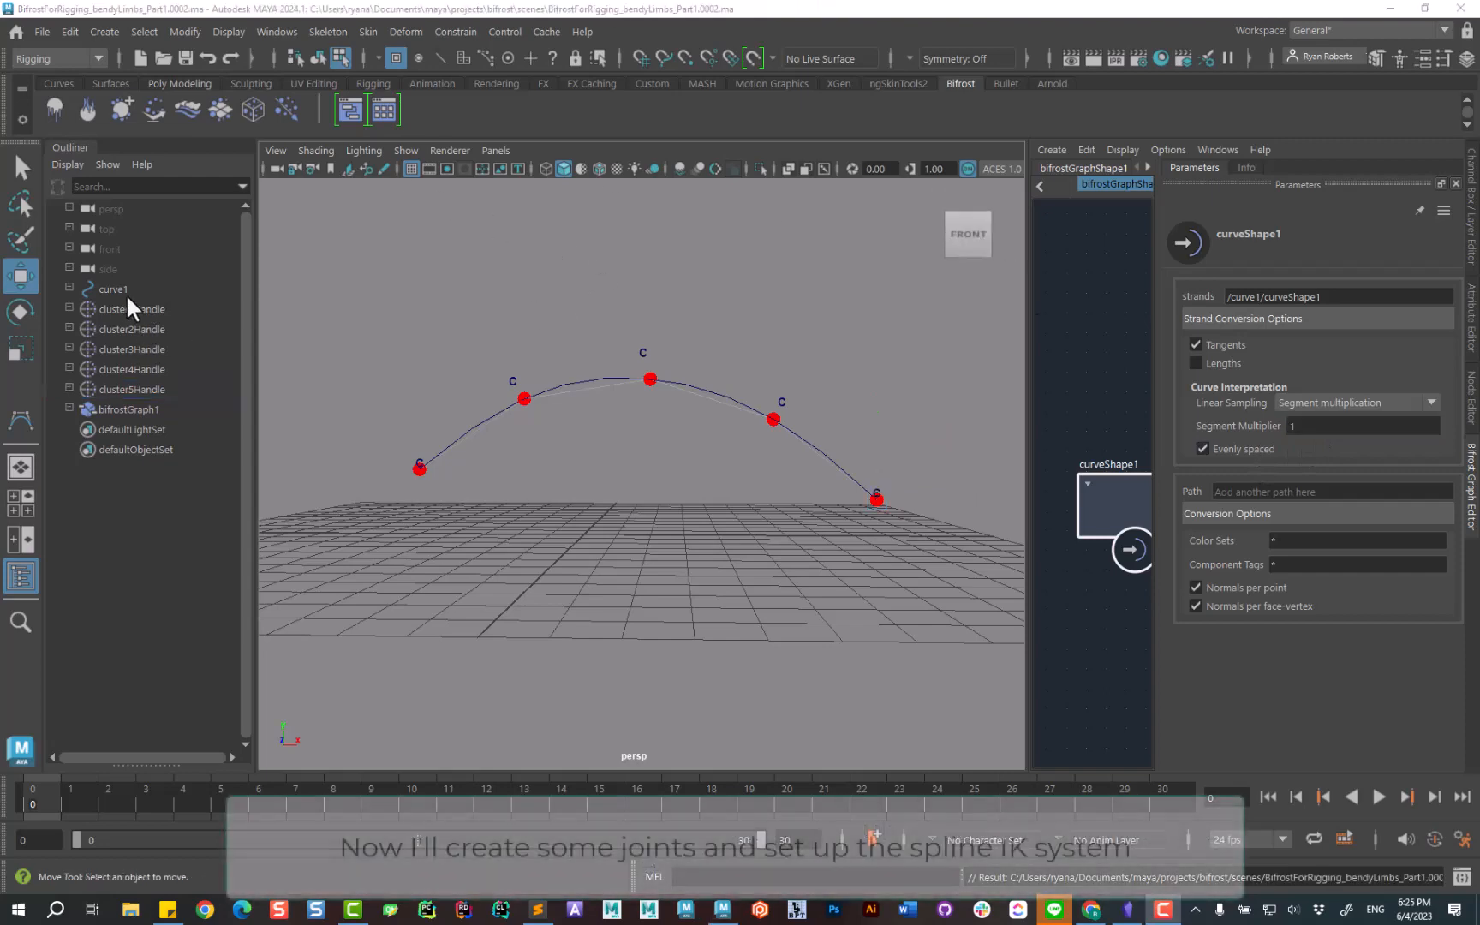
Create a chain of five grid-snapped joints from the origin along the X axis, and select its root for moving.
left_click(126, 291)
mouse_move(661, 293)
left_mouse_down("alt")
mouse_move(652, 315)
mouse_move(645, 297)
left_mouse_up("alt")
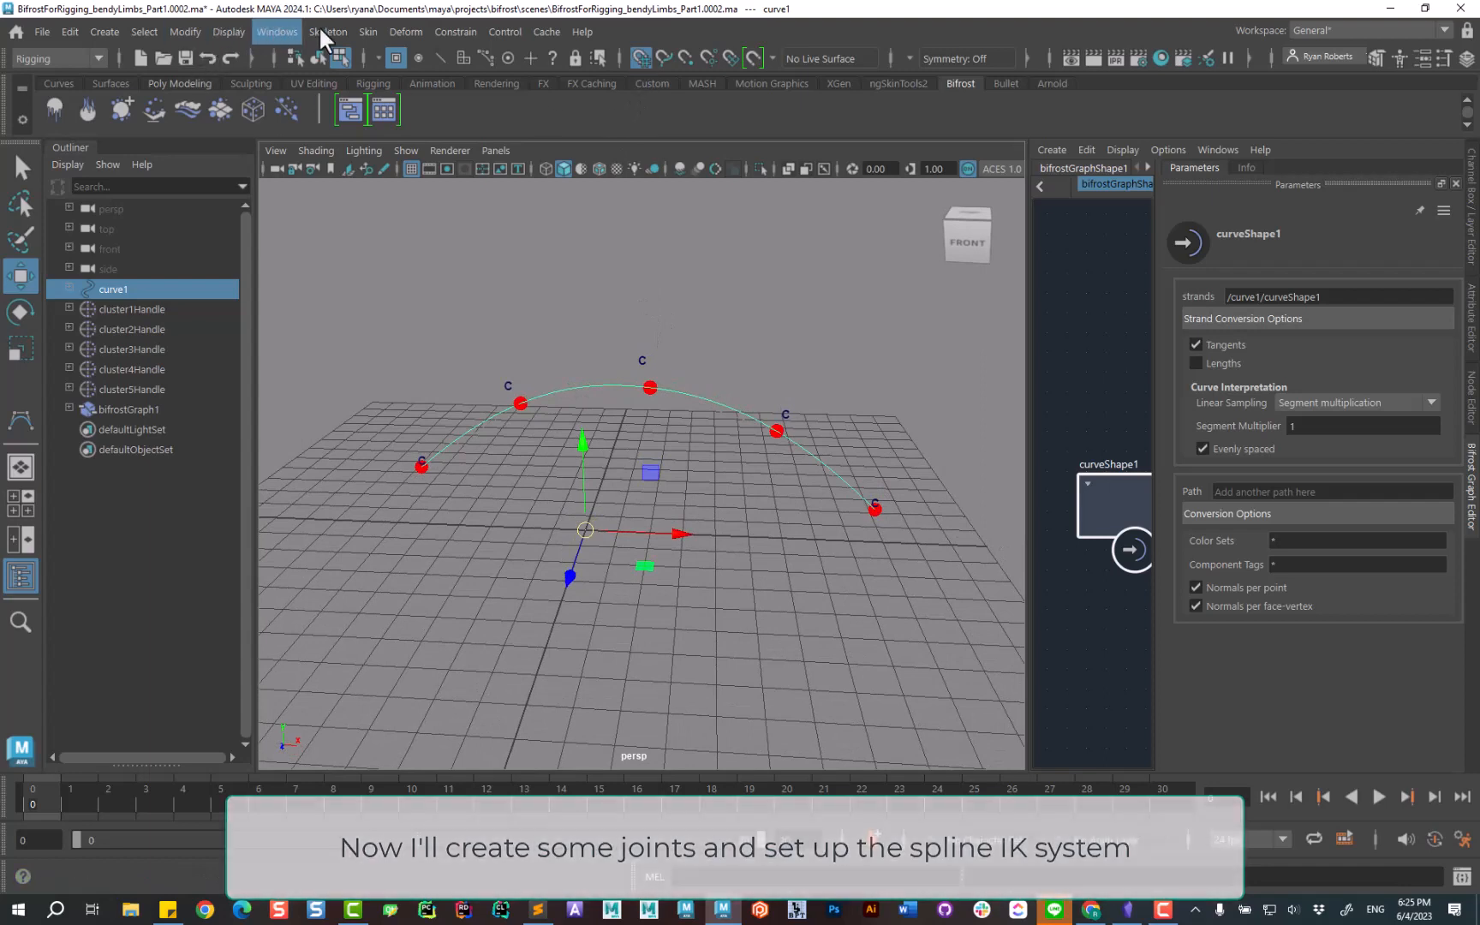
left_click(328, 31)
left_click(364, 86)
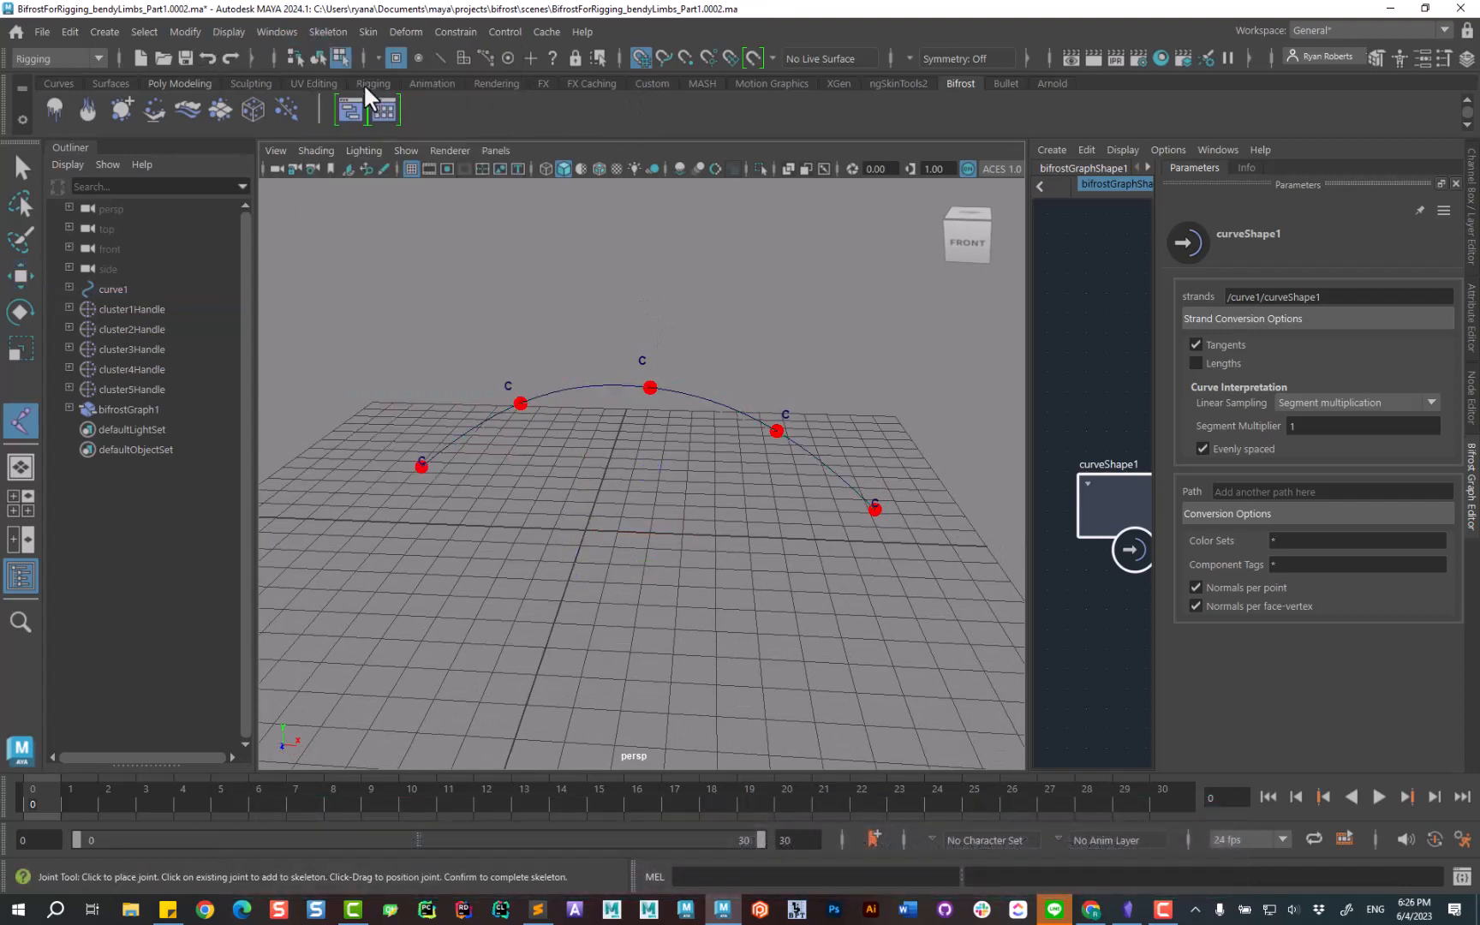
left_click(585, 531)
left_click(616, 531)
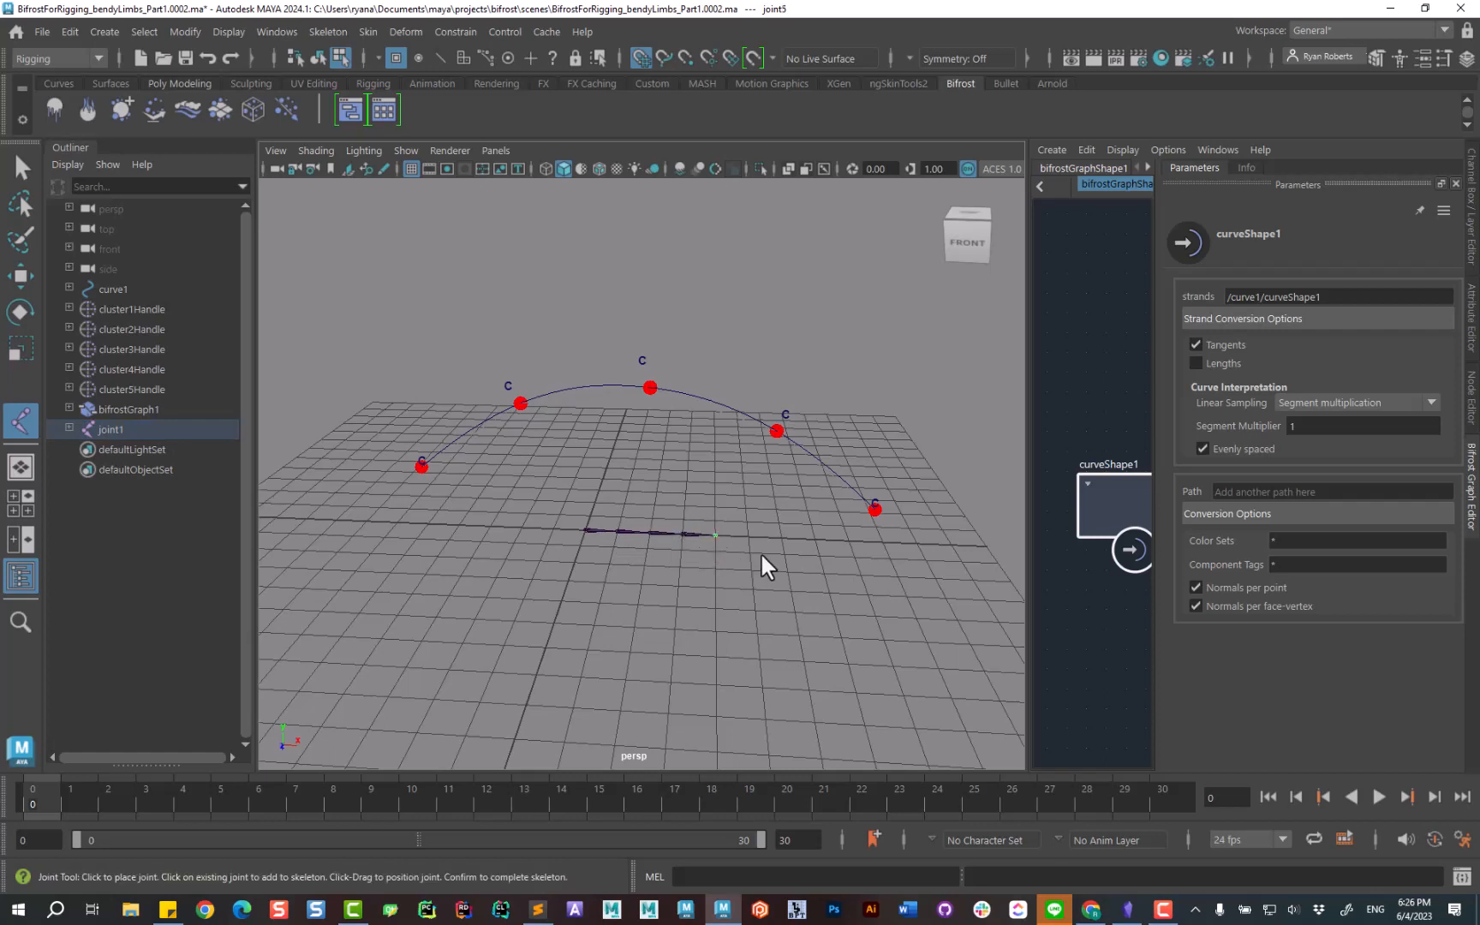
key("w")
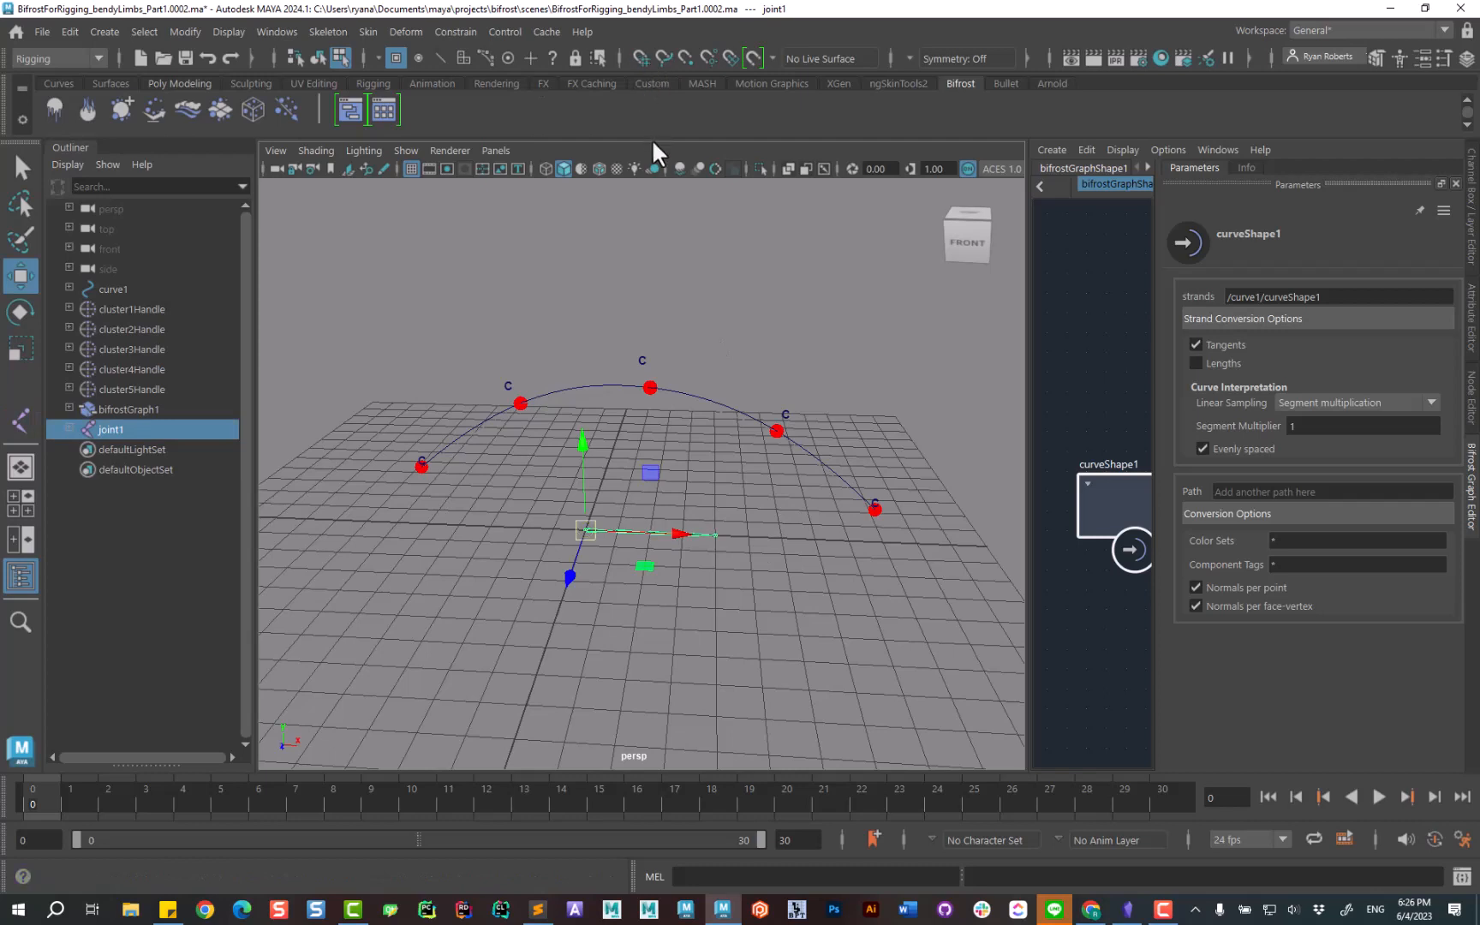
Hide the viewport grid, clear the selection and expand the full joint1 hierarchy in the Outliner.
left_click(228, 32)
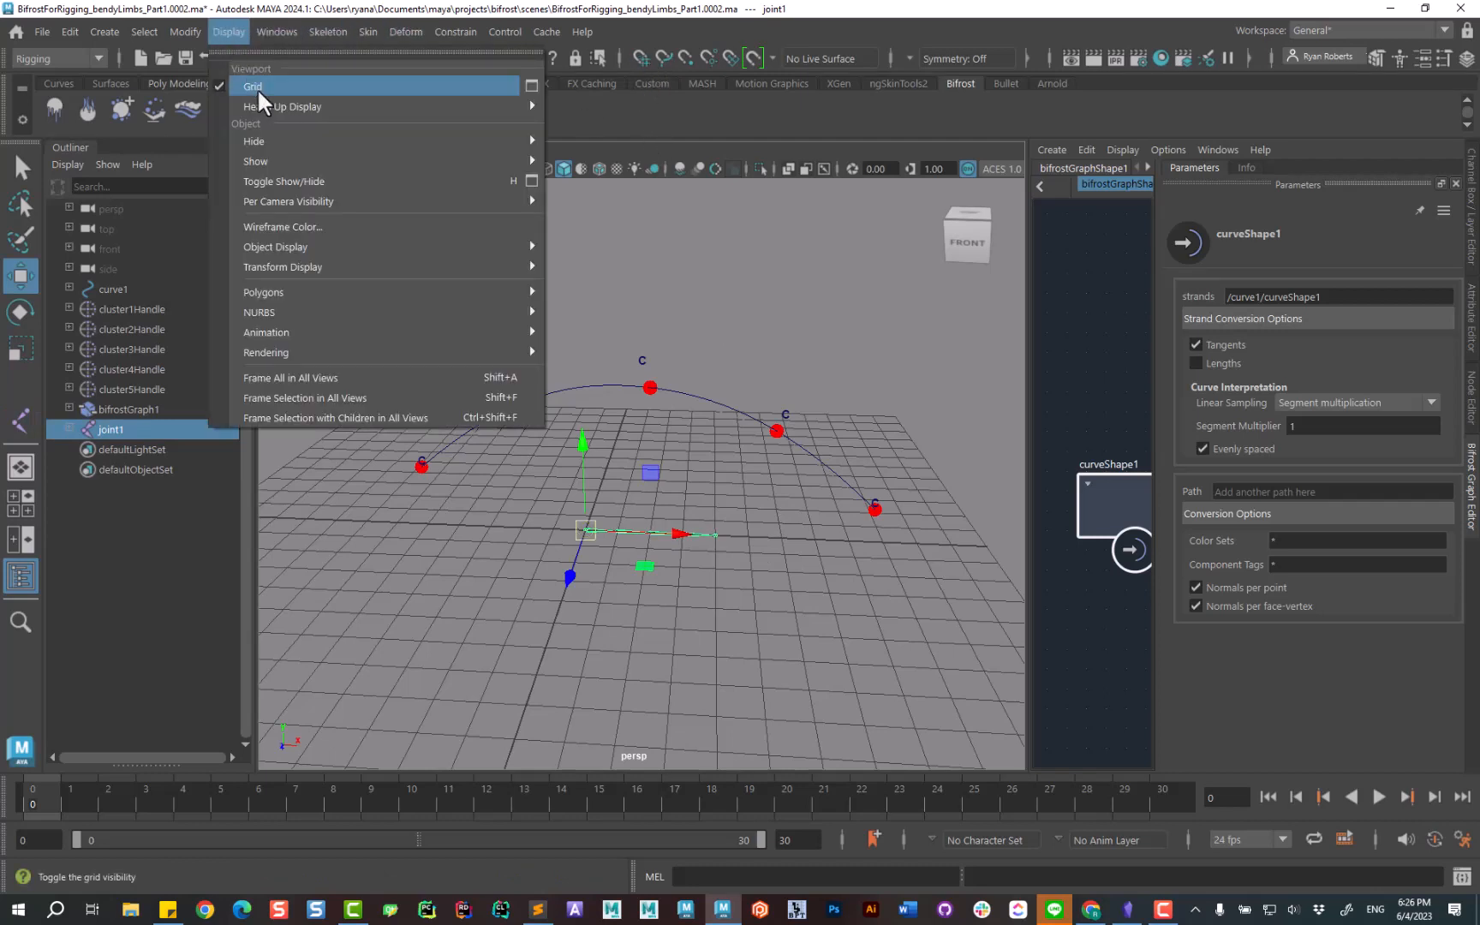
left_click(257, 87)
scroll(711, 488, "up", 1)
left_click(859, 523)
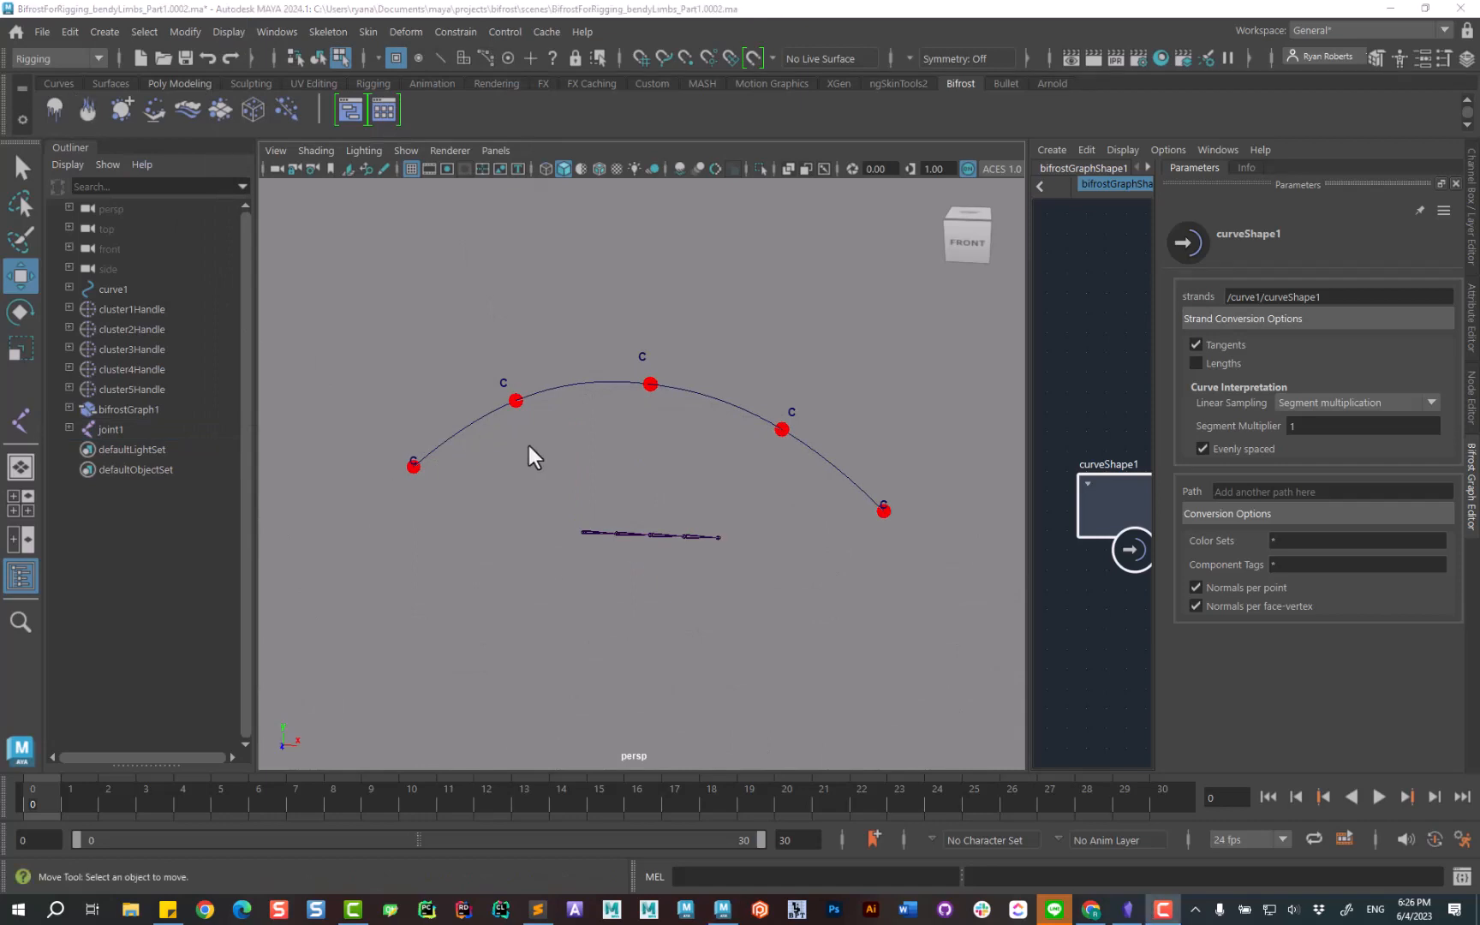
left_click(69, 426, "shift")
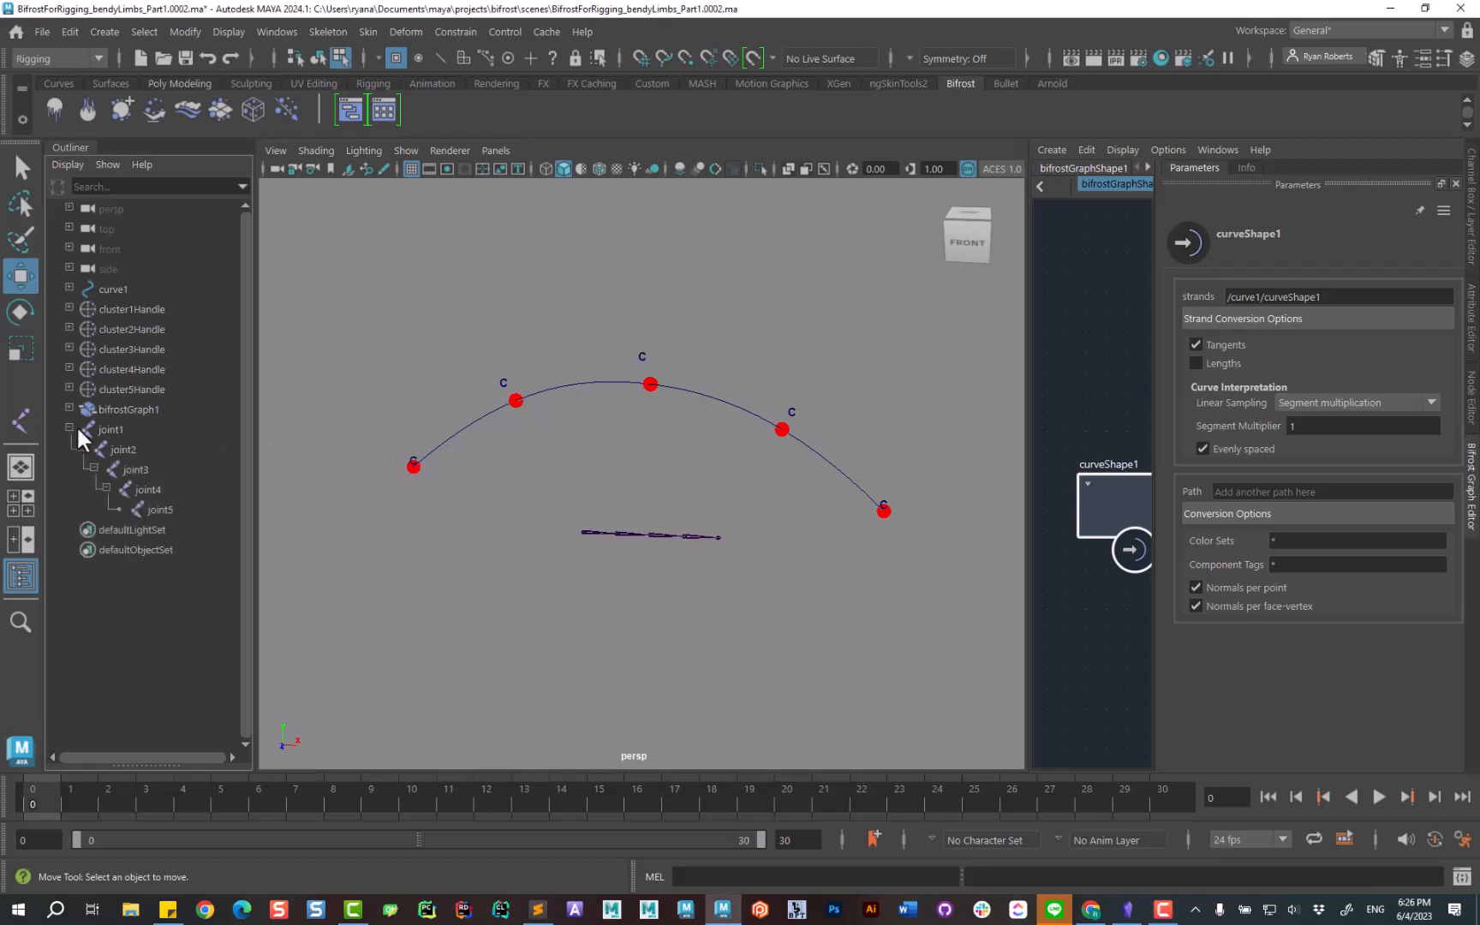
Create a spline IK handle from joint1 to joint5 on the existing curve1, with Auto create curve off.
left_click(316, 34)
left_click(507, 300)
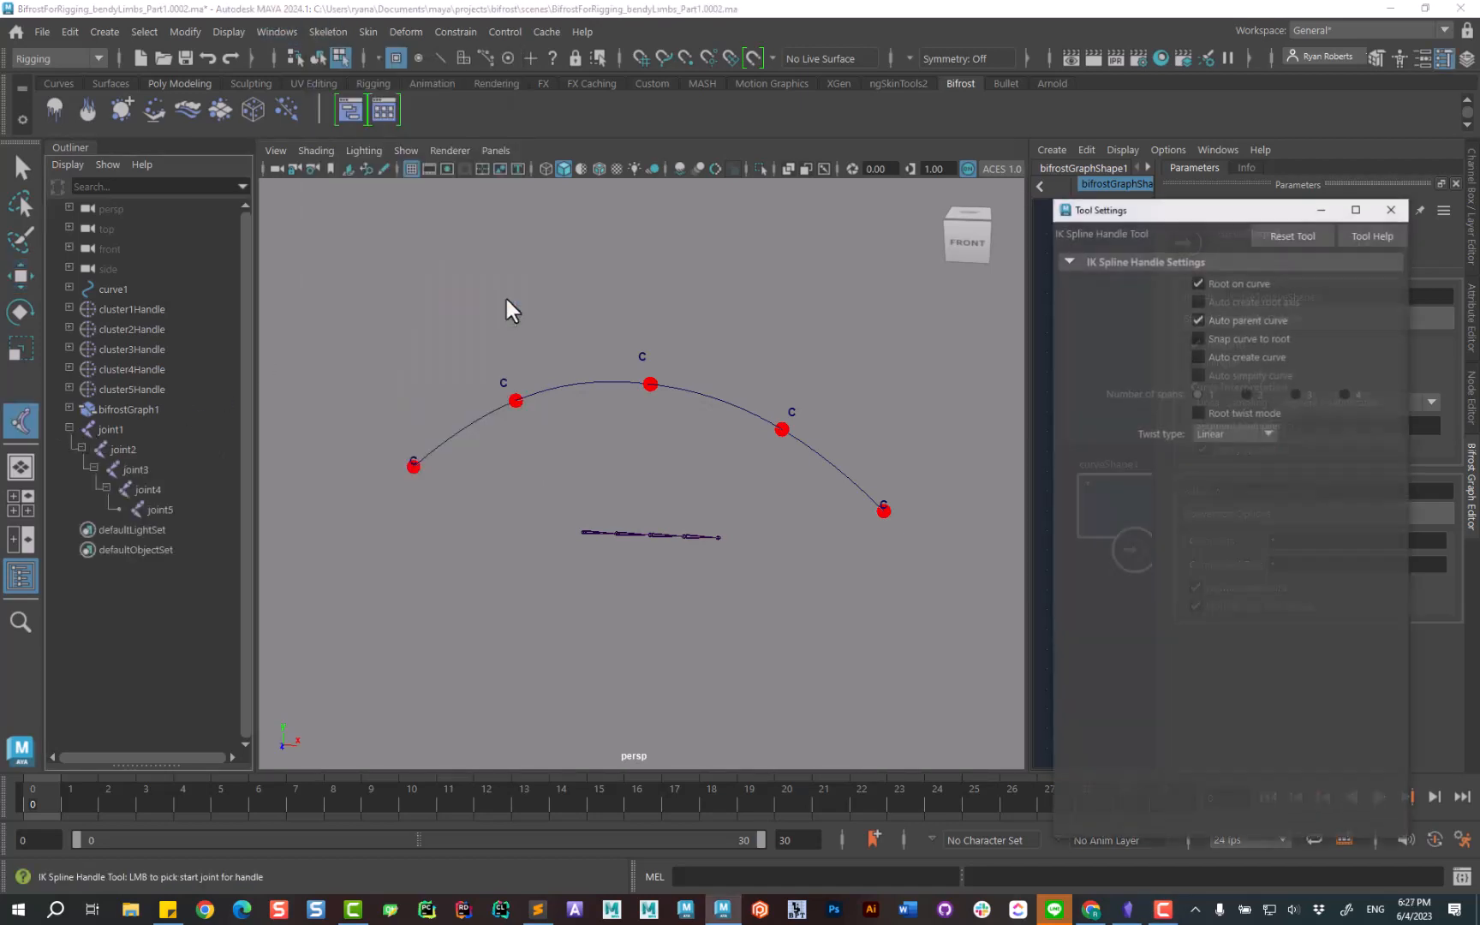
left_click_drag(1117, 210, 782, 126)
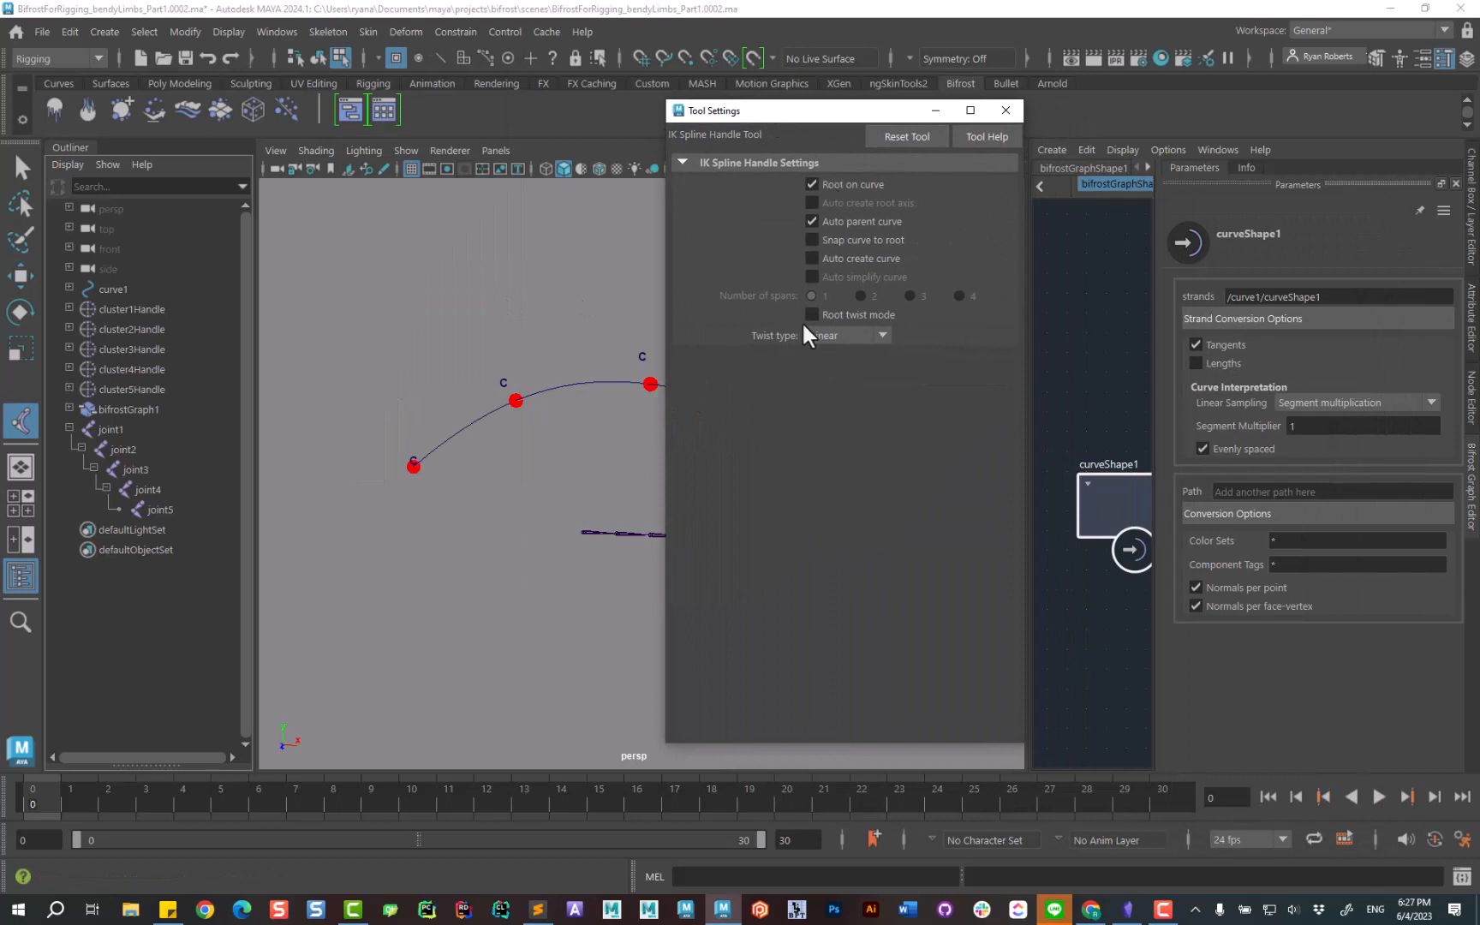
left_click(1006, 110)
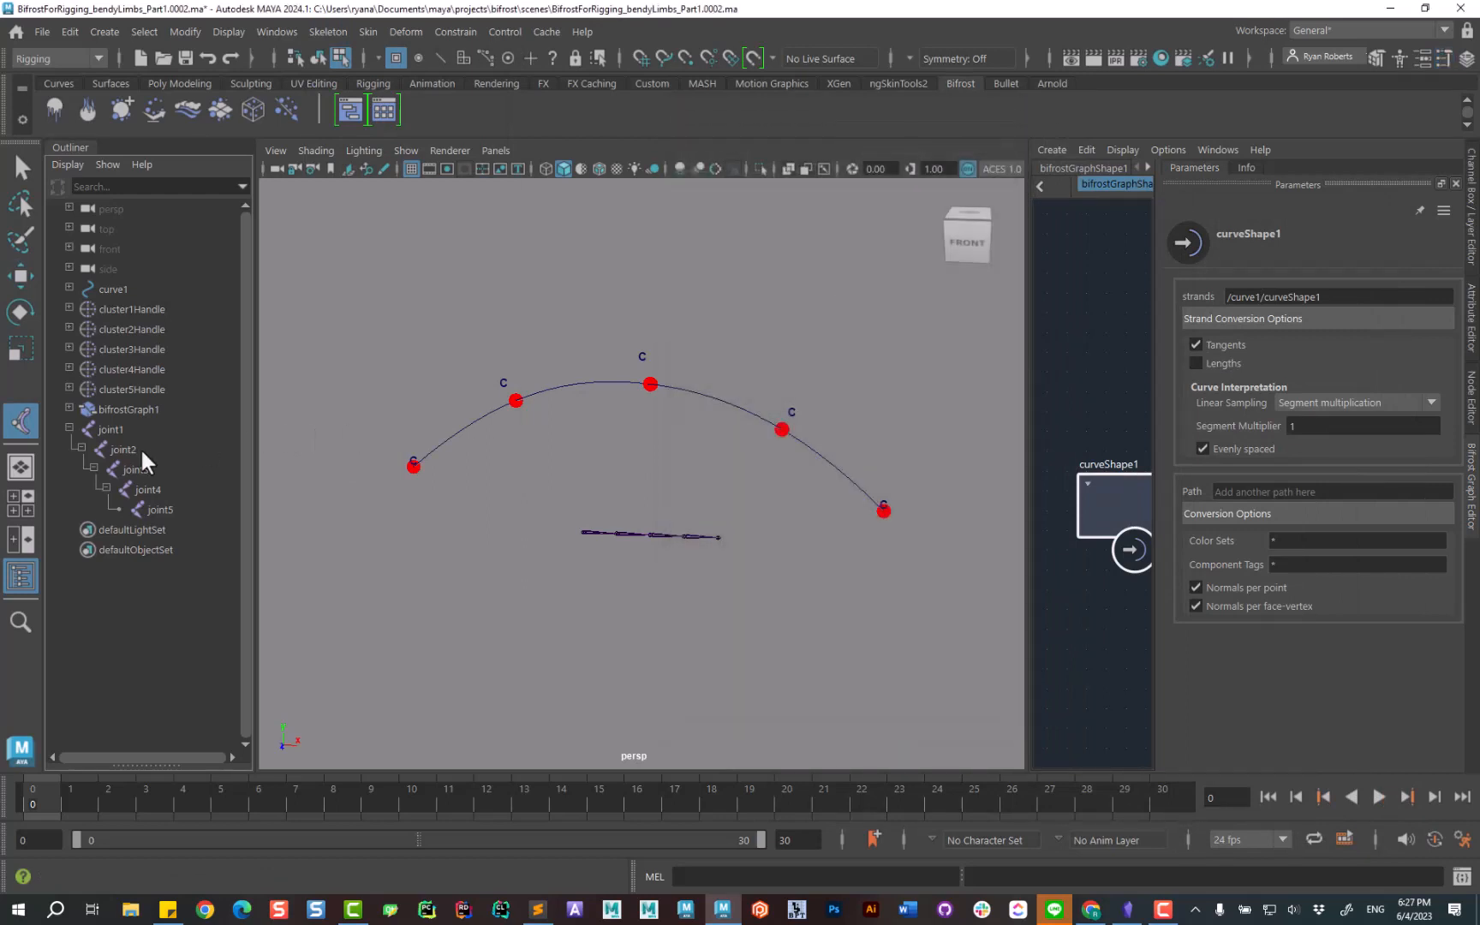
left_click(125, 432)
left_click(160, 509)
left_click(114, 288)
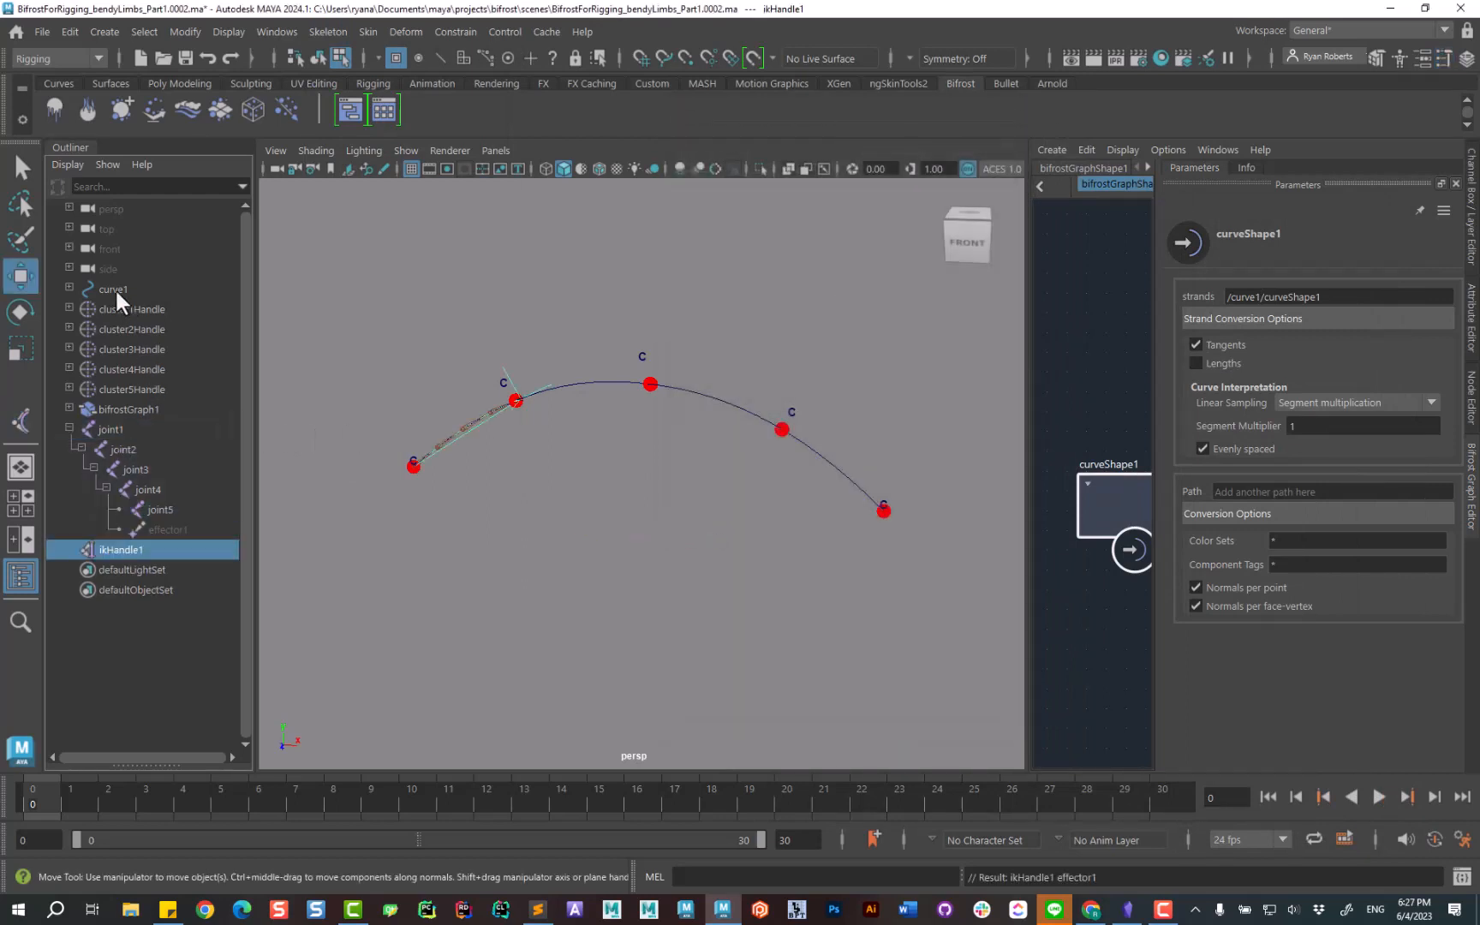
left_click(416, 254)
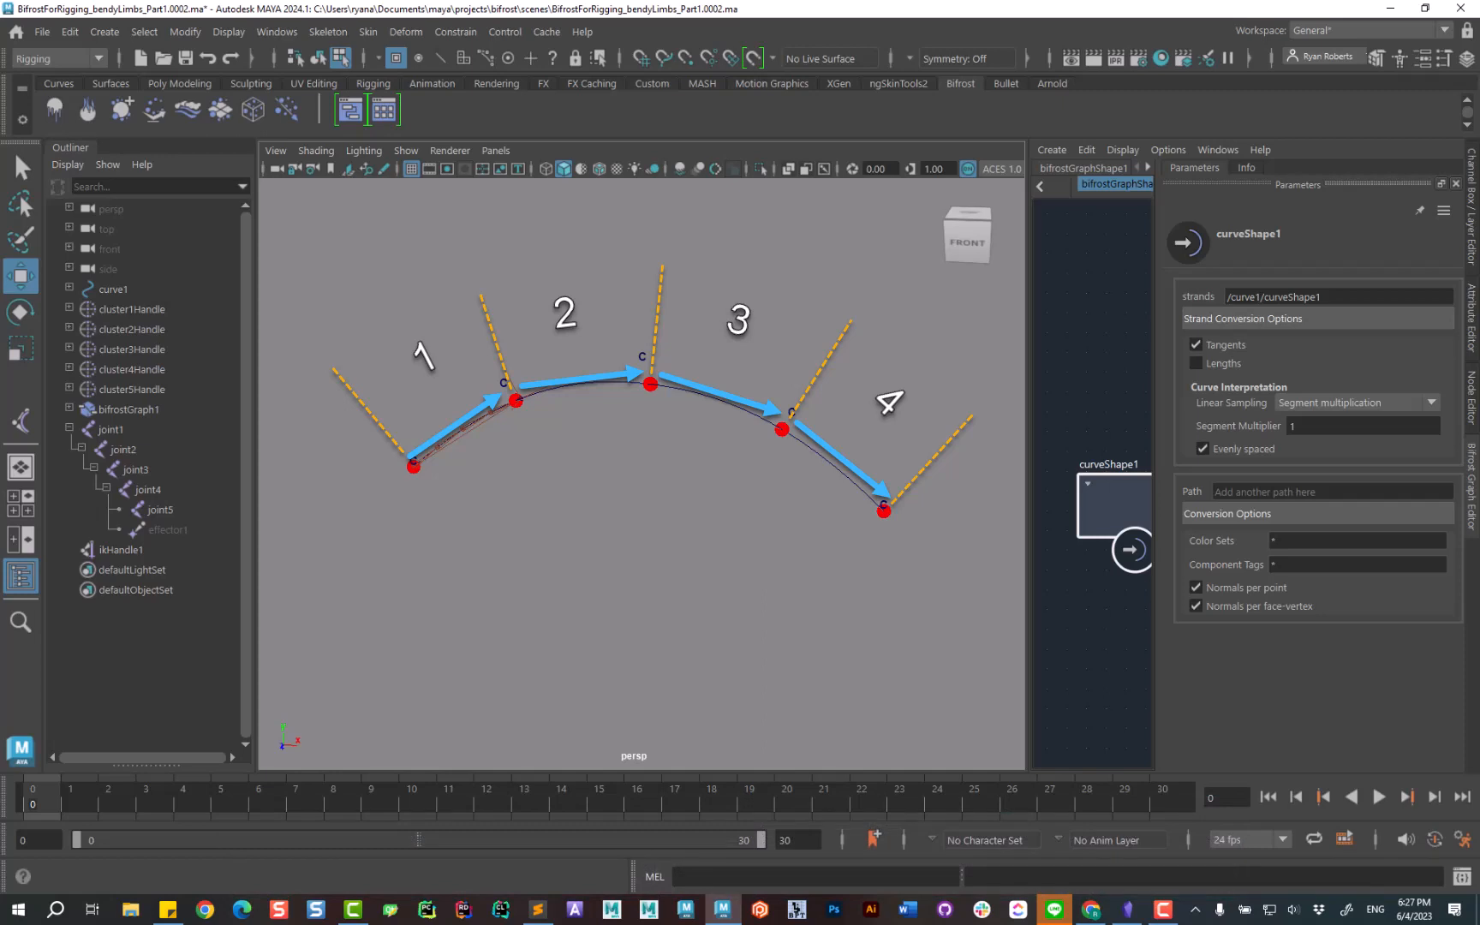
Save an incremented version of the scene and enlarge the Bifrost graph area to frame all its nodes.
key("ctrl+alt+s")
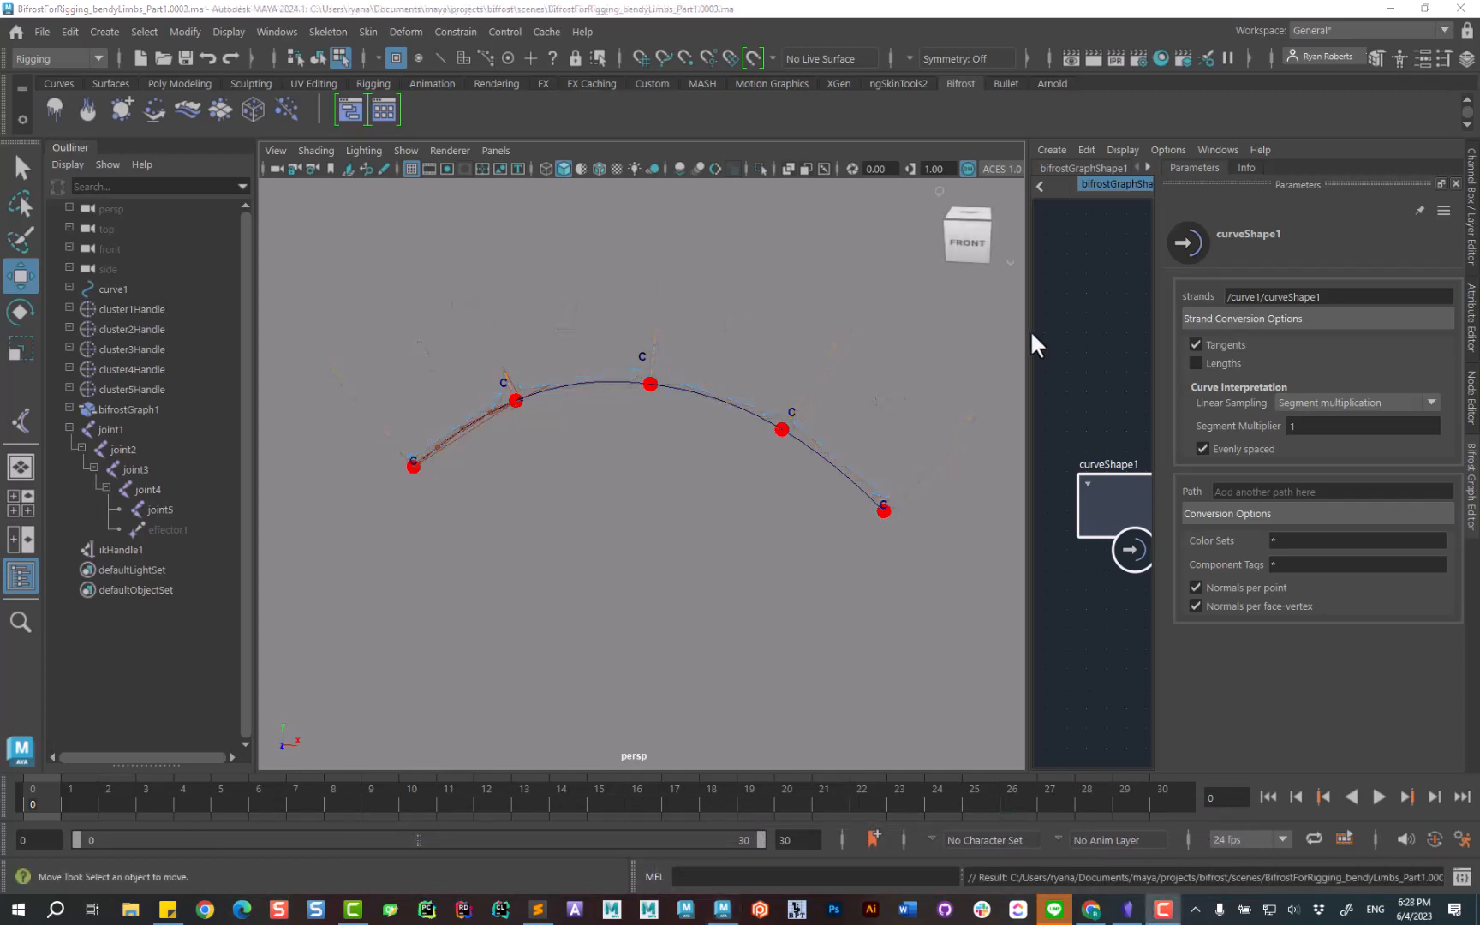
left_click_drag(998, 333, 597, 363)
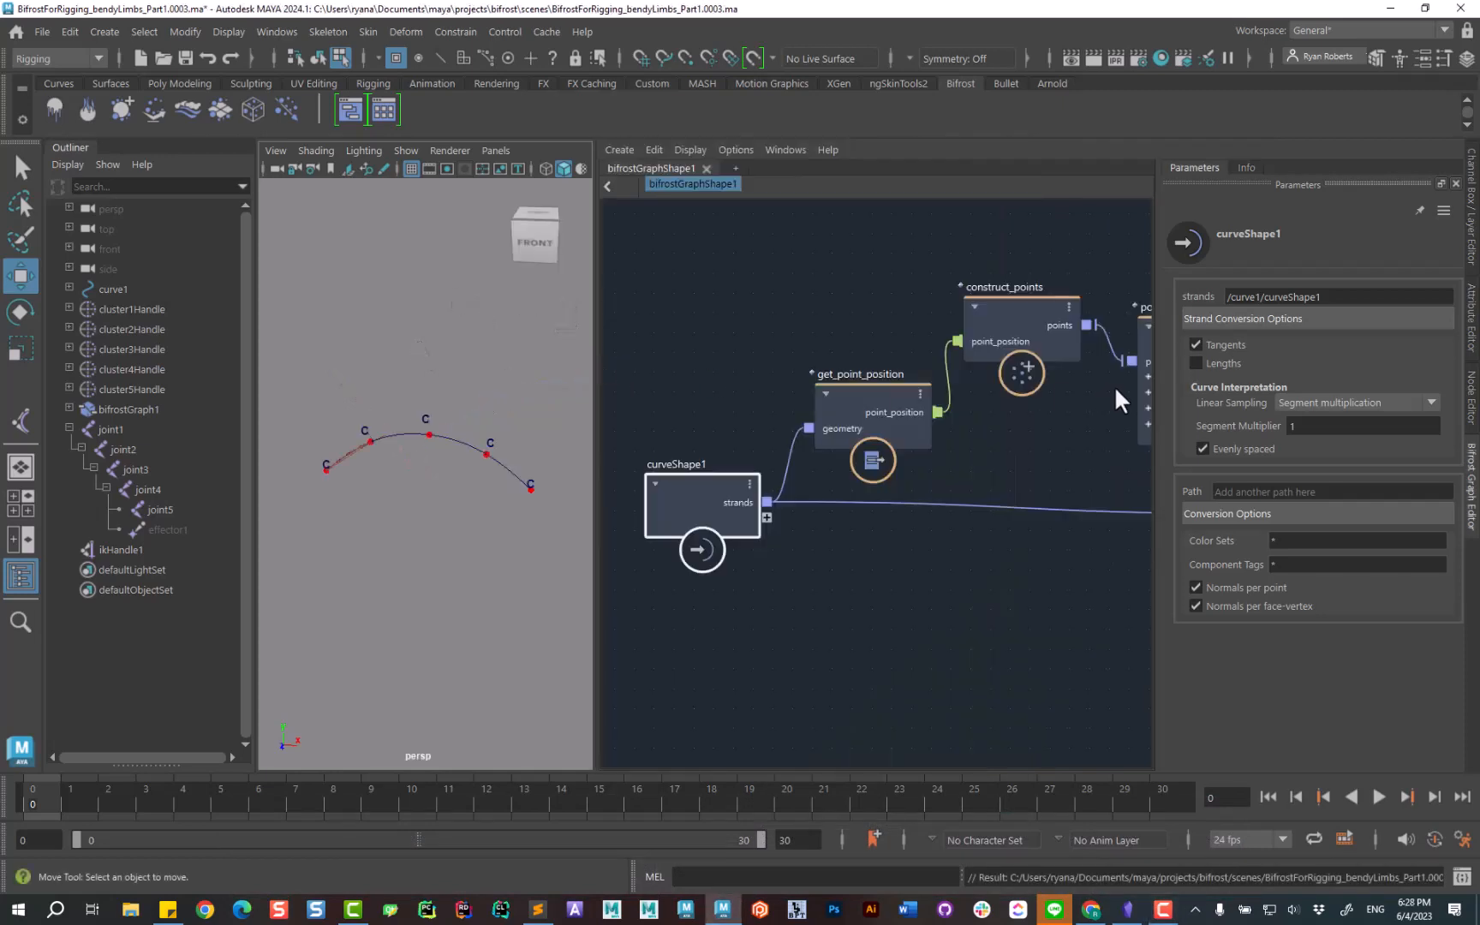
left_click_drag(1158, 408, 1307, 429)
key("a")
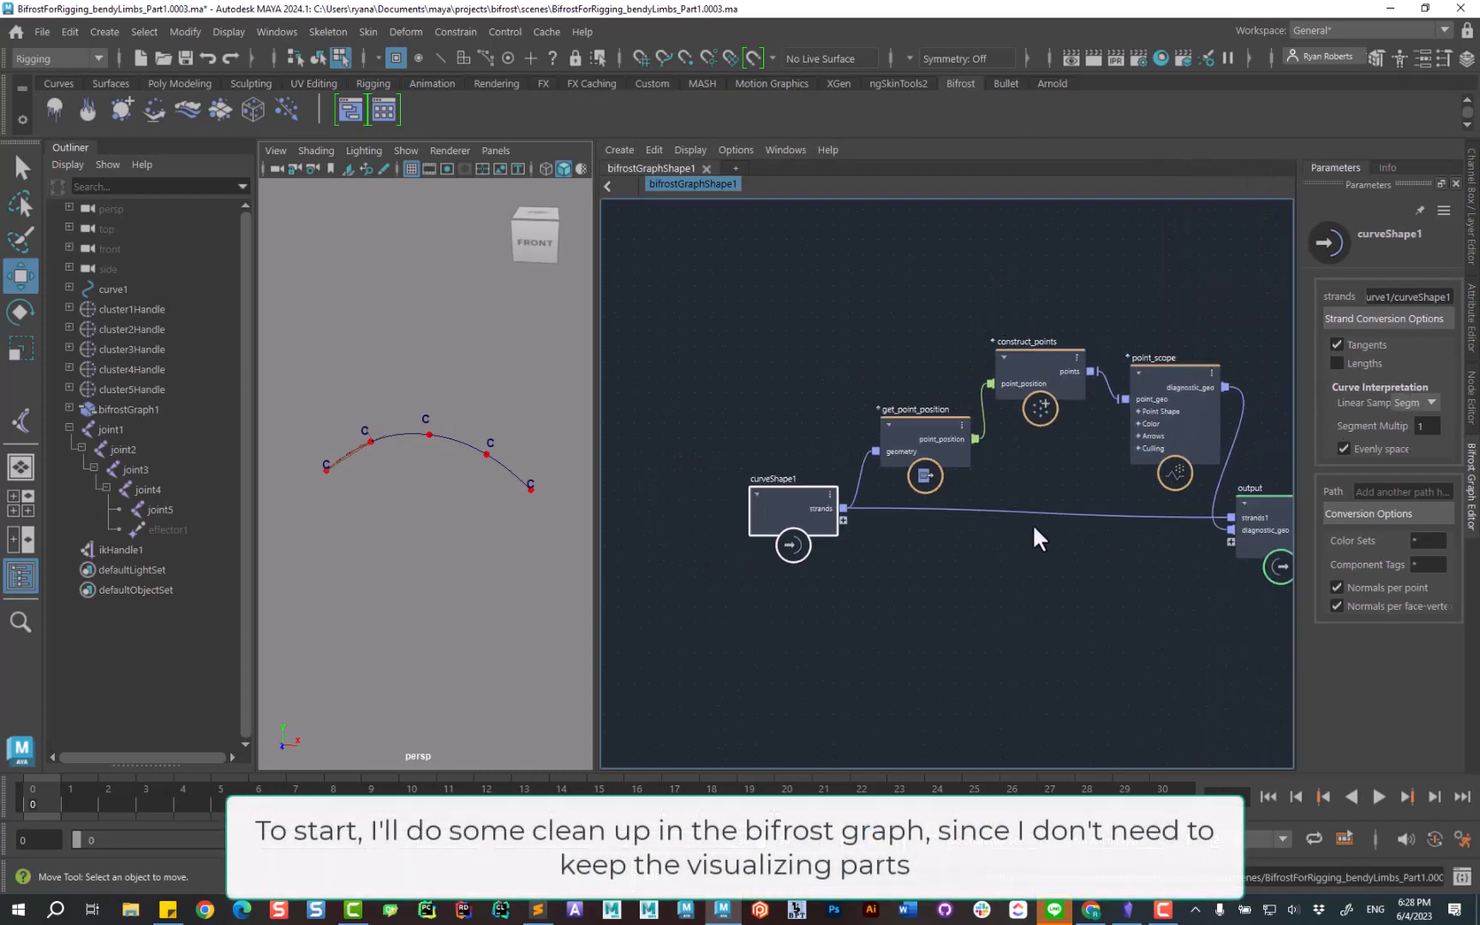
Delete the point_scope connection to the output, along with the construct_points and point_scope nodes.
left_click(1208, 401)
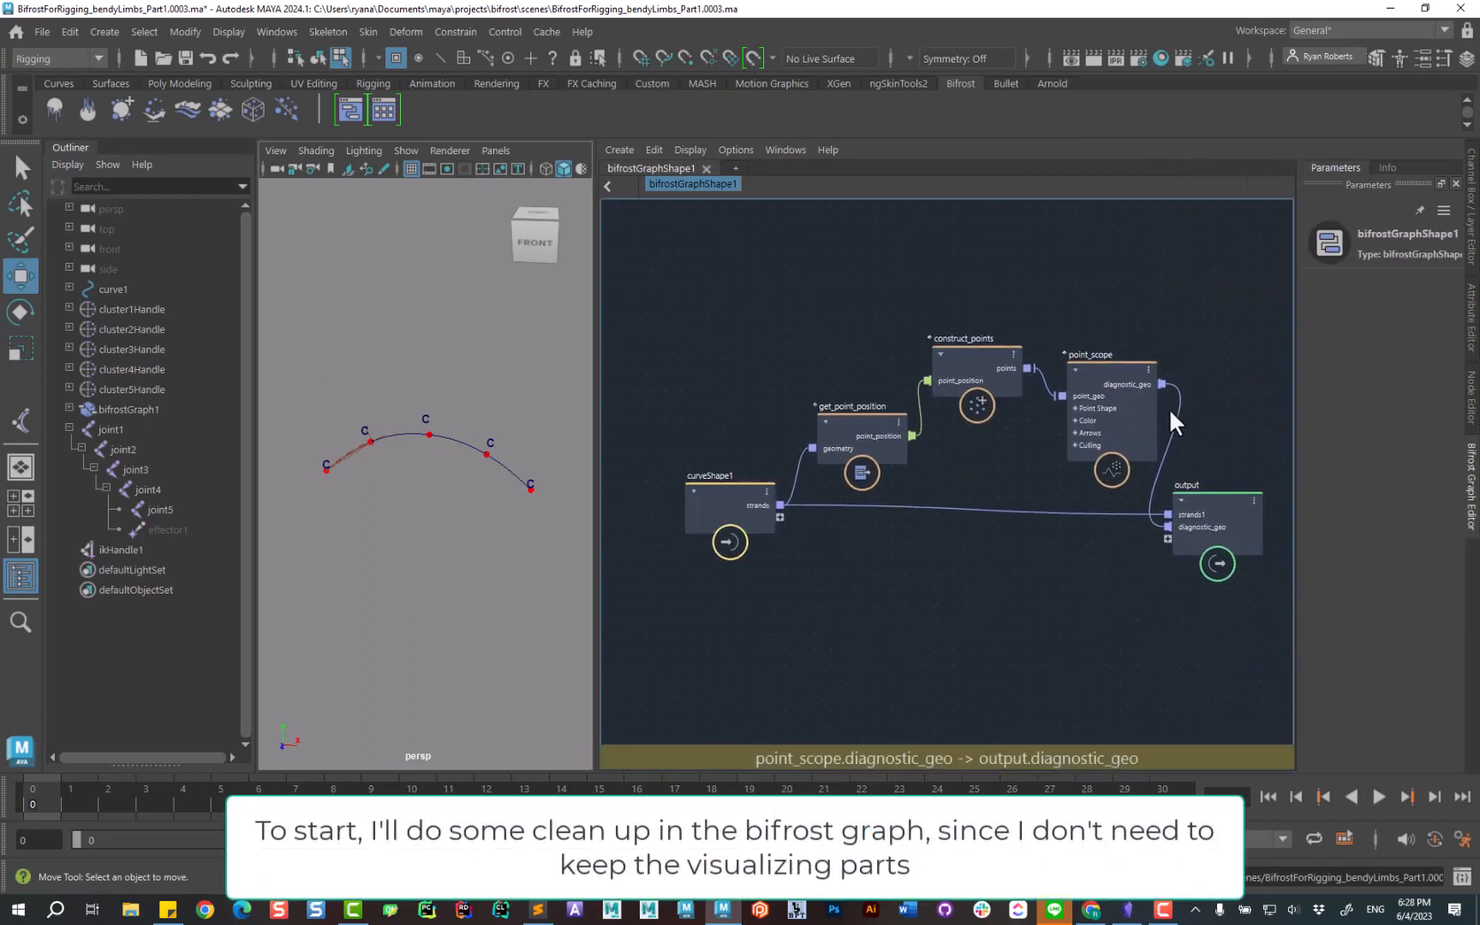
left_click_drag(1168, 417, 1160, 424)
key("Delete")
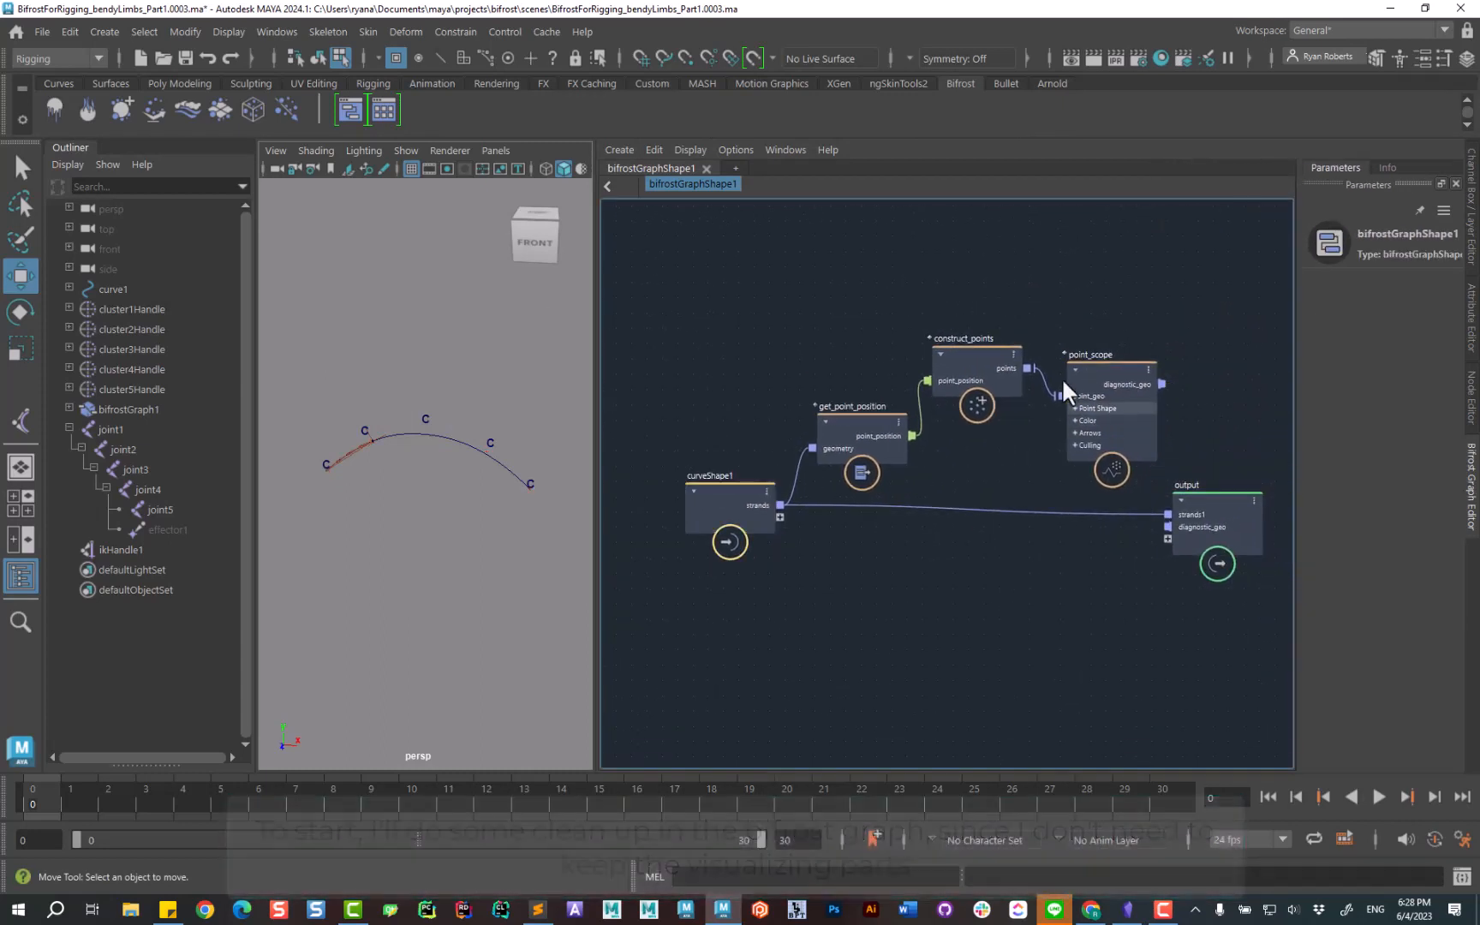
left_click_drag(851, 315, 1139, 371)
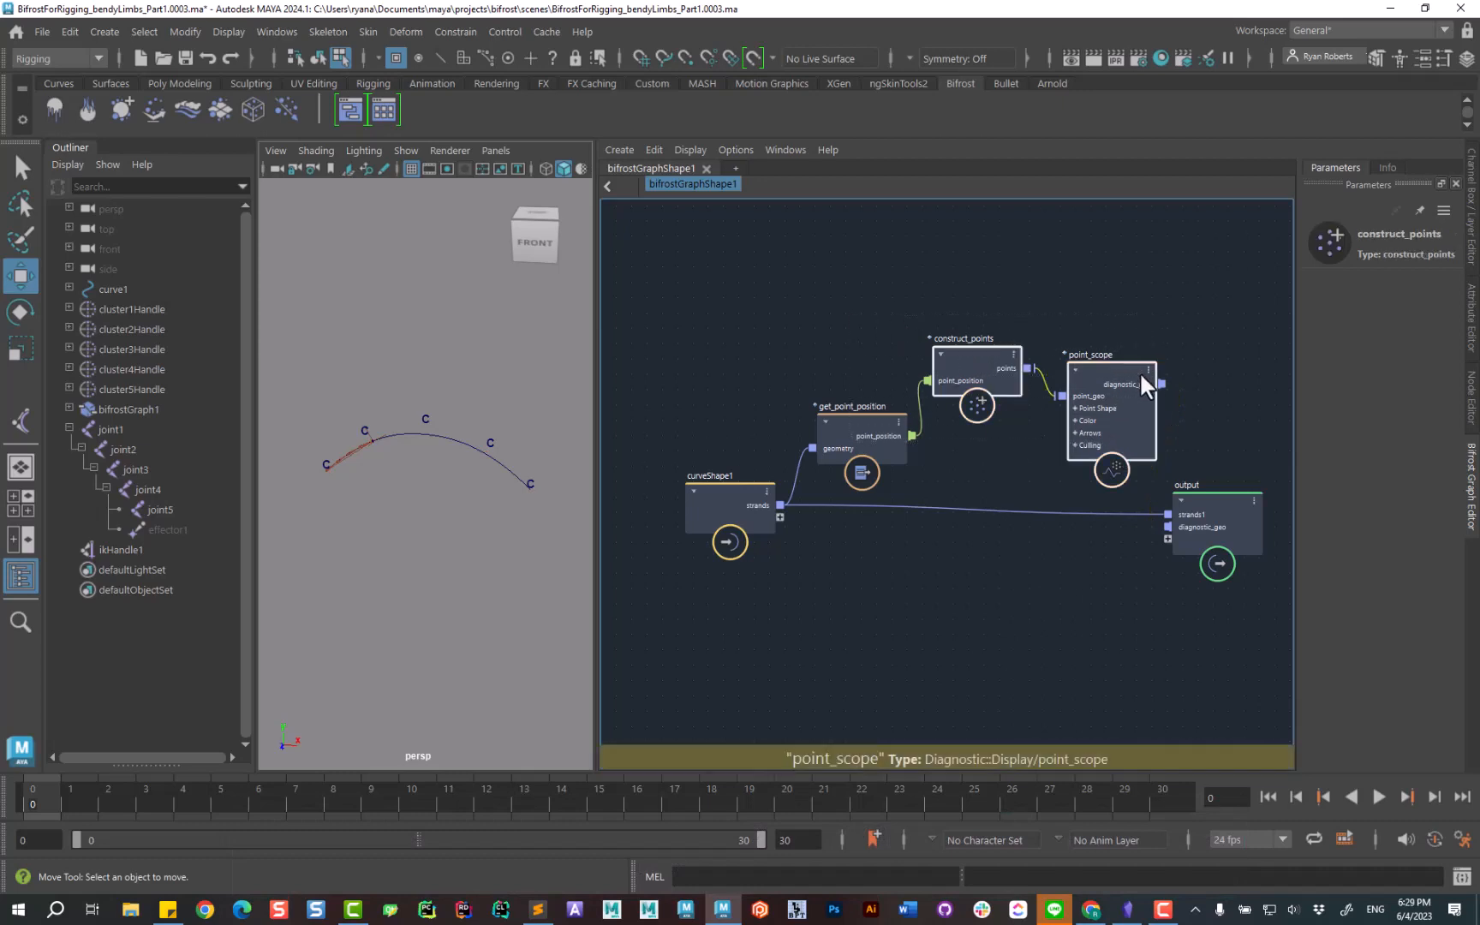
key("Delete")
Disconnect the curve strands from the output node and remove its diagnostic_geo and strands1 ports.
left_click_drag(1076, 559, 1070, 554)
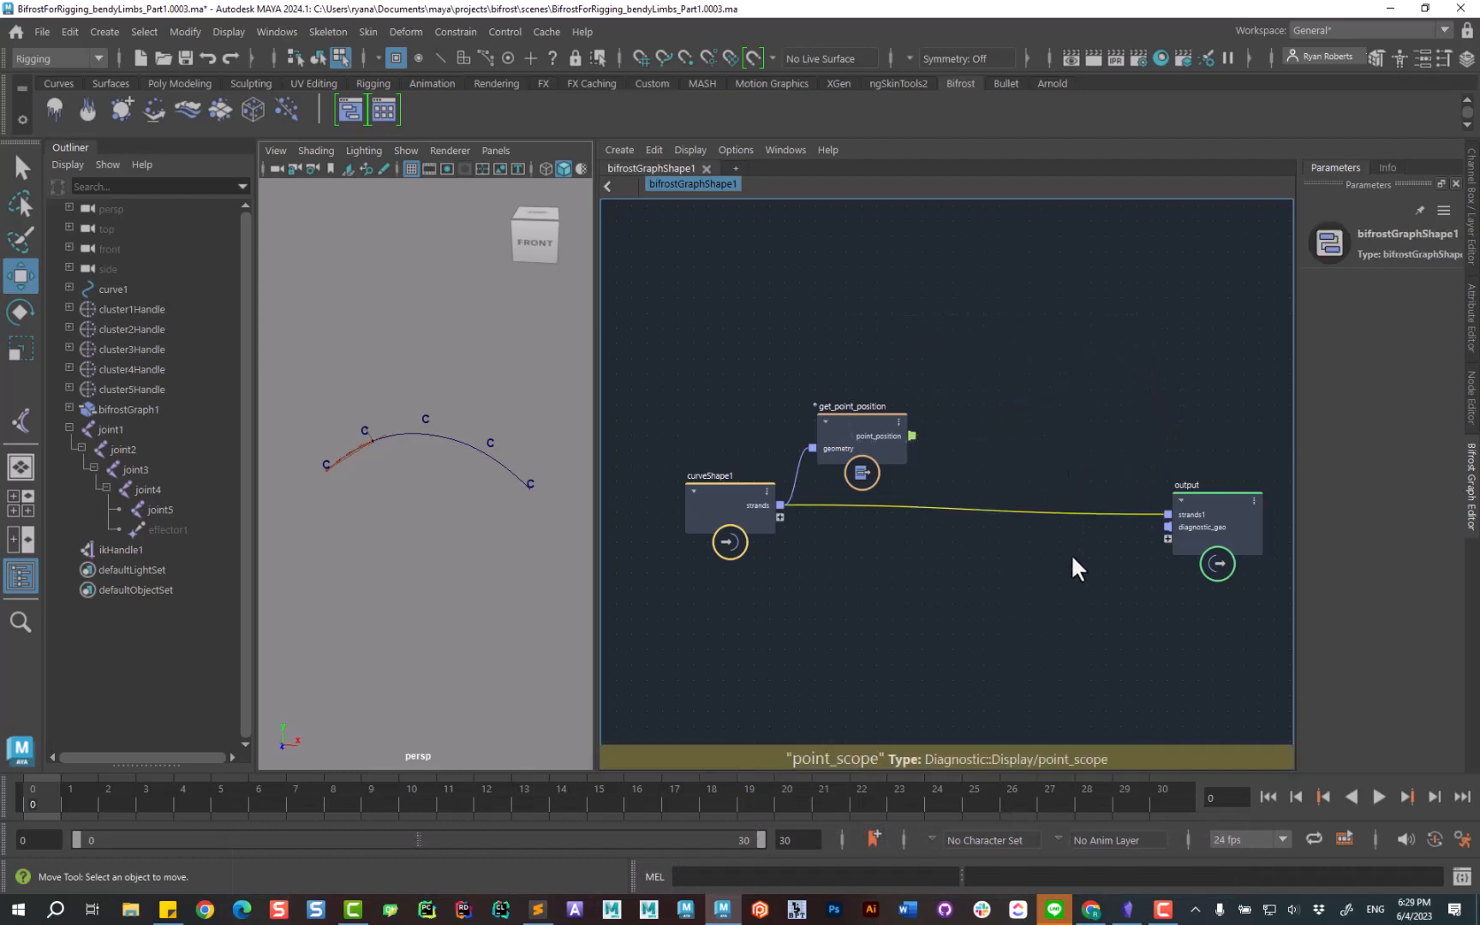
key("Delete")
right_click(1204, 525)
left_click(1251, 556)
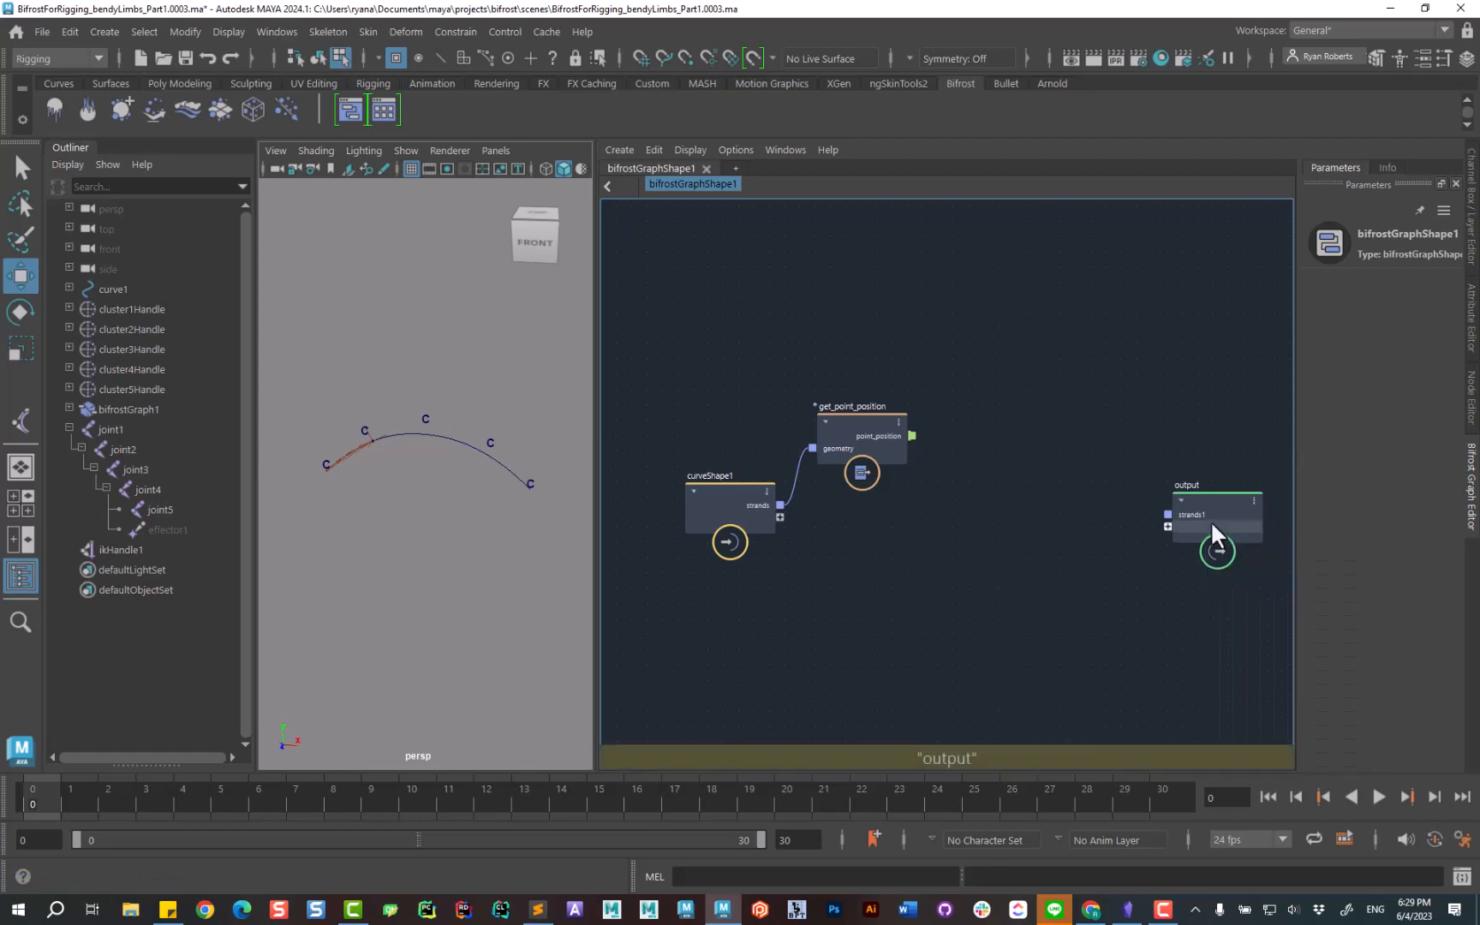
right_click(1207, 515)
left_click(1251, 547)
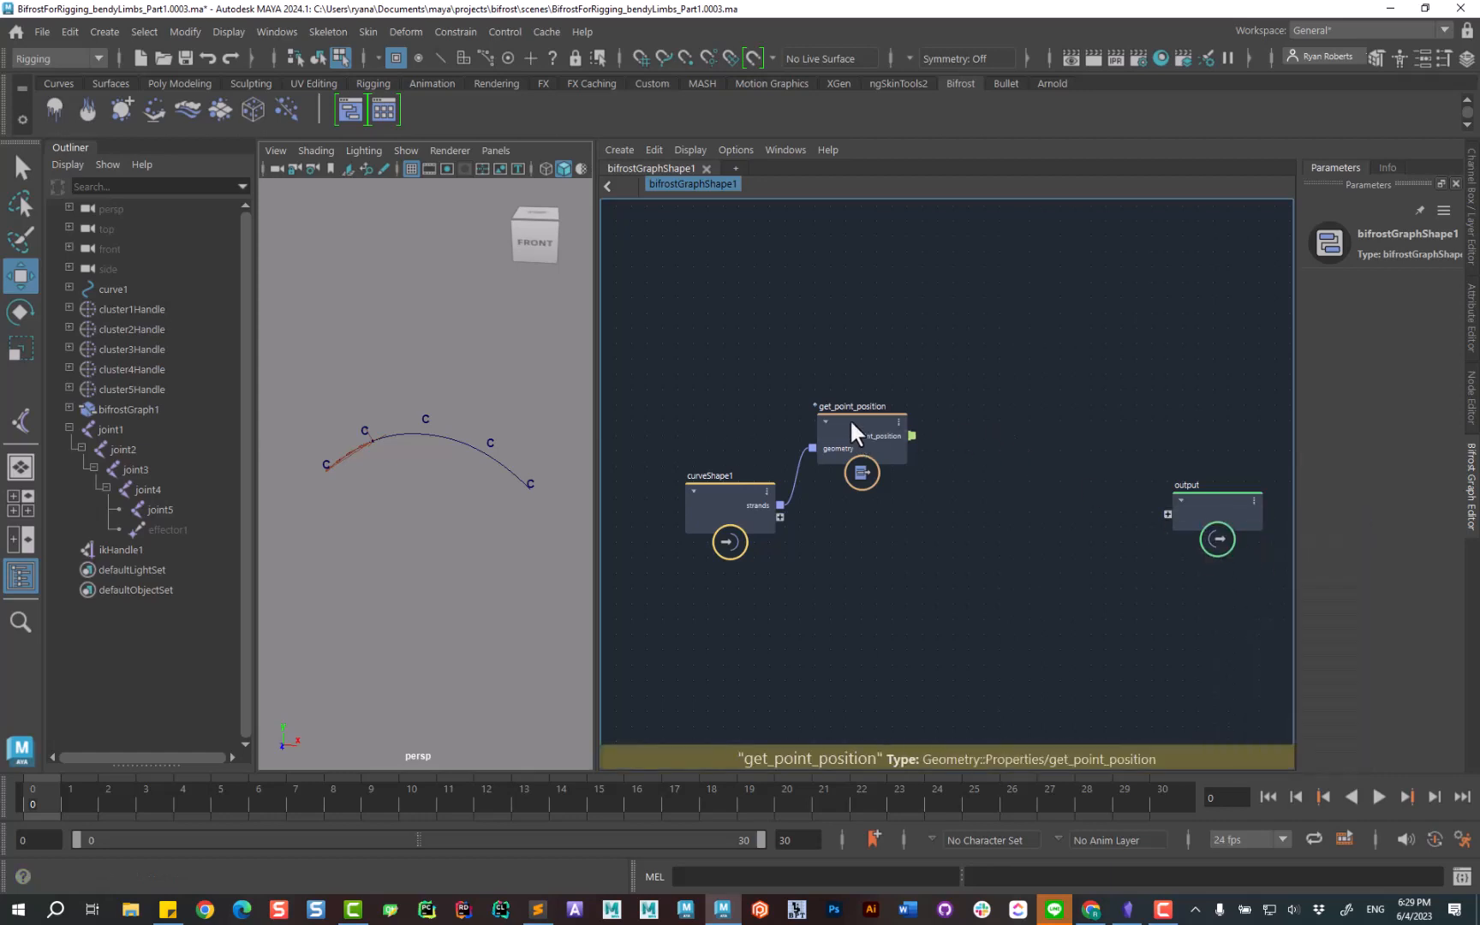
Move get_point_position in line with curveShape1 and add a for_each node between it and the output.
left_click_drag(848, 417, 845, 480)
key("Tab")
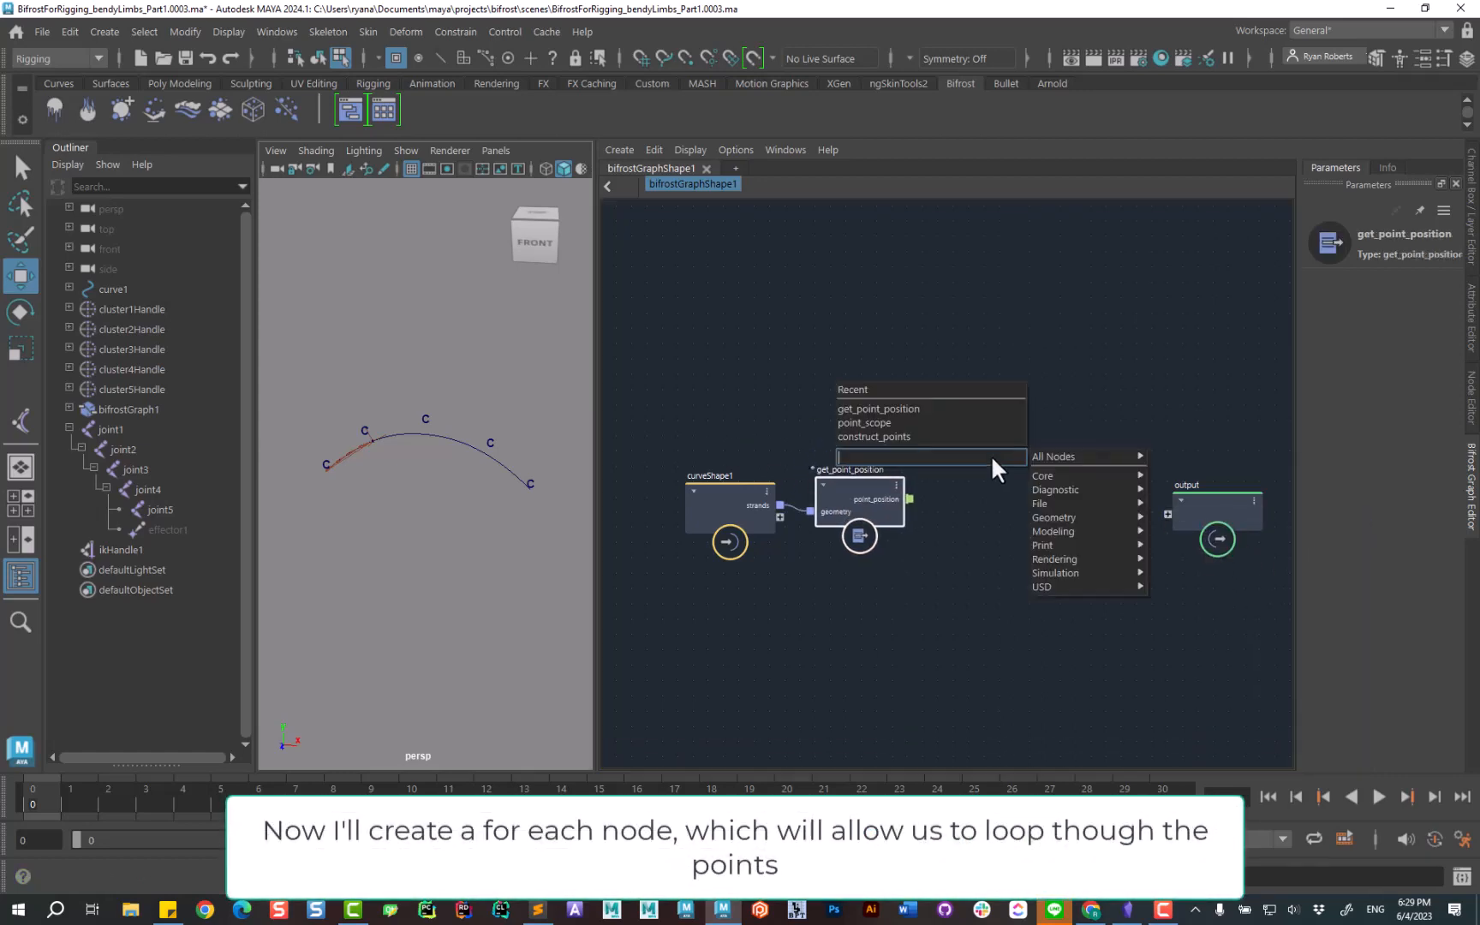
type("for")
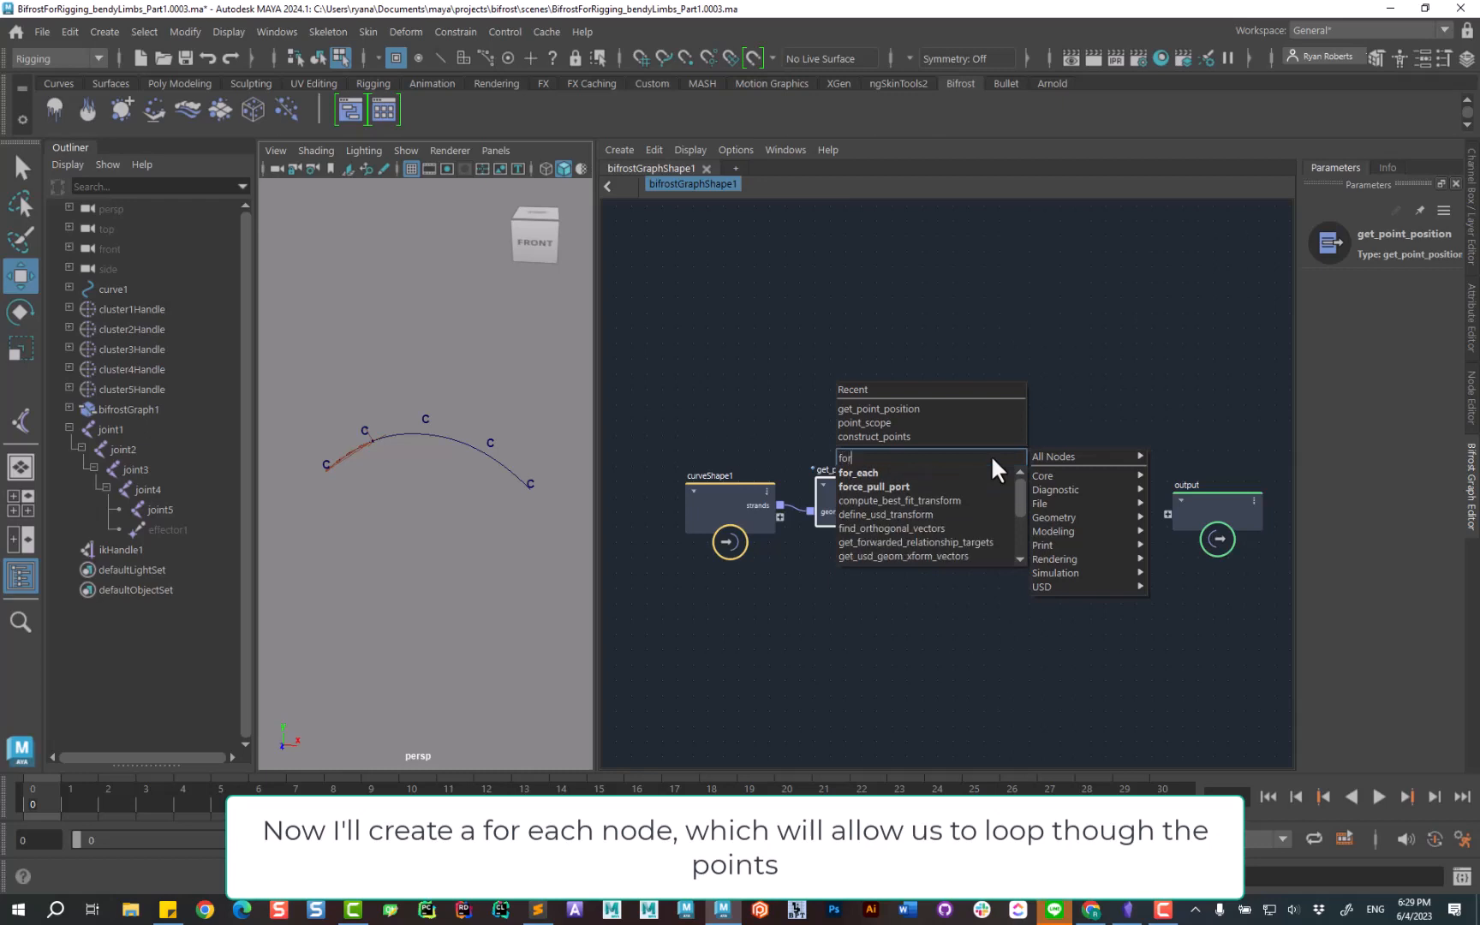
left_click(906, 472)
left_click_drag(1022, 473, 1006, 446)
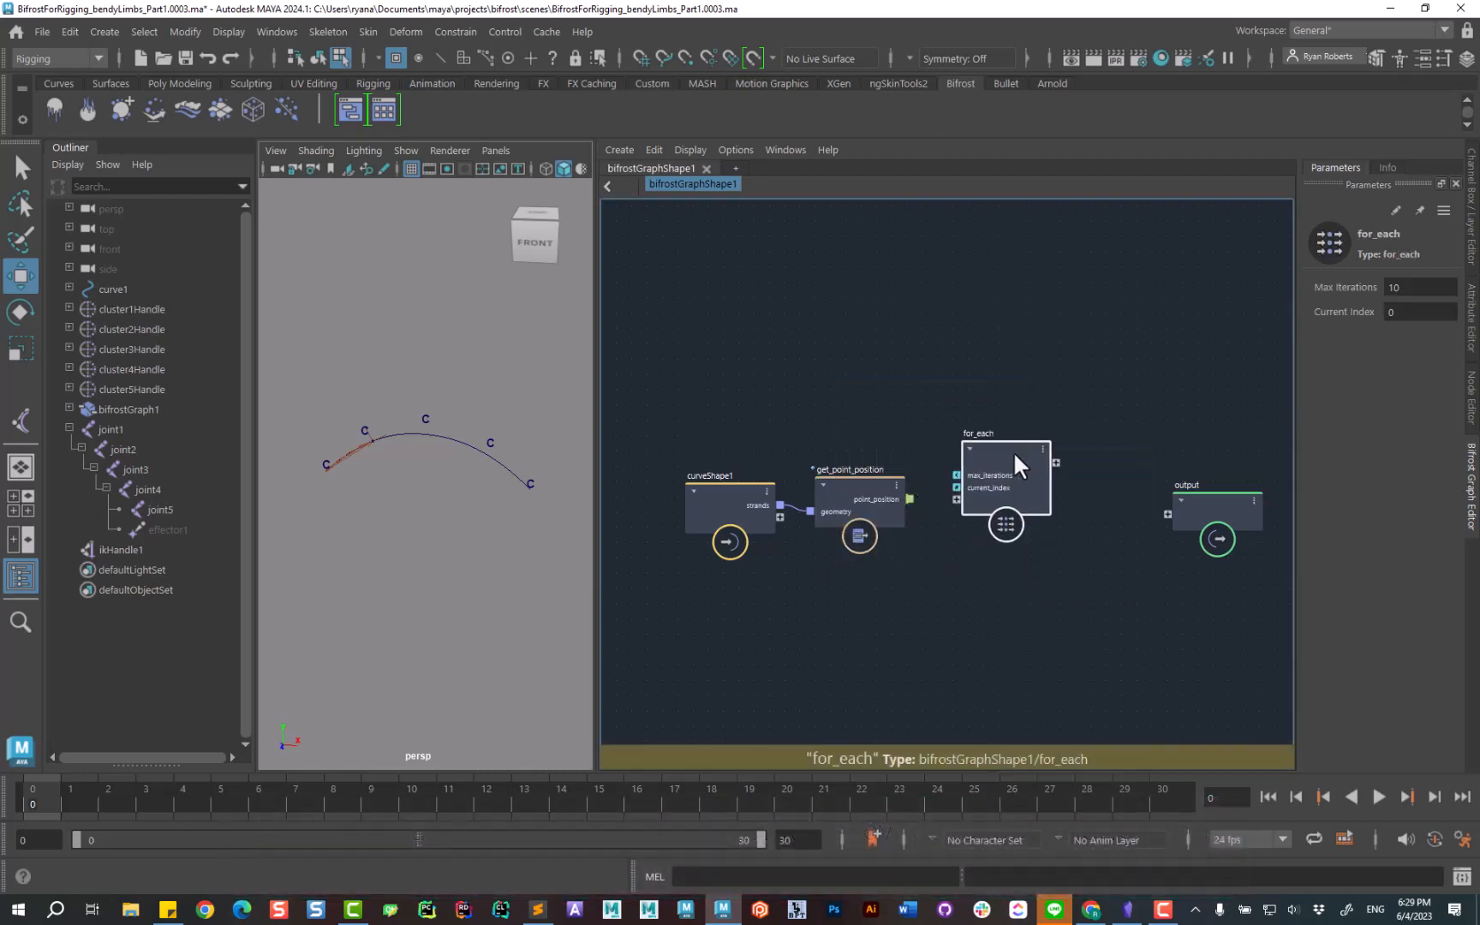
Connect point_position from get_point_position to a new input port on for_each, spacing the two nodes apart.
scroll(1022, 534, "up", 2)
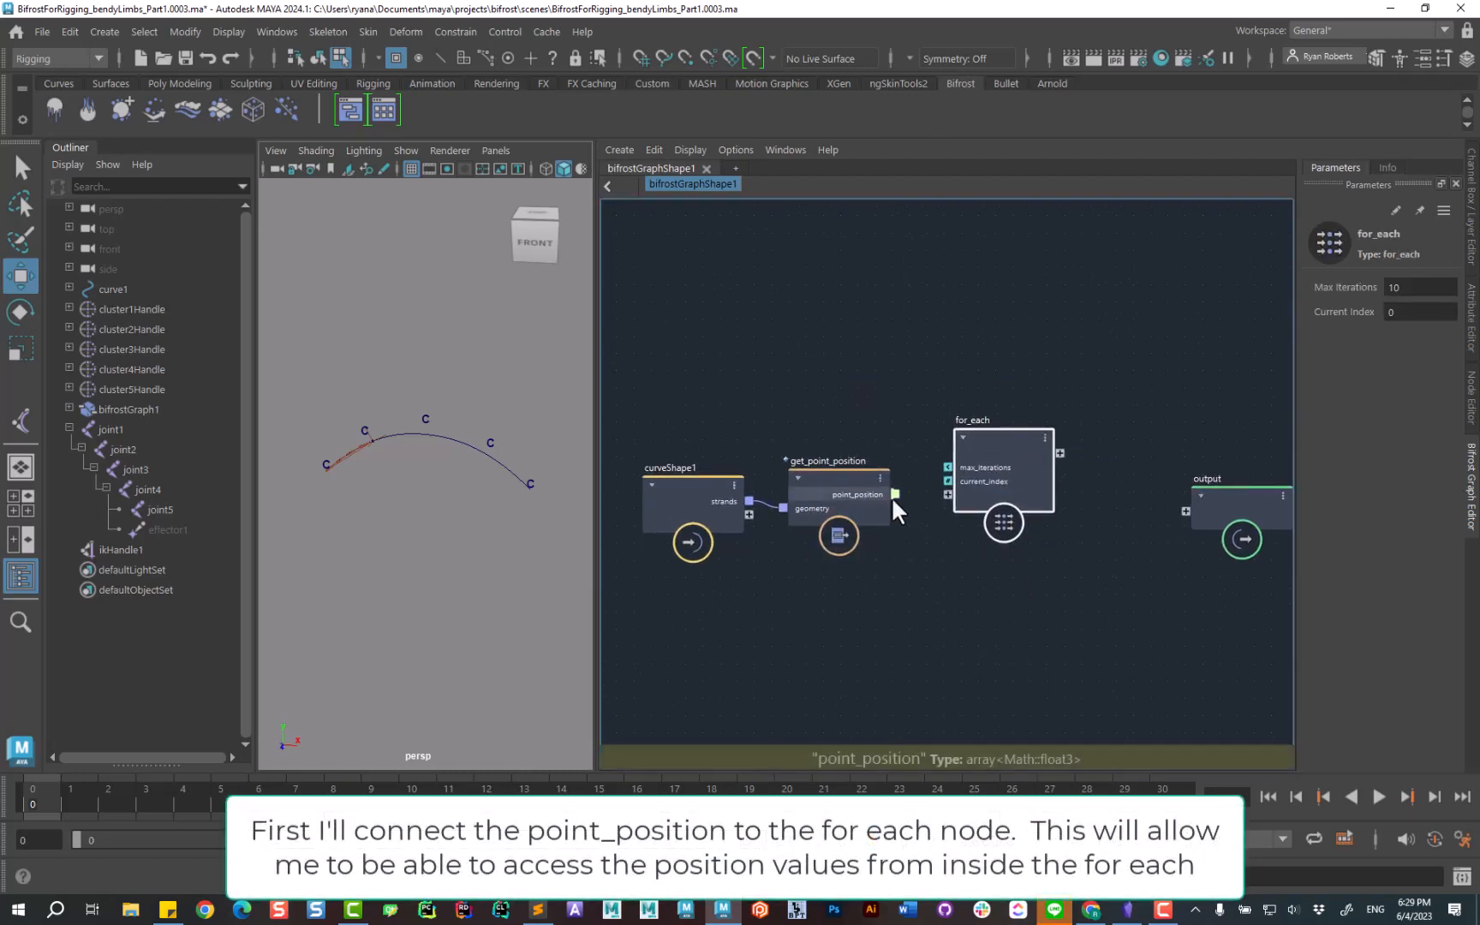
left_click_drag(894, 494, 948, 496)
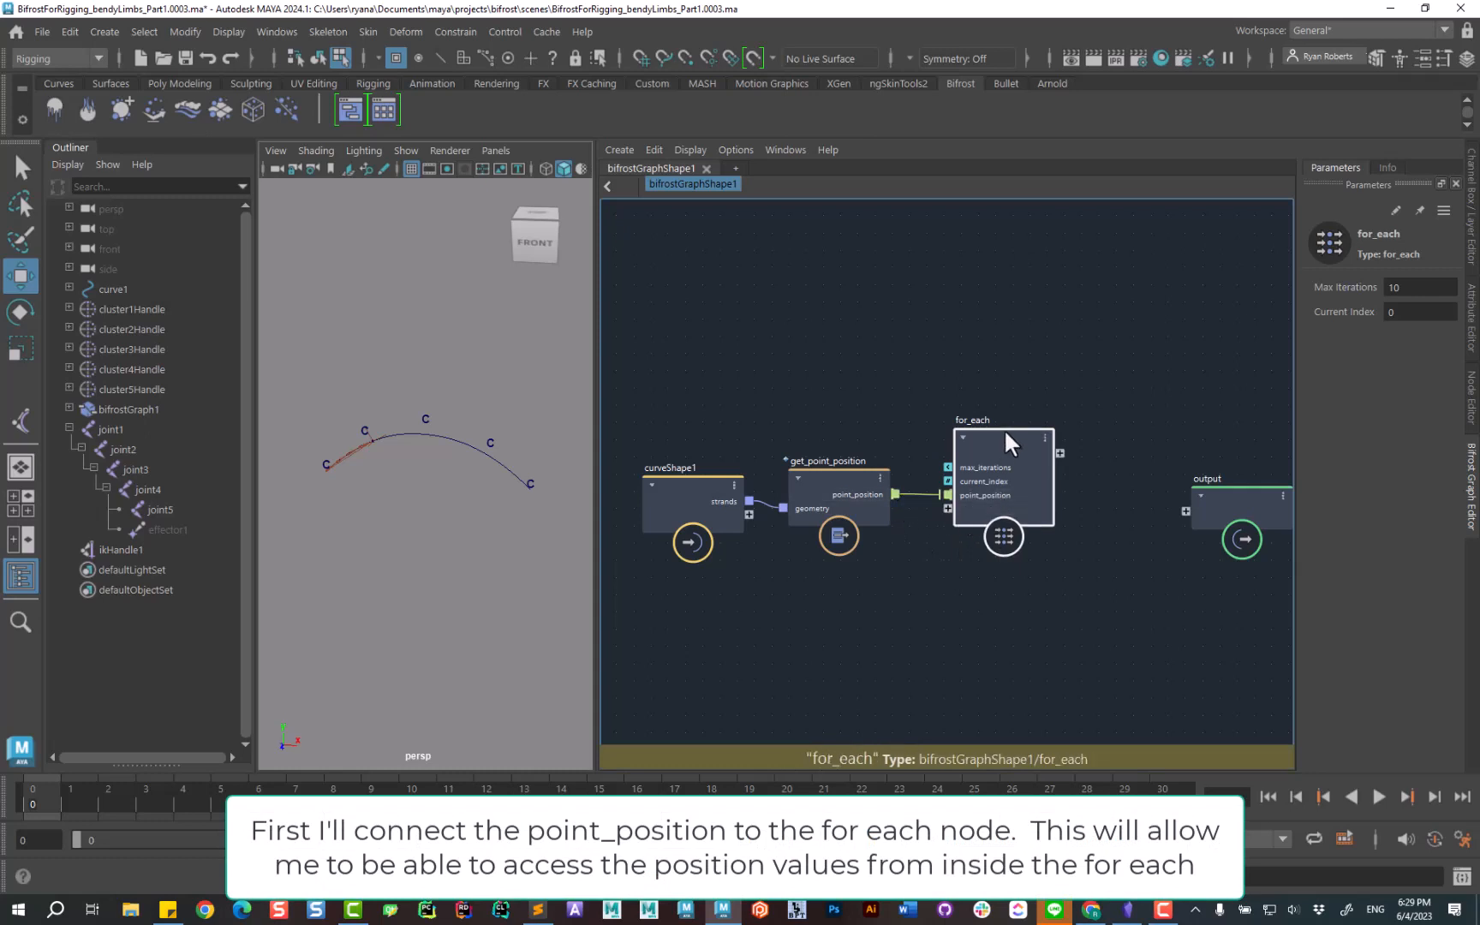
left_click_drag(1004, 436, 1044, 449)
Add an array_size node below get_point_position and feed point_position into its array input.
left_click(941, 558)
key("Tab")
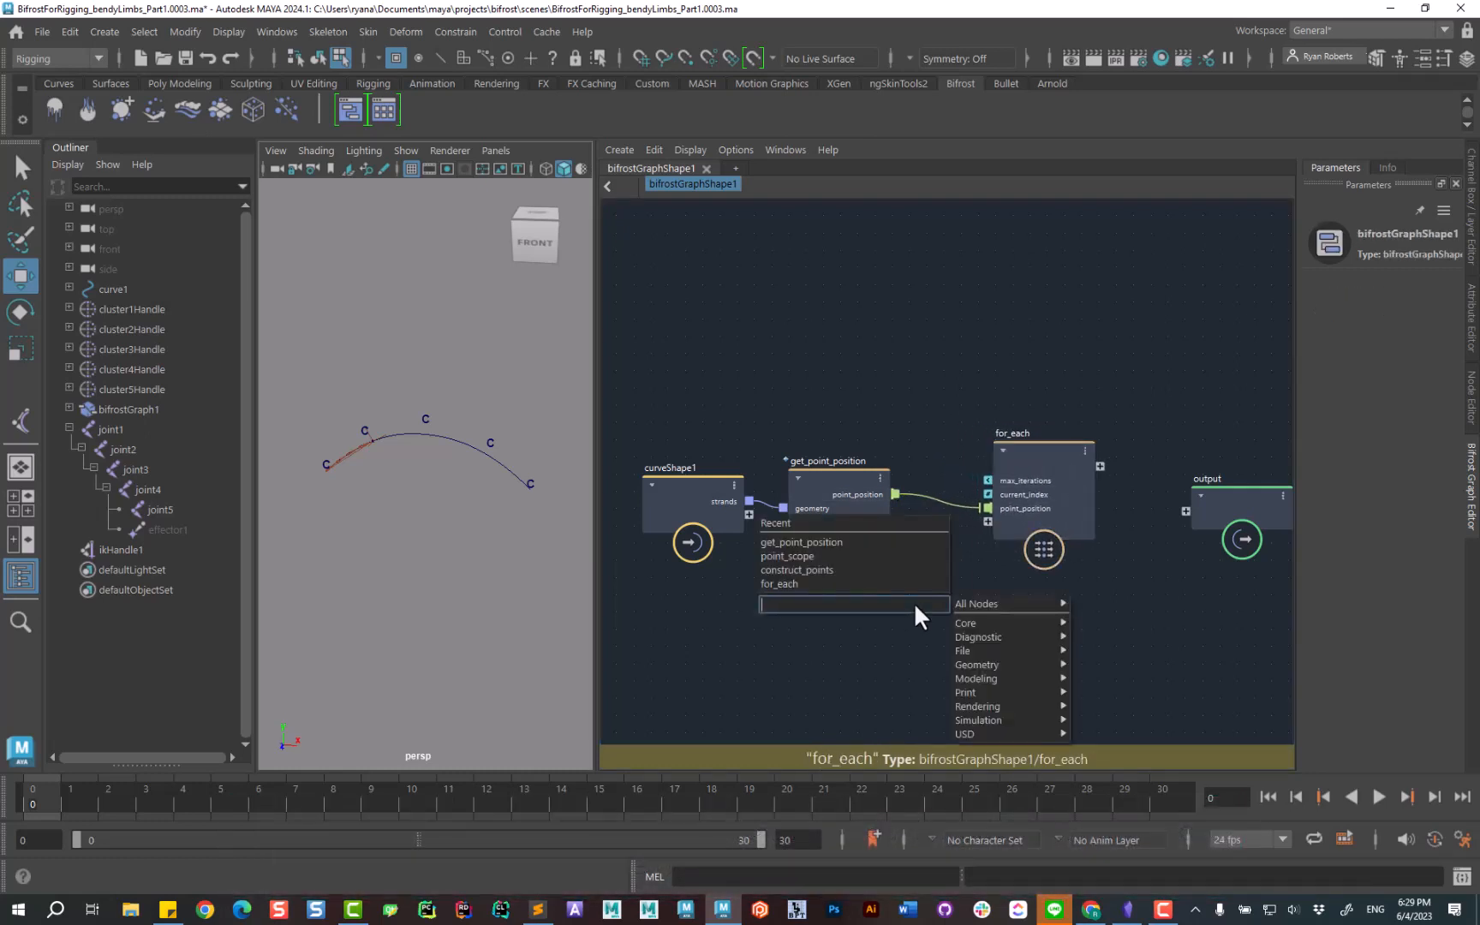
type("s")
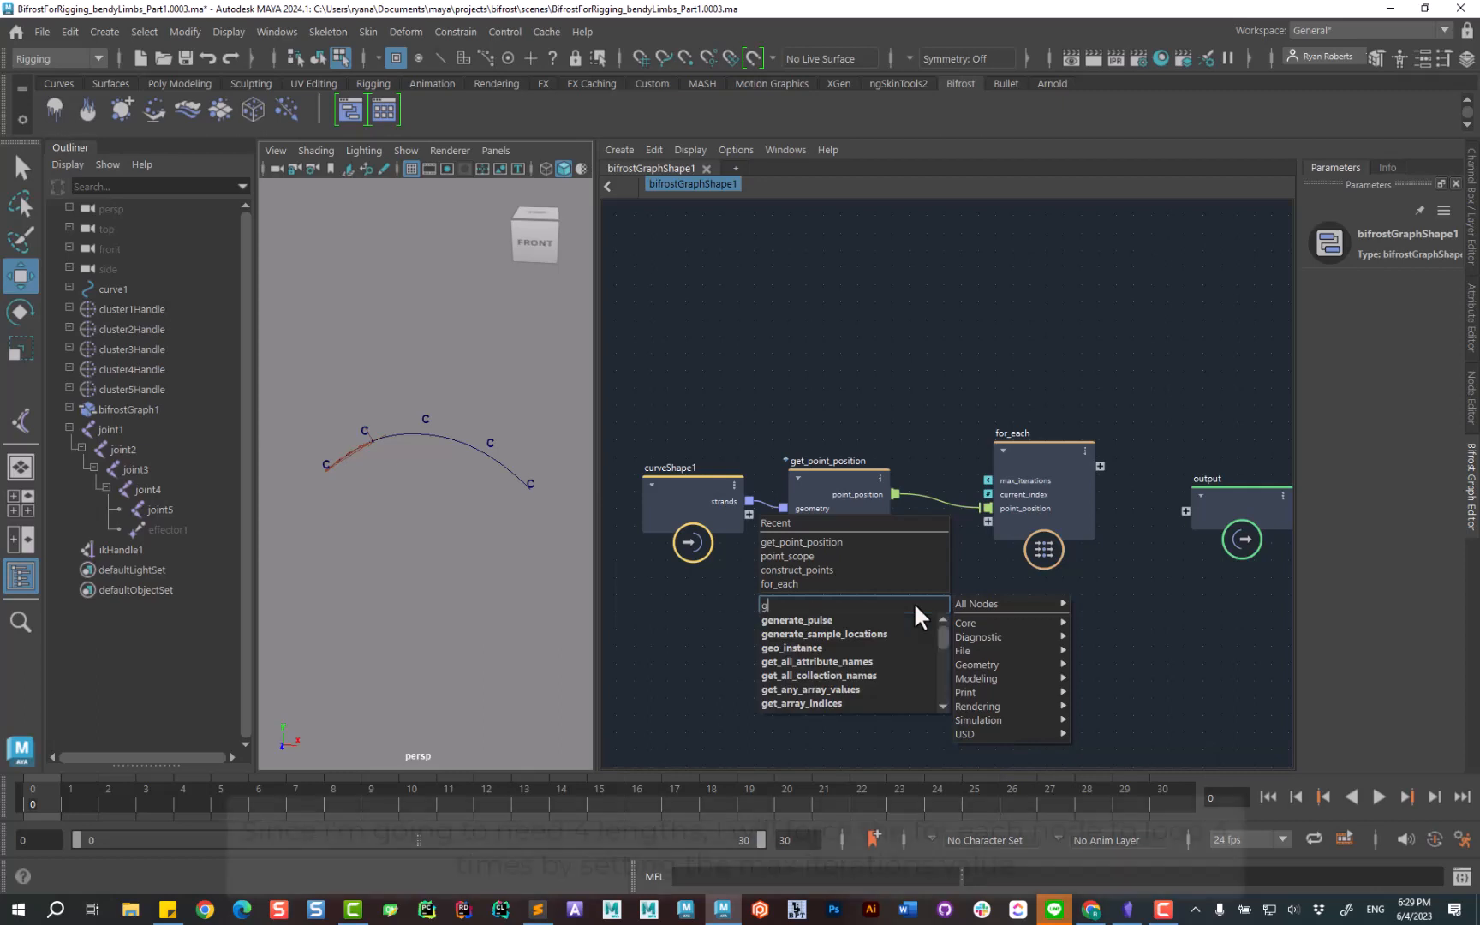
key("BackSpace")
type("size")
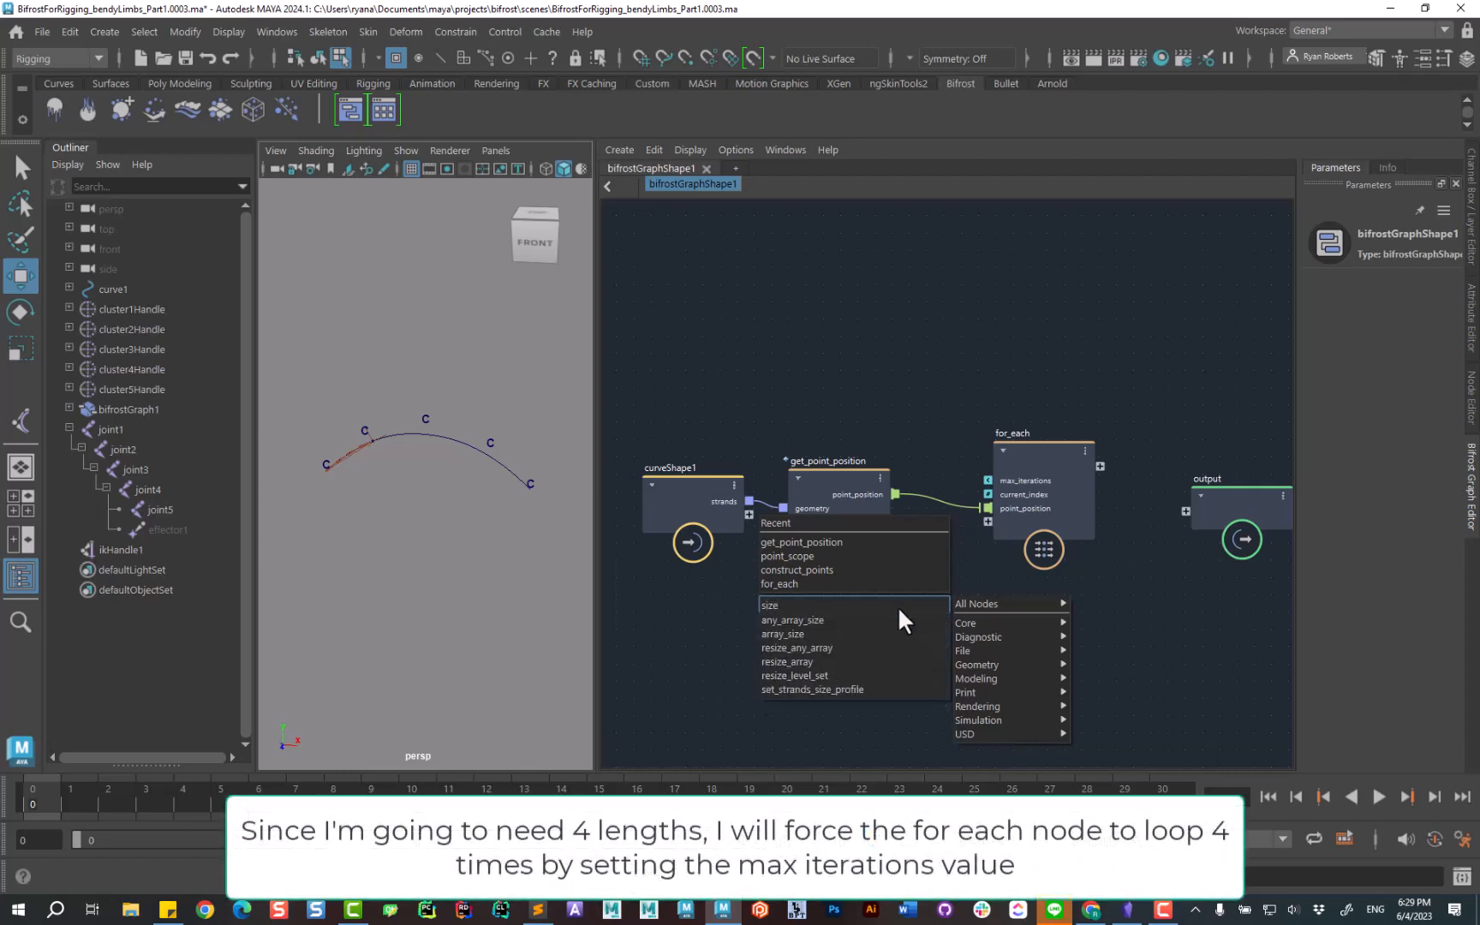
left_click(833, 633)
left_click_drag(928, 631, 943, 609)
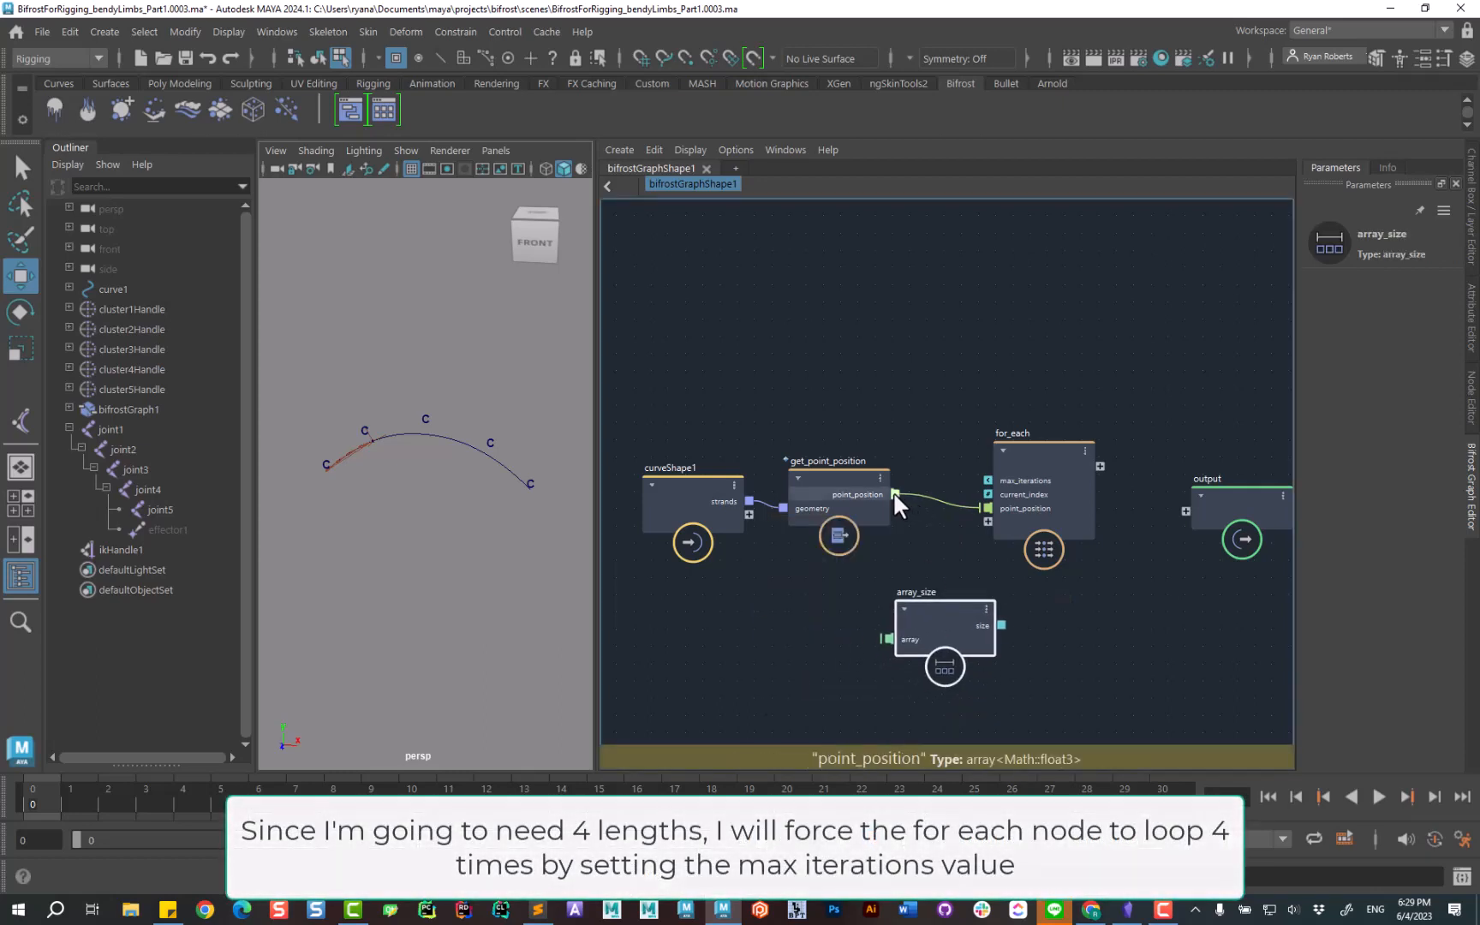
left_click_drag(895, 494, 888, 639)
Add a subtract node beside array_size and connect the array size as its first input.
middle_click_drag(1088, 672, 991, 539)
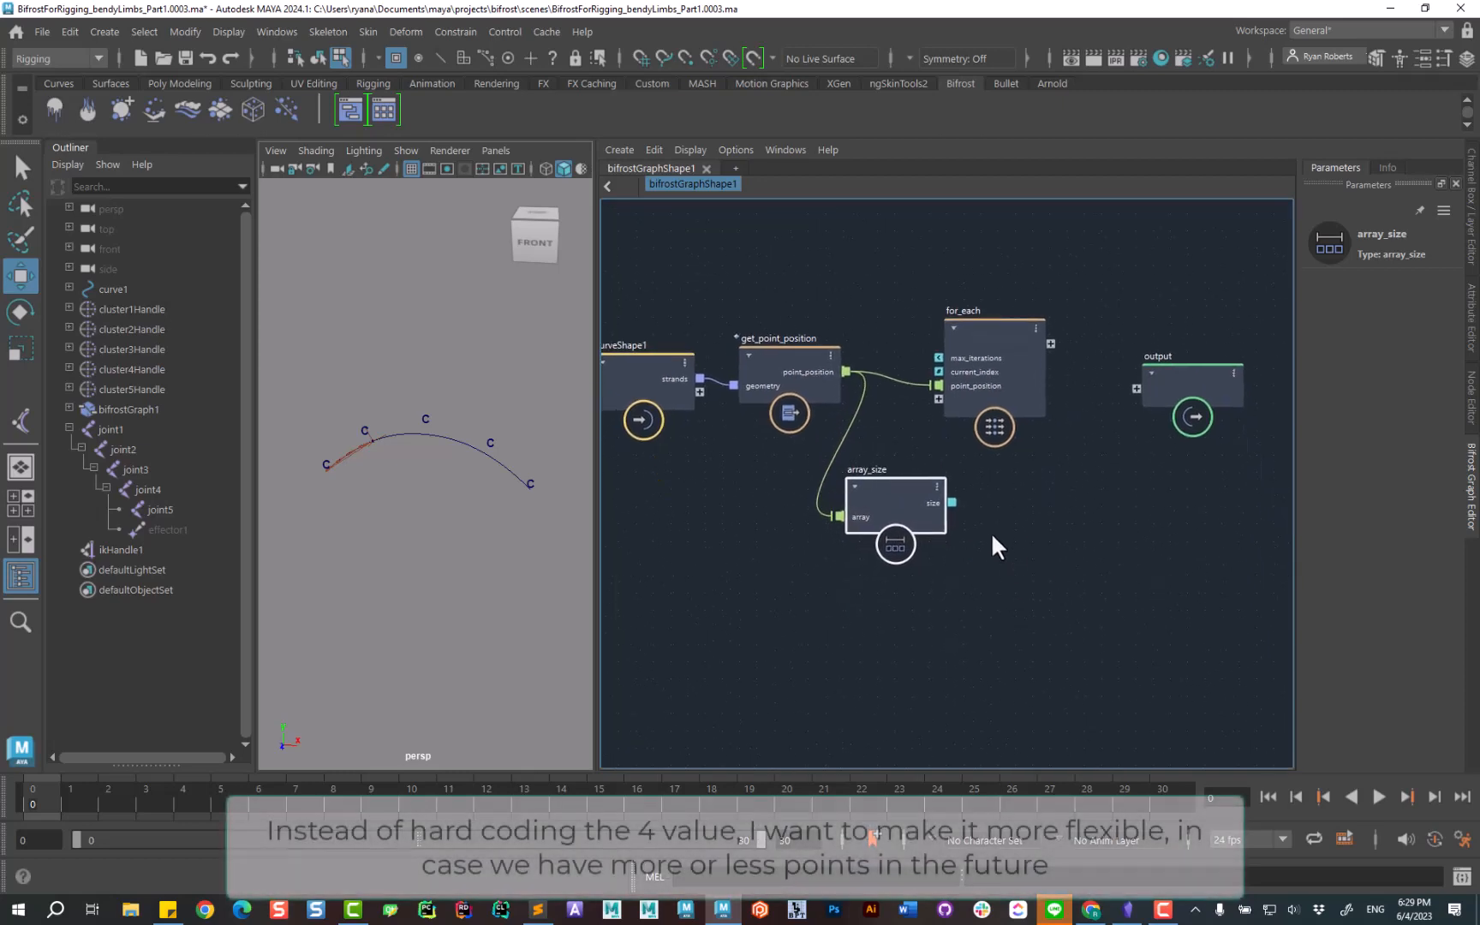
left_click(984, 613)
key("Tab")
type("sub")
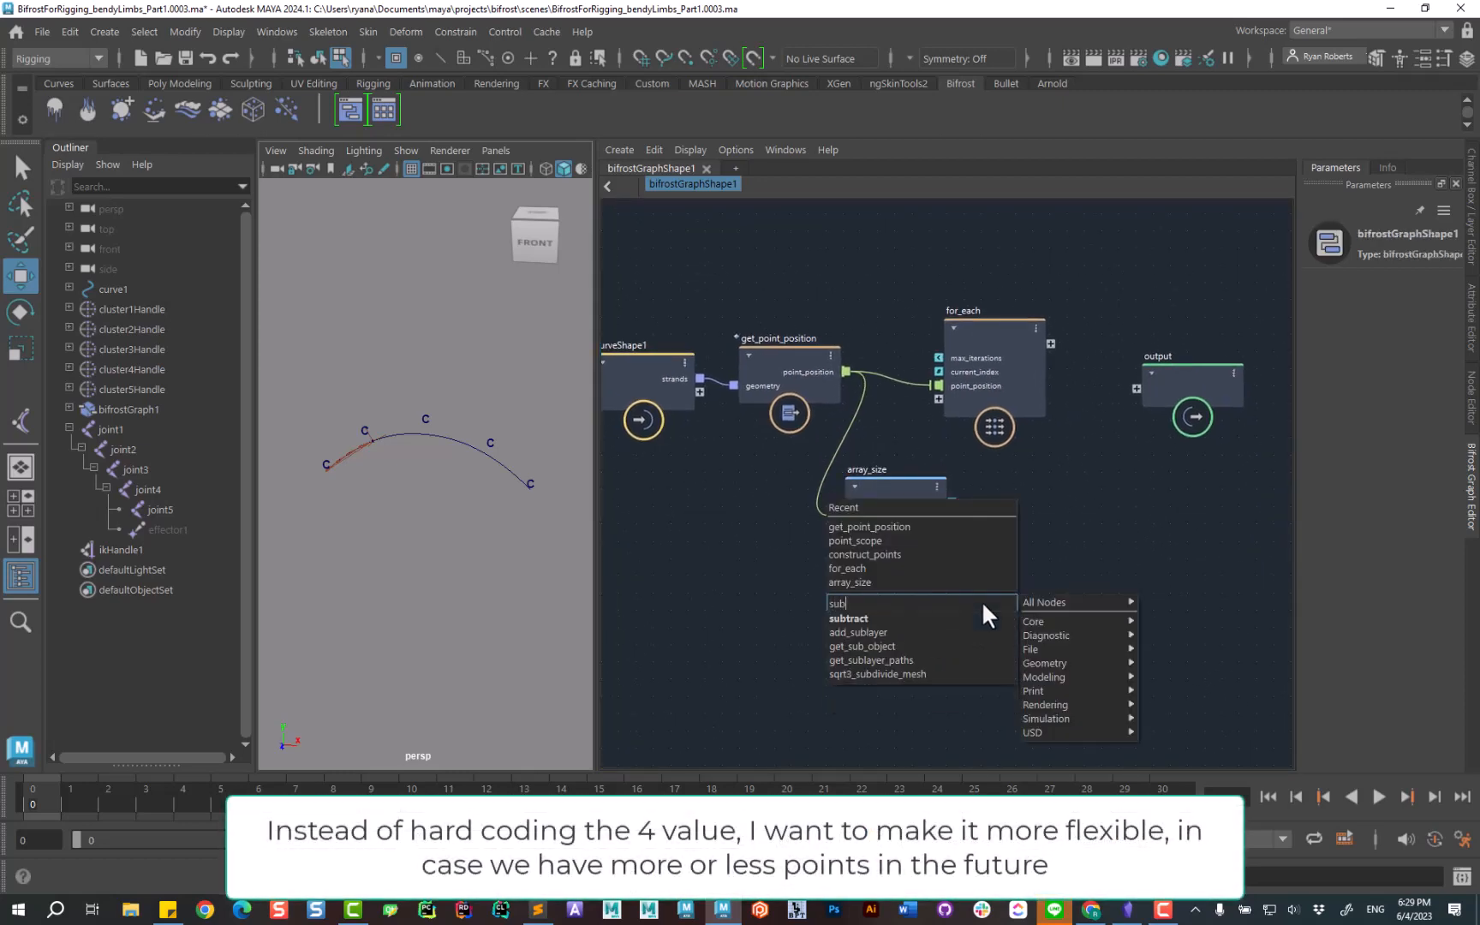
key("Return")
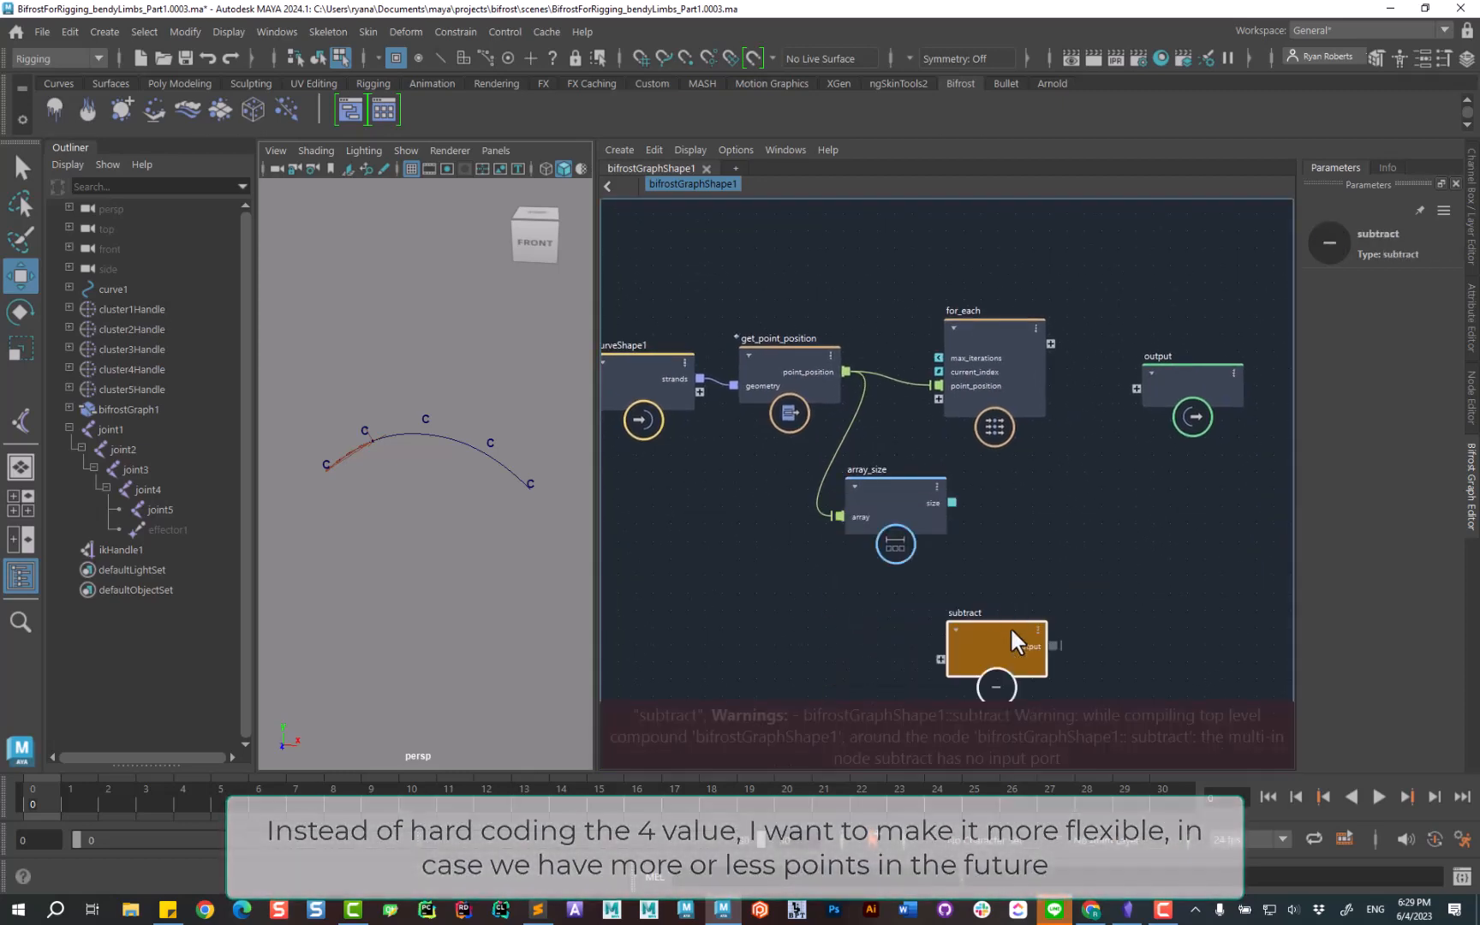
left_click_drag(1009, 626, 1038, 544)
left_click_drag(951, 502, 969, 570)
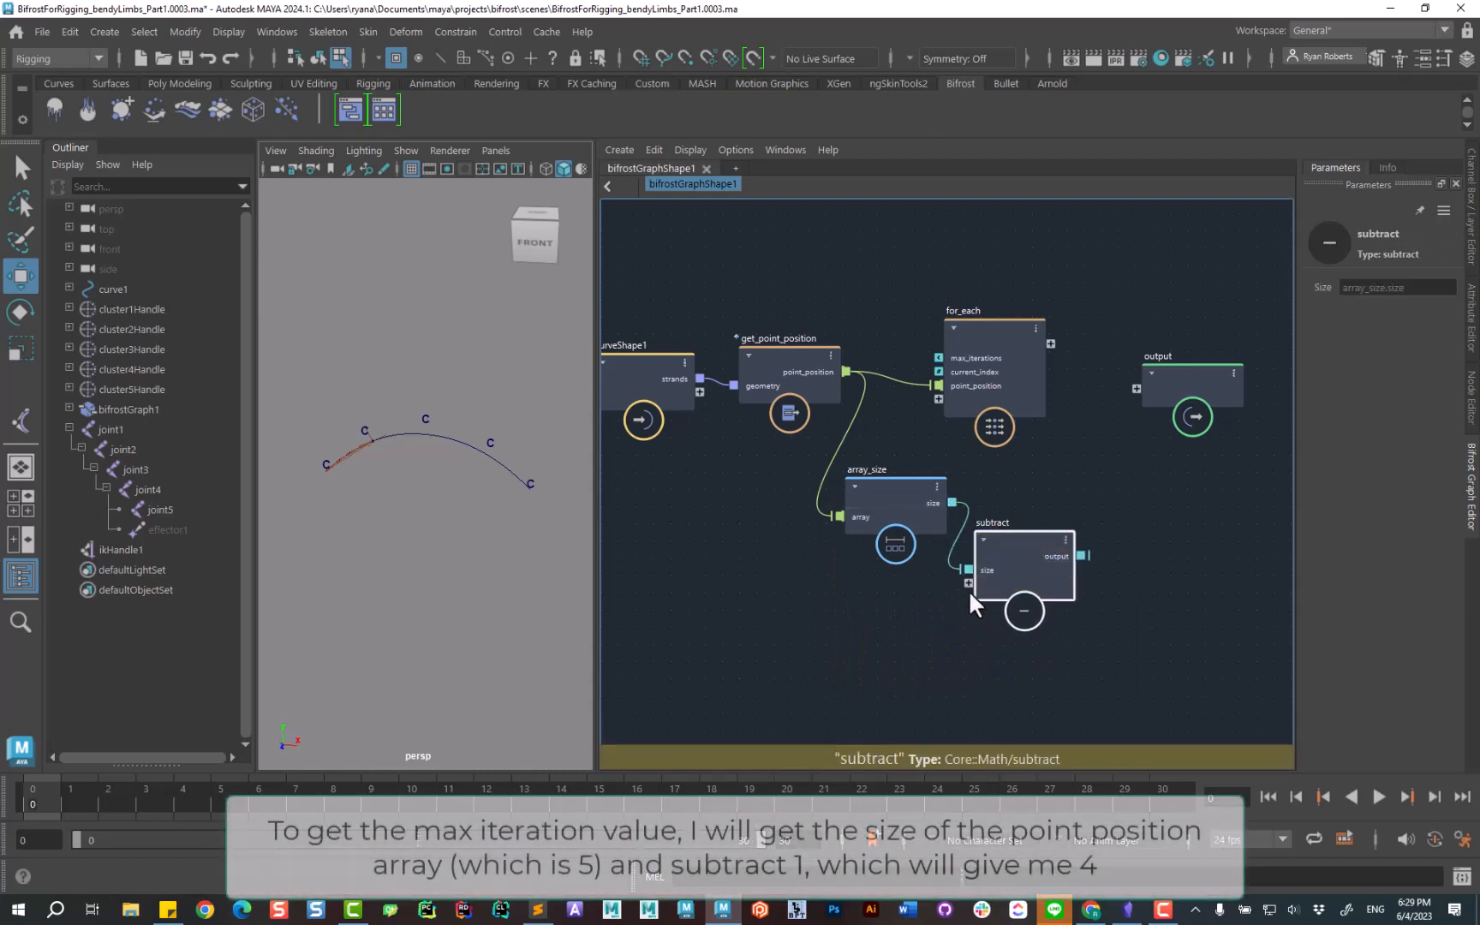
Create a value node for the subtract node's second input and set its value to 1.
right_click(969, 585)
left_click(1001, 598)
left_click_drag(885, 432, 838, 604)
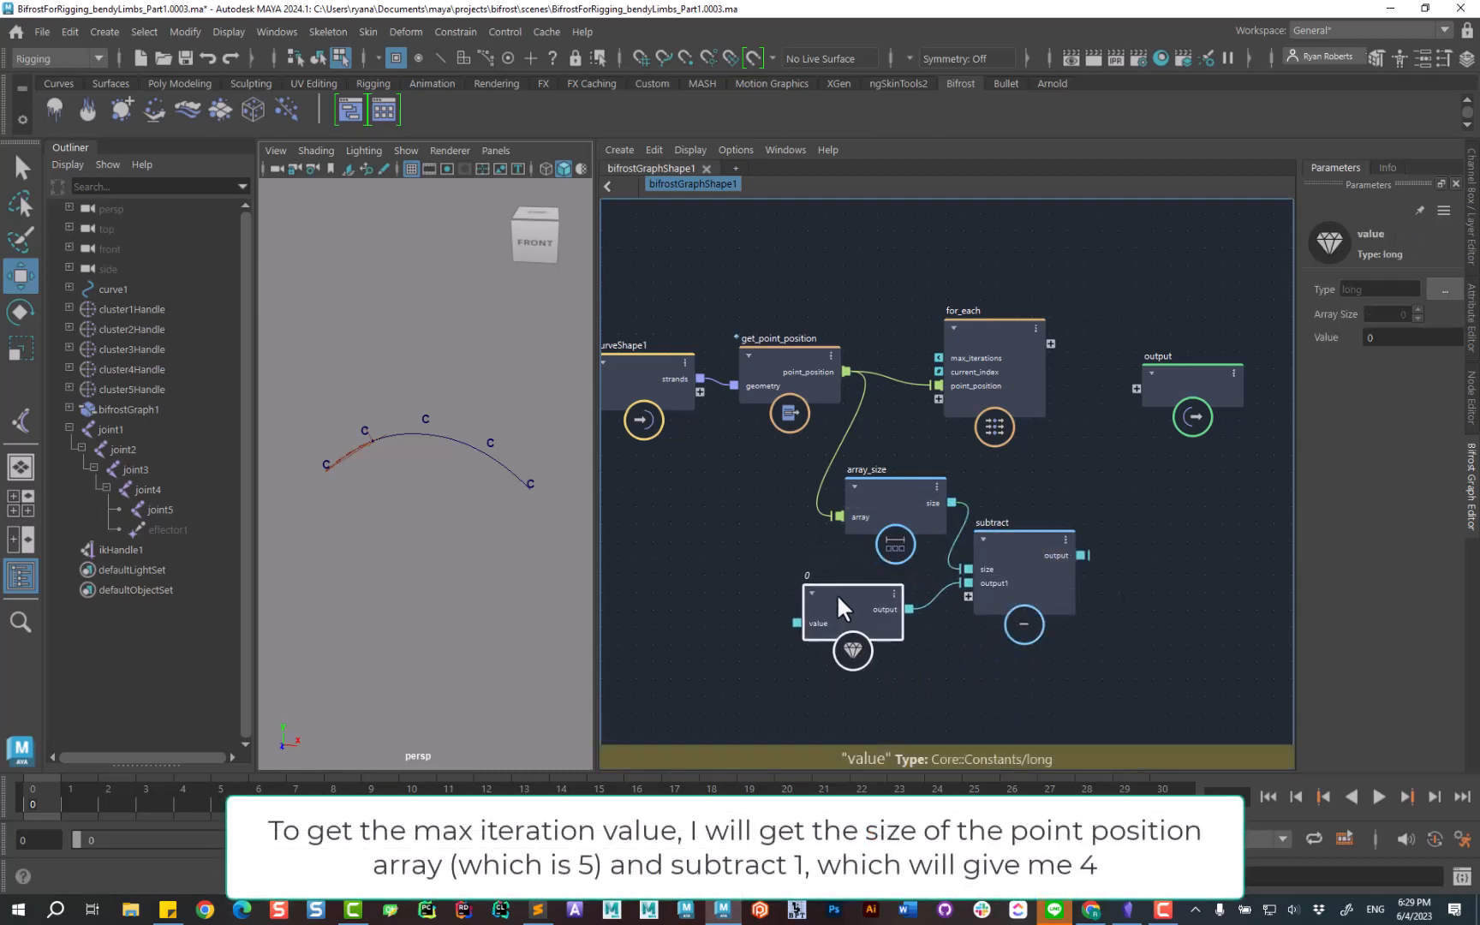
left_click(1397, 335)
type("1")
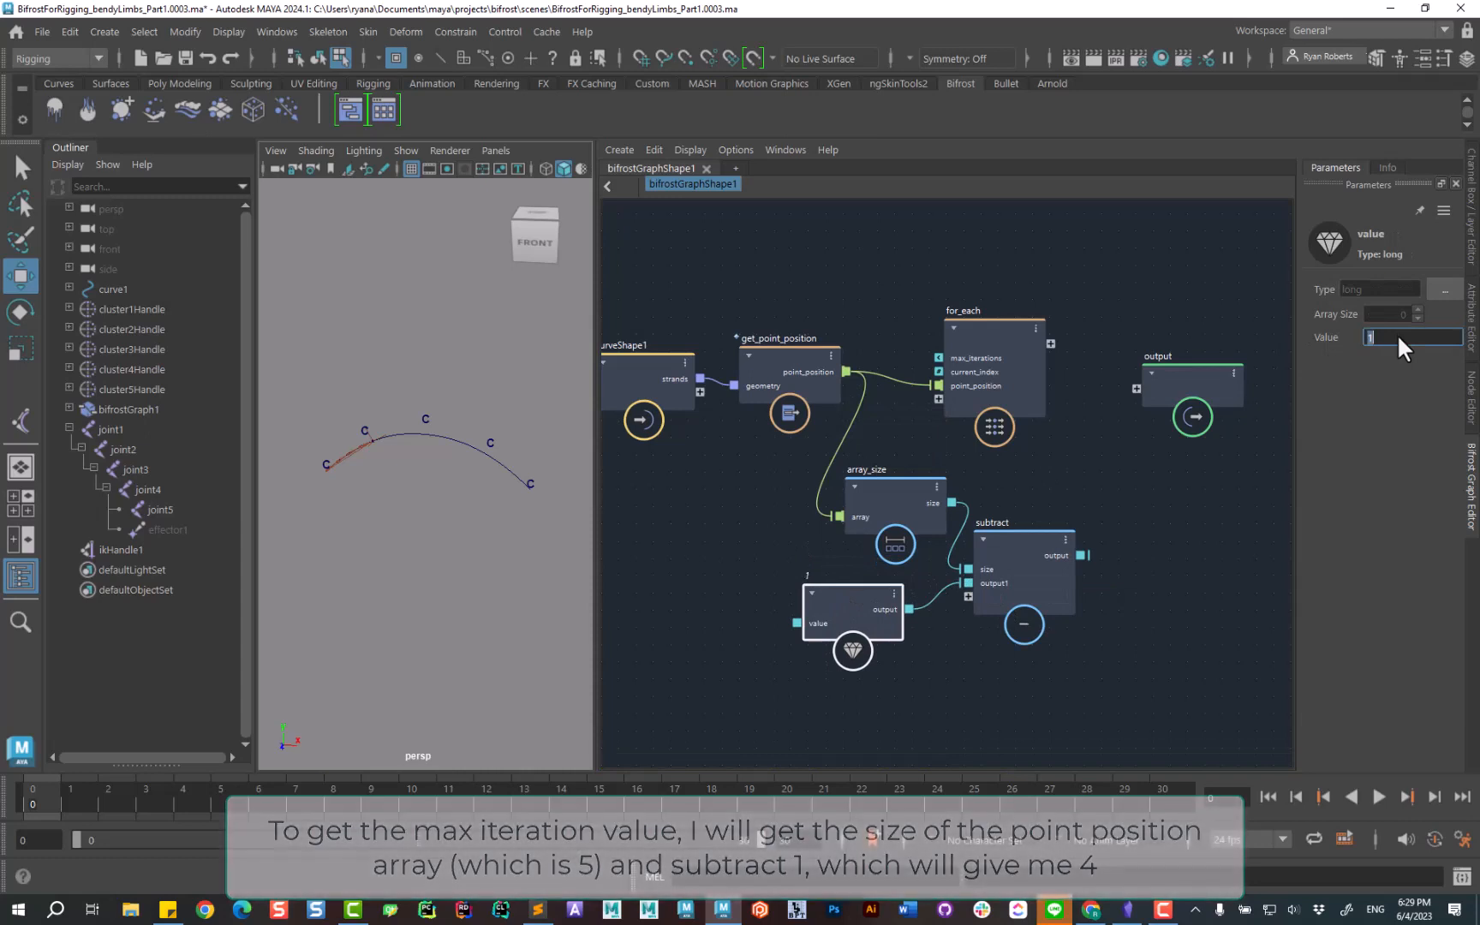
key("Return")
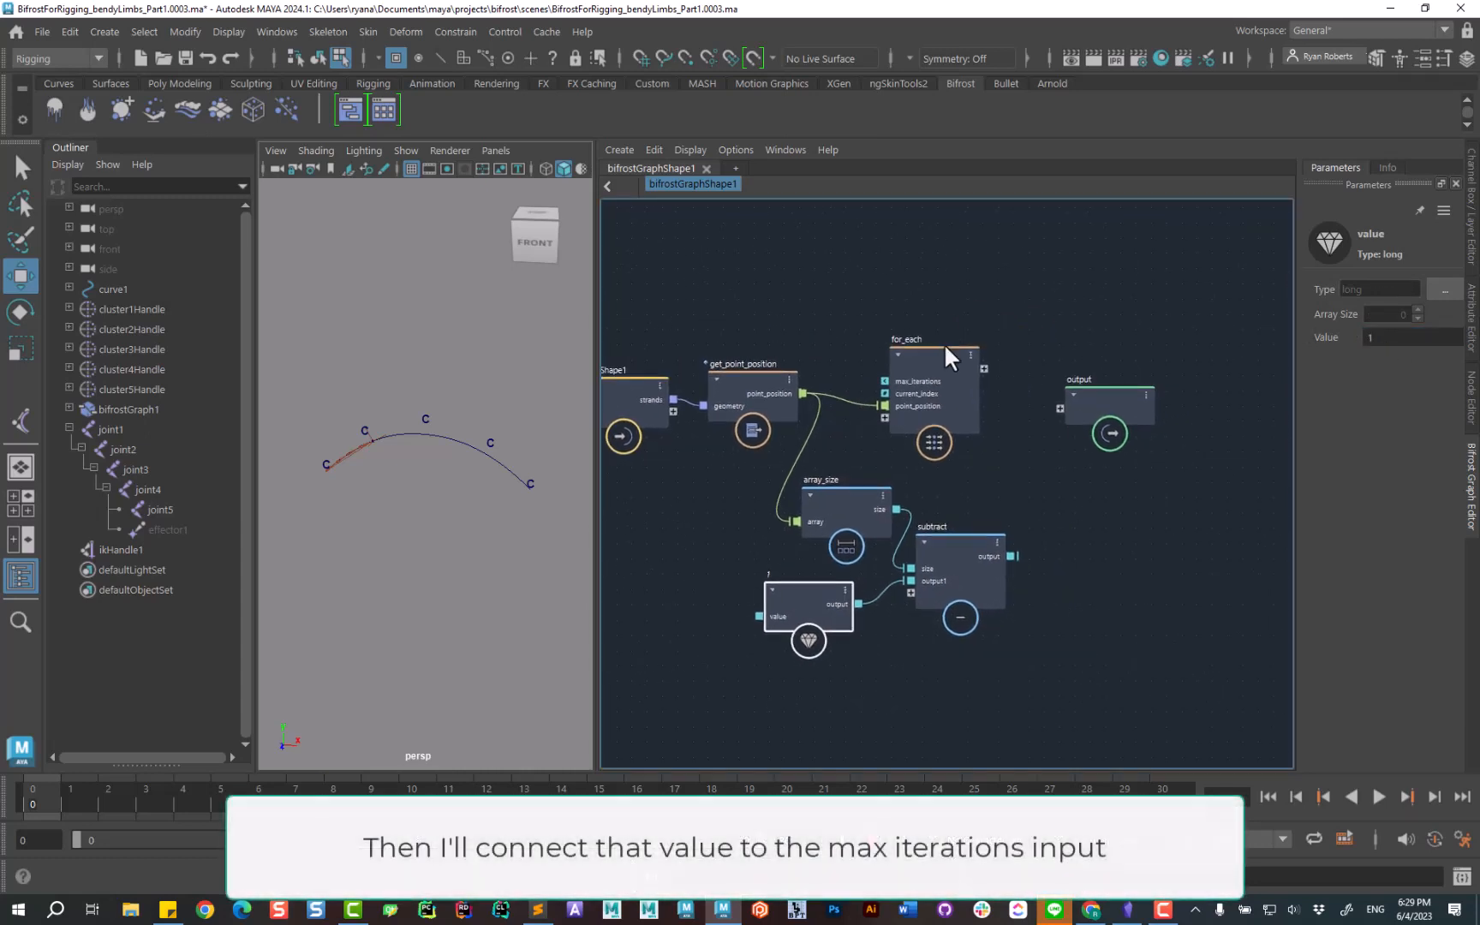
Connect the subtract output to for_each's max_iterations, and rearrange the nodes with array_size, value and subtract above the main chain.
left_click_drag(946, 347, 1027, 318)
left_click_drag(1011, 556, 982, 337)
left_click_drag(1106, 395, 1240, 402)
left_click_drag(1032, 312, 1083, 332)
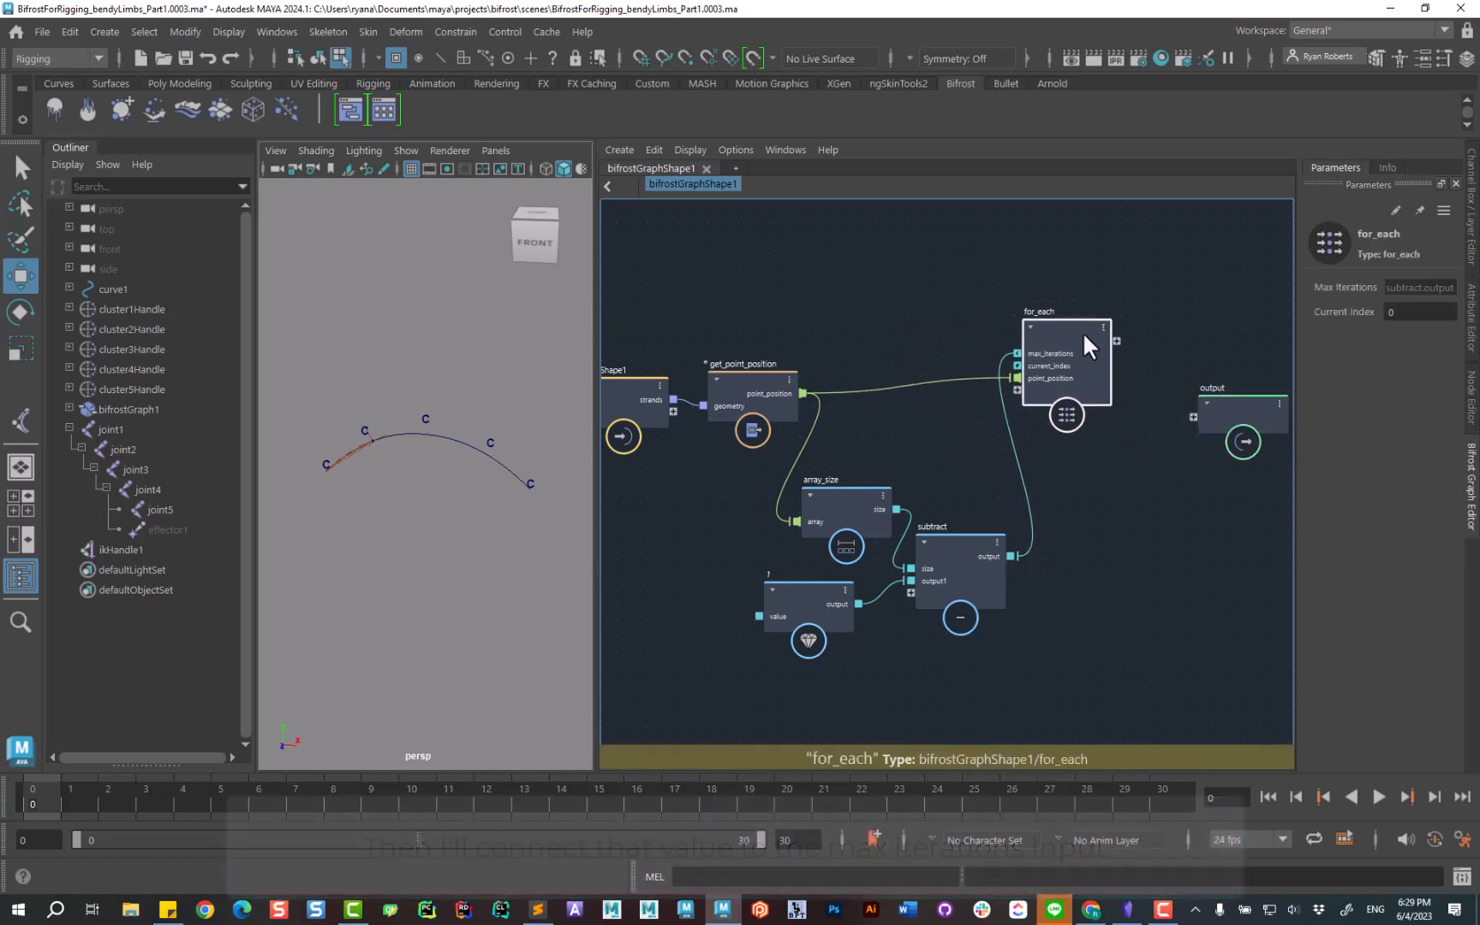
left_click_drag(787, 674, 981, 519)
left_click_drag(985, 562, 1008, 270)
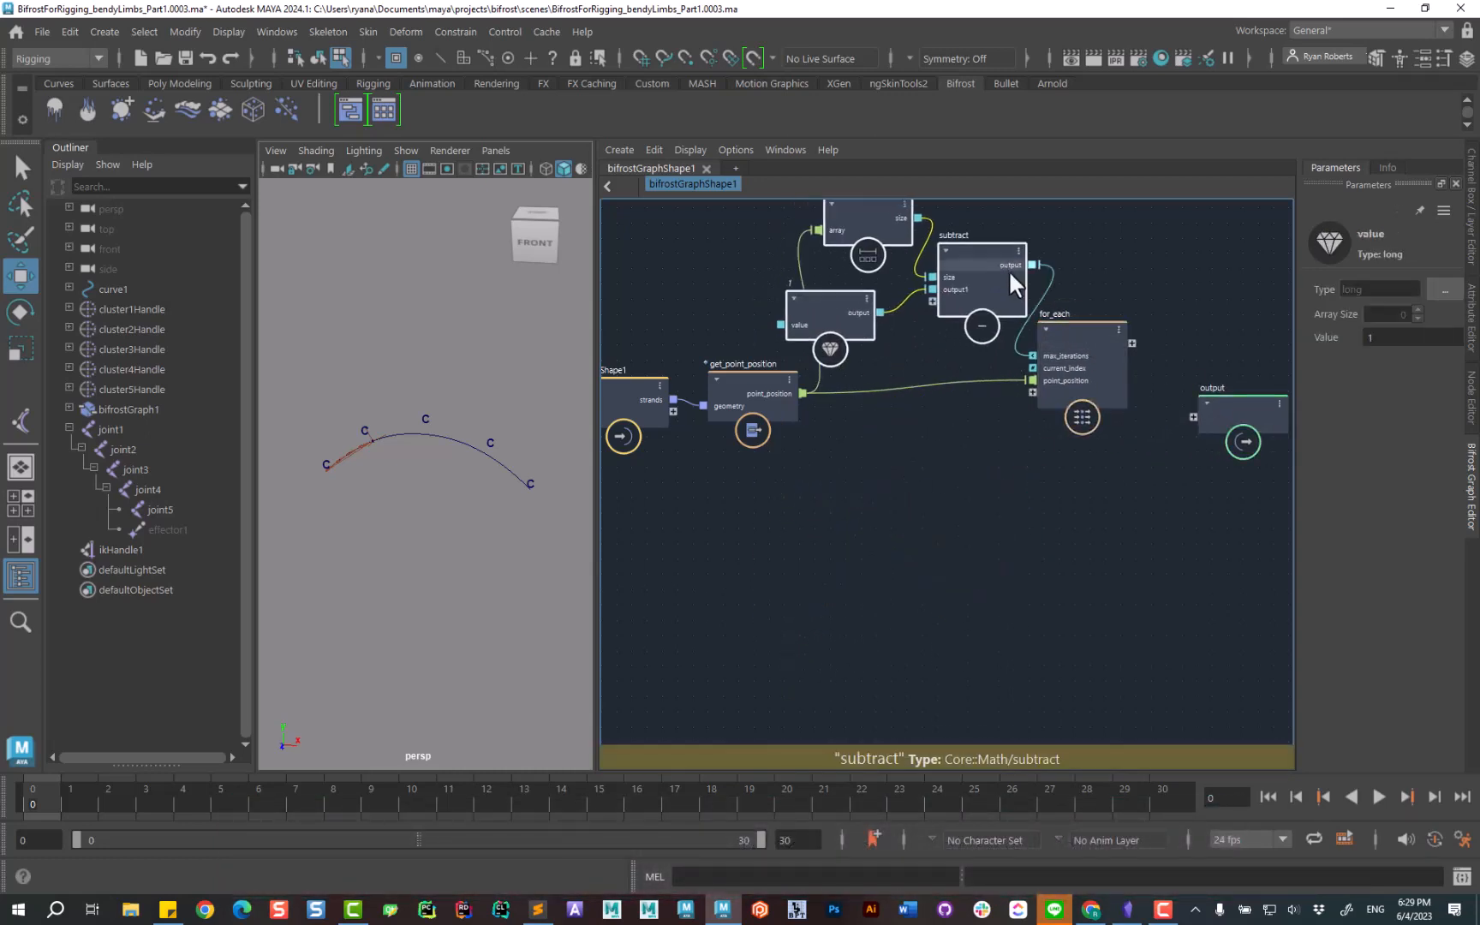
Spread out the top-level graph so array_size sits apart from subtract, with for_each and the output node farther along the chain.
middle_click_drag(956, 478, 928, 583, "alt")
left_click_drag(956, 354, 1020, 322)
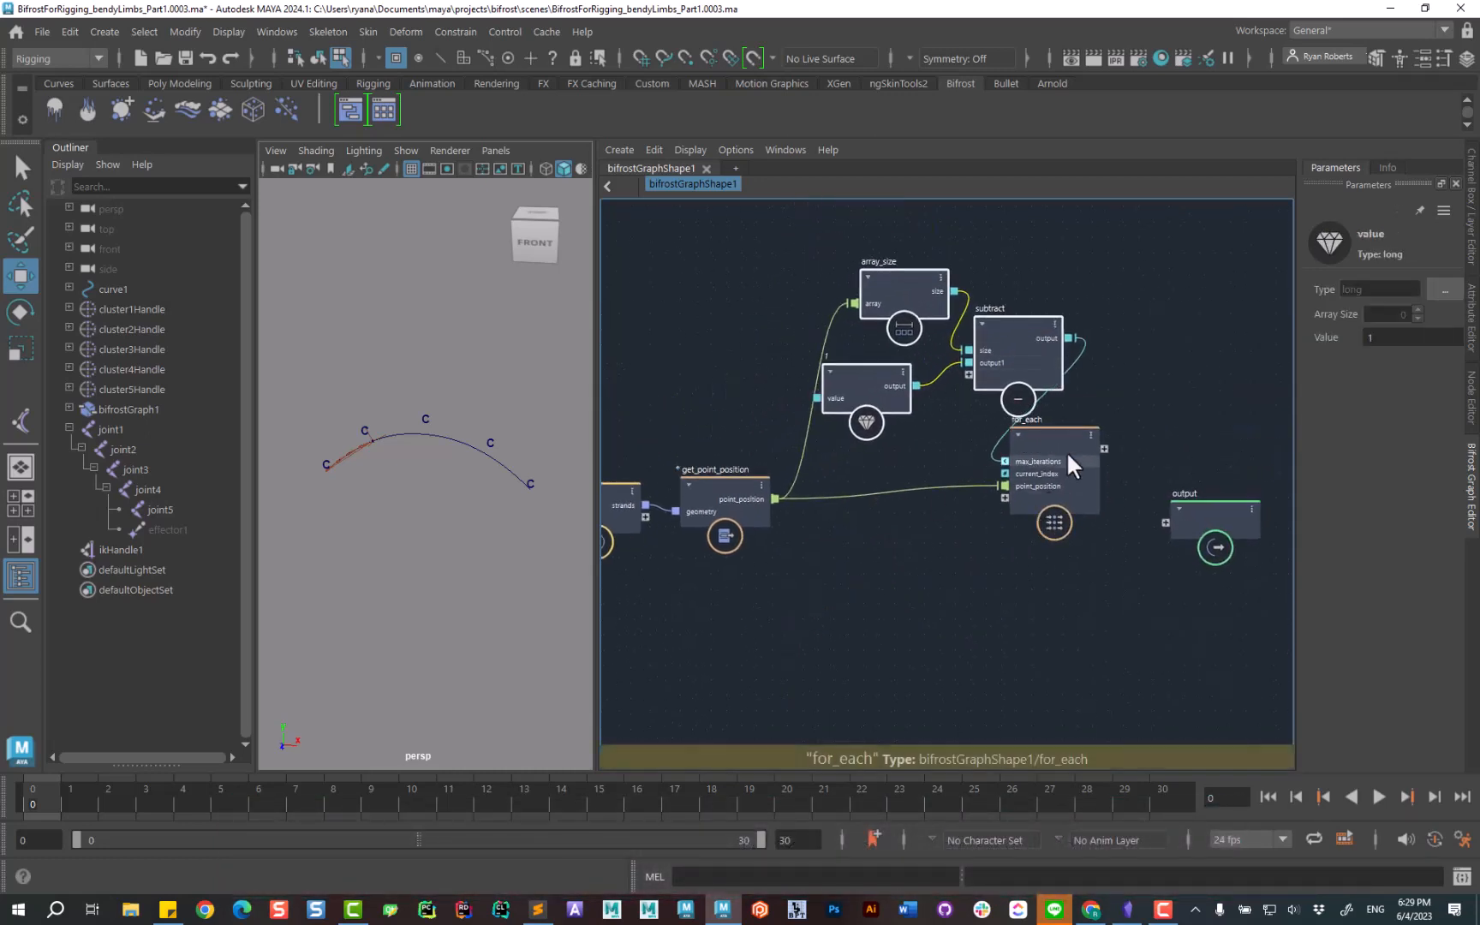
left_click_drag(1066, 450, 1207, 441)
left_click_drag(916, 277, 876, 280)
middle_click_drag(985, 456, 929, 493, "alt")
left_click_drag(1189, 564, 1345, 516)
left_click_drag(1129, 475, 1115, 499)
middle_click_drag(1129, 394, 1152, 355, "alt")
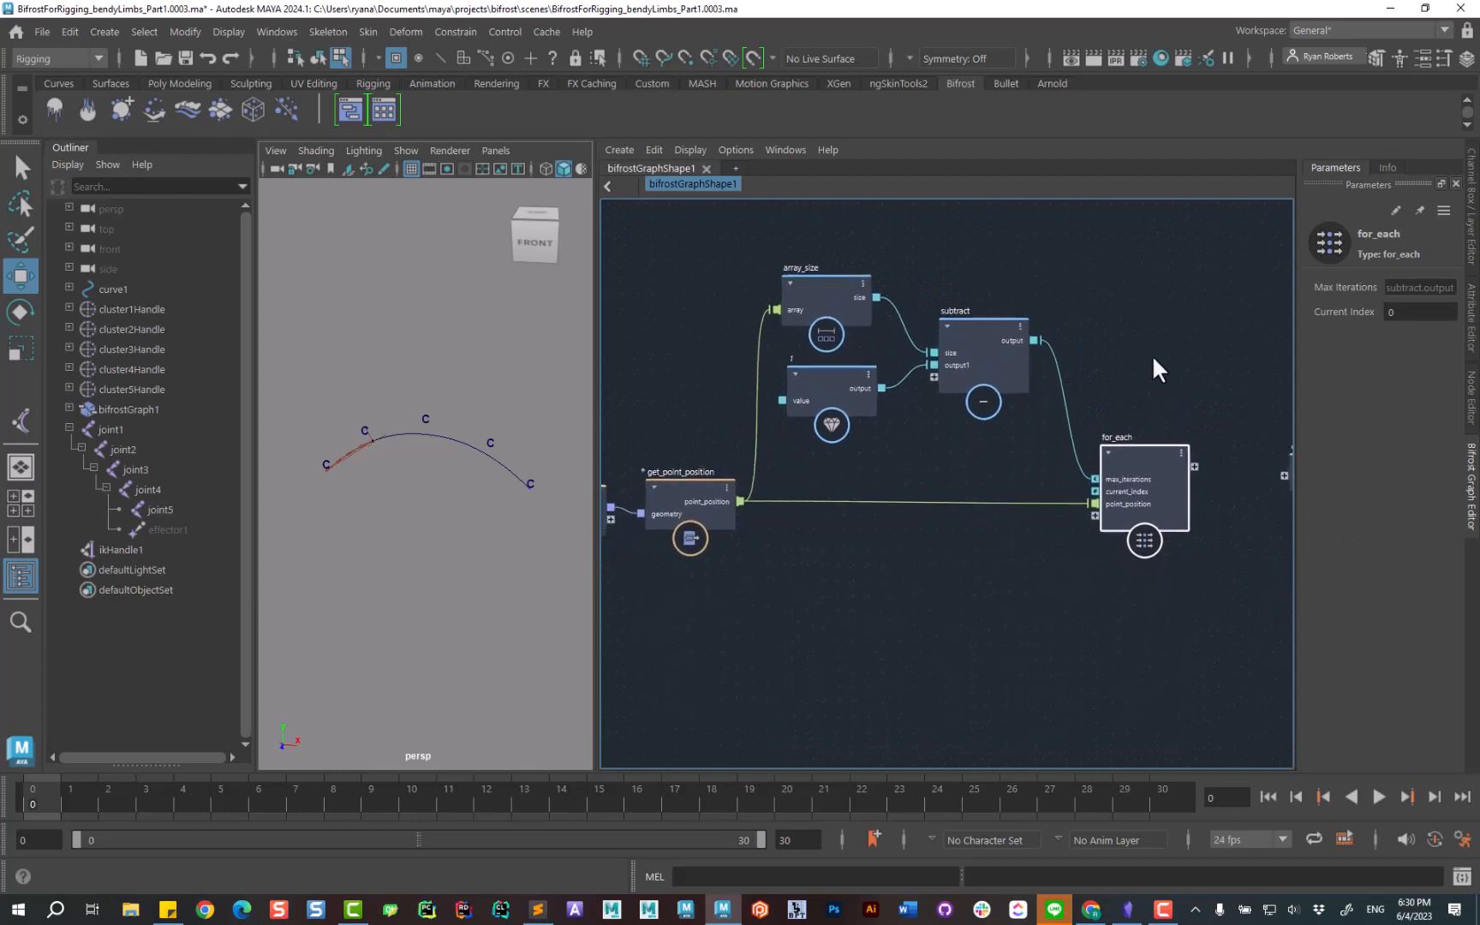
Enter the for_each compound and add two get_from_array nodes, one below the other, between its input and output.
double_click(1146, 463)
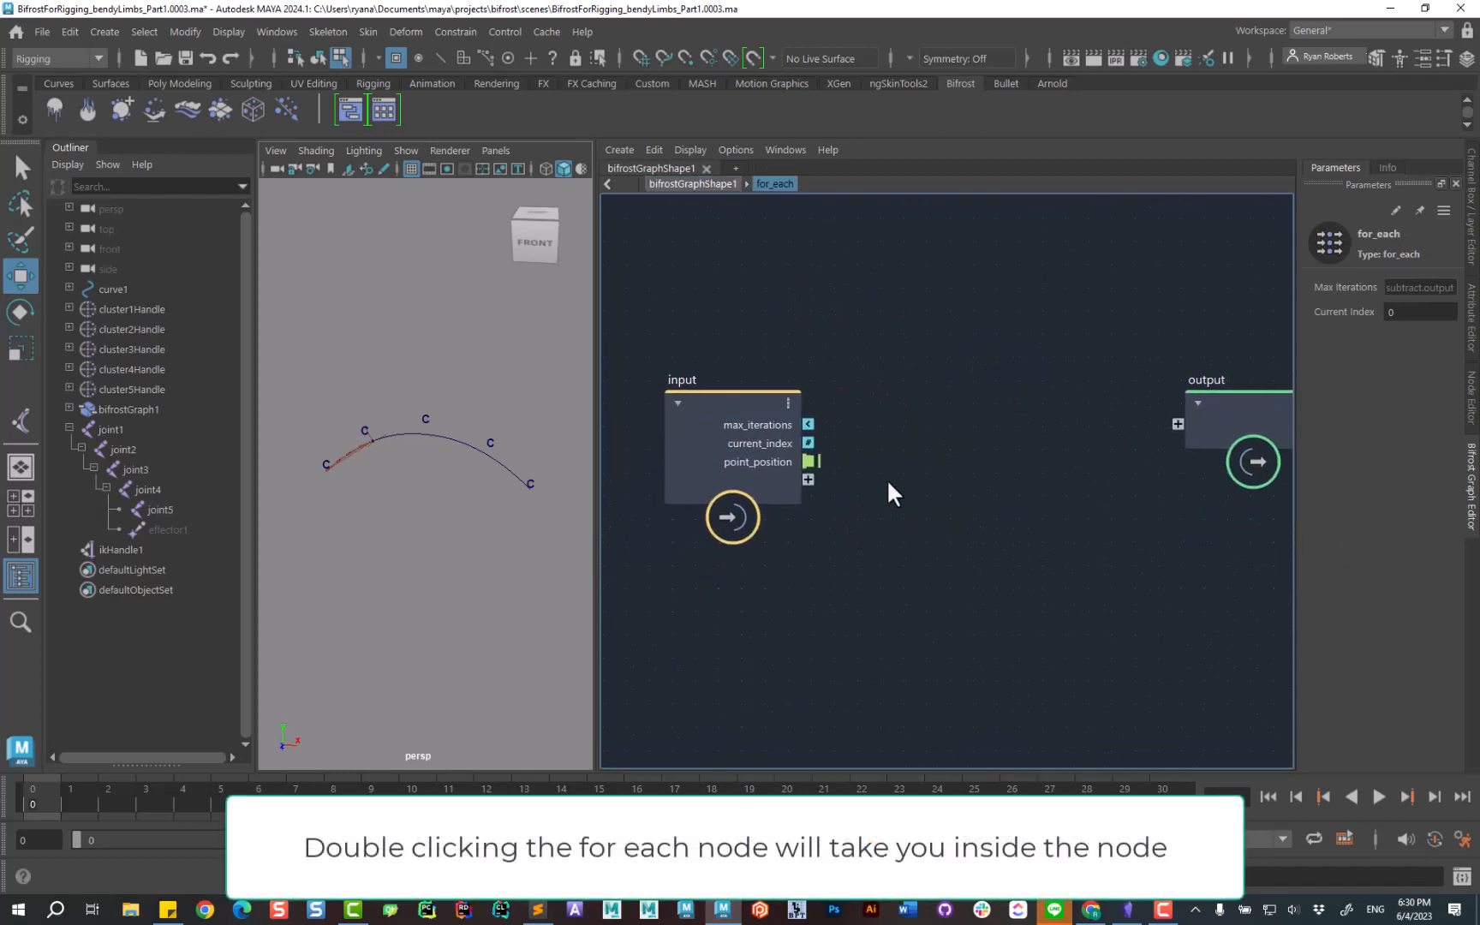
key("Tab")
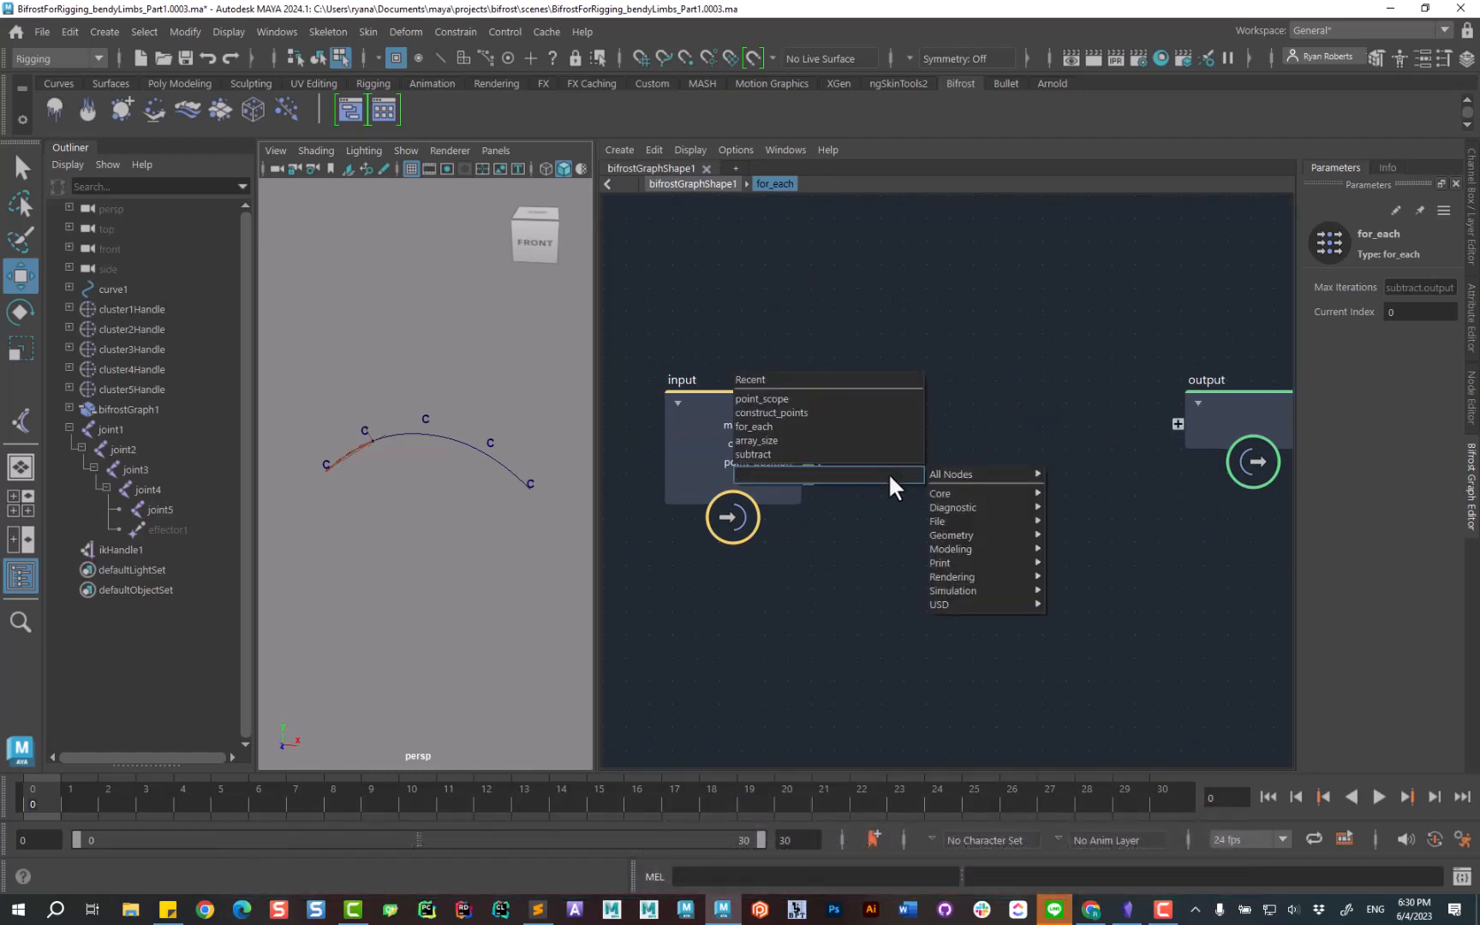
type("get_fro")
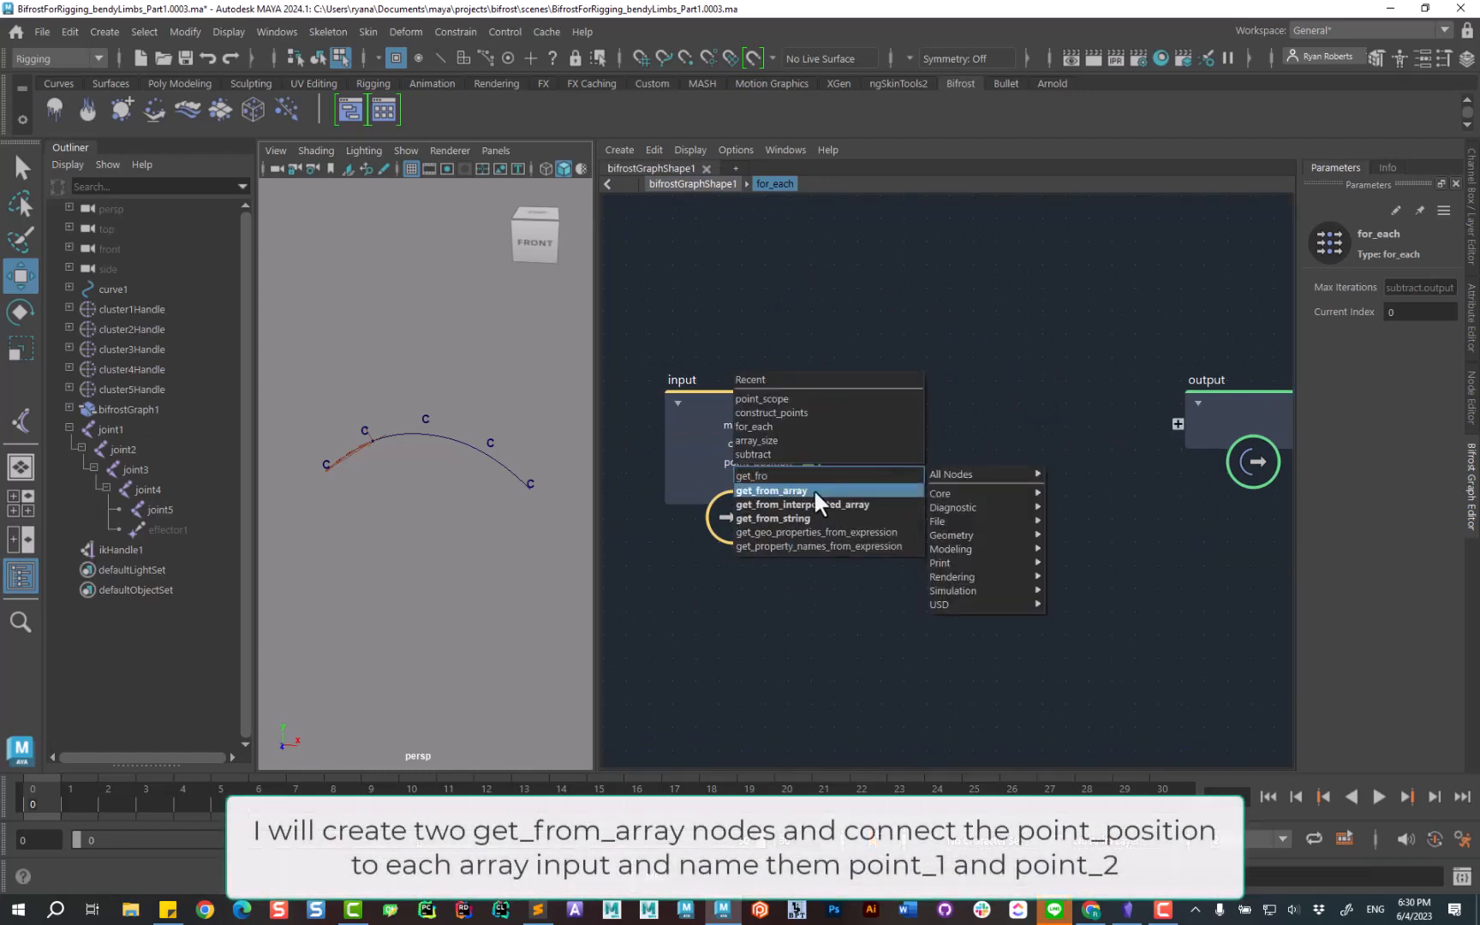
left_click(771, 518)
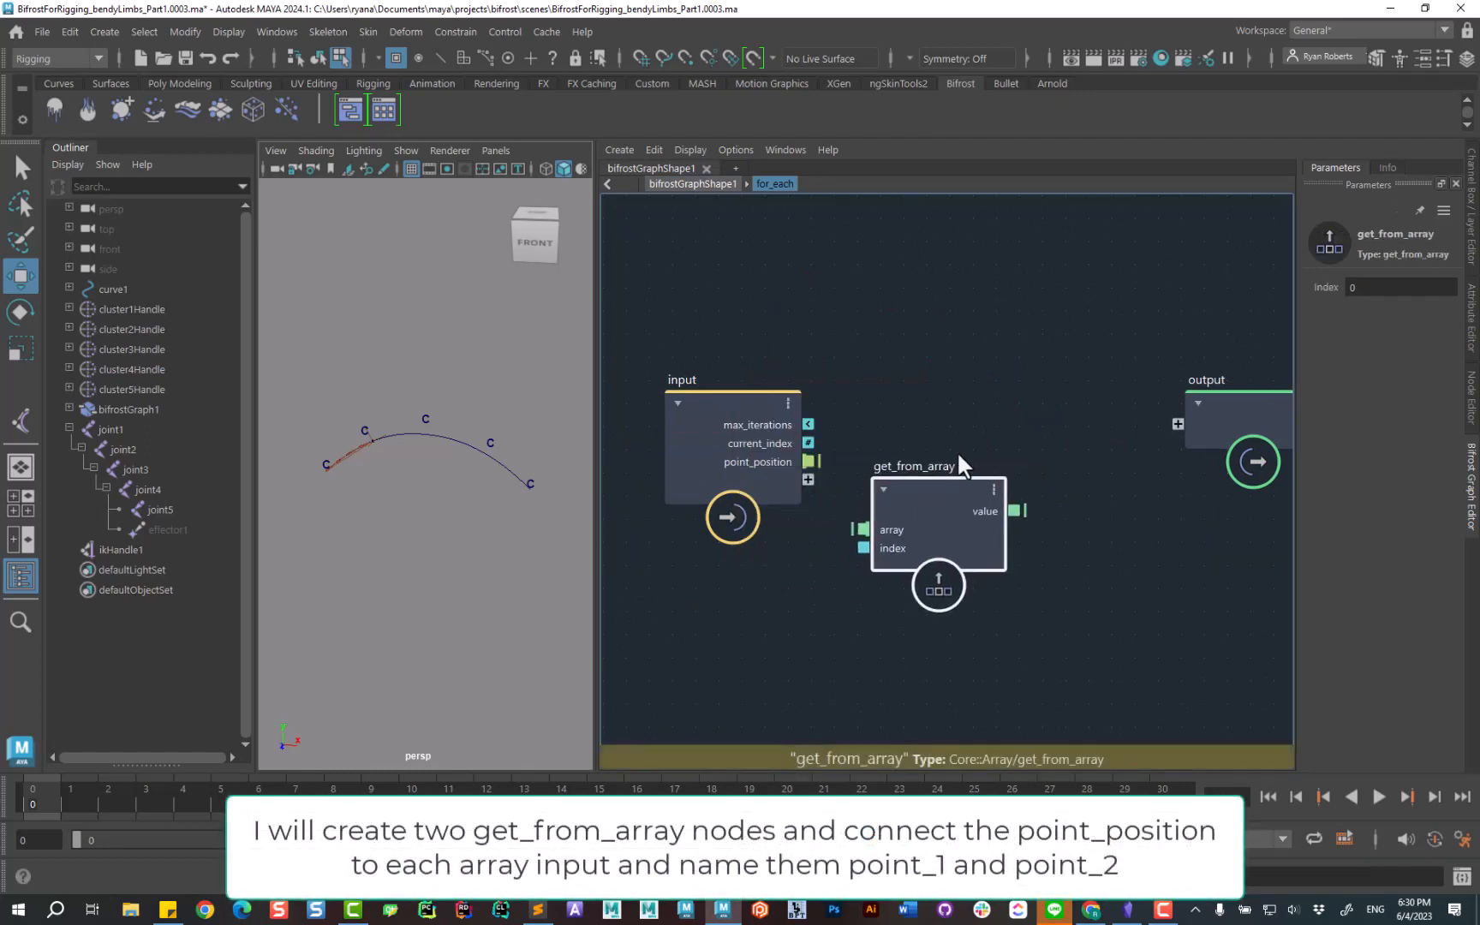
left_click_drag(934, 483, 970, 395)
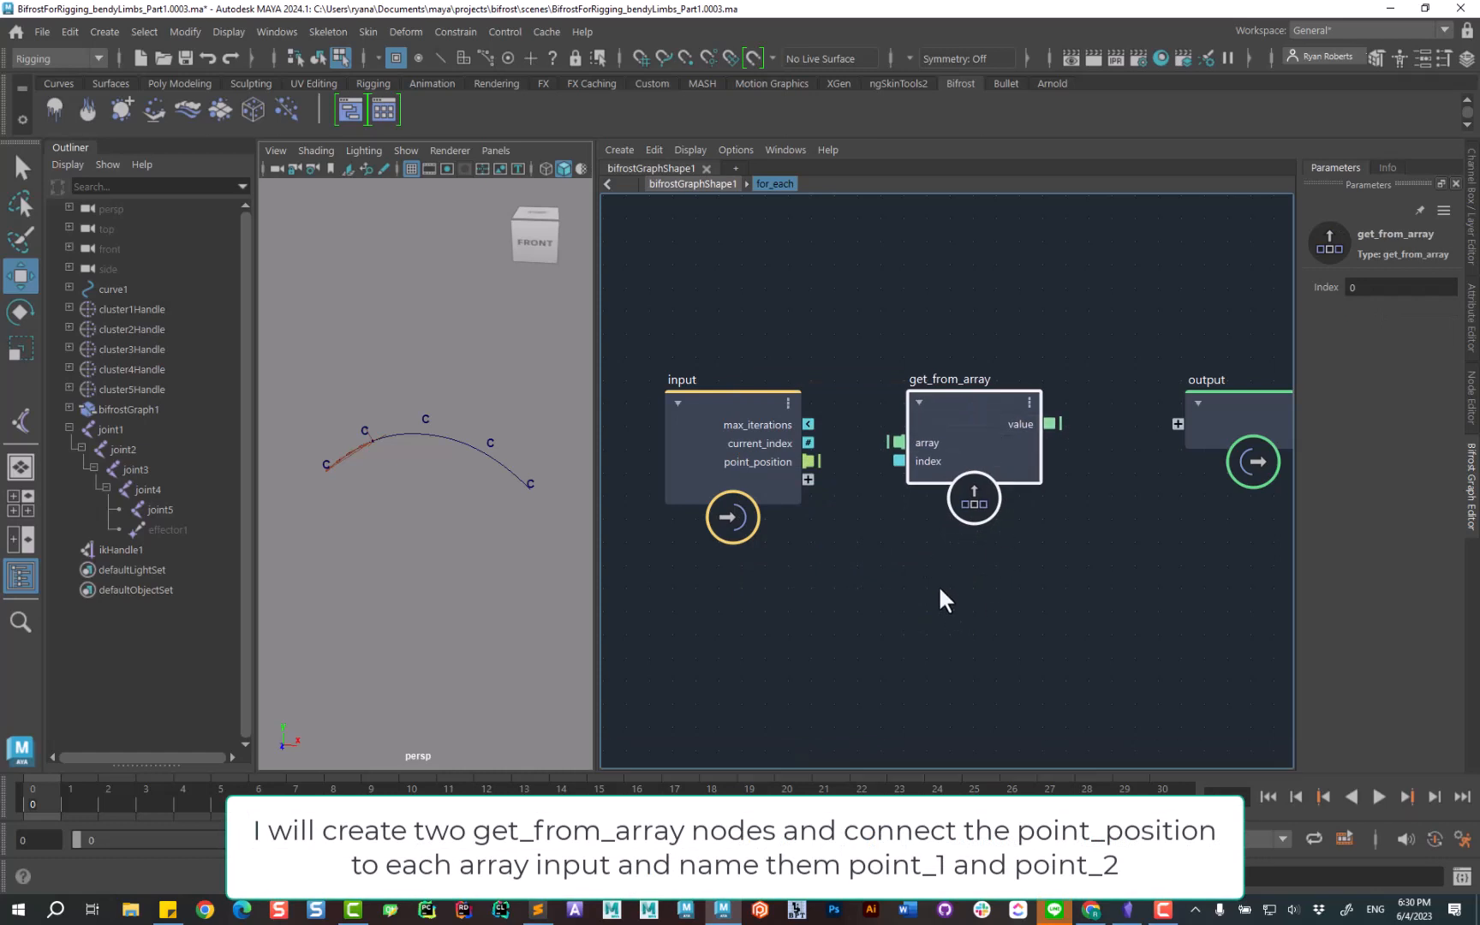
key("ctrl+v")
left_click_drag(941, 624, 975, 598)
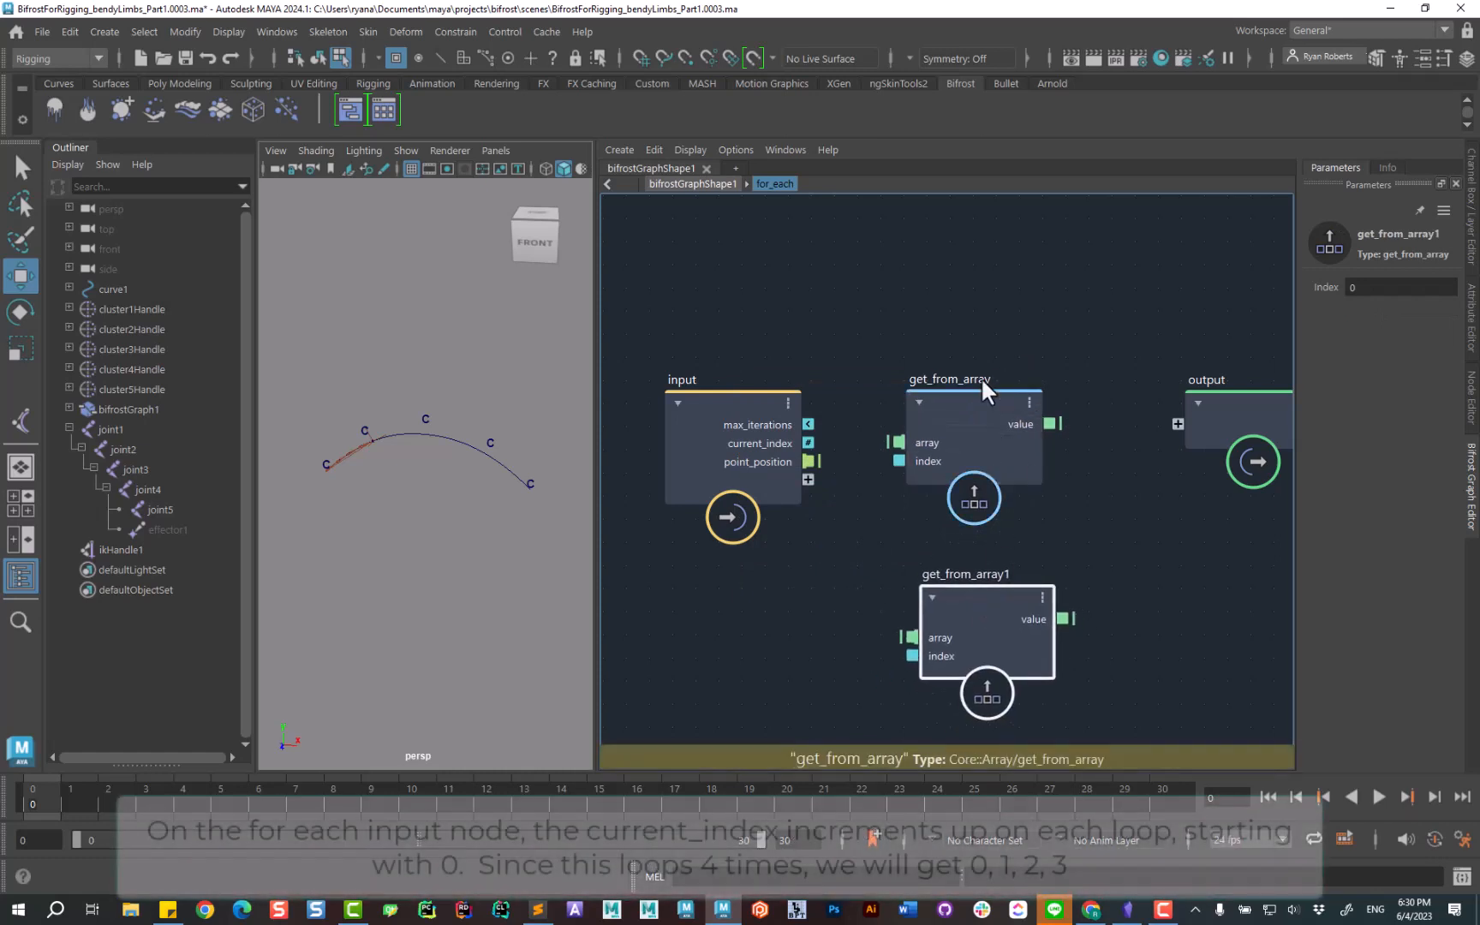
Rename the upper get_from_array node point_1 and the lower one point_2.
double_click(981, 377)
type("point")
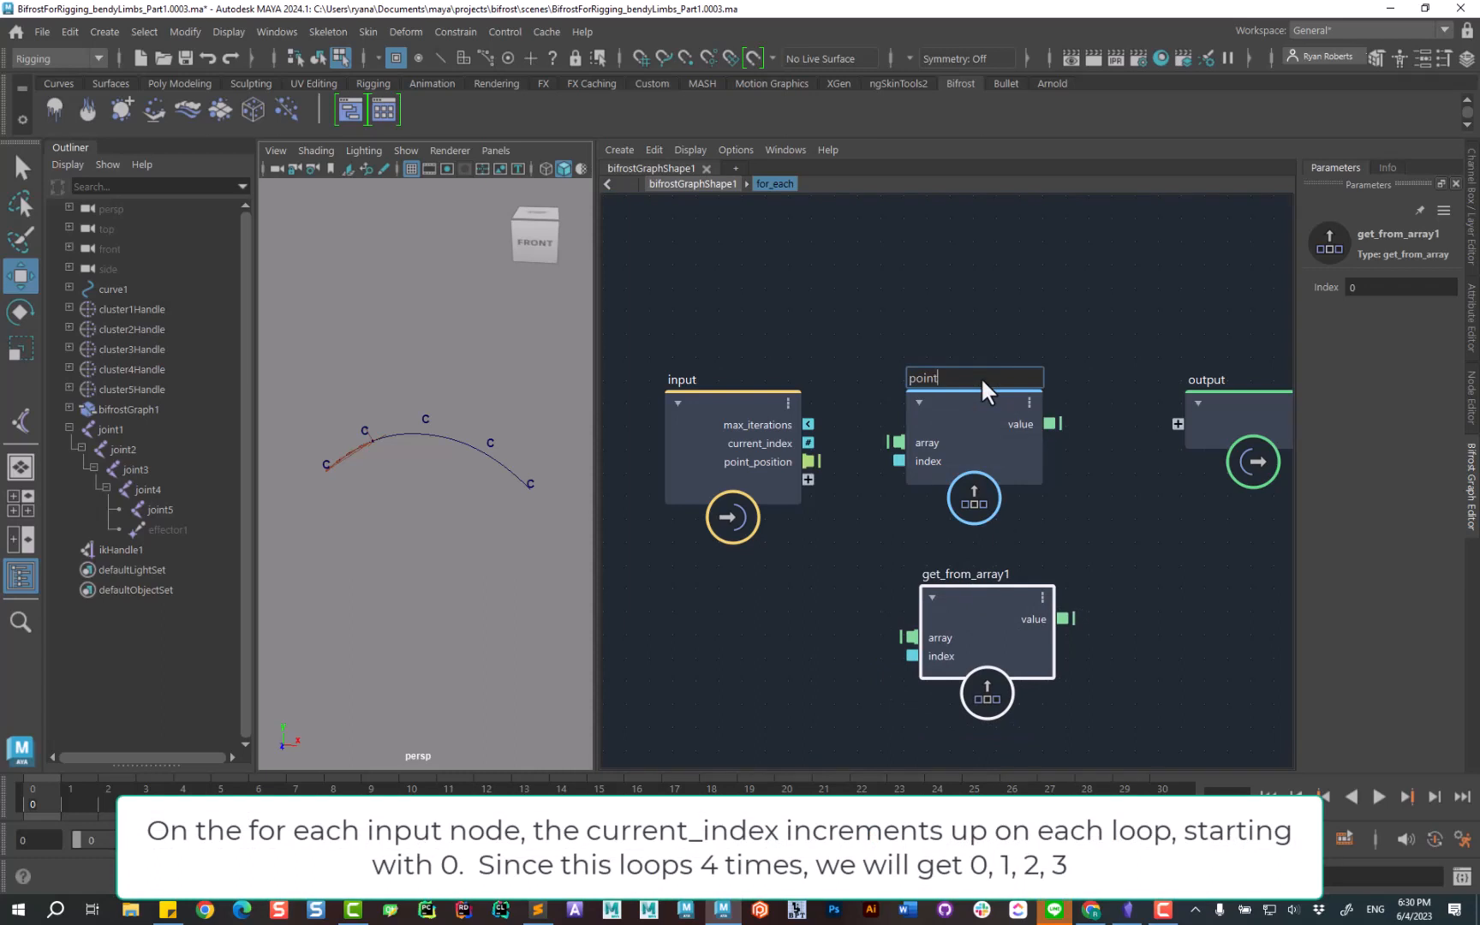
type("_1")
key("Return")
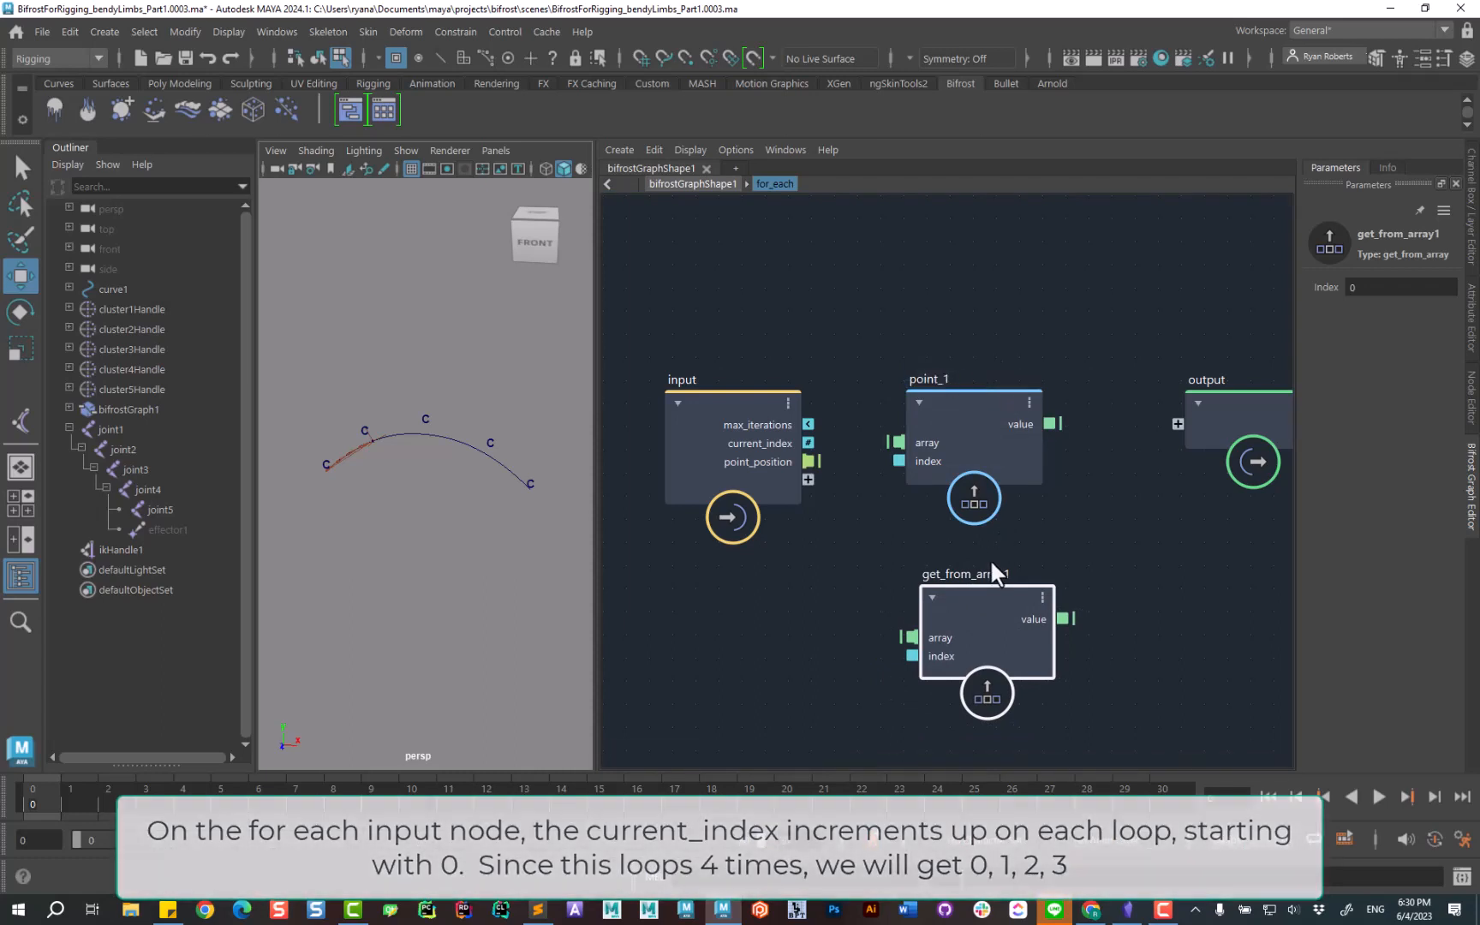
double_click(988, 571)
type("point_2")
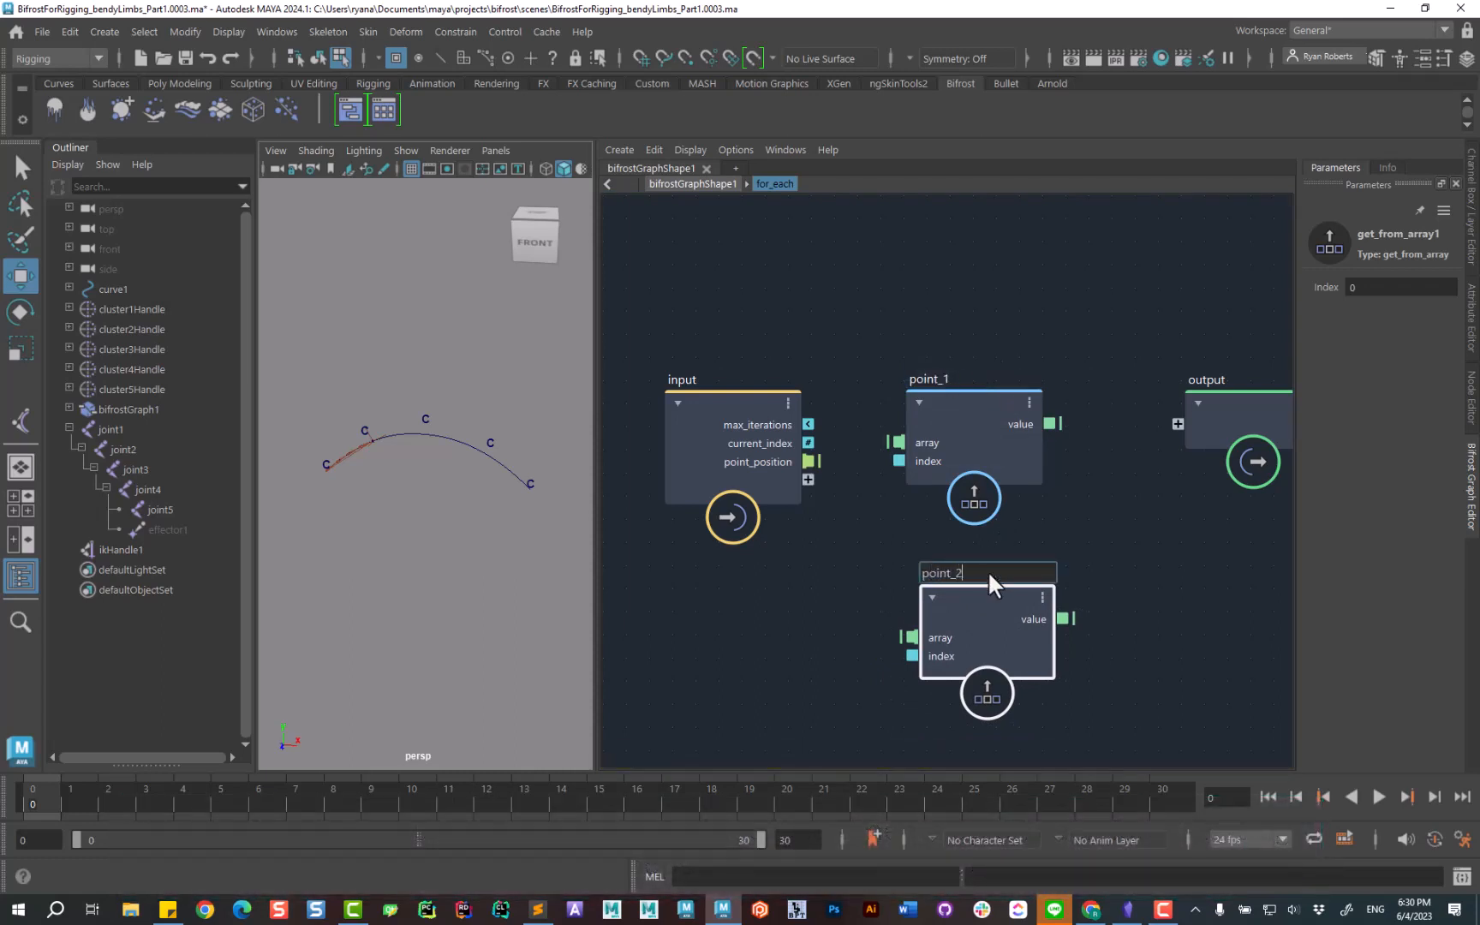
key("Return")
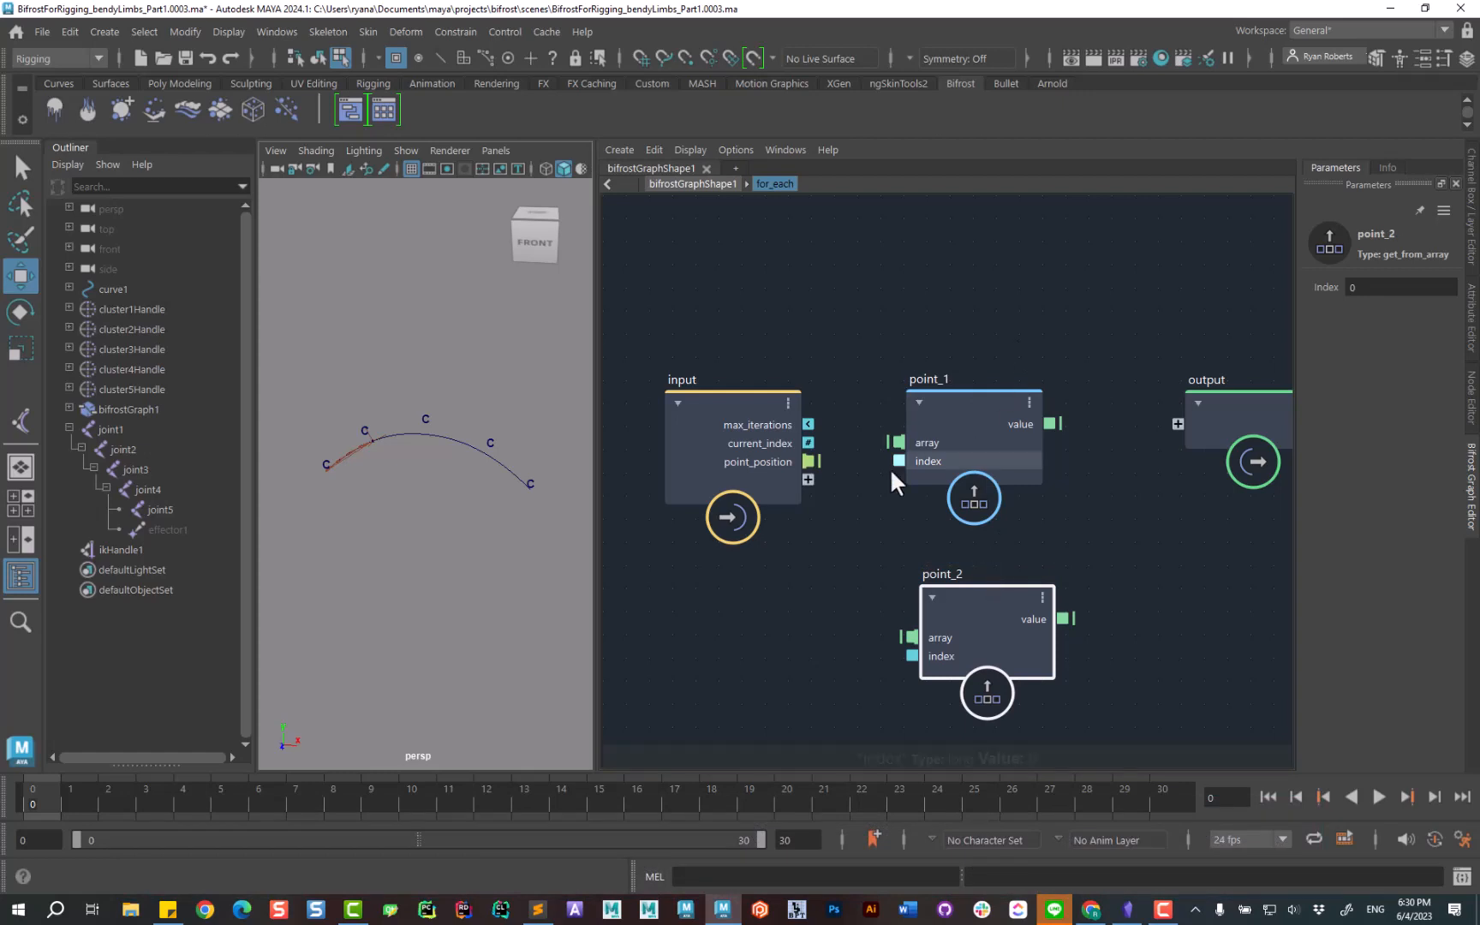
Connect point_position to the array inputs of point_1 and point_2, and current_index to point_1's index.
left_click_drag(808, 463, 911, 637)
left_click_drag(808, 443, 899, 461)
Create an add node below point_2 and connect current_index as its first input.
middle_click_drag(1071, 569, 1071, 462, "alt")
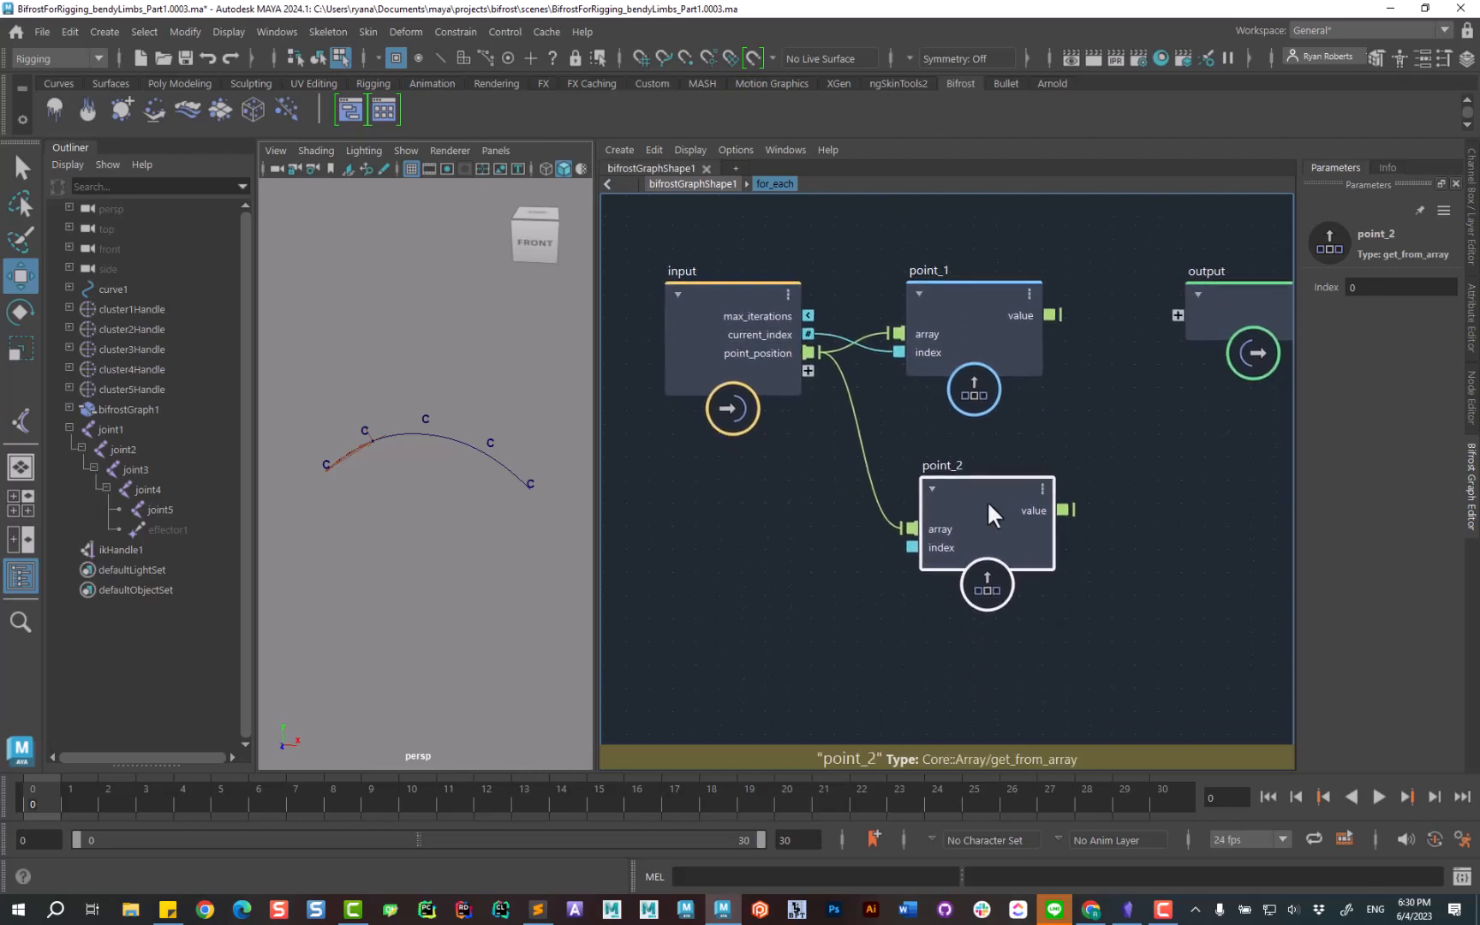
left_click(807, 570)
key("Tab")
type("add")
left_click(678, 583)
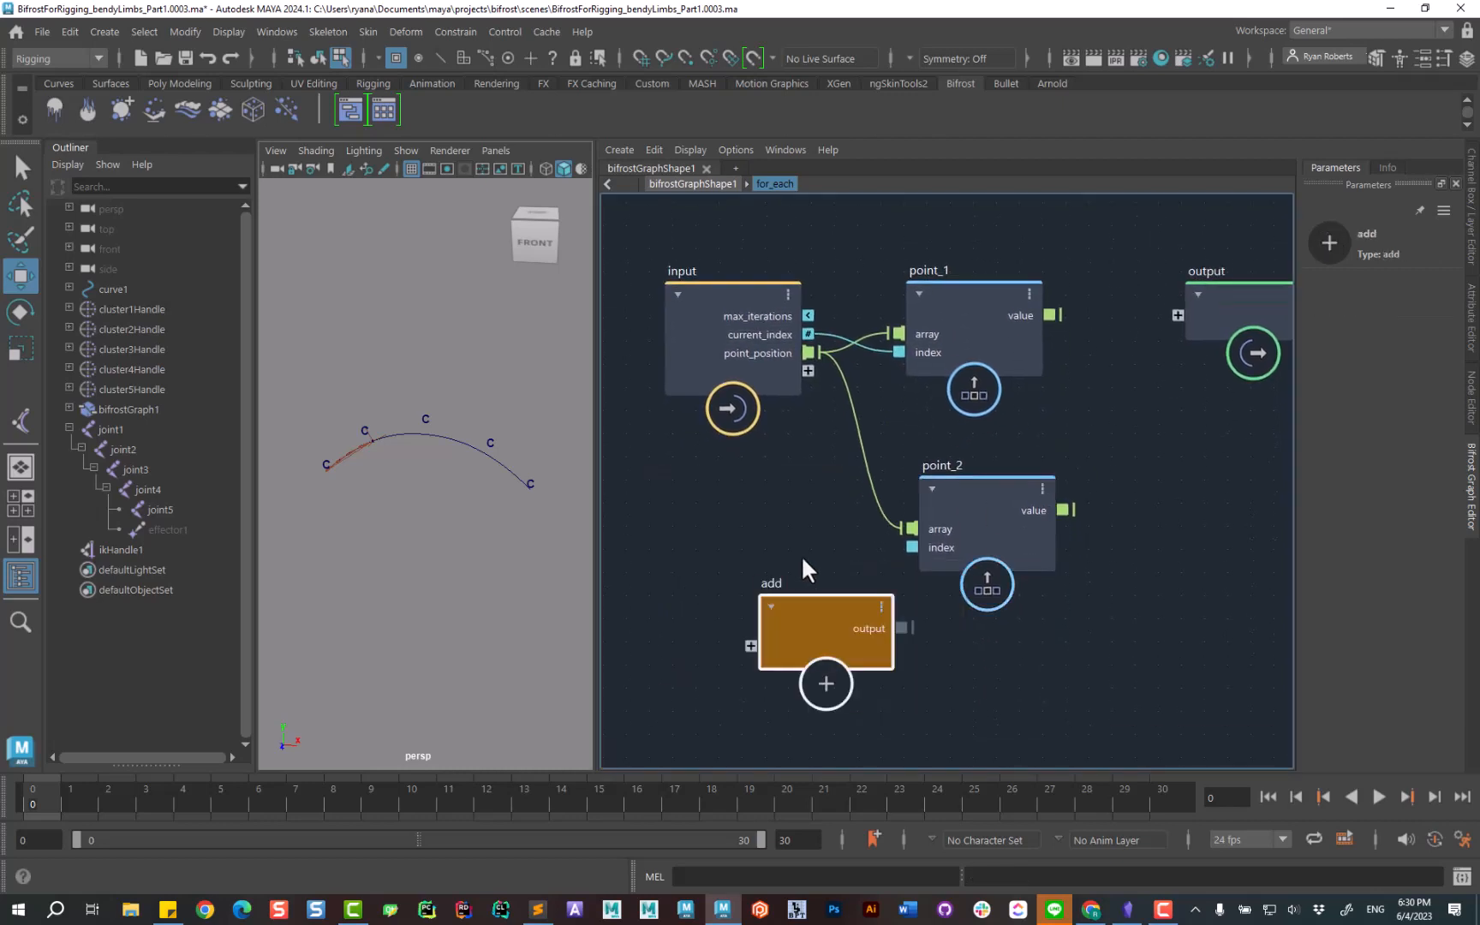
left_click_drag(808, 334, 751, 646)
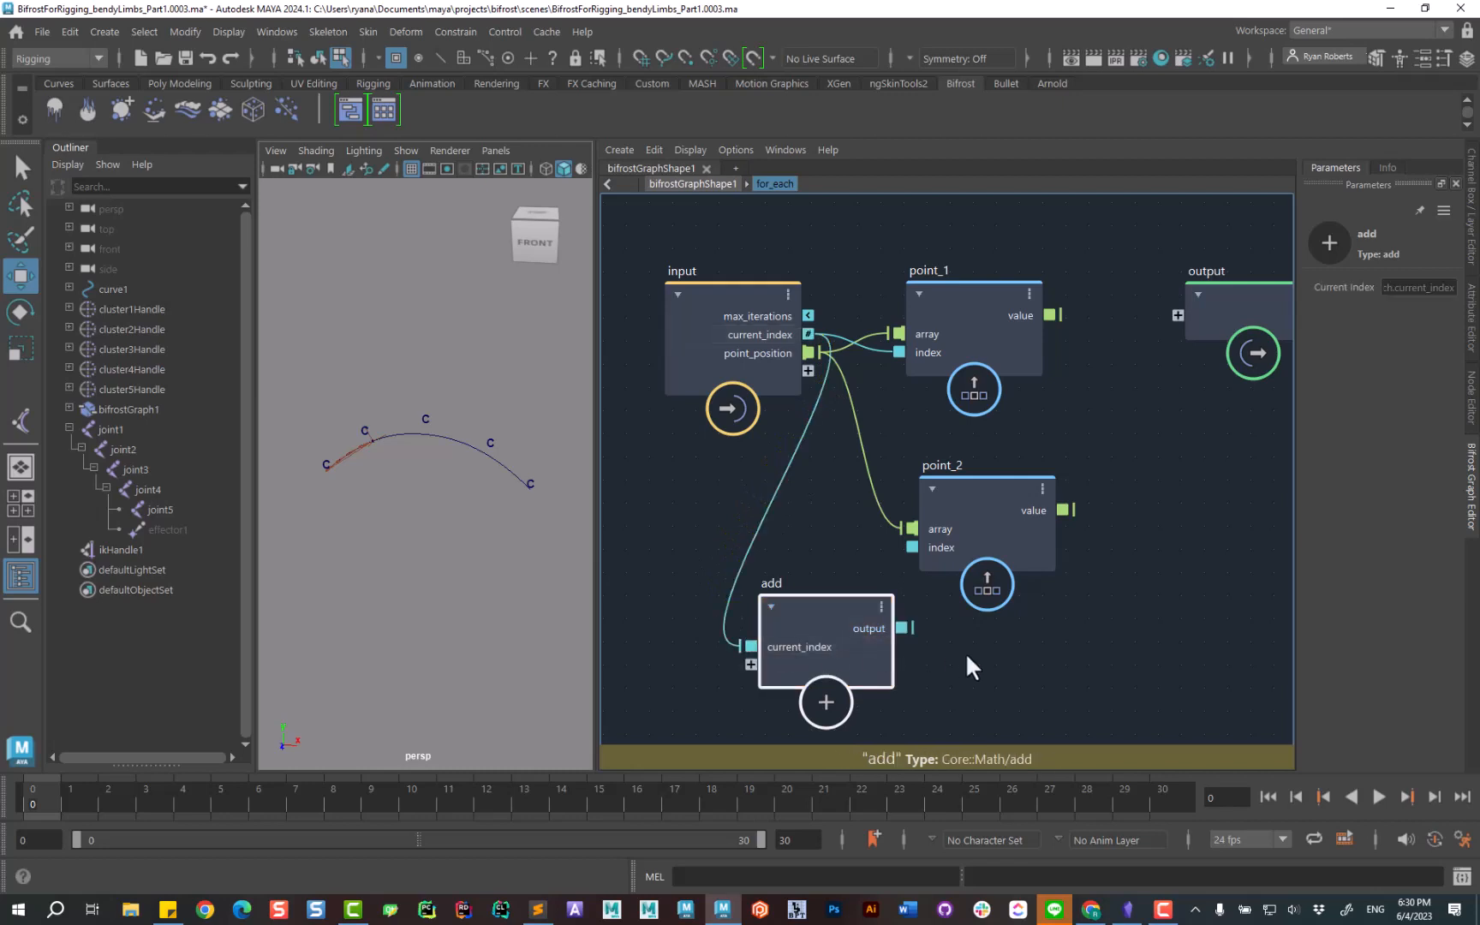
Create a value node set to 1 for the add node's second input, and connect the add output to point_2's index.
middle_click_drag(864, 666, 889, 553, "alt")
right_click(776, 553)
left_click(815, 567)
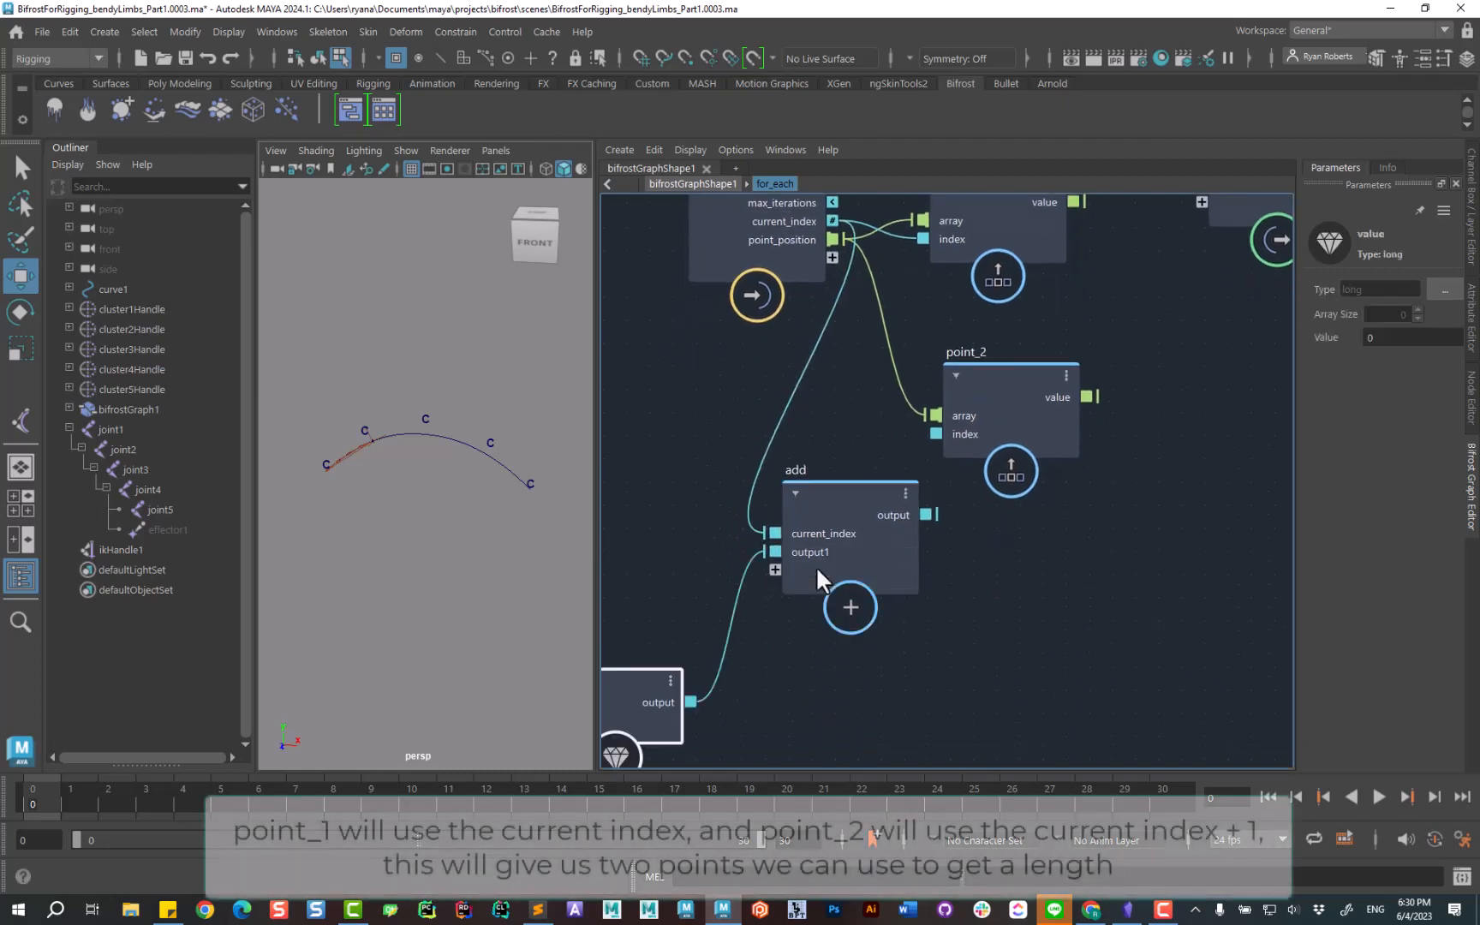
left_click(1384, 337)
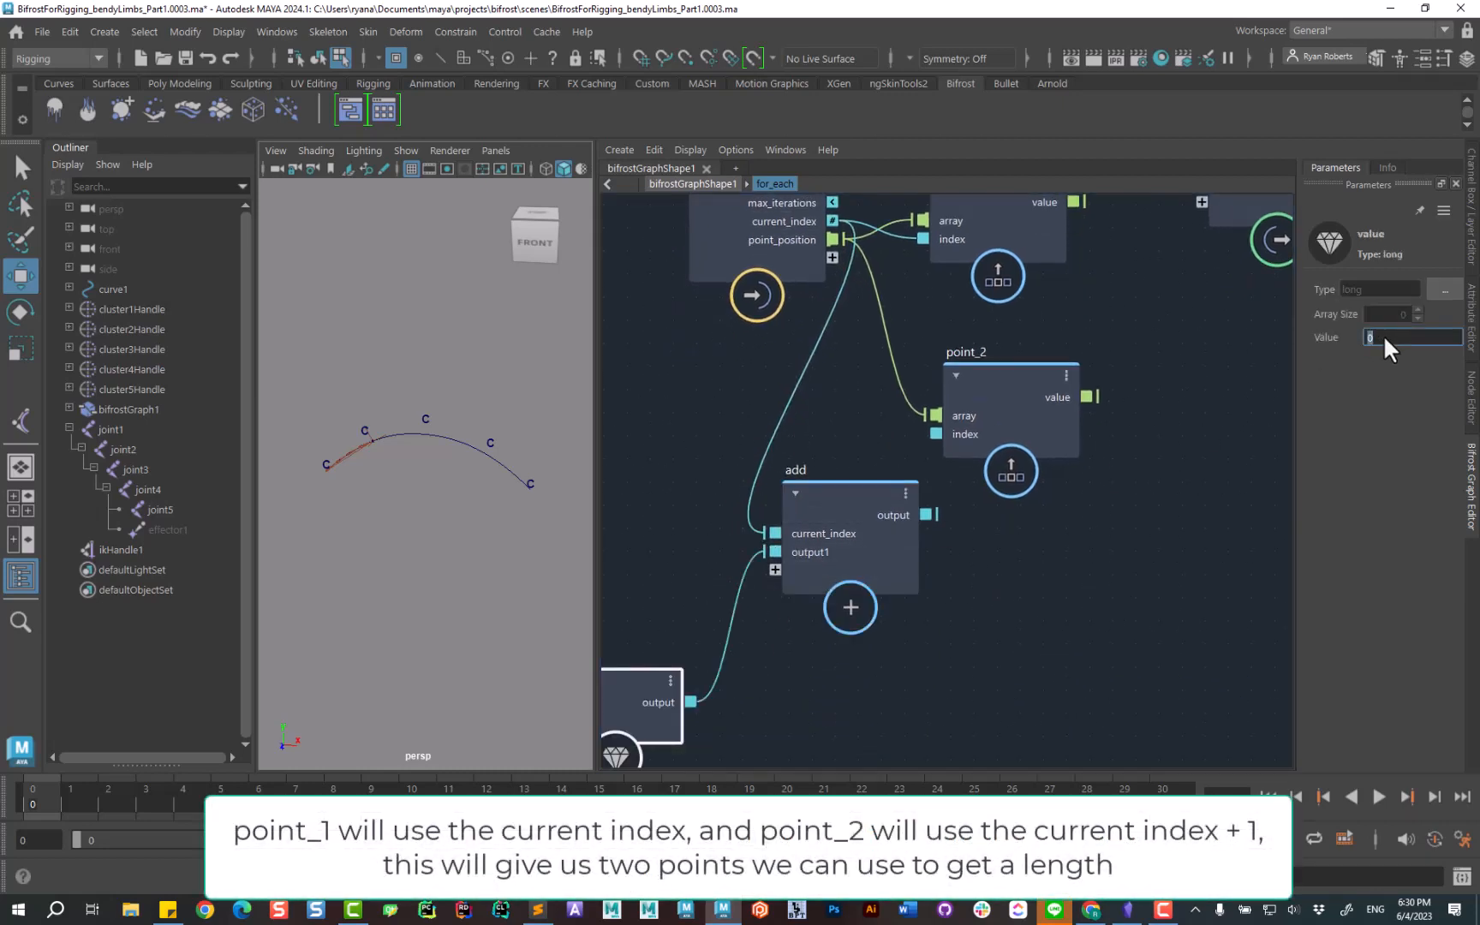
left_click_drag(925, 514, 936, 434)
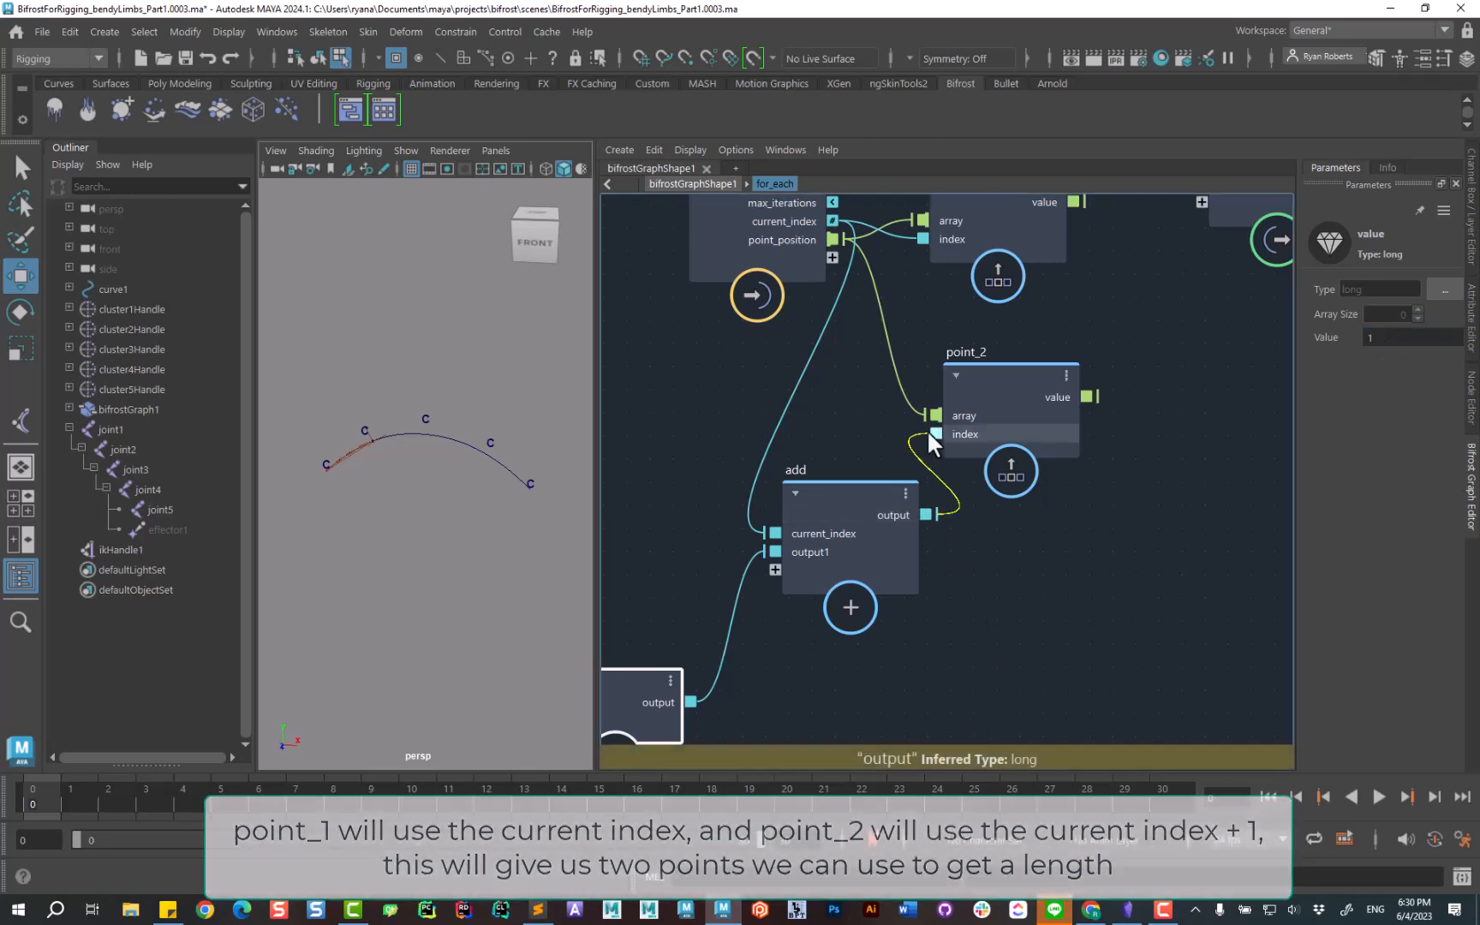
Tidy the nodes inside for_each, spacing input away from point_1 and placing value and add in a row leading to point_2.
key("a")
left_click_drag(851, 241, 684, 250)
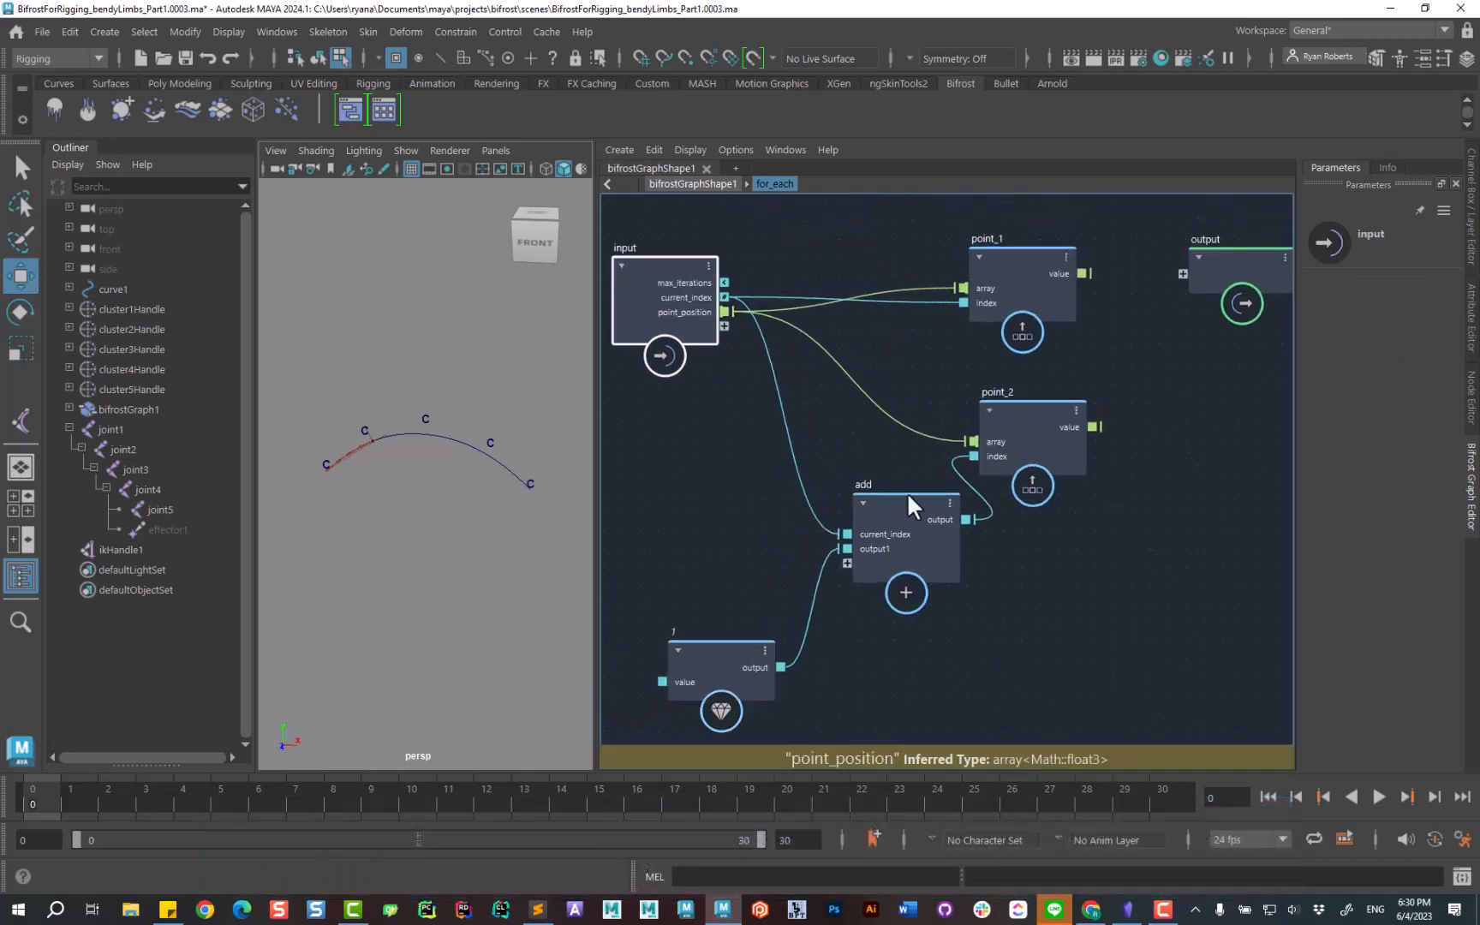
left_click_drag(907, 492, 867, 469)
left_click_drag(734, 648, 704, 533)
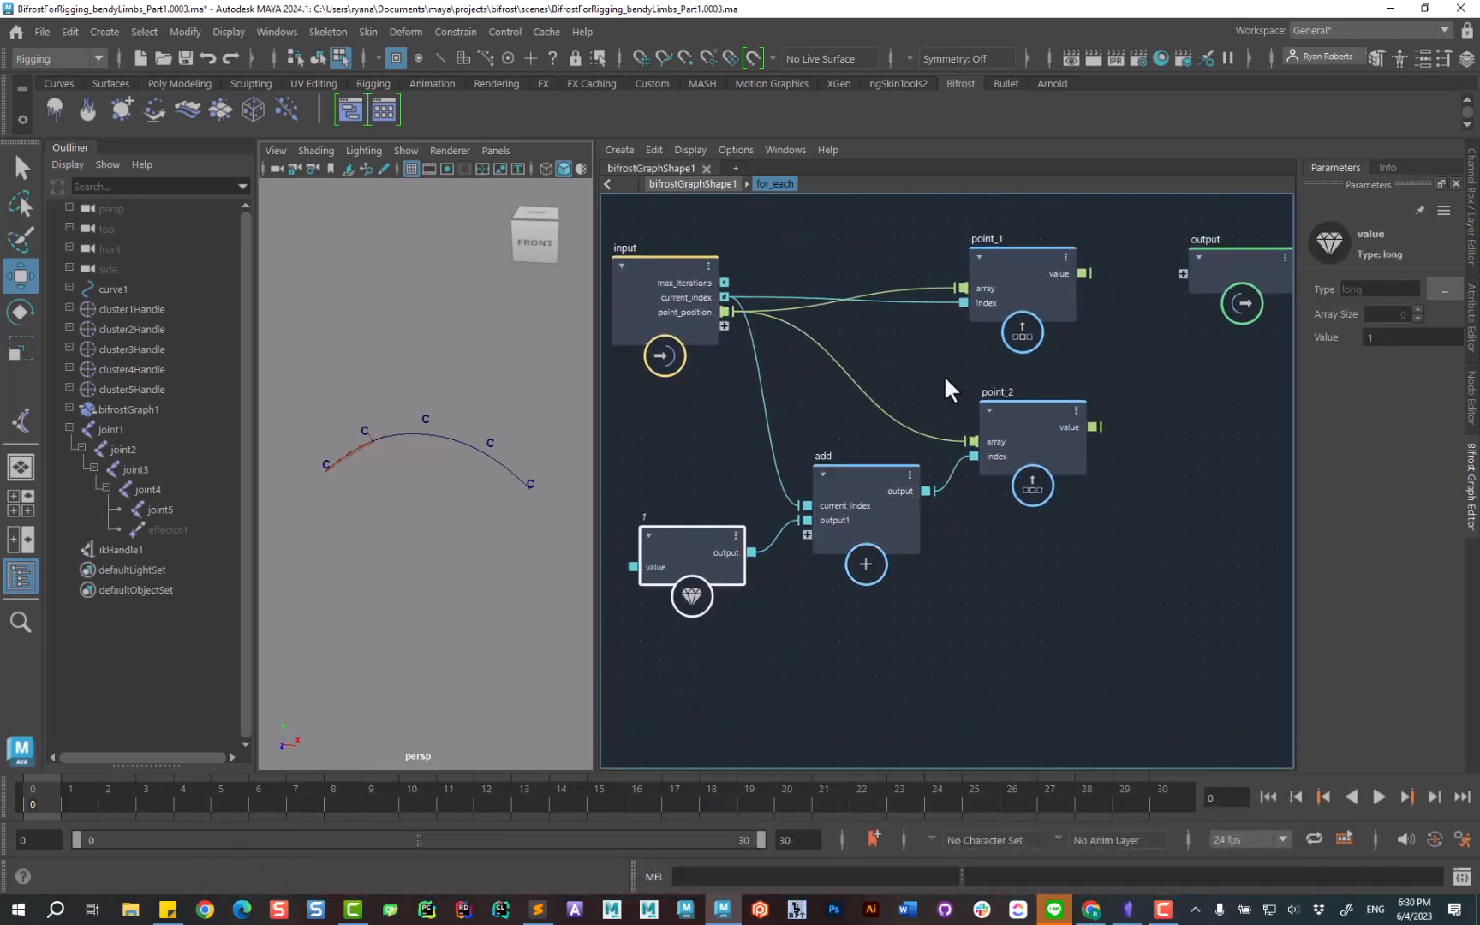
middle_click_drag(1016, 256, 979, 323)
left_click_drag(980, 323, 933, 319)
left_click(994, 475)
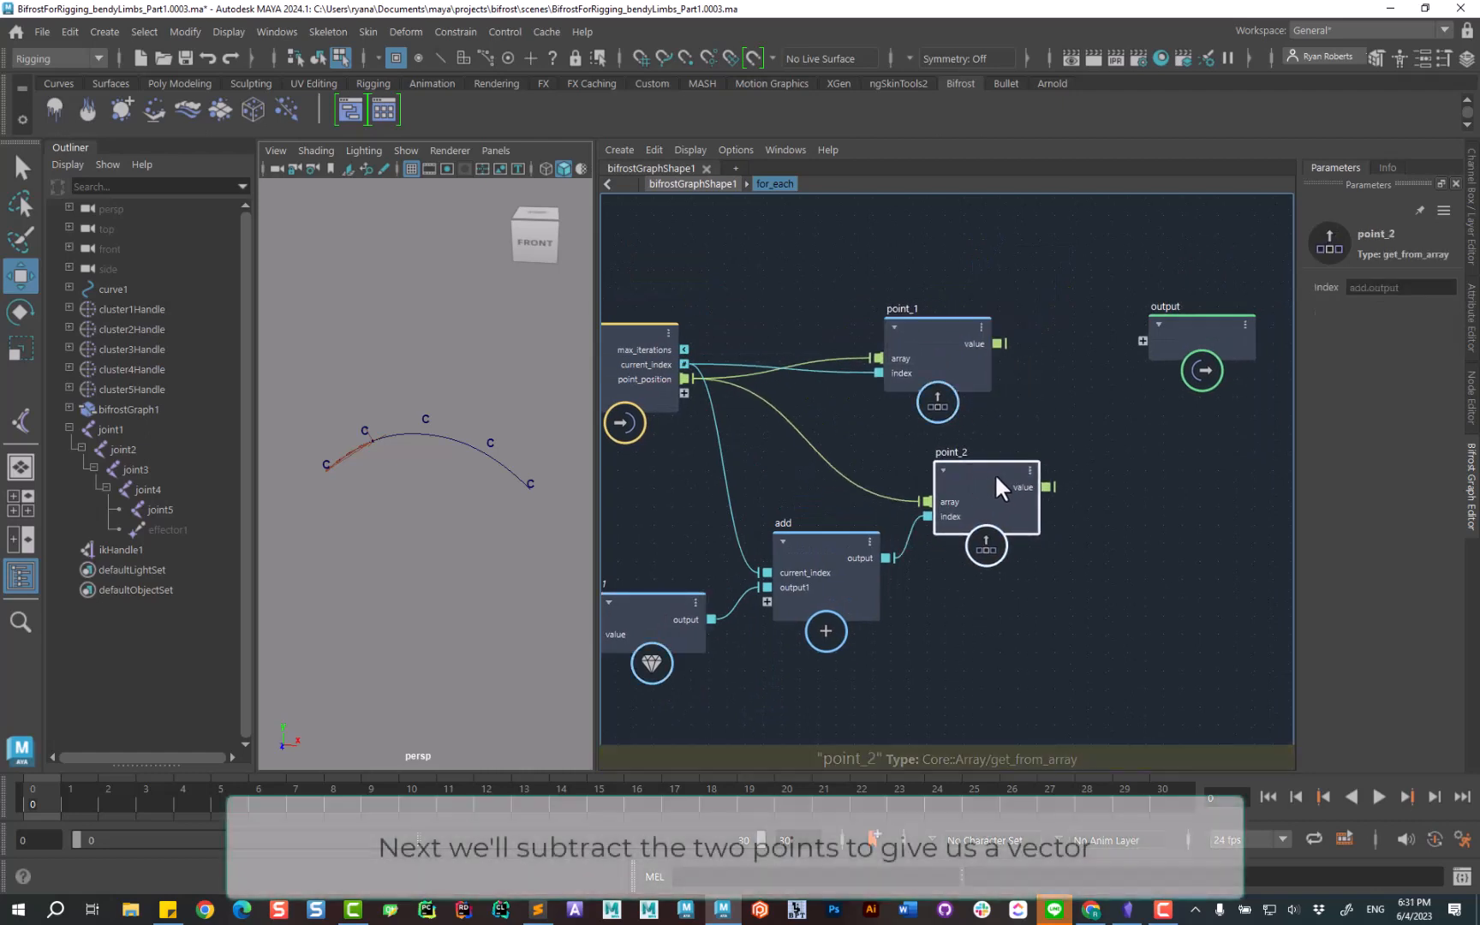
Add a subtract node before the output, with point_2's value as its first input and point_1's value as its second.
middle_click_drag(1100, 432, 977, 440)
left_click_drag(1050, 368, 1203, 376)
left_click(1018, 396)
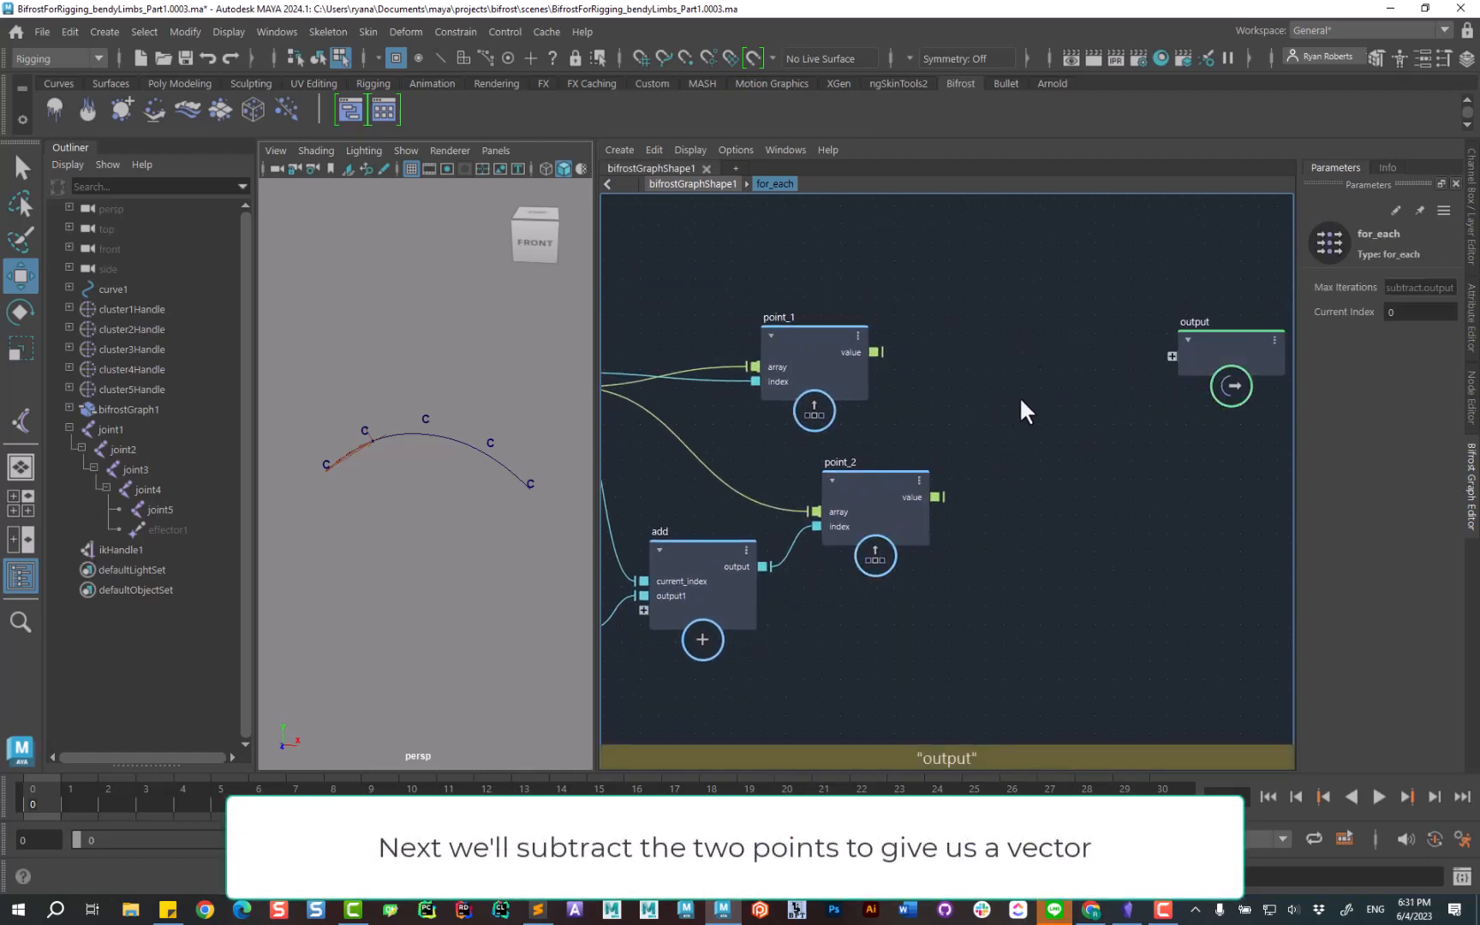
key("Tab")
type("subtr")
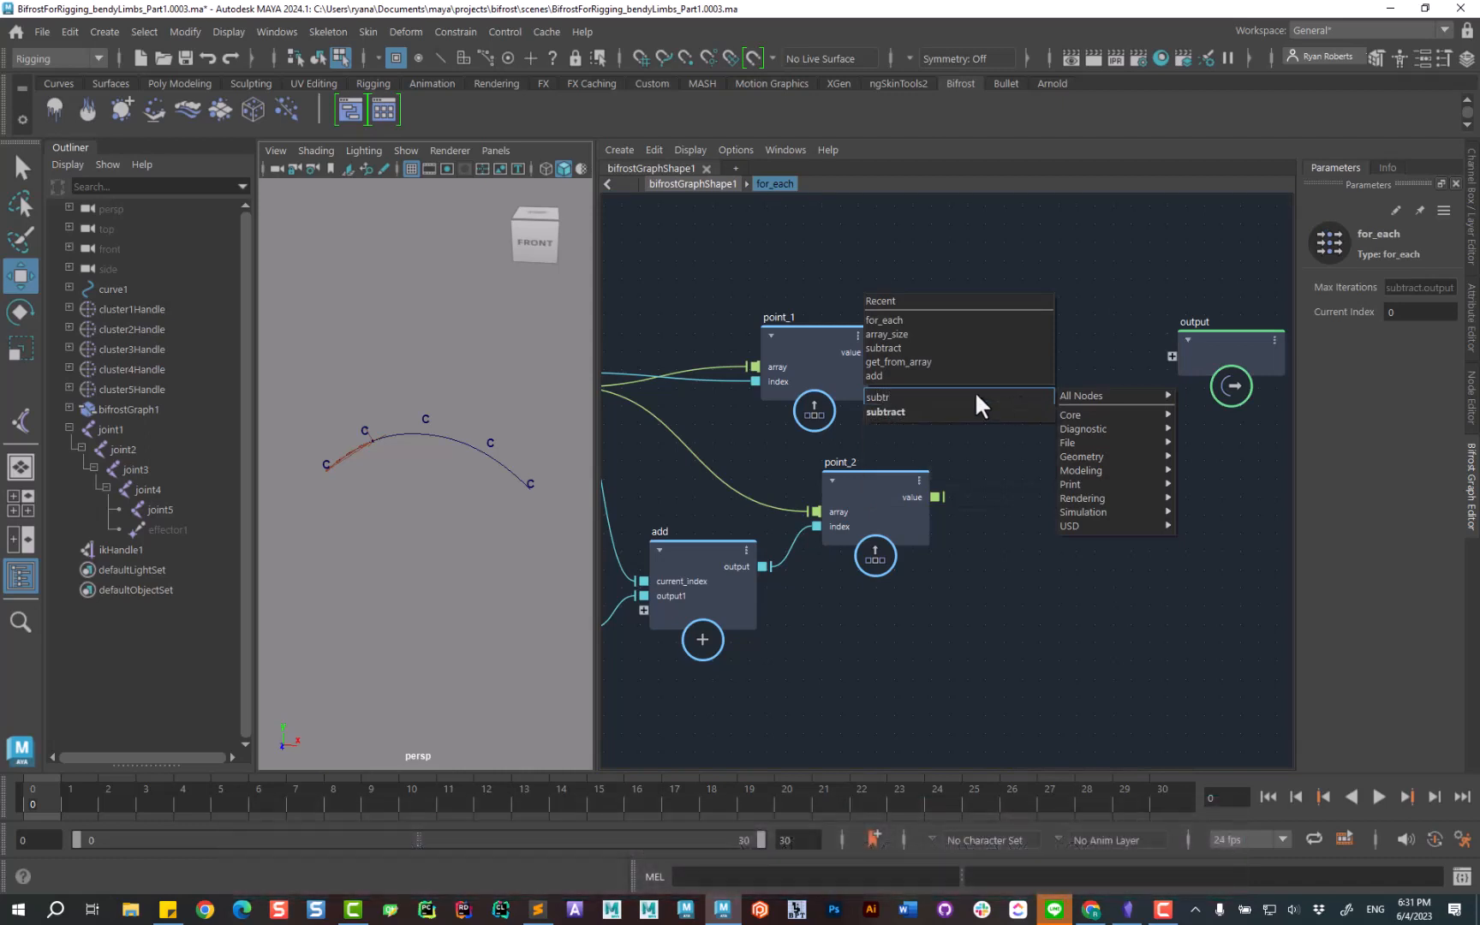
left_click(901, 412)
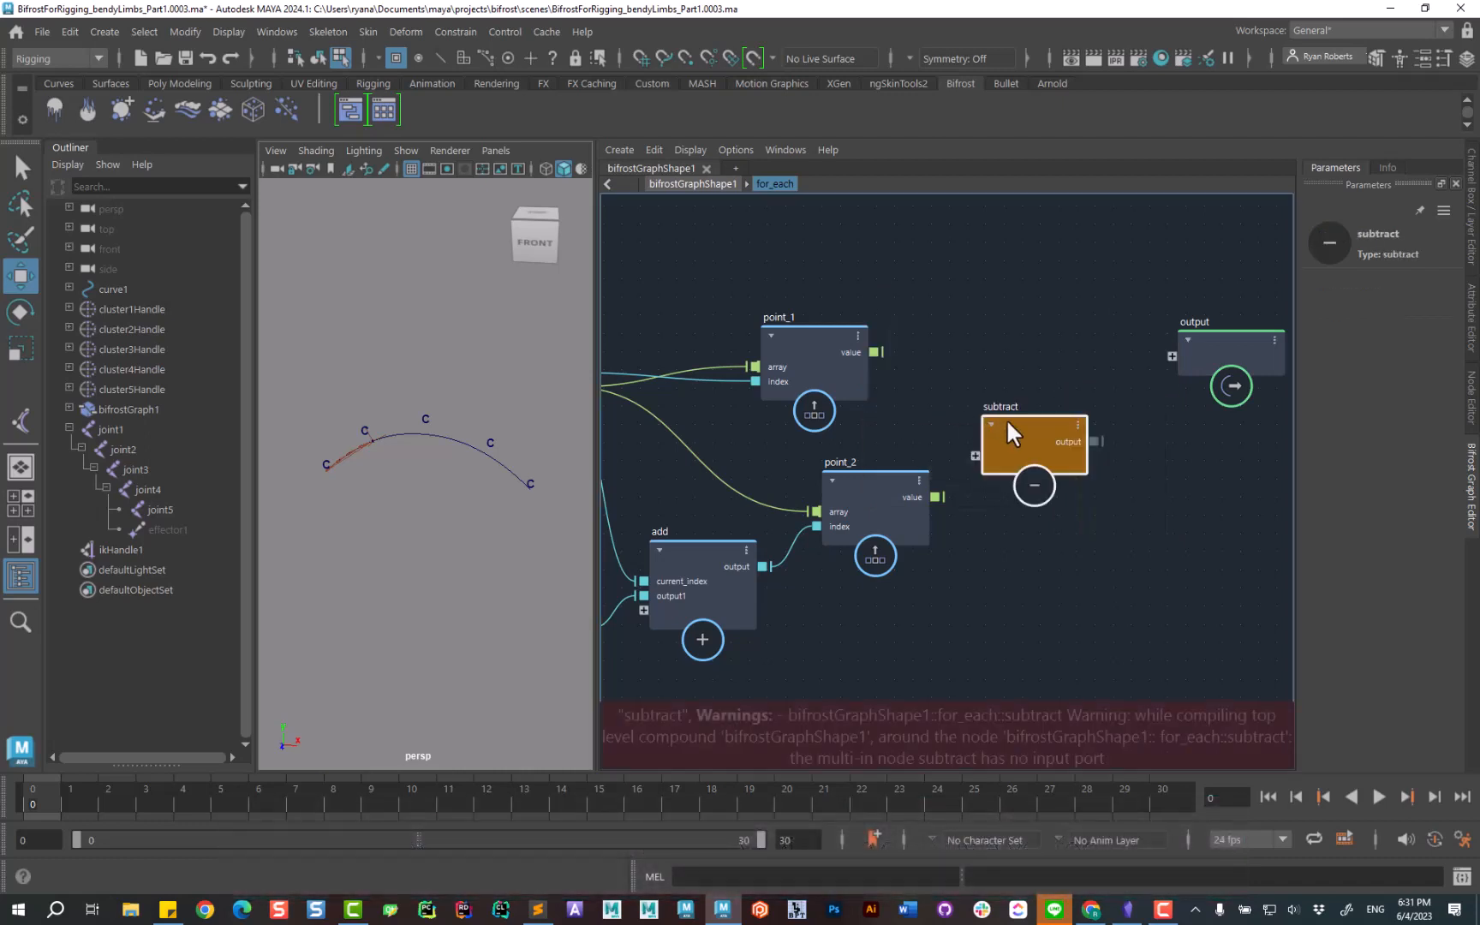
left_click_drag(937, 492, 991, 415)
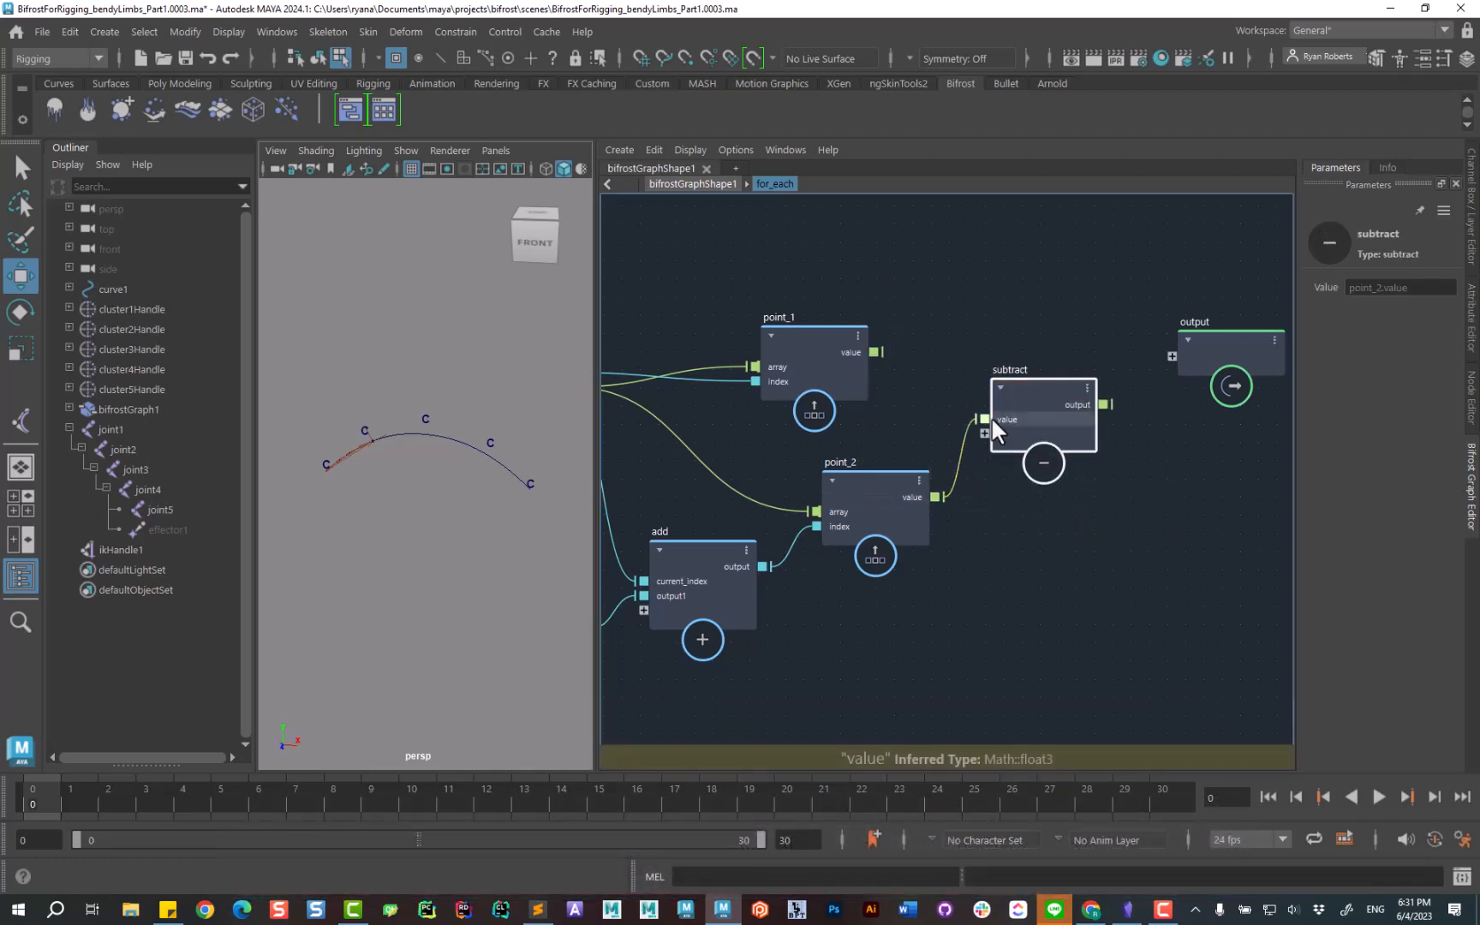
left_click_drag(875, 348, 984, 433)
Rename the subtract node inside for_each to vector.
middle_click_drag(1065, 521, 994, 535, "alt")
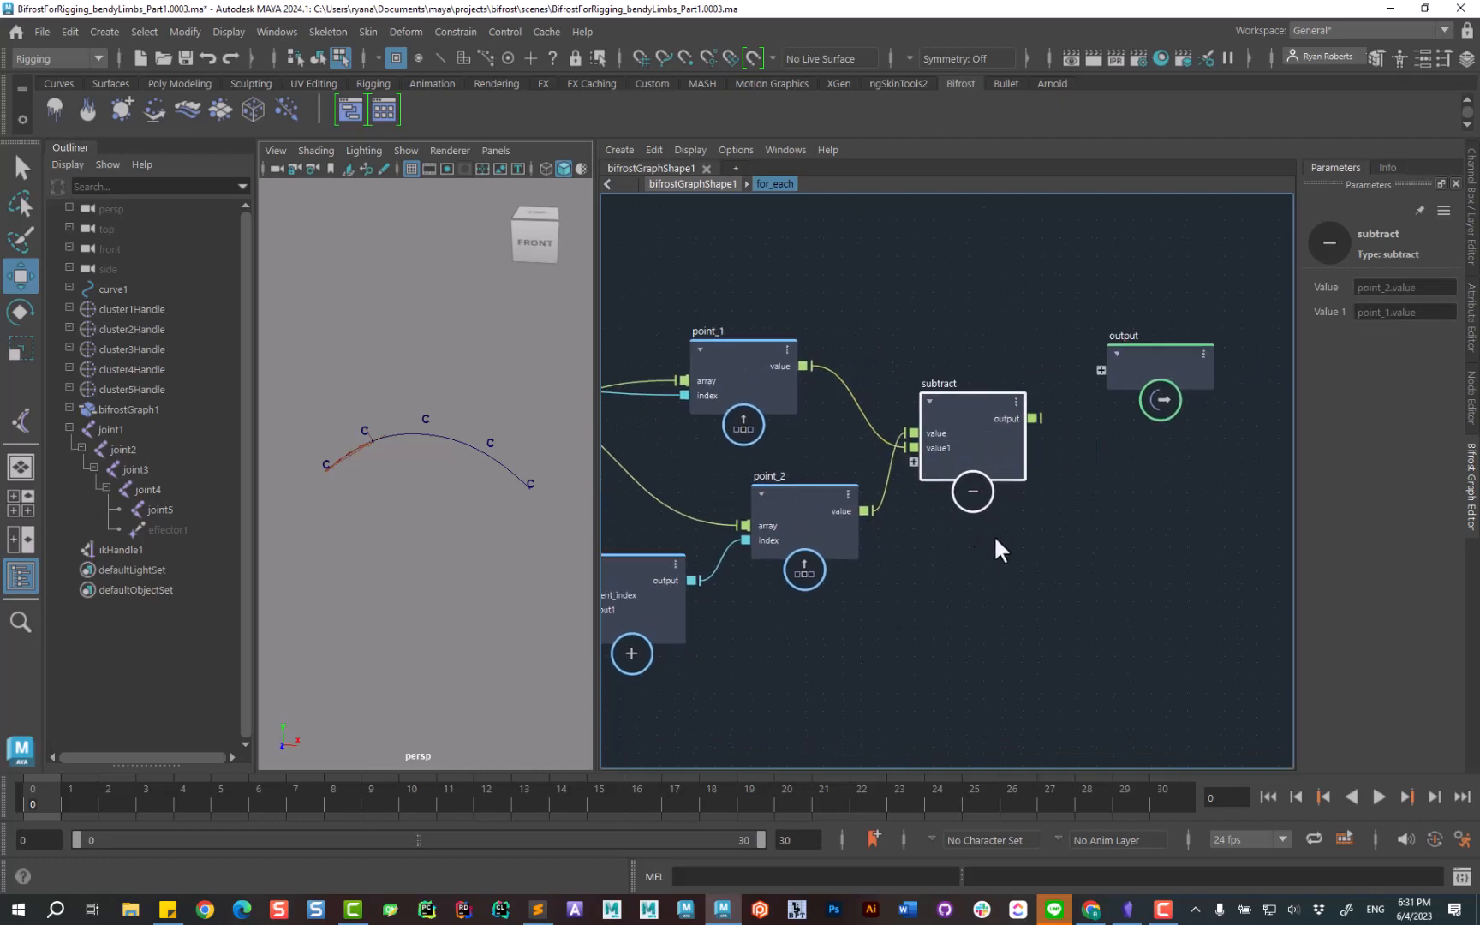
double_click(951, 380)
type("vector")
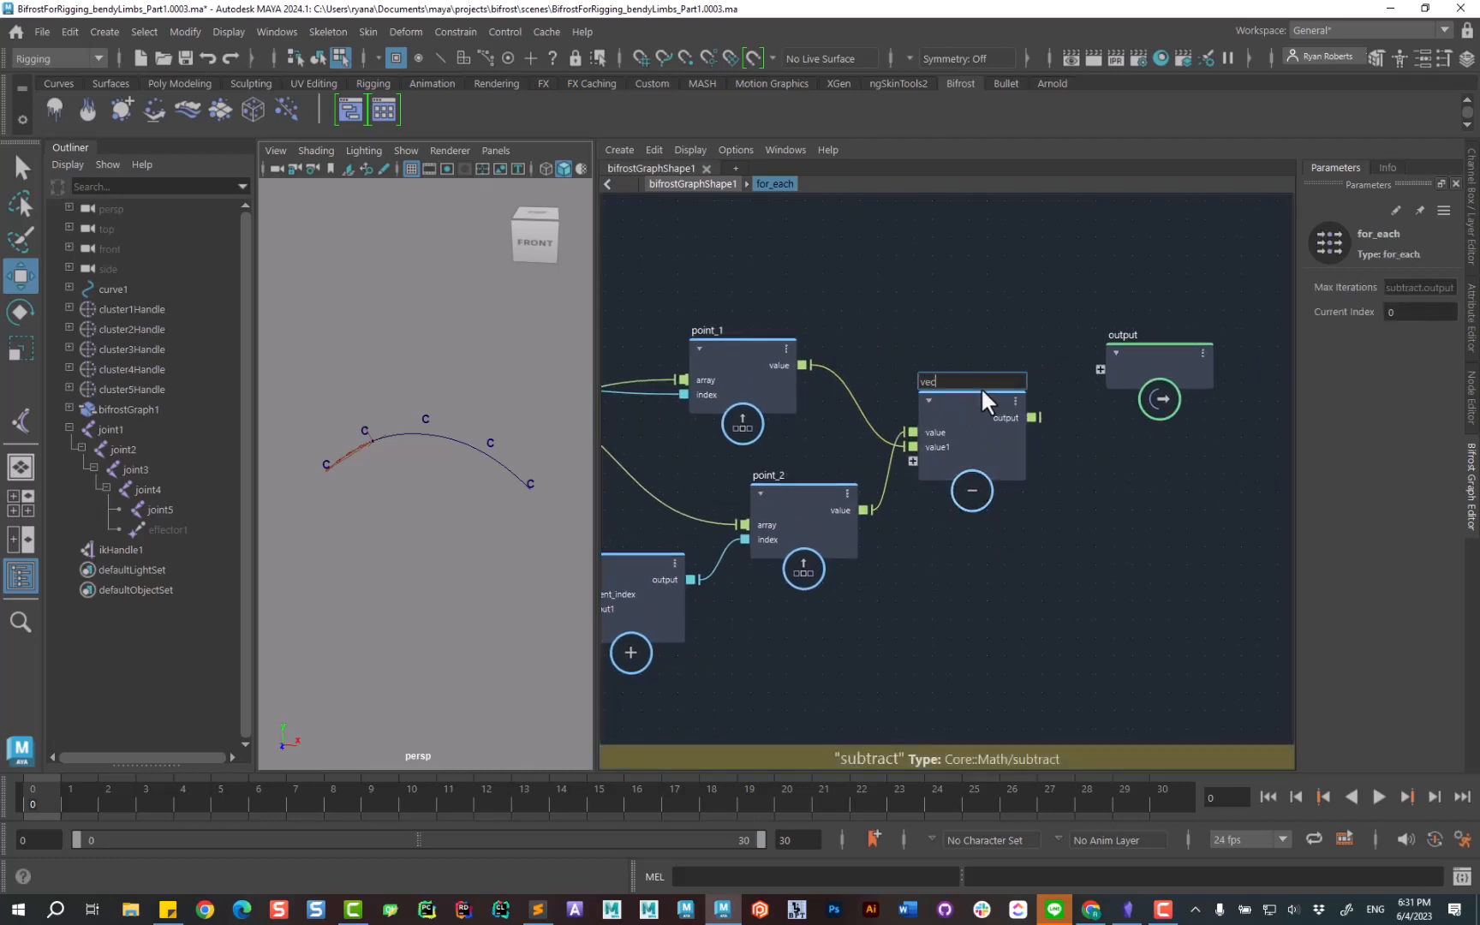
key("Return")
Add a length node between vector and the output node, and feed vector's output into its vector input.
middle_click_drag(1160, 523, 976, 561, "alt")
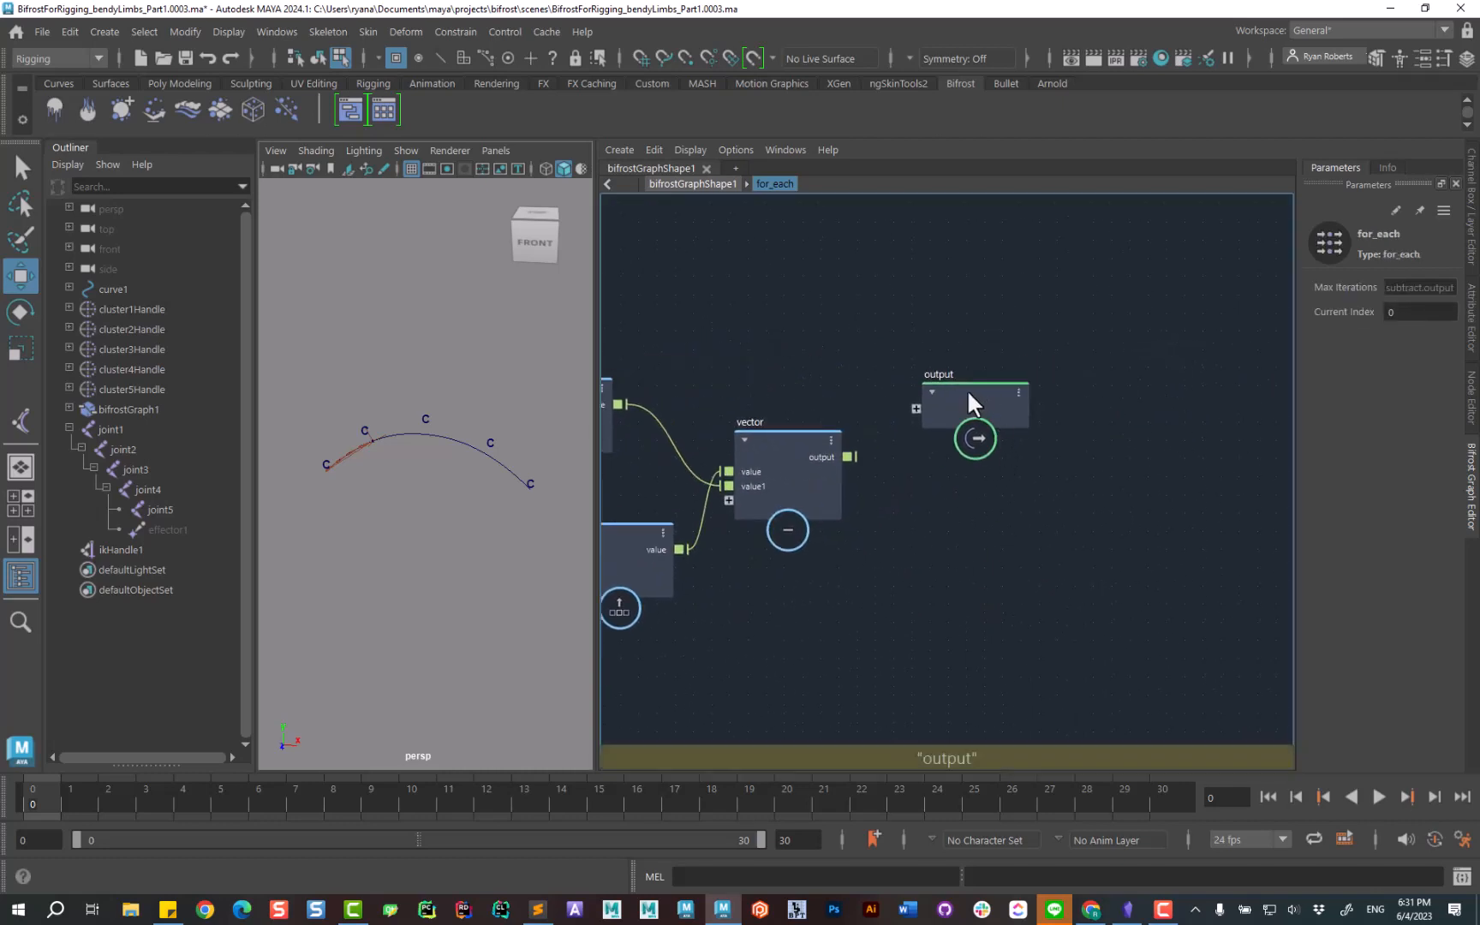
left_click_drag(967, 390, 1150, 390)
left_click(960, 451)
key("Tab")
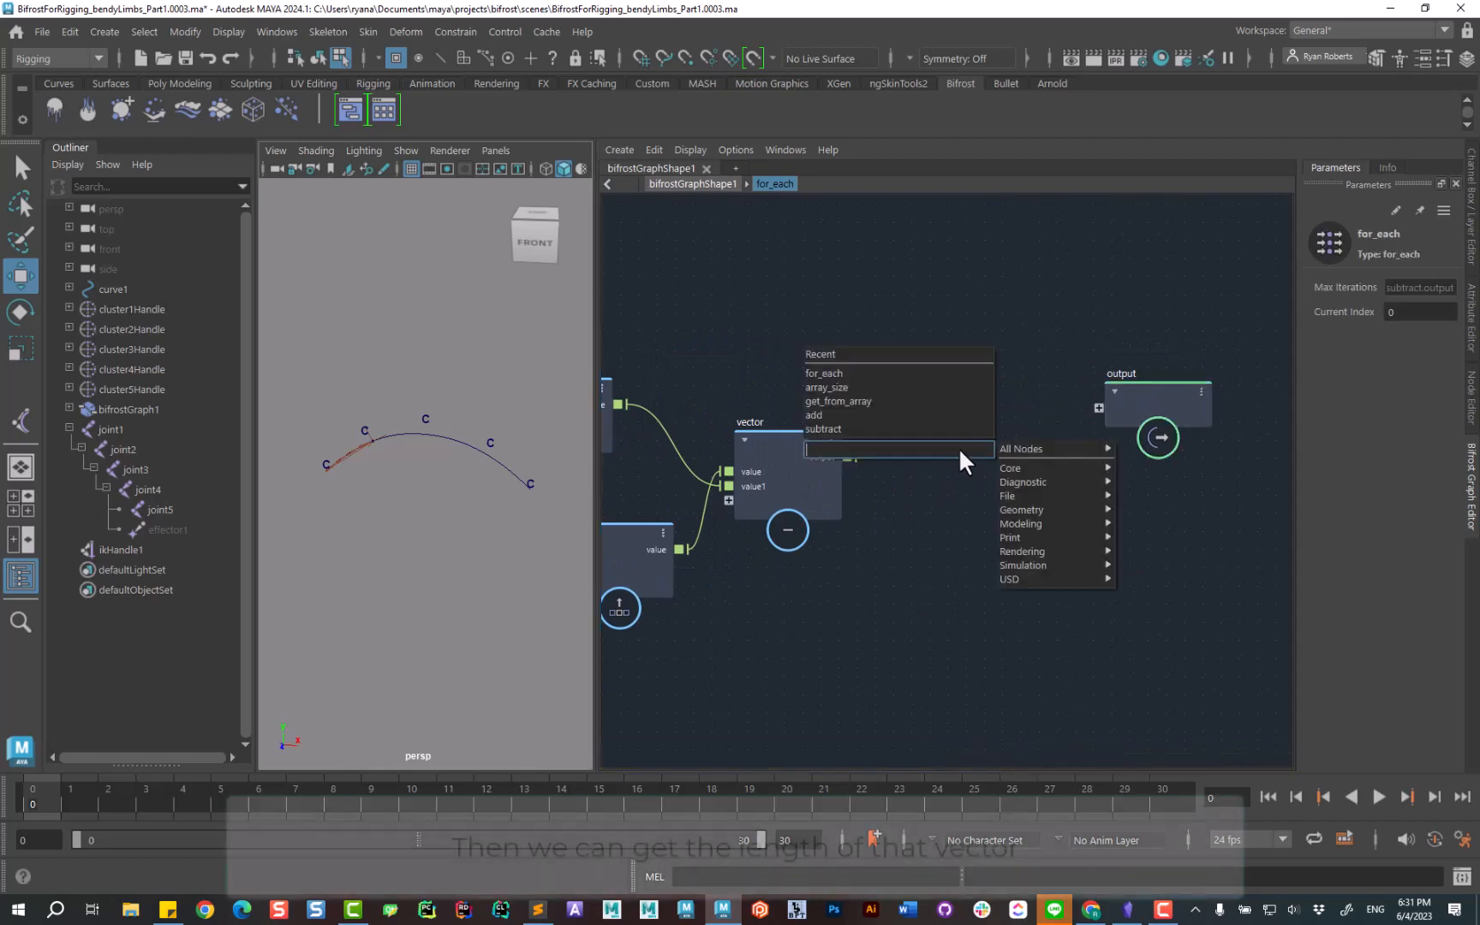
type("leng")
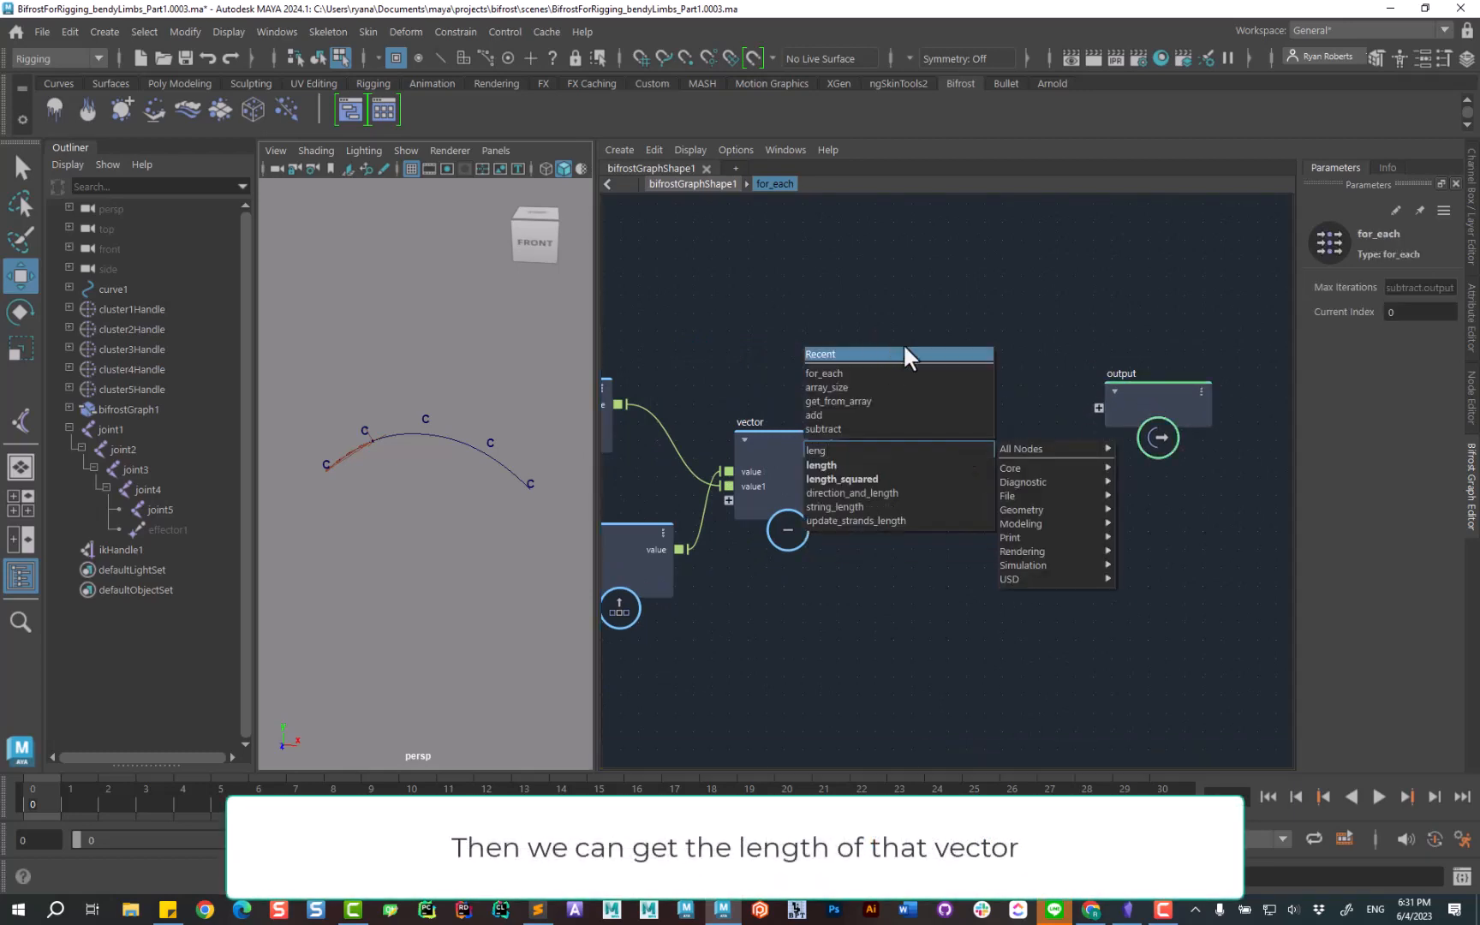
left_click(841, 464)
left_click_drag(957, 471, 954, 422)
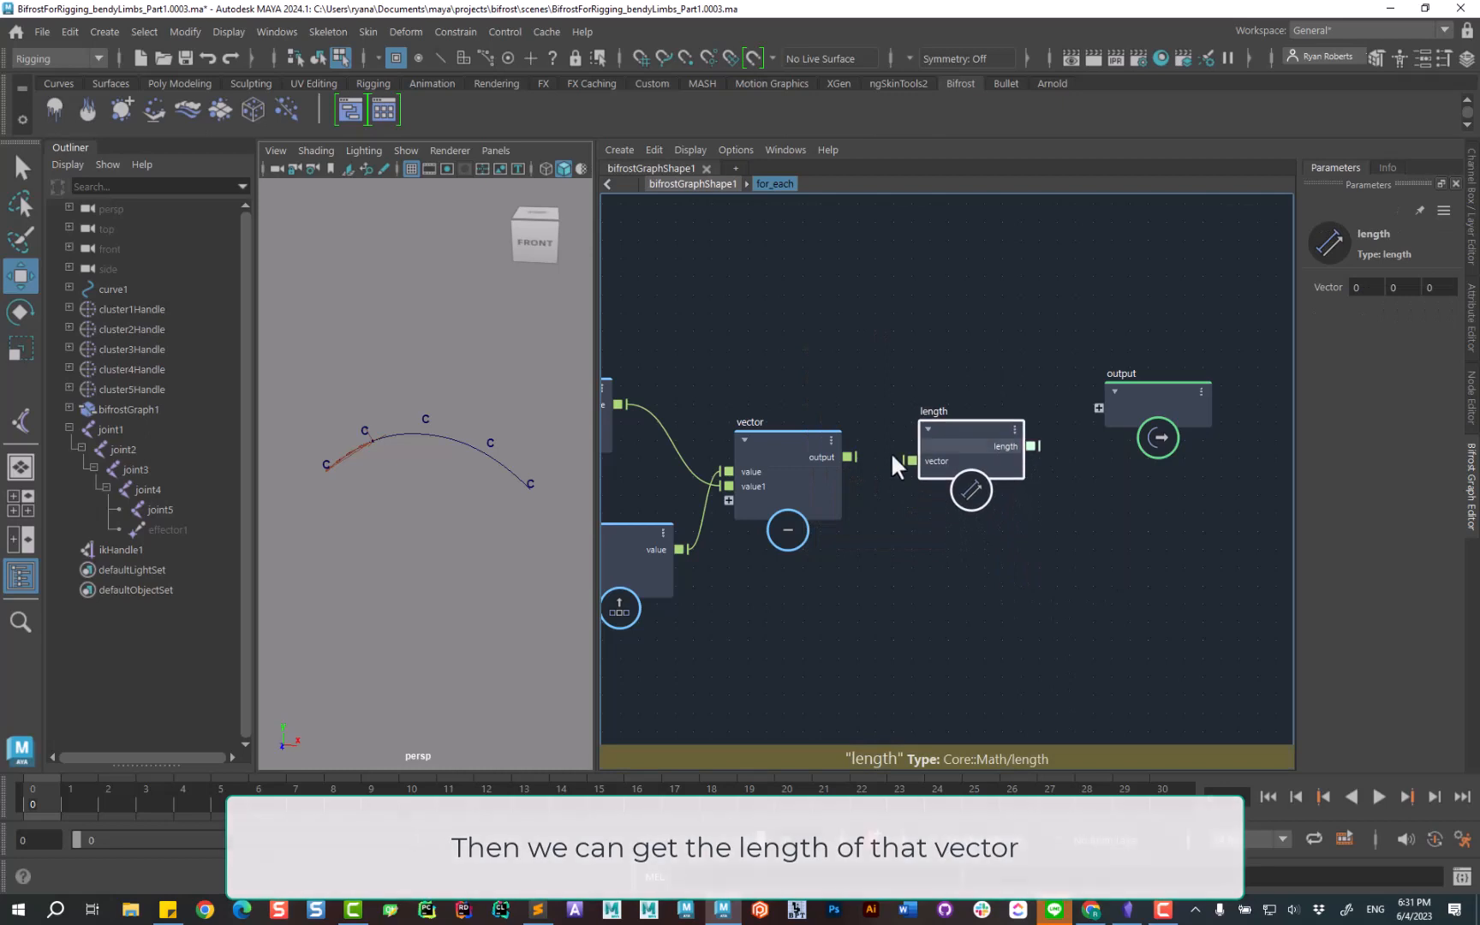
left_click_drag(848, 457, 937, 470)
Connect the length result to a new port on for_each's internal output node.
middle_click_drag(1074, 506, 1028, 495)
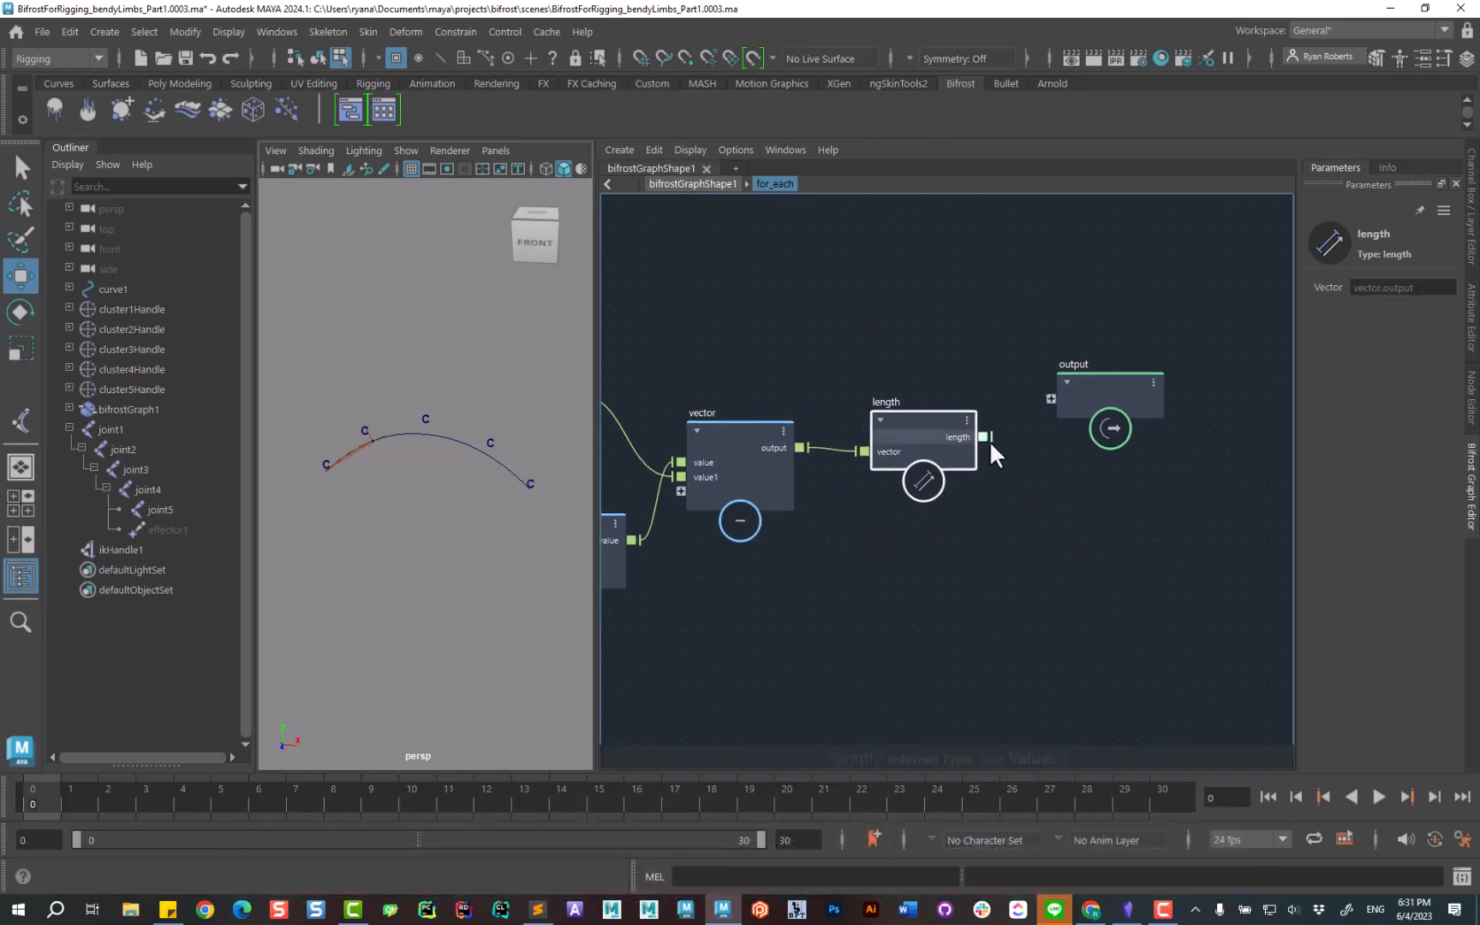
left_click_drag(985, 437, 1051, 413)
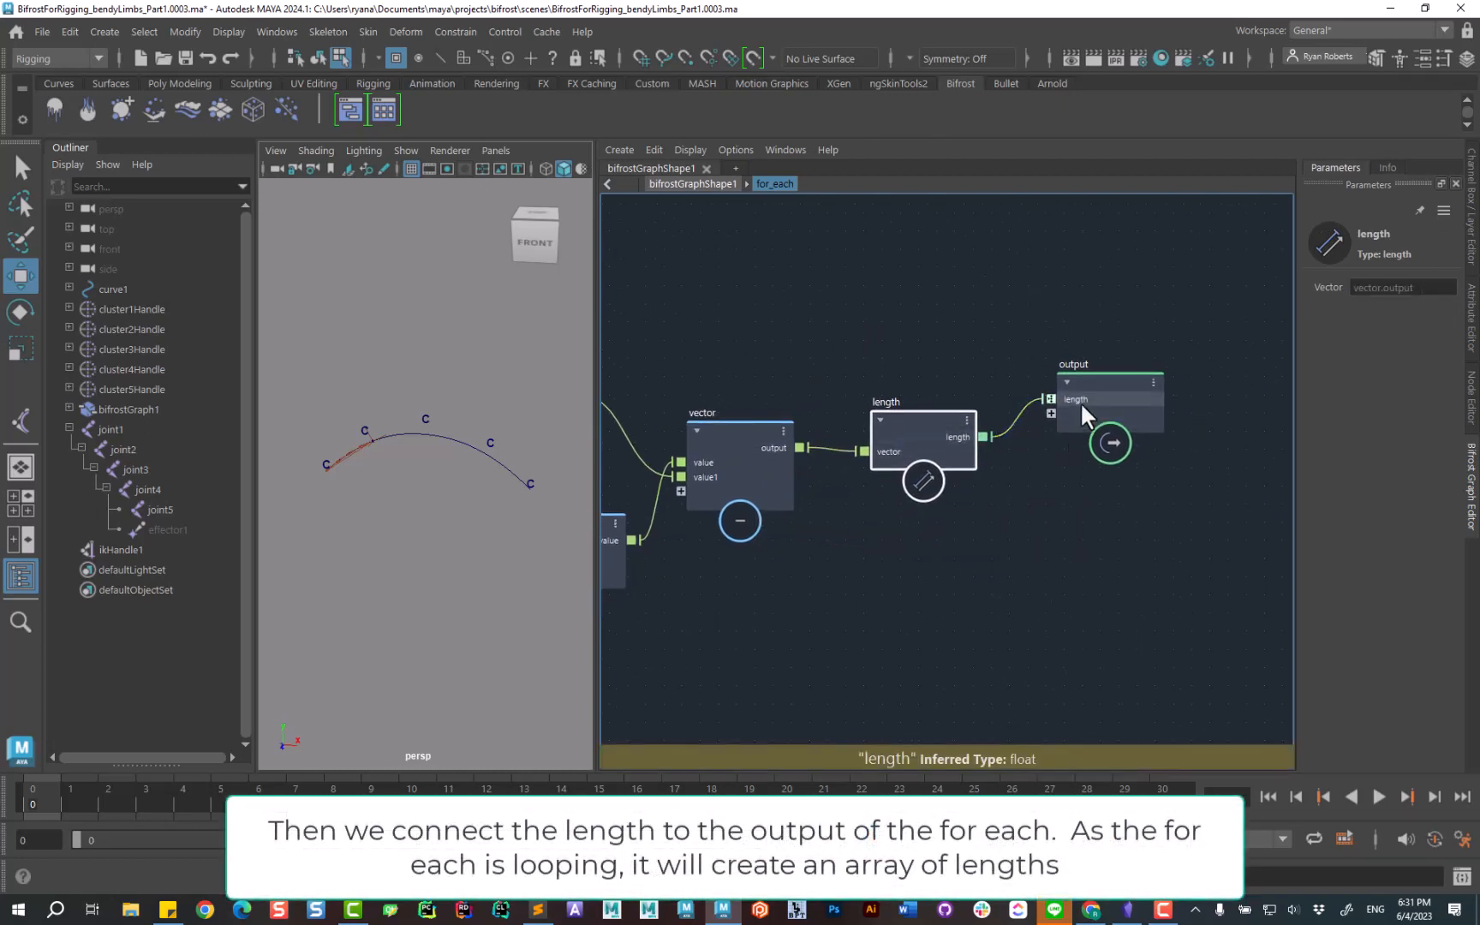
Return to the top-level bifrostGraphShape1 graph and move the output node farther from for_each.
left_click(663, 182)
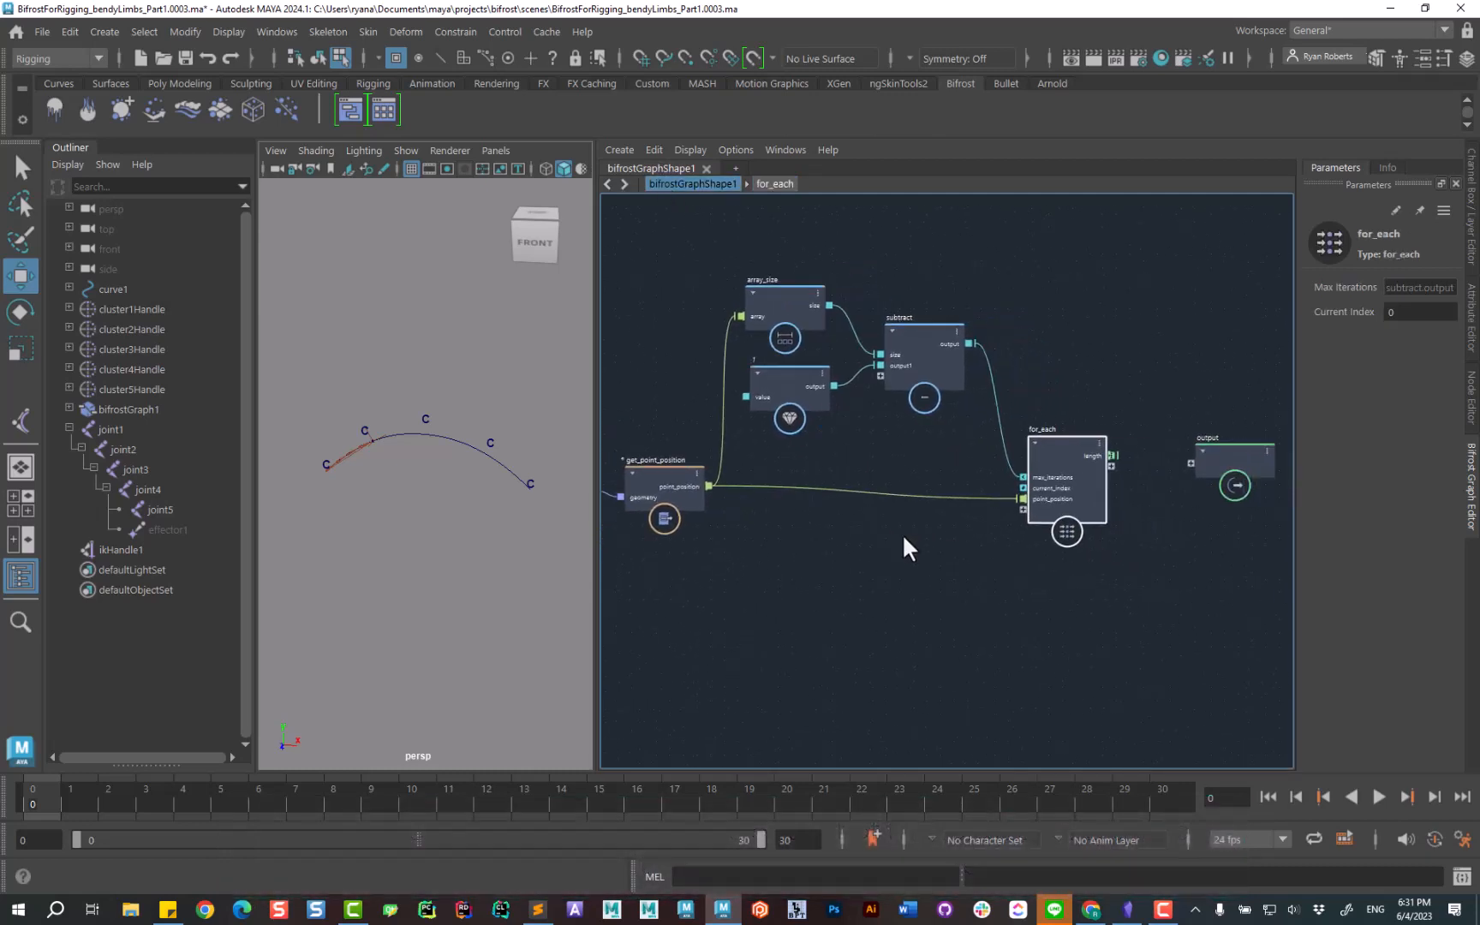
left_click_drag(1099, 438, 1139, 439)
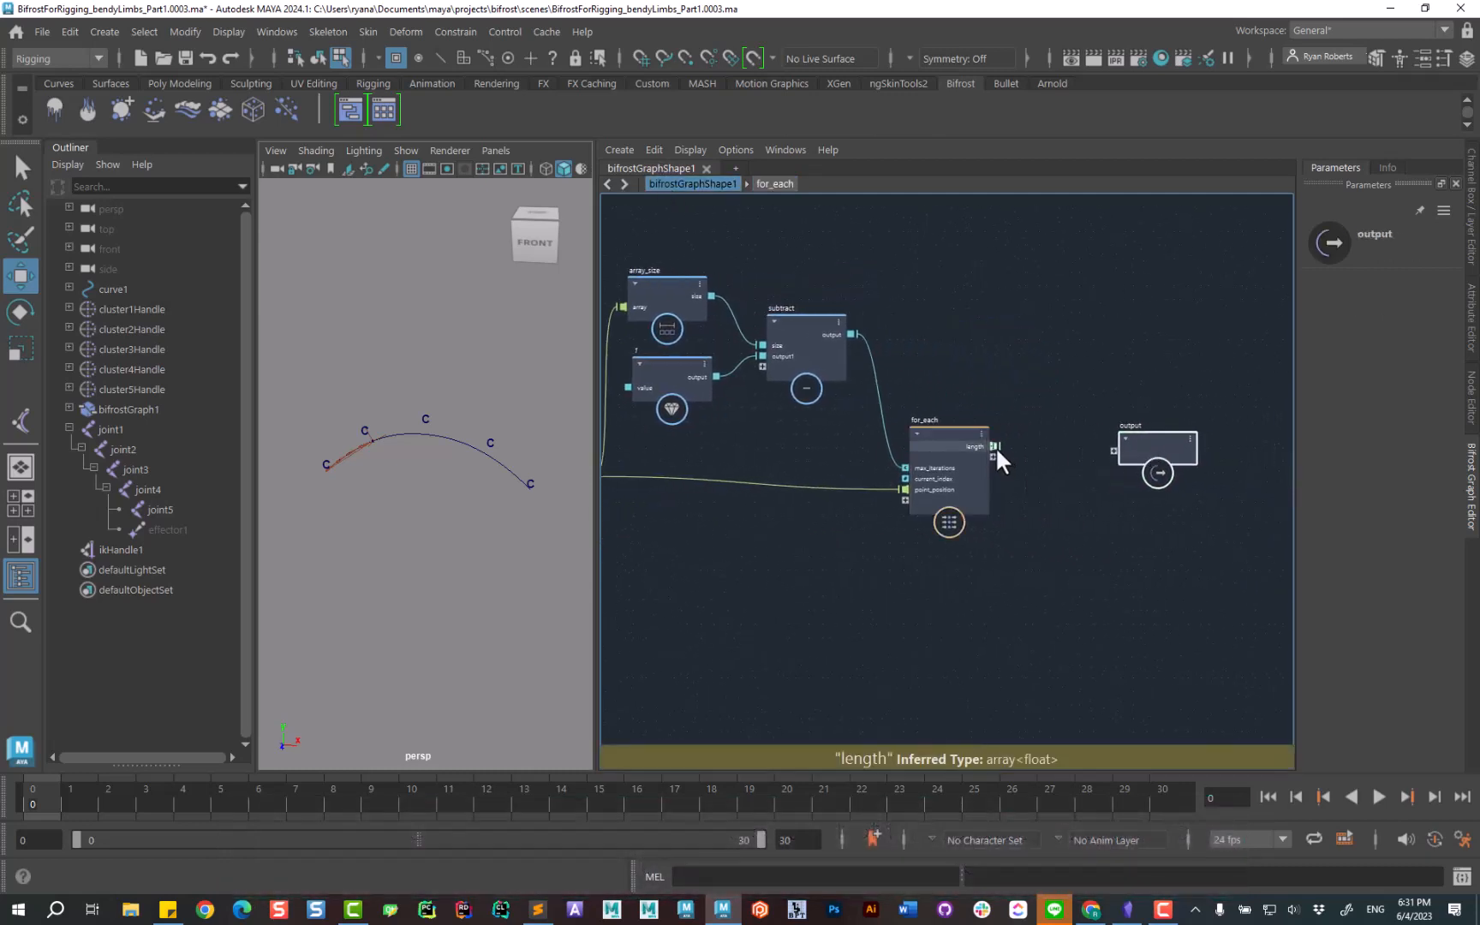
Connect for_each's length output to a new port on the graph's output node, and add a print node above it.
left_click_drag(995, 446, 1111, 450)
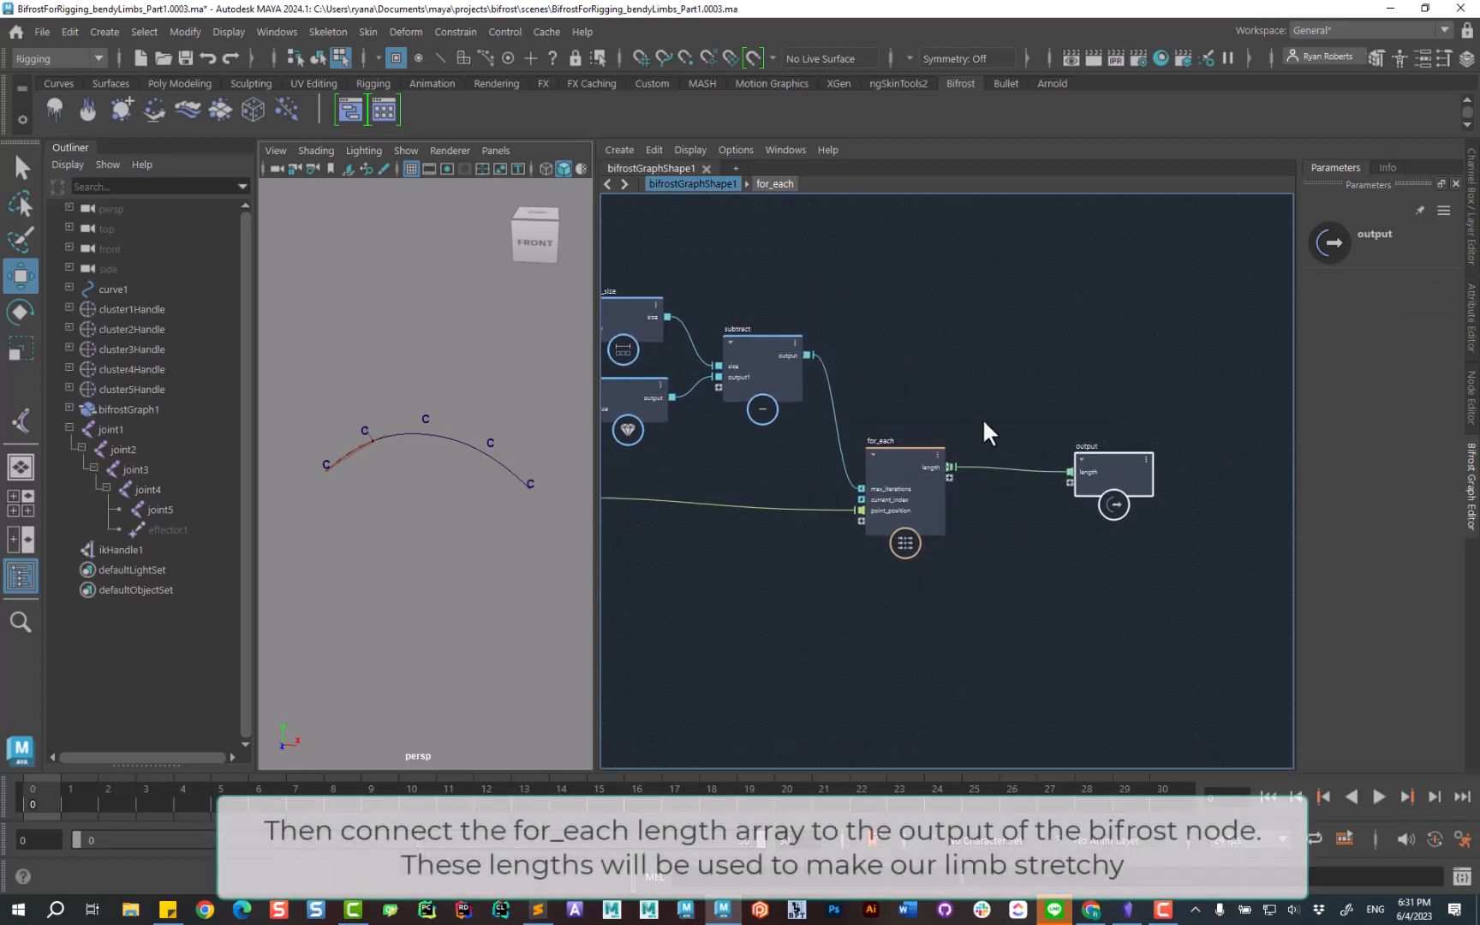
left_click(997, 297)
key("Tab")
type("print")
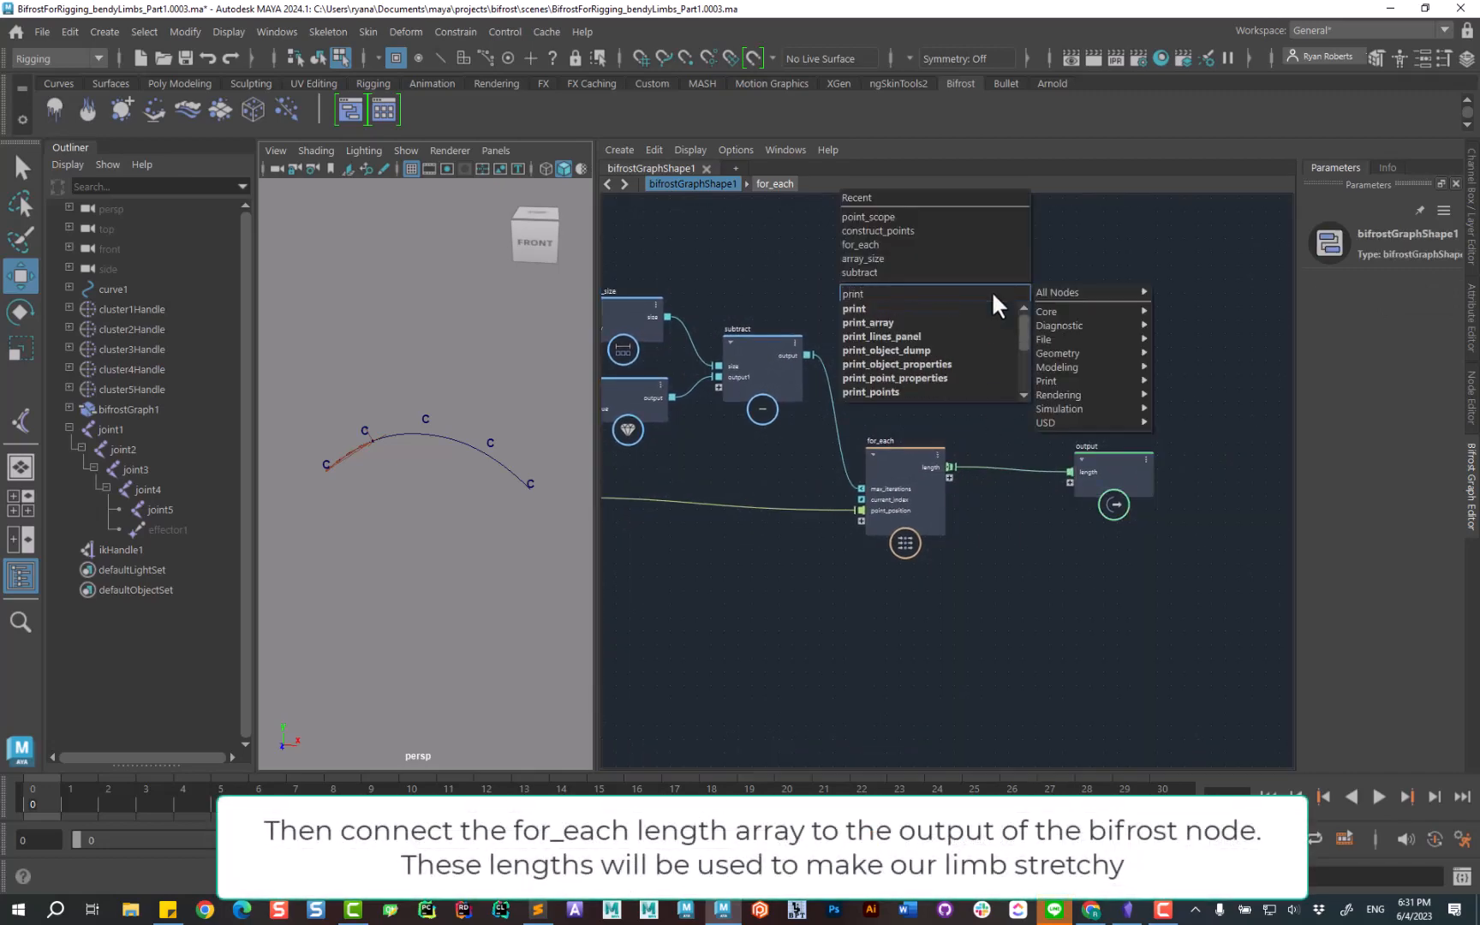
left_click(868, 306)
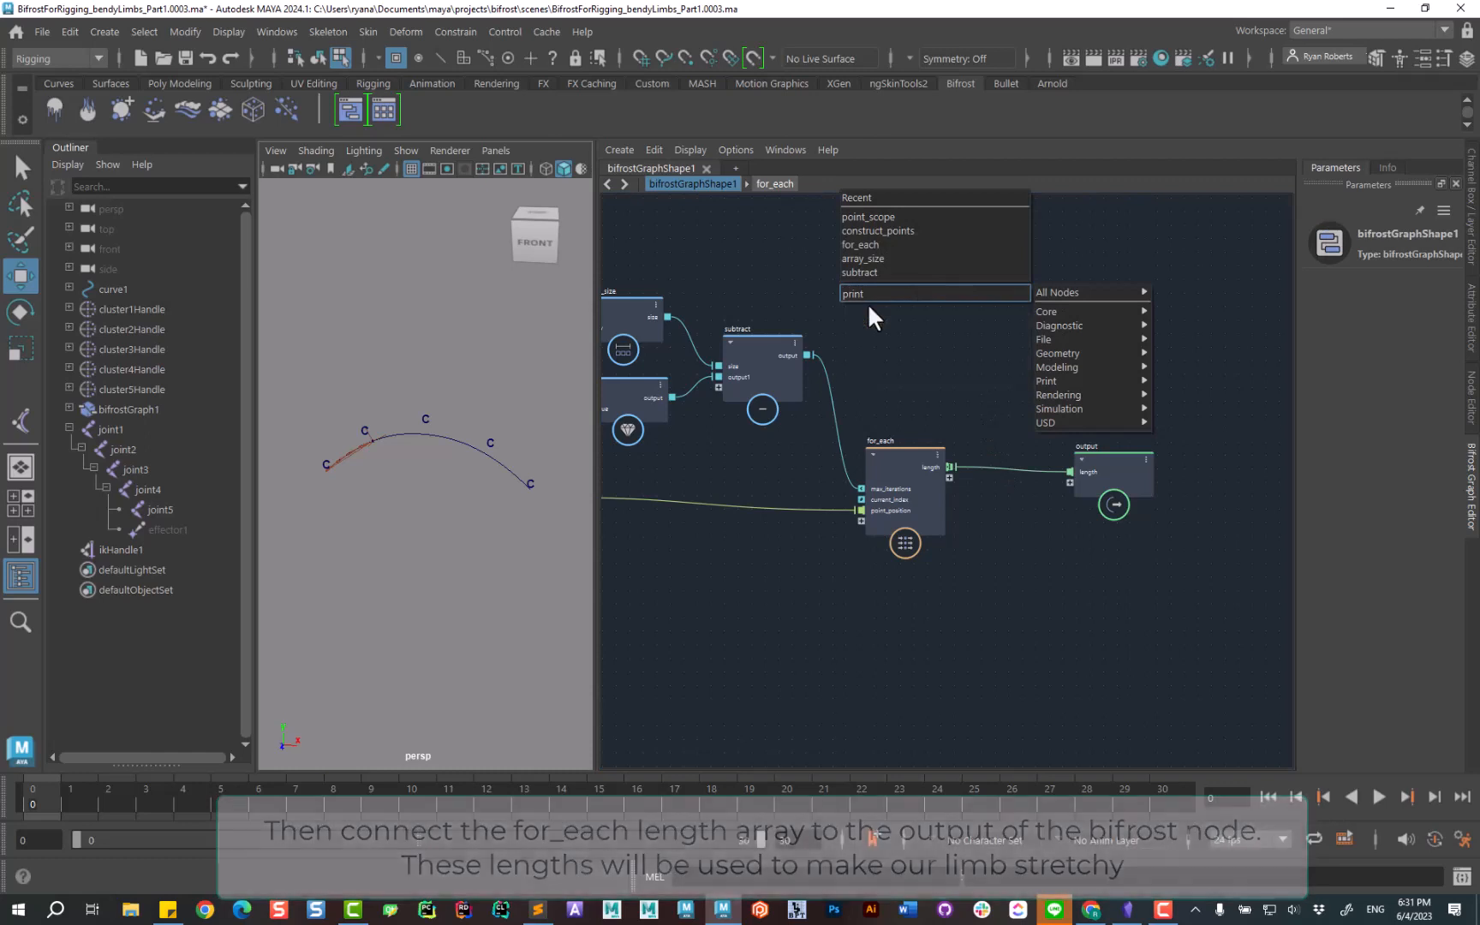
left_click_drag(1003, 313, 1046, 260)
left_click(998, 301)
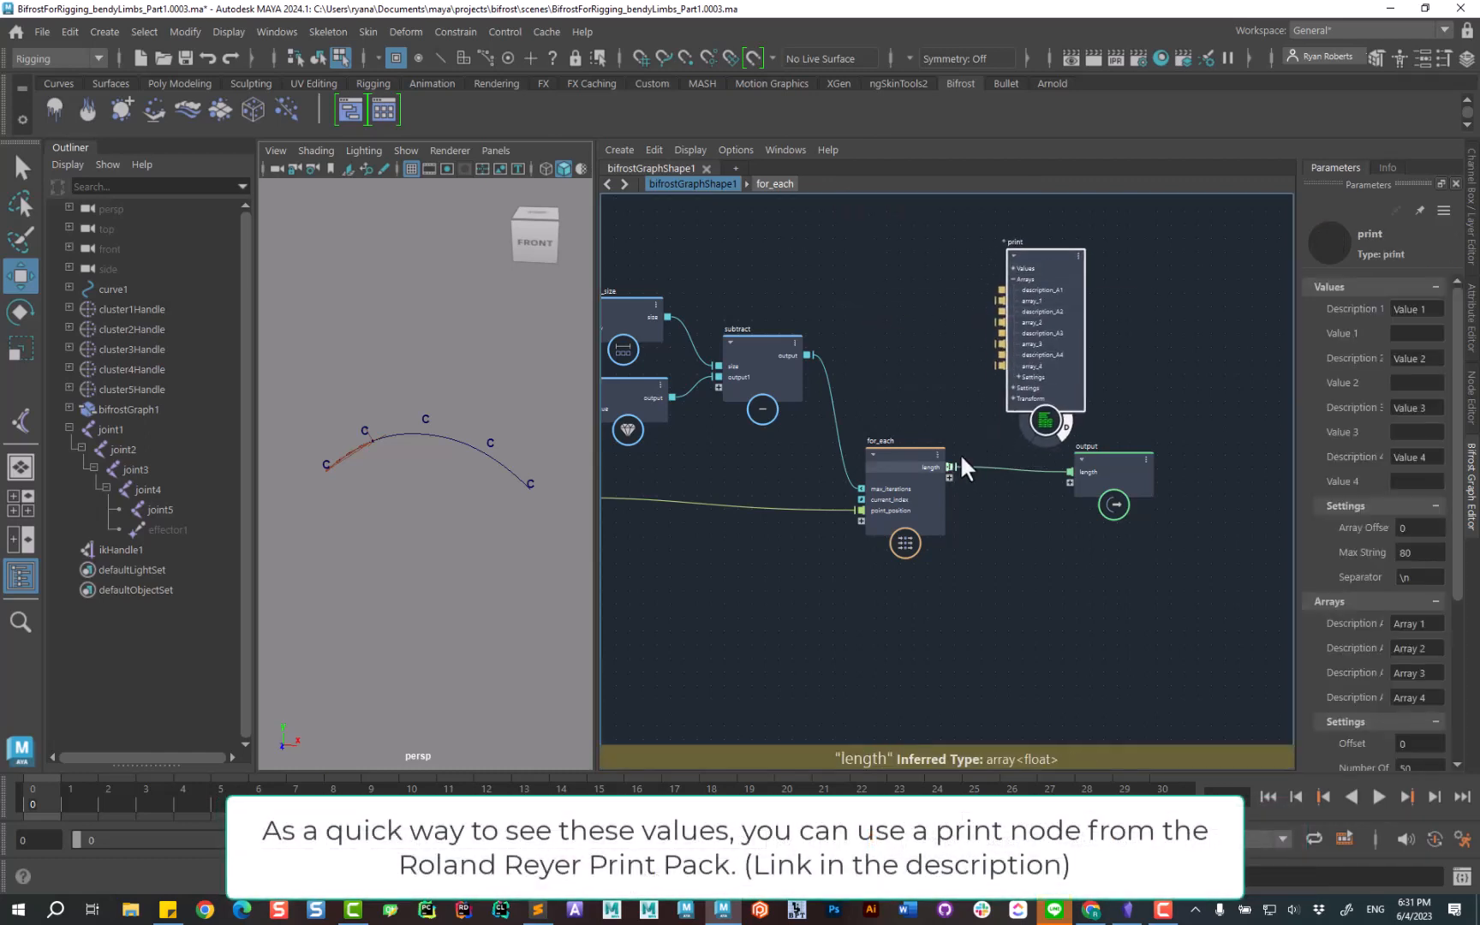
Feed for_each's length array into the print node's array_1 input and enlarge the viewport to read the printed values.
left_click_drag(950, 467, 991, 312)
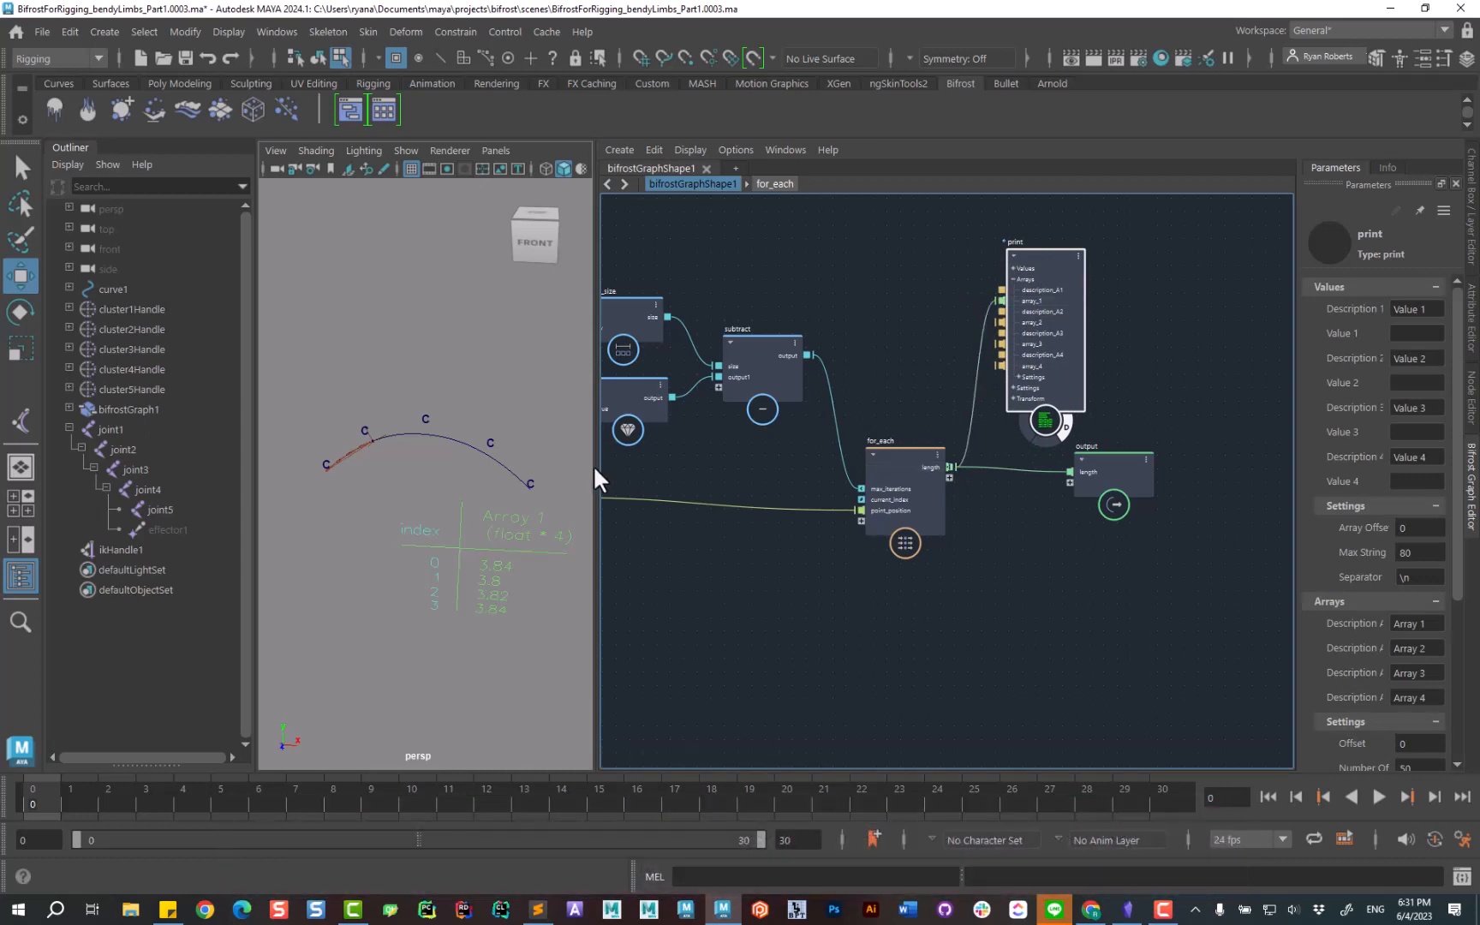
left_click_drag(597, 466, 739, 480)
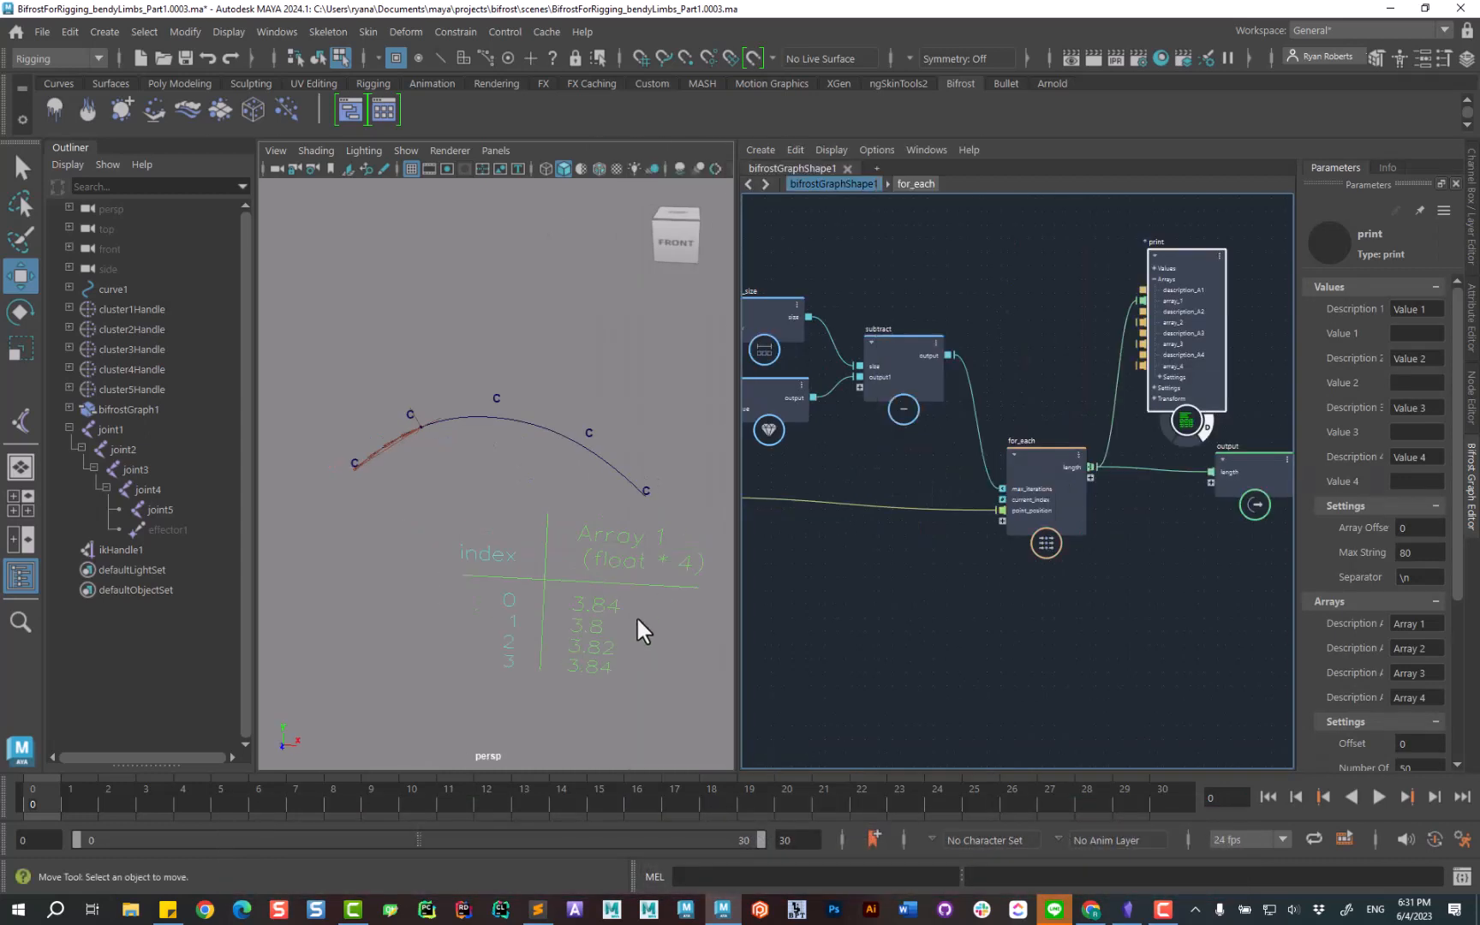
left_click_drag(635, 617, 681, 579, "alt")
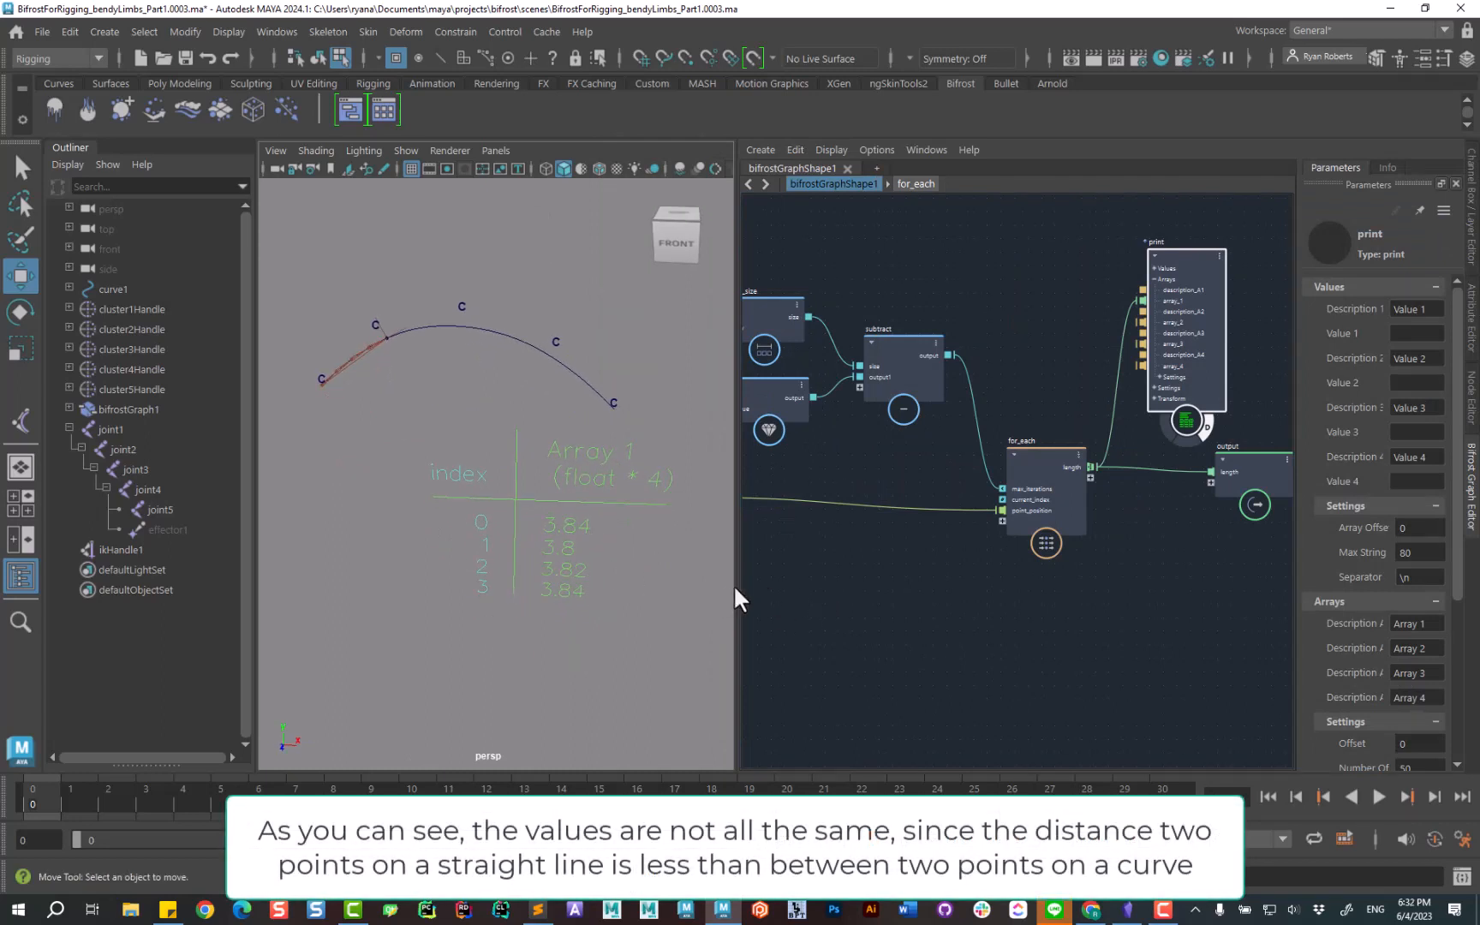
Turn off the print node's diagnostic display in the viewport and save the scene as a new increment.
left_click(1201, 431)
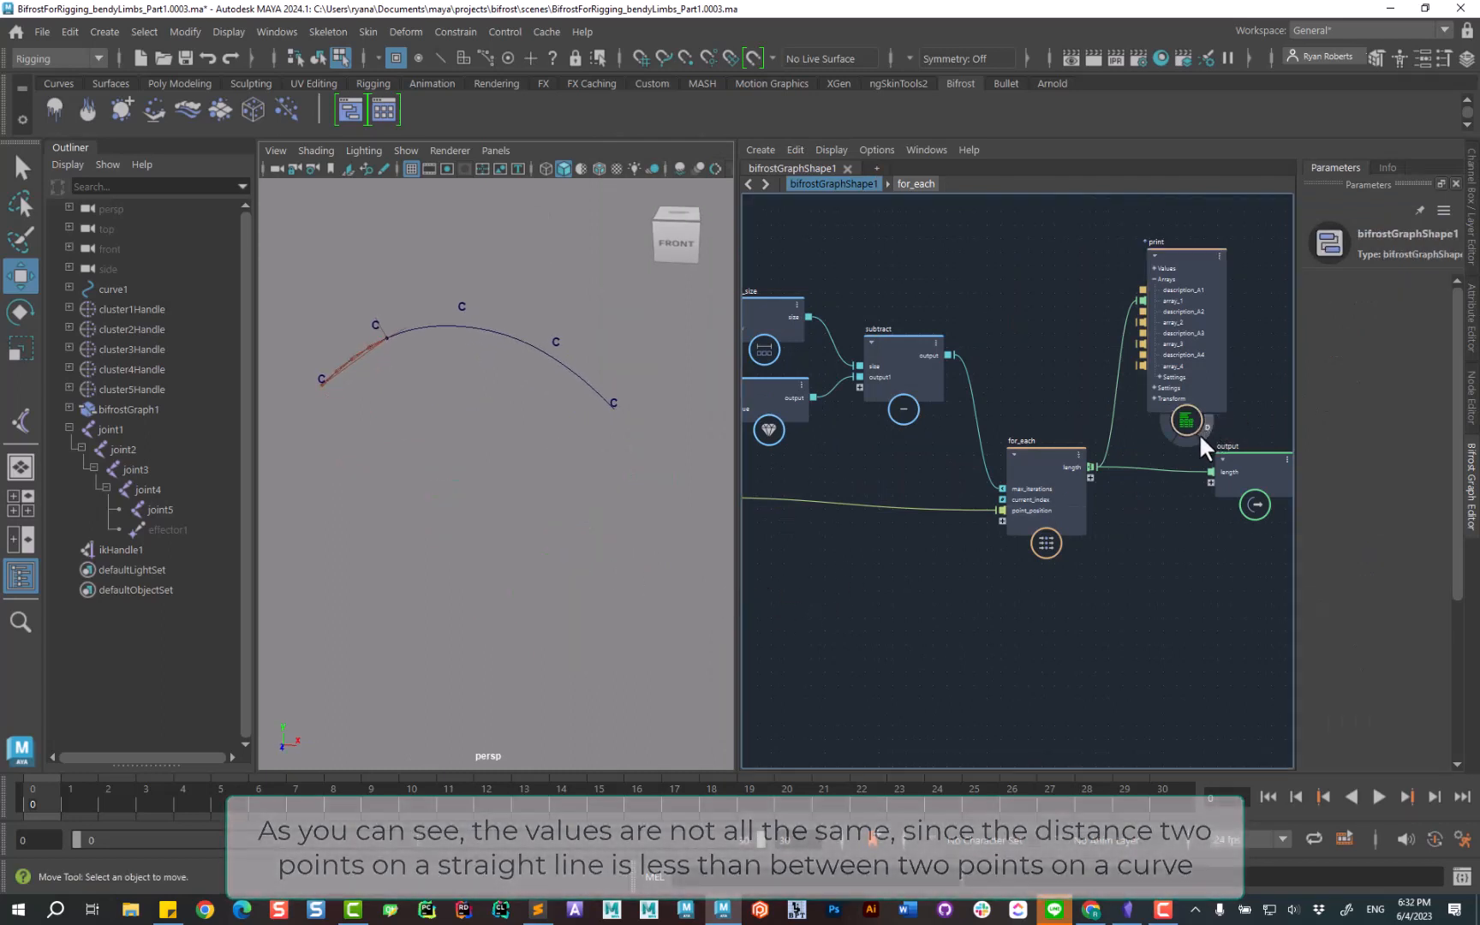
left_click_drag(739, 565, 778, 565)
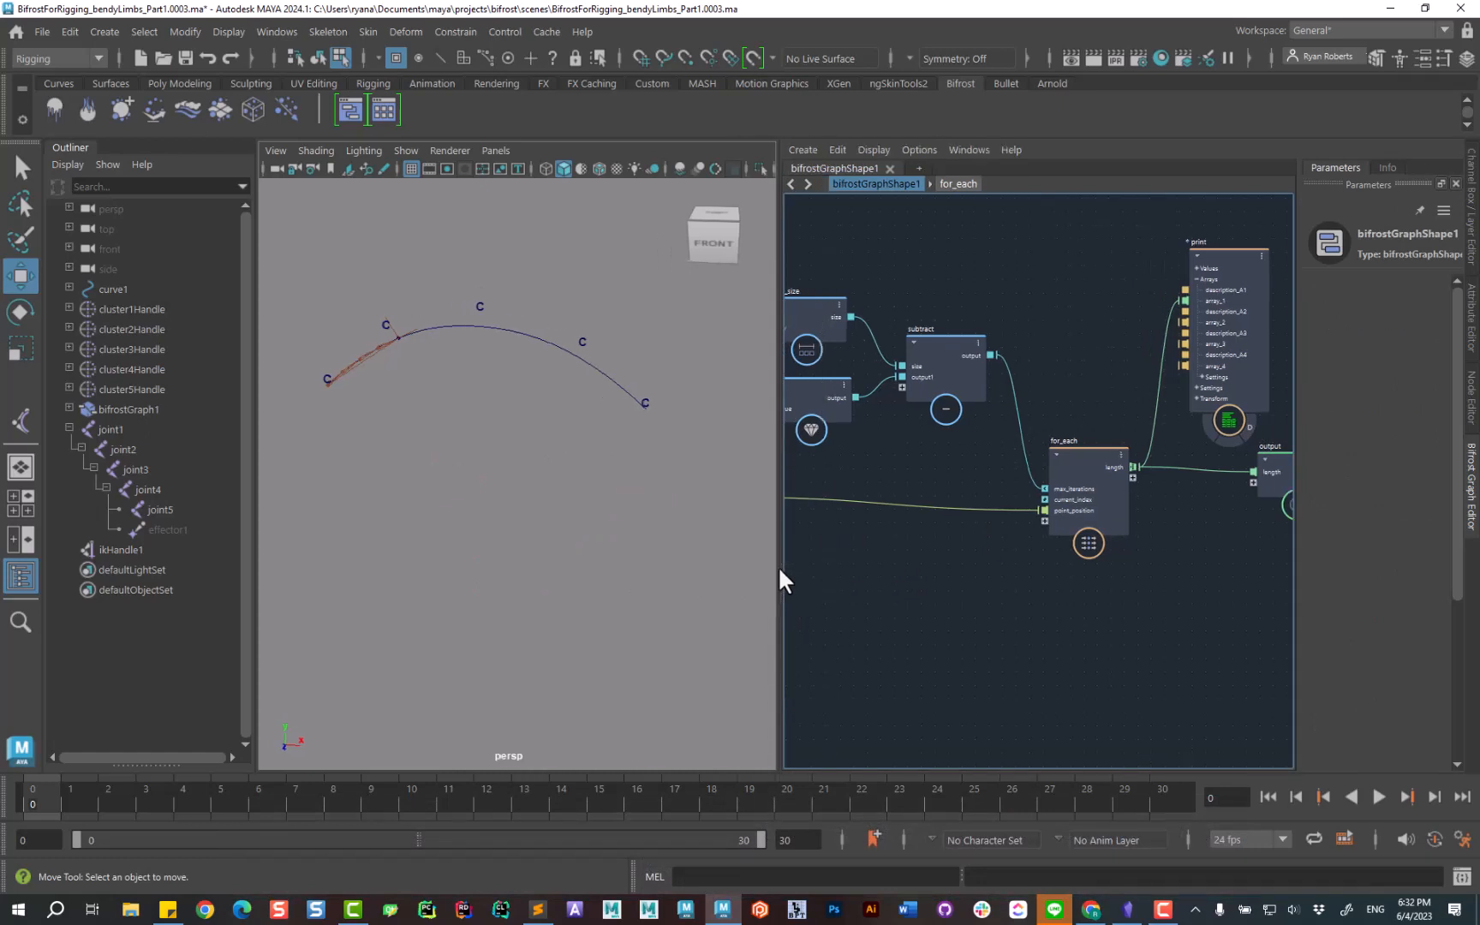
key("ctrl+alt+s")
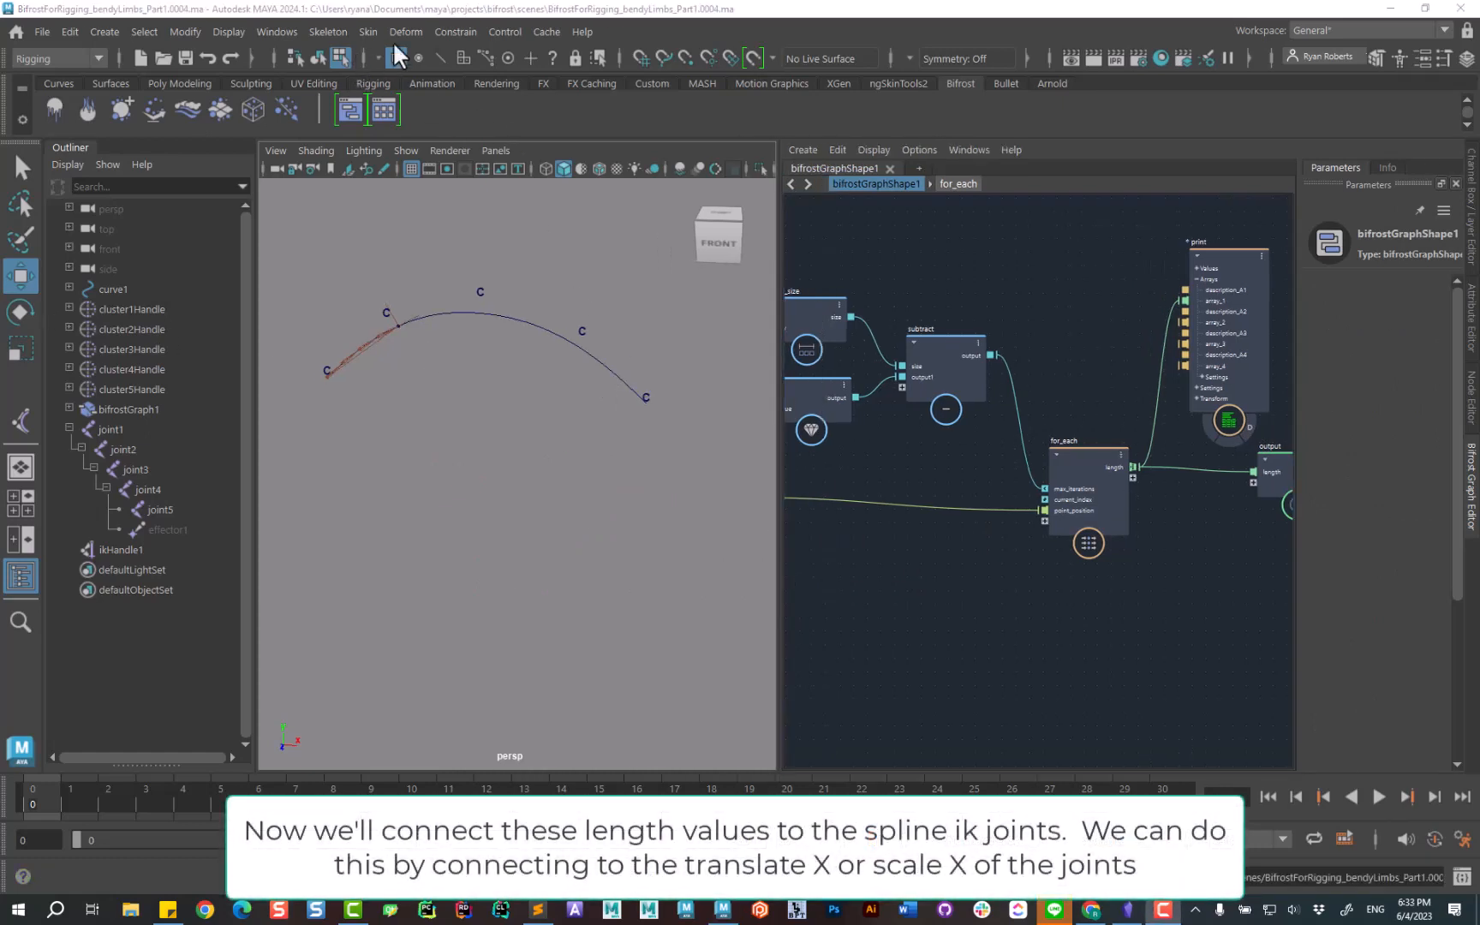
Open the Connection Editor, hide the Bifrost Graph Editor, and place the editor window beside the curve.
left_click(277, 32)
mouse_move(326, 133)
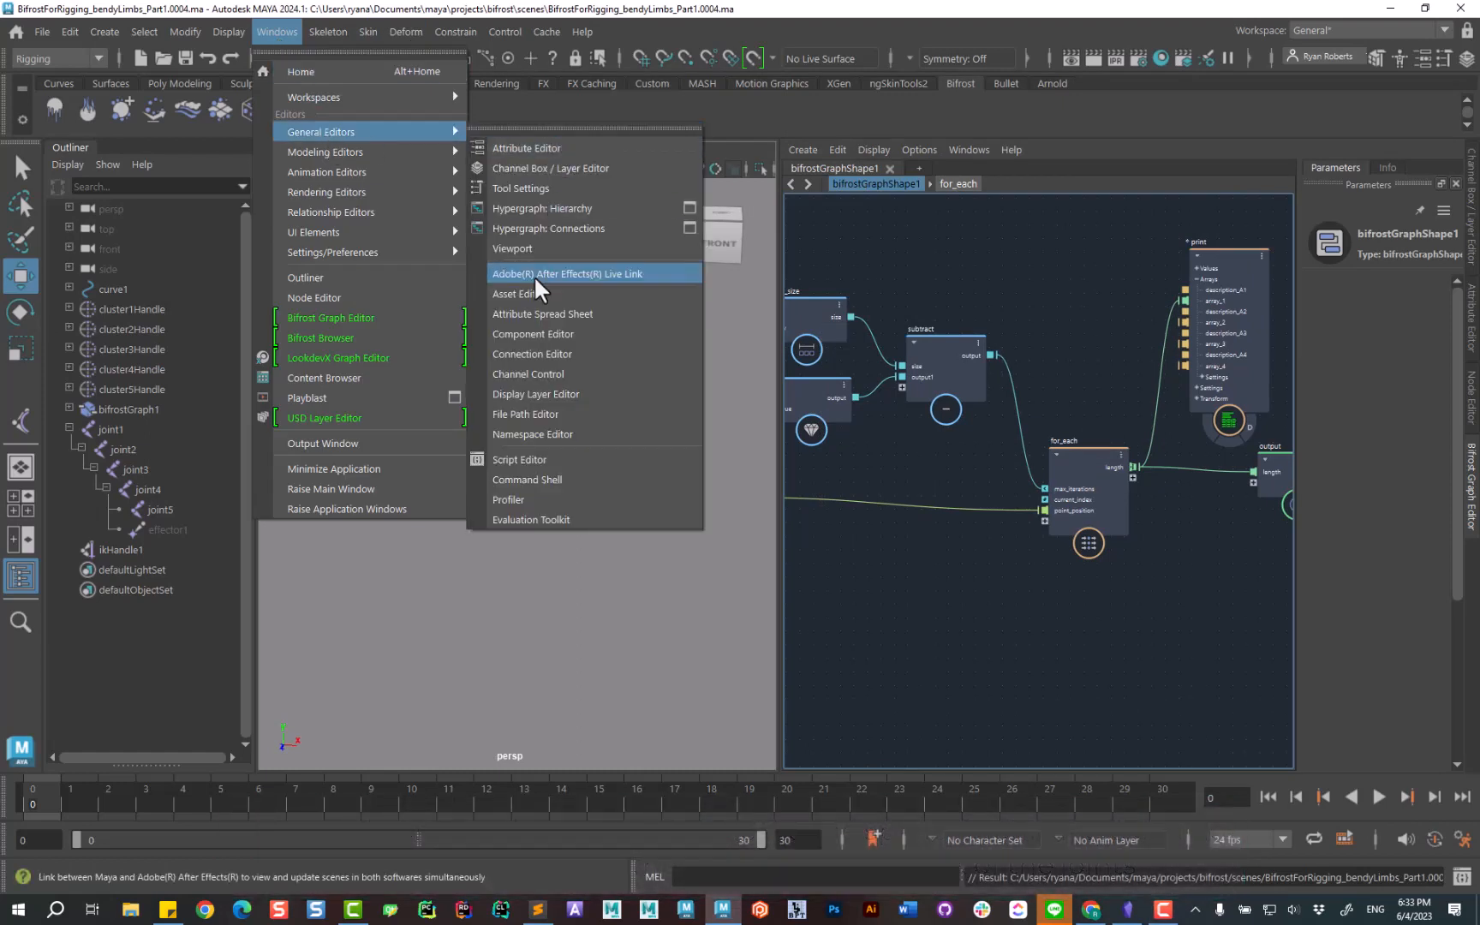
left_click(551, 348)
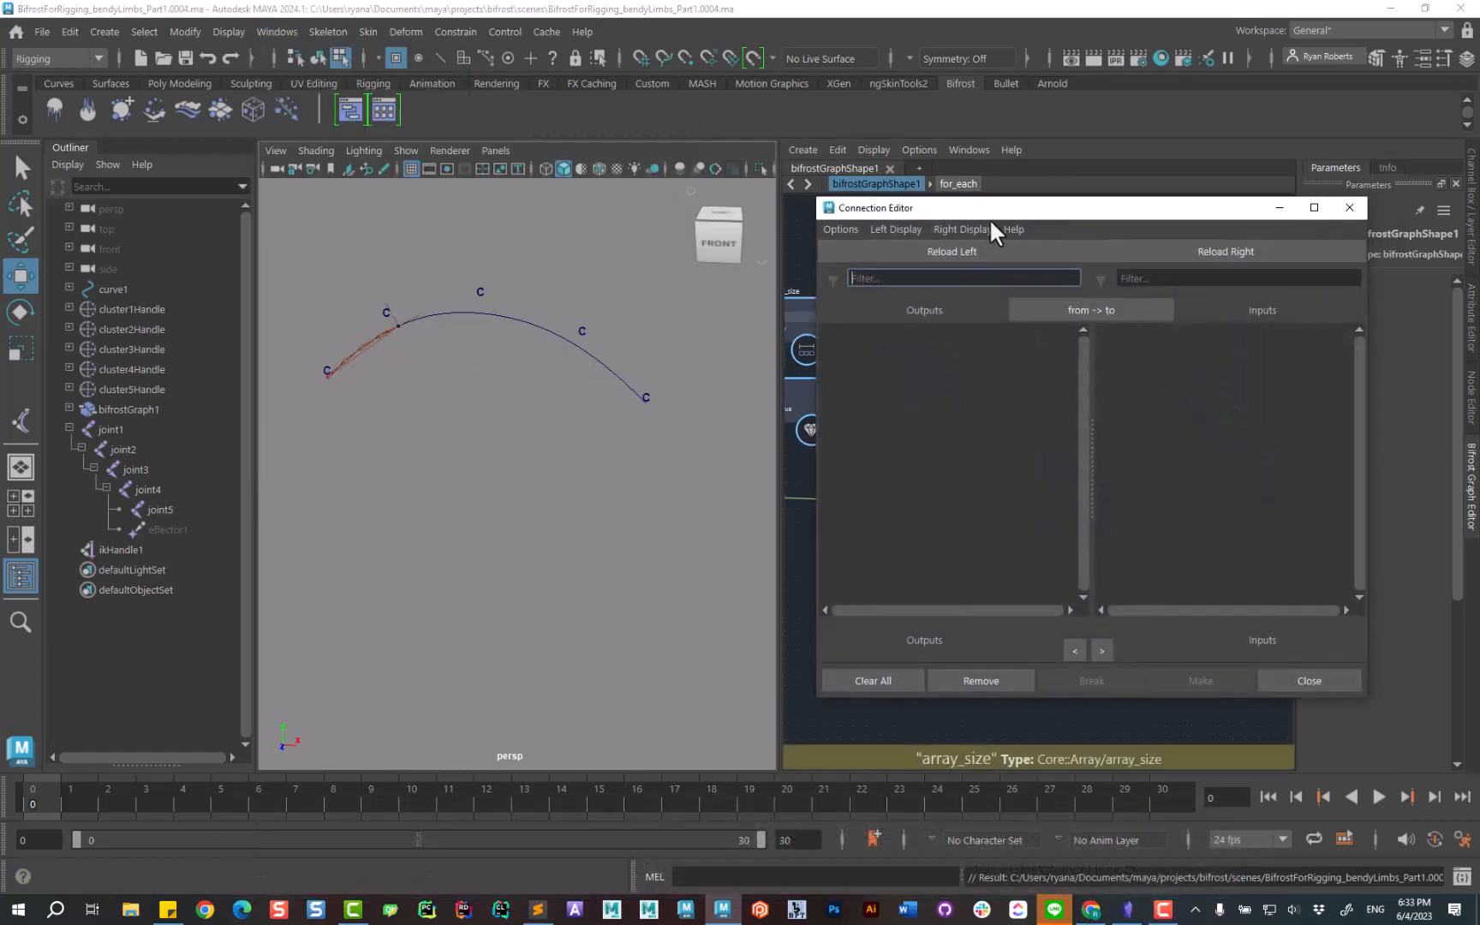
left_click_drag(990, 218, 655, 280)
left_click(1470, 481)
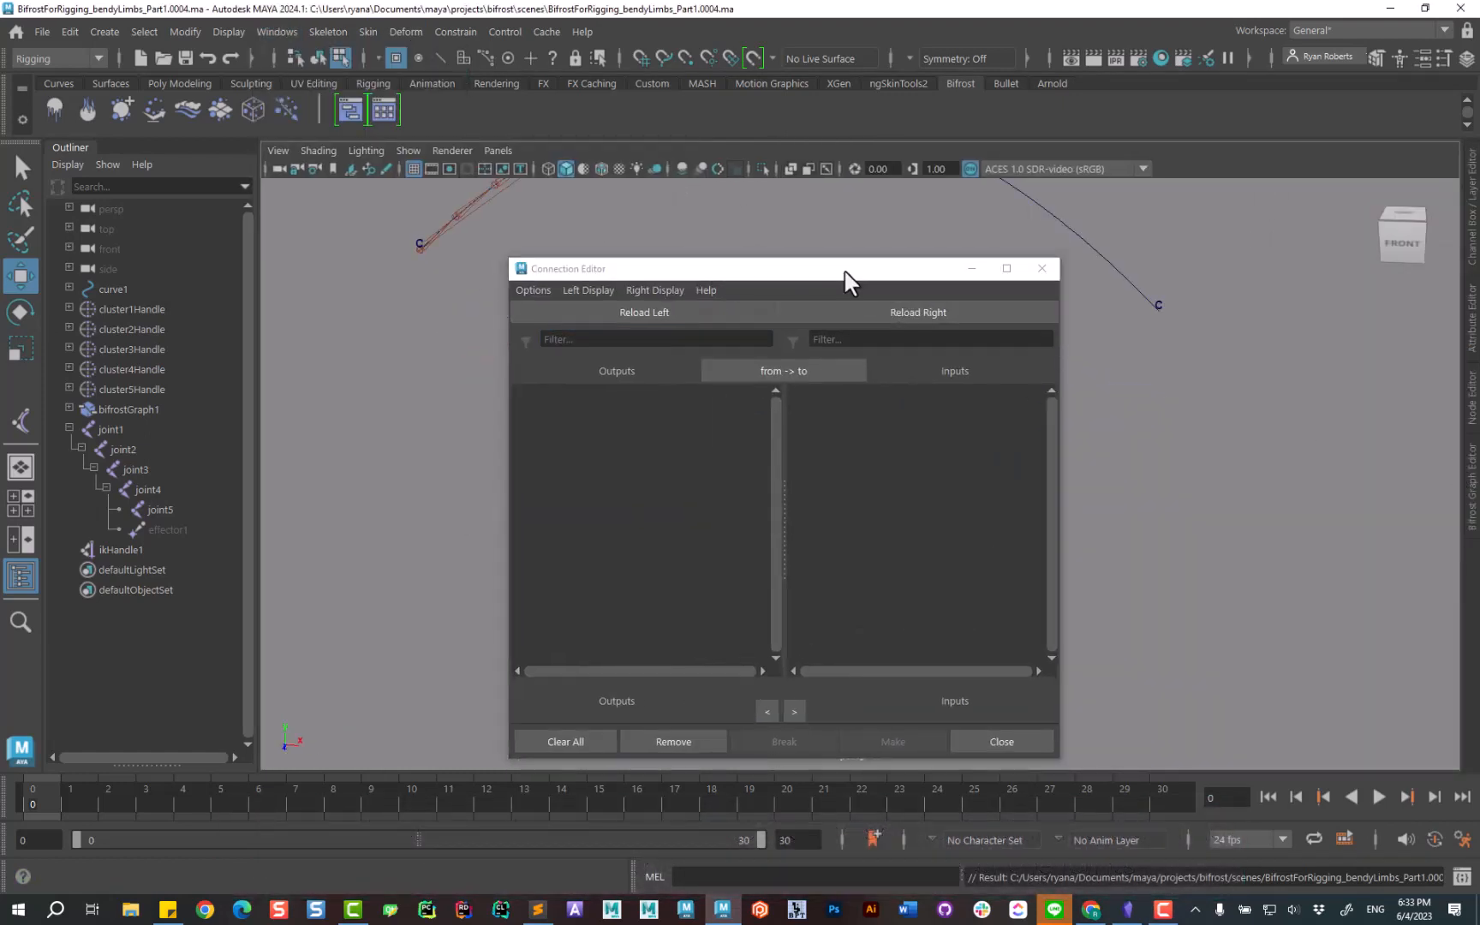
left_click_drag(844, 269, 1113, 264)
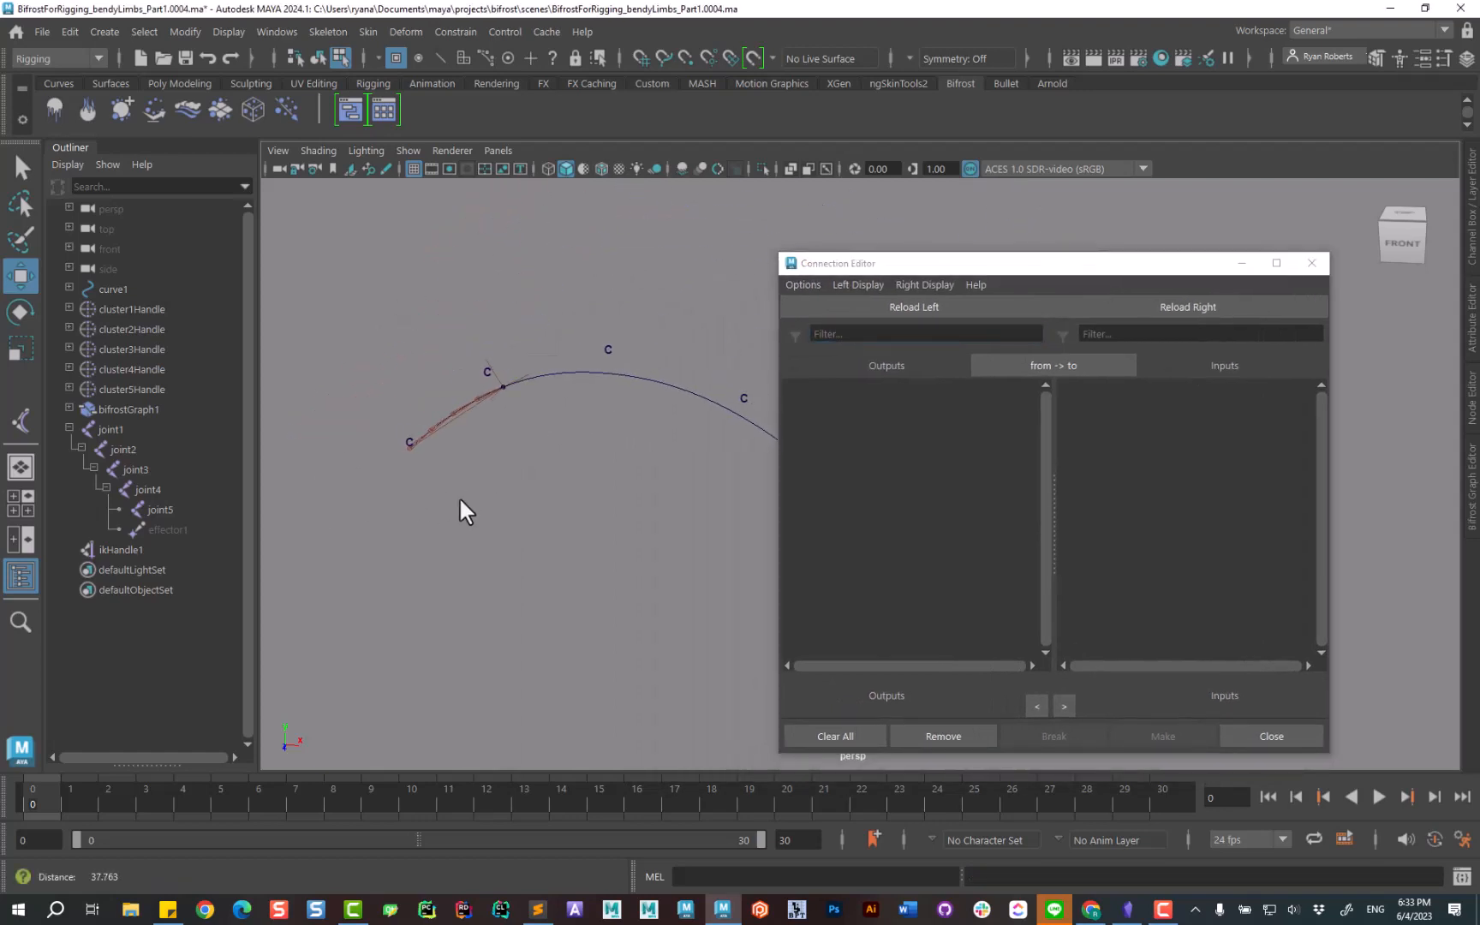
left_click_drag(895, 266, 1017, 233)
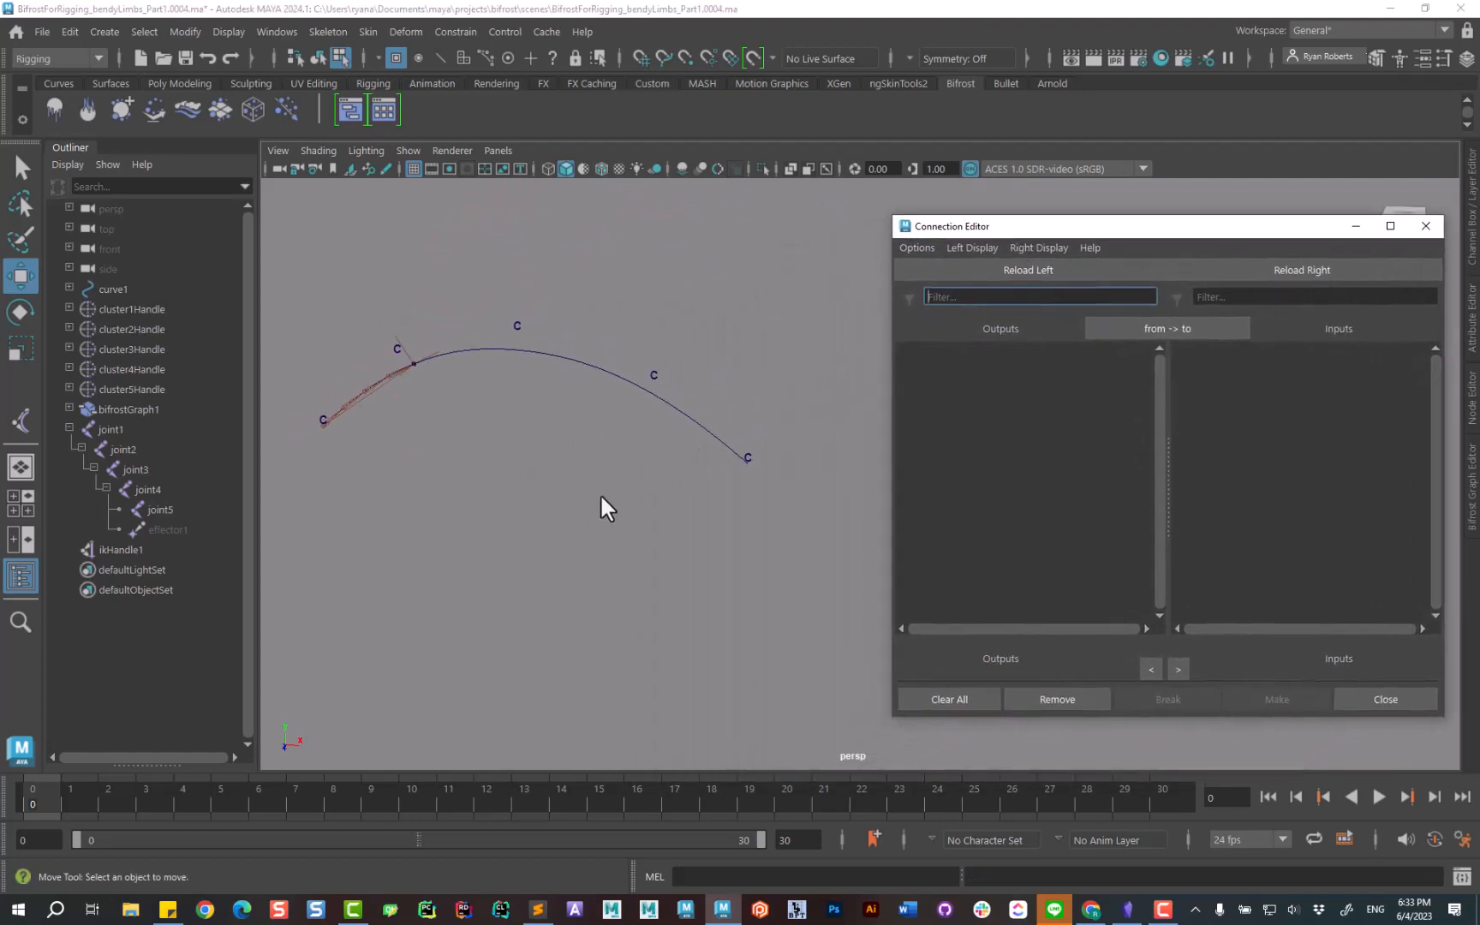
middle_click_drag(601, 506, 651, 485, "alt")
Load bifrostGraphShape1 as the Connection Editor's source and expand its length array to list the individual elements.
left_click(69, 408)
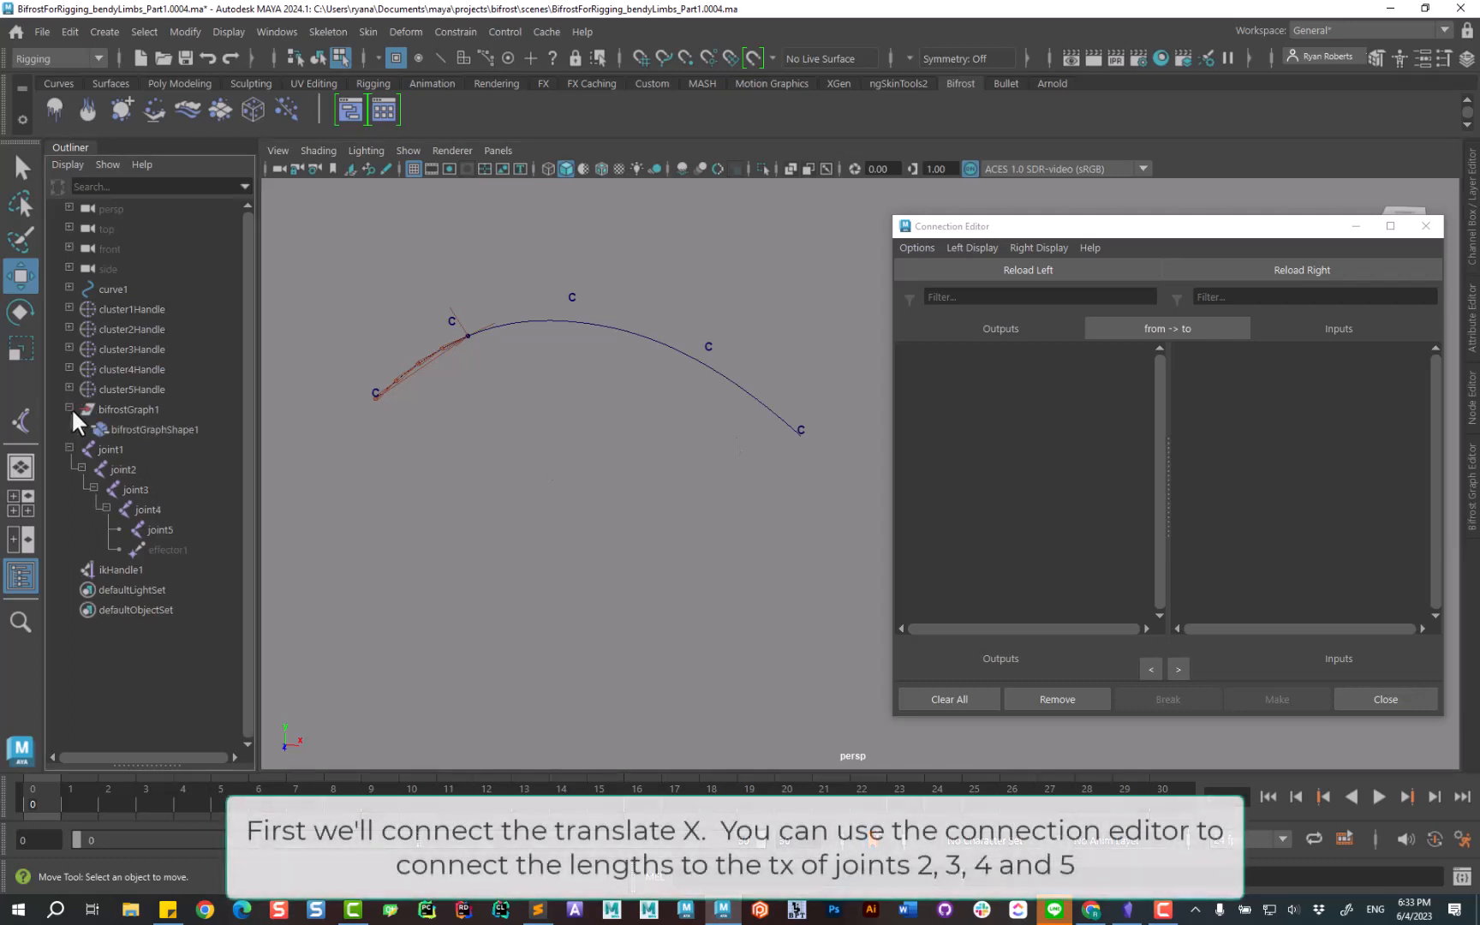
left_click(175, 428)
left_click(999, 271)
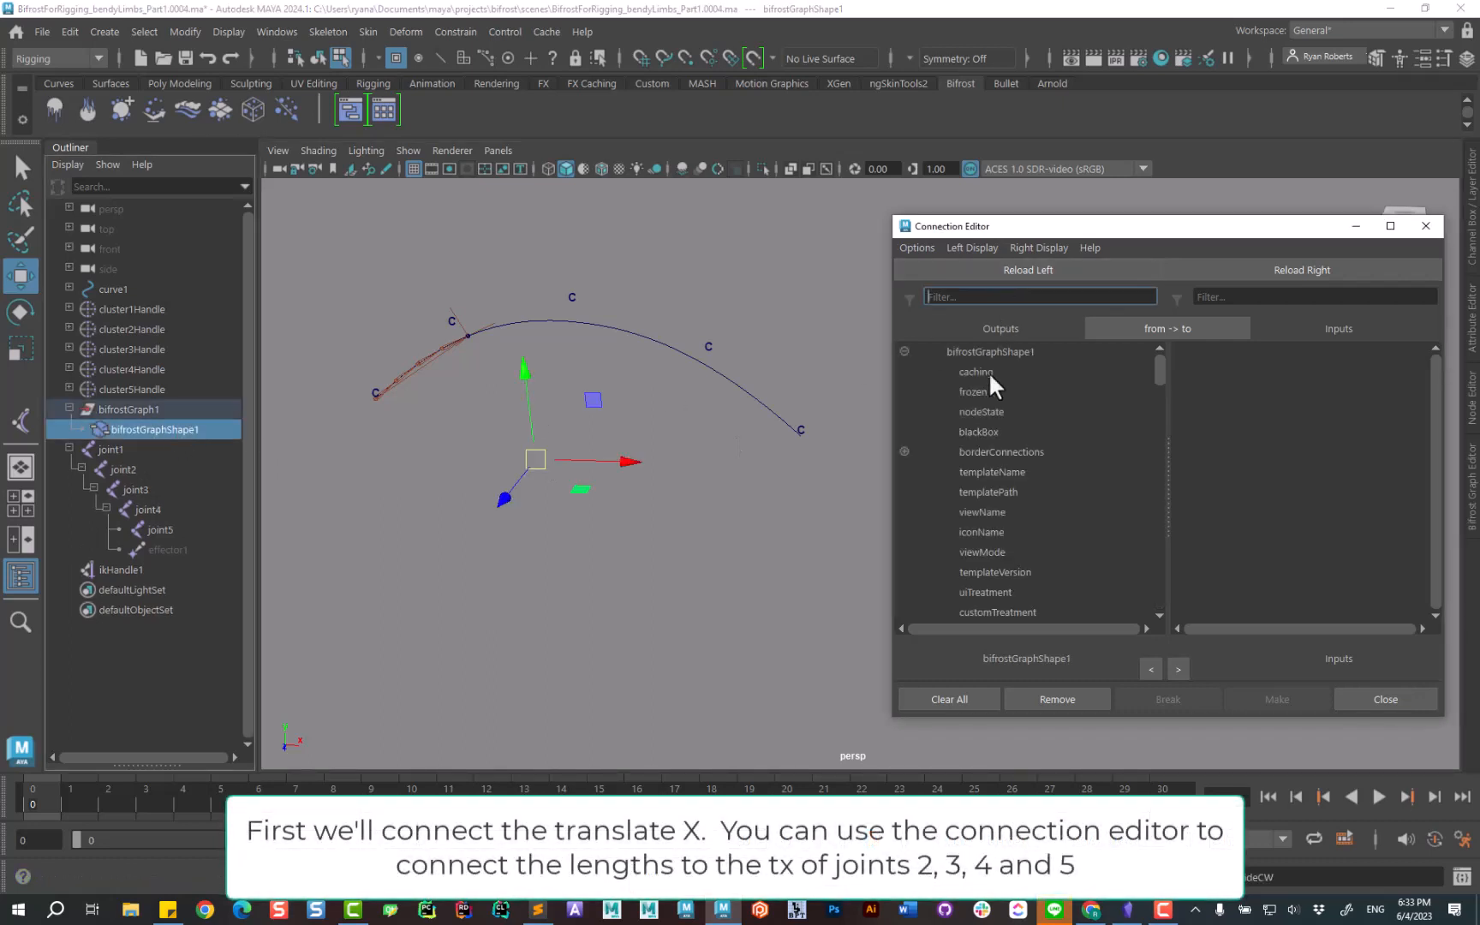
scroll(990, 394, "down", 3)
left_click(974, 247)
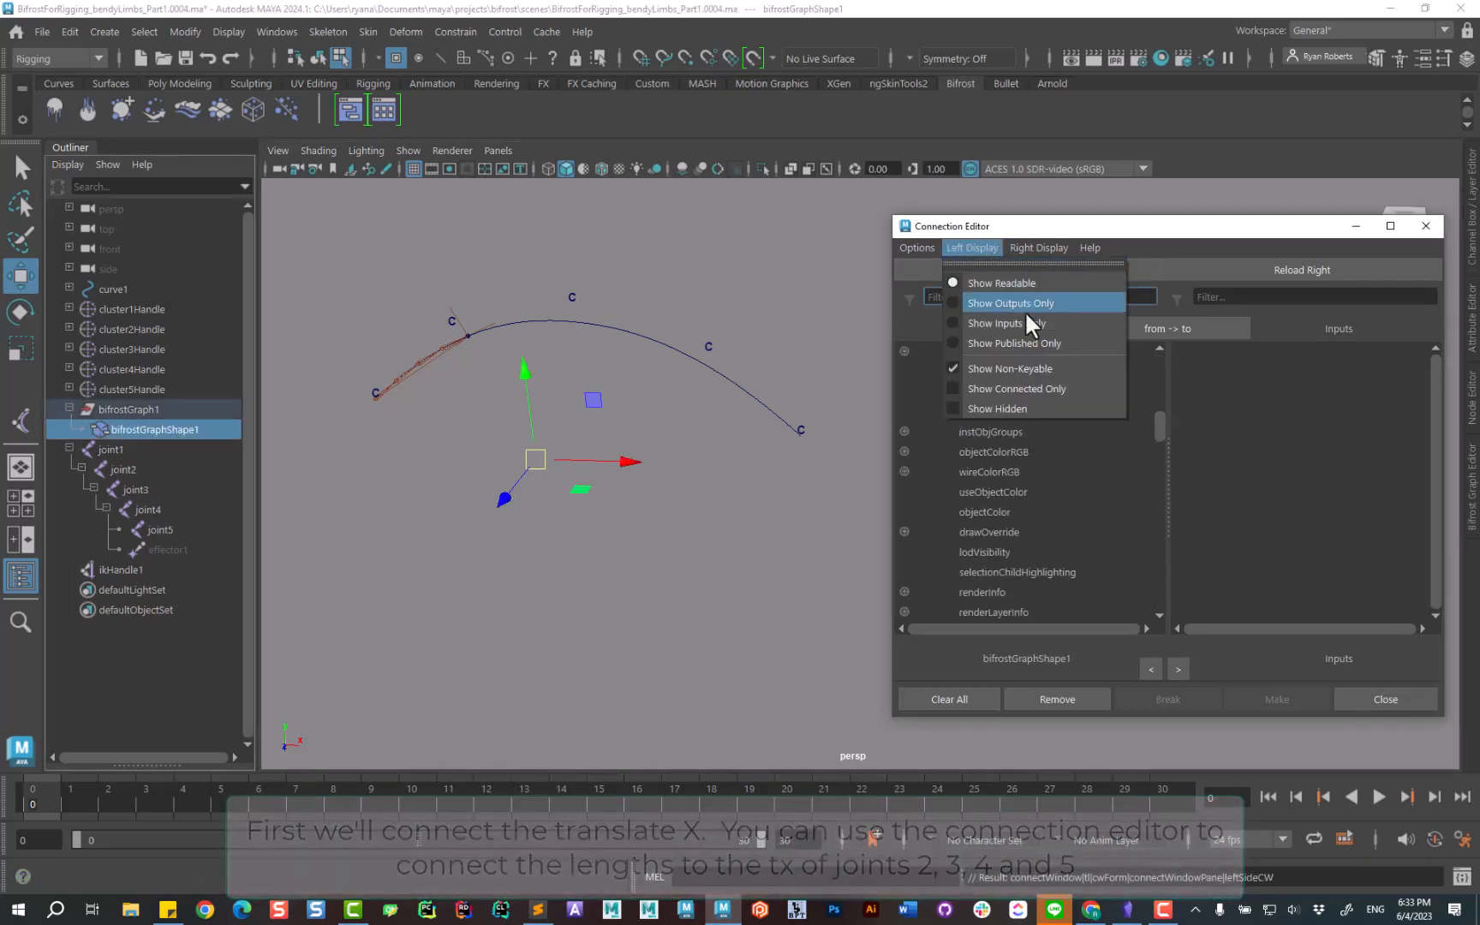
left_click(1150, 452)
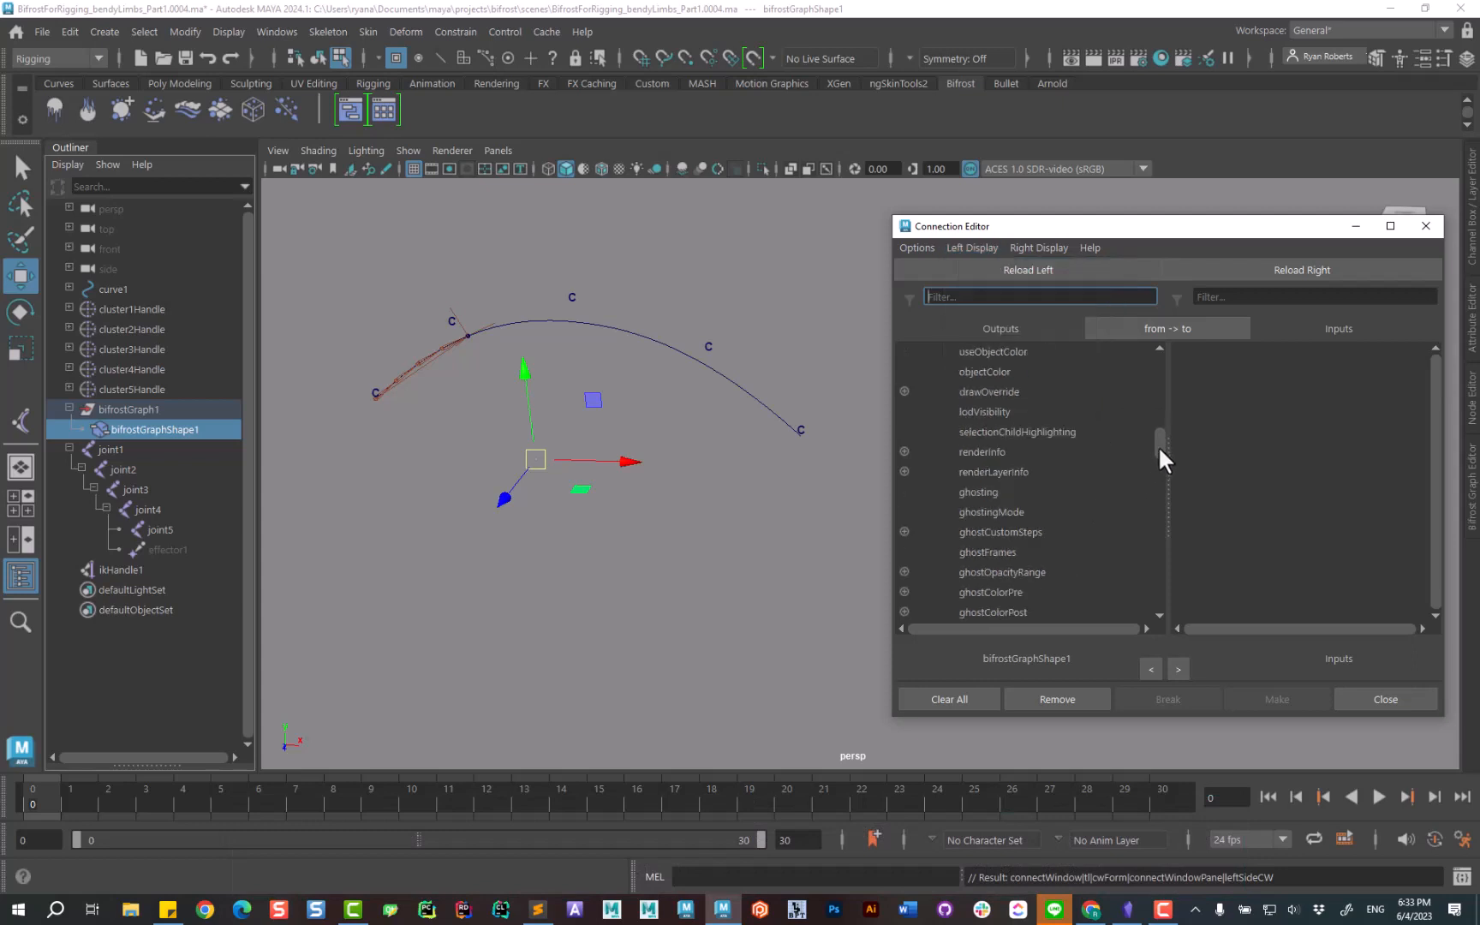
left_click_drag(1157, 437, 1160, 593)
left_click(904, 572)
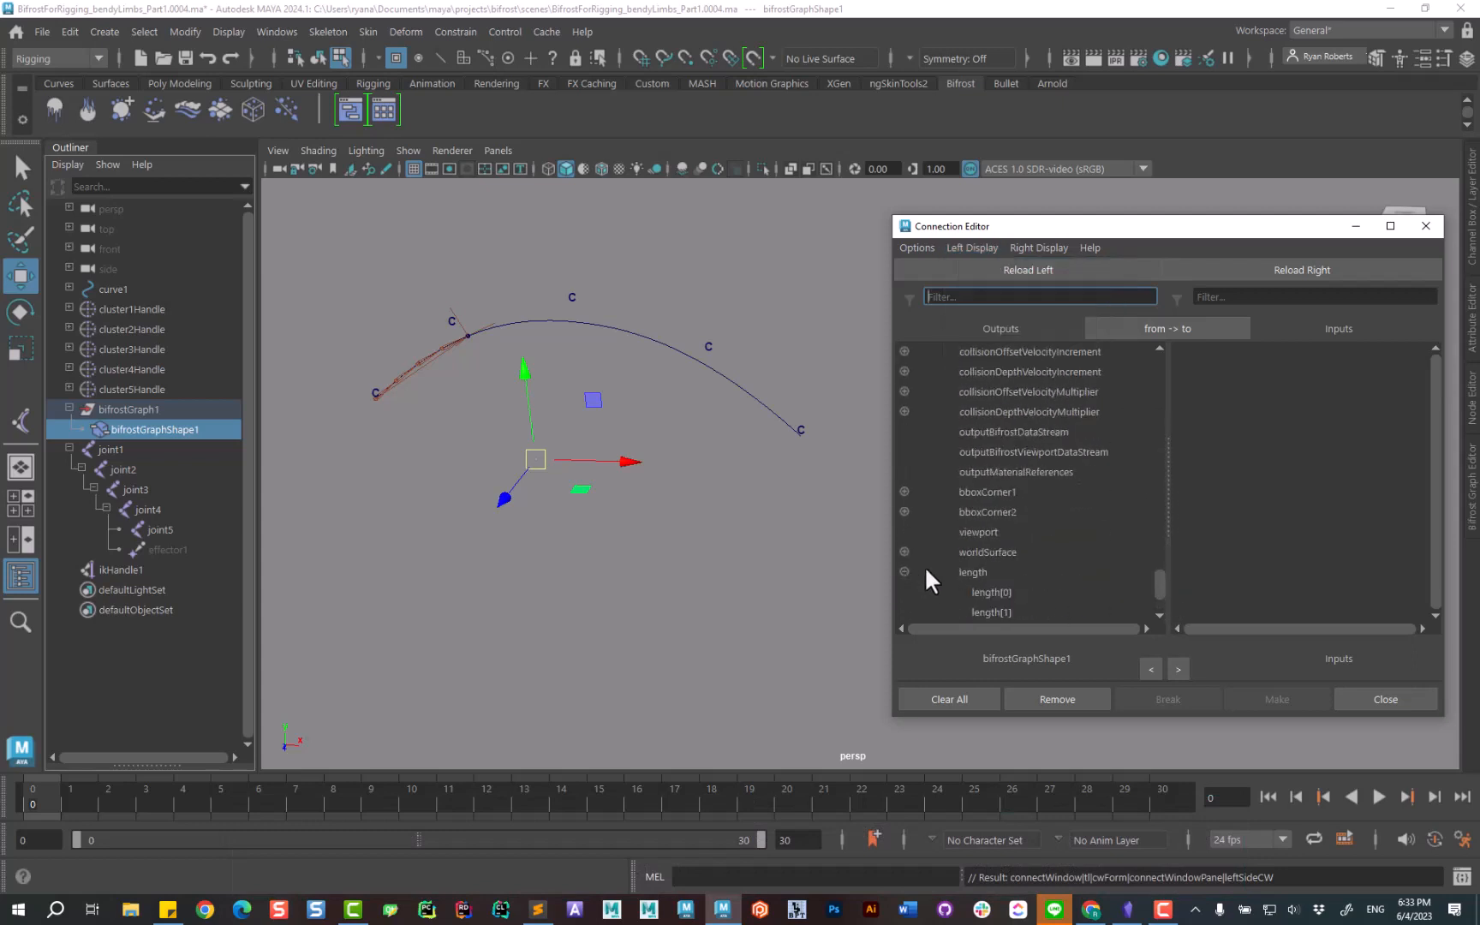
scroll(985, 561, "down", 2)
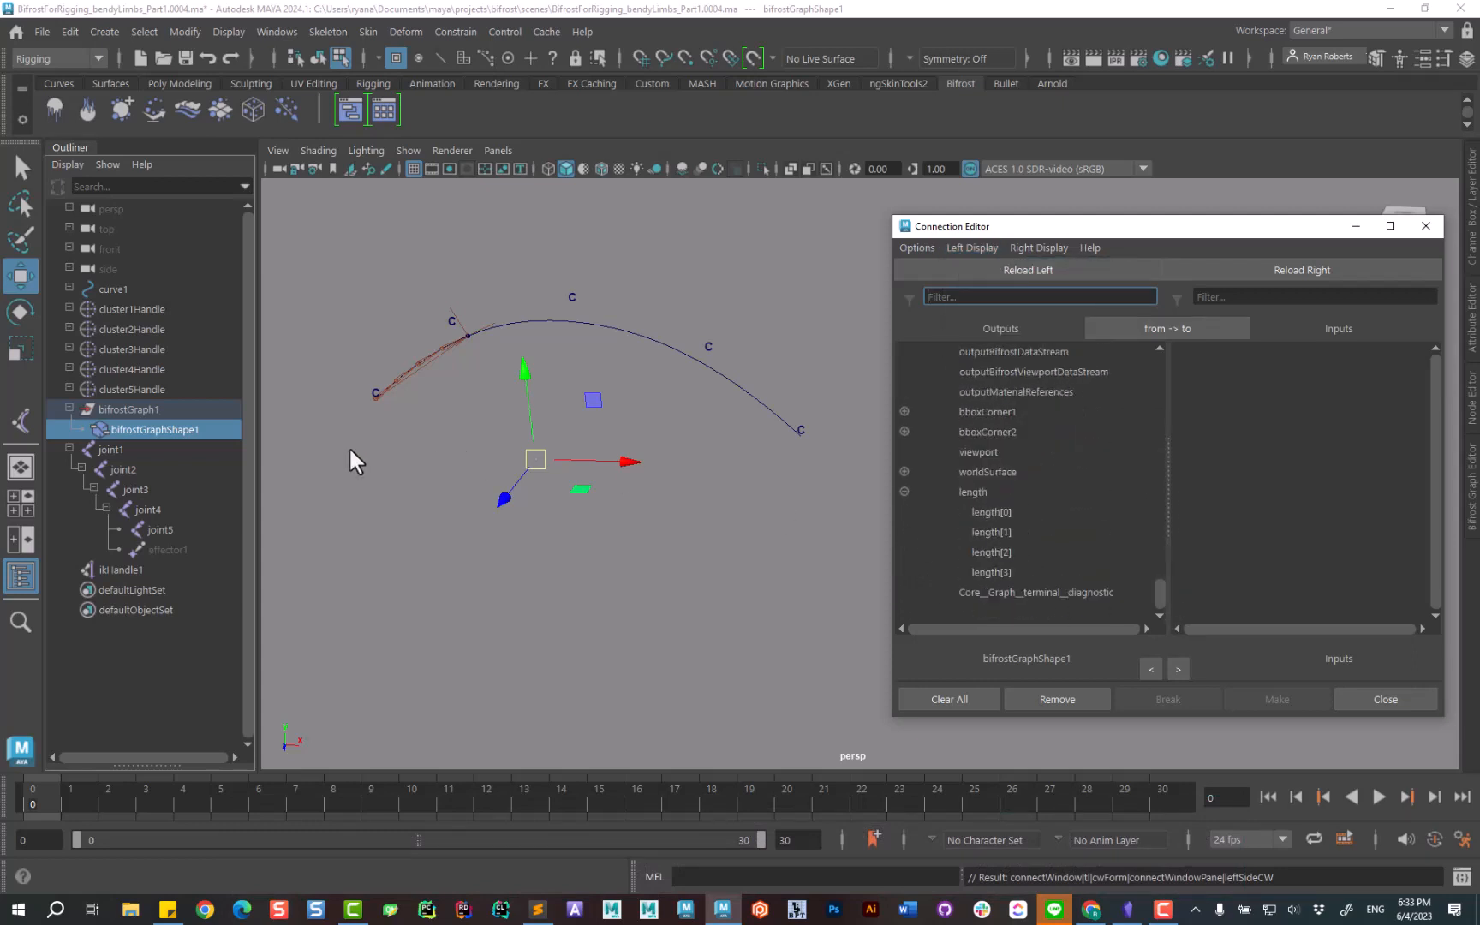
Load joint2, joint3, joint4 and joint5 as the Connection Editor's destination objects.
left_click_drag(121, 470, 169, 532)
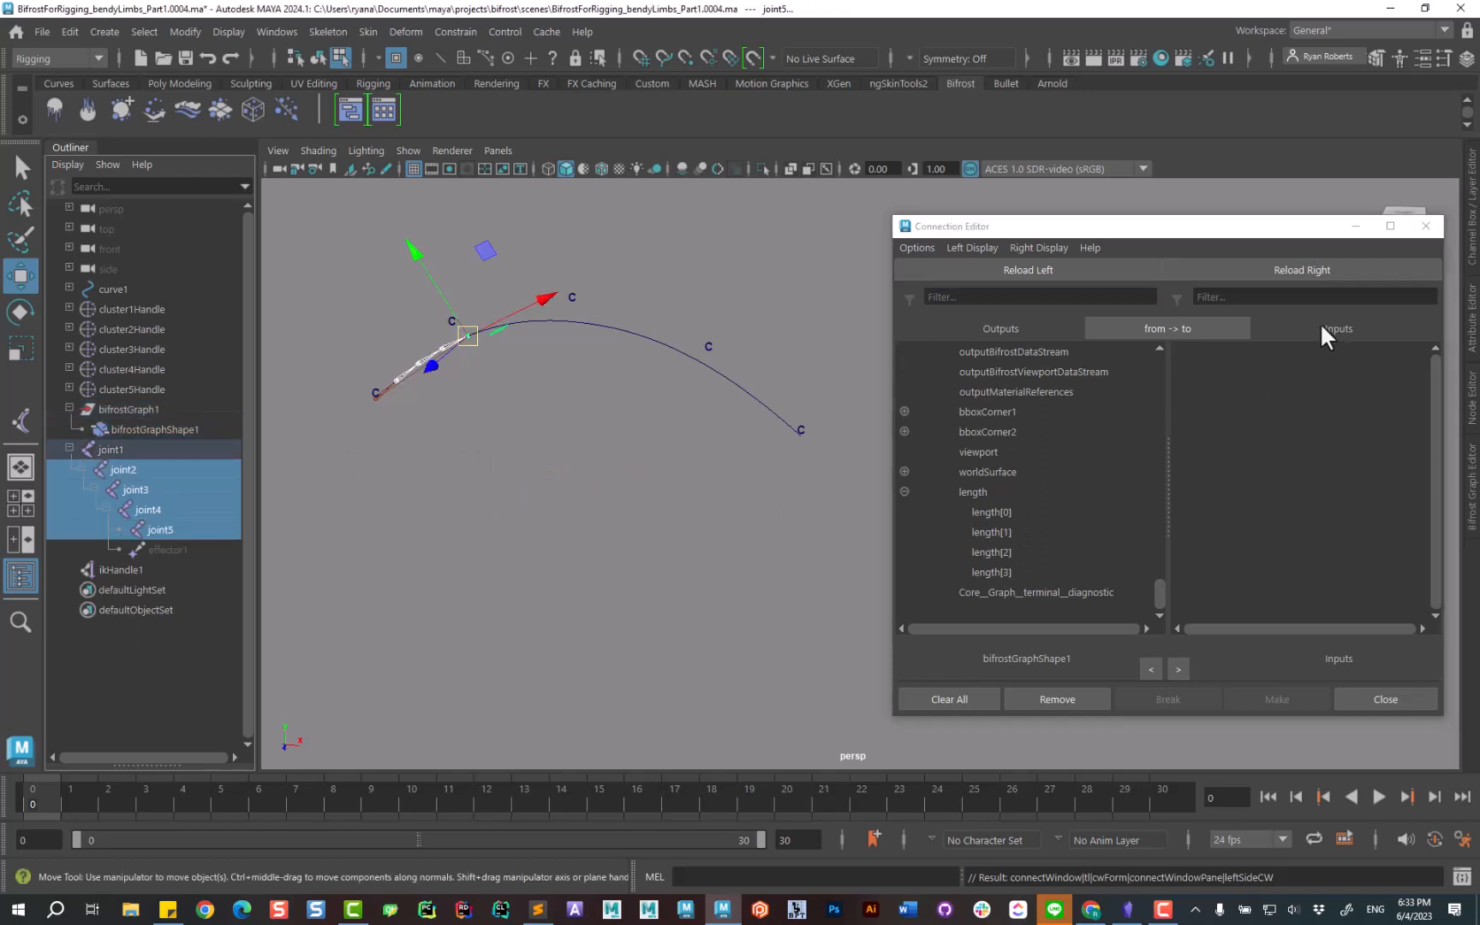
left_click(1292, 264)
left_click(1038, 249)
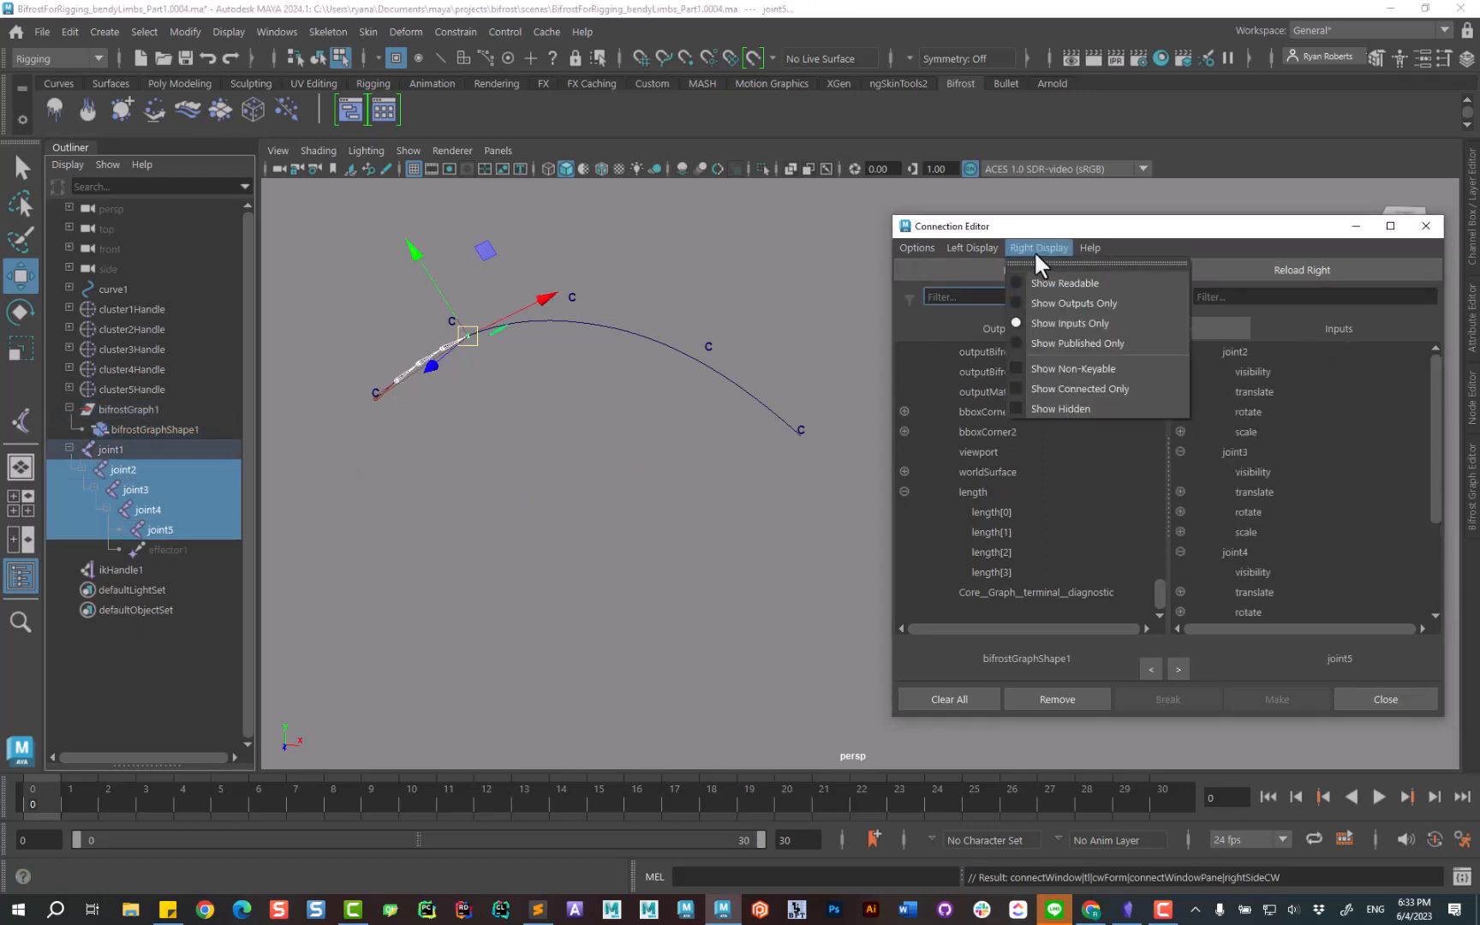
left_click(1045, 224)
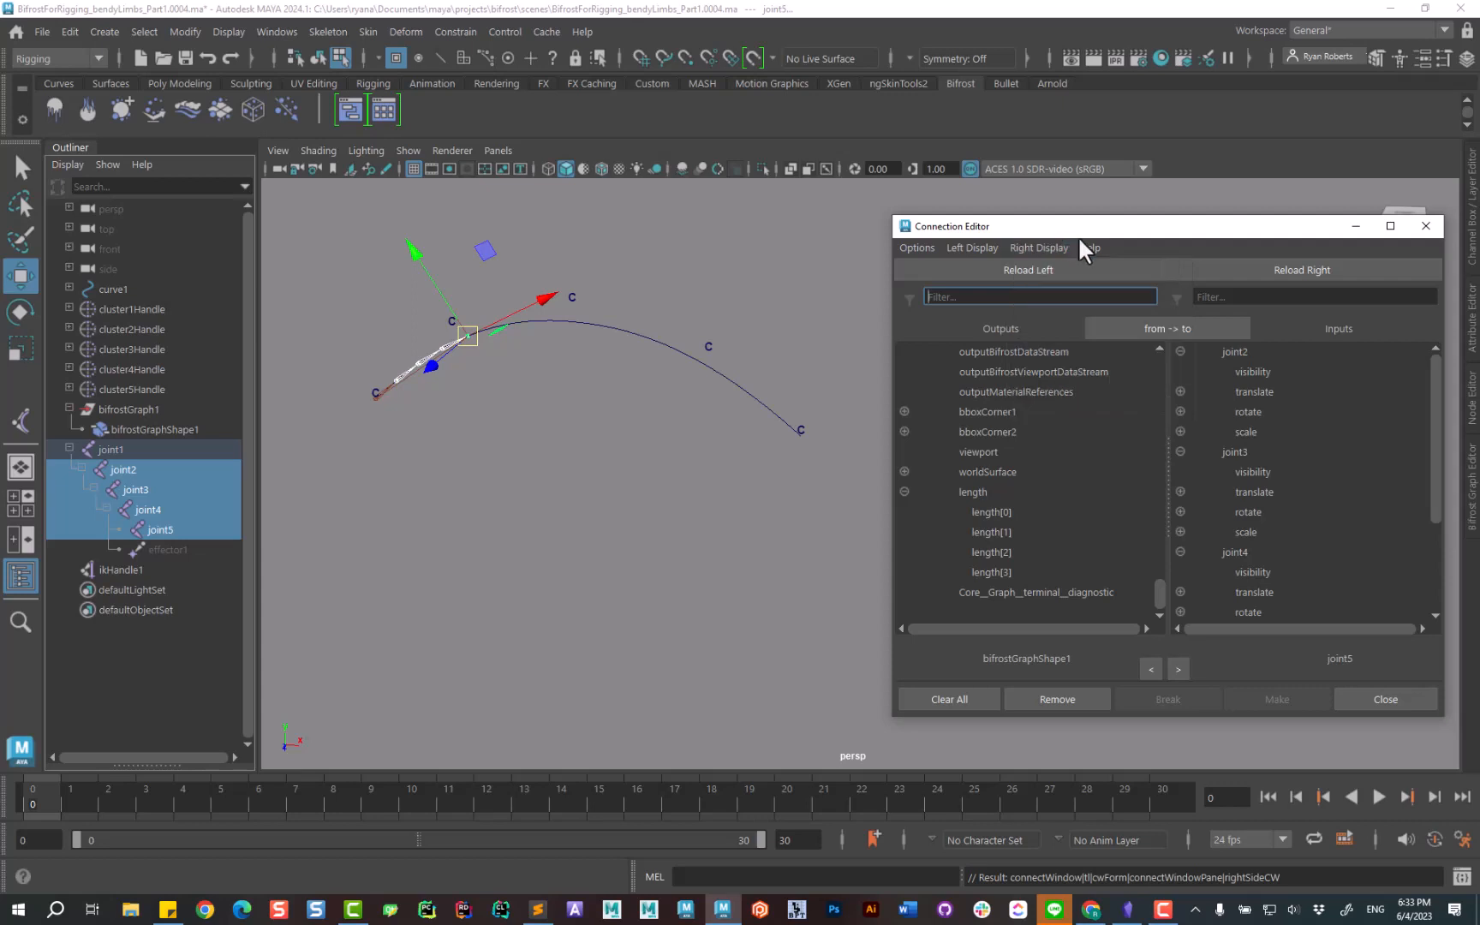
Connect bifrostGraphShape1's length[0] to joint2's translateX and collapse joint2's attributes.
left_click(991, 513)
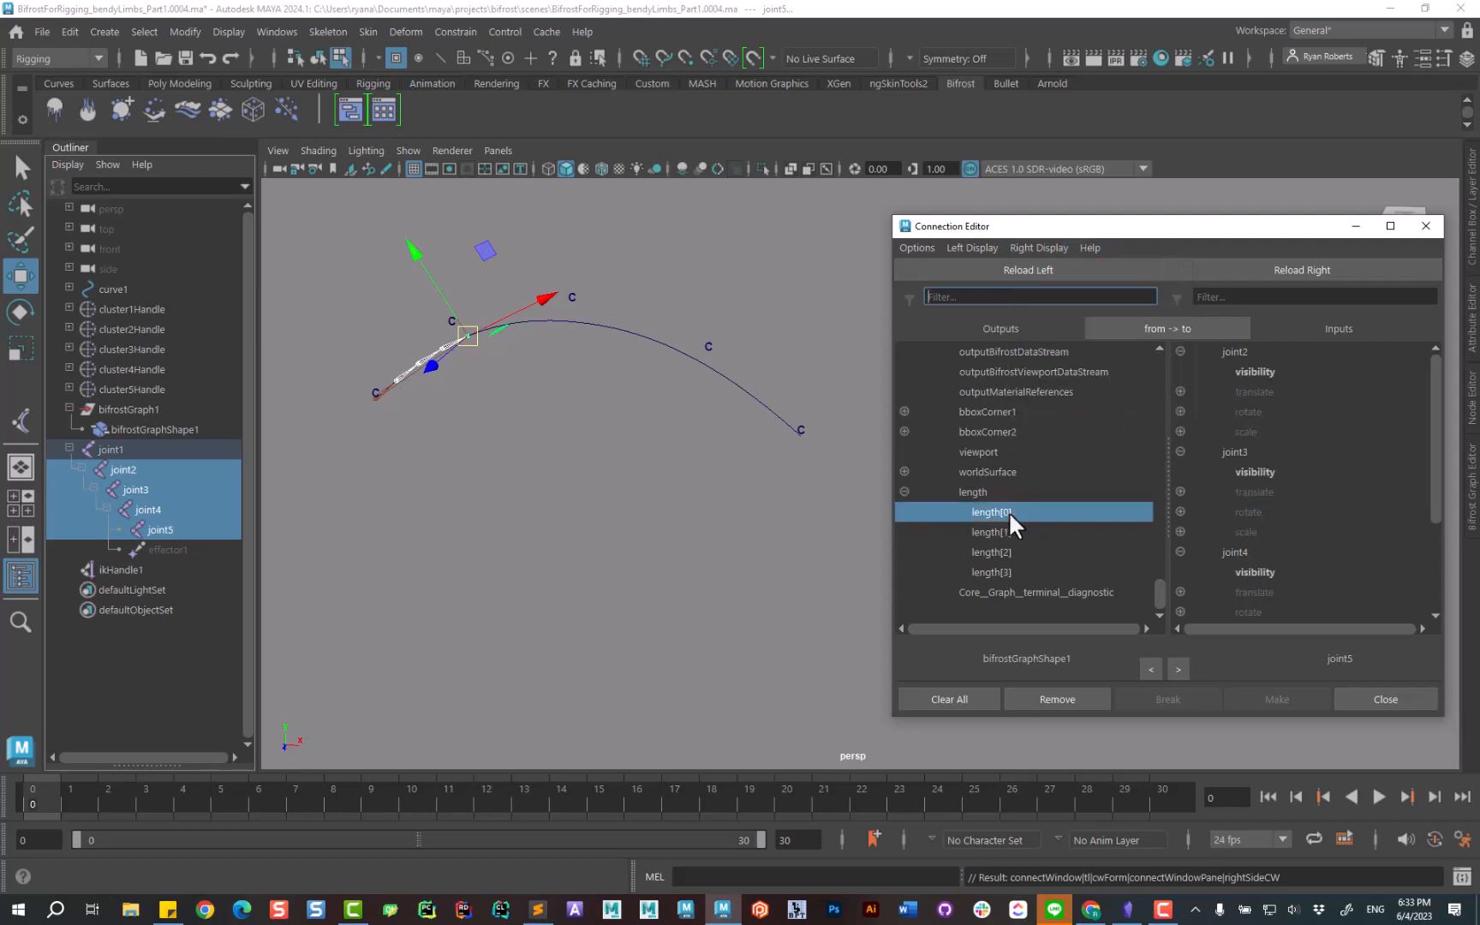
left_click(1181, 392)
left_click(1283, 412)
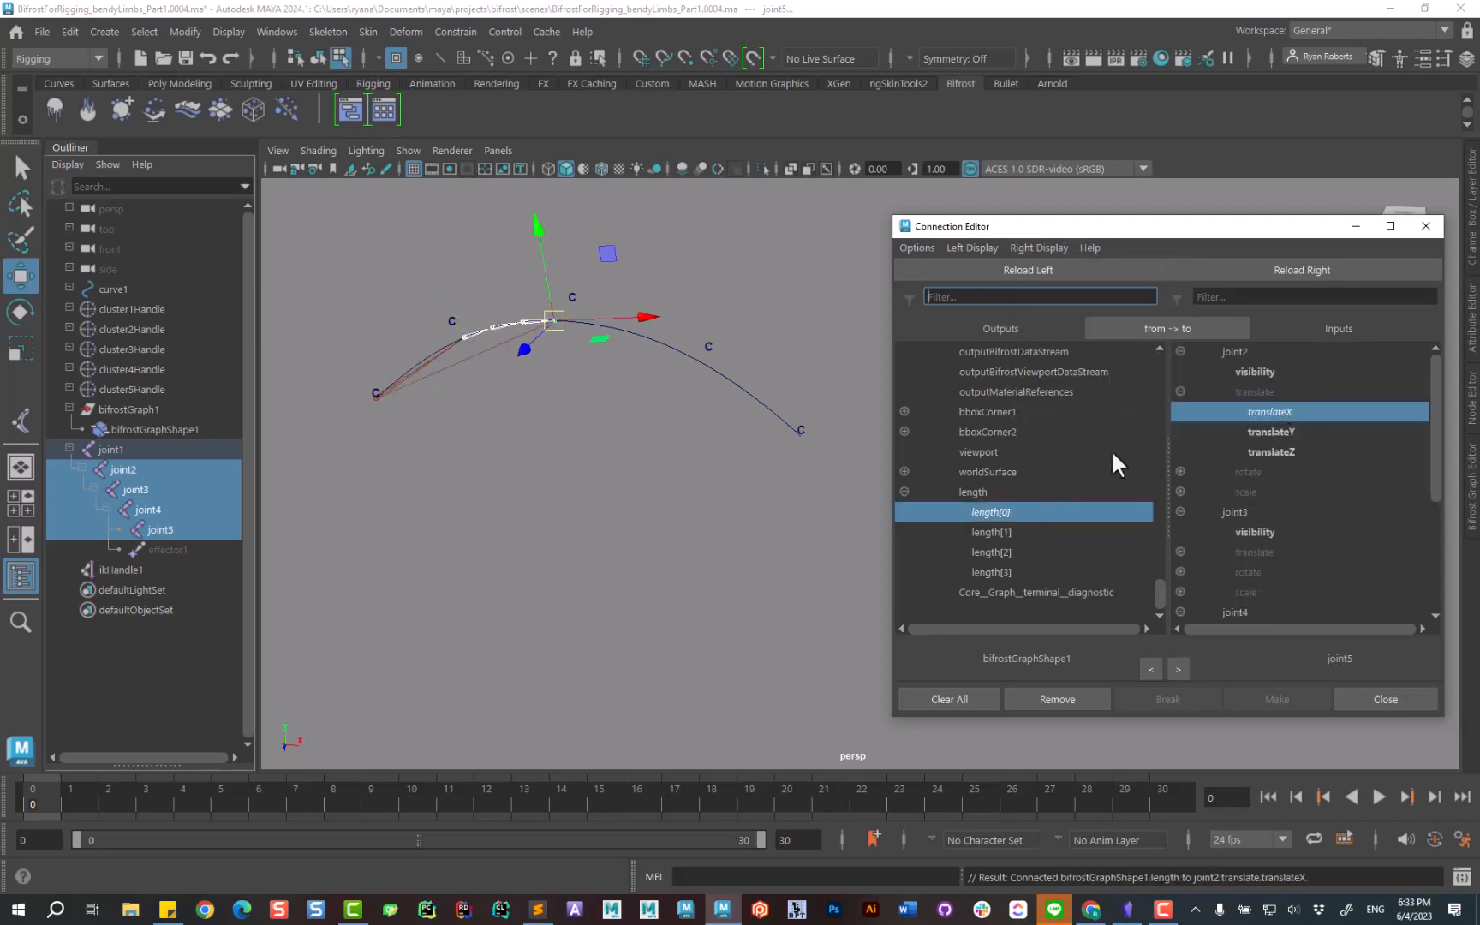
left_click(1179, 351)
Connect bifrostGraphShape1's length[1] to joint3's translateX and collapse joint3's attributes.
left_click(1036, 532)
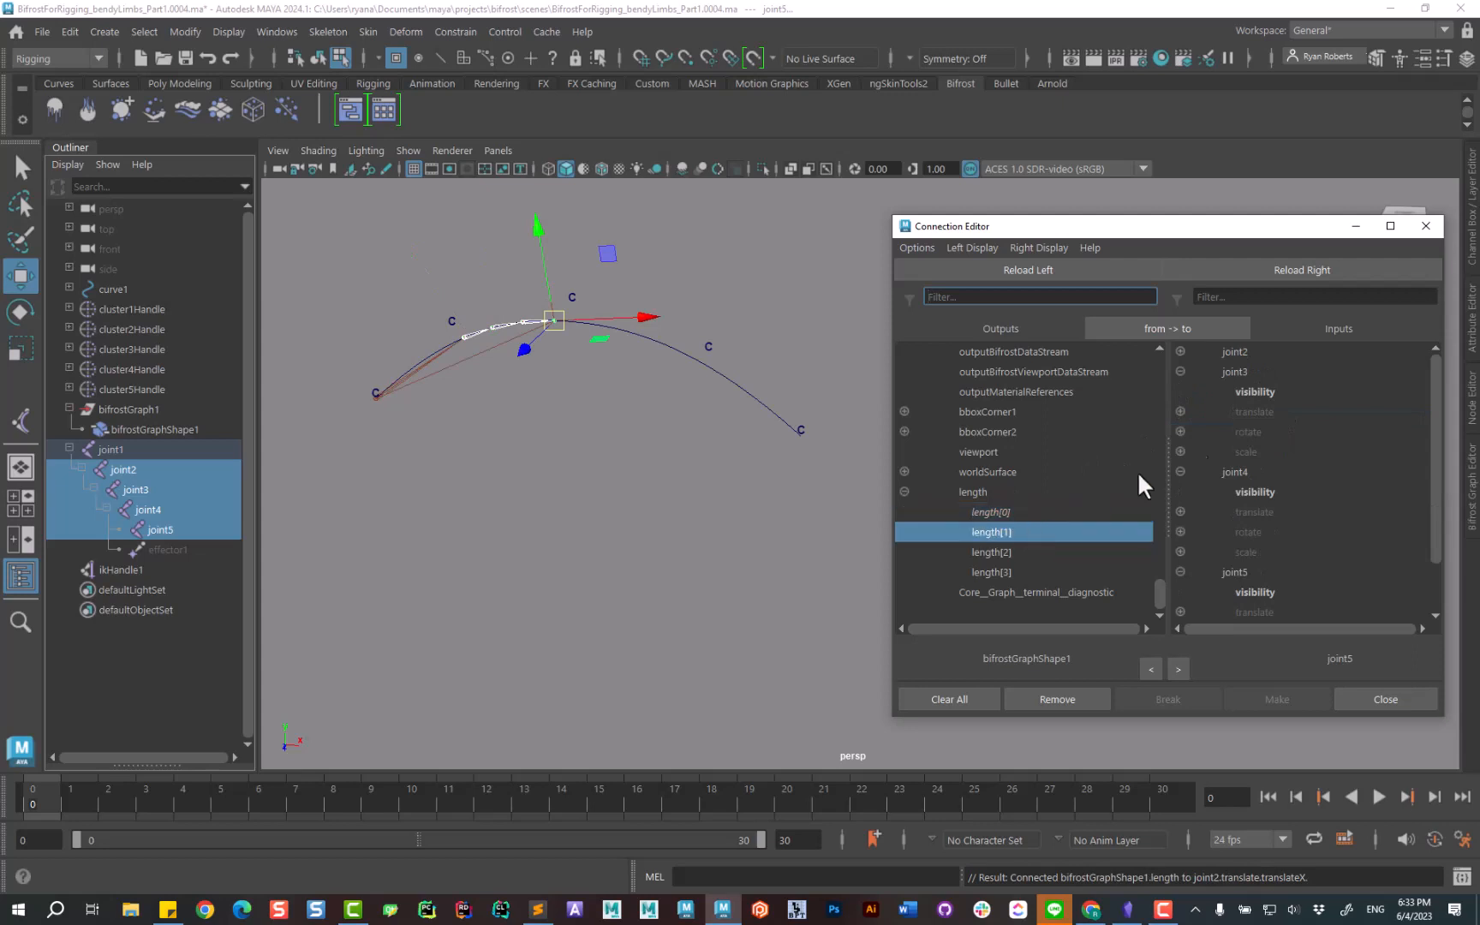
left_click(1180, 412)
left_click(1272, 432)
left_click(1180, 372)
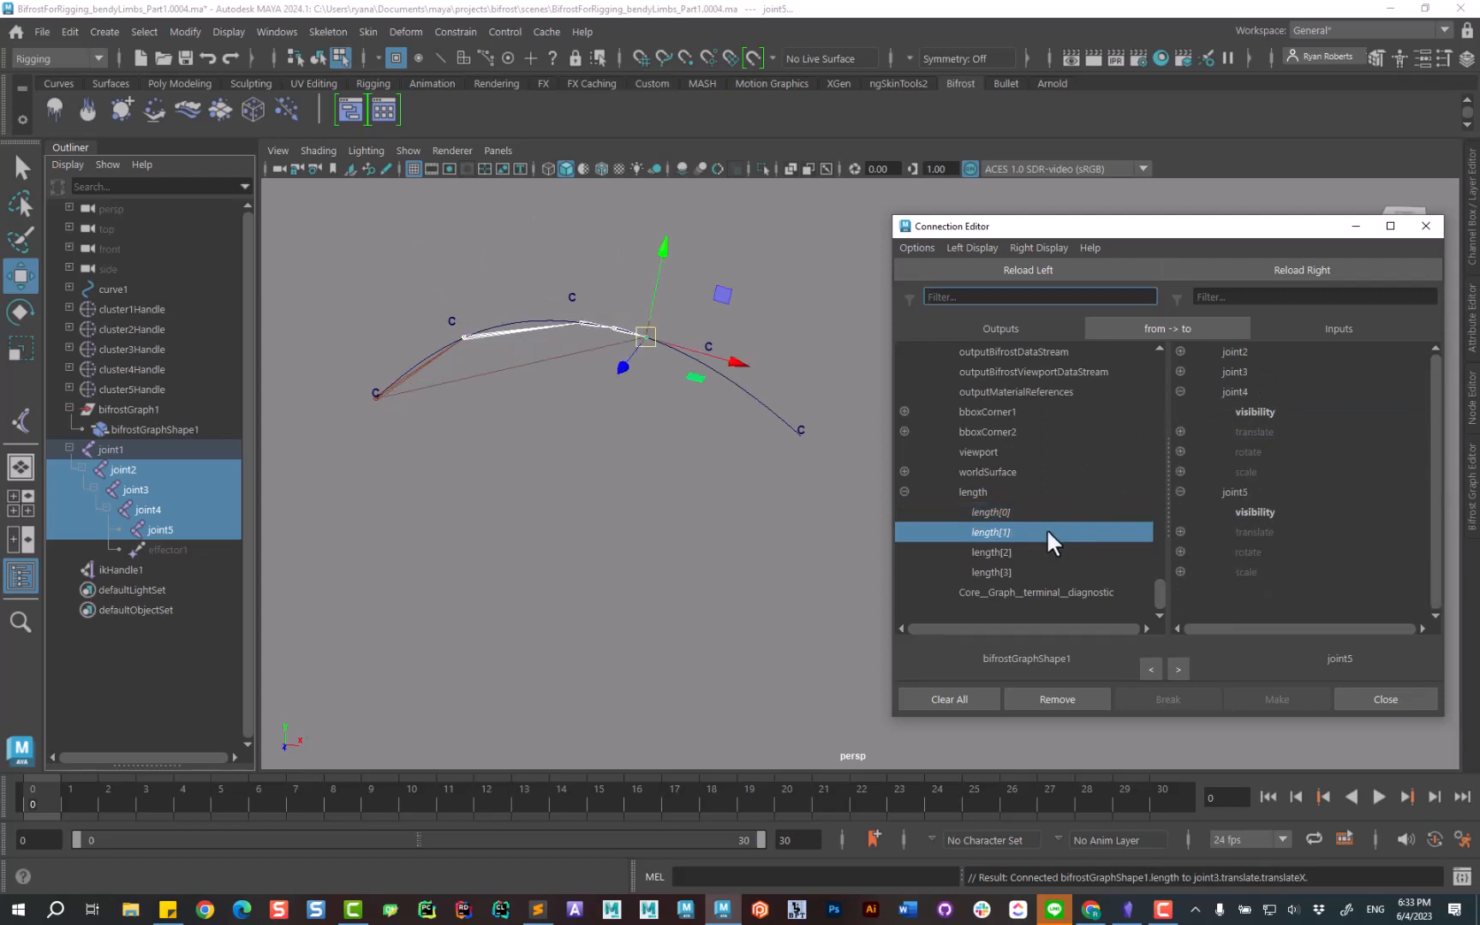
Connect bifrostGraphShape1's length[2] to joint4's translateX and collapse joint4's attributes.
left_click(1043, 553)
left_click(1181, 432)
left_click(1261, 453)
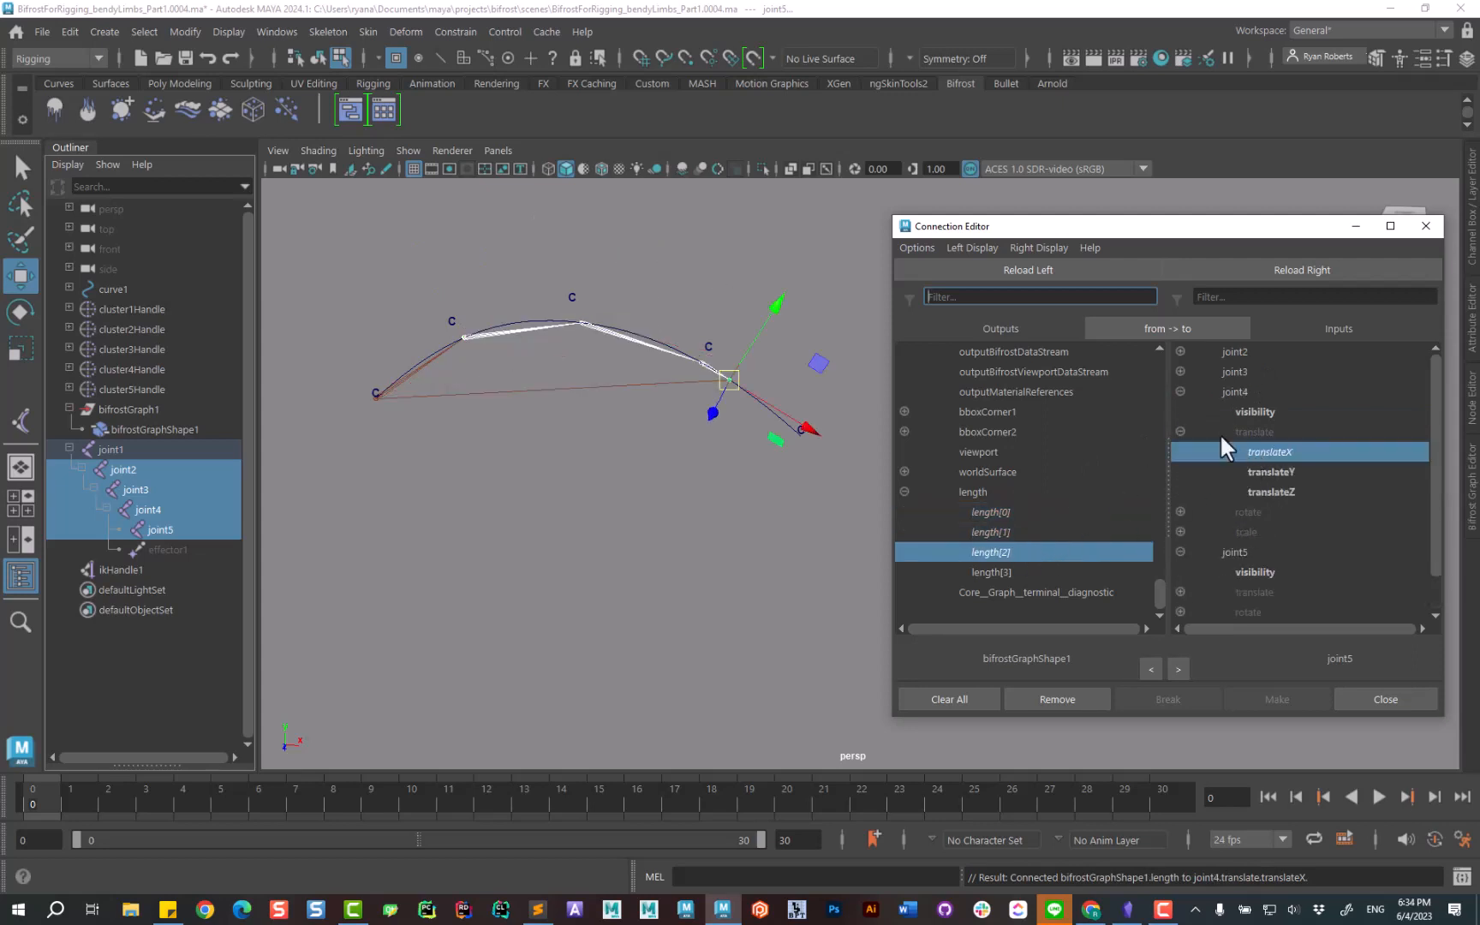
left_click(1180, 391)
Connect bifrostGraphShape1's length[3] to joint5's translateX and close the Connection Editor.
left_click(1013, 572)
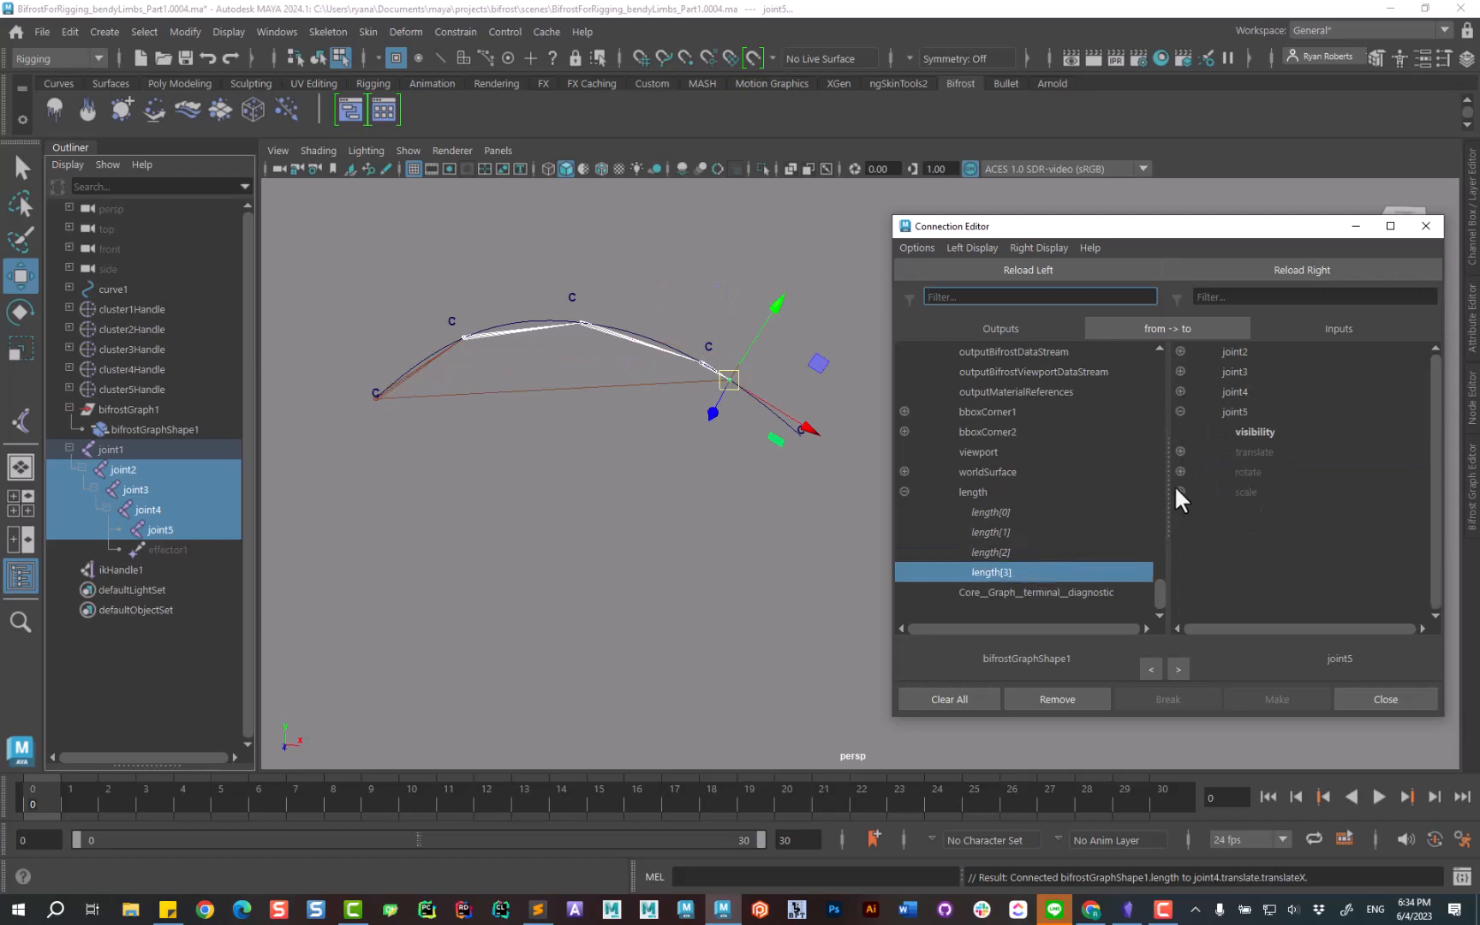
left_click(1266, 473)
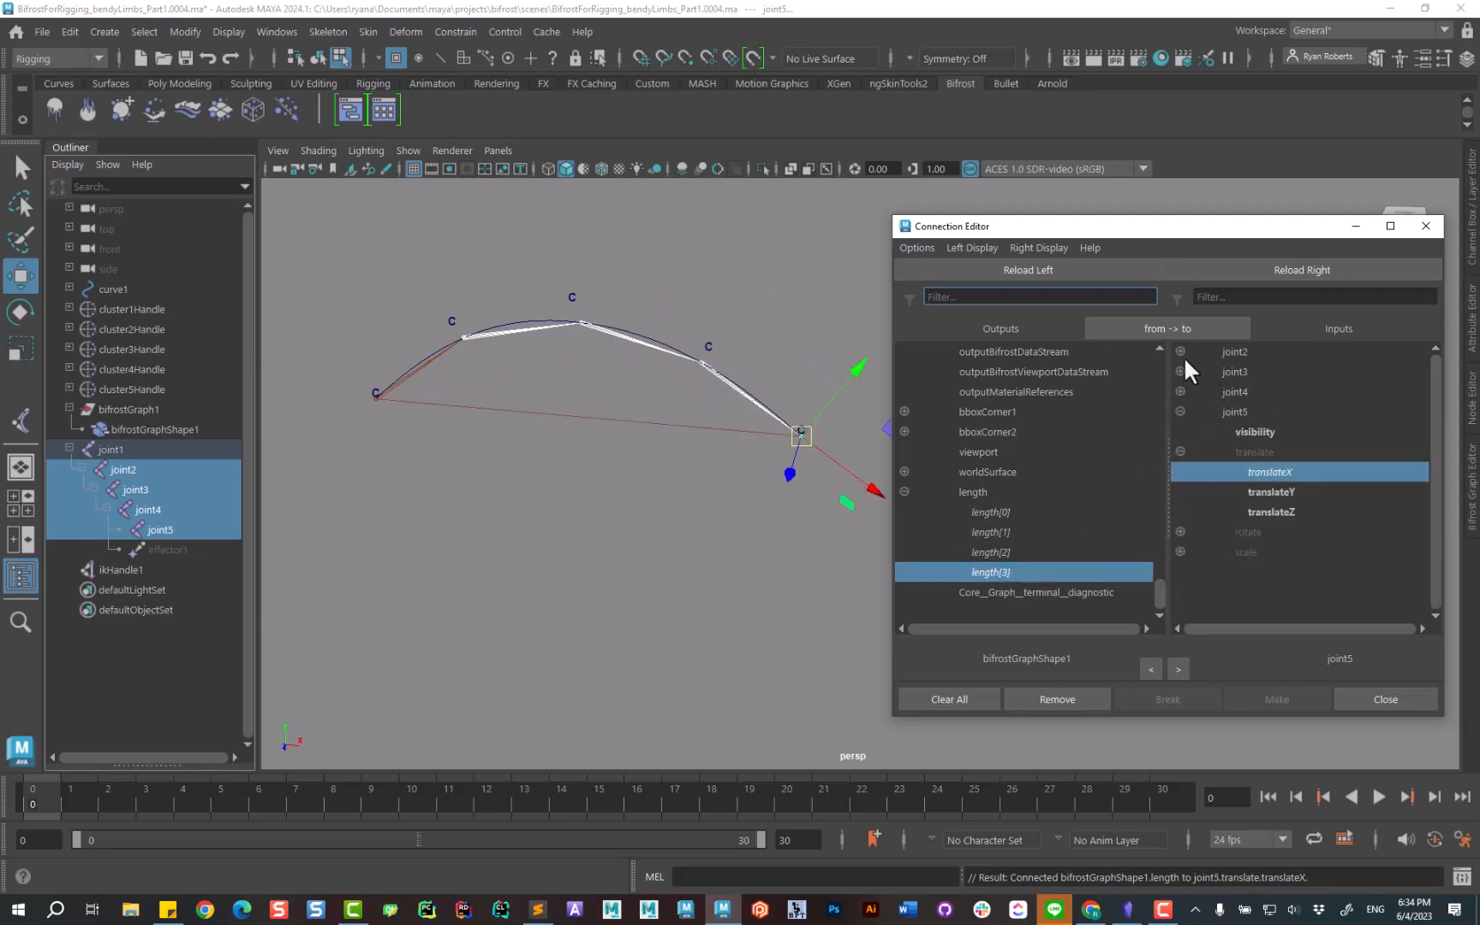
left_click(1181, 412)
left_click(1425, 226)
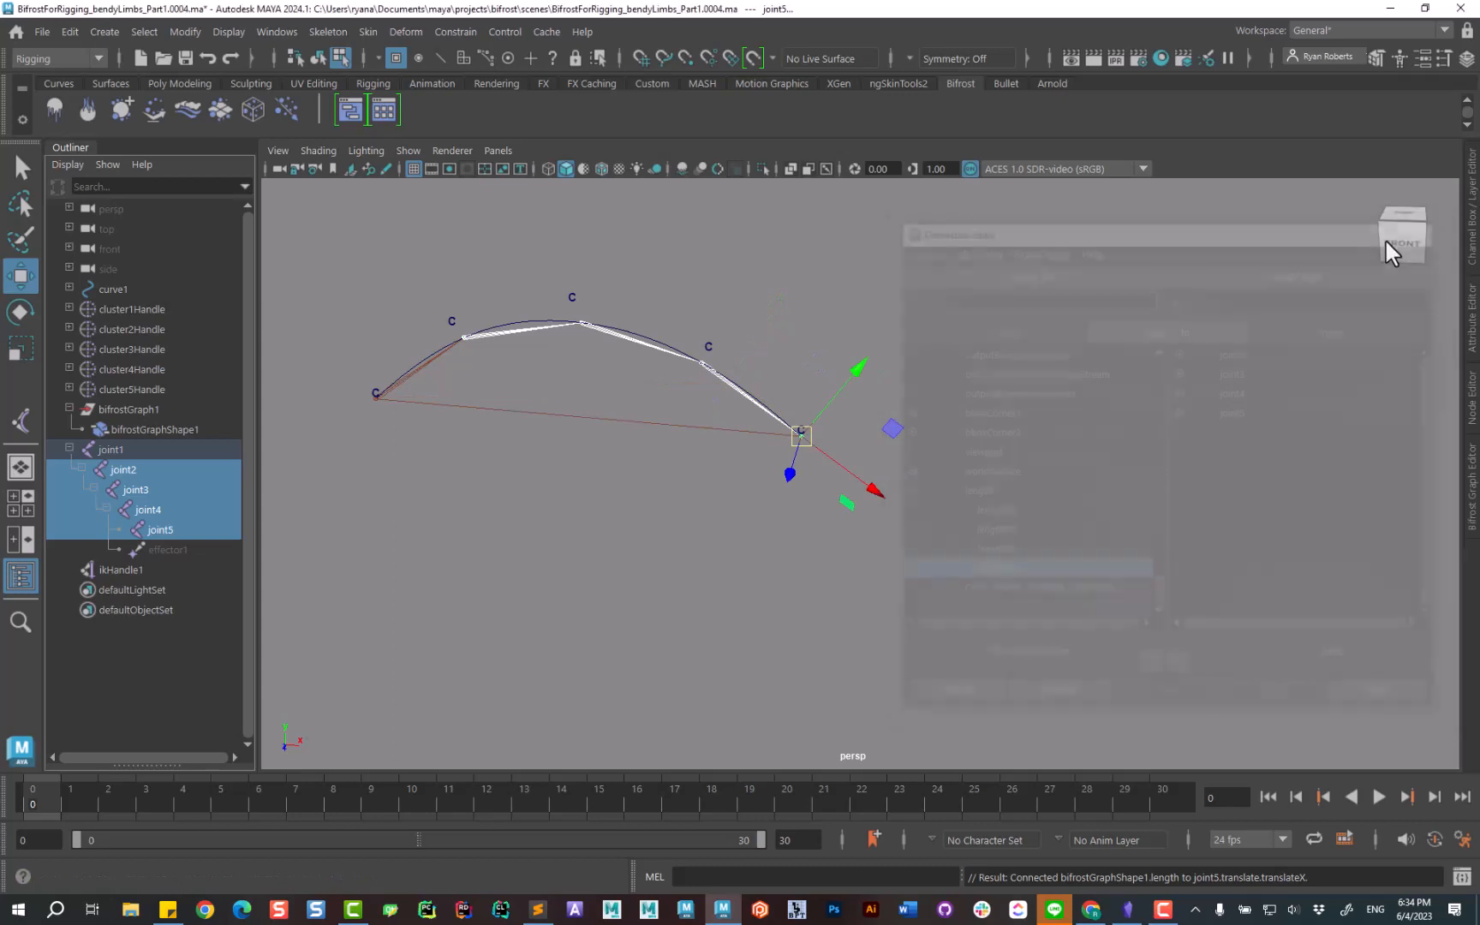
Test the joint chain's stretch by moving cluster2Handle, cluster3Handle and cluster4Handle together, and undo the move.
left_click_drag(158, 330, 158, 369)
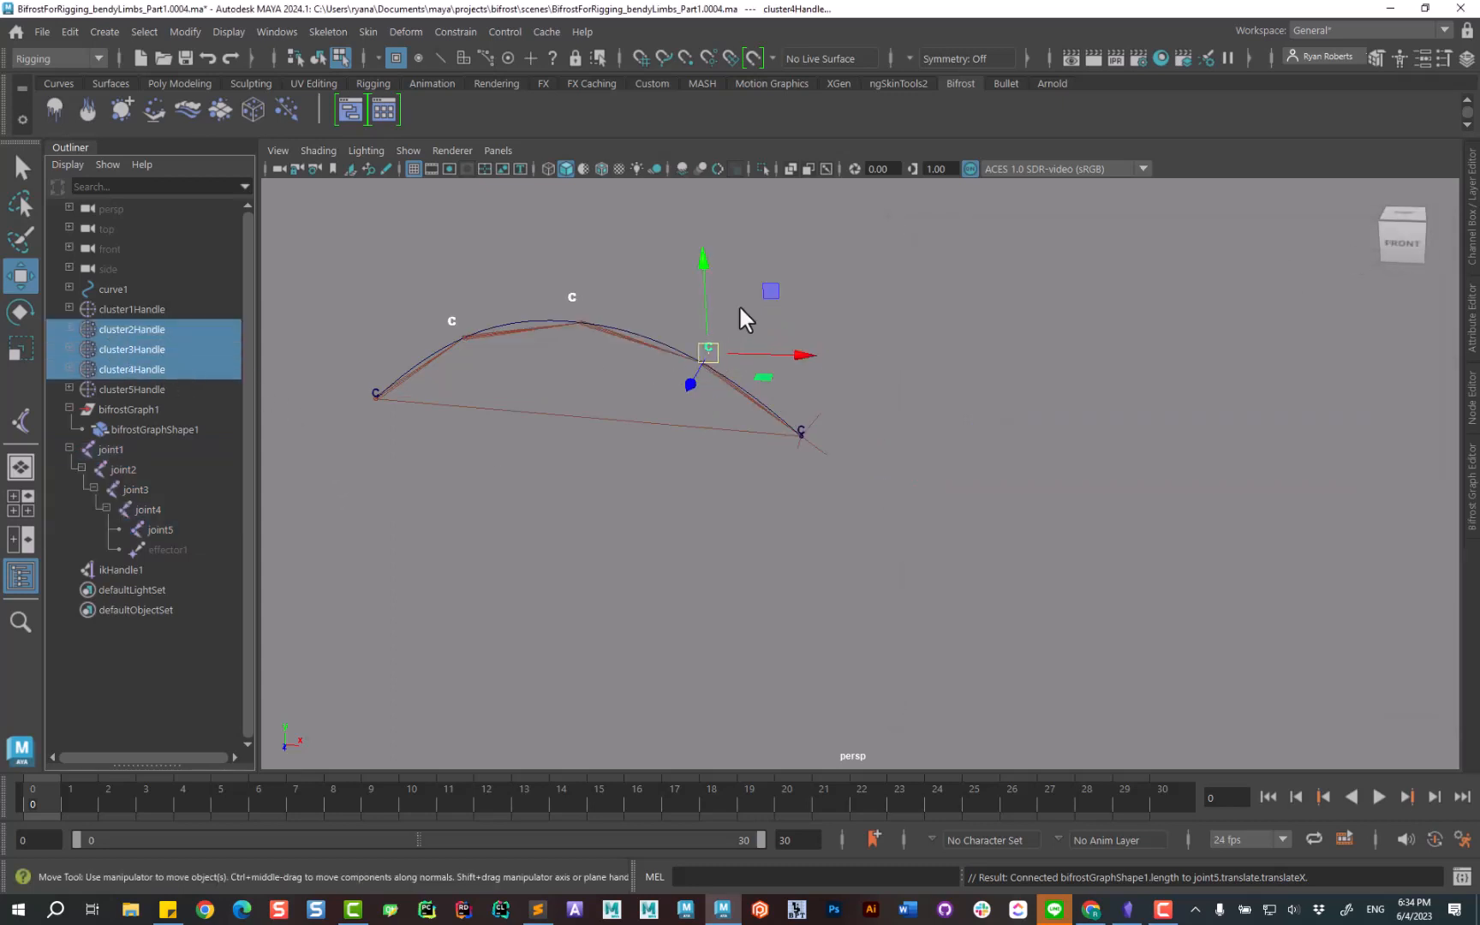
middle_click_drag(740, 309, 776, 312)
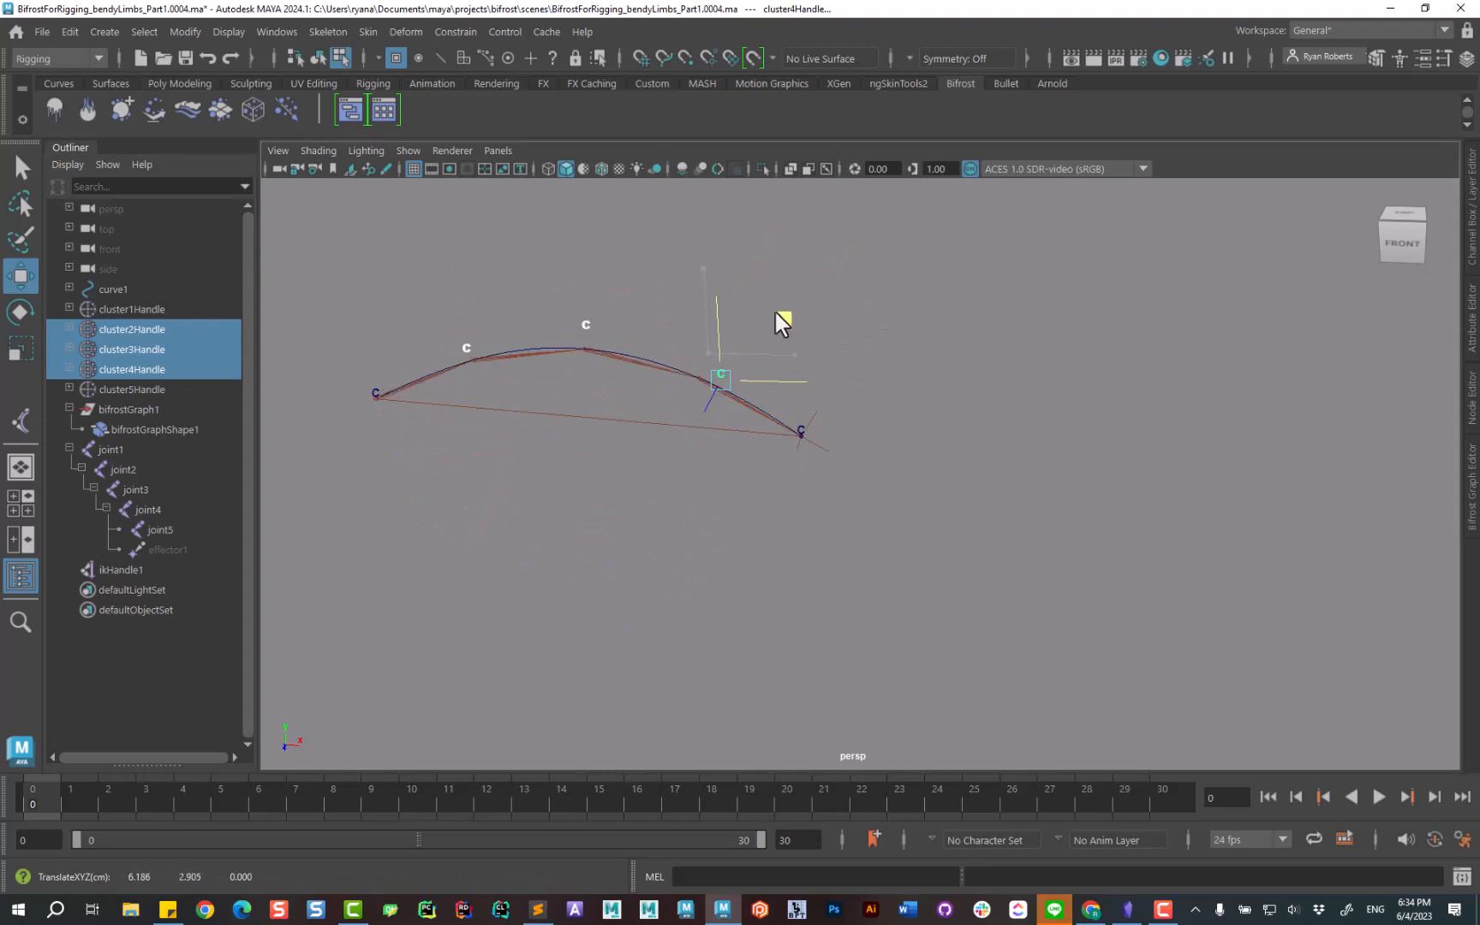
key("ctrl+z")
key("ctrl+z")
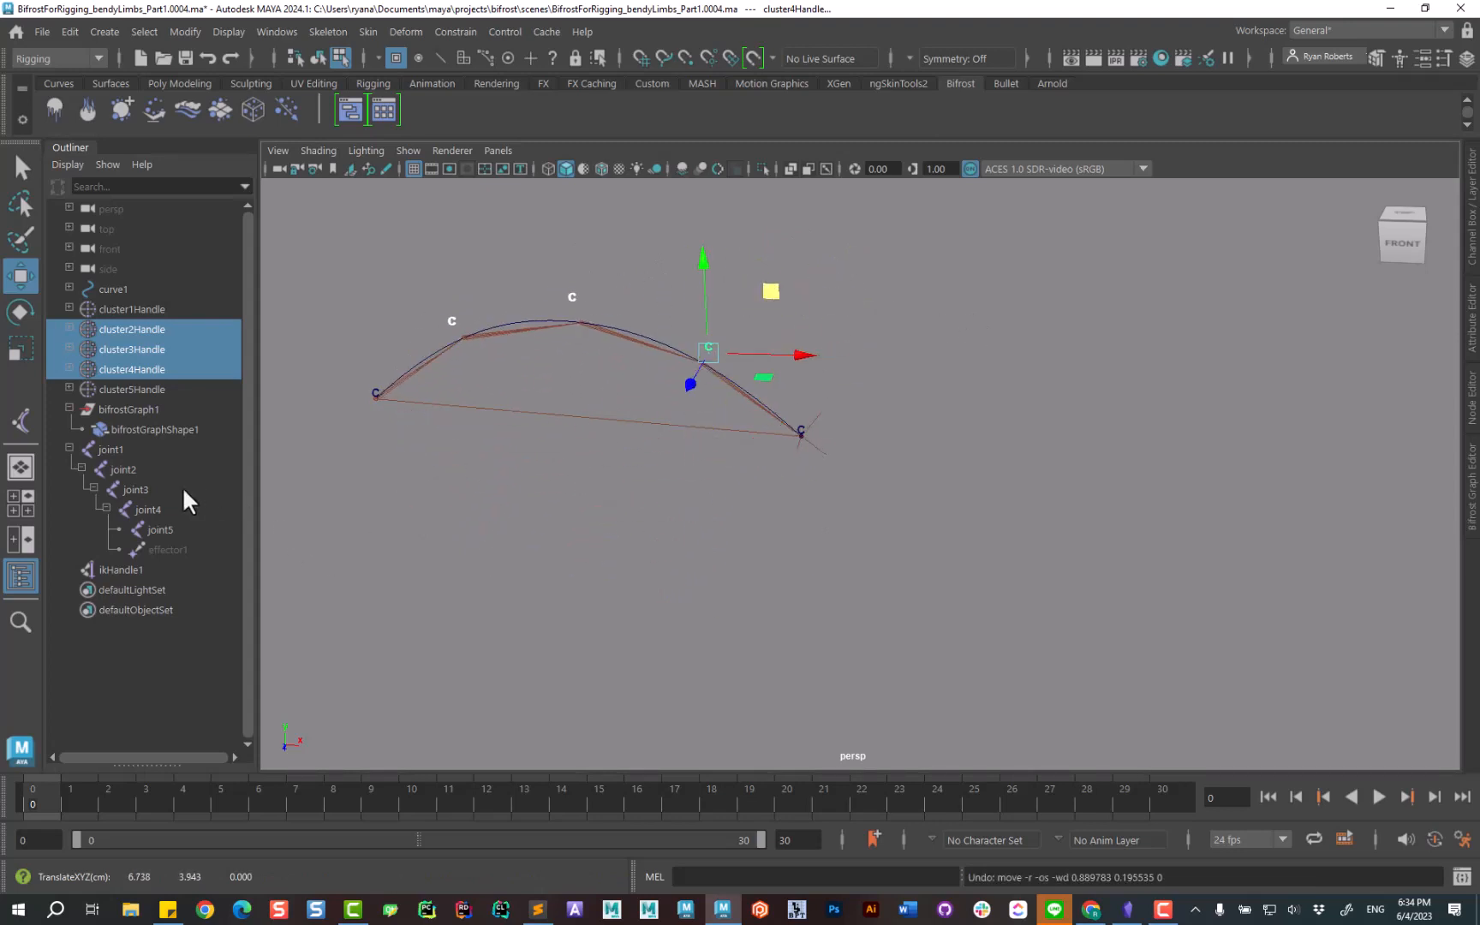
Disconnect bifrostGraphShape1's length outputs from the translateX of joint2, joint3, joint4 and joint5, and close the Node Editor.
left_click(154, 428)
left_click(267, 32)
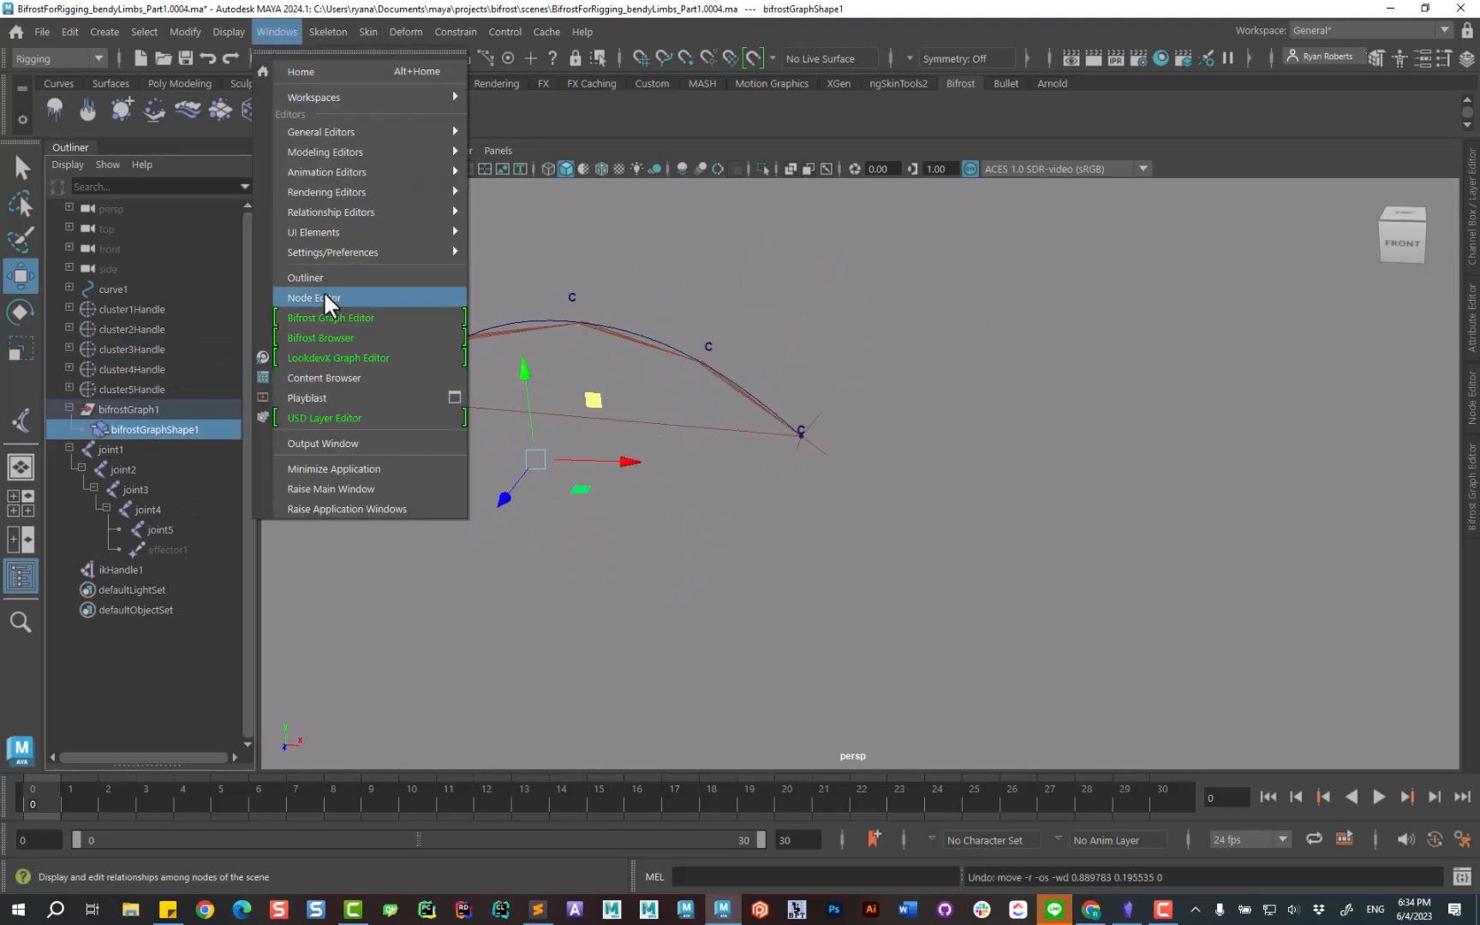
left_click(323, 290)
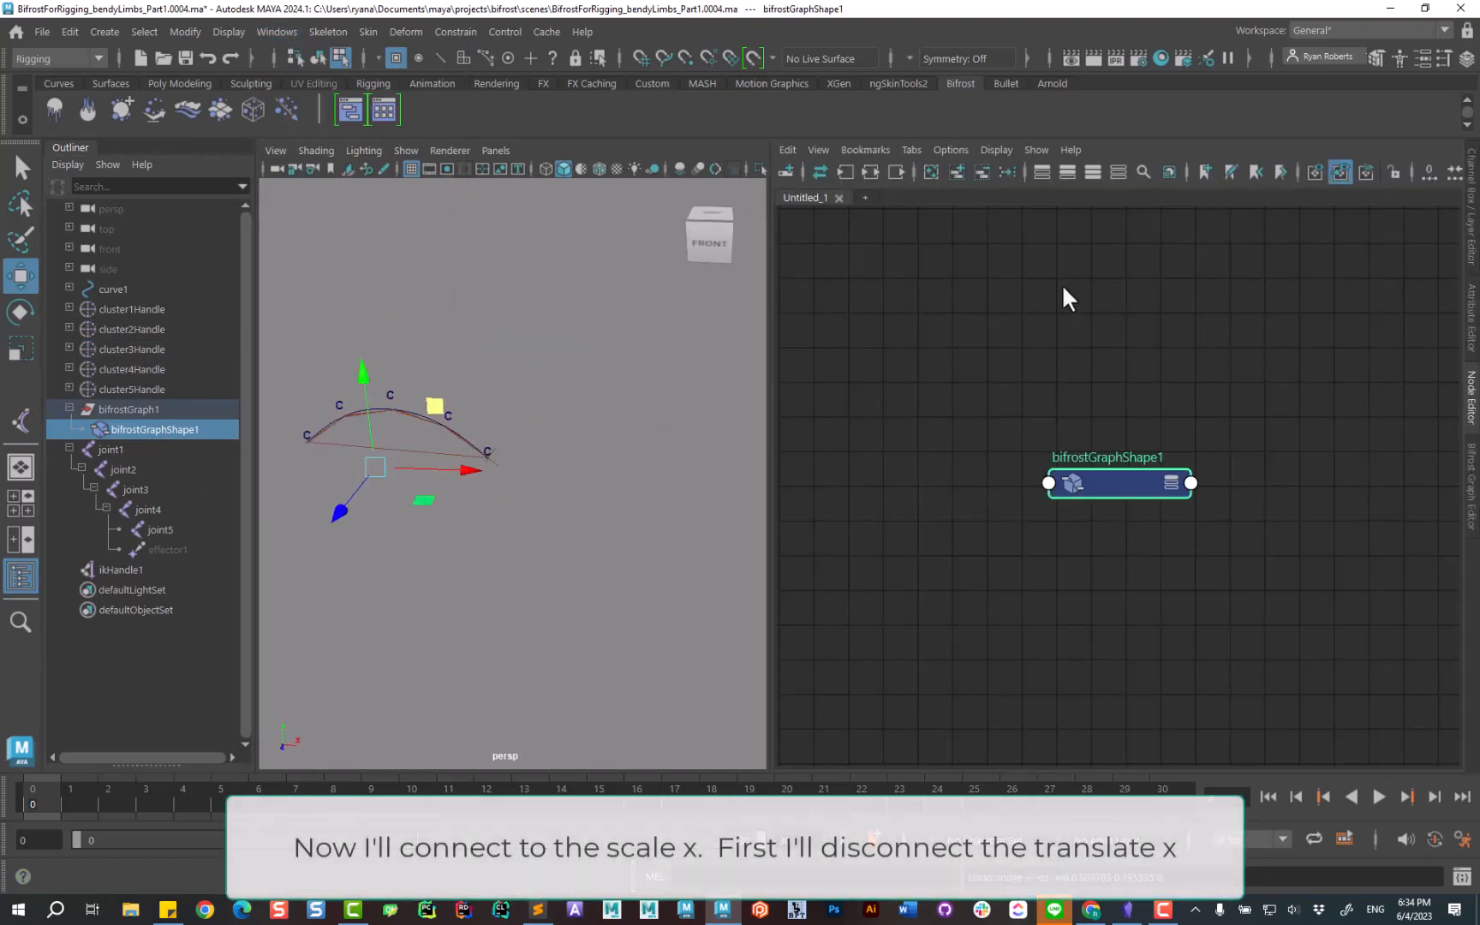
left_click(904, 171)
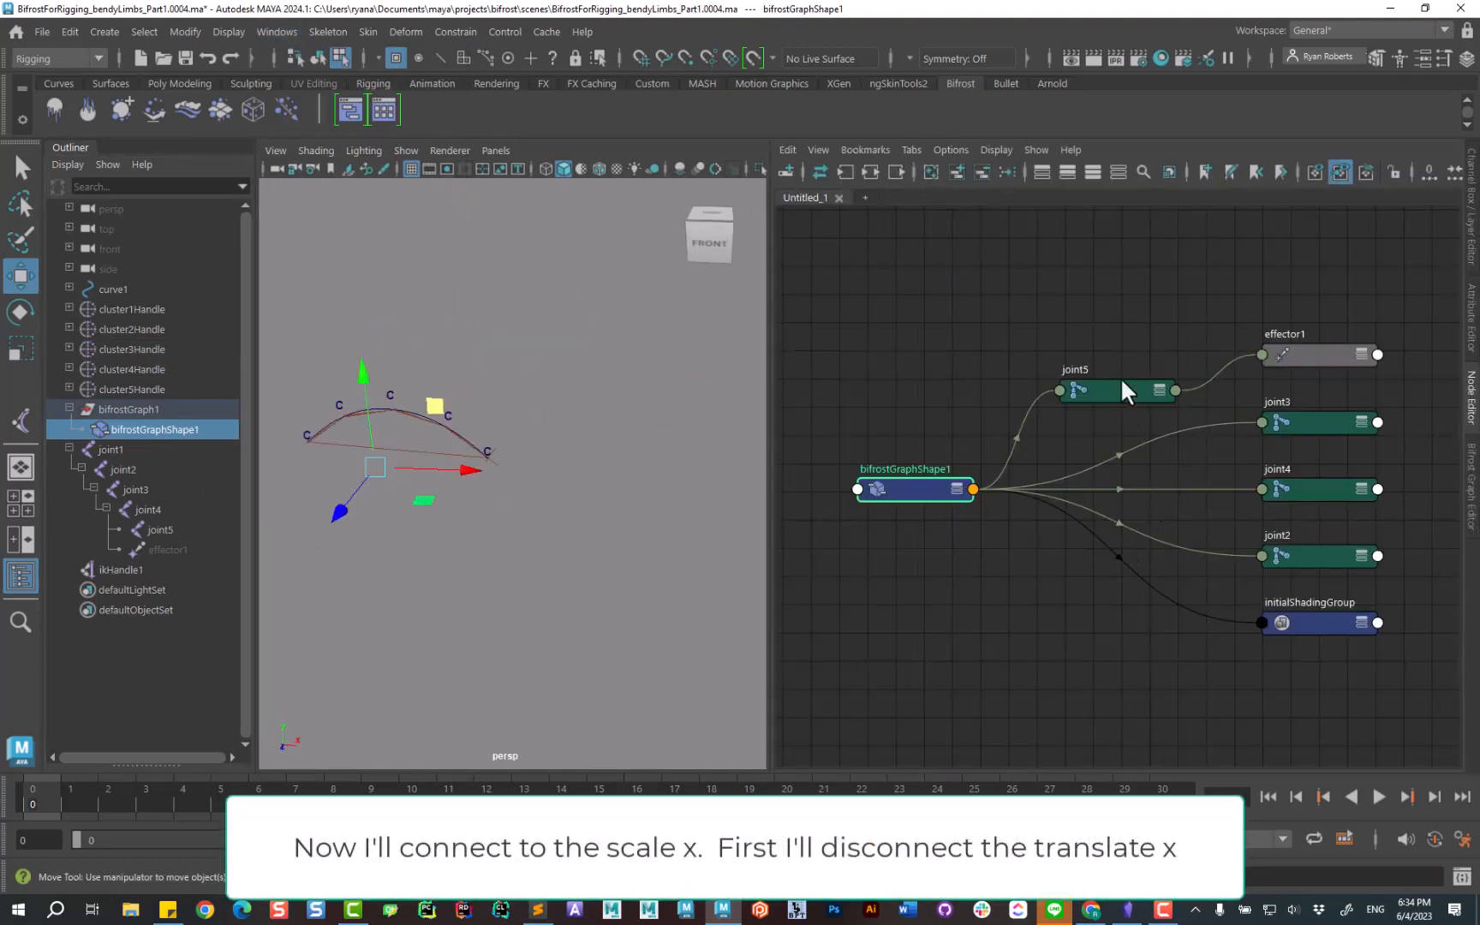
left_click_drag(1126, 387, 1159, 282)
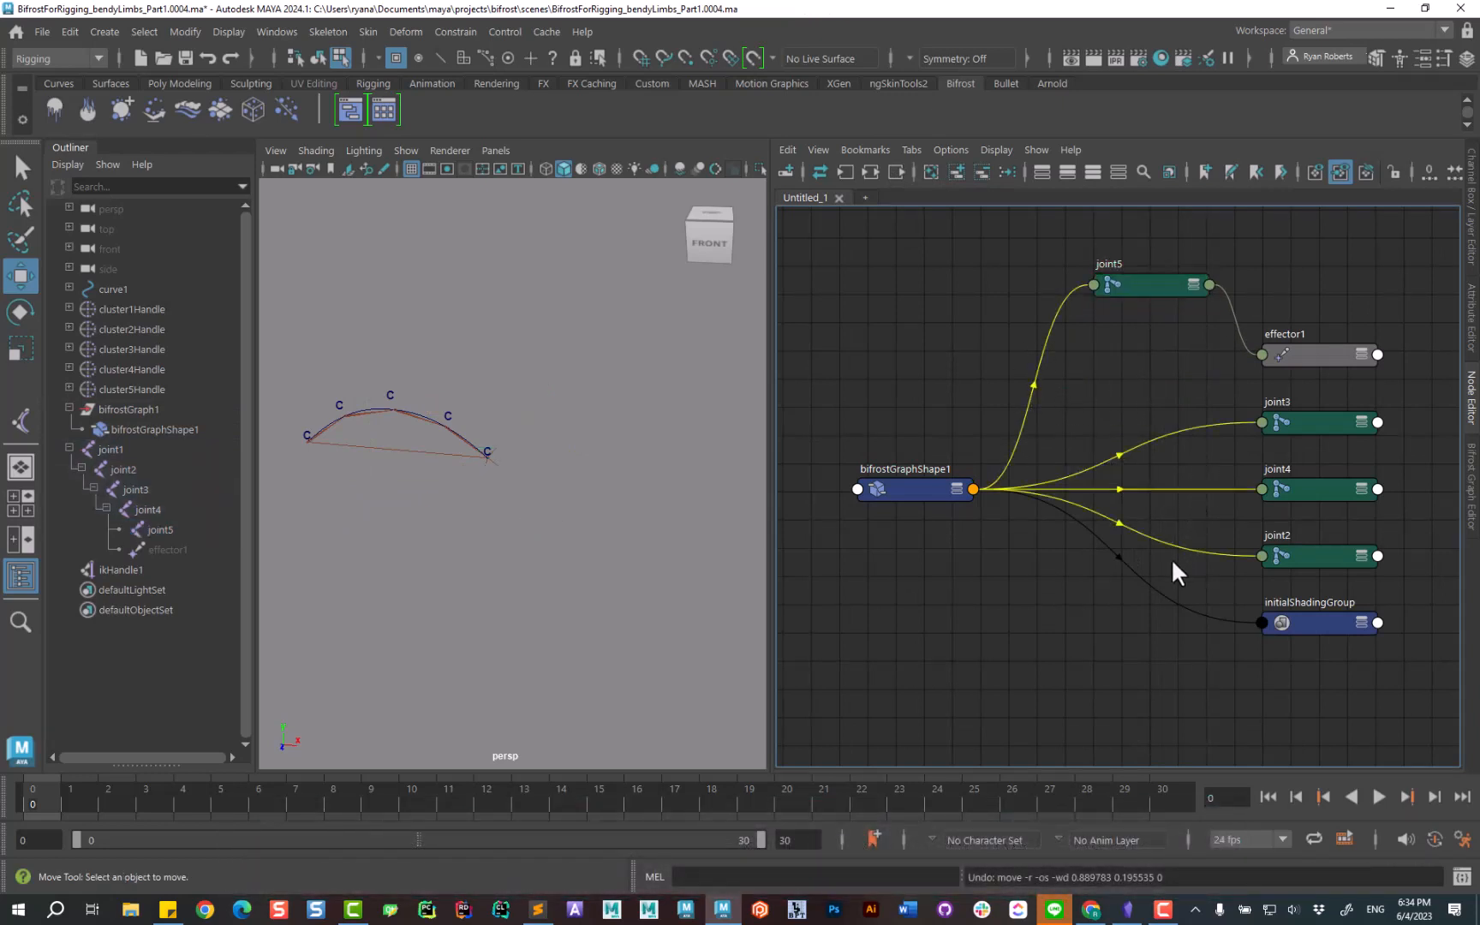
key("Delete")
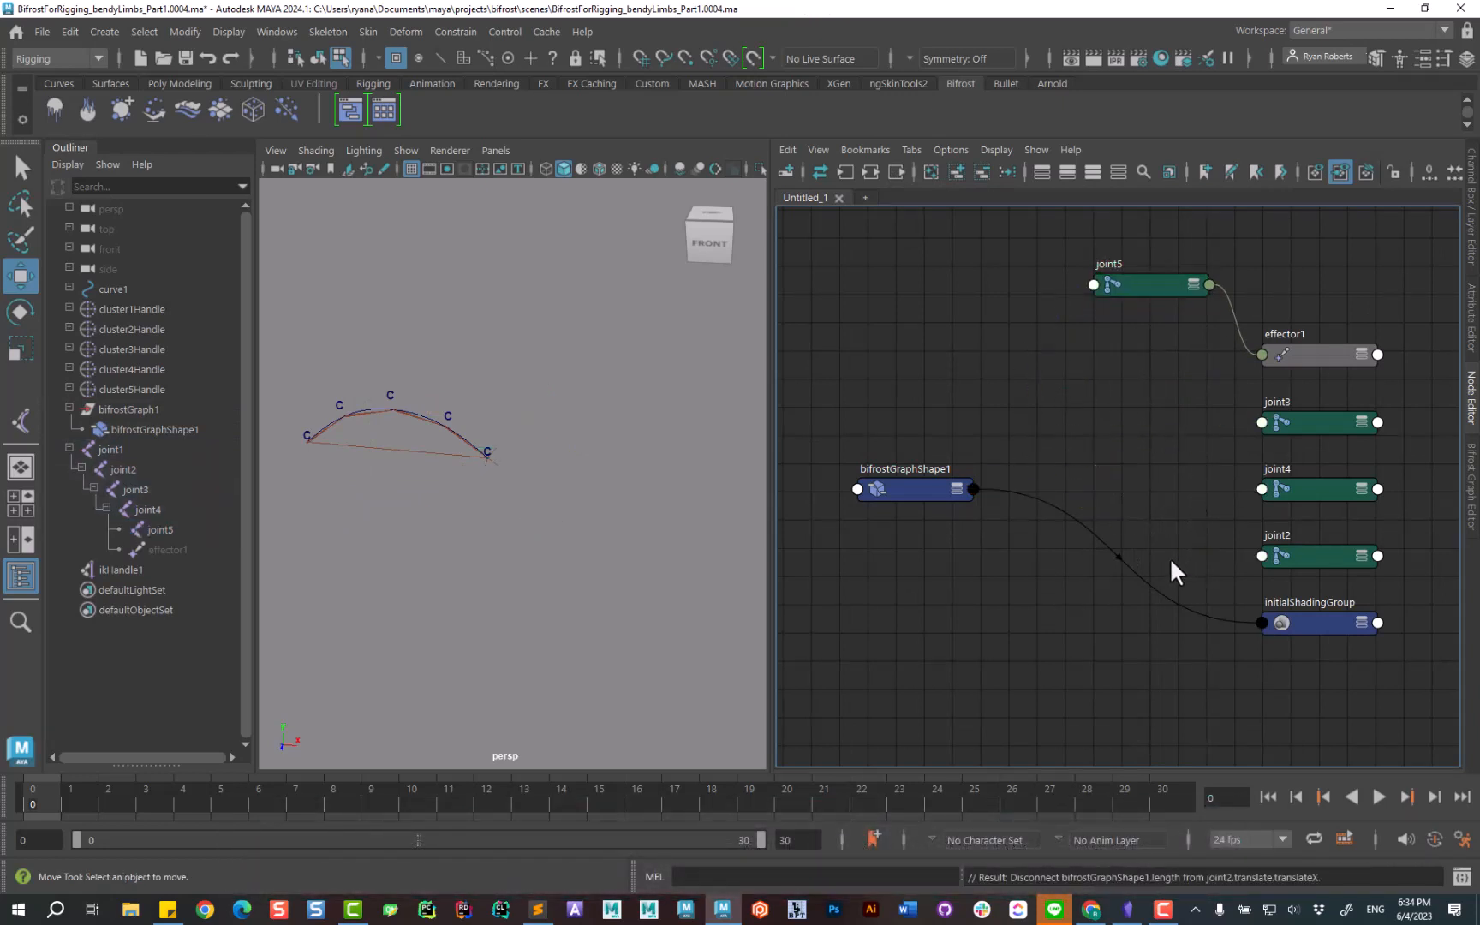
left_click(1473, 401)
Set Translate X to 1 on joint2 through joint5 and clear the selection.
left_click_drag(162, 469, 160, 530)
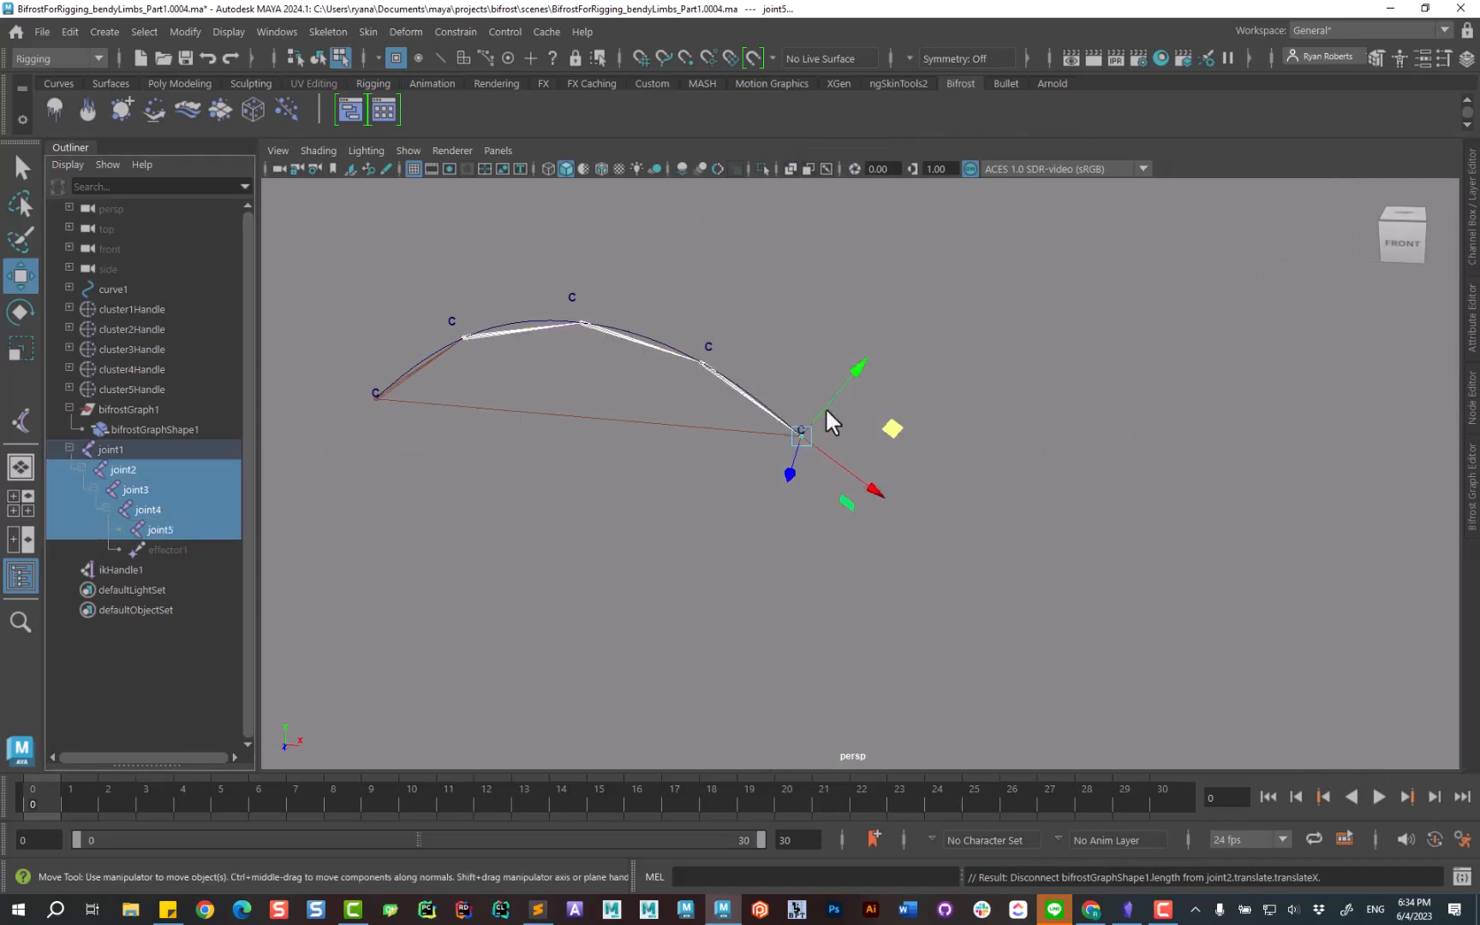
left_click(1472, 238)
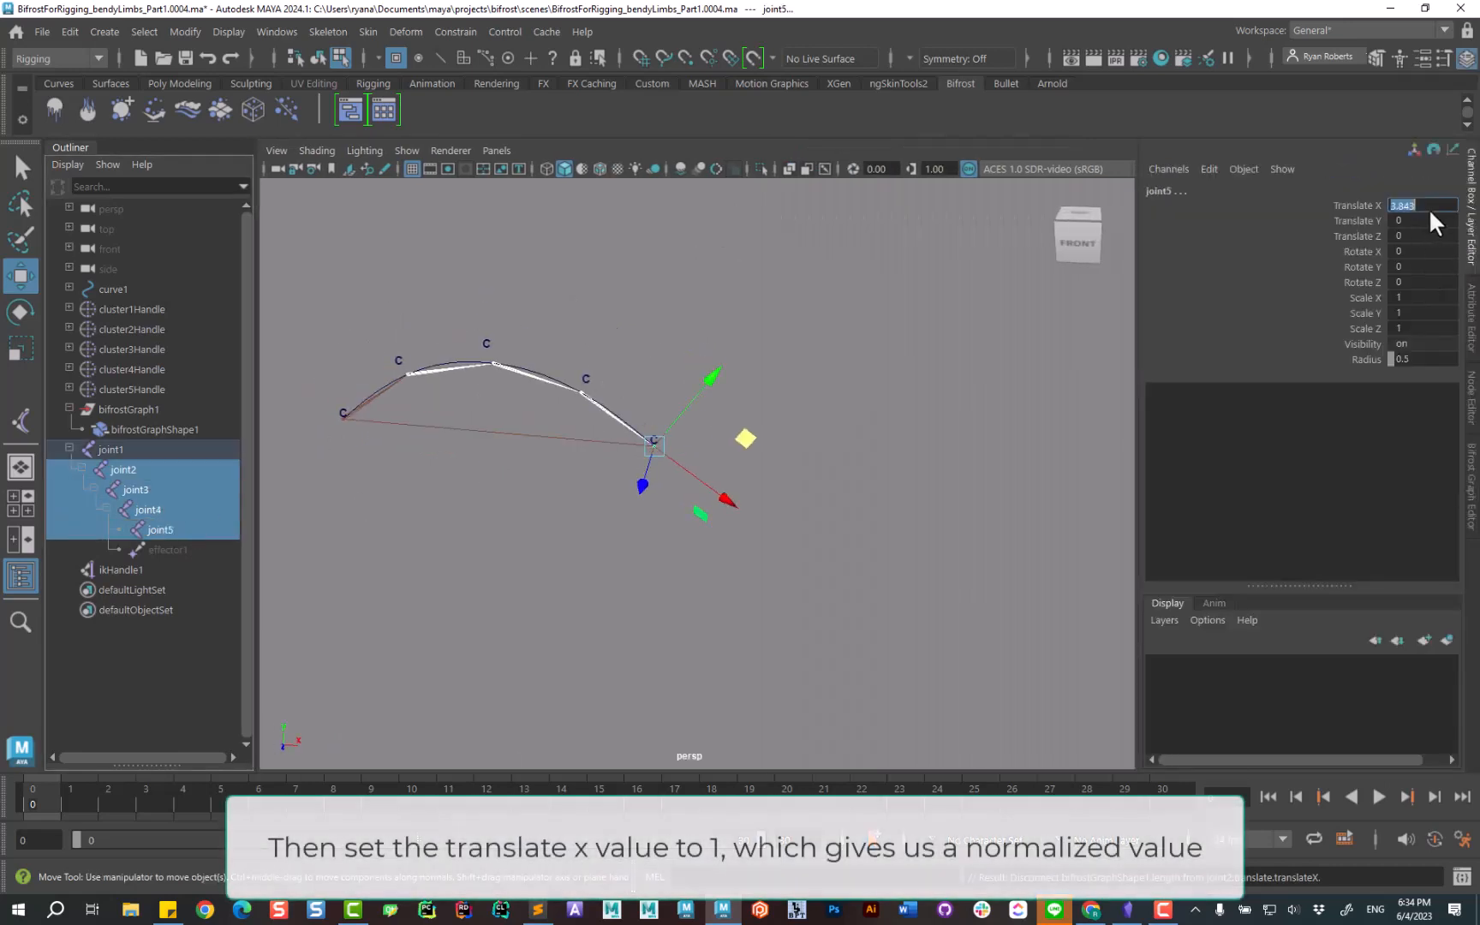
double_click(1430, 208)
type("1")
key("Return")
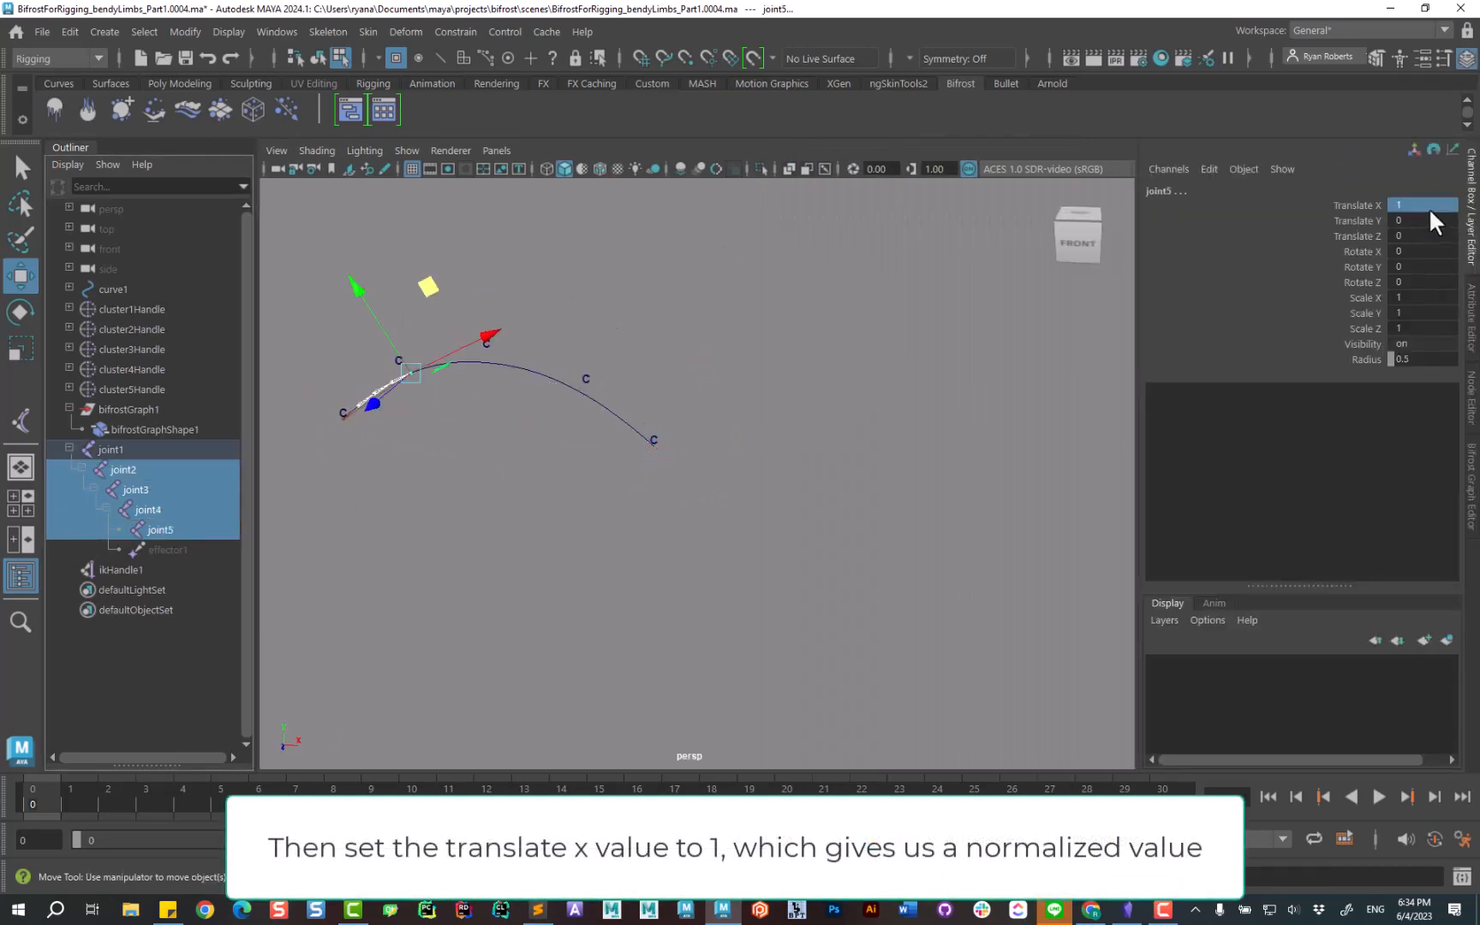
left_click(429, 550)
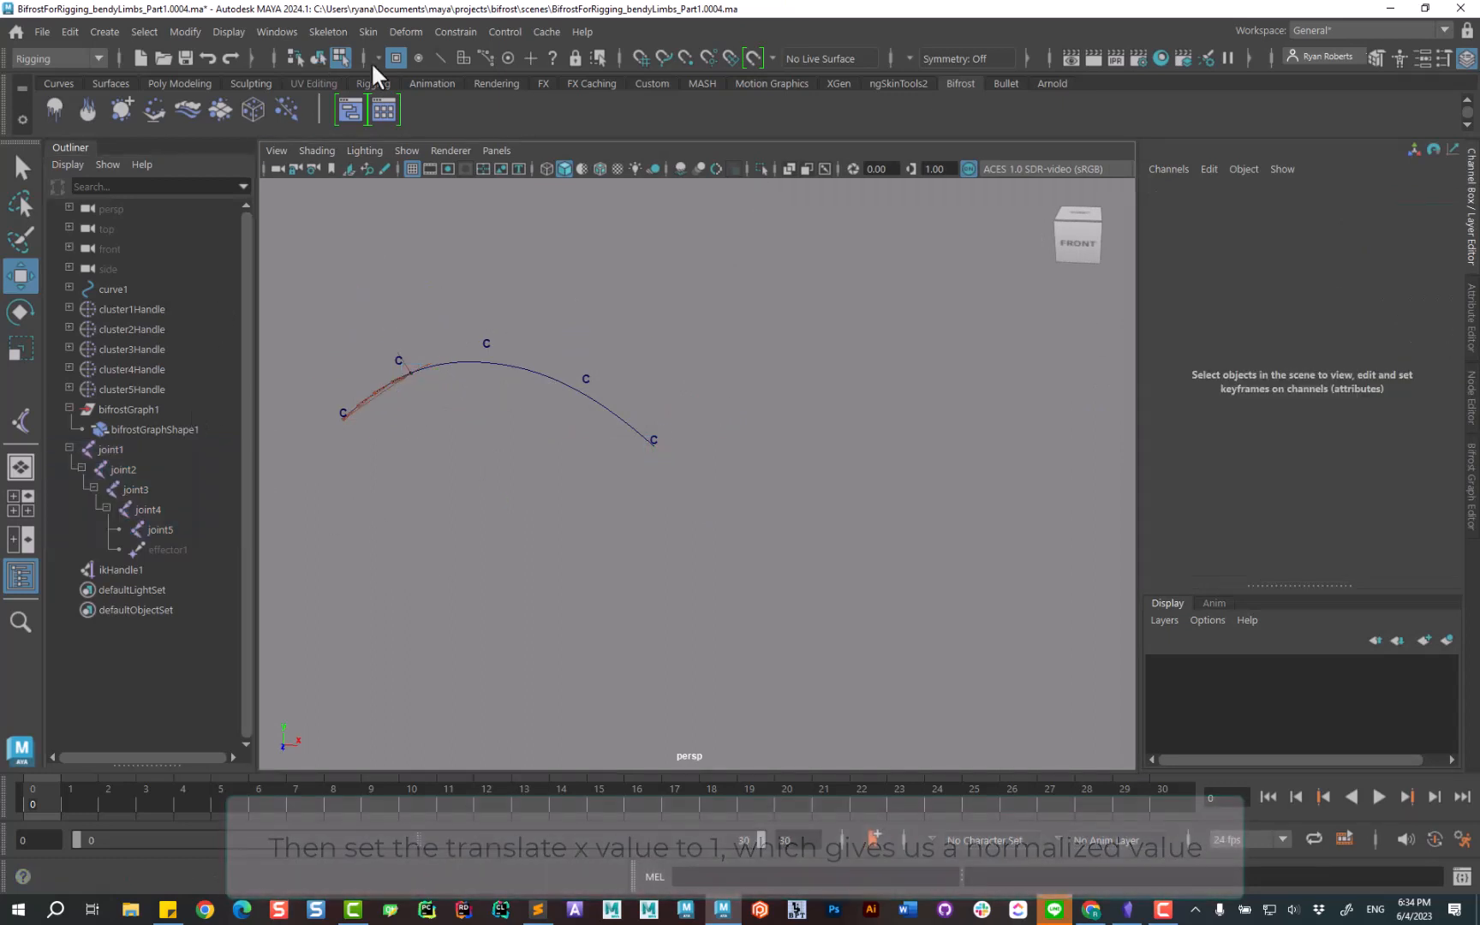
Load bifrostGraphShape1 as the output side of the Connection Editor and expand its length array.
left_click(274, 34)
mouse_move(366, 216)
mouse_move(344, 134)
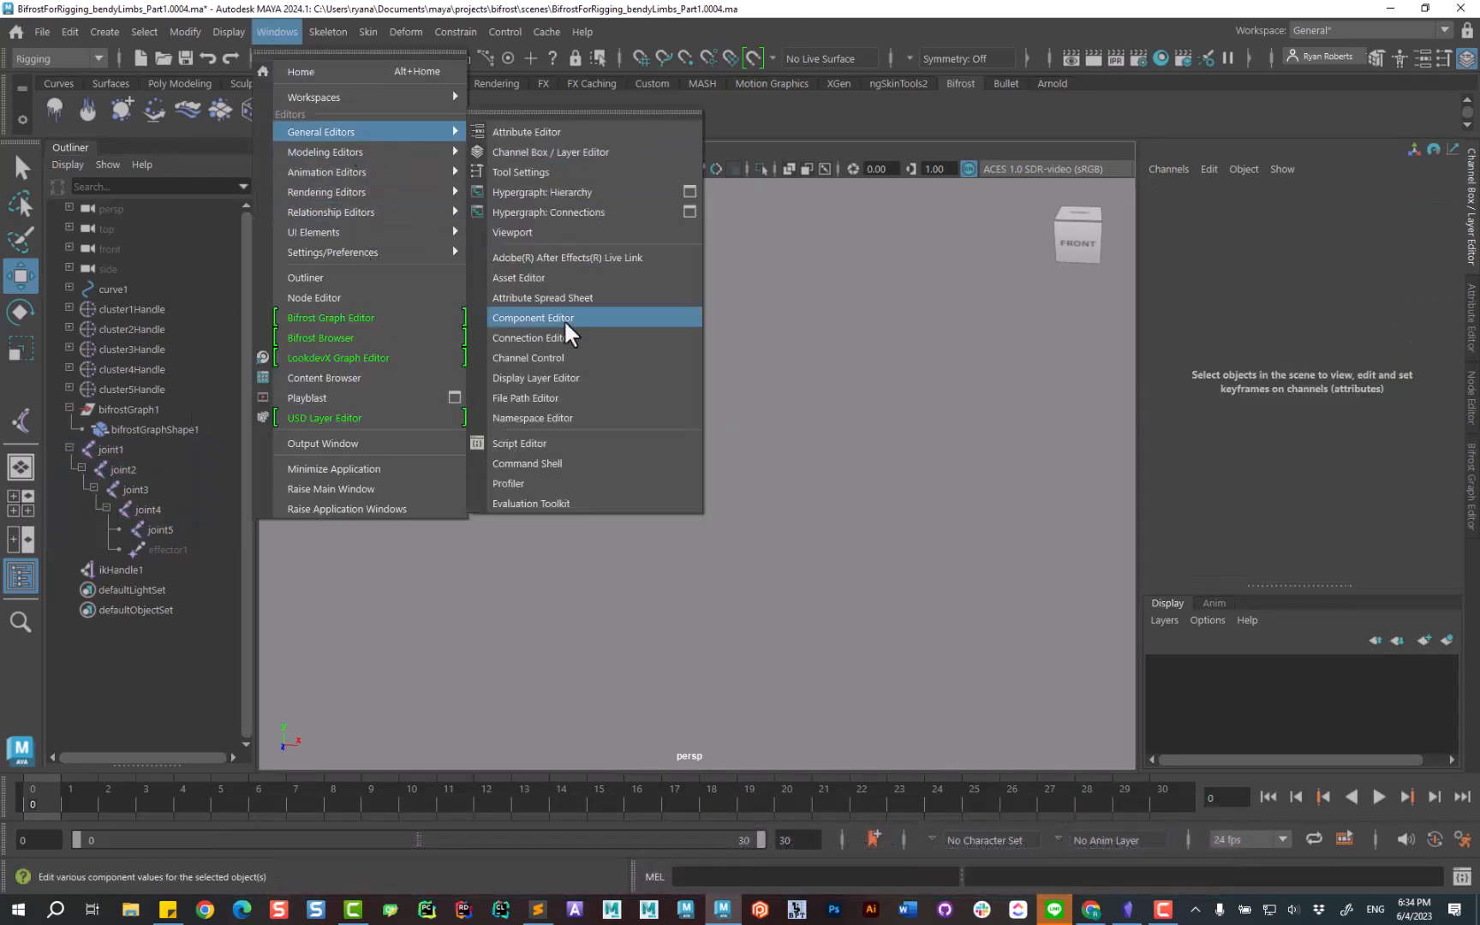
left_click(557, 334)
left_click(185, 430)
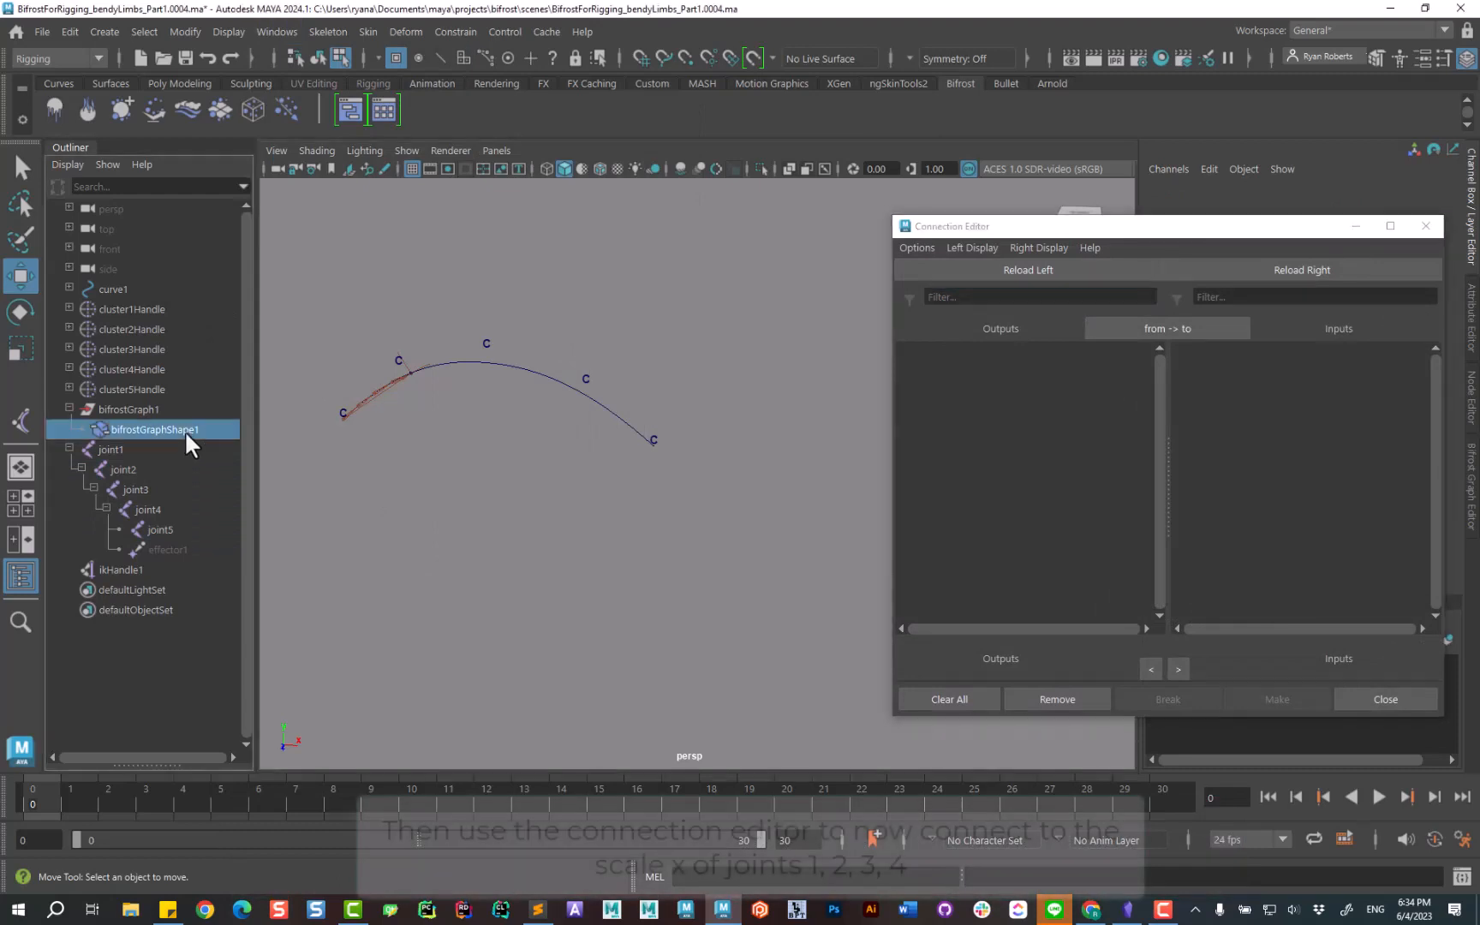
left_click(1033, 271)
scroll(1037, 466, "down", 10)
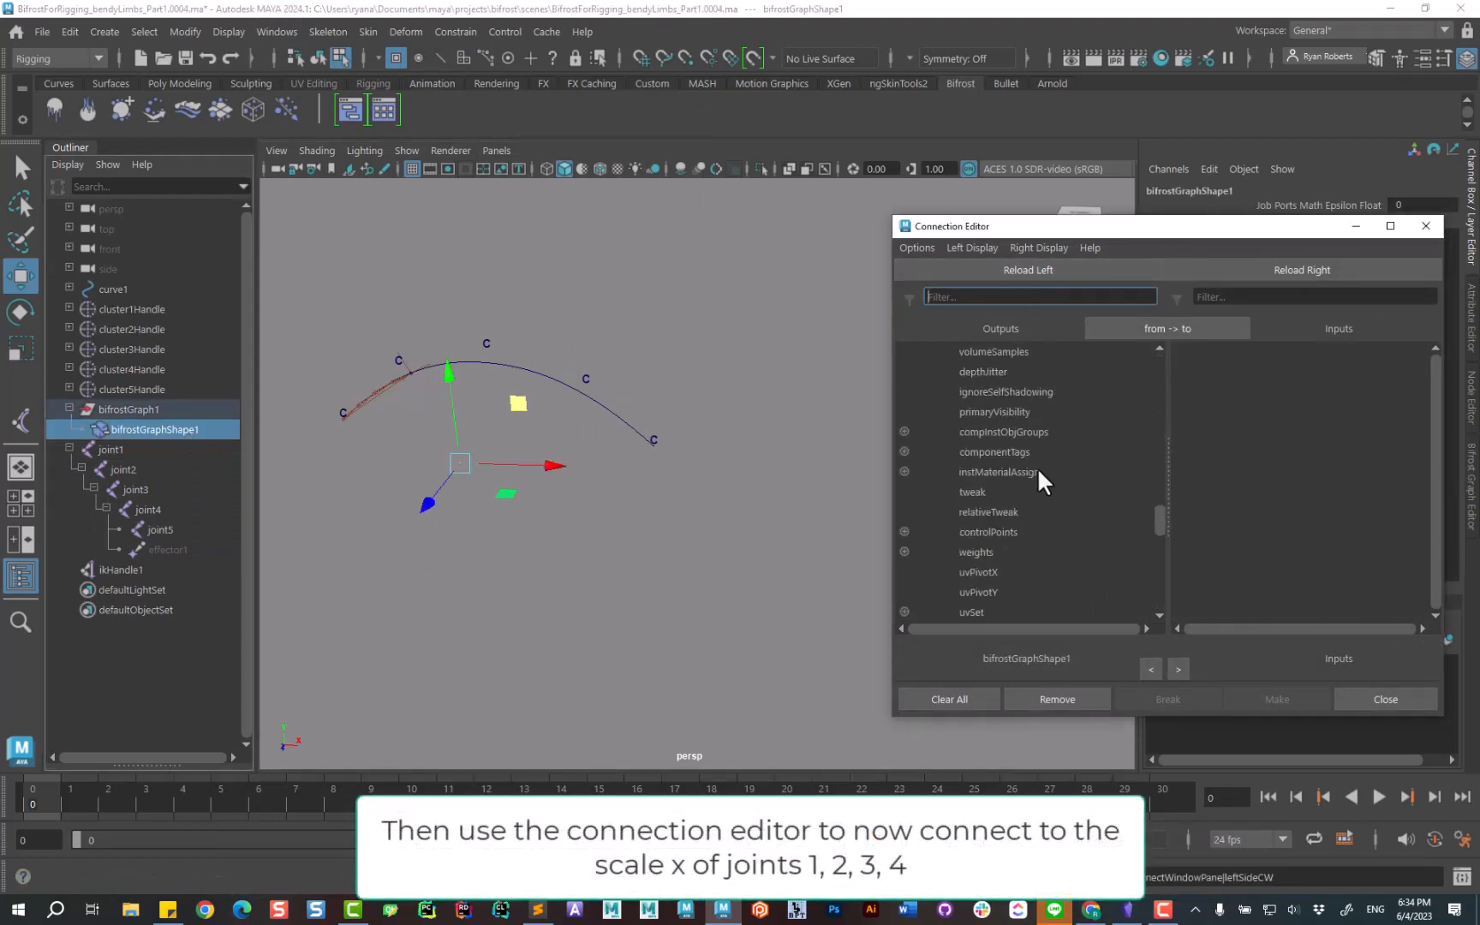
left_click(904, 571)
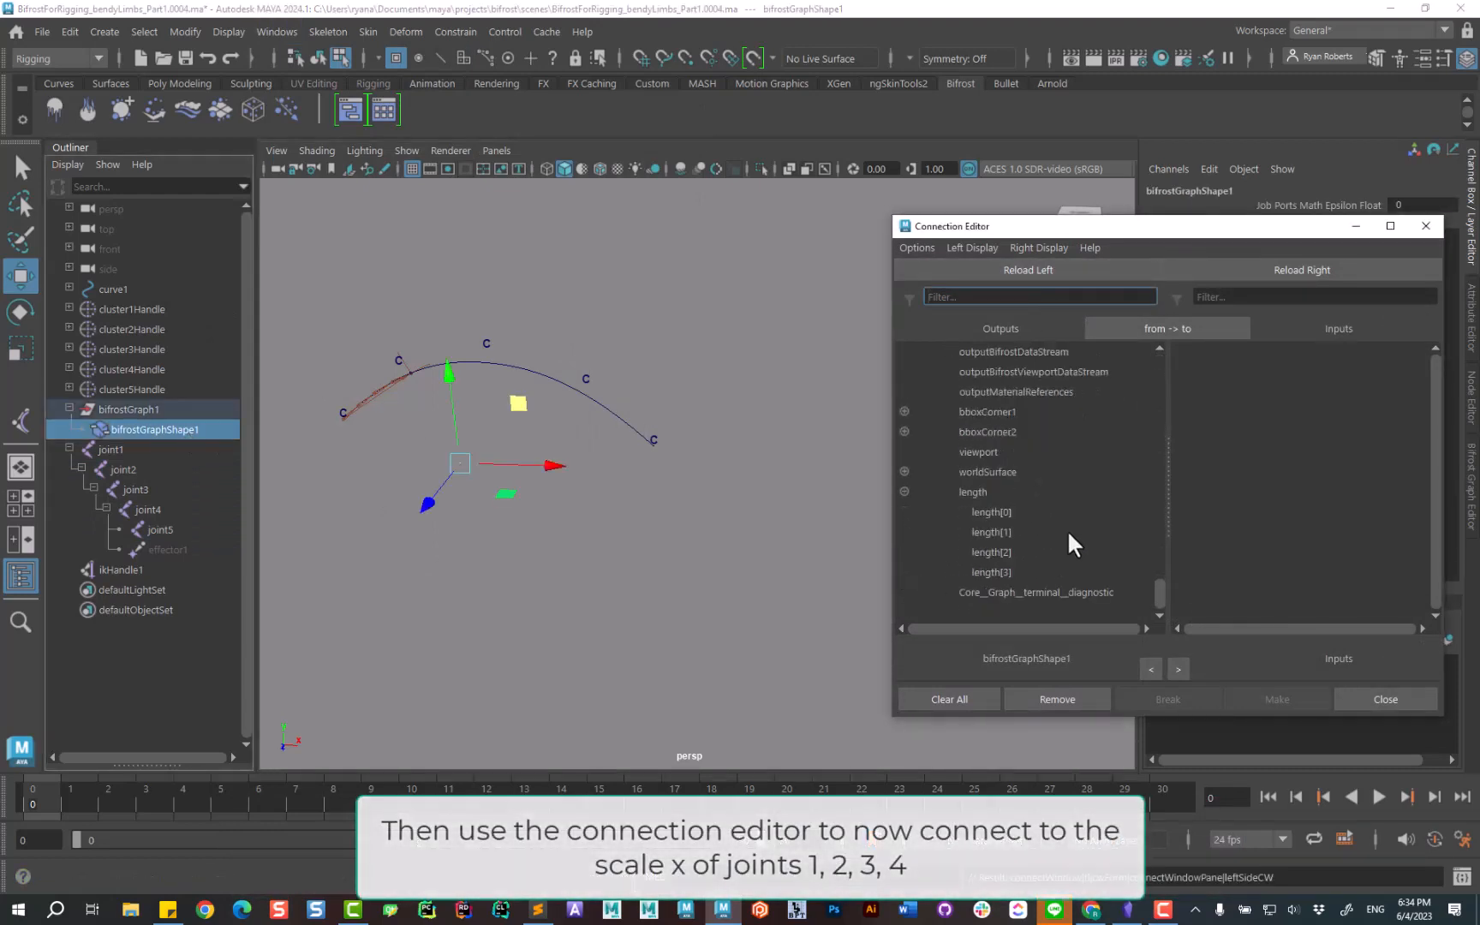
Load joint1 through joint4 as the input side of the Connection Editor.
left_click(130, 454)
left_click(167, 507, "shift")
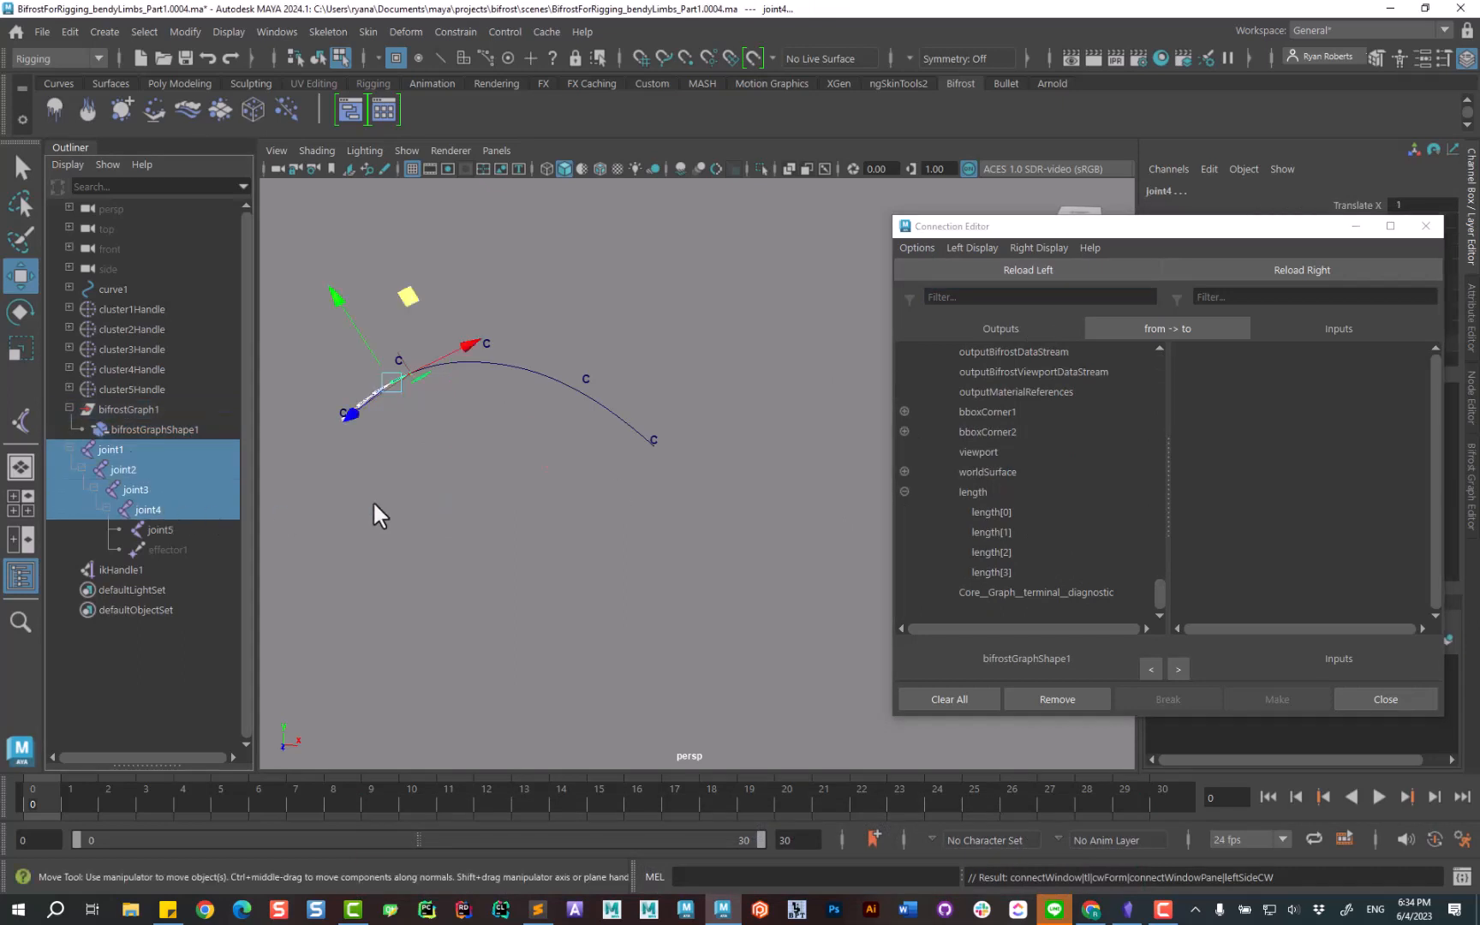
left_click(1333, 269)
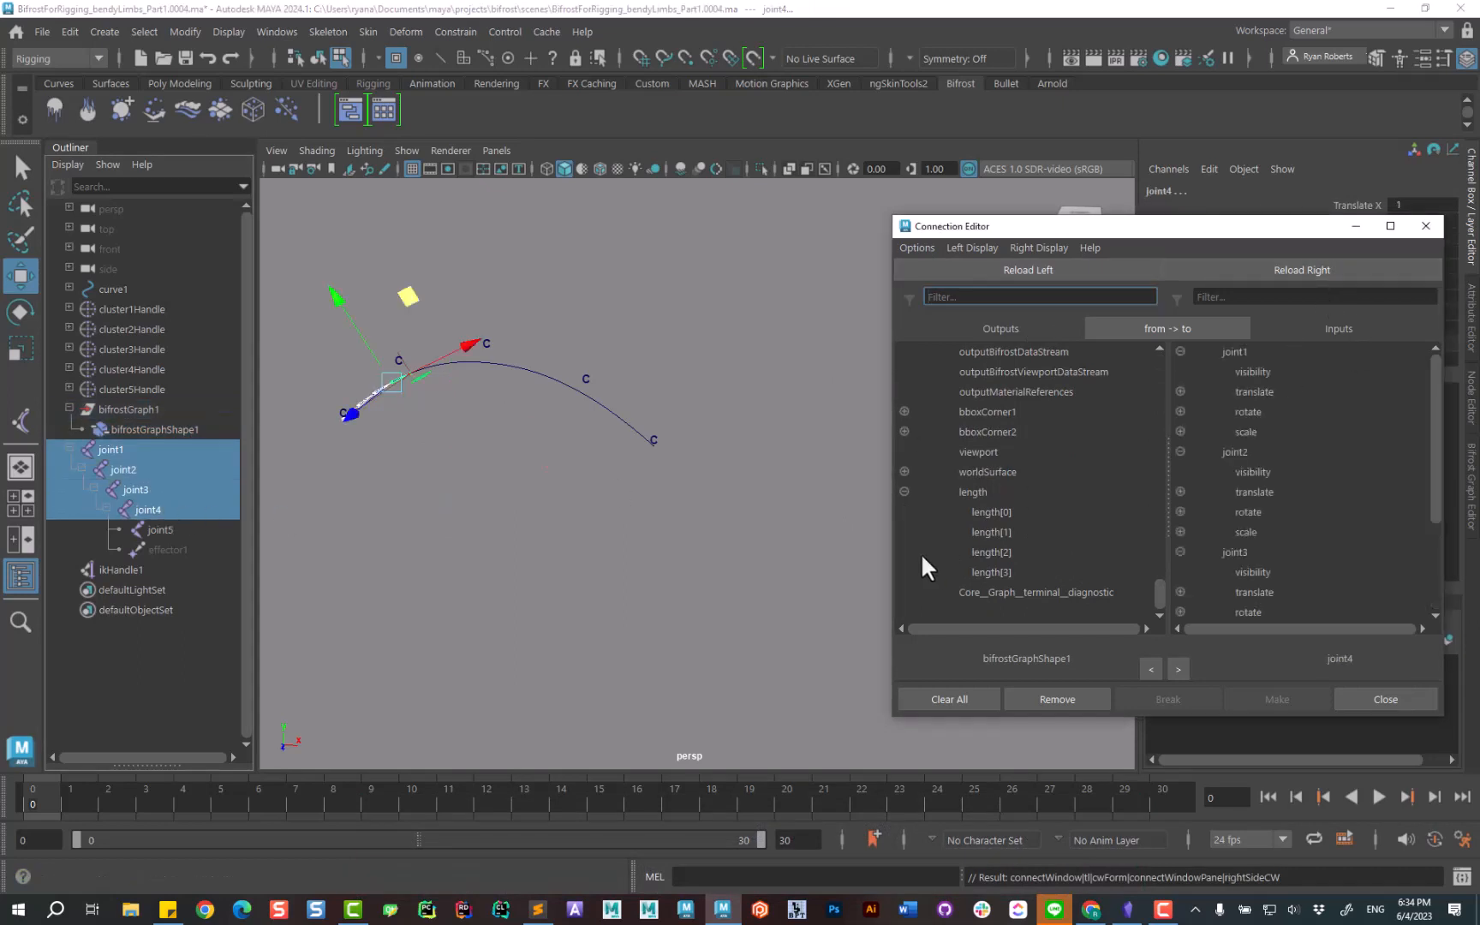
Connect bifrostGraphShape1's length[0] to joint1's scaleX.
left_click(992, 512)
left_click(1180, 431)
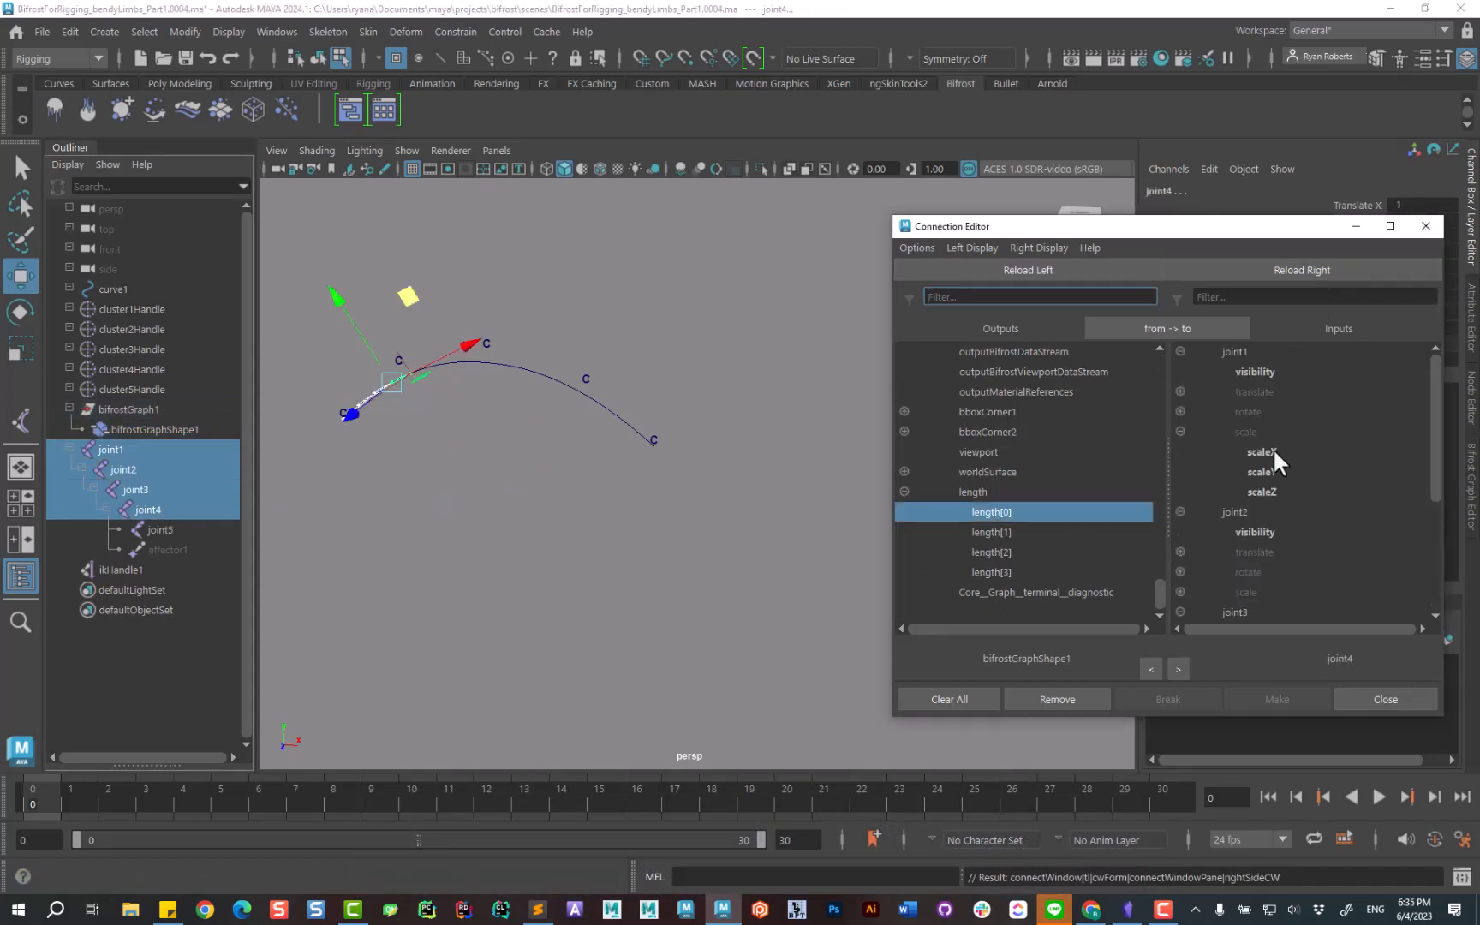
left_click(1264, 453)
Connect bifrostGraphShape1's length[1] to joint2's scaleX and collapse the attributes of joint1 and joint2.
left_click(994, 532)
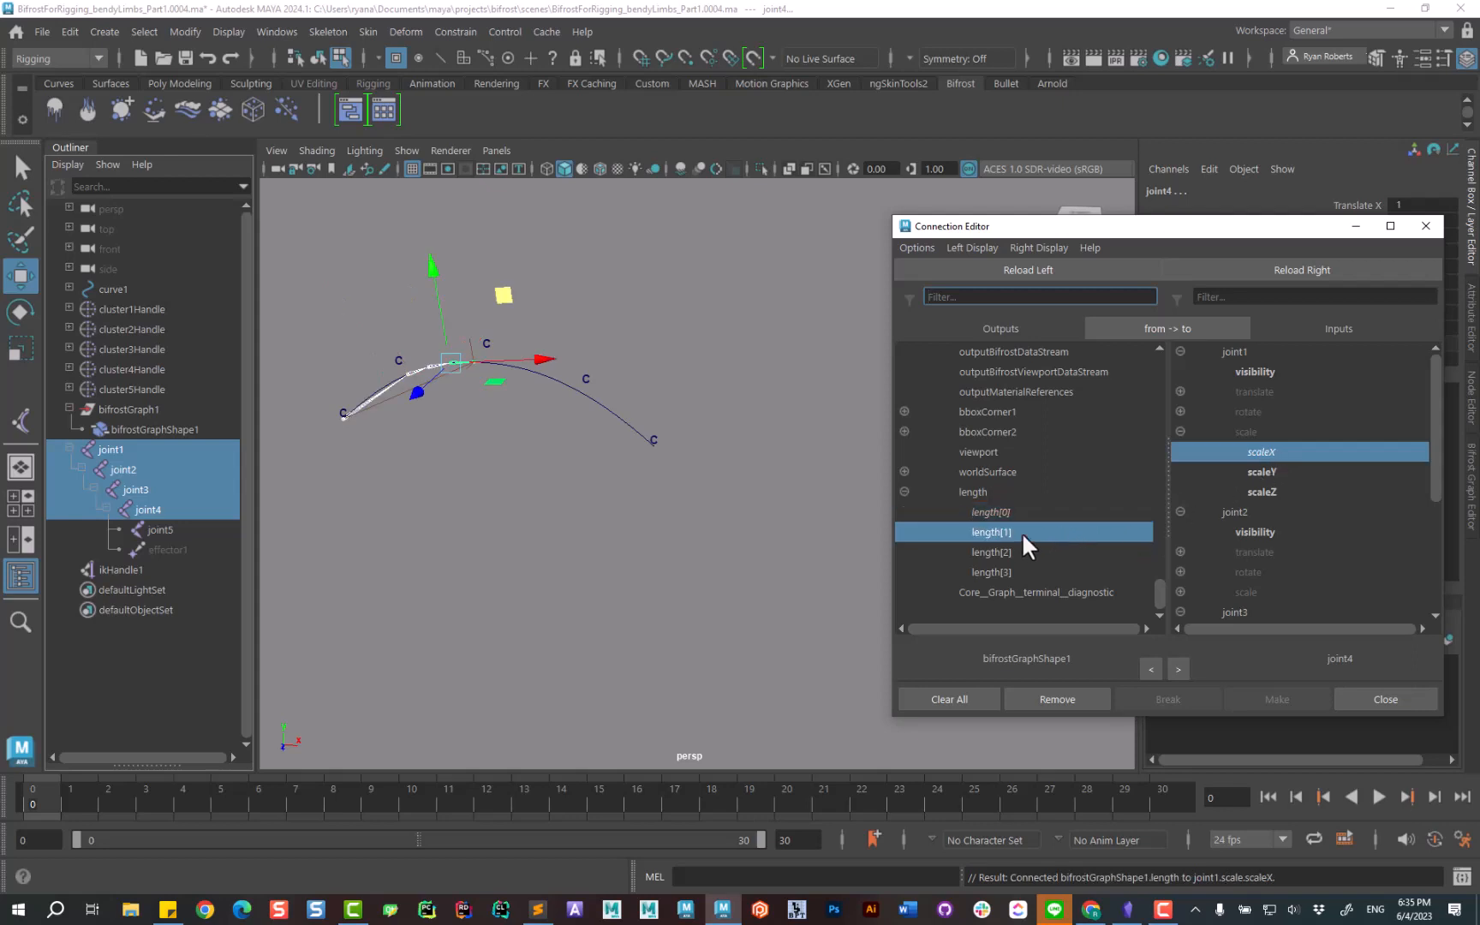
left_click(1179, 352)
left_click(1180, 451)
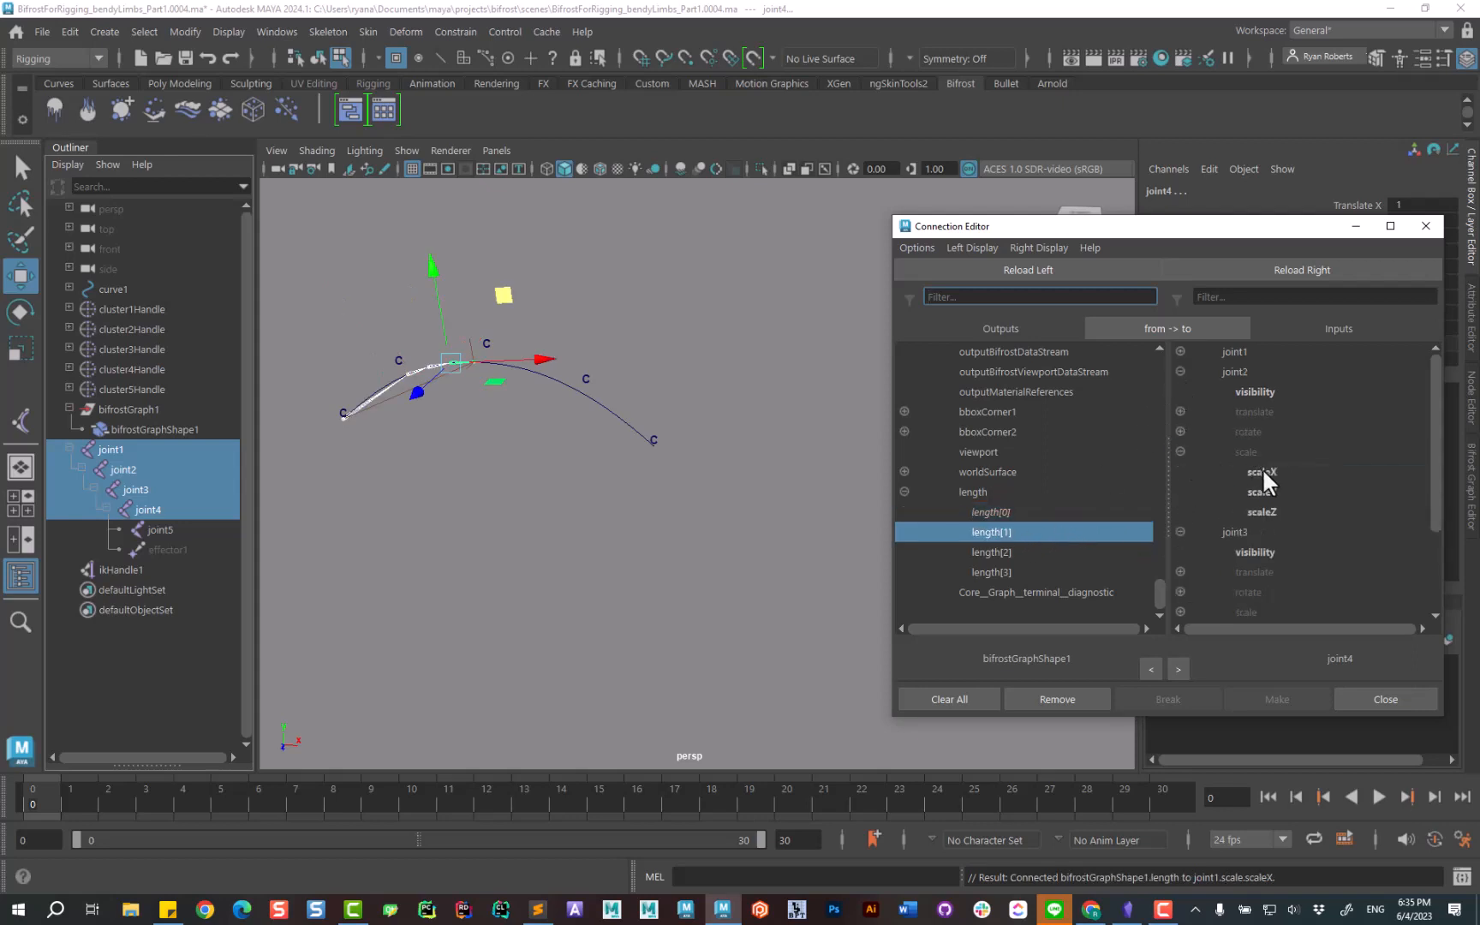
left_click(1262, 471)
left_click(1180, 371)
Connect bifrostGraphShape1's length[2] to joint3's scaleX and collapse joint3's attributes.
left_click(1017, 552)
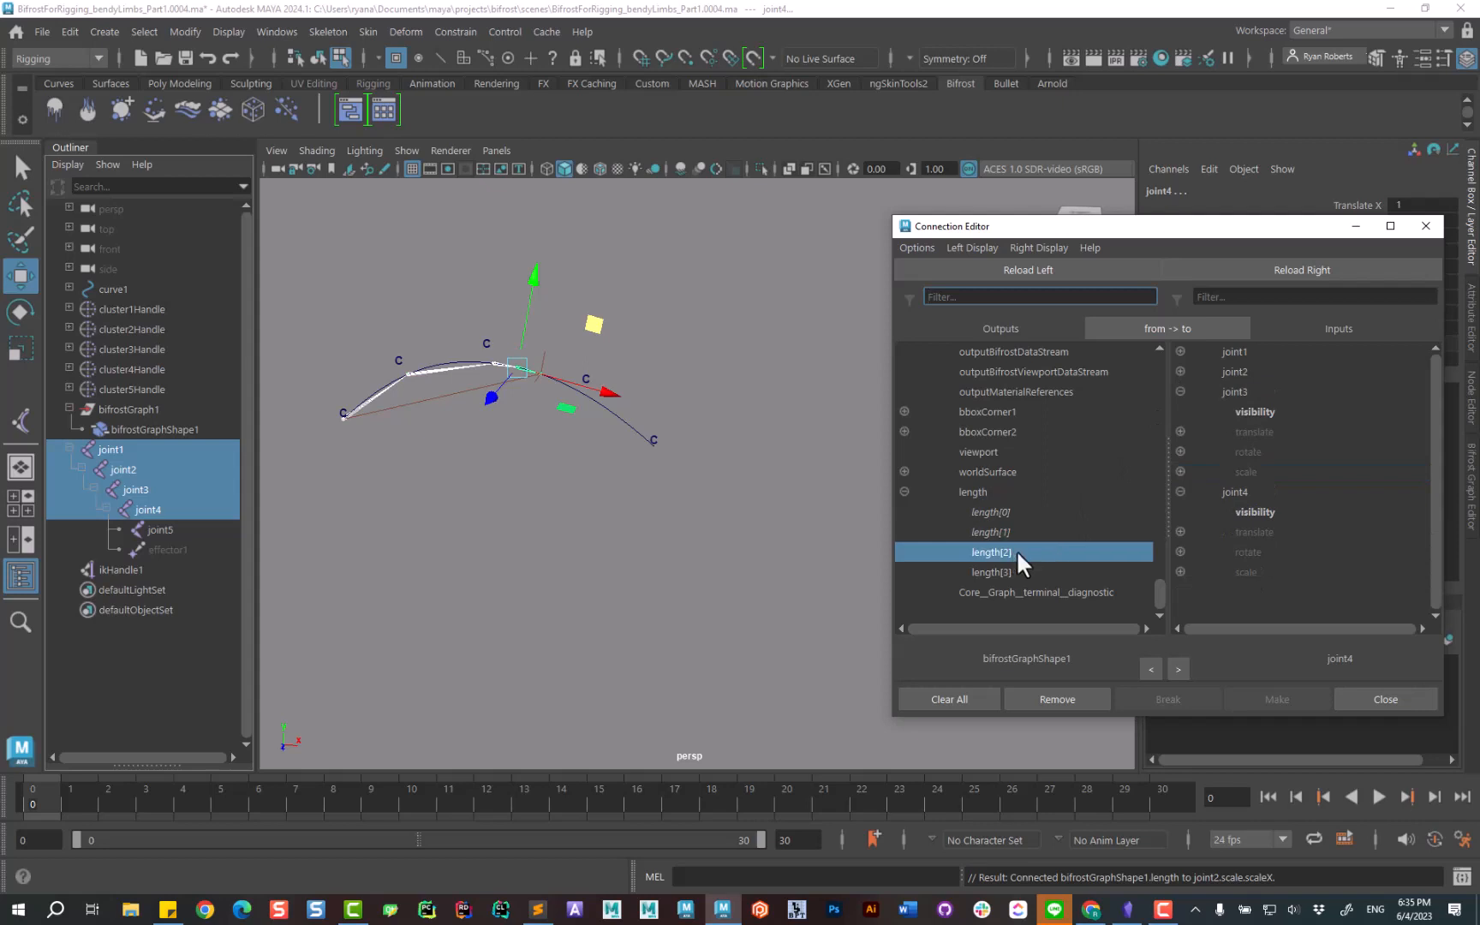
left_click(1181, 472)
left_click(1272, 490)
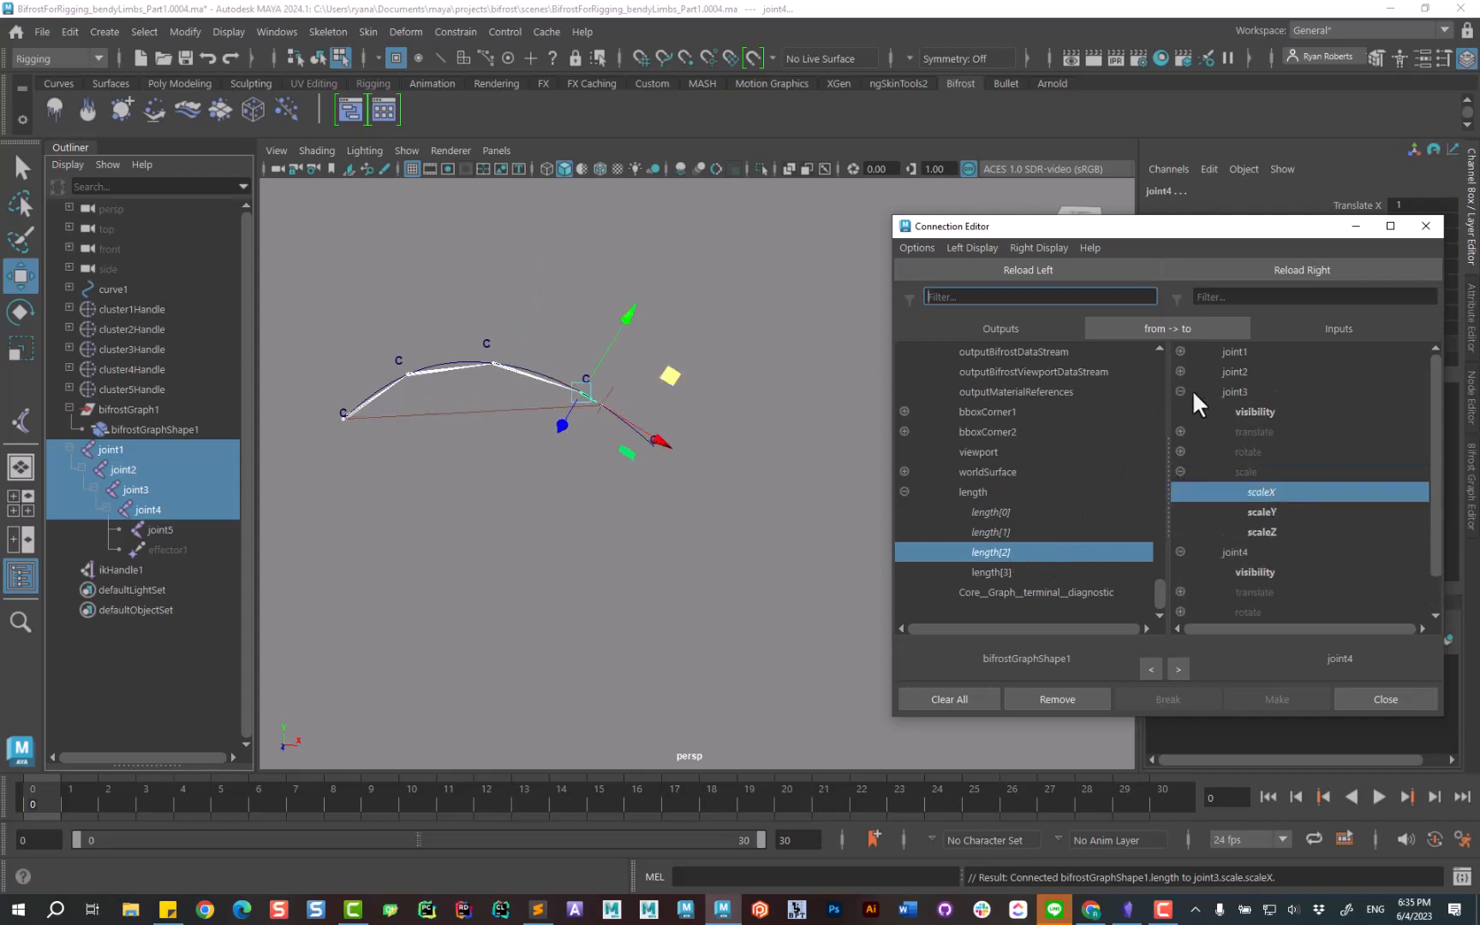
left_click(1180, 392)
Connect bifrostGraphShape1's length[3] to joint4's scaleX and close the Connection Editor.
left_click(998, 571)
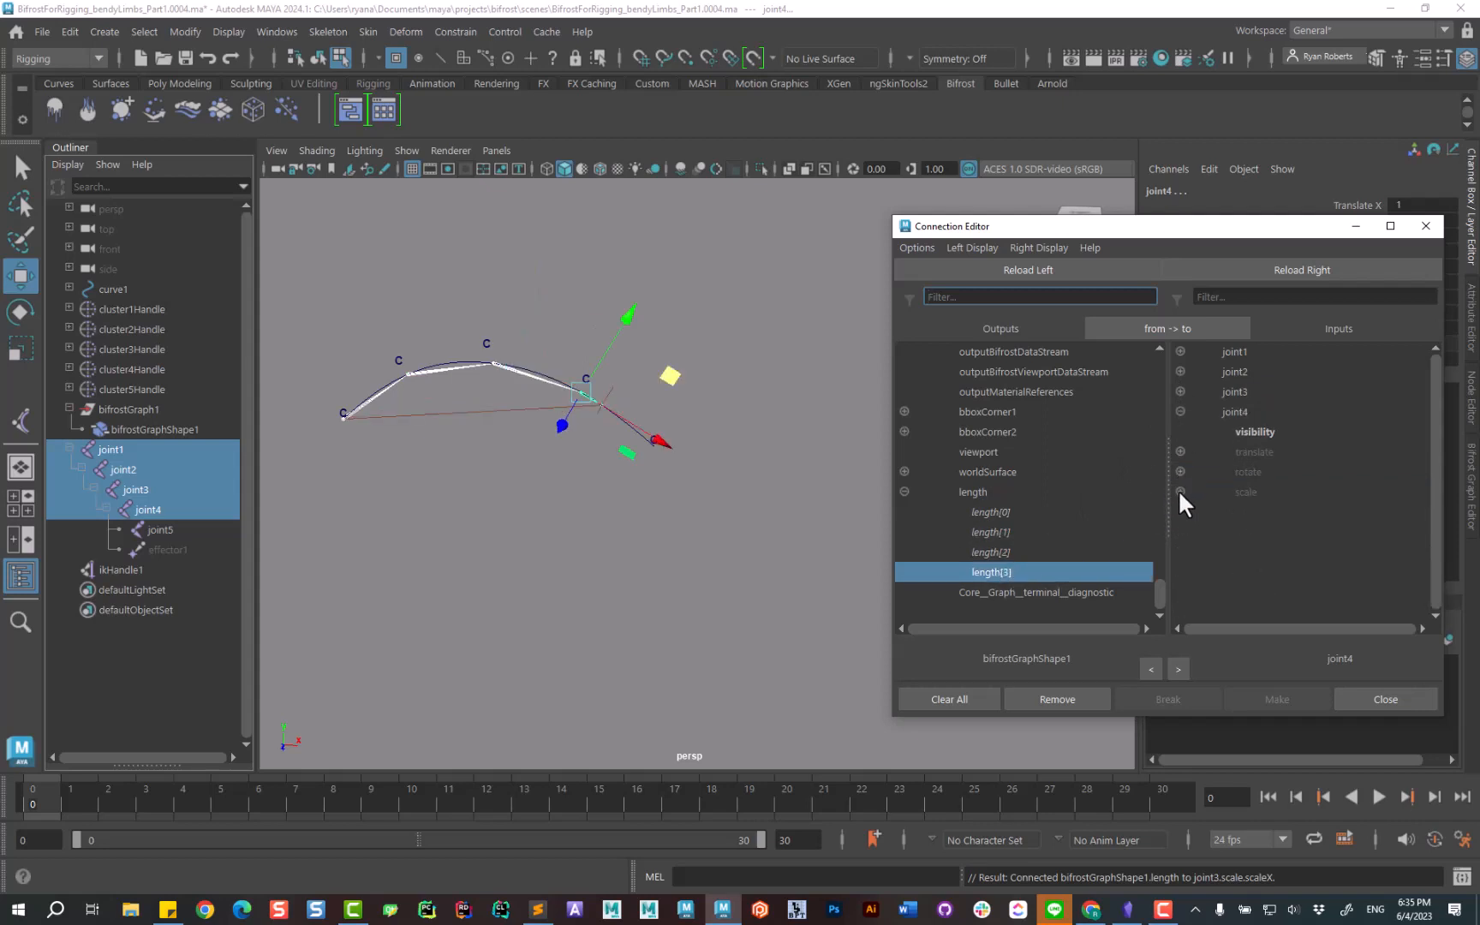
left_click(1181, 491)
left_click(1261, 511)
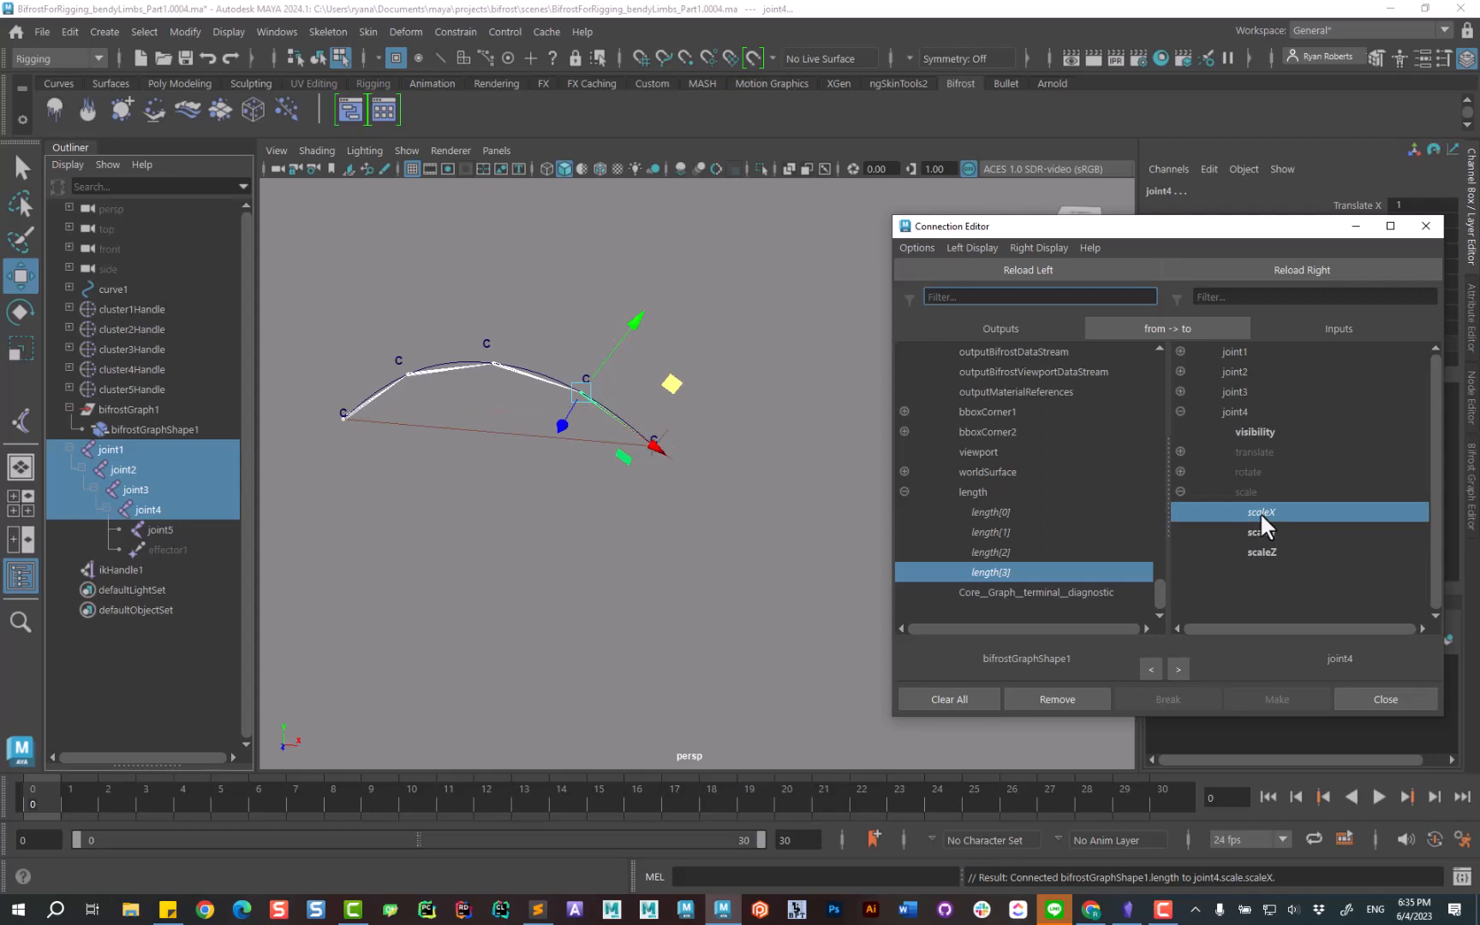
left_click(1426, 226)
Test the scale-driven stretch by moving cluster2Handle, cluster3Handle and cluster4Handle together, and undo the move.
left_click_drag(170, 329, 207, 369)
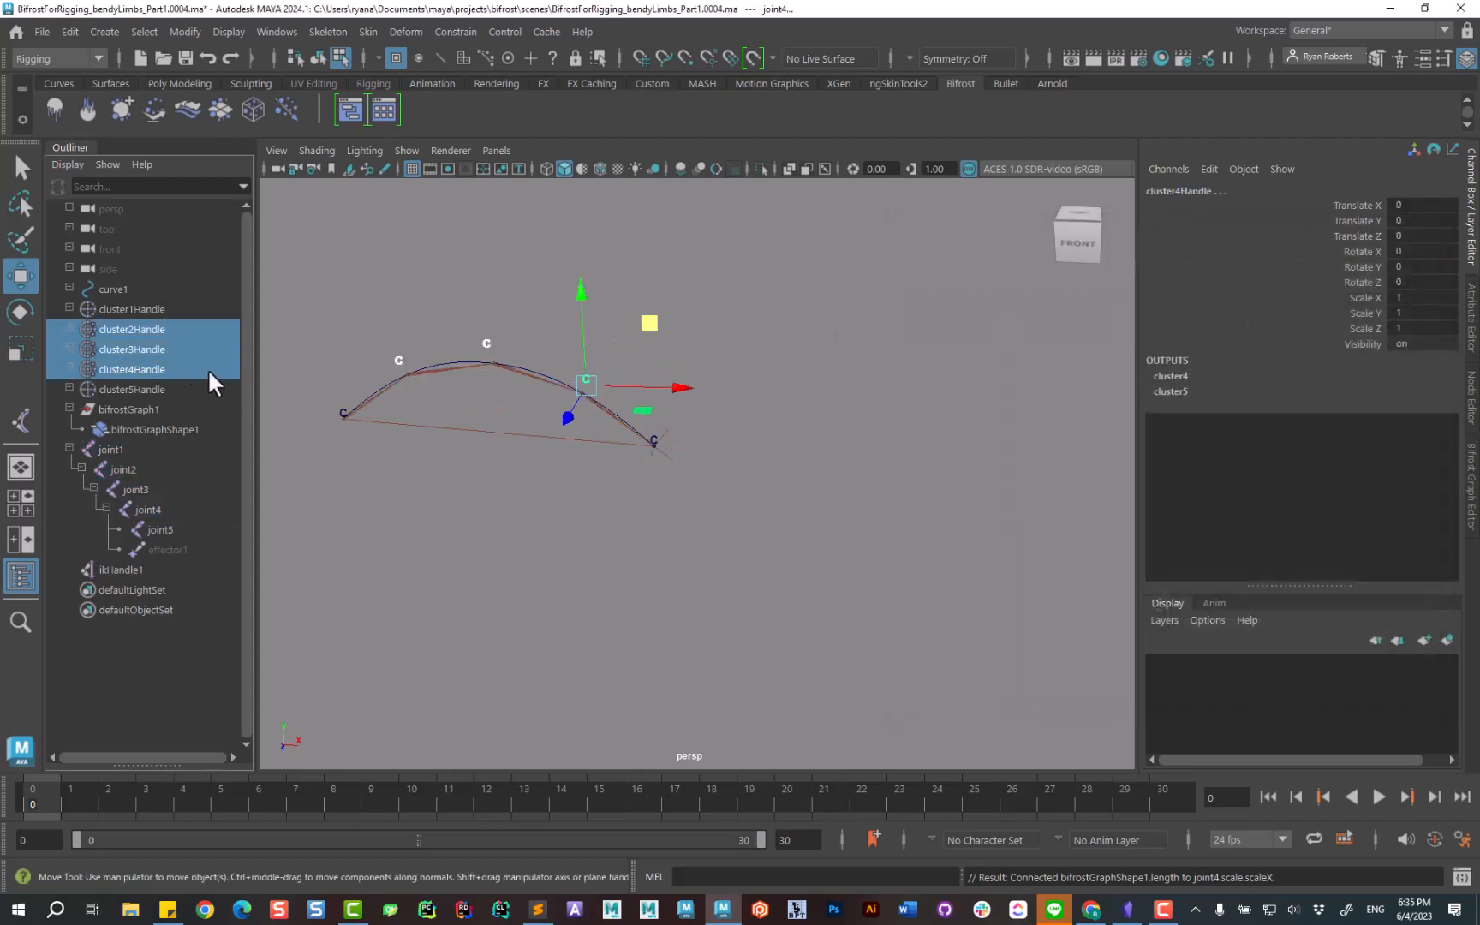
left_click_drag(645, 339, 647, 428)
key("ctrl+z")
key("ctrl+z")
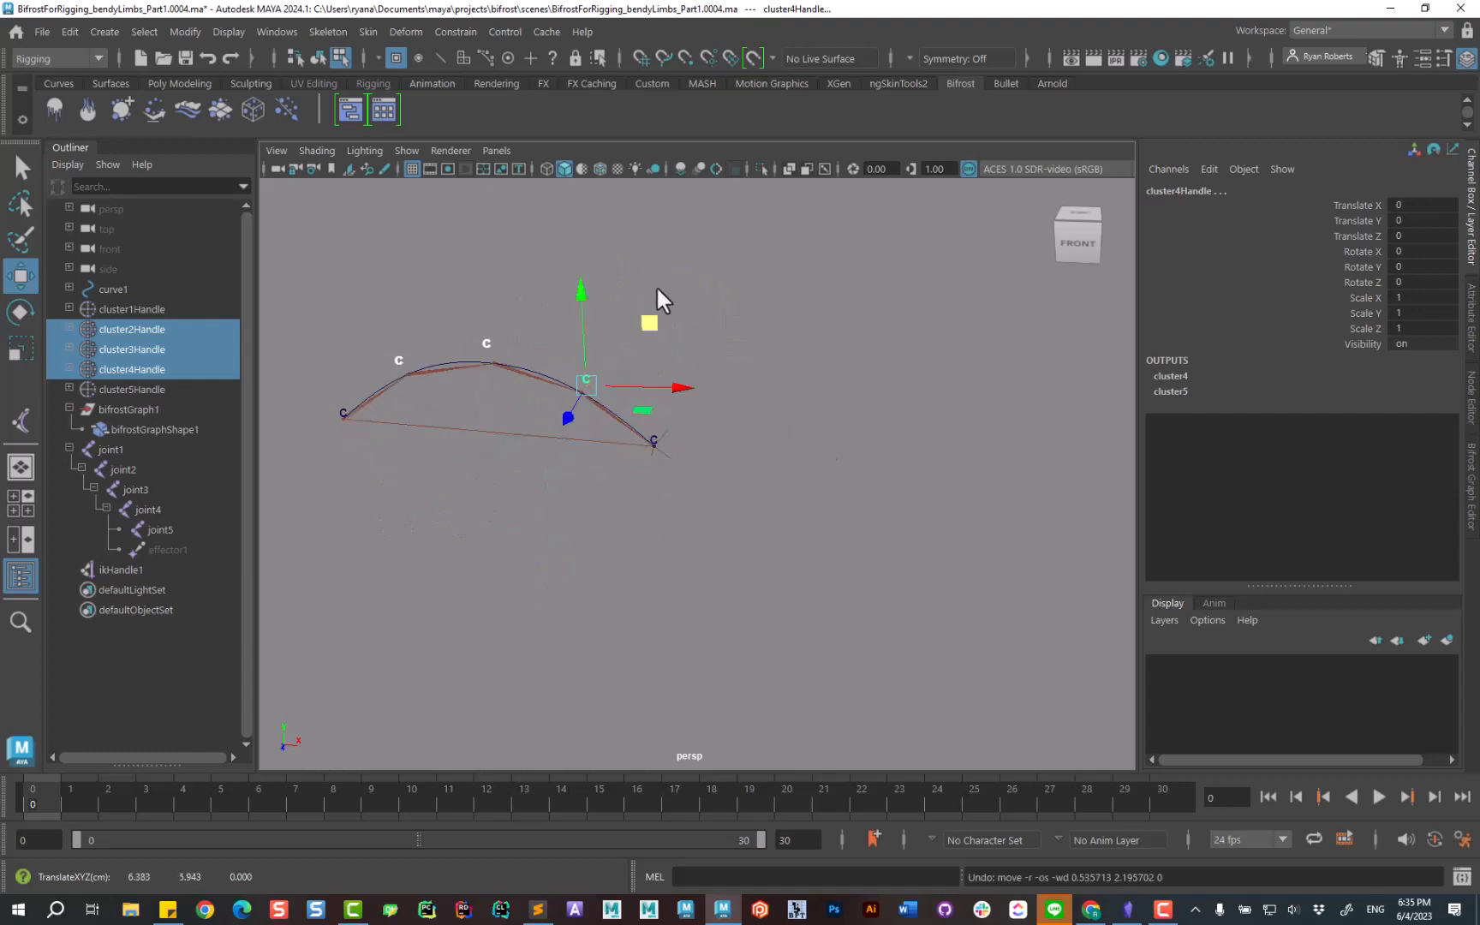
Hide shape nodes in the scene hierarchy and group cluster1Handle through cluster5Handle together with joint1.
left_click(68, 165)
left_click(88, 217)
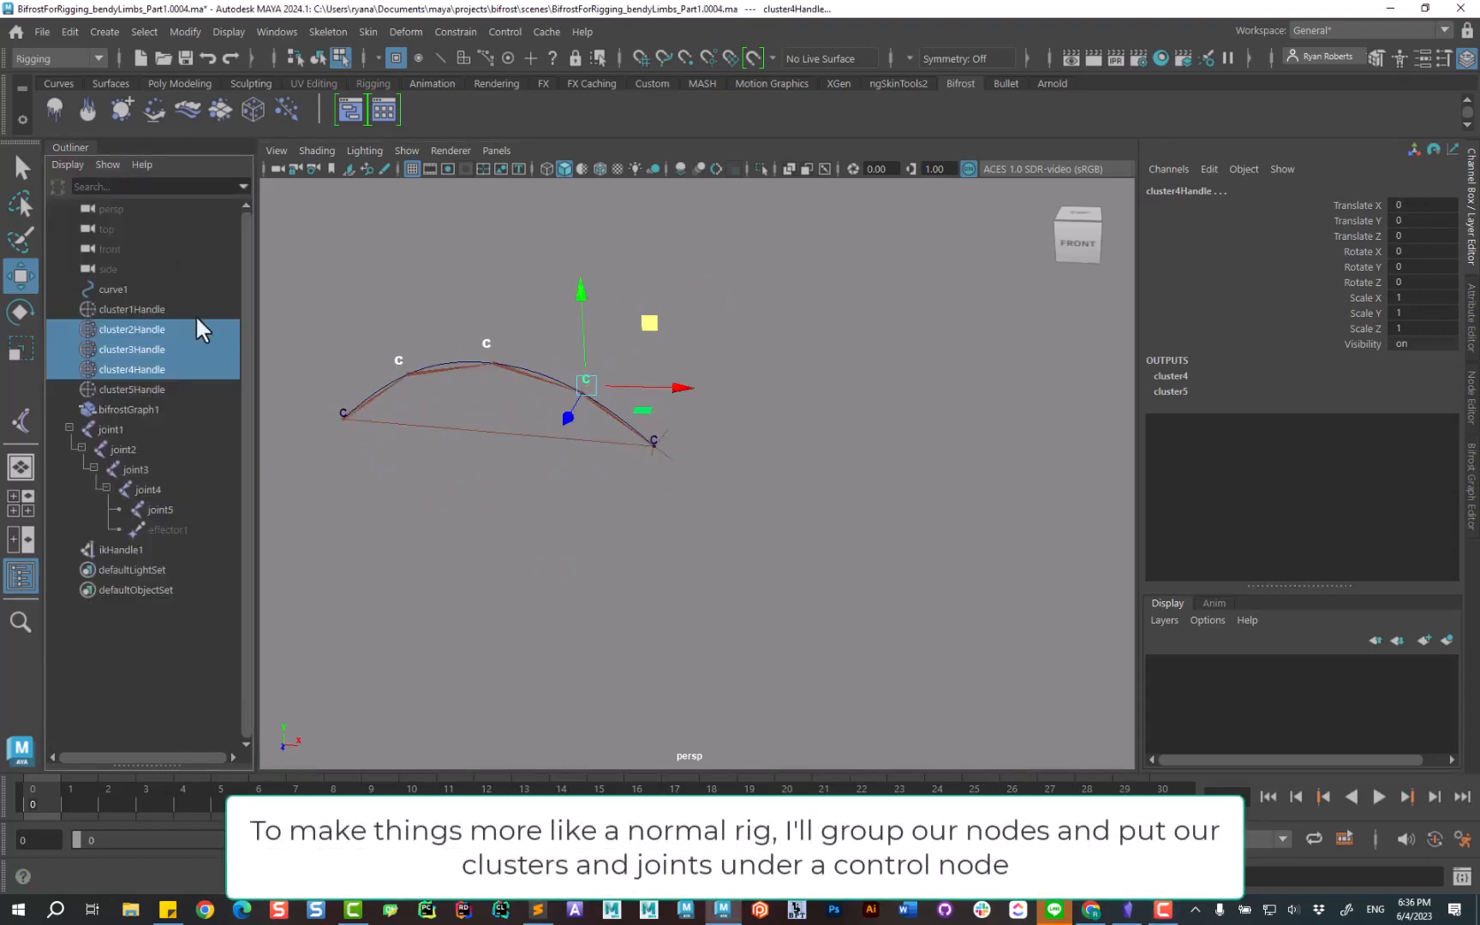
left_click(139, 310, "ctrl")
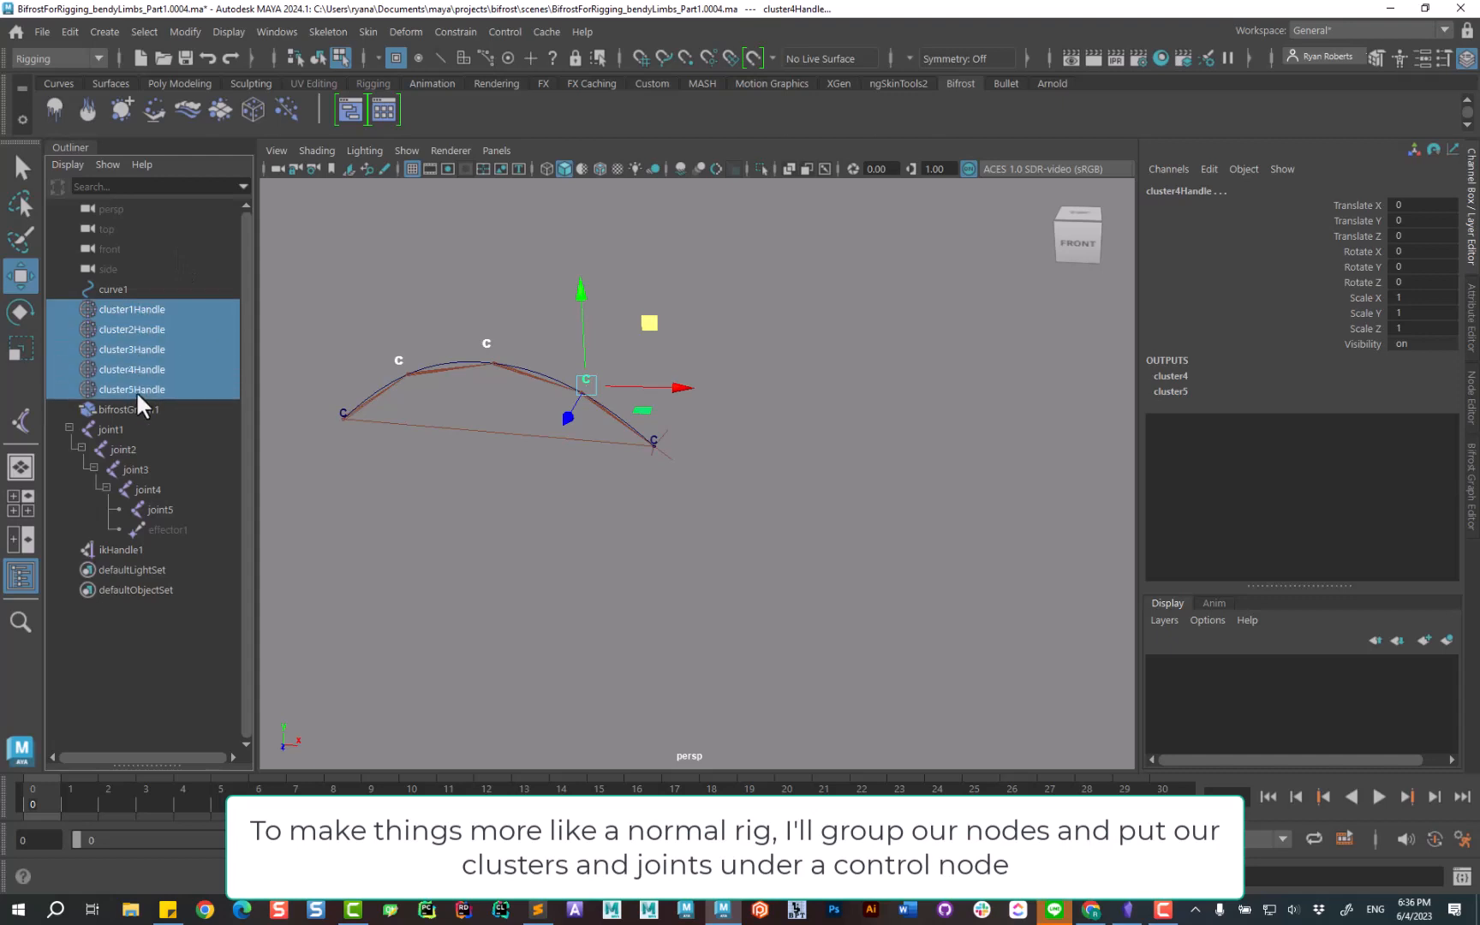
left_click(135, 390, "ctrl")
left_click(127, 428, "ctrl")
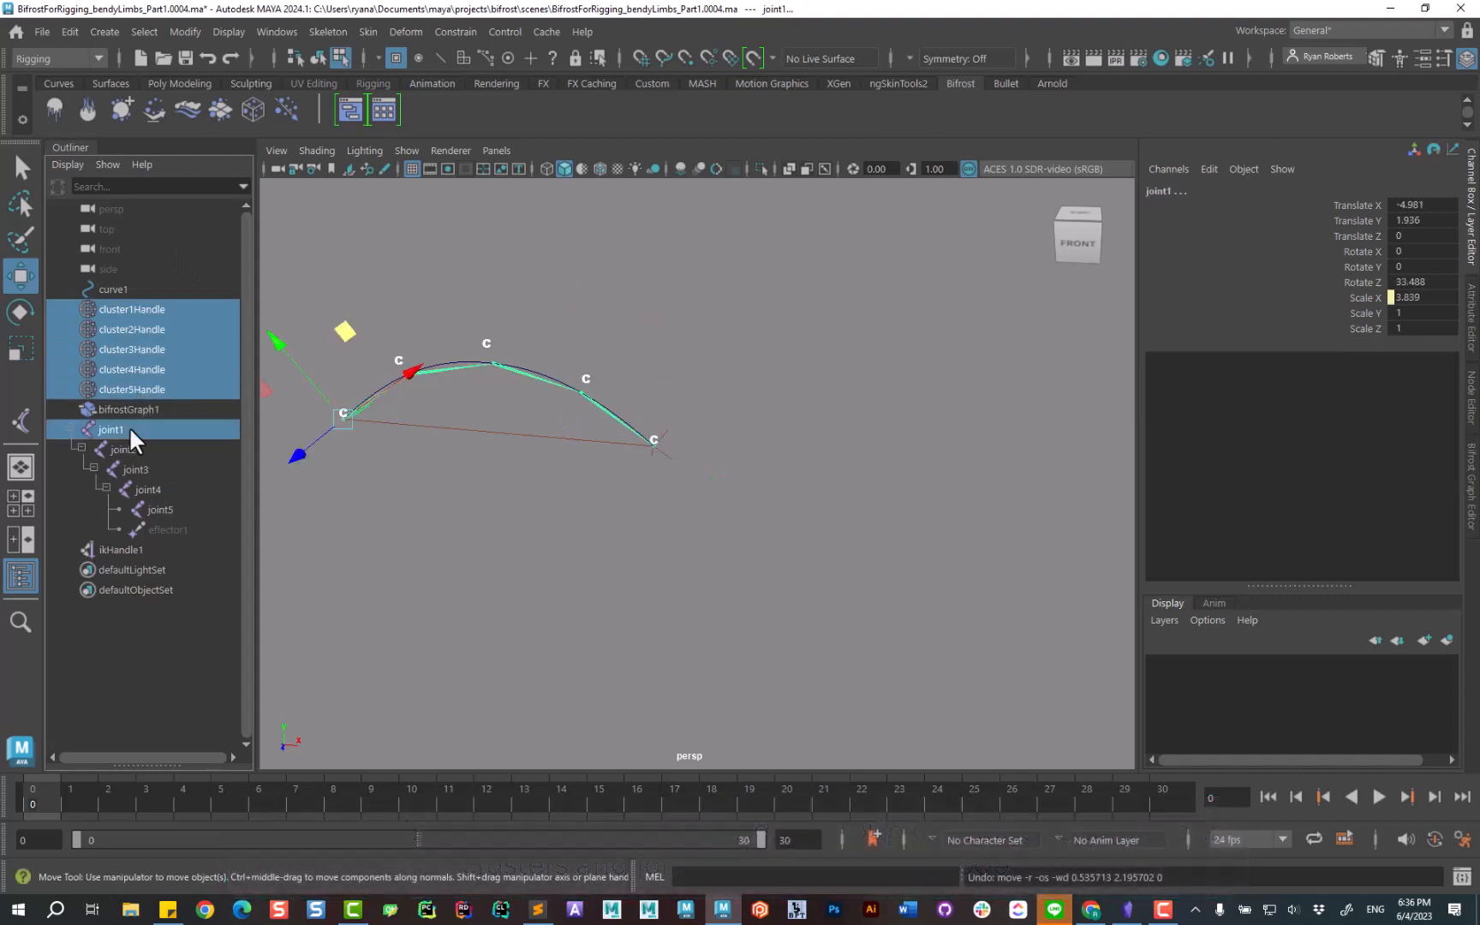
key("ctrl+g")
Group curve1, bifrostGraph1 and ikHandle1, and put both groups under a new parent group.
mouse_move(120, 289)
left_mouse_down()
mouse_move(118, 326)
mouse_move(127, 308)
left_mouse_up()
key("ctrl+g")
key("ctrl+g")
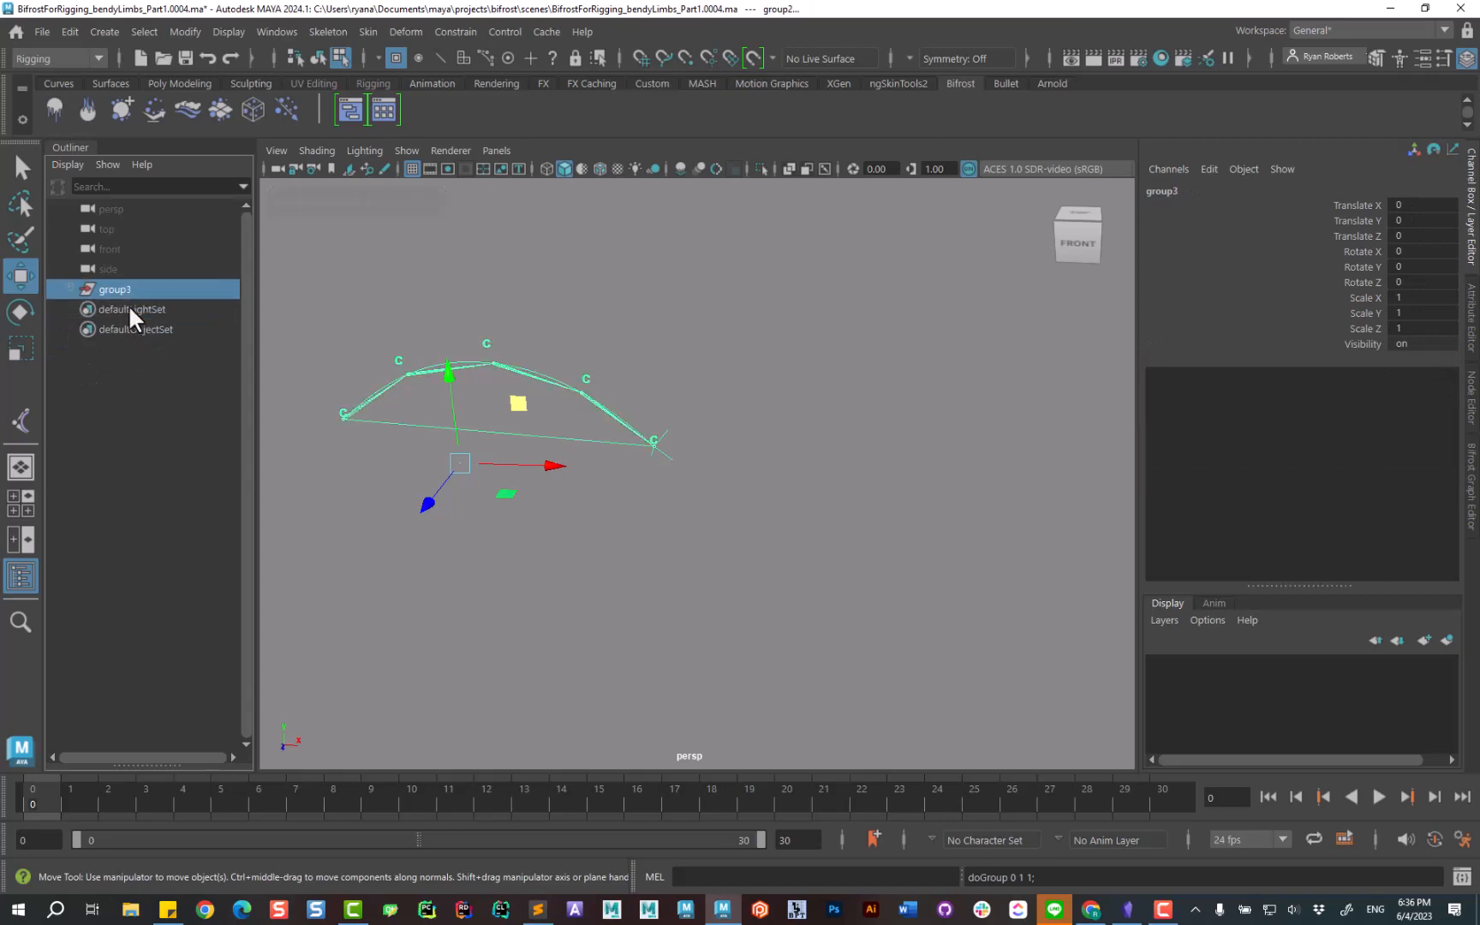
Rename the parent group as asset, the cluster and joint group as control, and the other child group as no_transform.
double_click(115, 290)
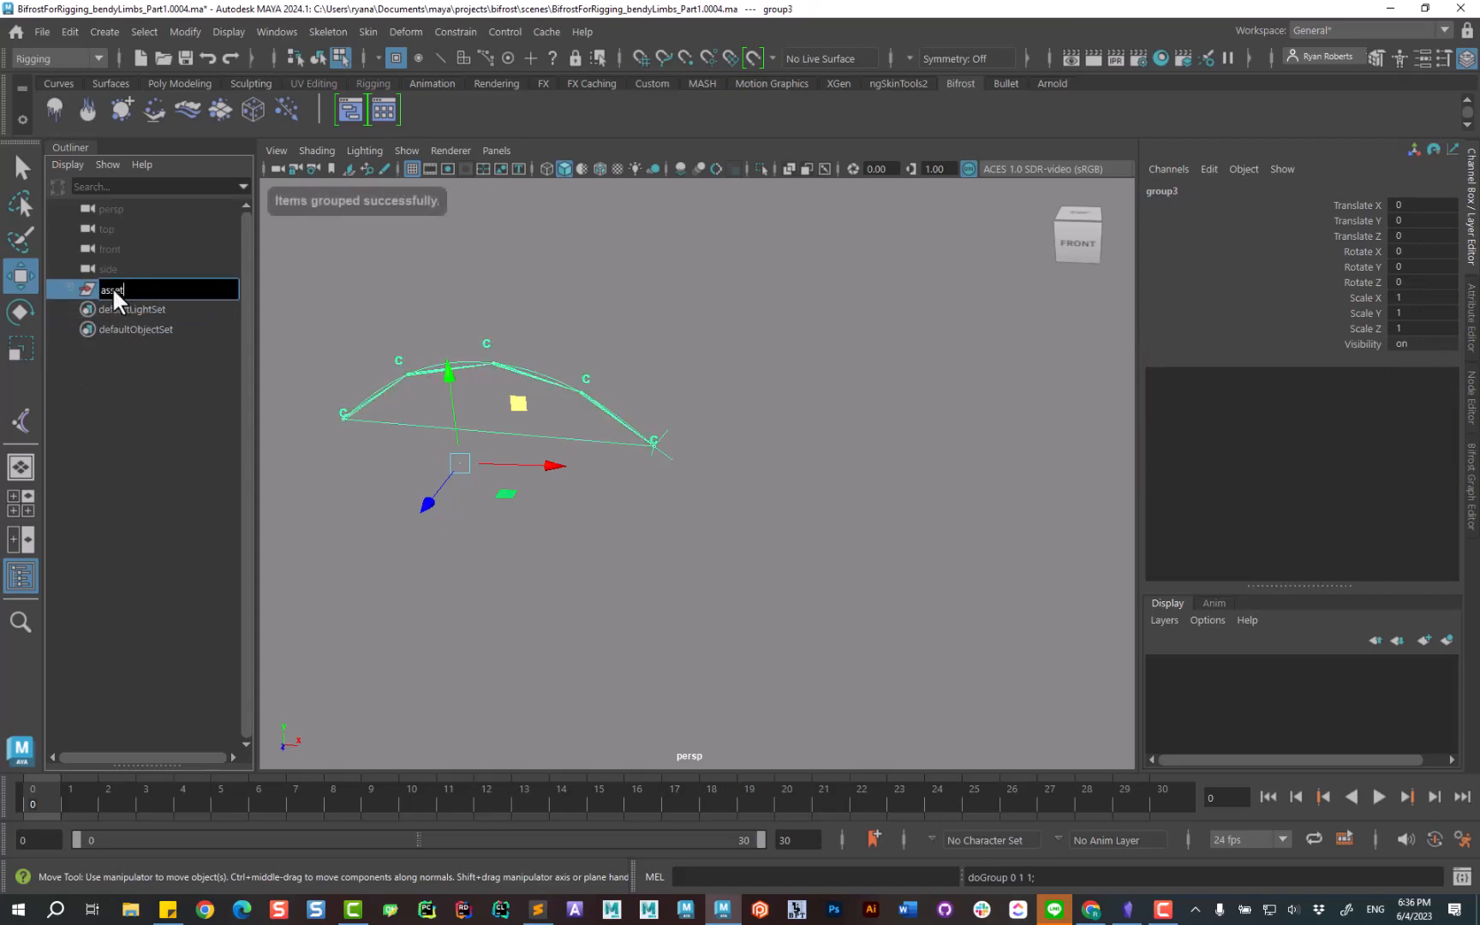
type("asset")
key("Return")
left_click(69, 288)
left_click(138, 310)
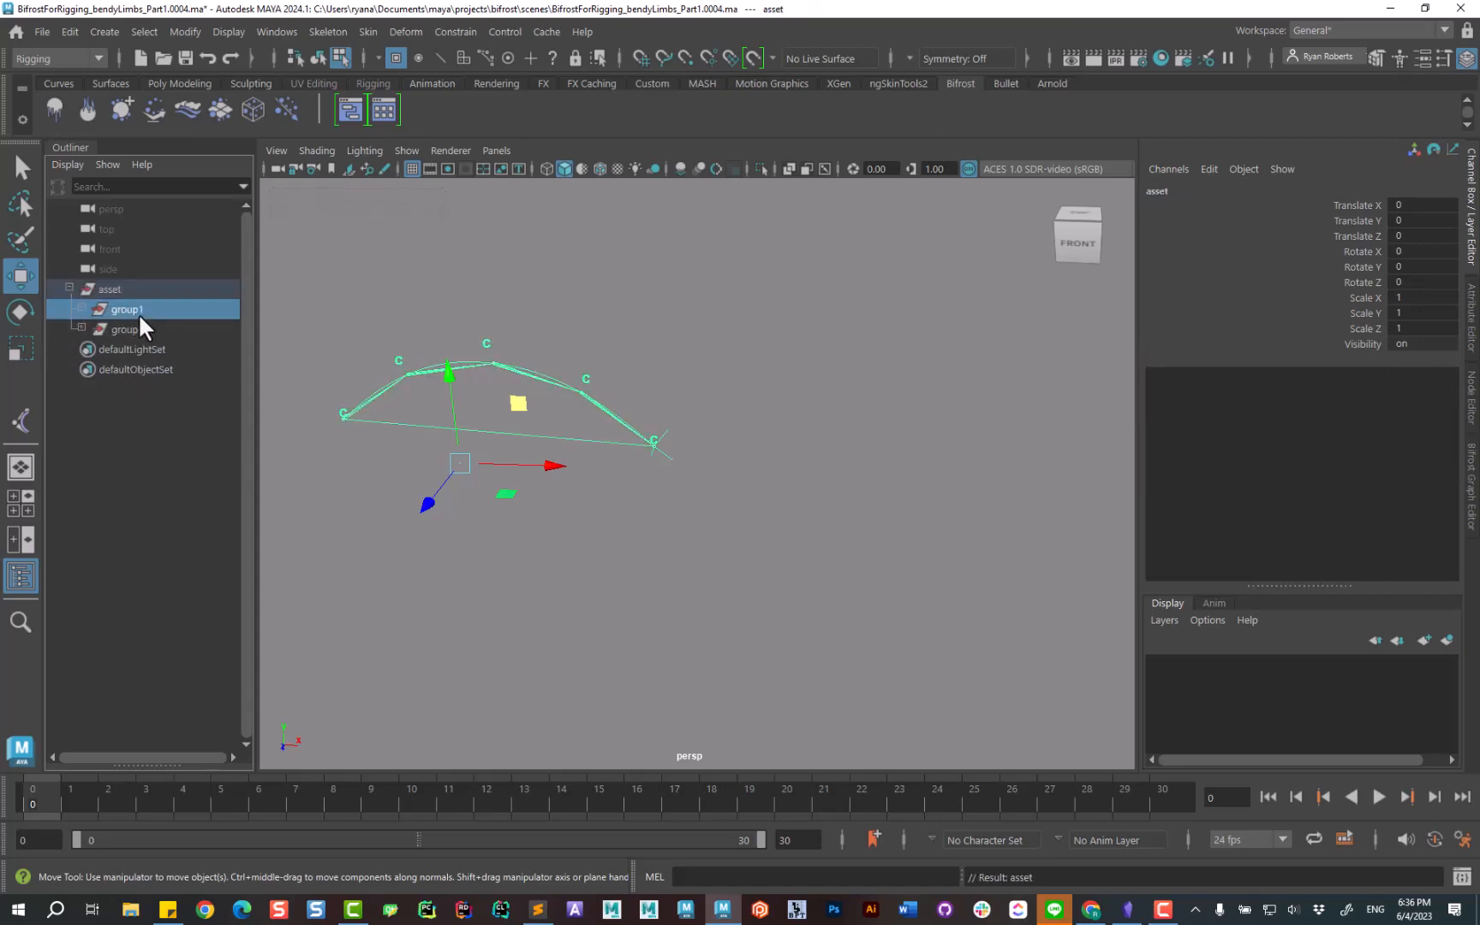
double_click(146, 313)
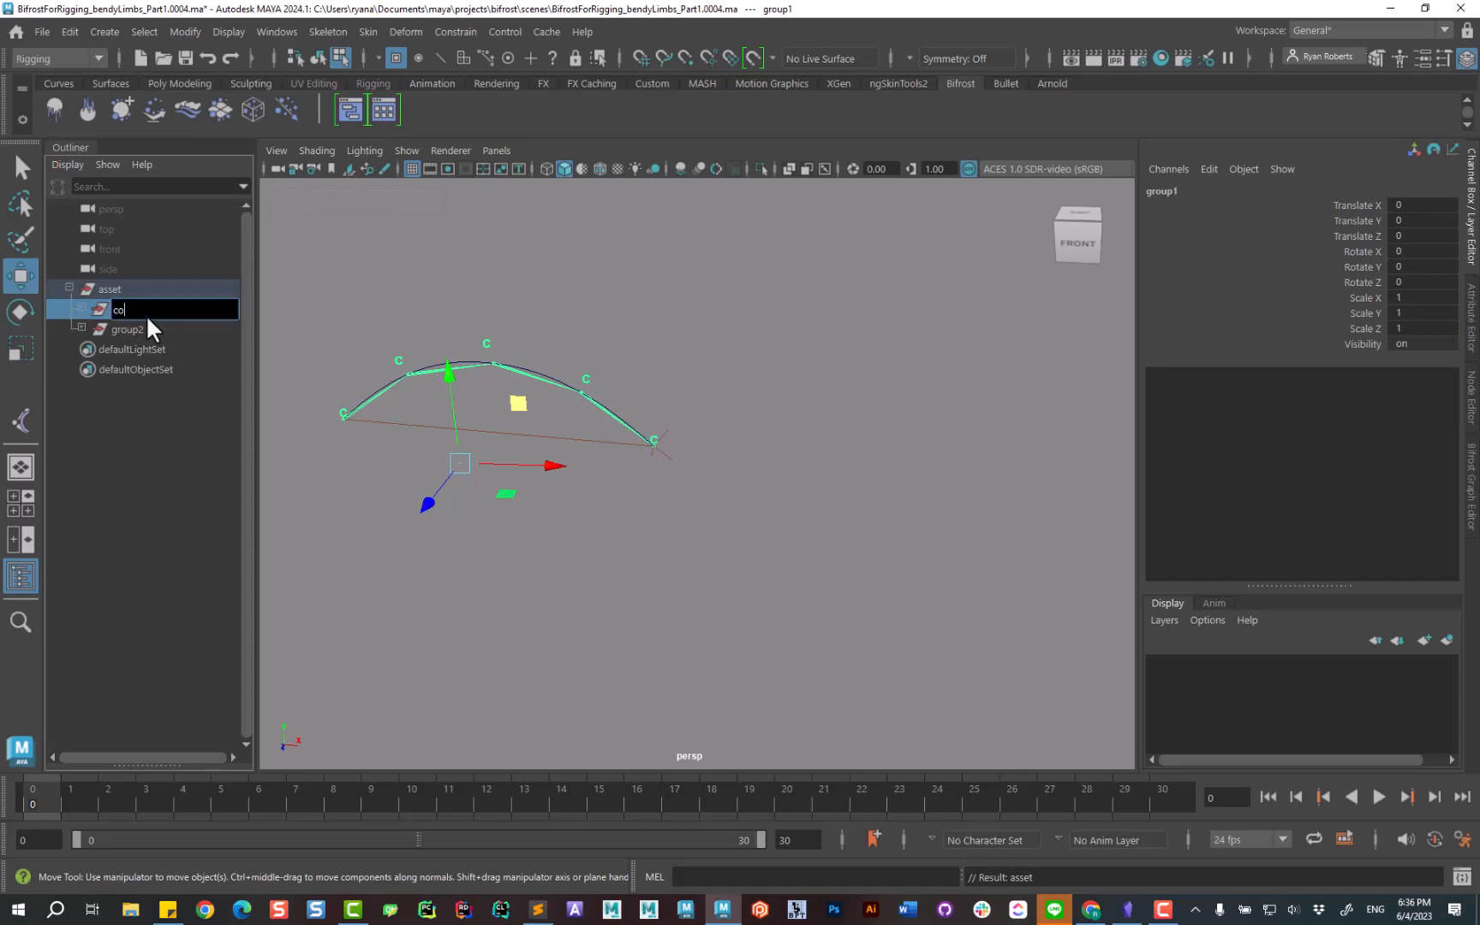
type("control")
key("Return")
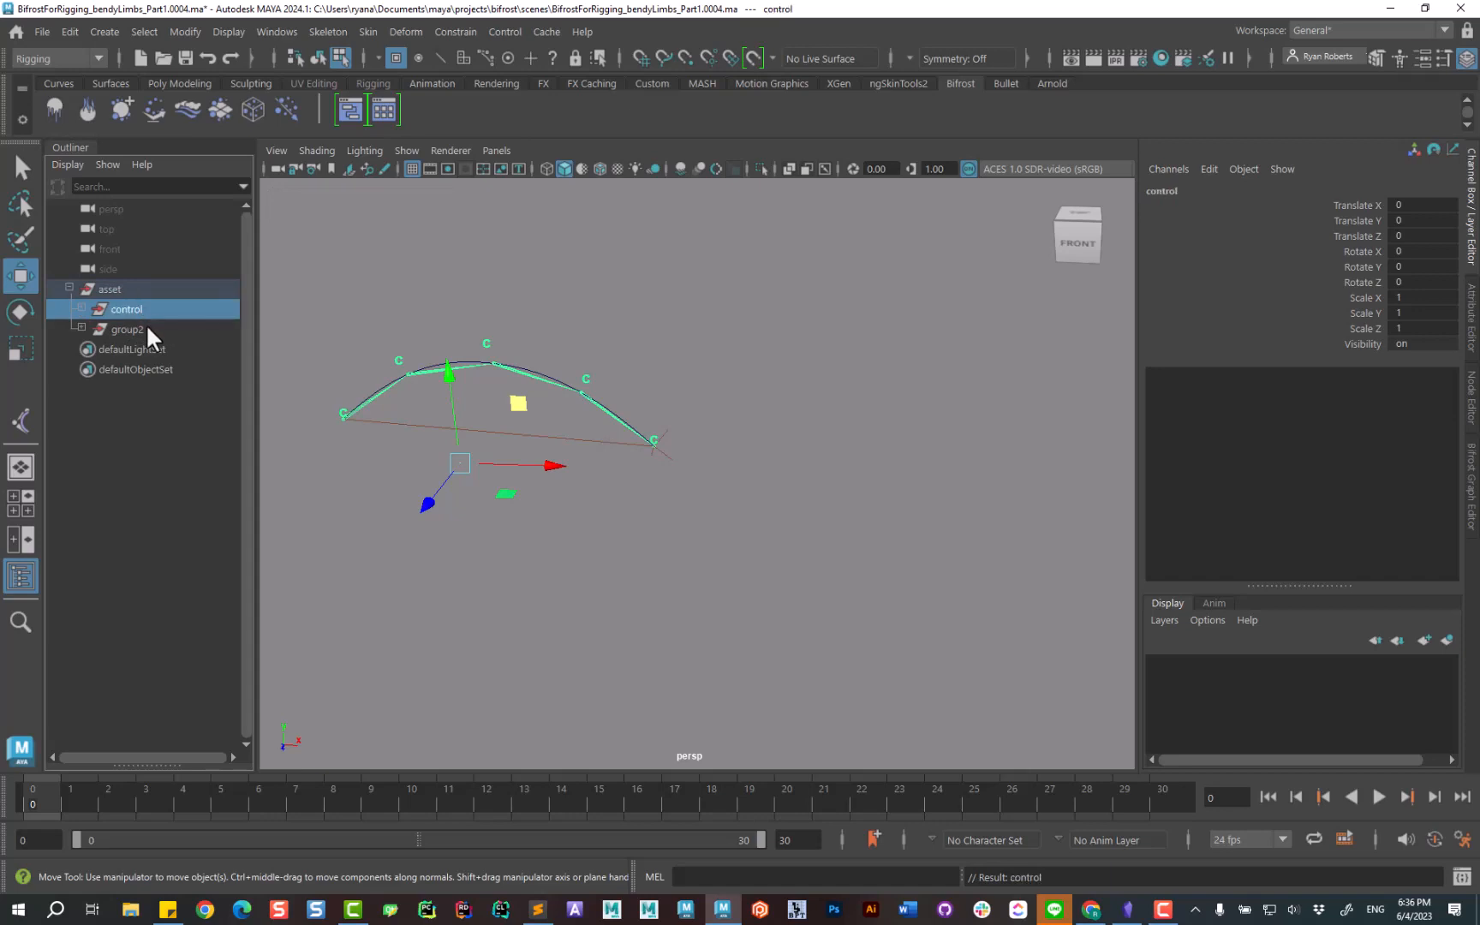
double_click(147, 331)
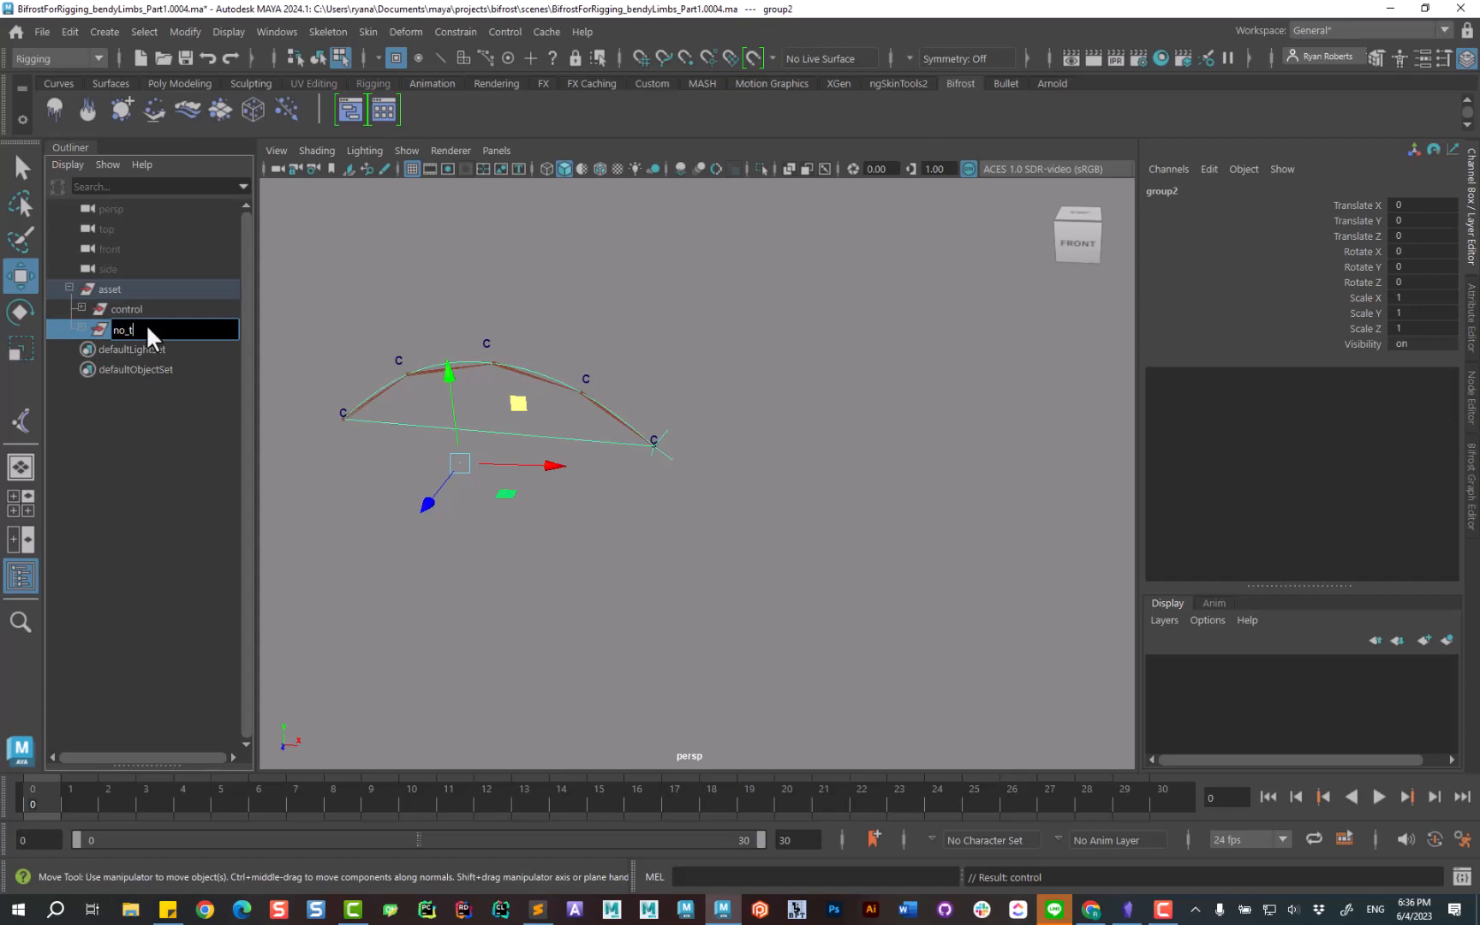
type("no_transform")
key("Return")
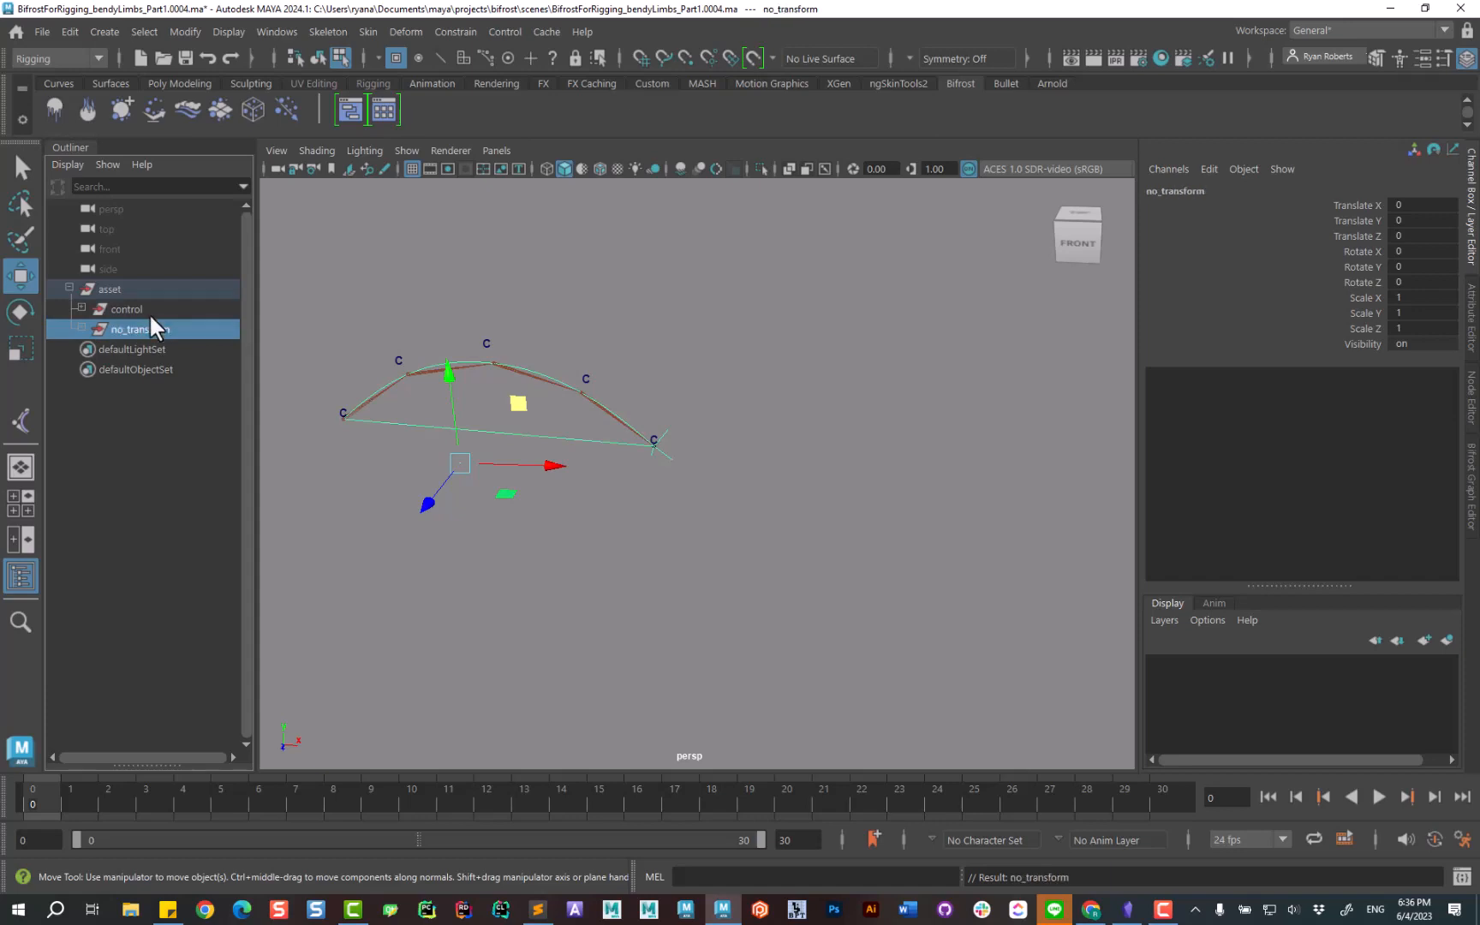
Test the rig by moving the control group in the viewport, and undo the move.
left_click(123, 311)
middle_click_drag(566, 531, 510, 394)
left_click_drag(507, 382, 665, 509)
key("ctrl+z")
key("r")
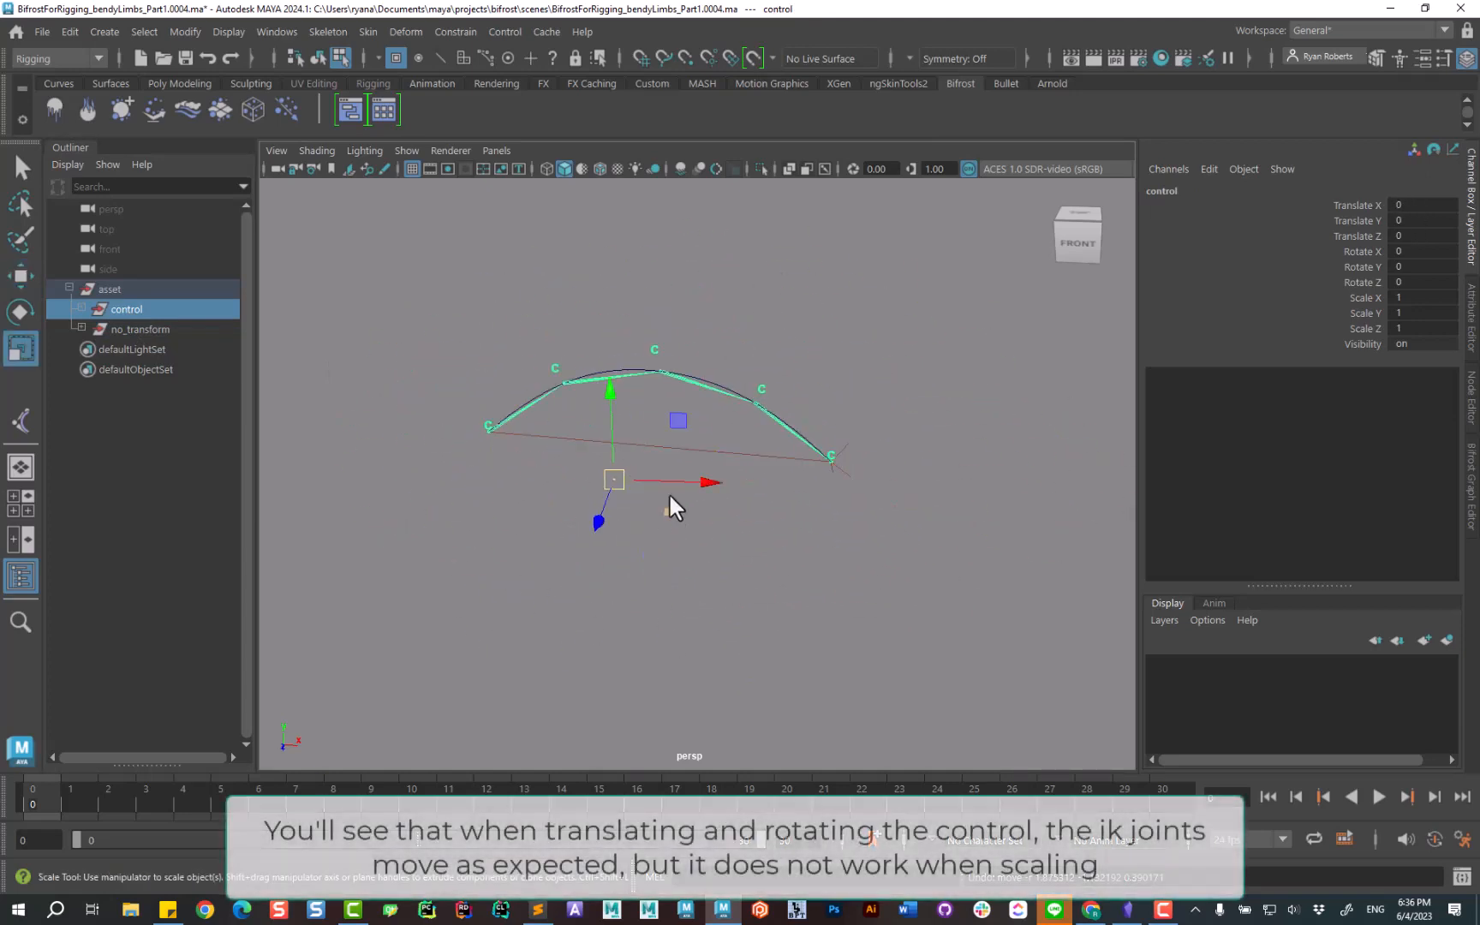
Test rotating the control group and scaling it uniformly to about 1.457, undoing each transform.
key("w")
key("e")
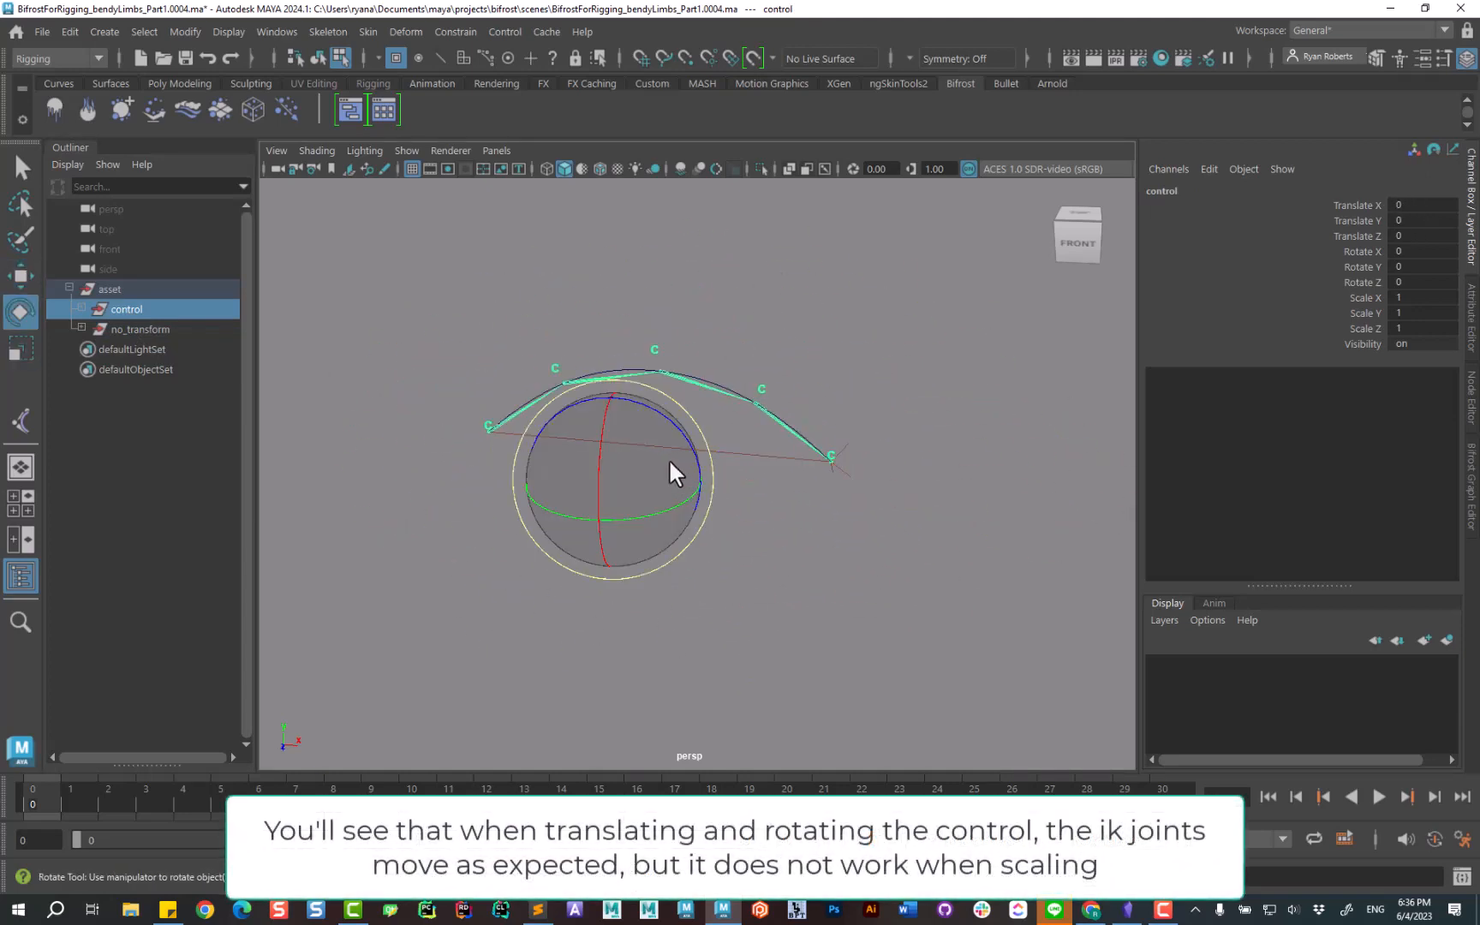
left_click_drag(668, 459, 809, 522)
key("ctrl+z")
key("r")
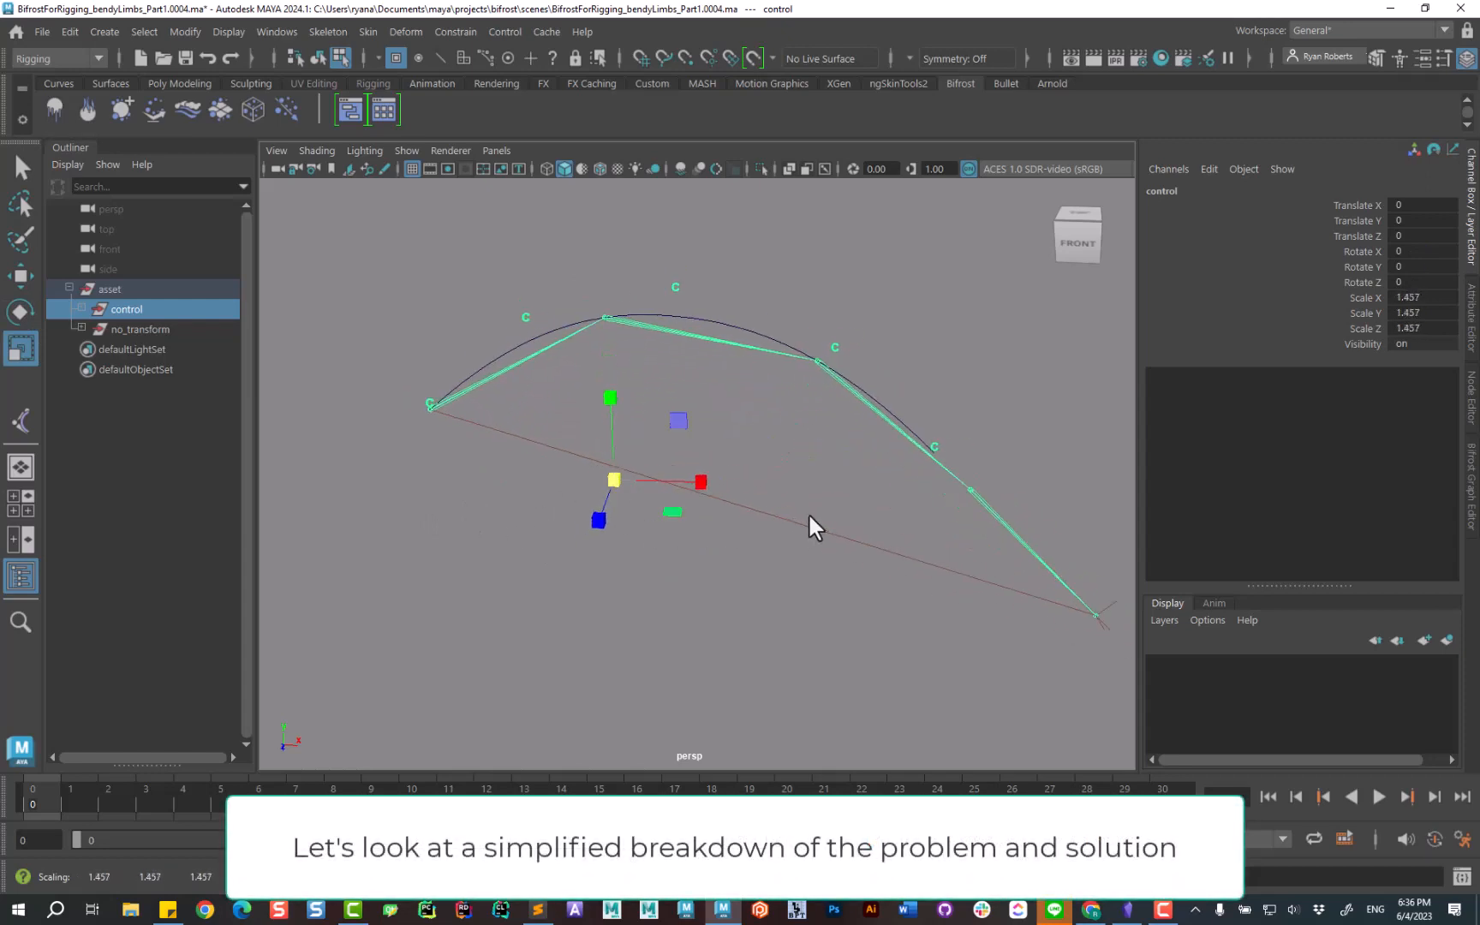
key("ctrl+z")
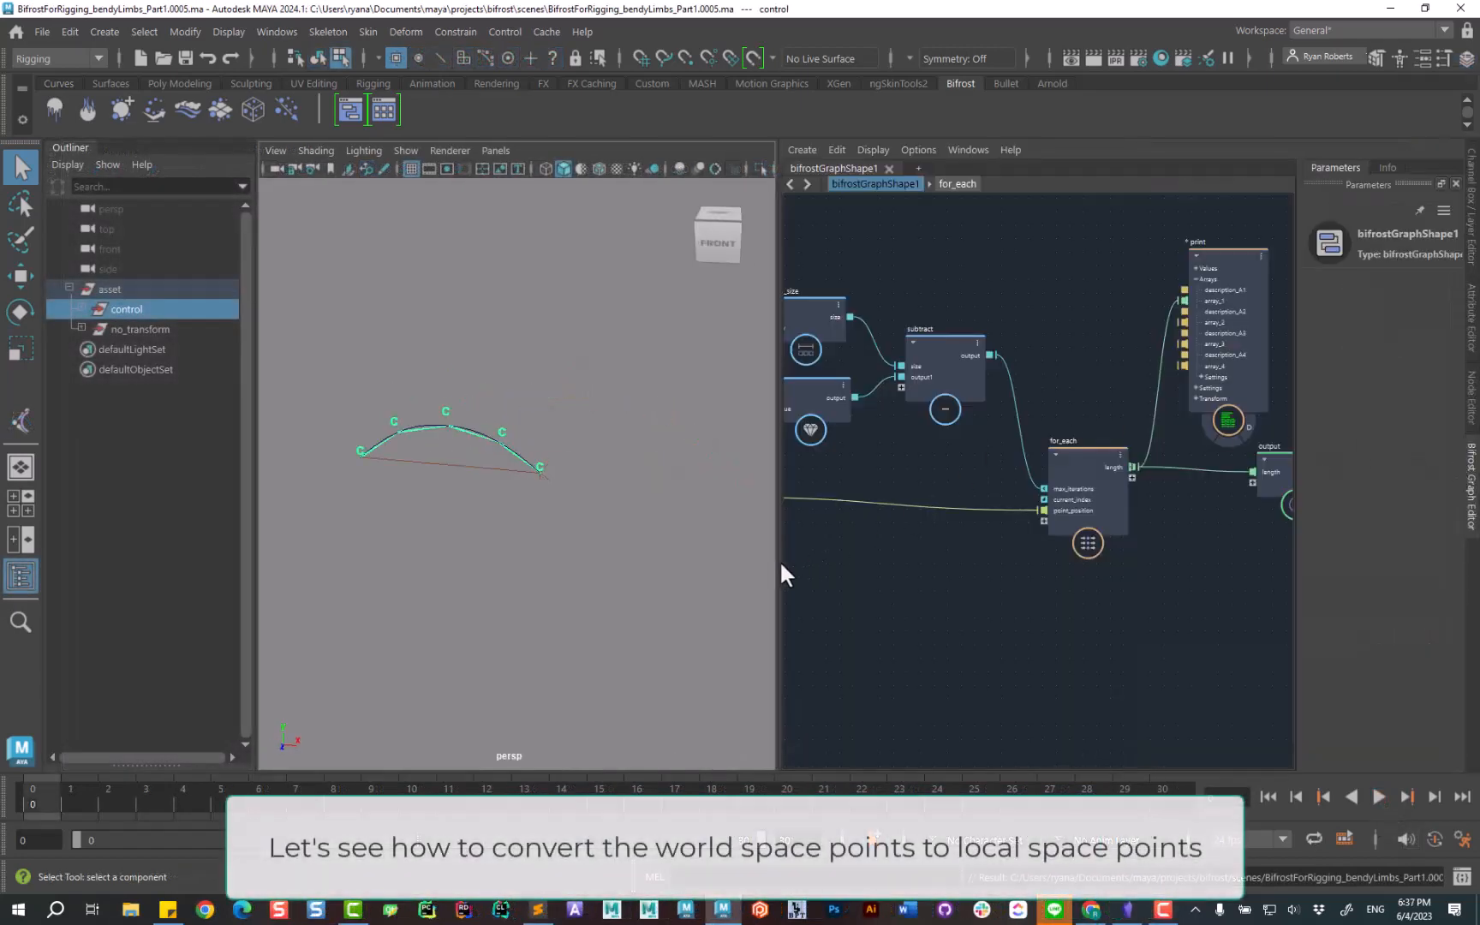
Enlarge the Bifrost graph area and delete the print node.
left_click_drag(779, 559, 453, 565)
middle_click_drag(762, 631, 947, 654)
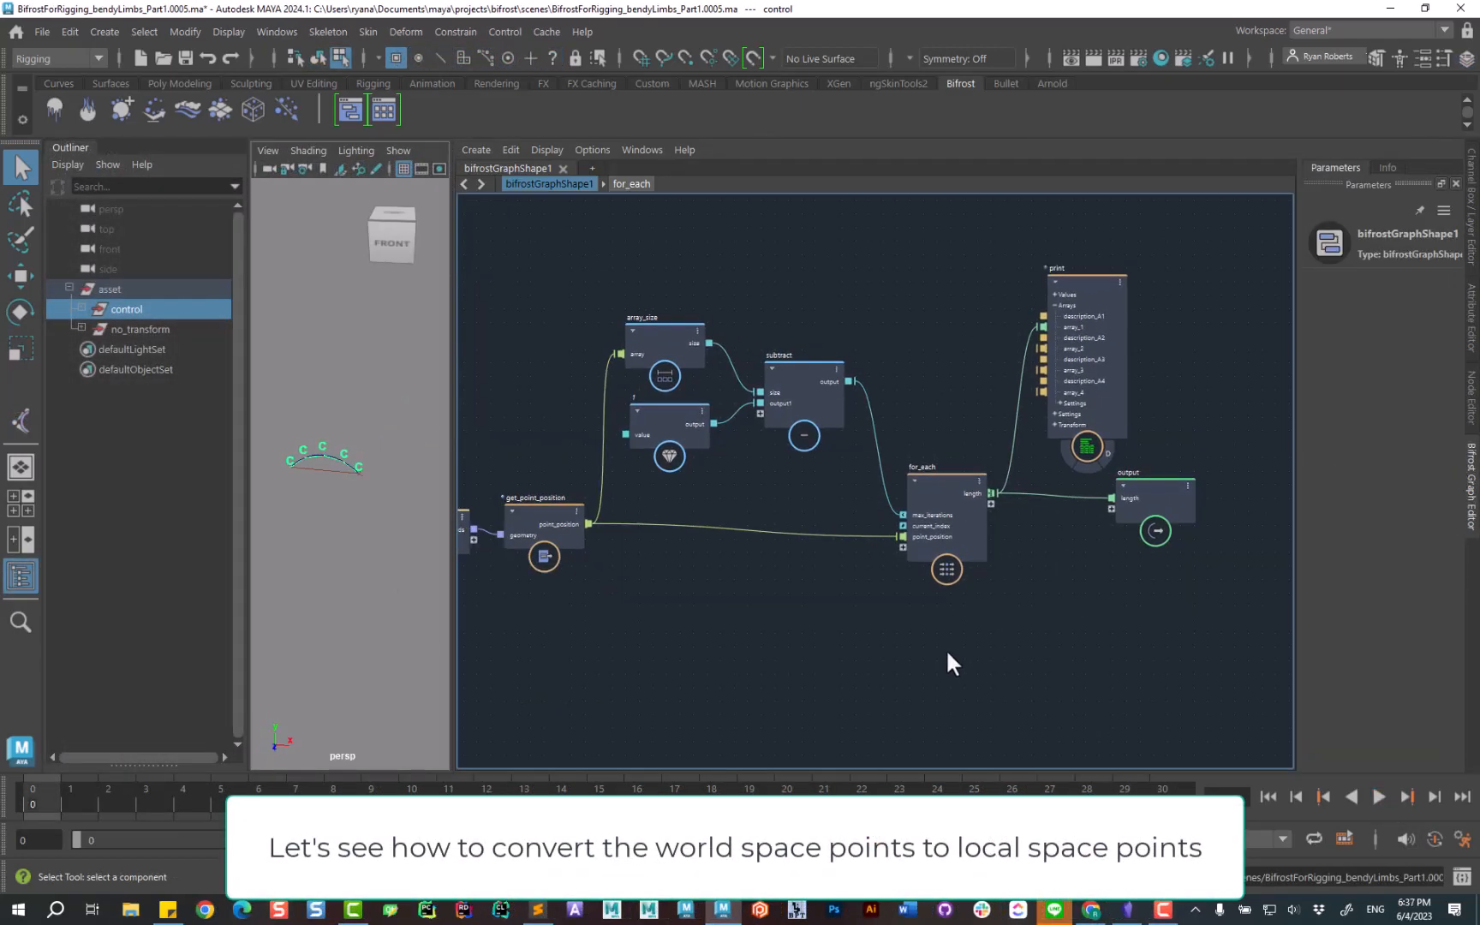
left_click(1077, 310)
key("Delete")
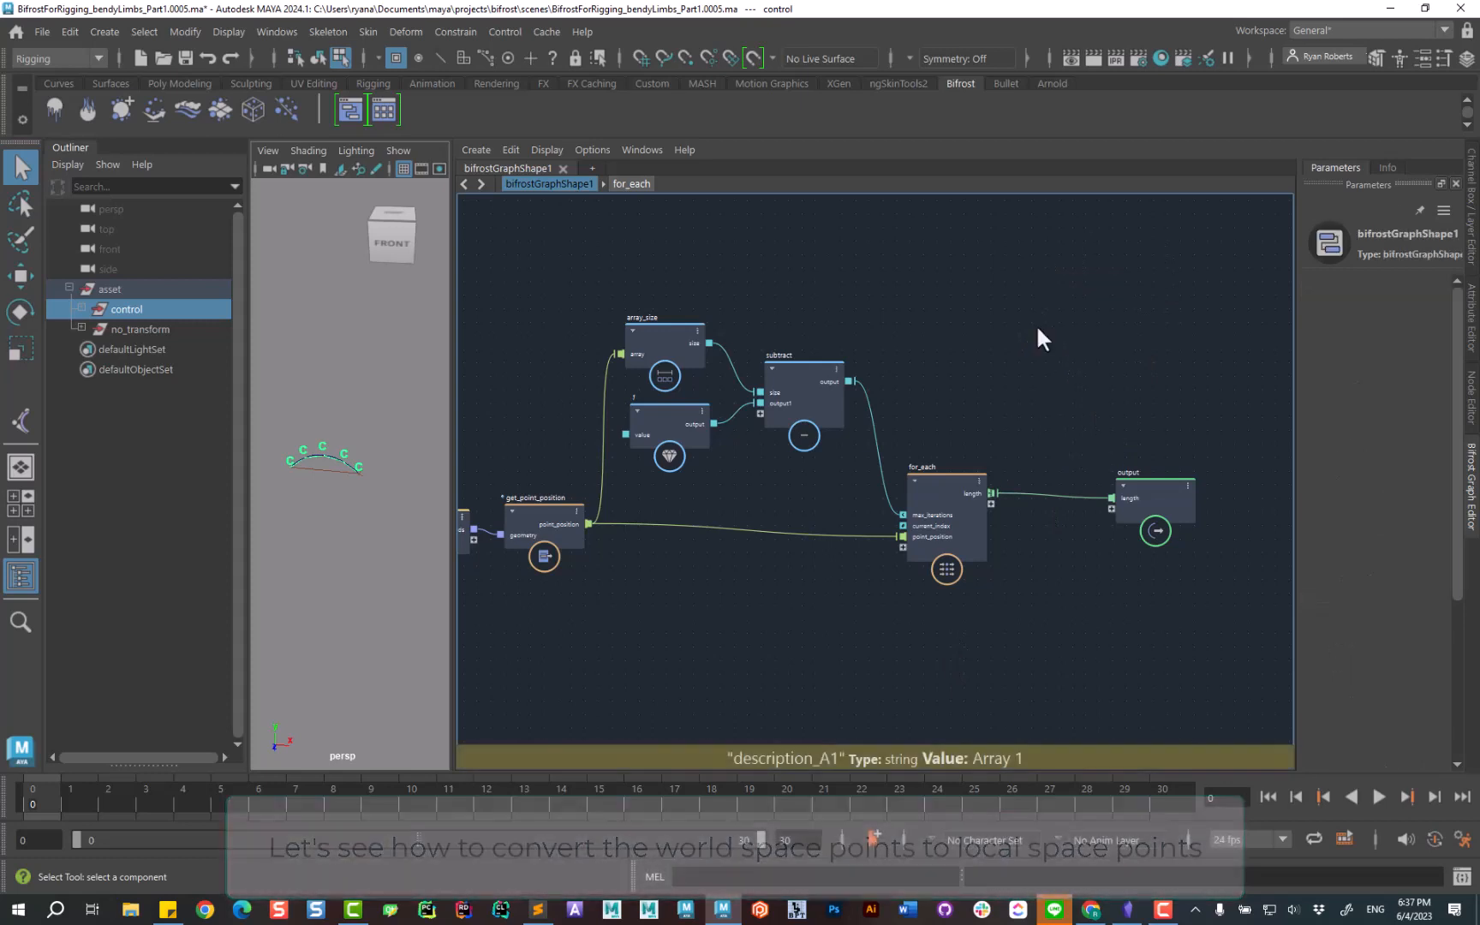
Group the array_size, value, subtract and for_each nodes into a compound.
key("a")
left_click_drag(724, 273, 1091, 558)
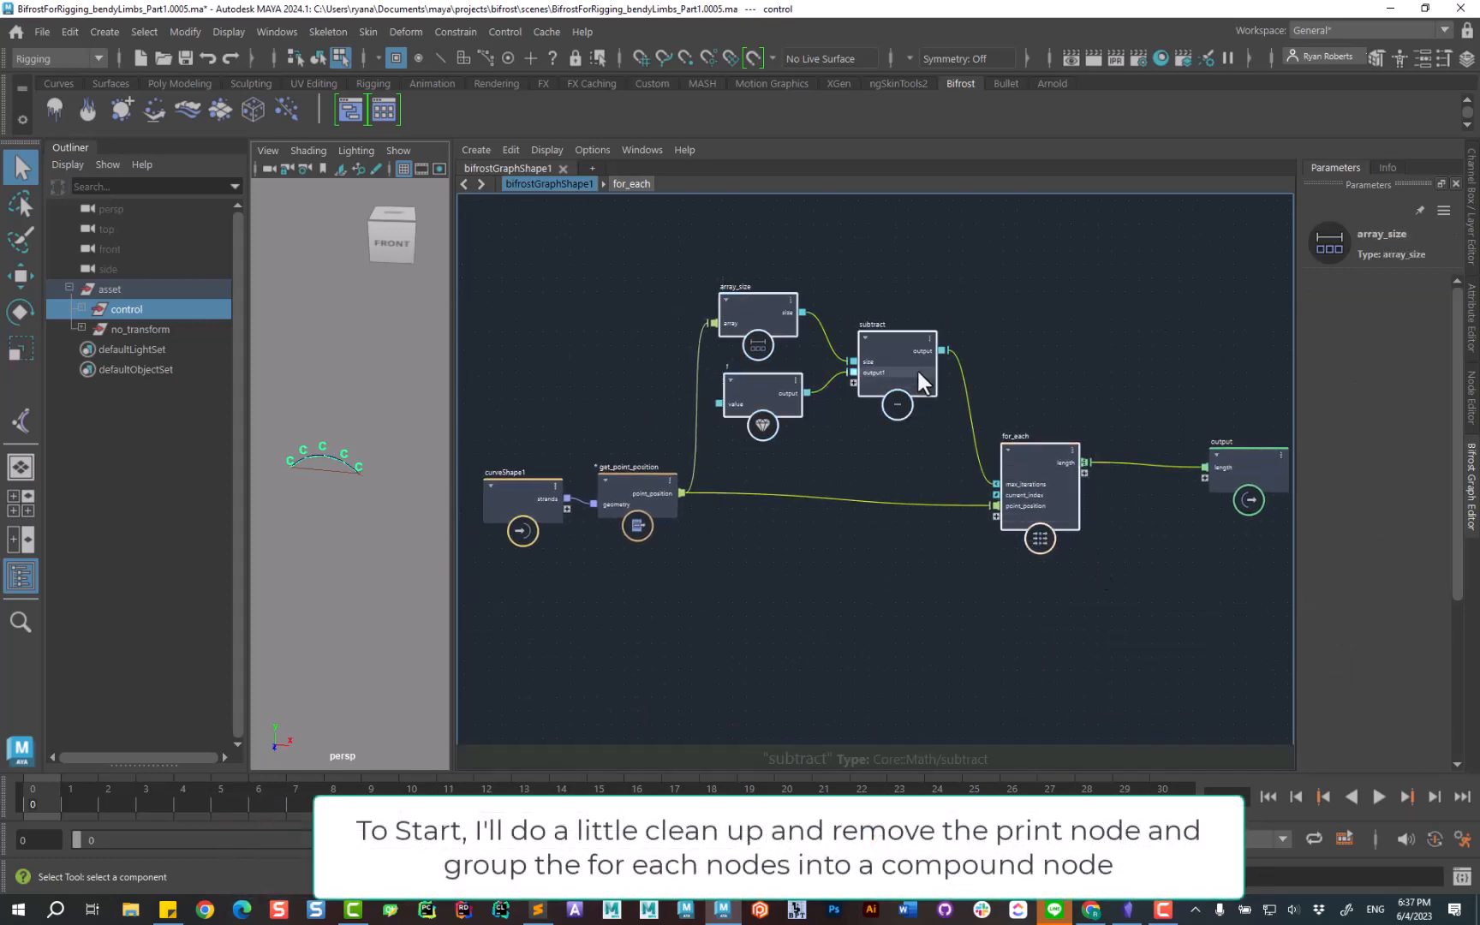
right_click(910, 301)
left_click(952, 310)
left_click_drag(862, 358, 903, 444)
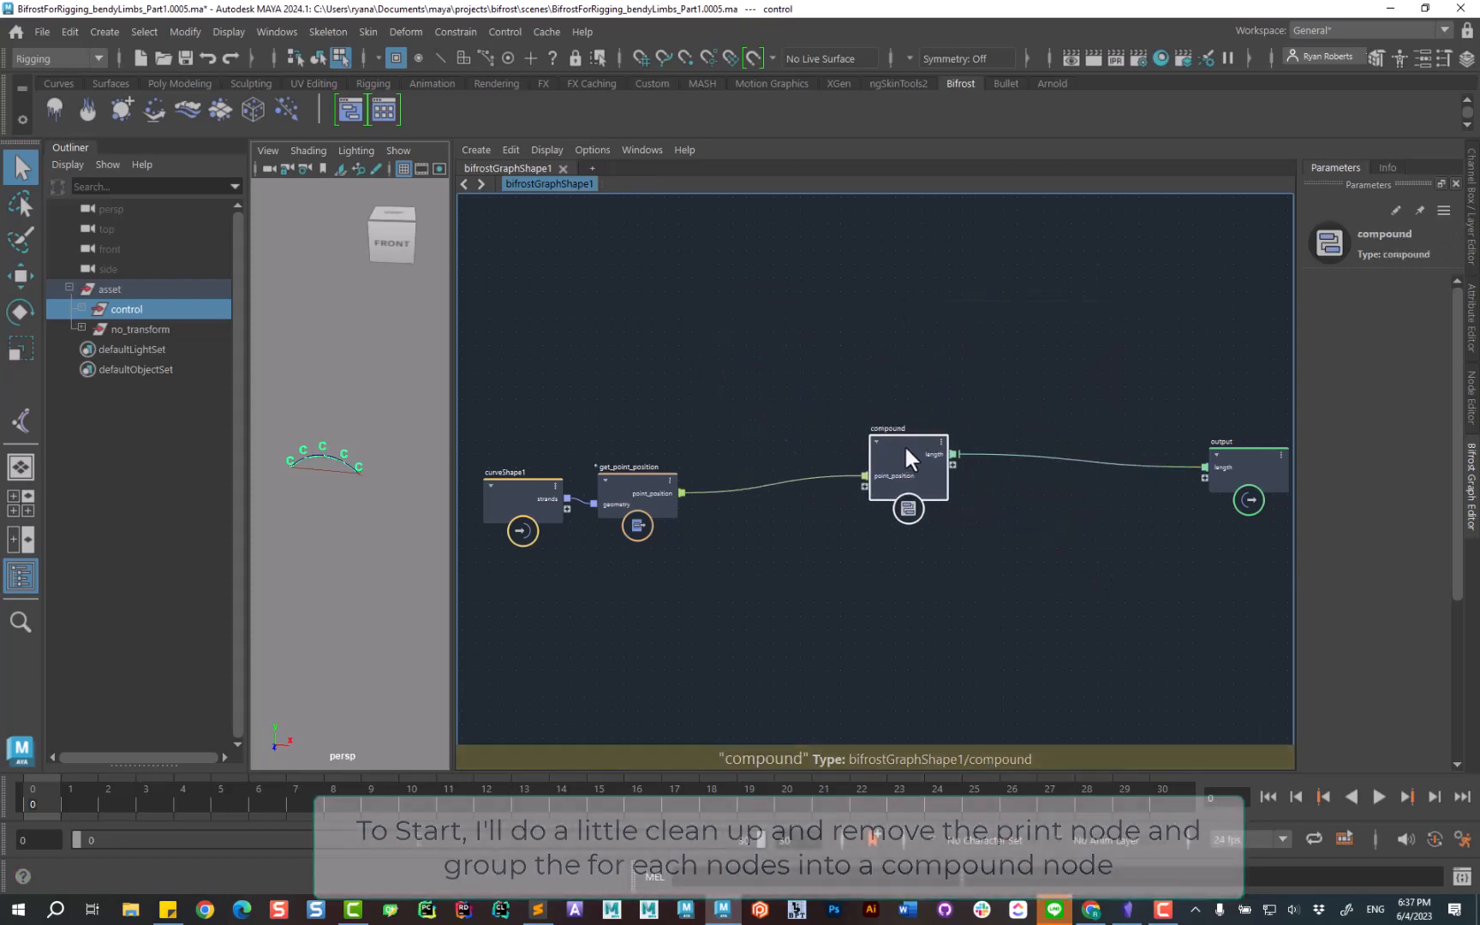
Rename the new compound as get_lengths and place it close to the output node.
double_click(898, 428)
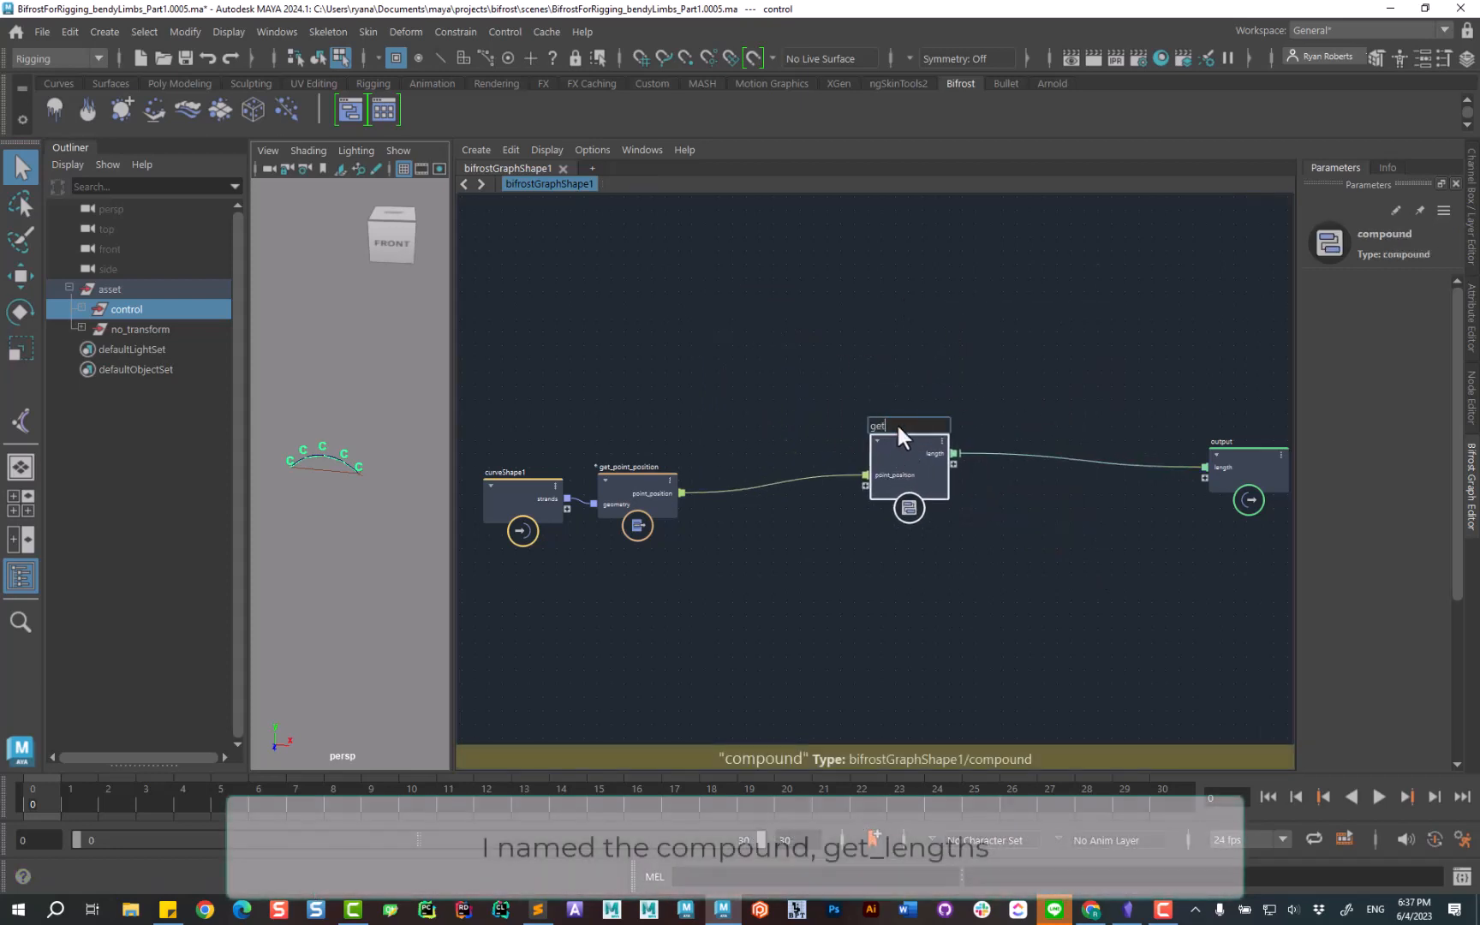
type("get_lengths")
key("Return")
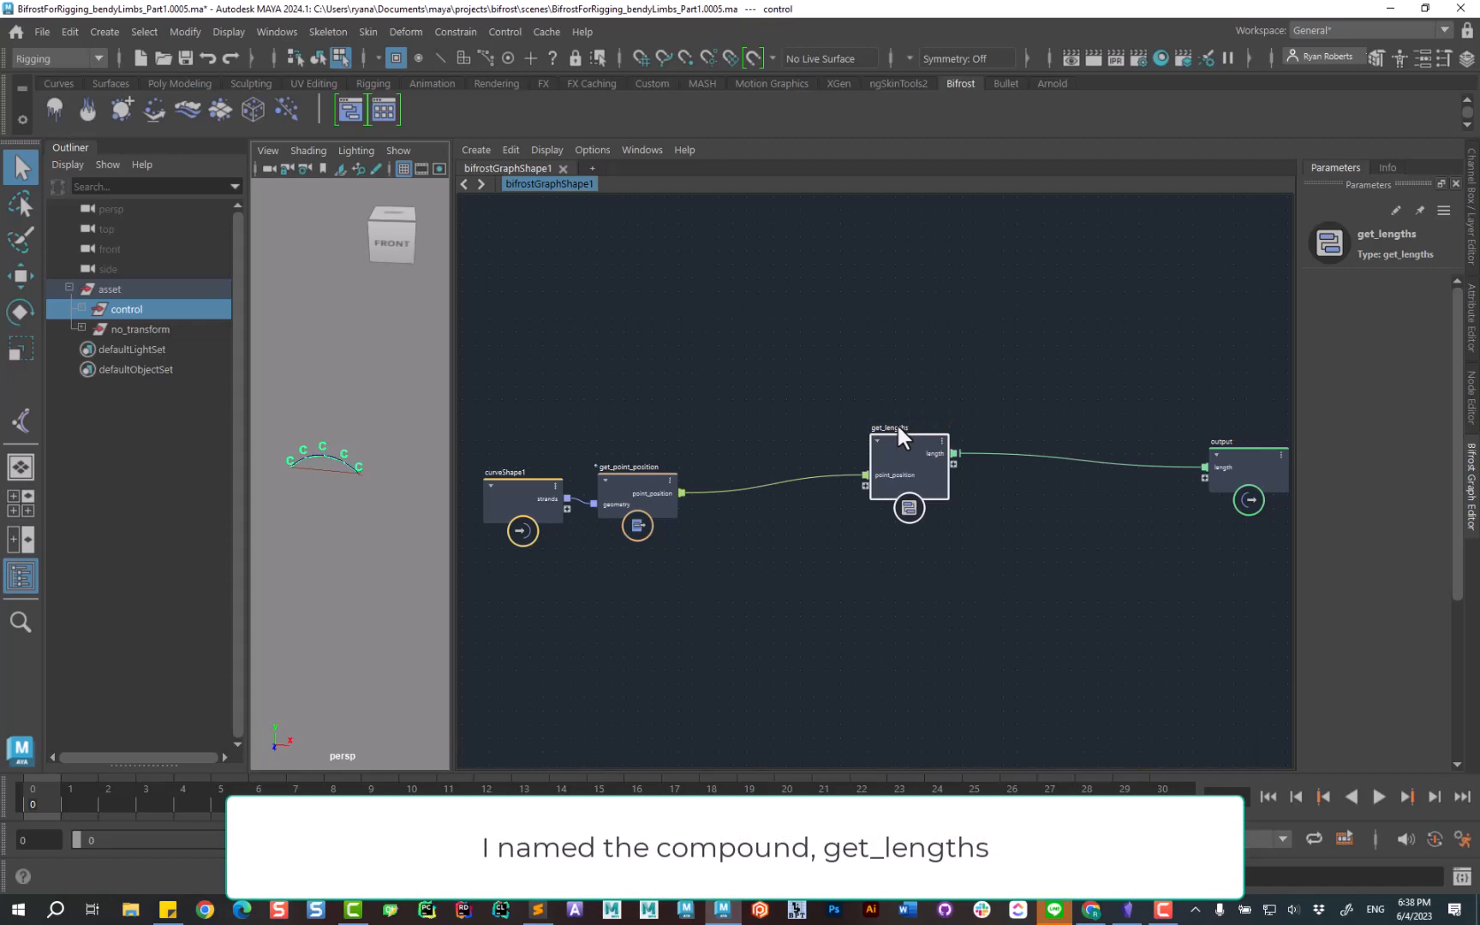
left_click_drag(913, 440, 1078, 459)
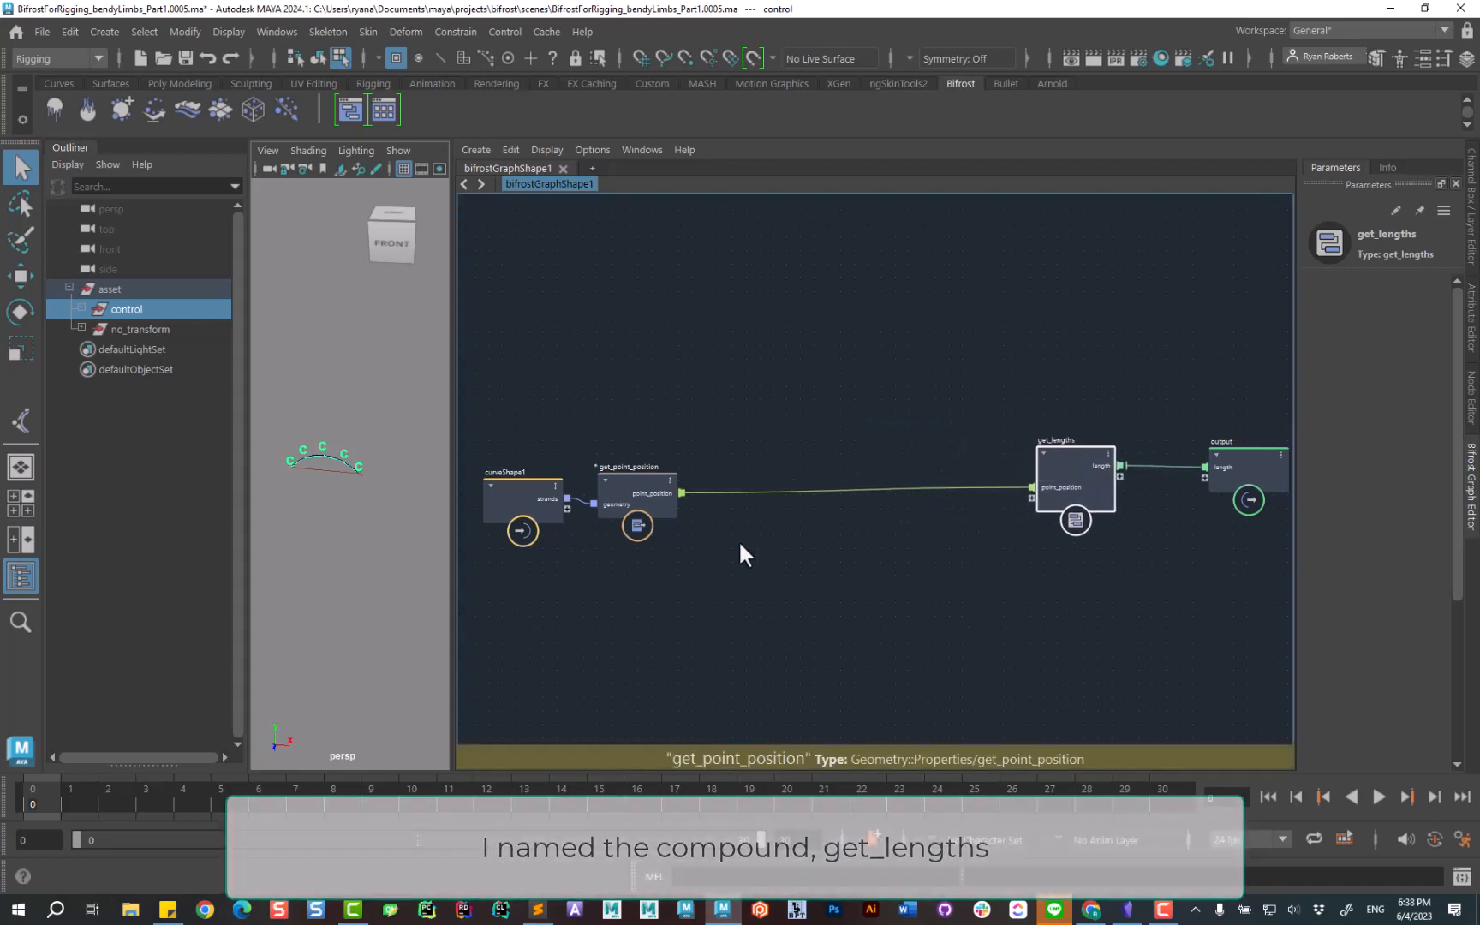
Add a value node below get_point_position and set its type to a 32-bit floating-point 4x4 matrix.
middle_click_drag(742, 543, 833, 462)
key("Tab")
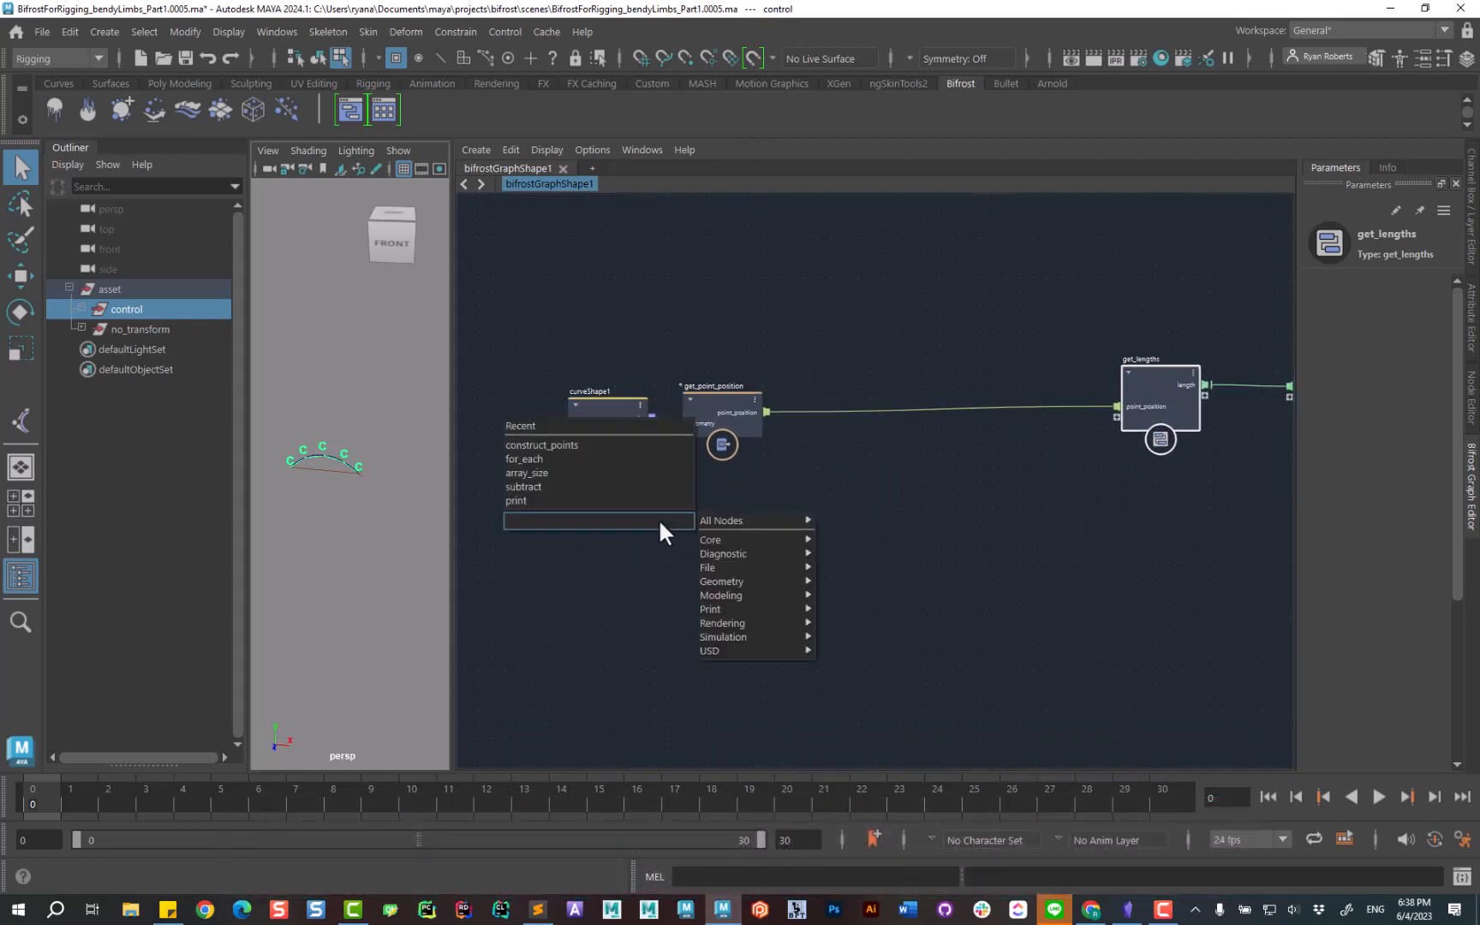
type("value")
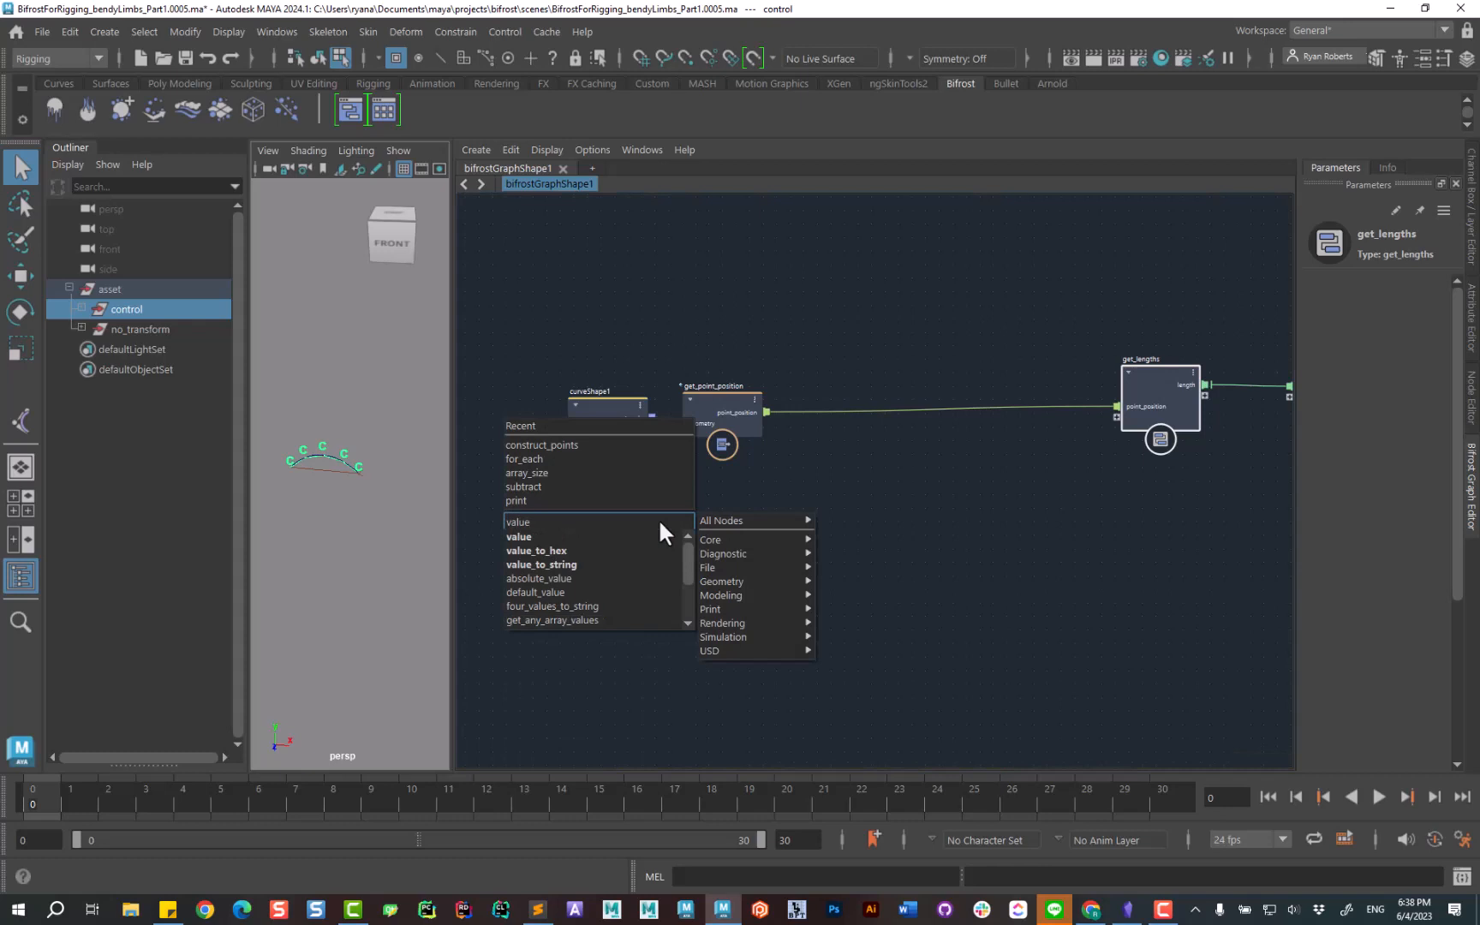
left_click(525, 537)
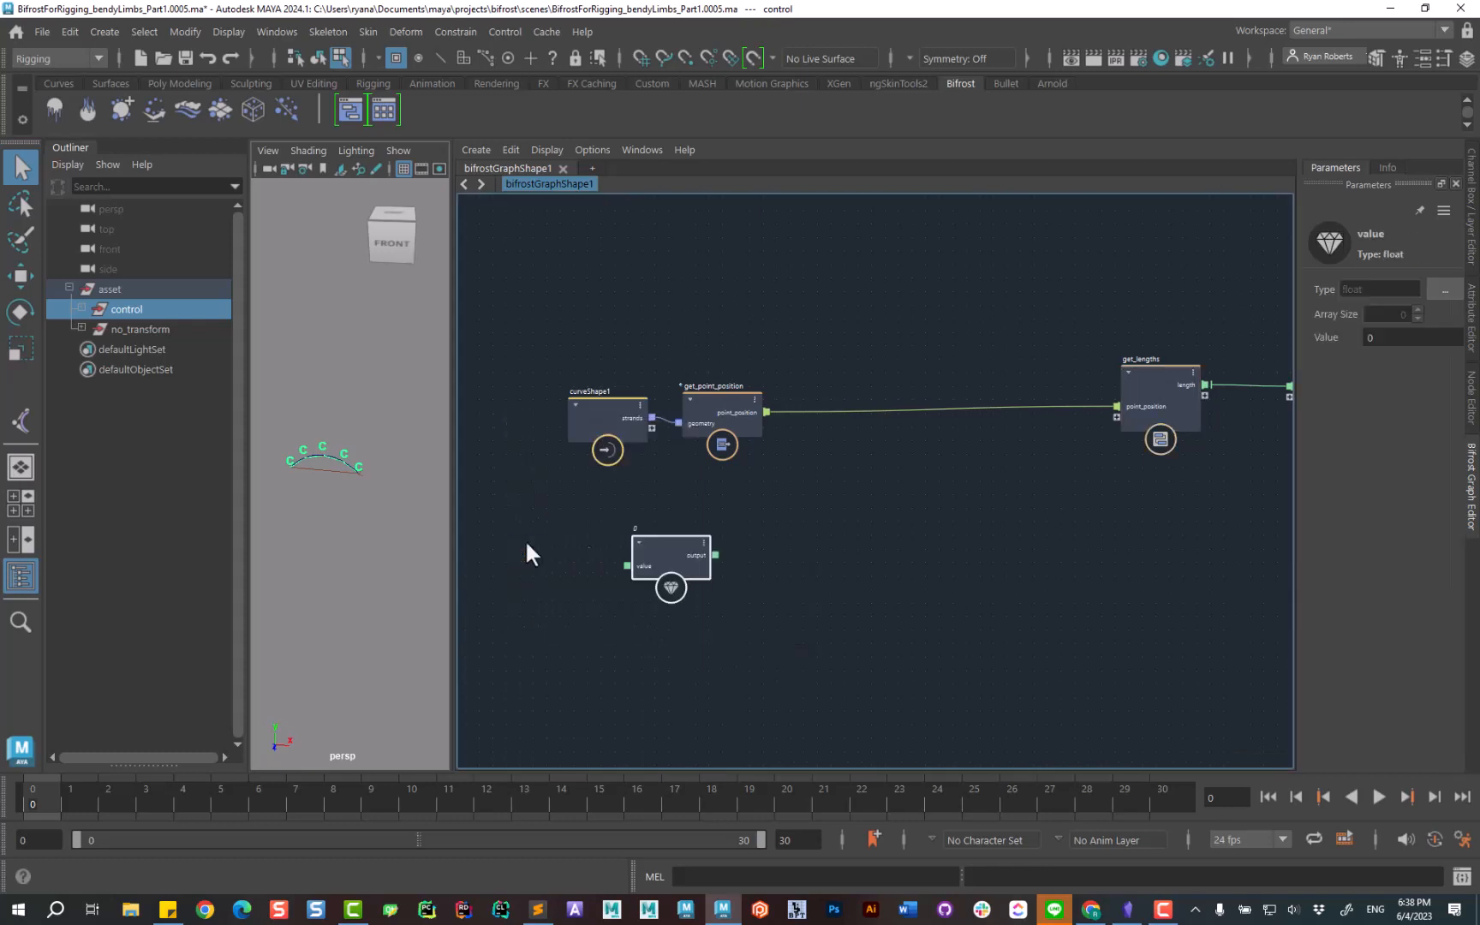
left_click(1444, 290)
left_click(724, 335)
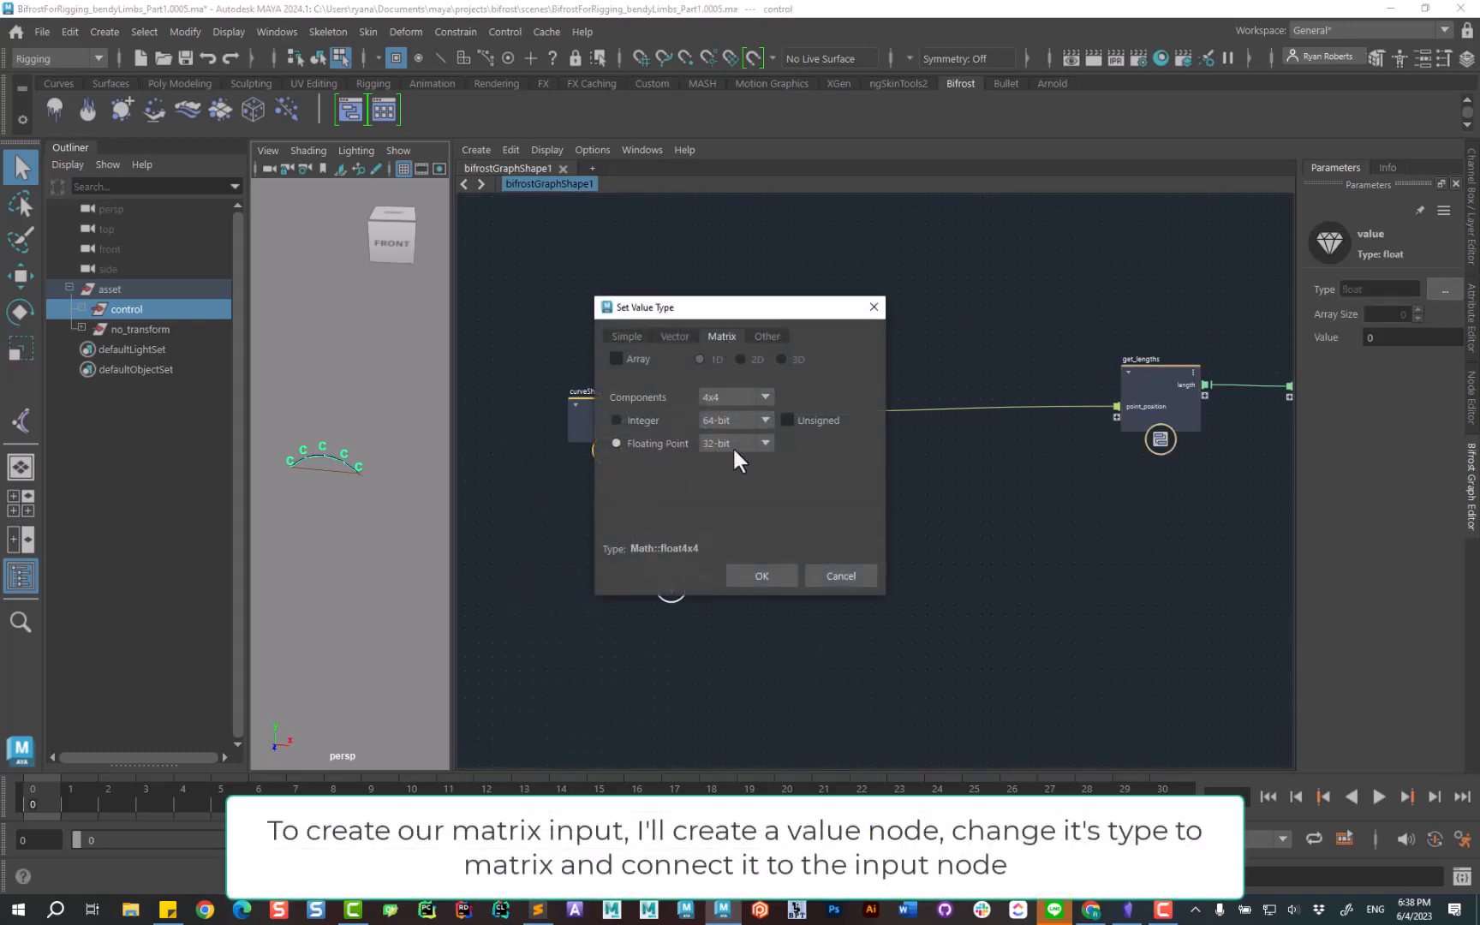
left_click(765, 577)
Create a matrix port on the curveShape1 input node by connecting the float4x4 value node, and delete the value node.
scroll(743, 534, "up", 2)
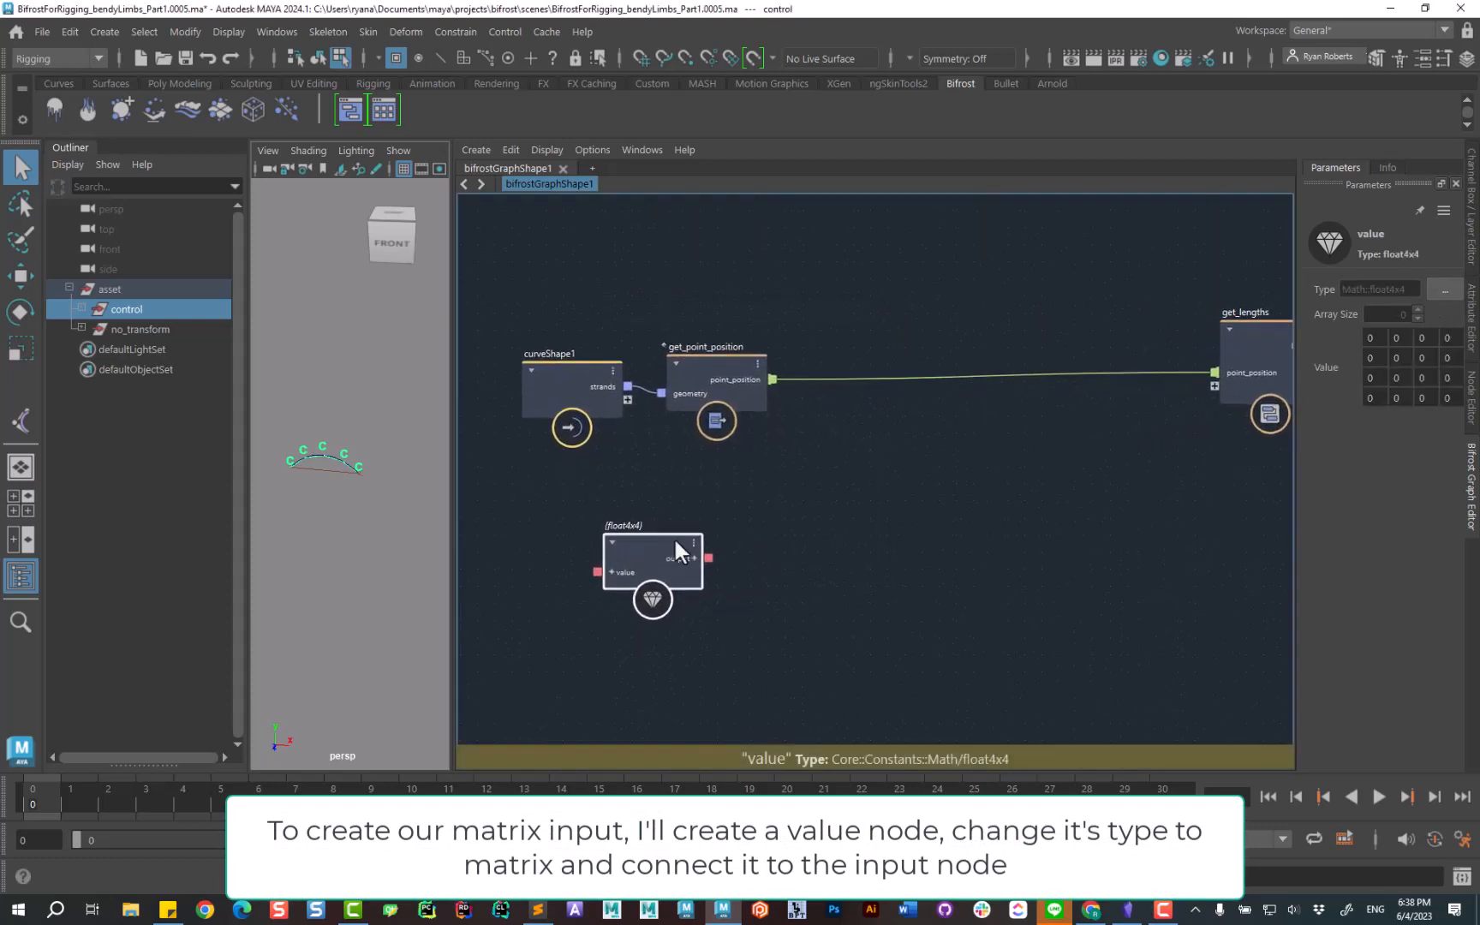
left_click_drag(674, 542, 628, 401)
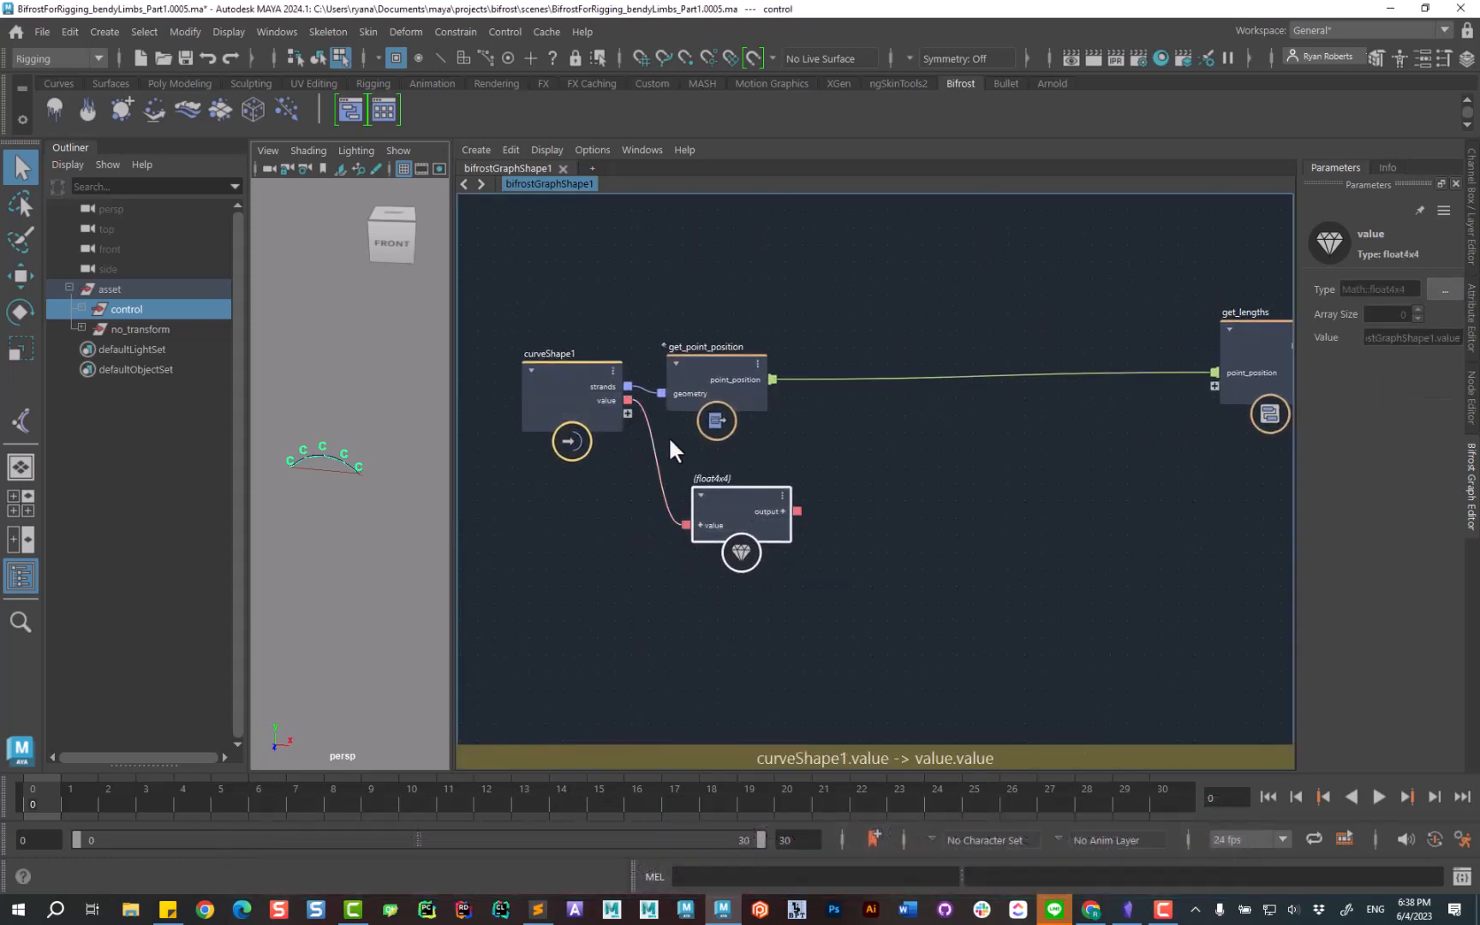
key("Delete")
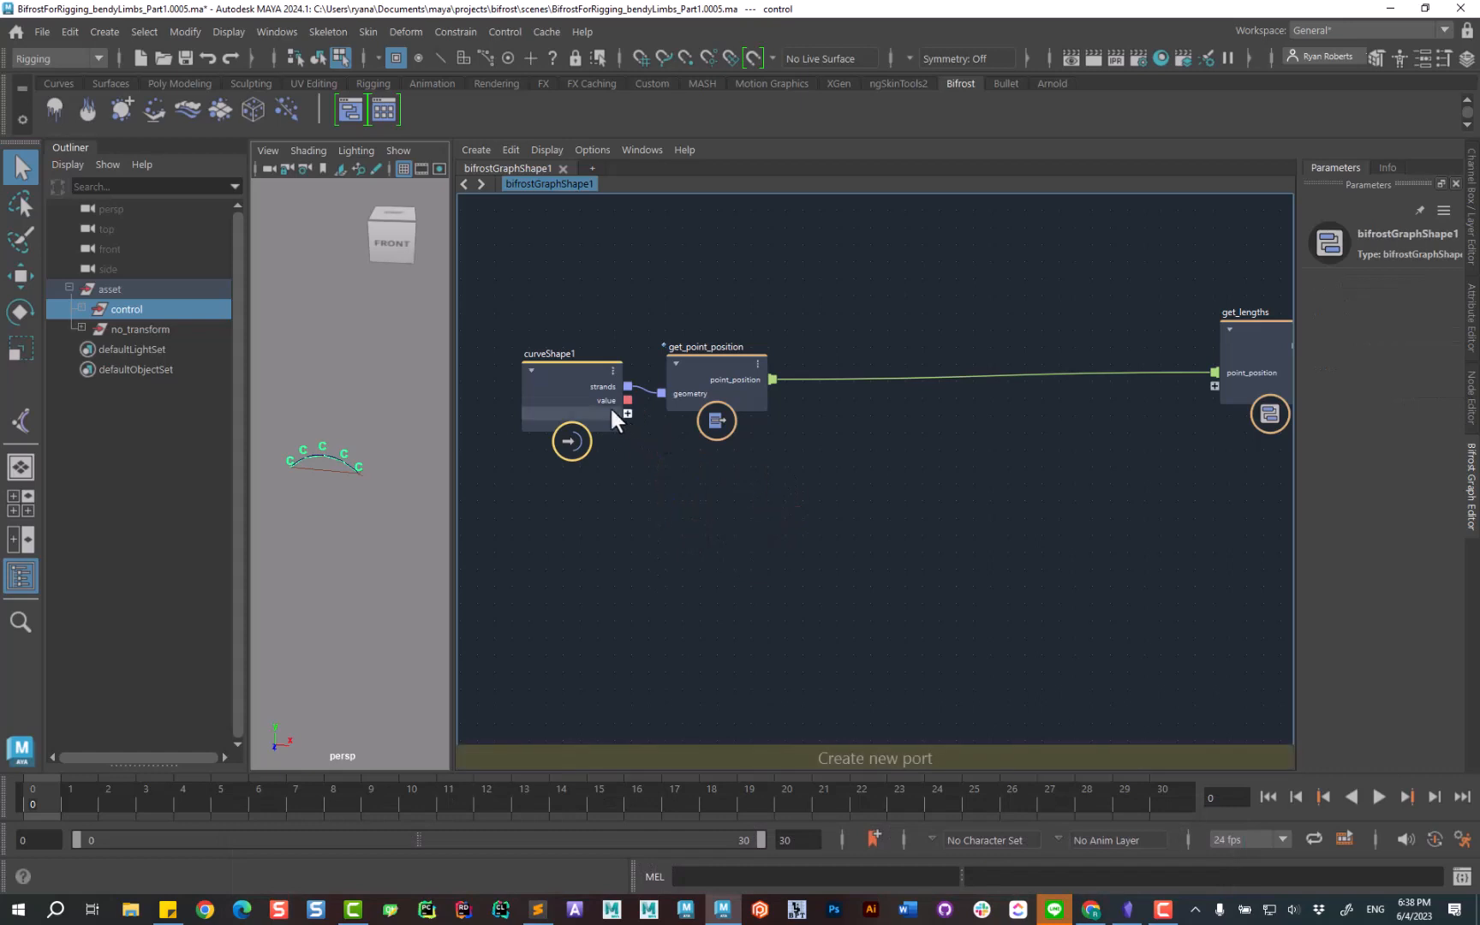
Rename the value port on curveShape1 as inverseParentWorldMatrix and shift the get_point_position node slightly upward.
right_click(600, 400)
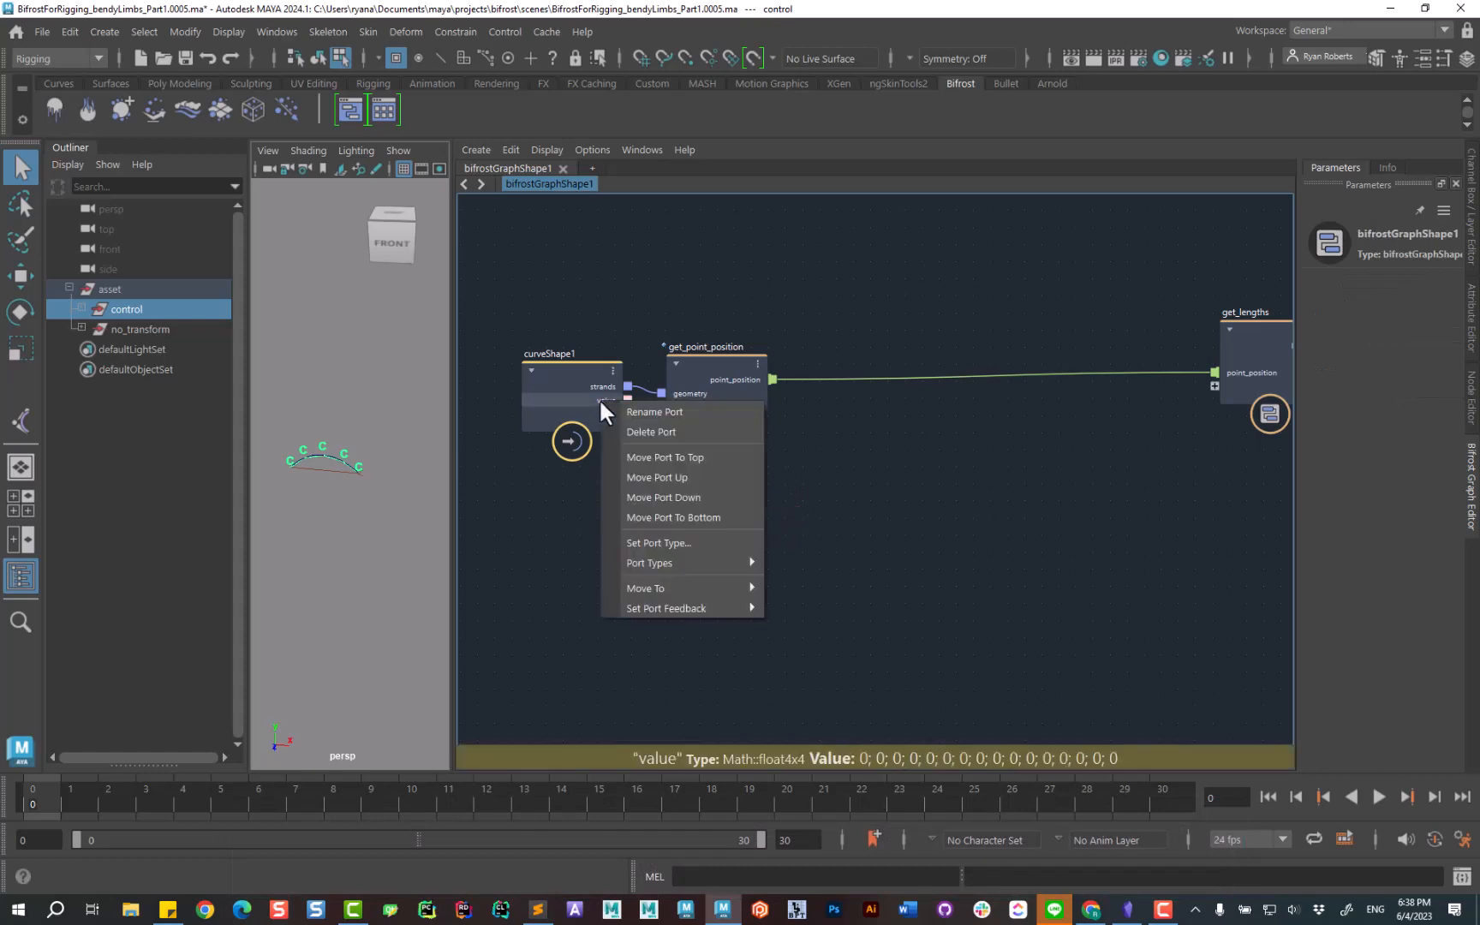
left_click(675, 412)
type("inverse")
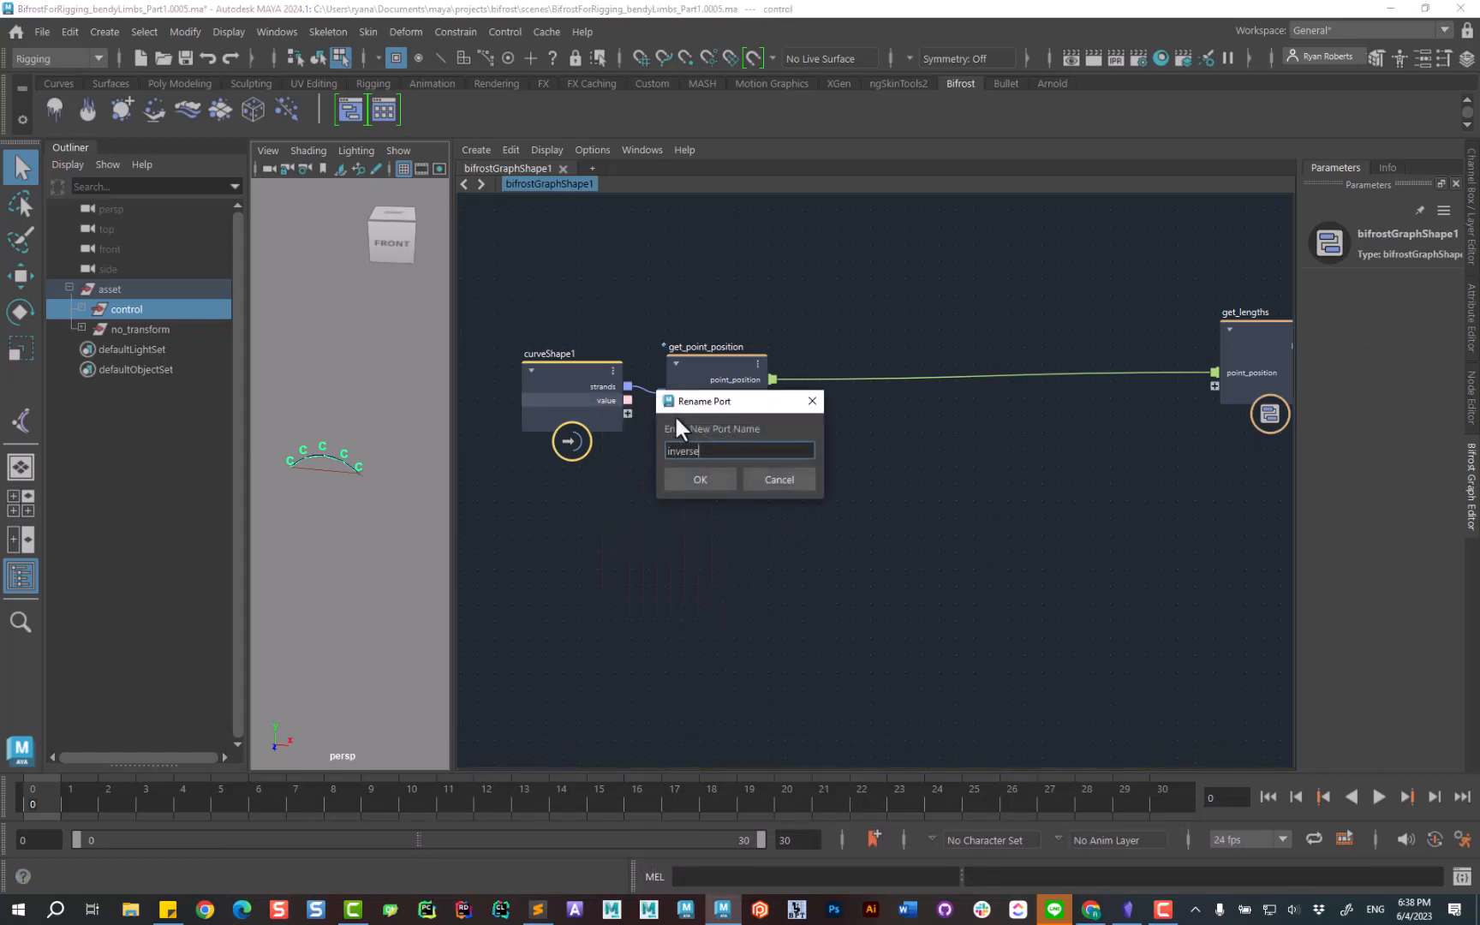
type("ParentMatrix")
key("Left")
key("Left")
key("Left")
key("Left")
type("World")
key("Return")
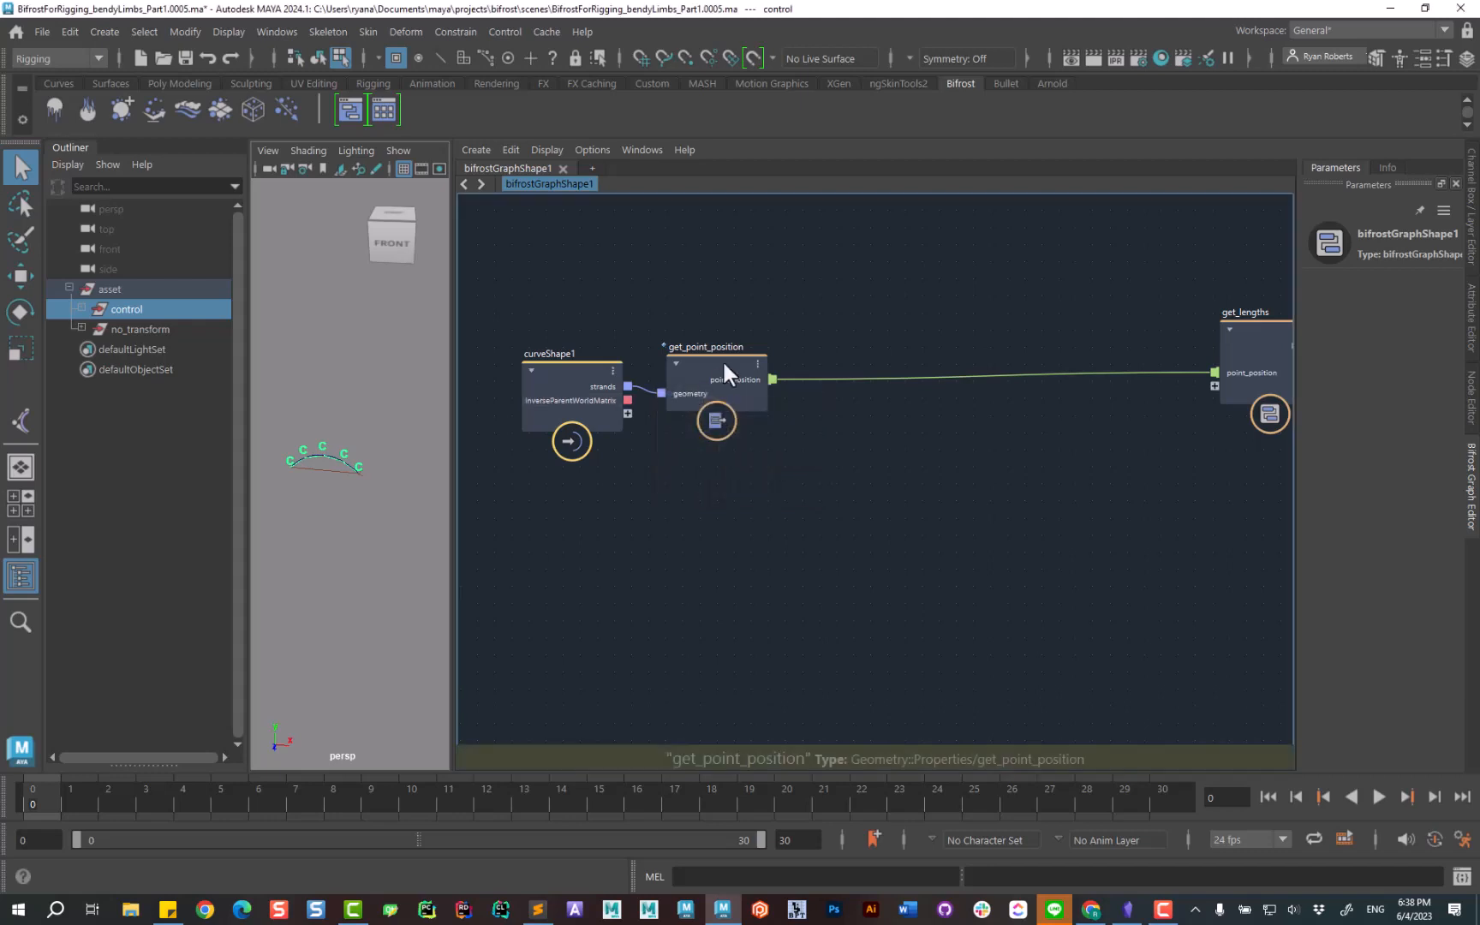
left_click_drag(721, 358, 734, 341)
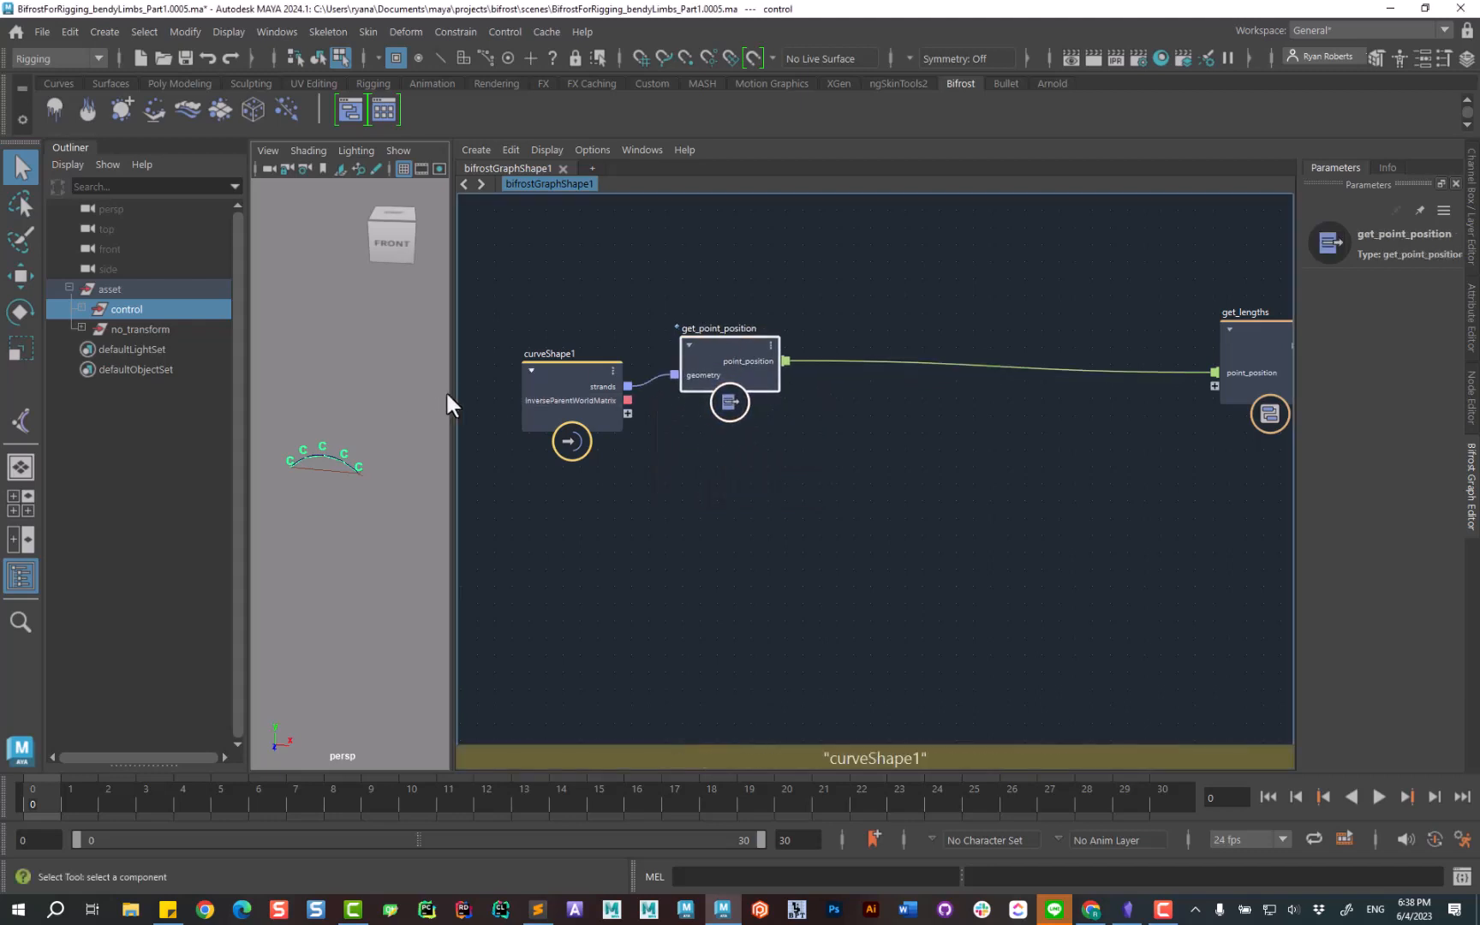
Show shape nodes in the scene hierarchy and load only bifrostGraphShape1 into a cleared Node Editor graph.
left_click_drag(450, 390, 781, 417)
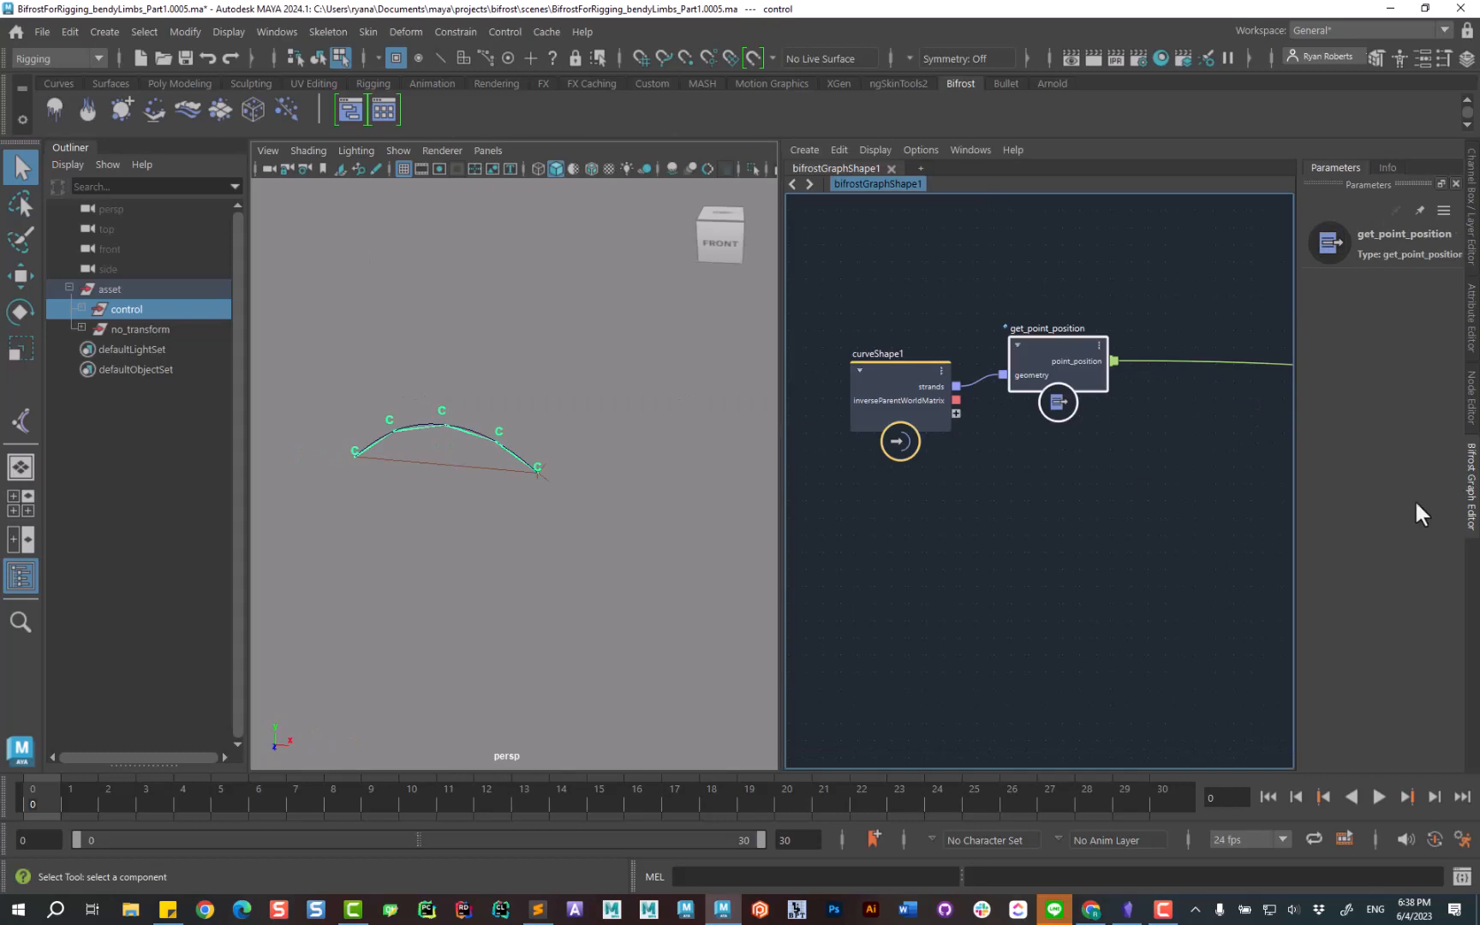
left_click(1470, 409)
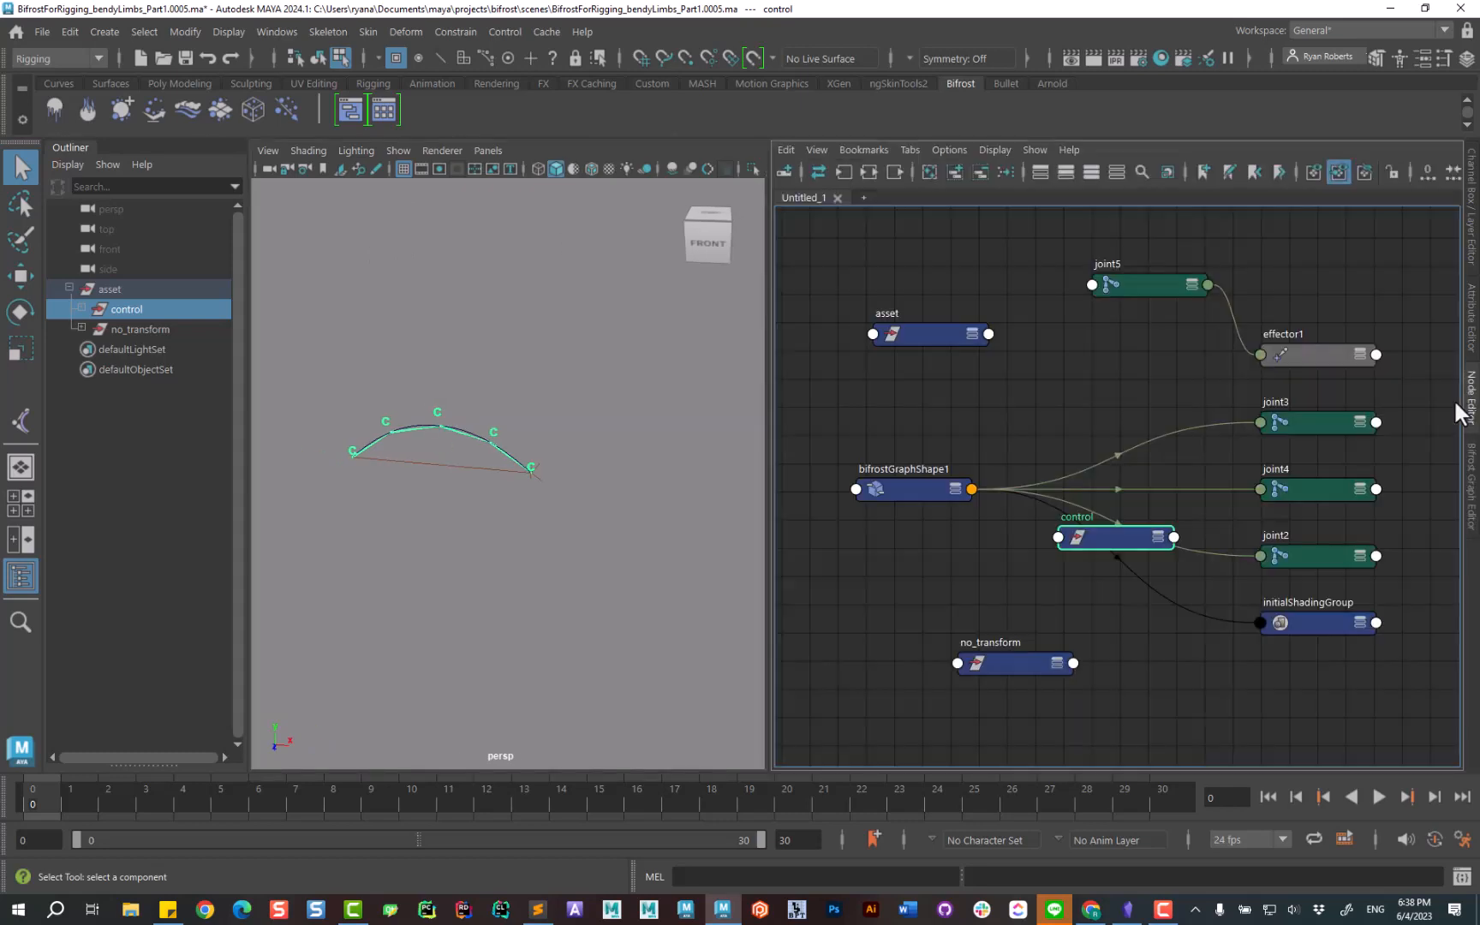
left_click(81, 327)
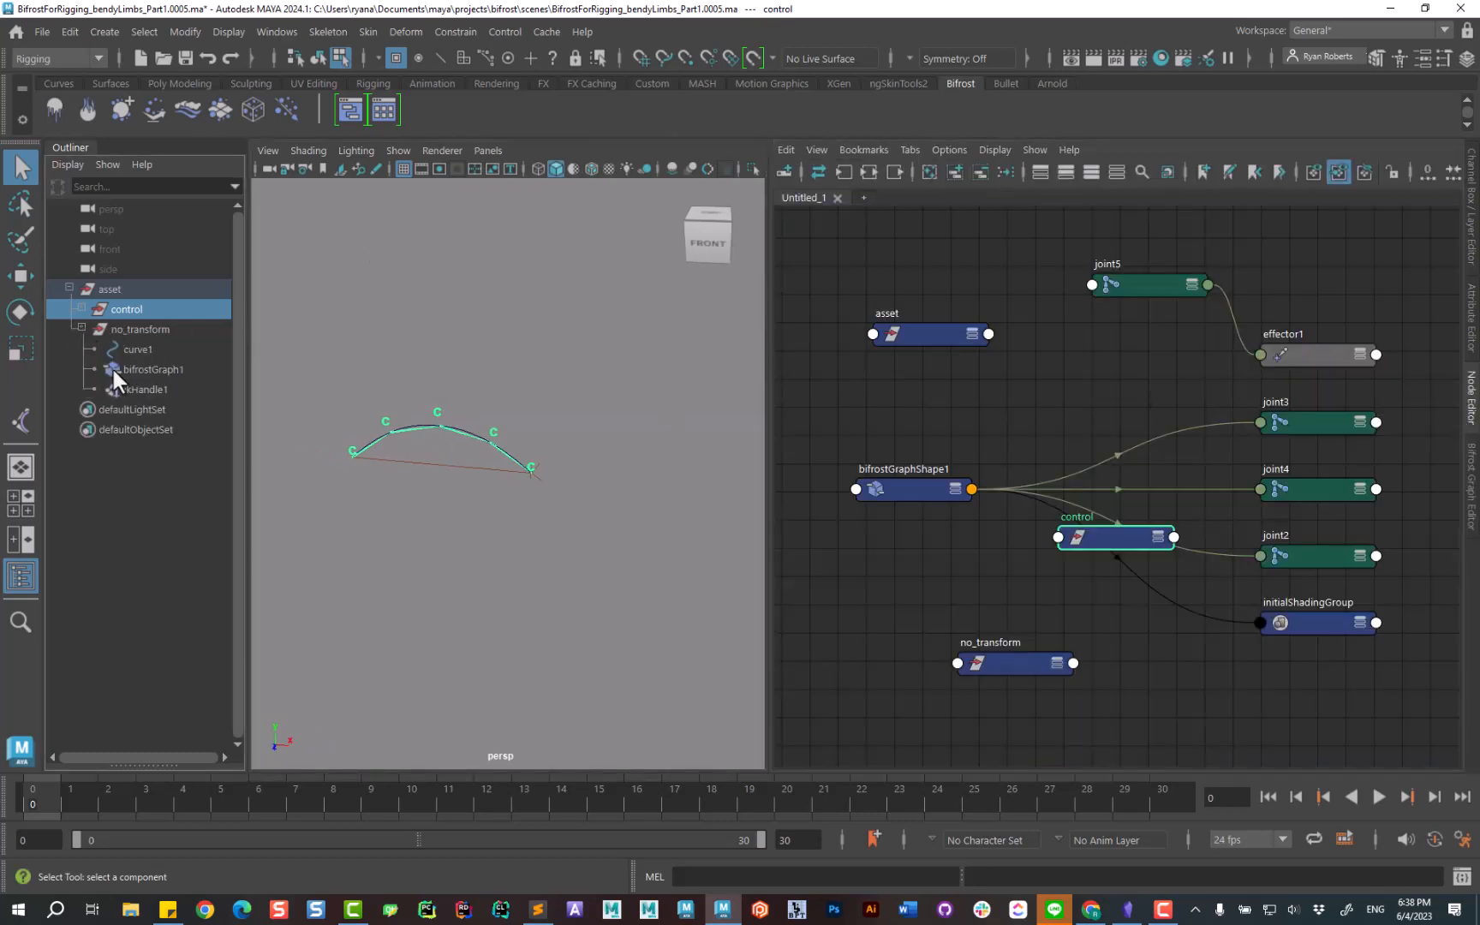
left_click(75, 167)
left_click(89, 216)
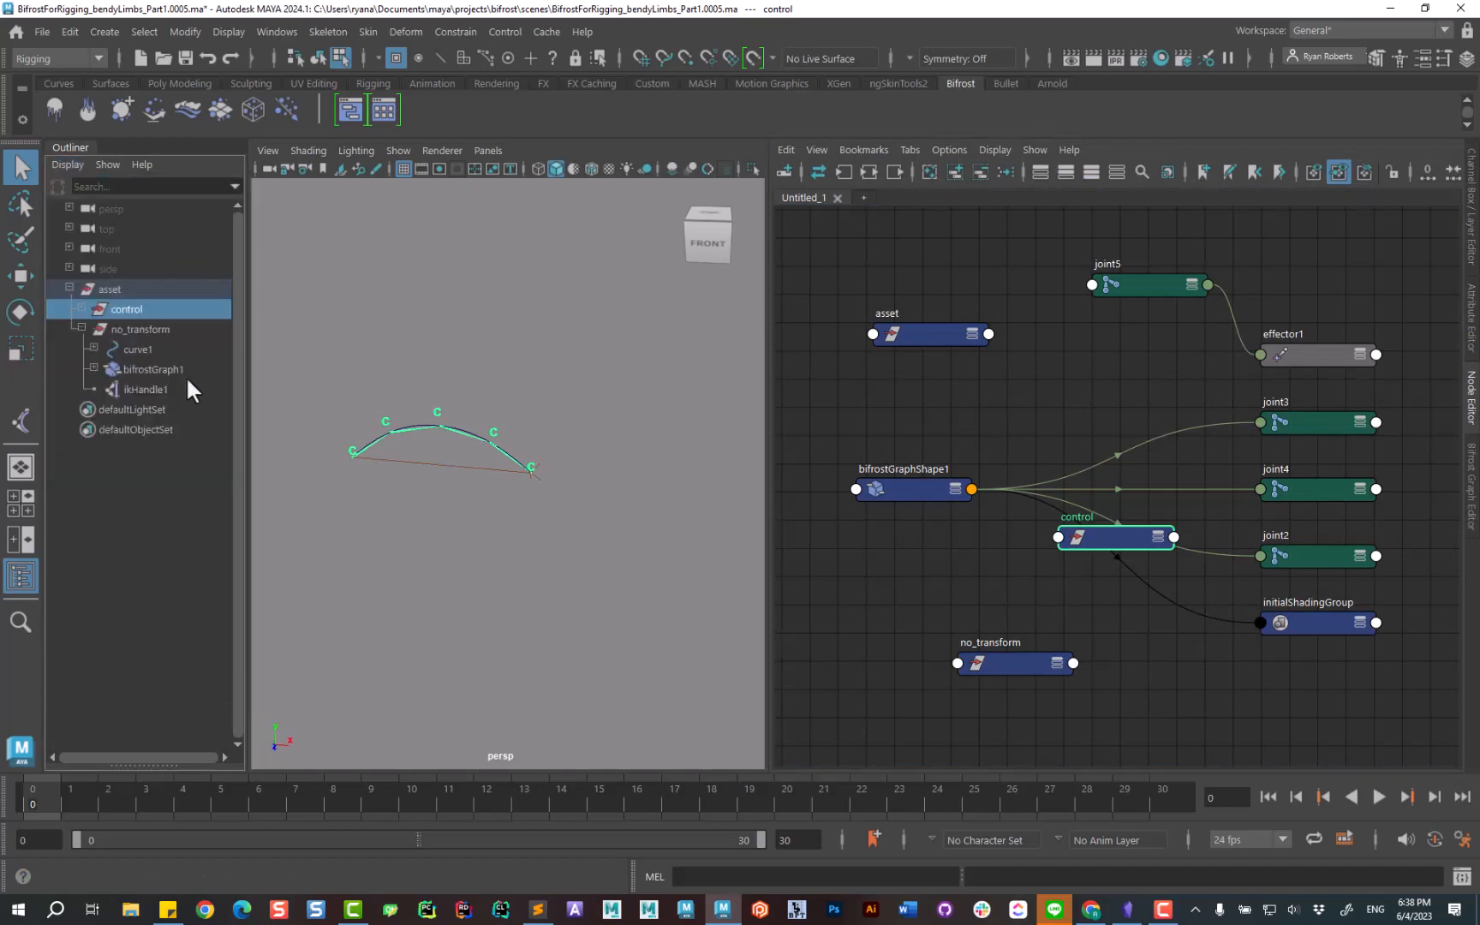
left_click(93, 368)
left_click(141, 387)
left_click(955, 172)
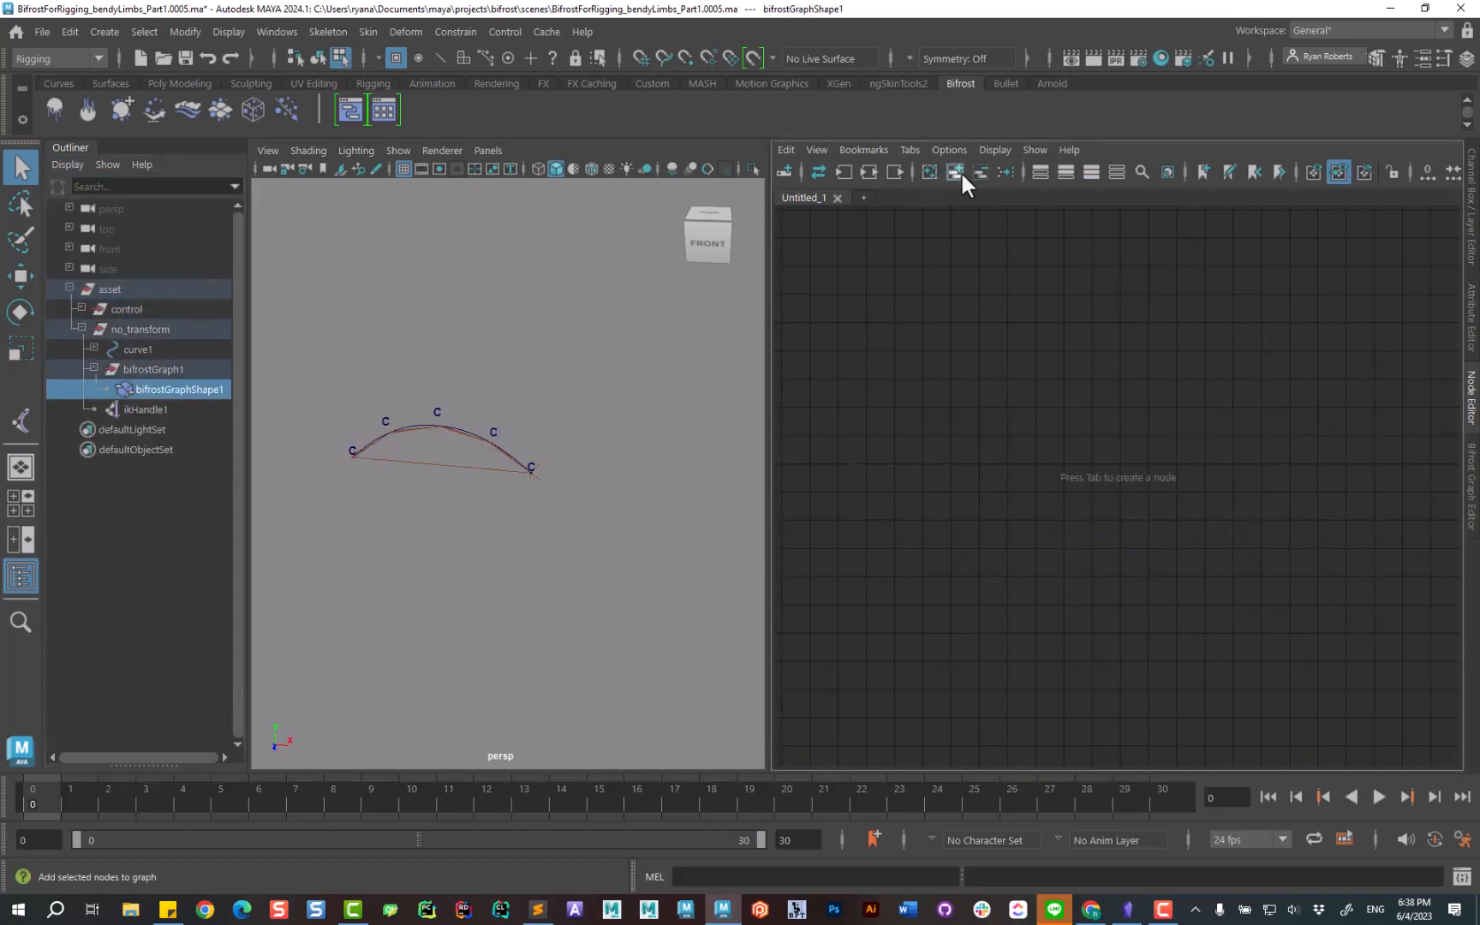
Add the control group to the Node Editor graph and arrange it ahead of bifrostGraphShape1.
left_click(144, 309)
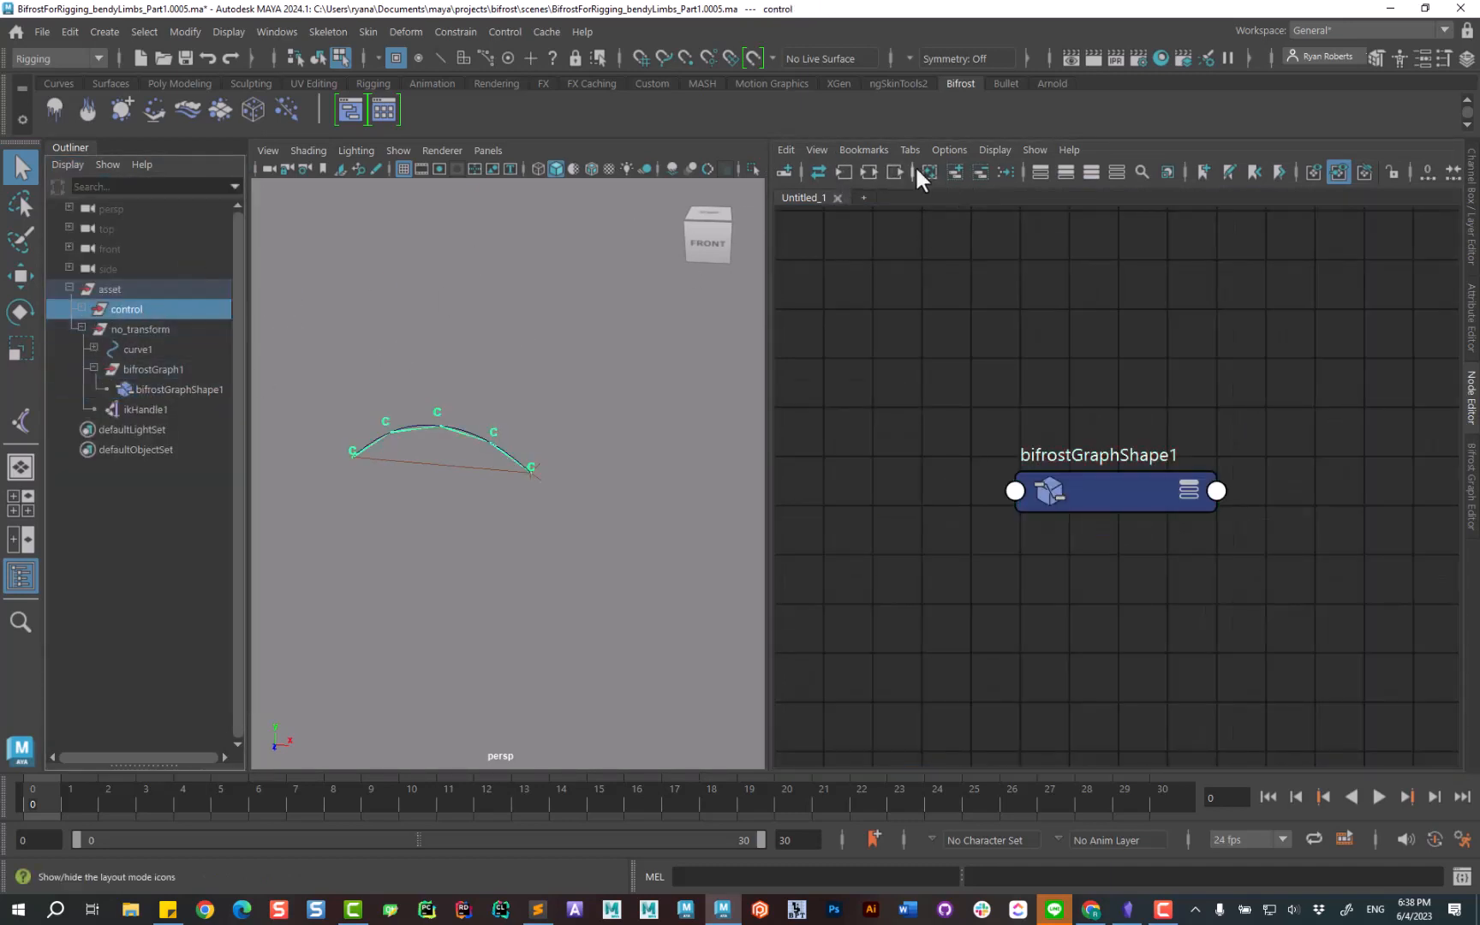
left_click(956, 173)
left_click_drag(1140, 405, 1031, 399)
left_click_drag(1071, 575, 1243, 455)
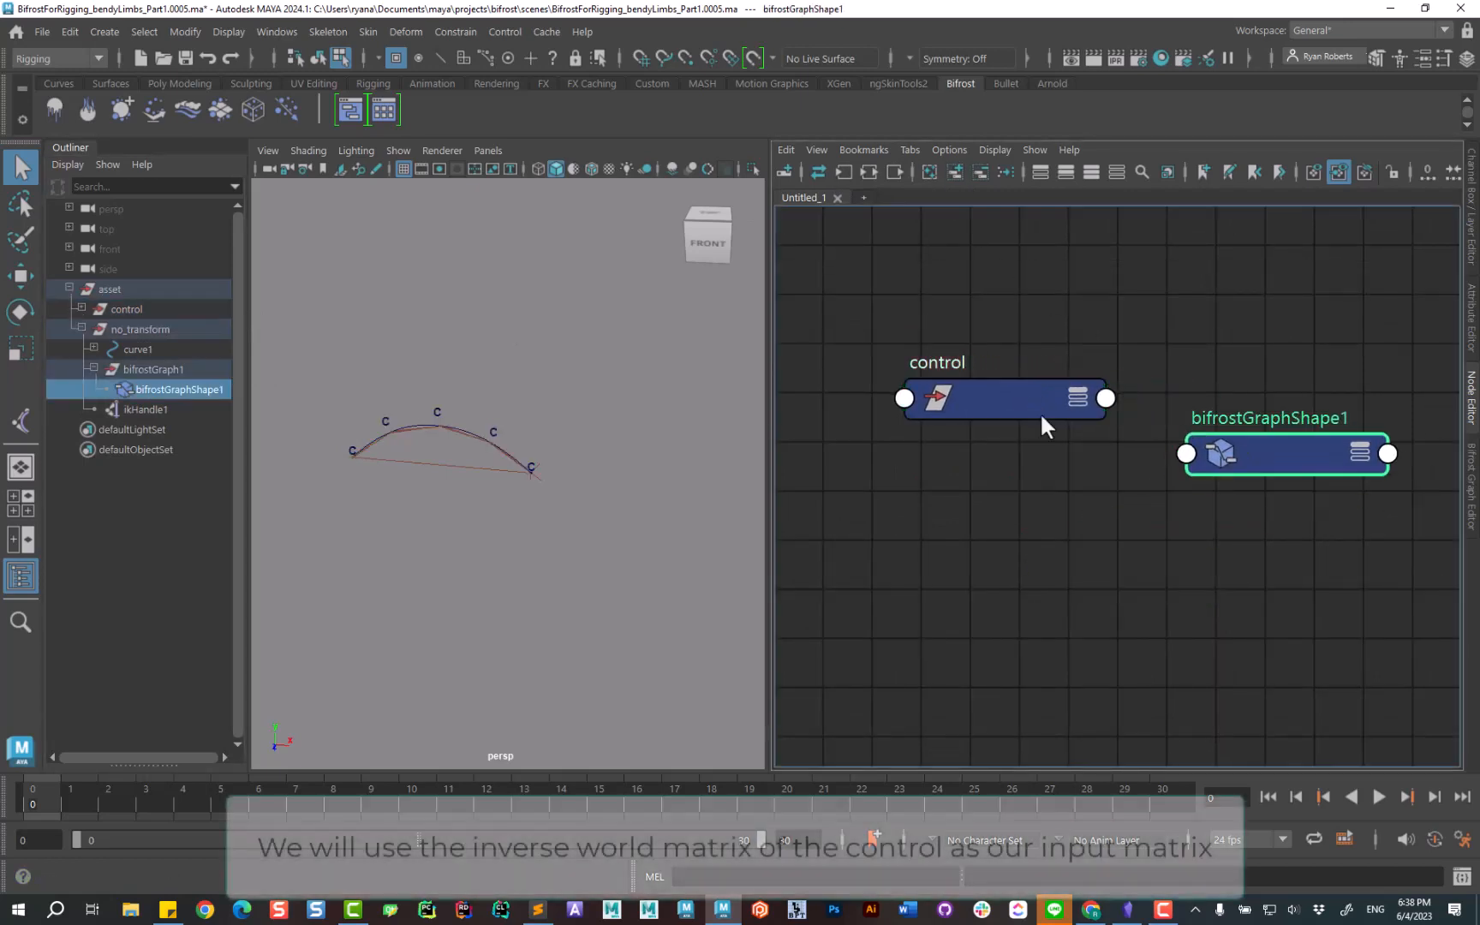
left_click_drag(1044, 423, 995, 418)
Expand bifrostGraphShape1 to list all its attributes and widen the node so the matrix input name is readable.
left_click(1359, 453)
left_click(1359, 450)
left_click_drag(1328, 452, 1322, 33)
middle_click_drag(1104, 586, 1098, 492, "alt")
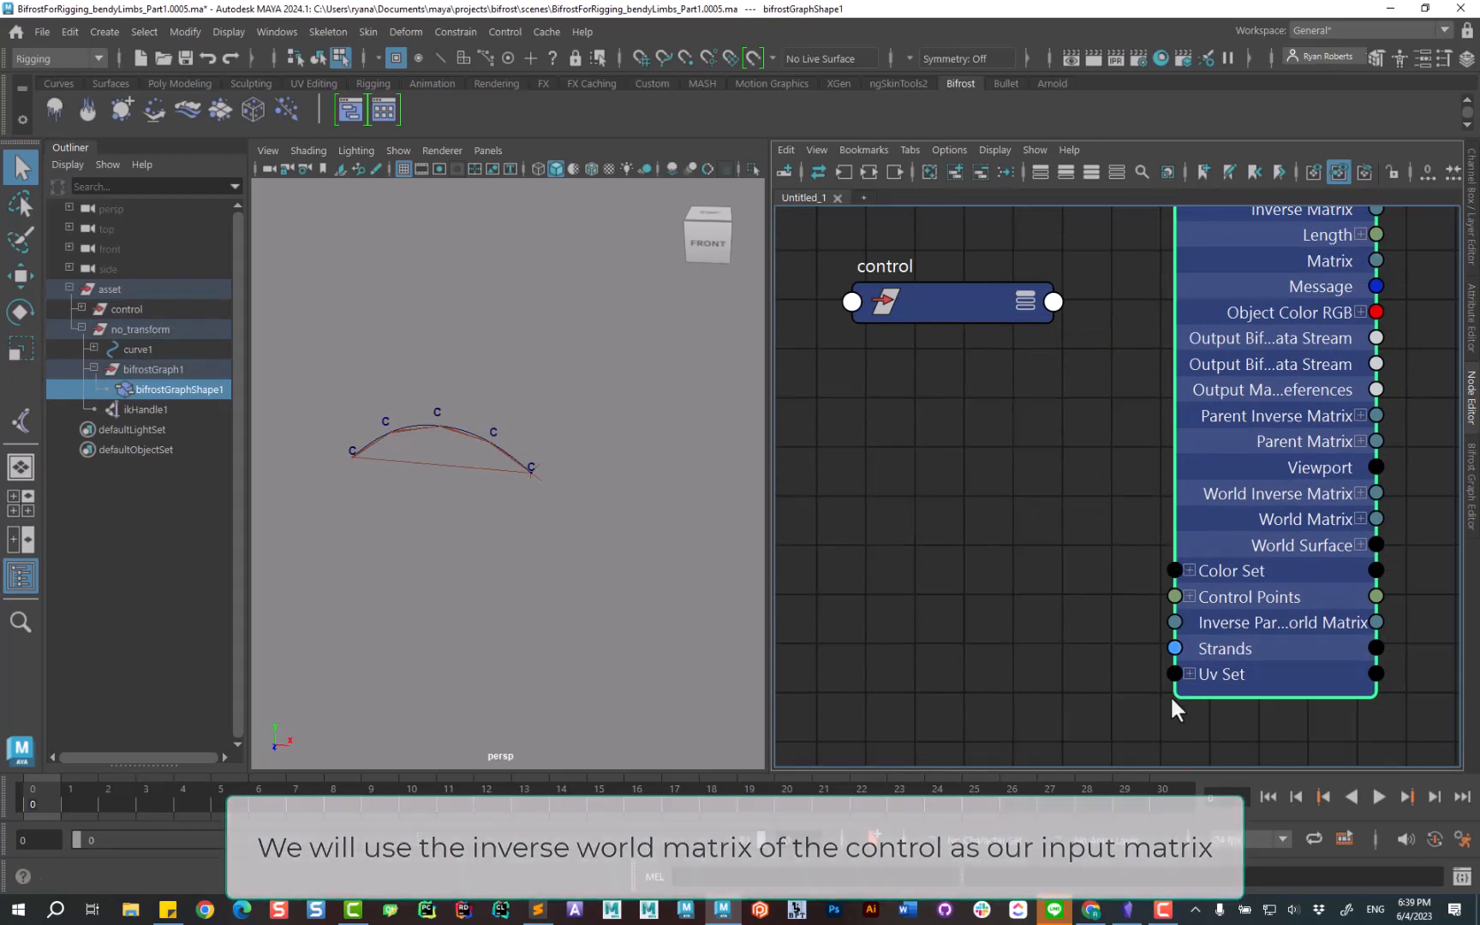
left_click_drag(1382, 692, 1435, 686)
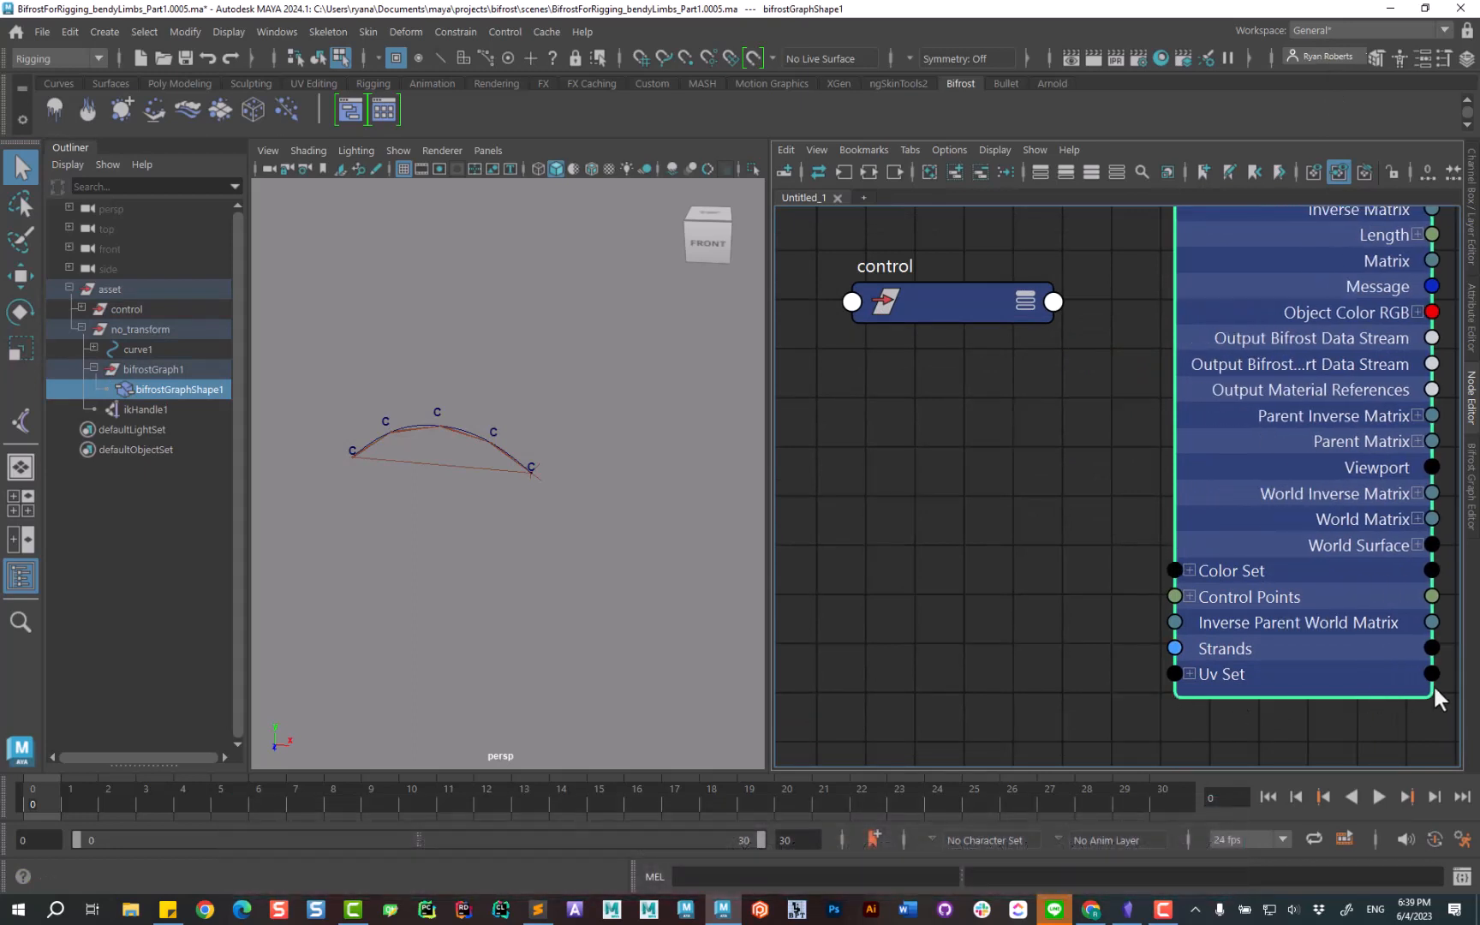
Connect control's World Inverse Matrix[0] to bifrostGraphShape1's Inverse Parent World Matrix input and return to the Bifrost graph.
left_click_drag(993, 301, 939, 316)
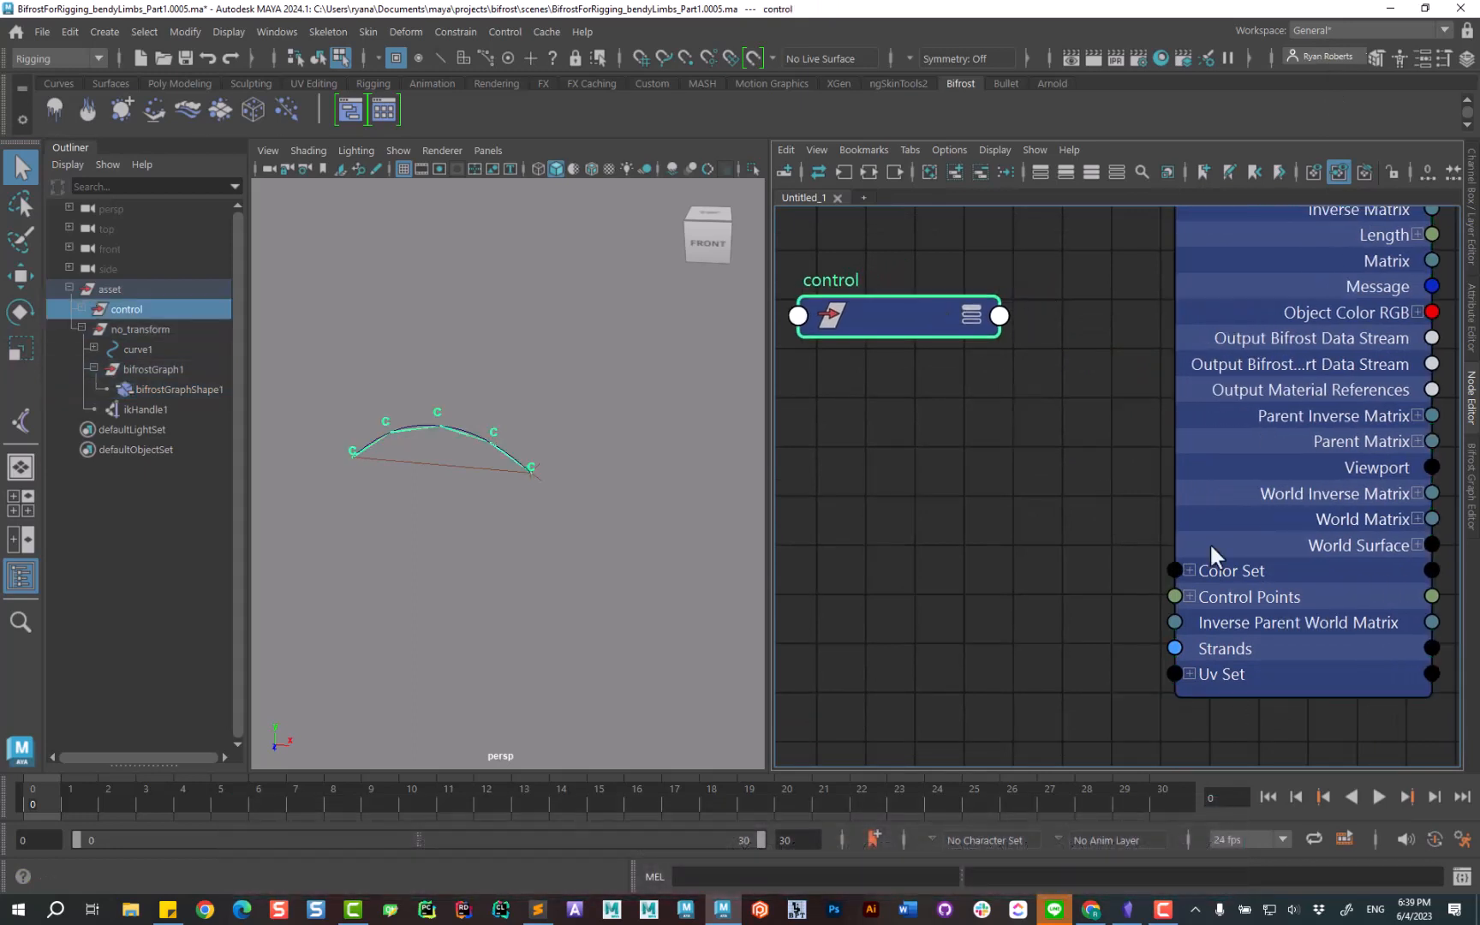
left_click(999, 316)
mouse_move(1097, 629)
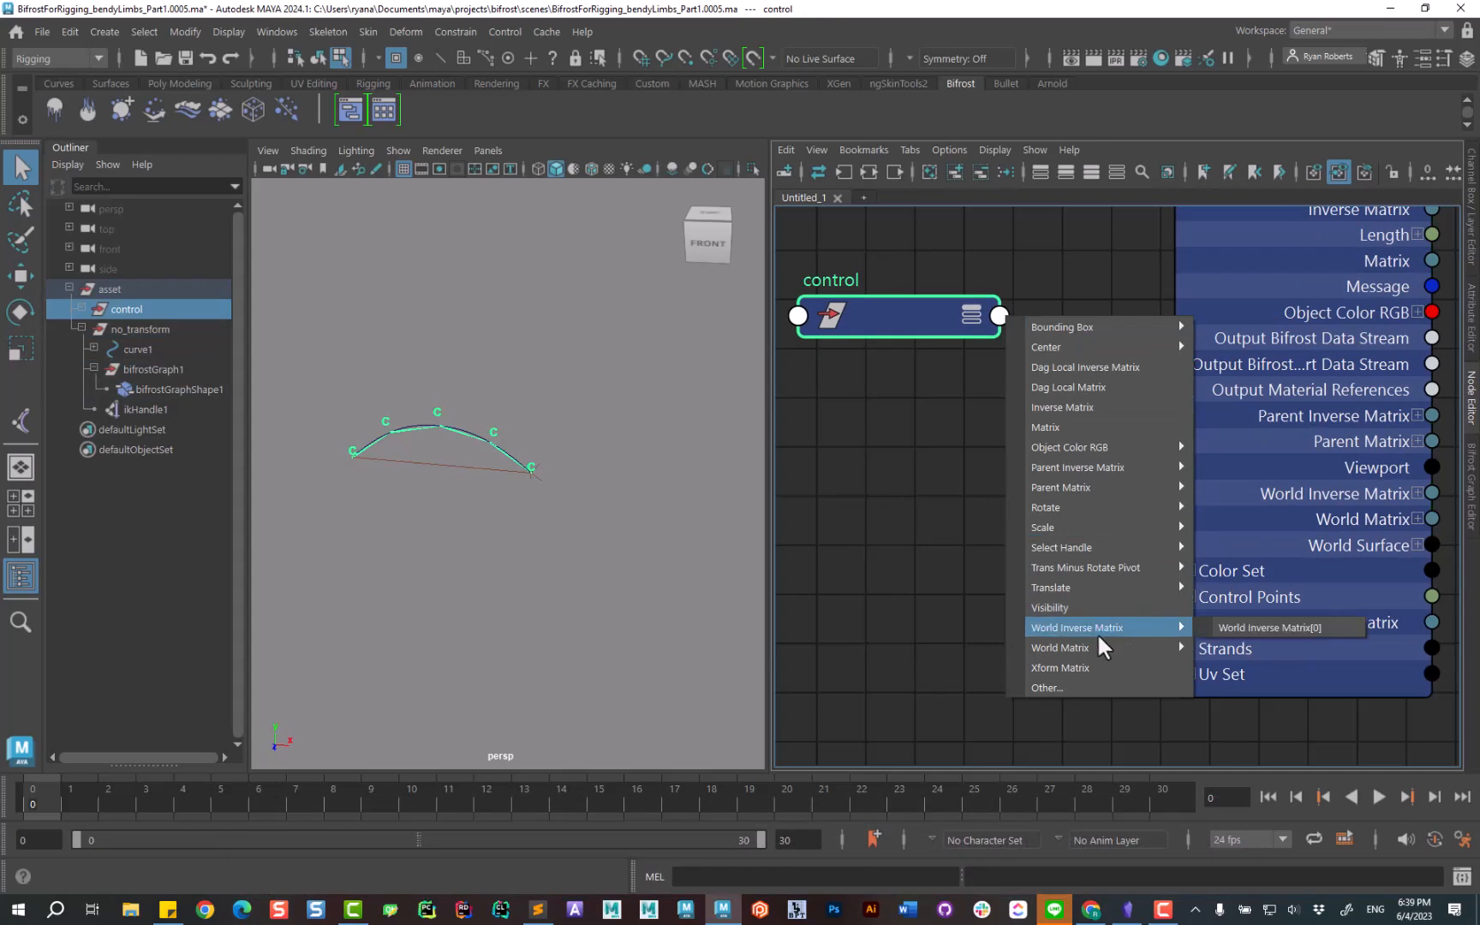
left_click(1245, 631)
left_click(1174, 622)
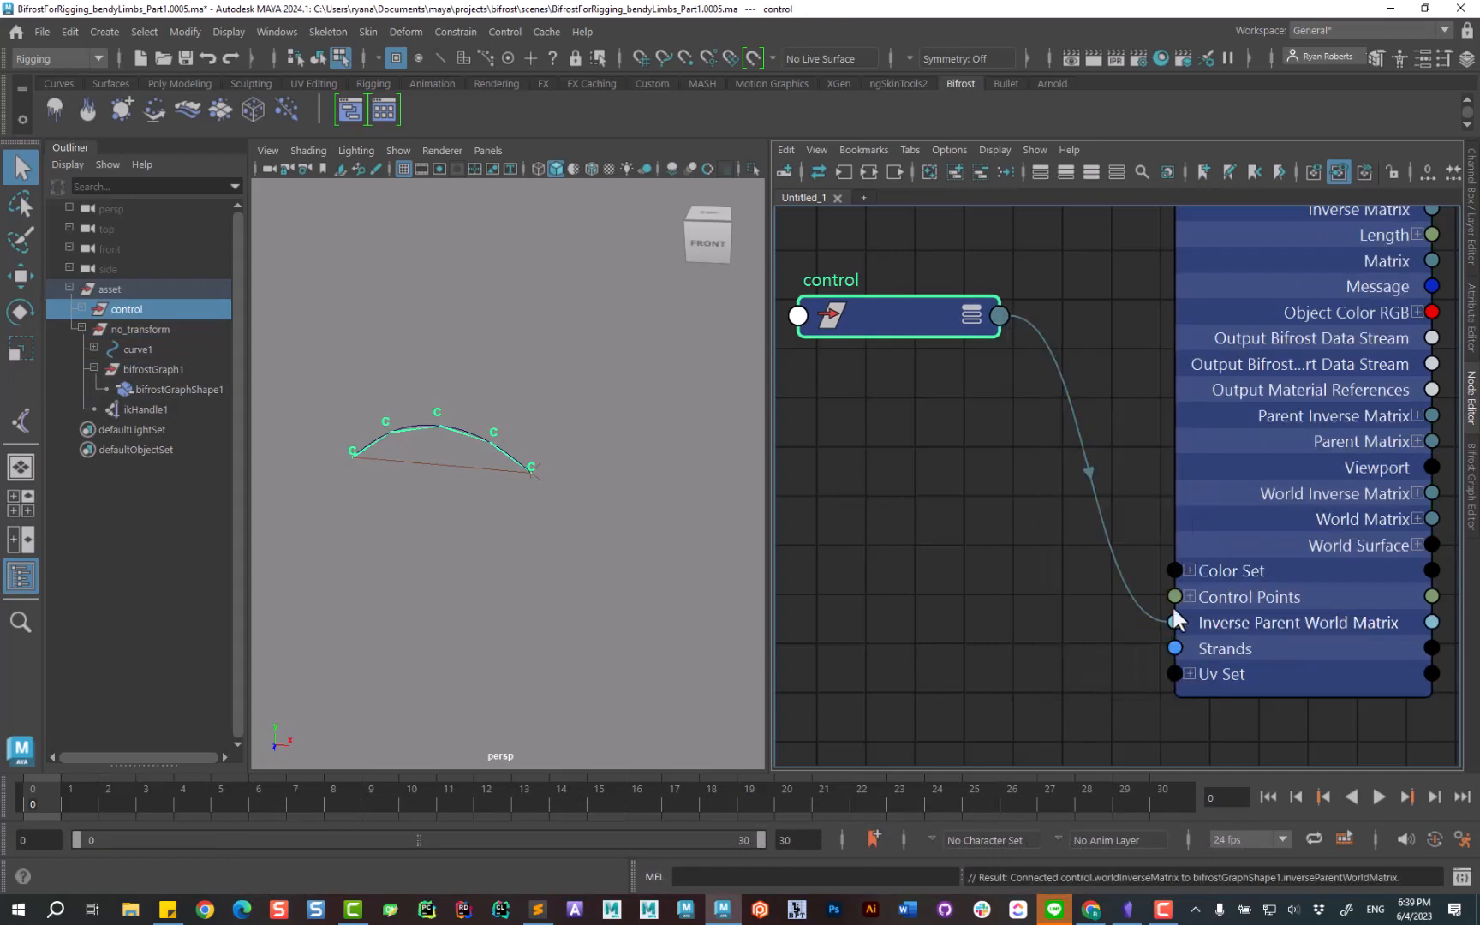
left_click(1468, 482)
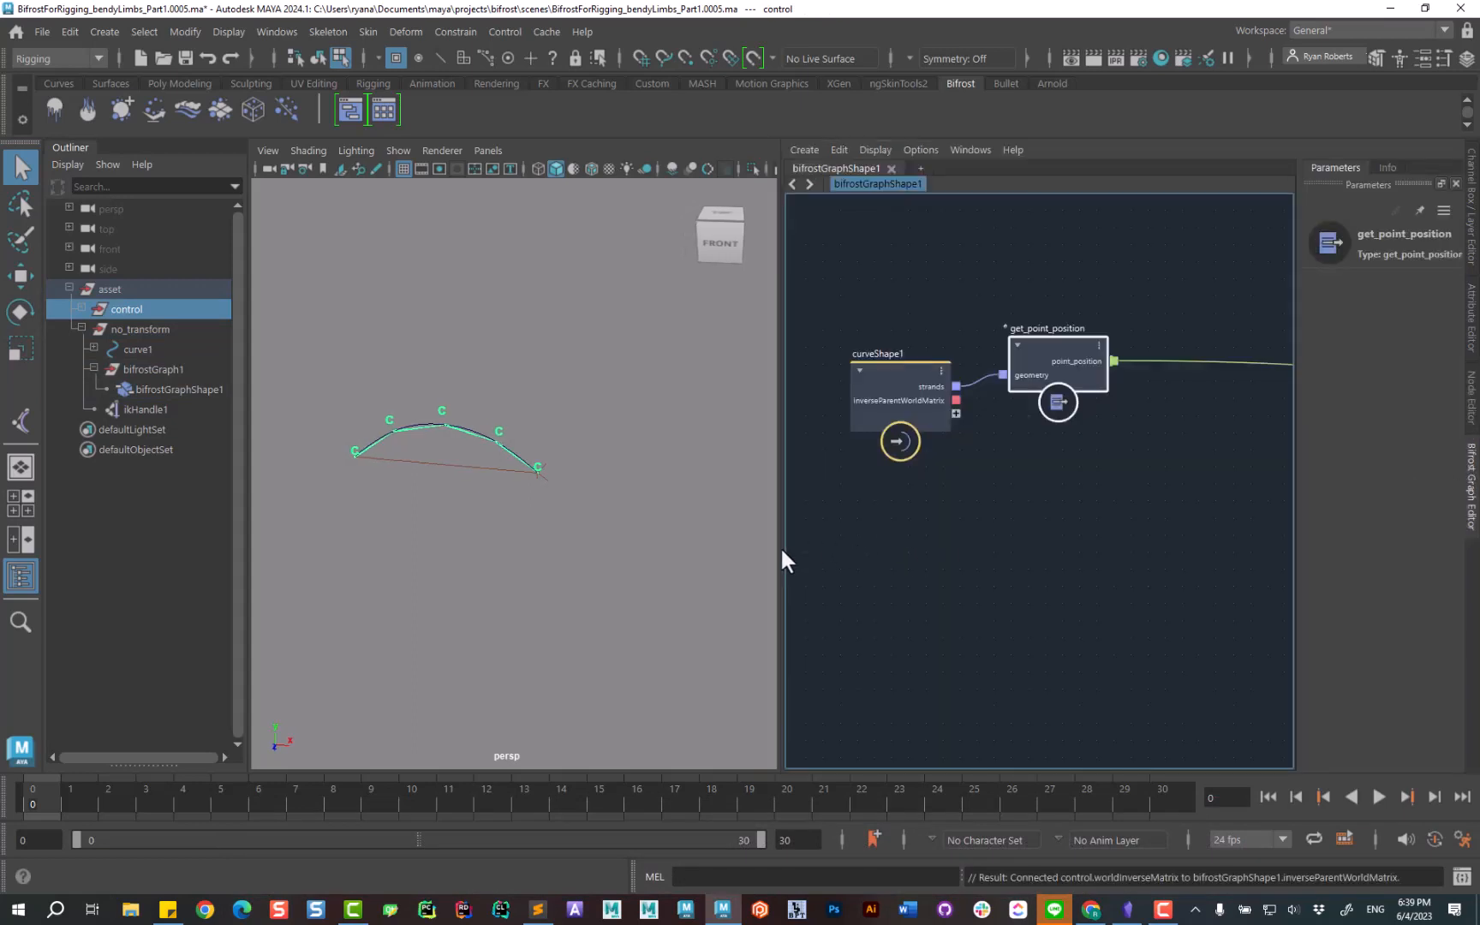
Add a for_each node to the Bifrost graph near get_point_position.
left_click_drag(780, 549, 607, 558)
middle_click_drag(923, 549, 853, 562, "alt")
left_click(994, 437)
key("Tab")
type("f")
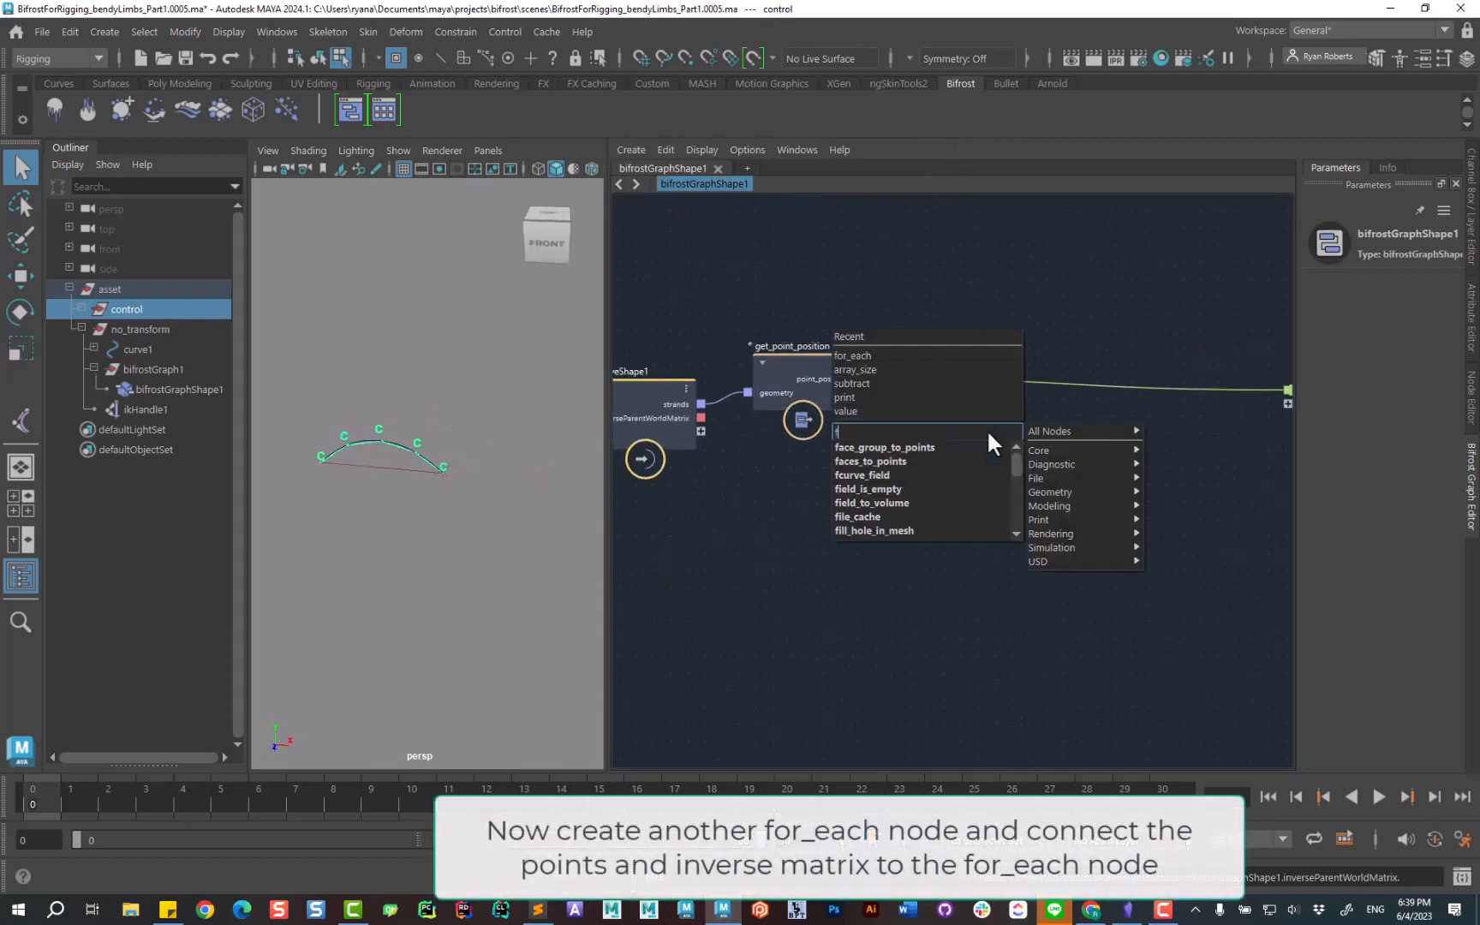
type("or")
left_click(889, 446)
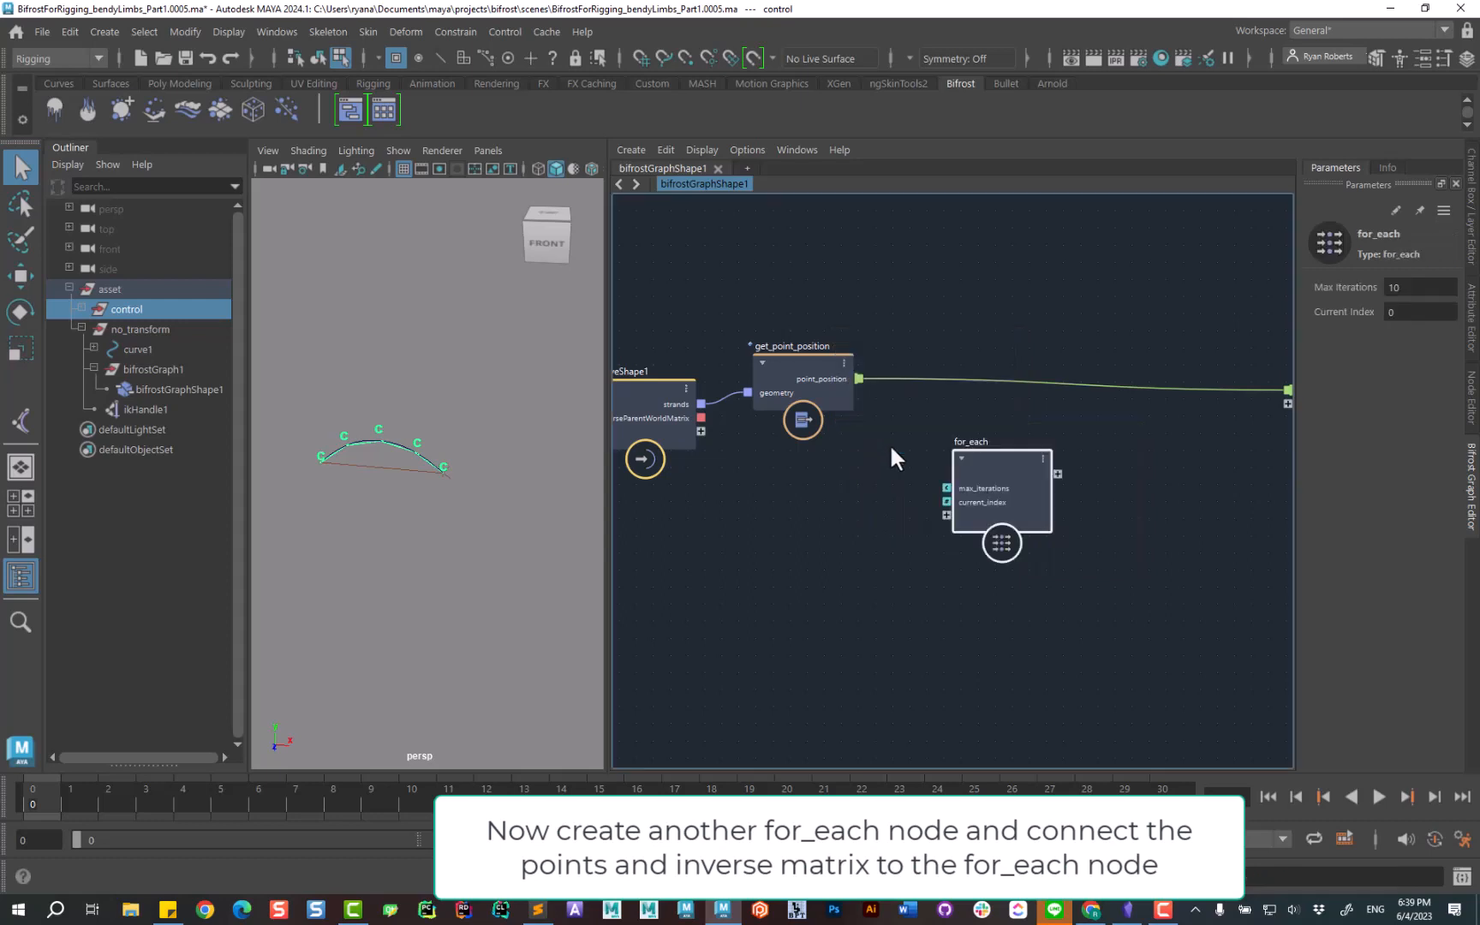
Connect get_point_position's point_position and curveShape1's inverseParentWorldMatrix as inputs to the new for_each node.
left_click_drag(983, 440, 985, 402)
left_click_drag(859, 378, 949, 477)
left_click_drag(701, 418, 954, 492)
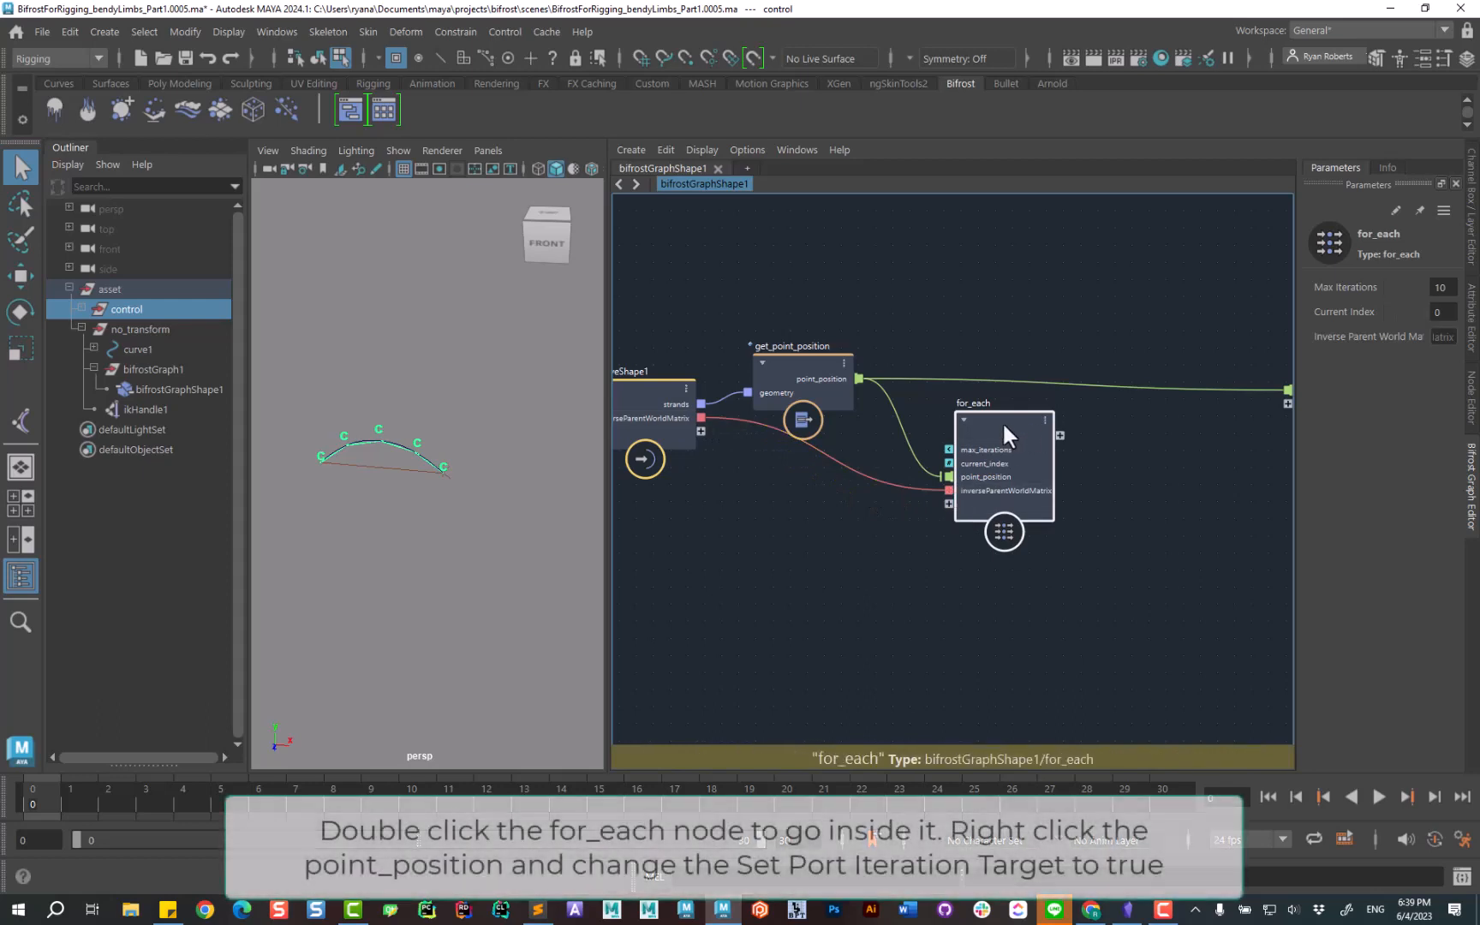
Inside the for_each compound, set the point_position port's iteration target to true.
double_click(1002, 421)
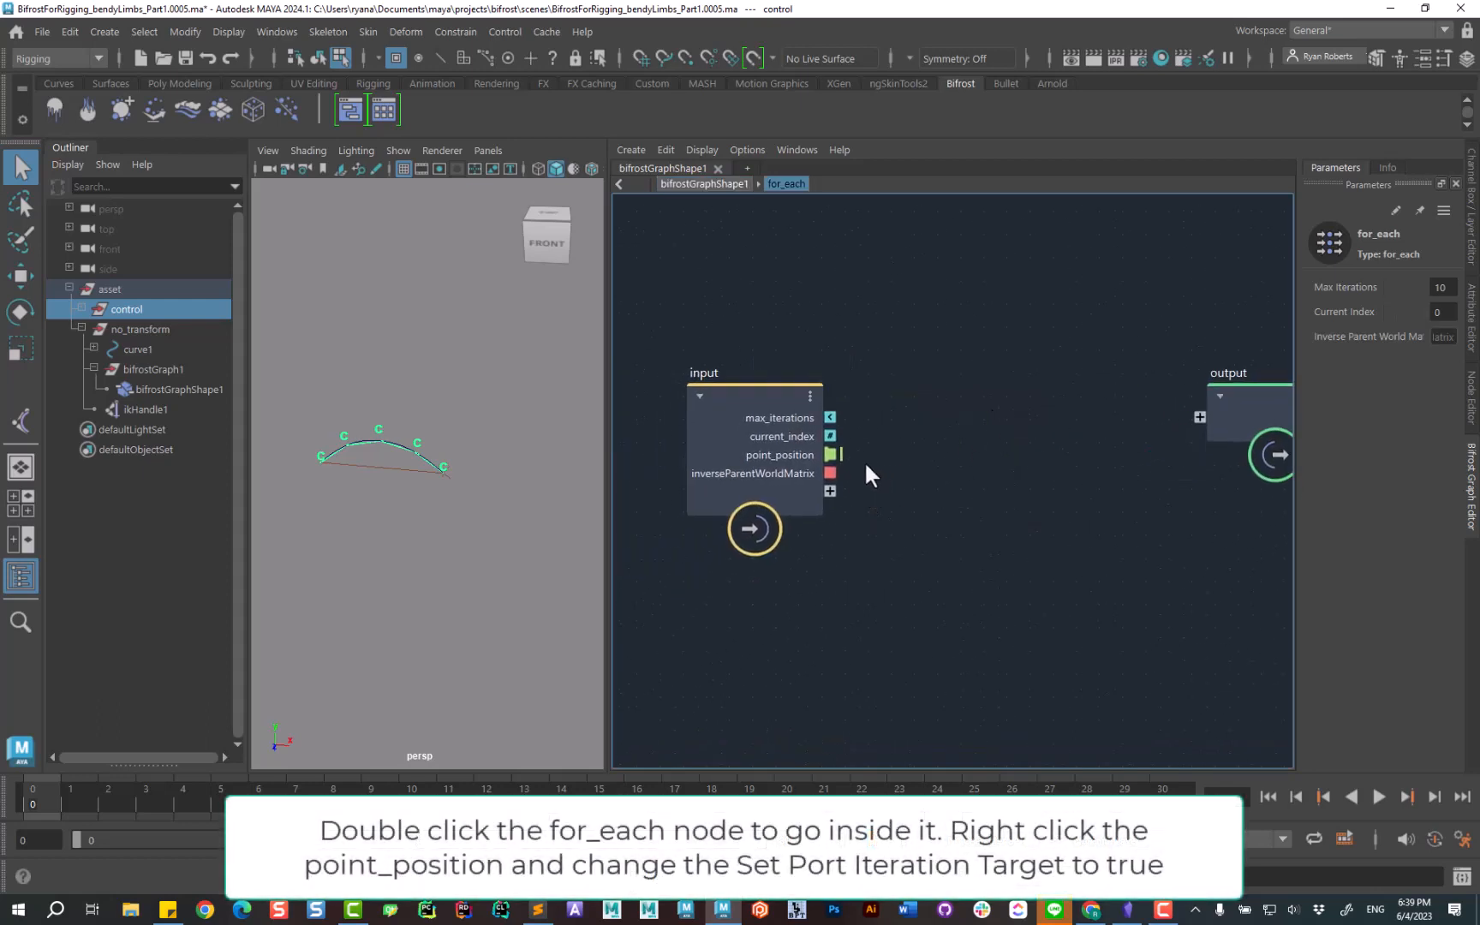
right_click(833, 456)
mouse_move(1008, 698)
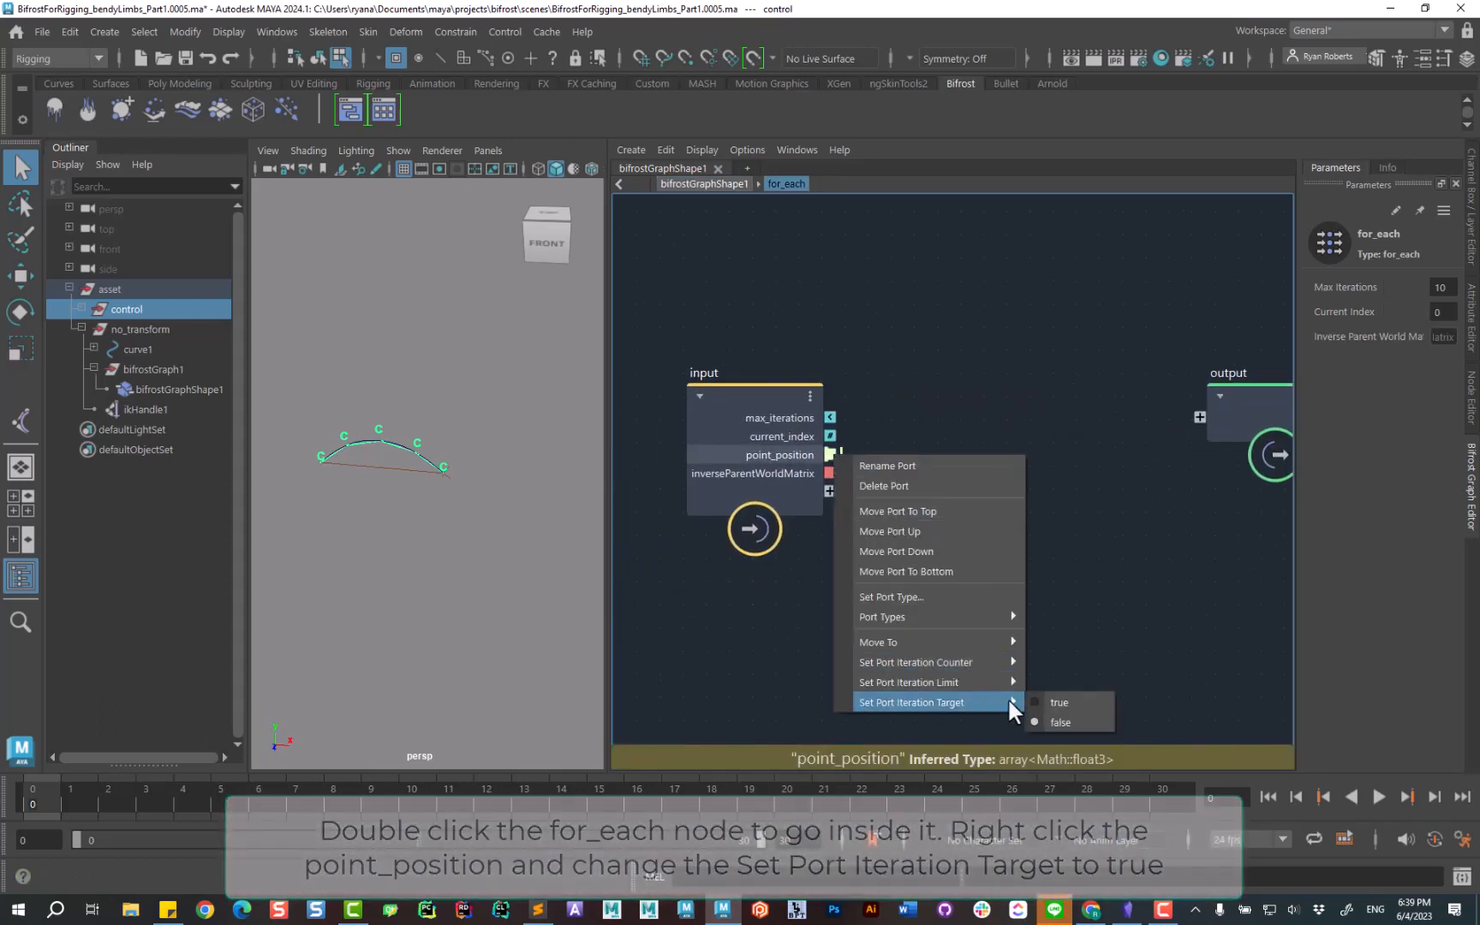
left_click(1054, 703)
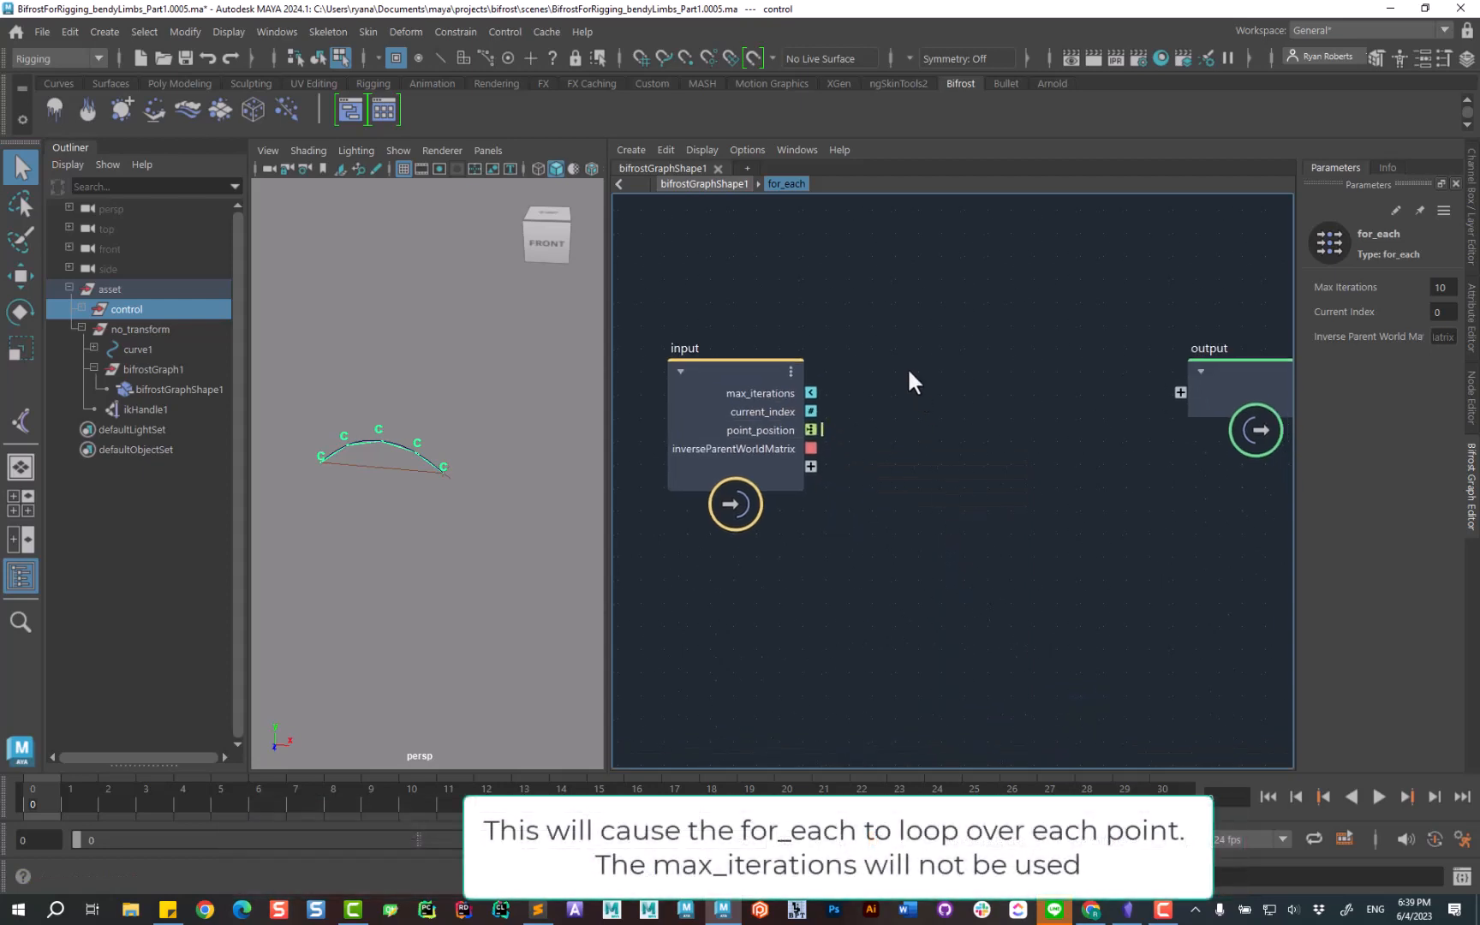
Add an SRT_to_matrix node inside for_each and connect point_position to its translation input.
key("Tab")
type("s")
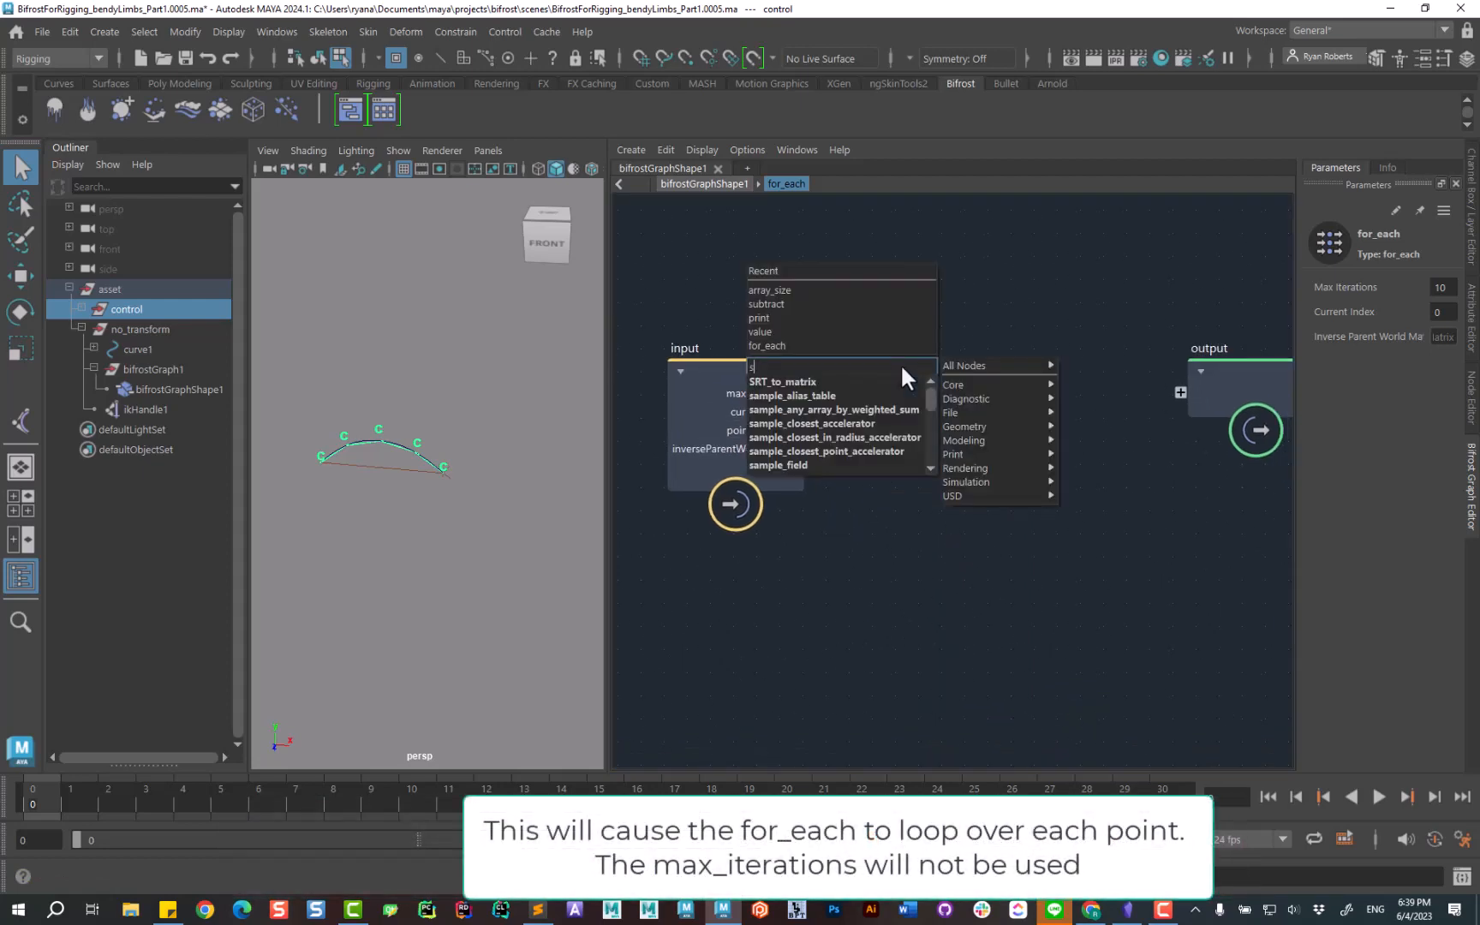
type("rt")
left_click(811, 383)
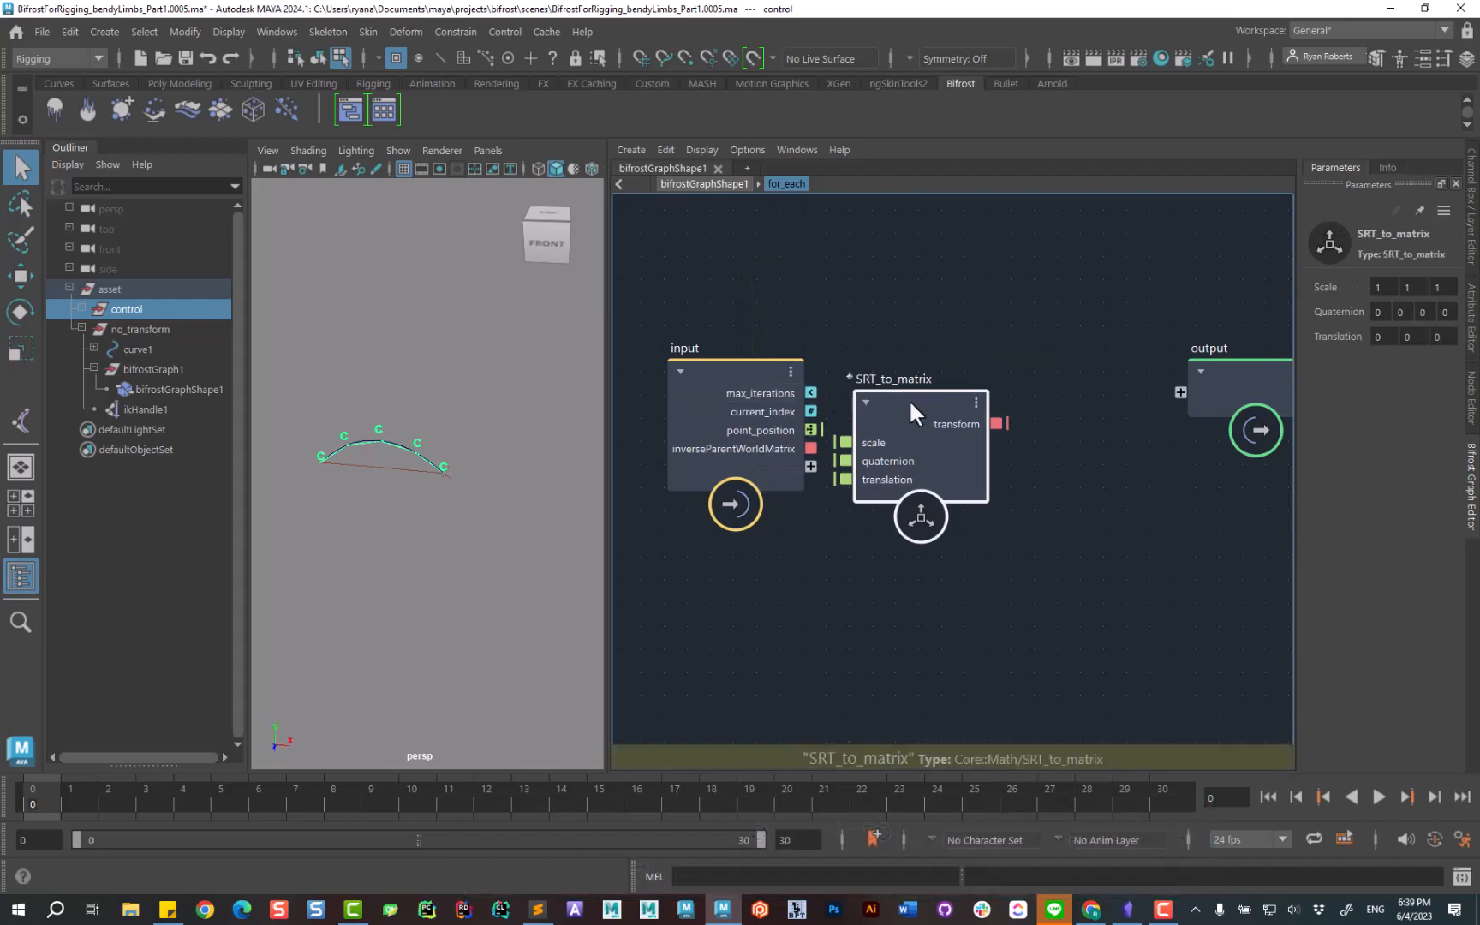
left_click_drag(909, 397, 937, 335)
left_click_drag(816, 429, 871, 417)
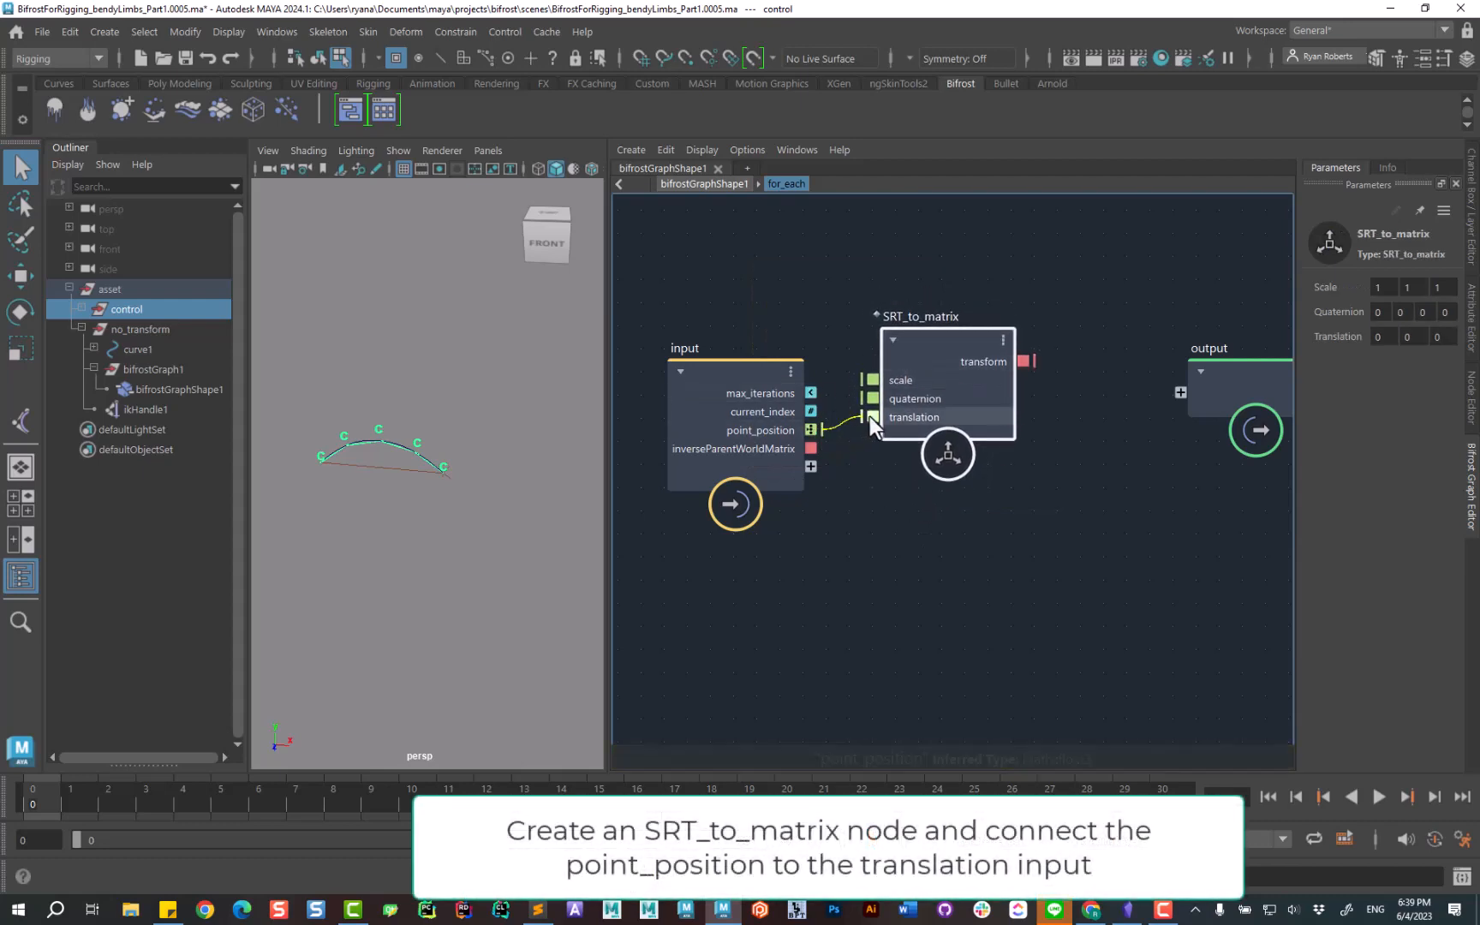
Rename the SRT_to_matrix node to point_world_matrix.
middle_click_drag(977, 524, 948, 542, "alt")
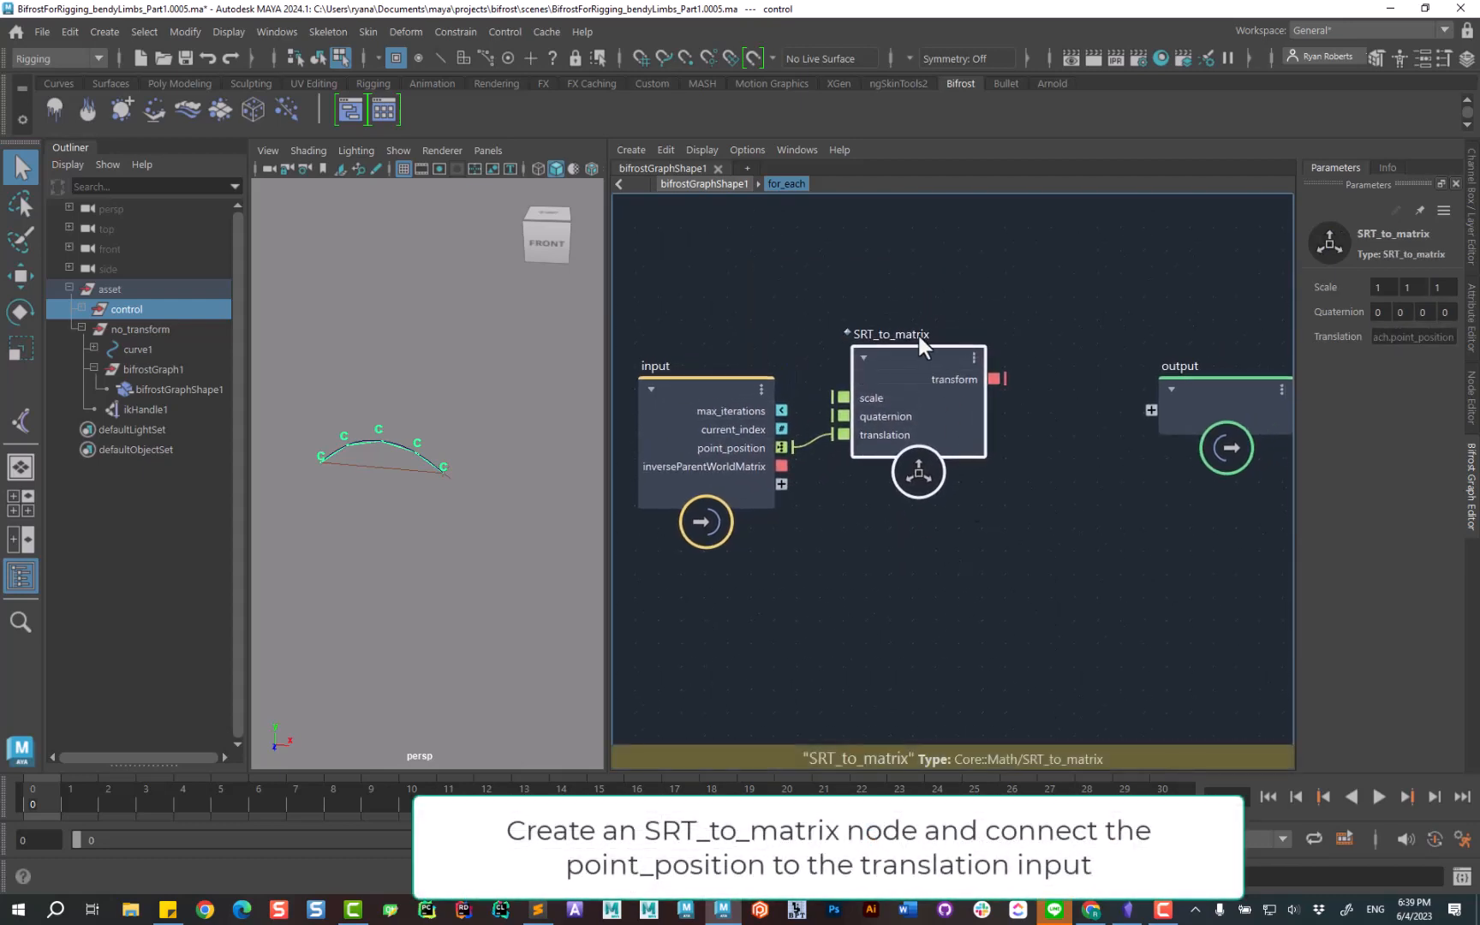
double_click(917, 331)
type("point")
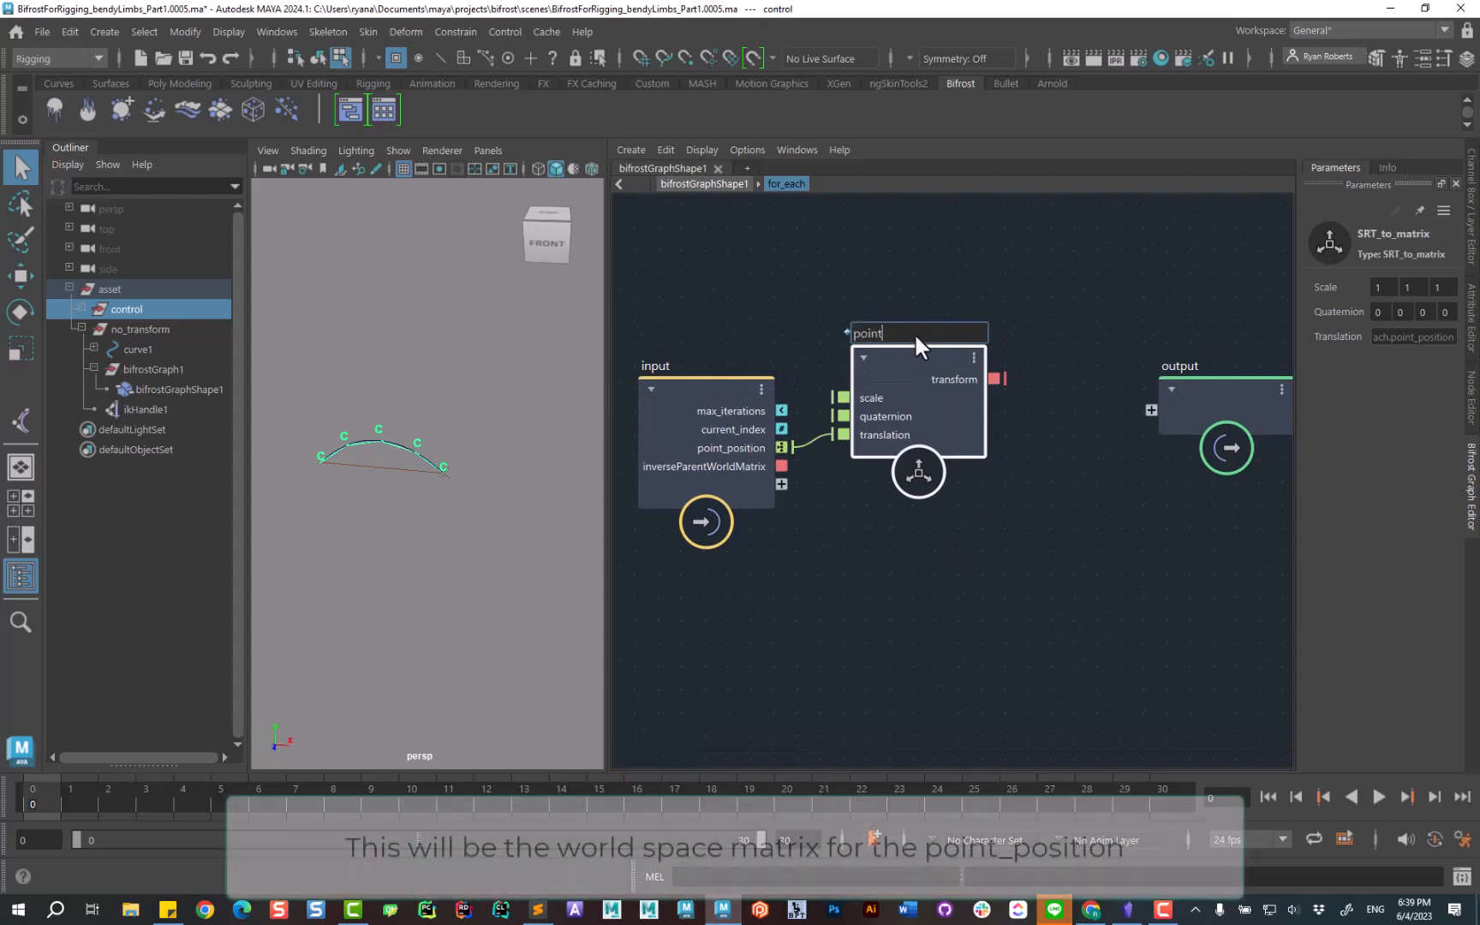
type("_")
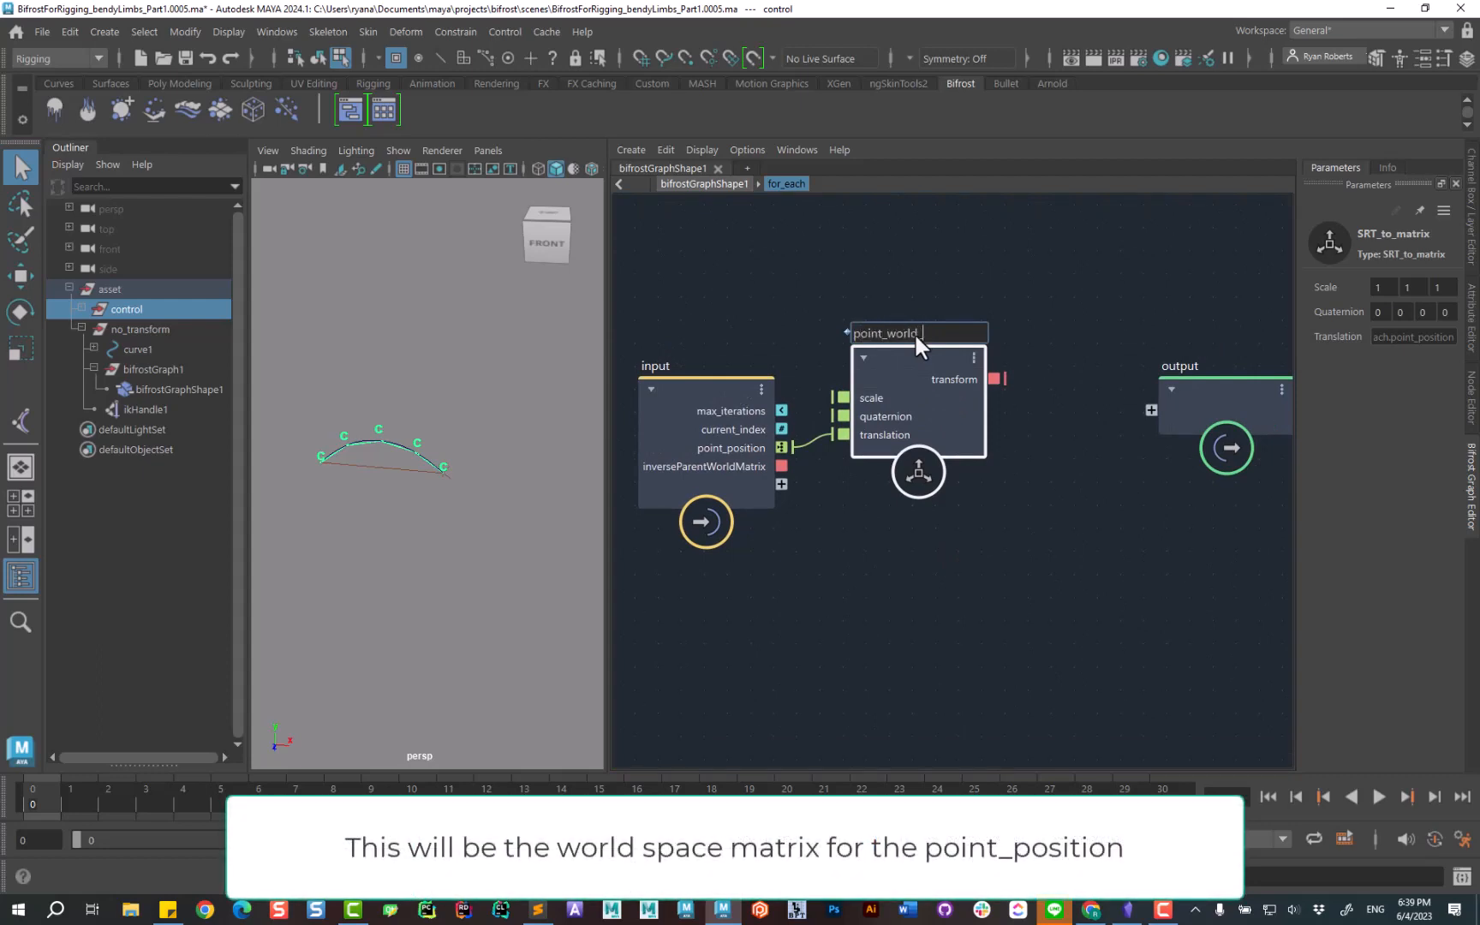
type("world_matrix")
key("Return")
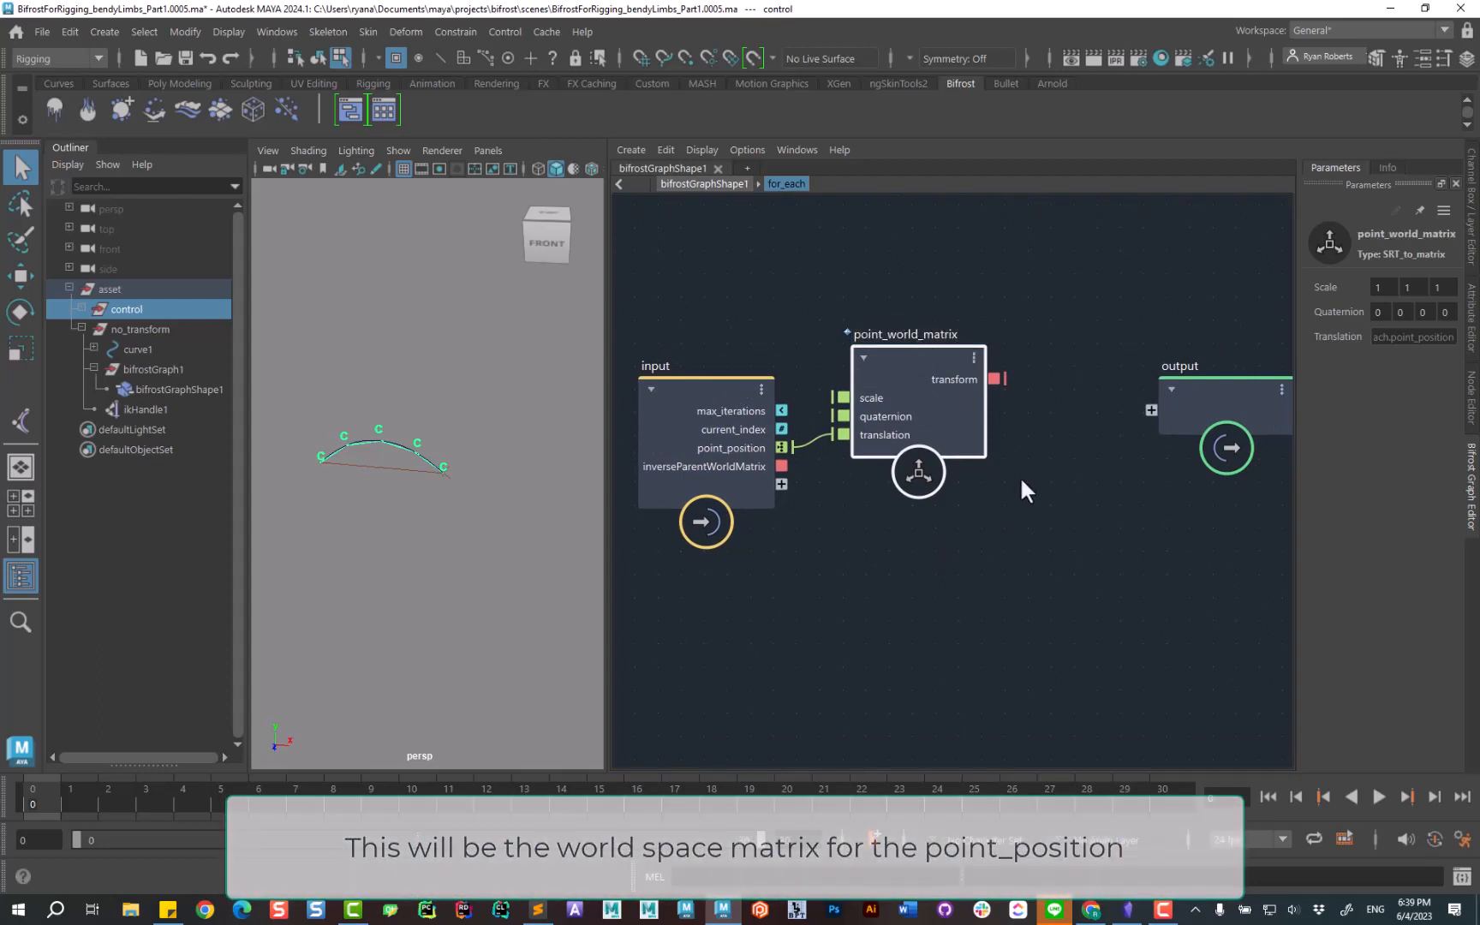
Add a matrix_multiply node and connect inverseParentWorldMatrix as its first input and point_world_matrix's transform as its second.
middle_click_drag(993, 545, 990, 514, "alt")
left_click(989, 525)
key("Tab")
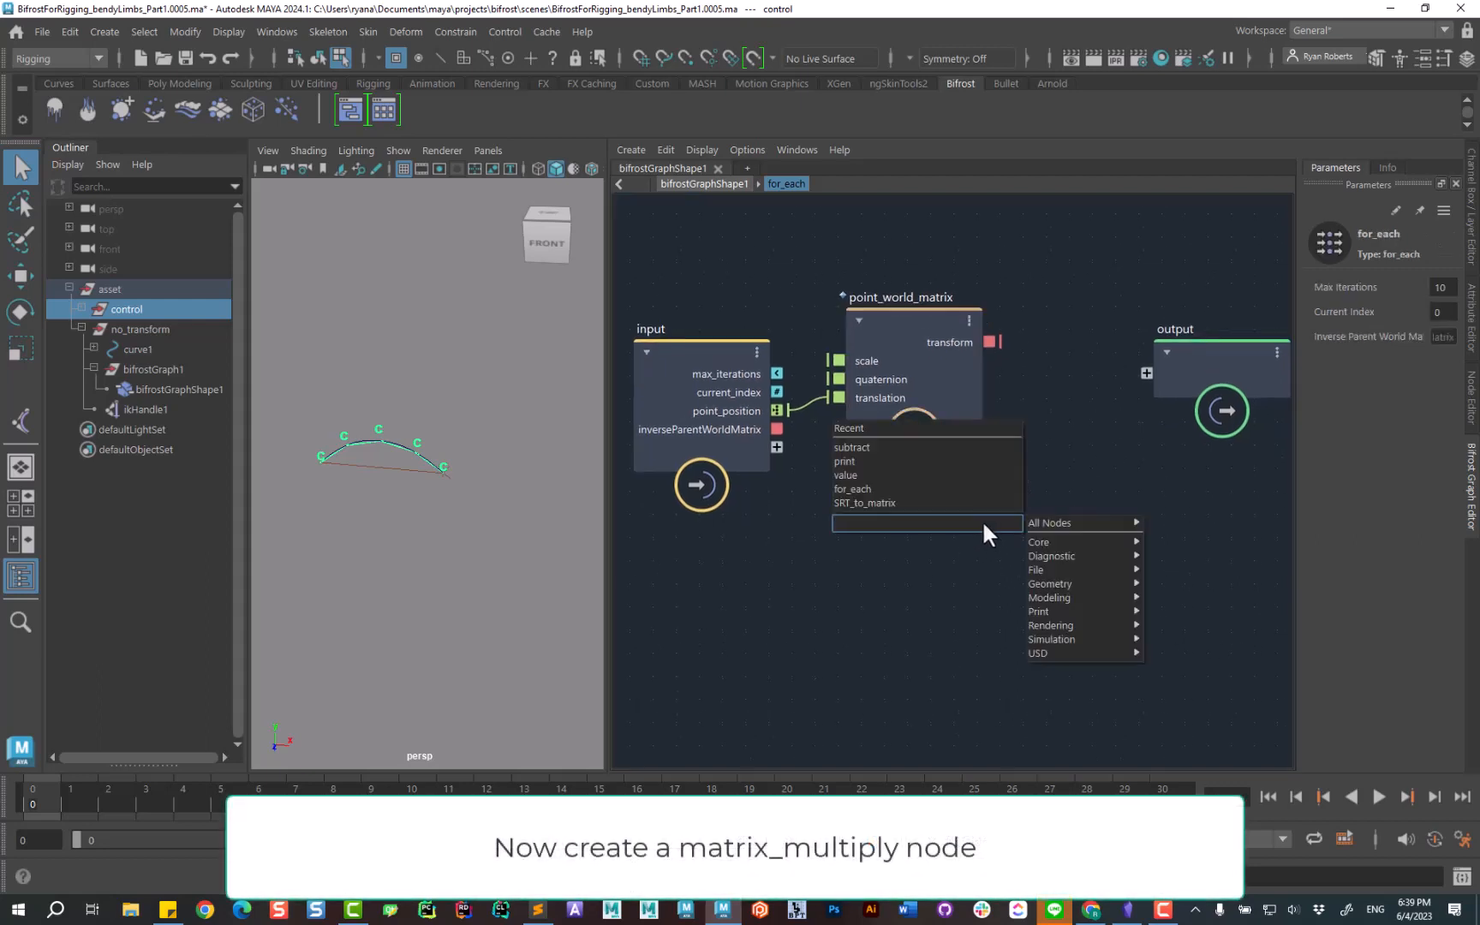
type("matri")
left_click(919, 567)
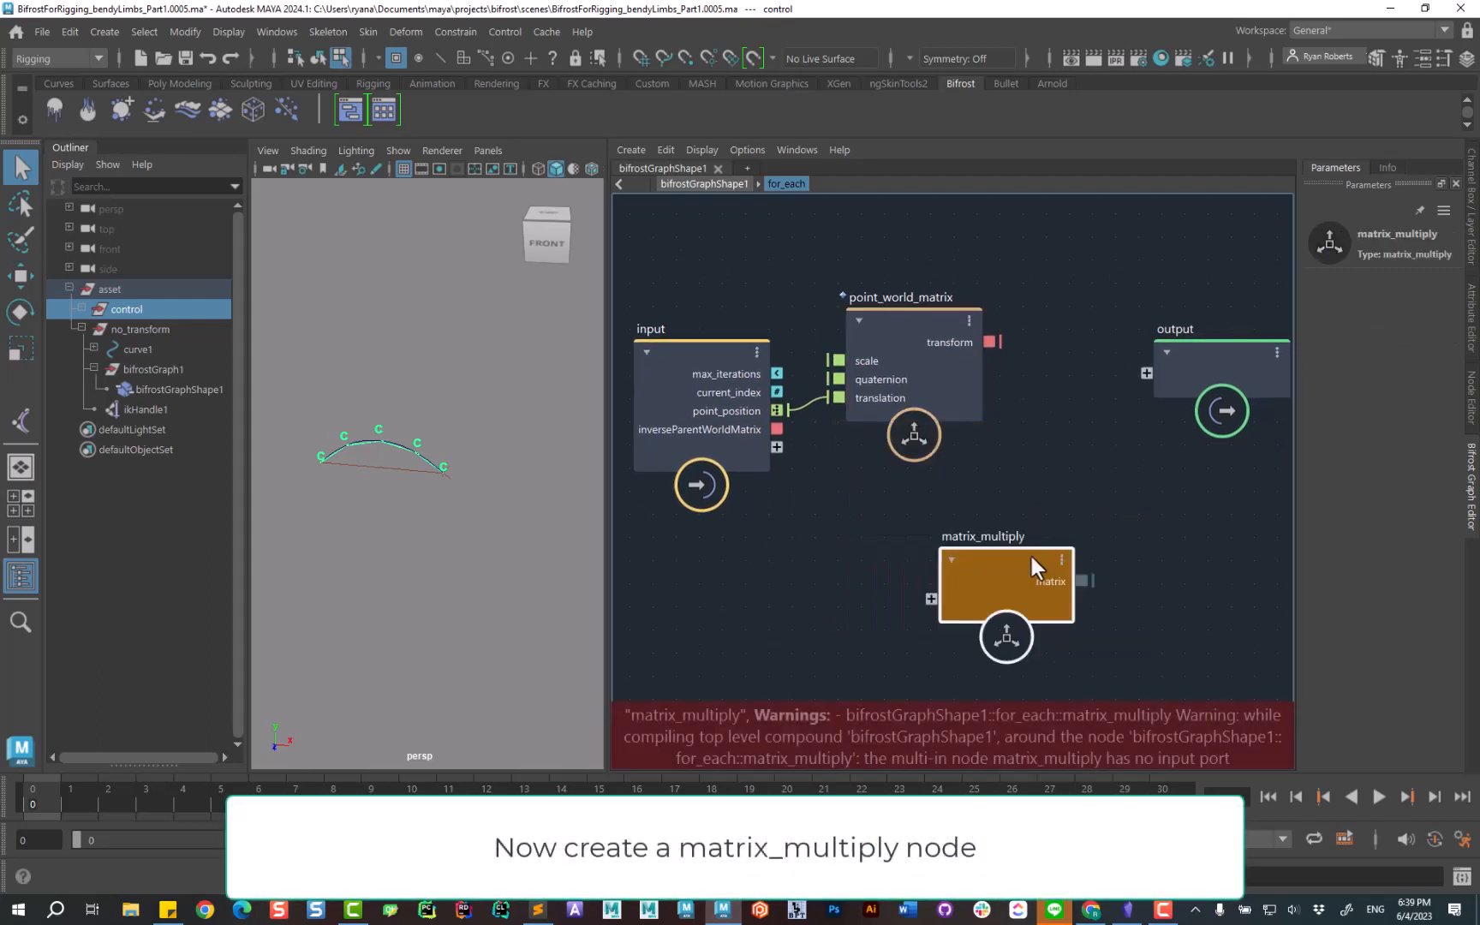
left_click_drag(1030, 553, 1060, 512)
left_click_drag(775, 429, 977, 554)
left_click_drag(992, 342, 975, 575)
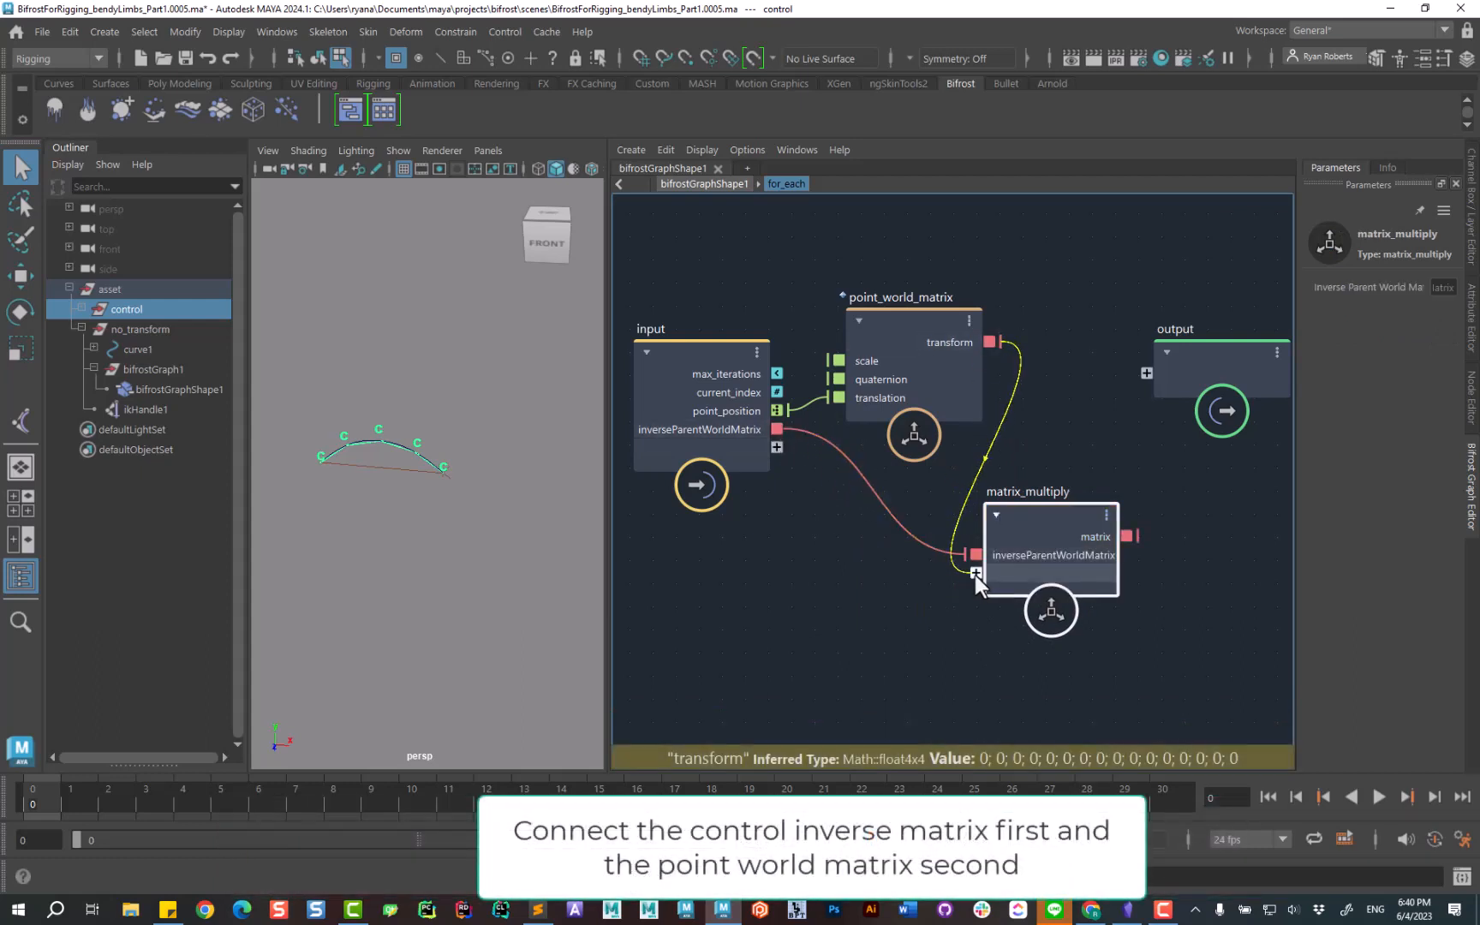
Rename the matrix_multiply node to point_local_matrix.
middle_click_drag(1127, 659, 985, 667, "alt")
left_click_drag(889, 523, 955, 494)
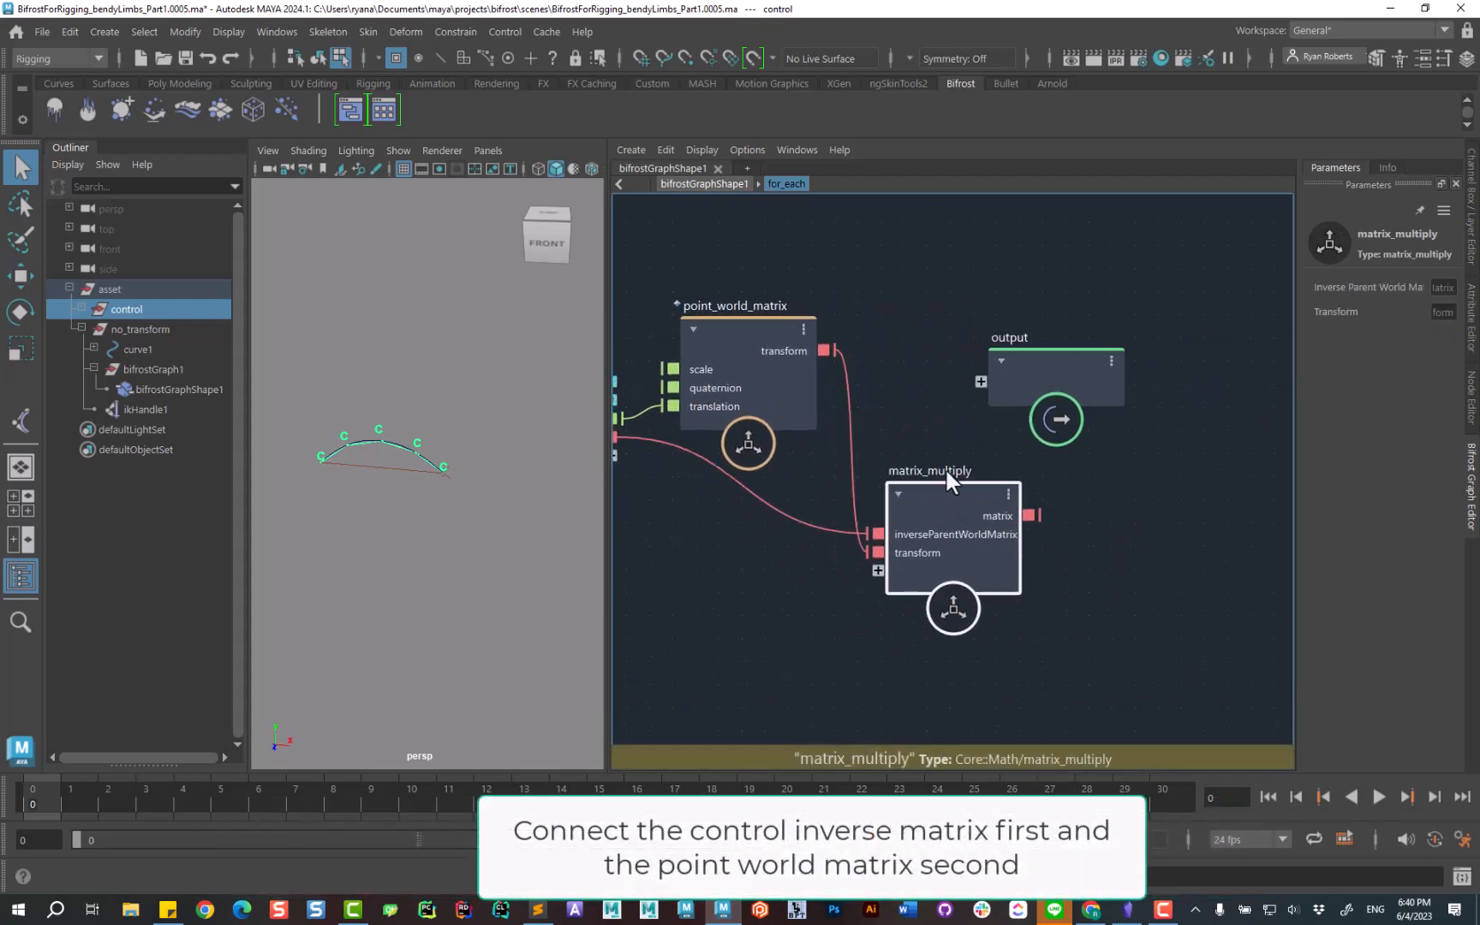
double_click(958, 472)
type("point_")
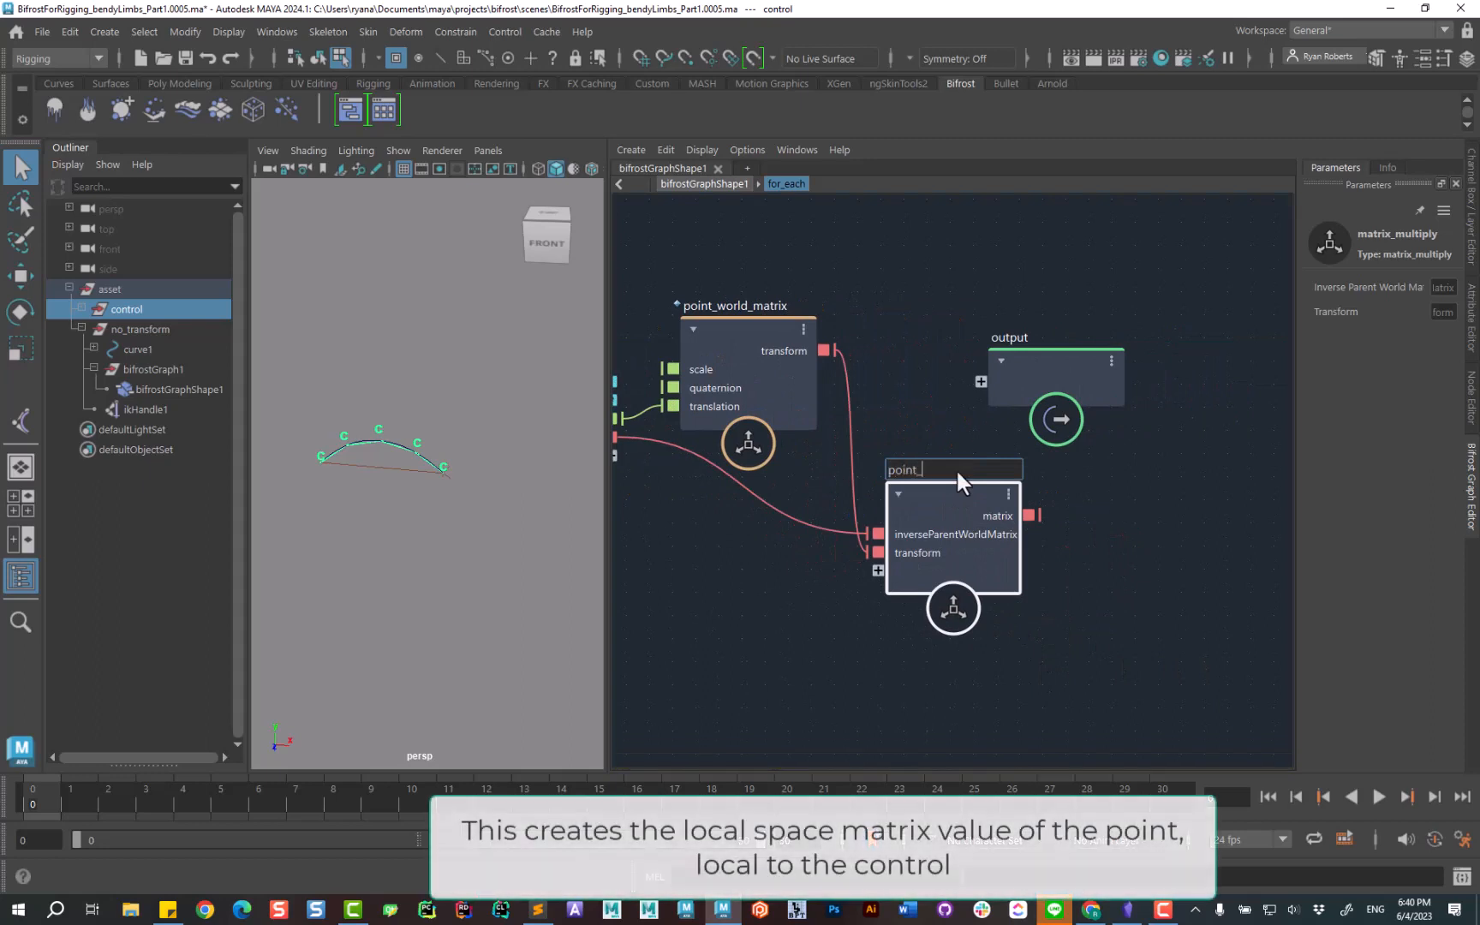
type("local_matrix")
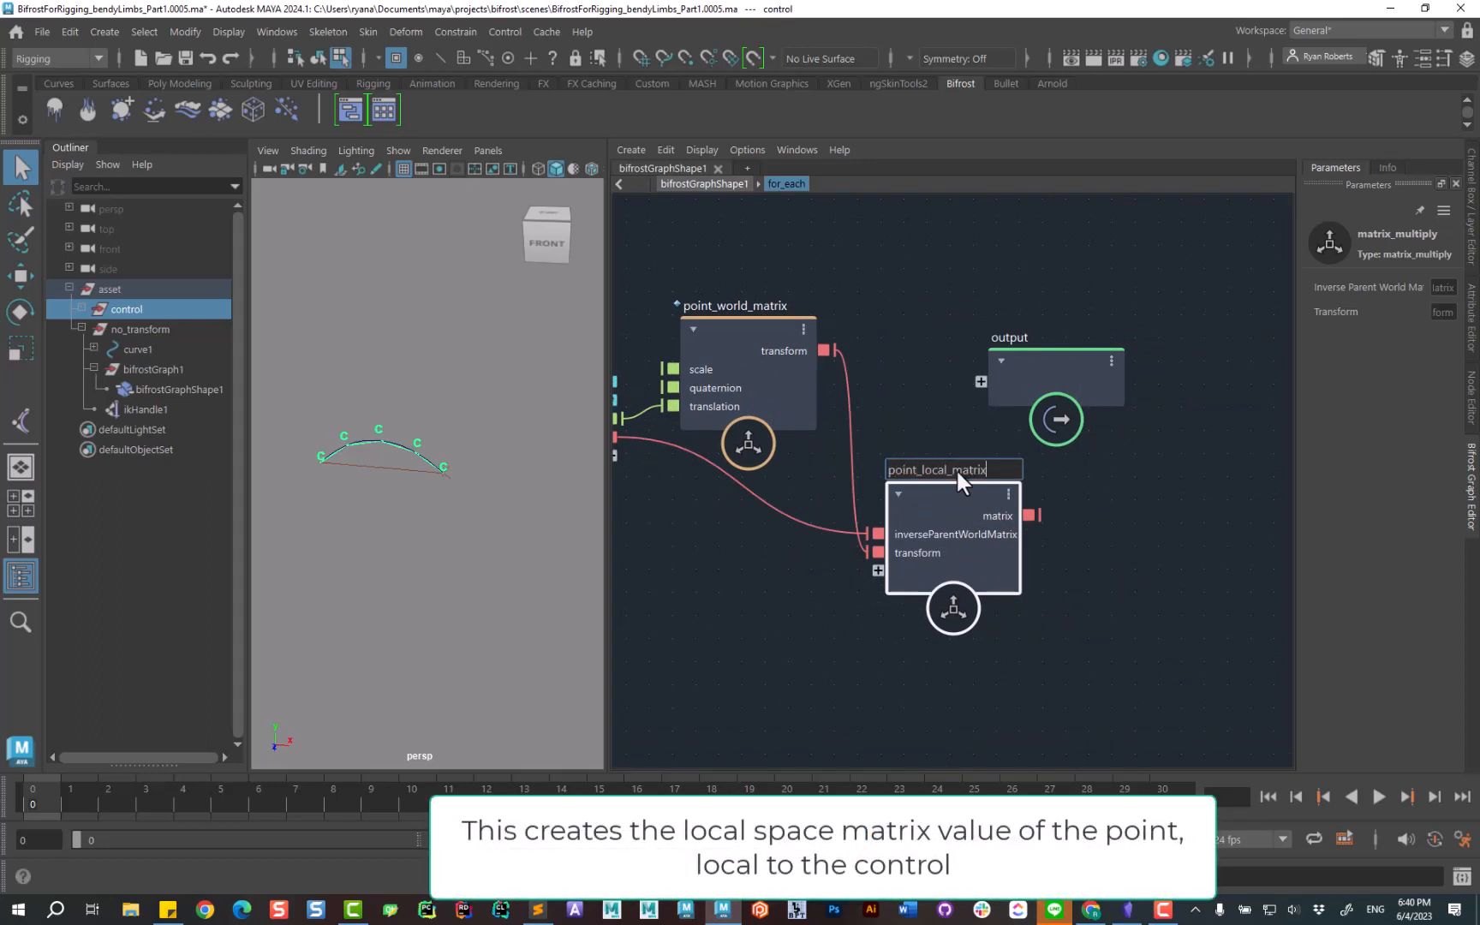
key("Return")
Add a matrix_to_SRT node and connect point_local_matrix's matrix output to its transform input.
left_click_drag(1083, 350, 1285, 326)
middle_click_drag(1113, 451, 1029, 416, "alt")
left_click(995, 408)
key("Tab")
type("matri")
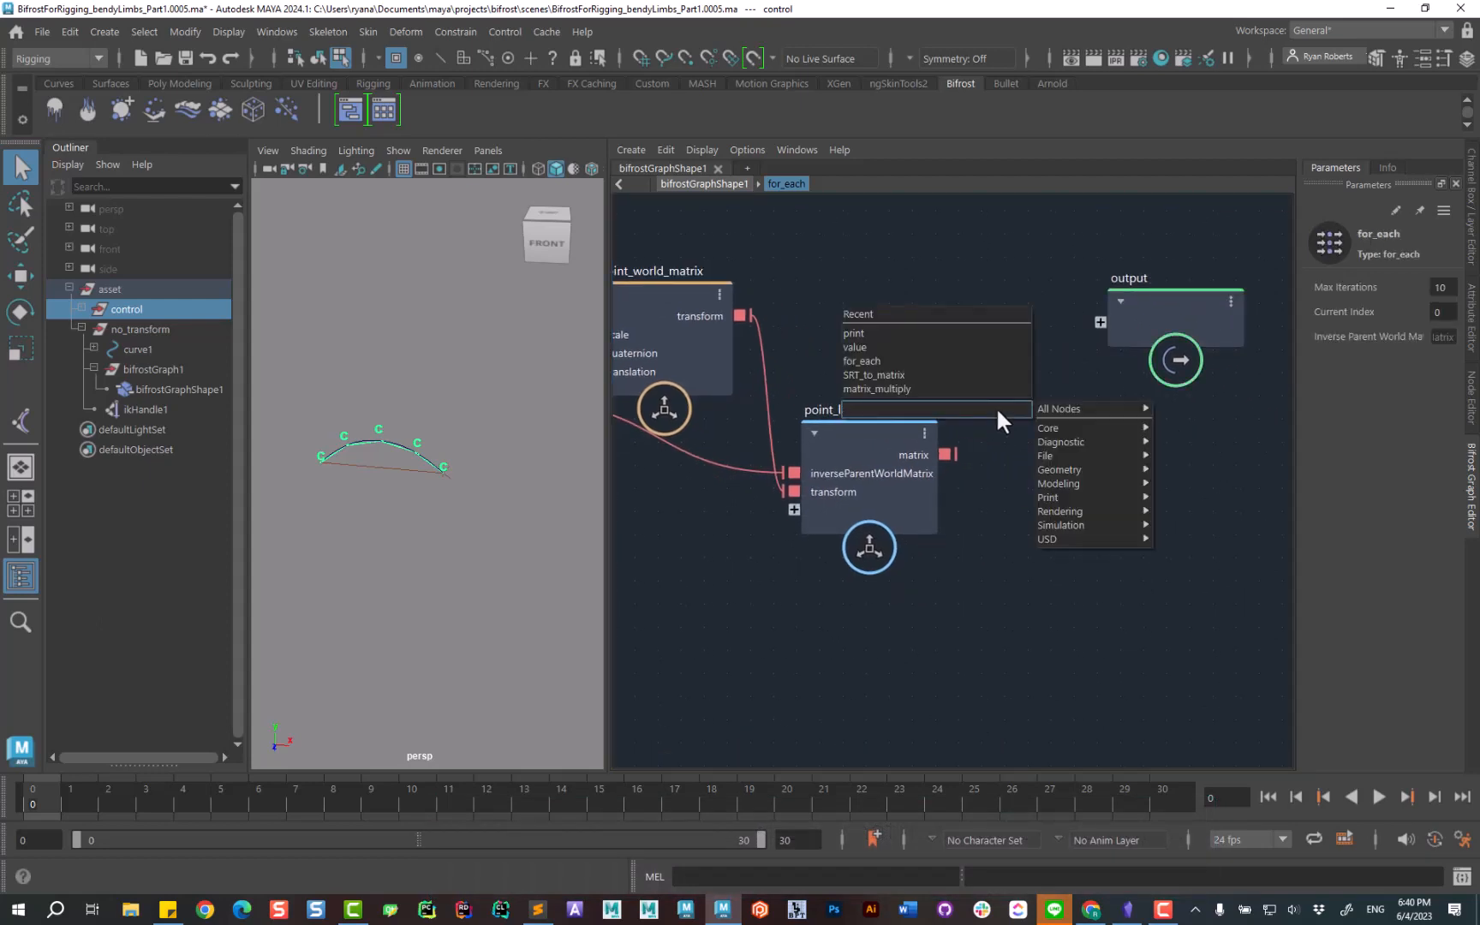
left_click(935, 467)
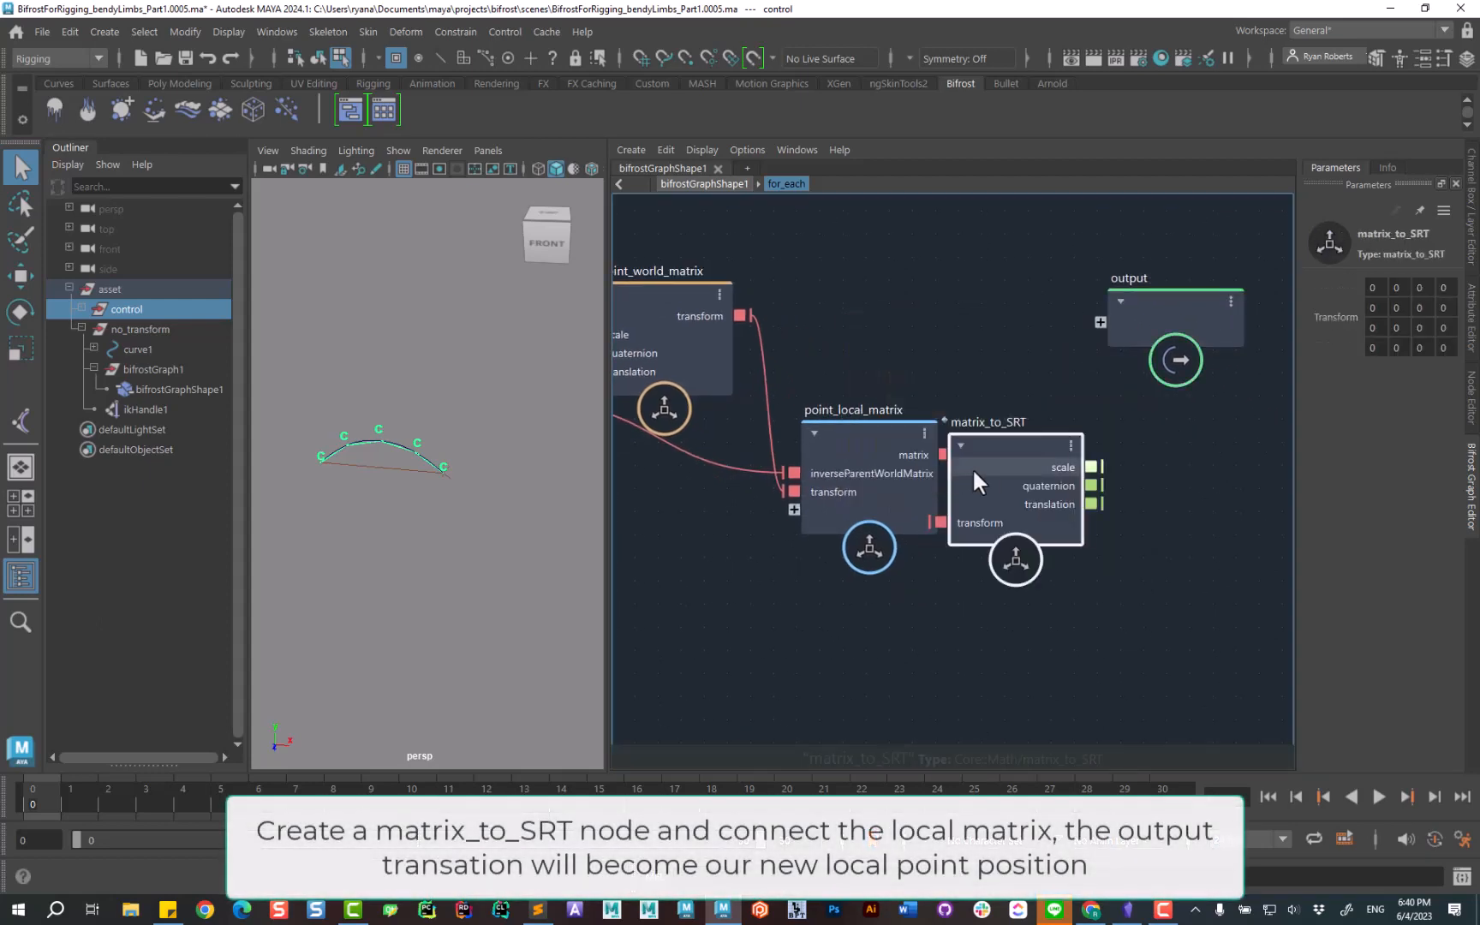
left_click_drag(1027, 428, 1078, 421)
left_click_drag(975, 461, 1004, 486)
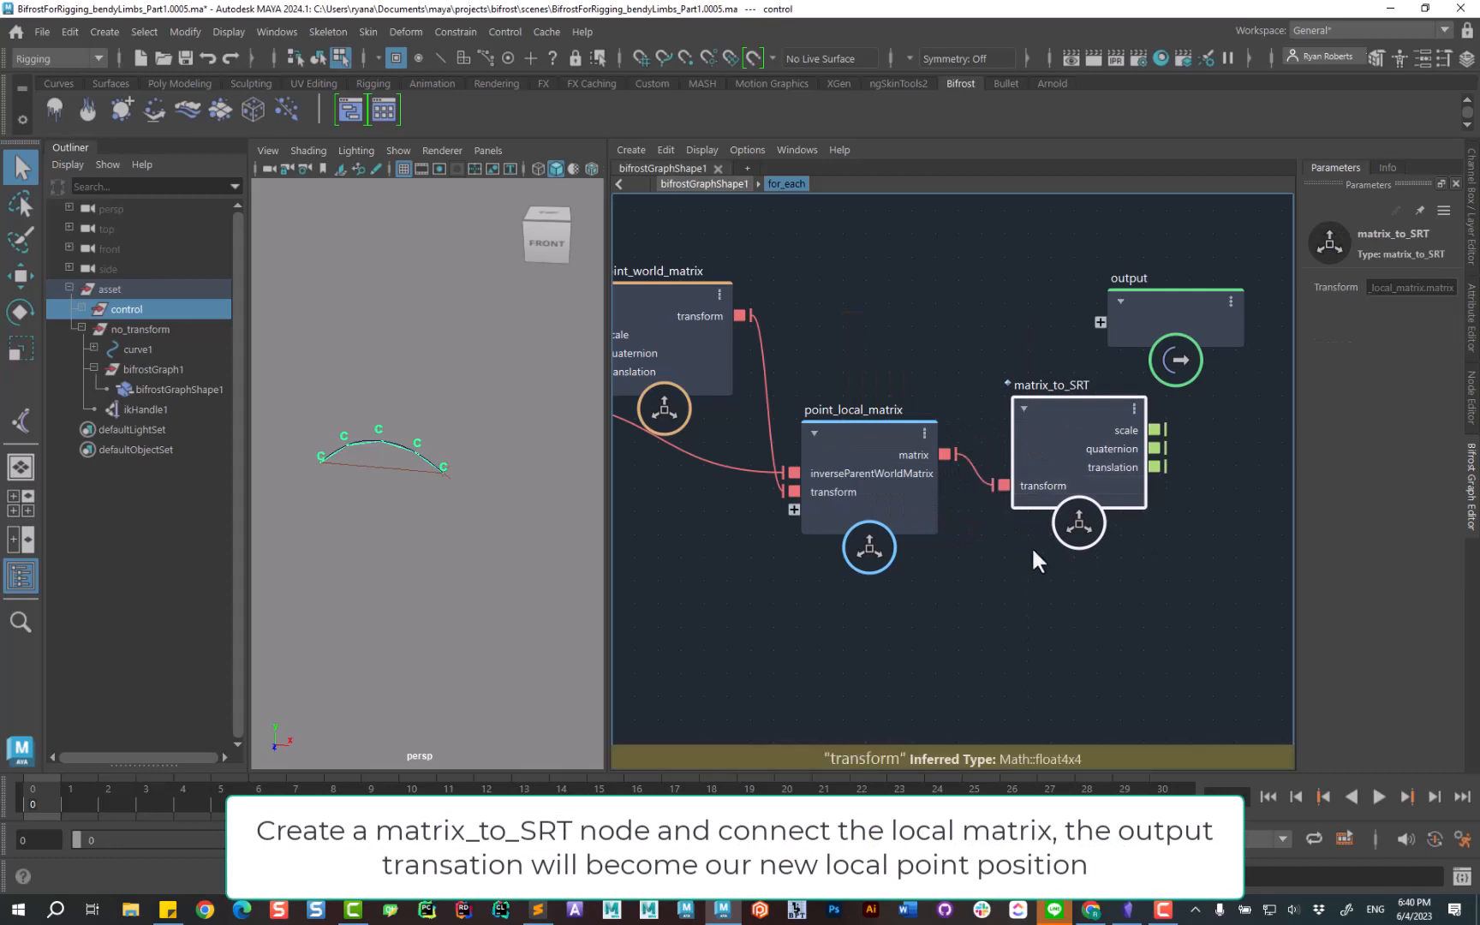
Connect matrix_to_SRT's translation to a new port on the for_each output node.
middle_click_drag(1188, 410, 940, 429, "alt")
left_click_drag(928, 314, 1114, 277)
left_click_drag(863, 417, 854, 366)
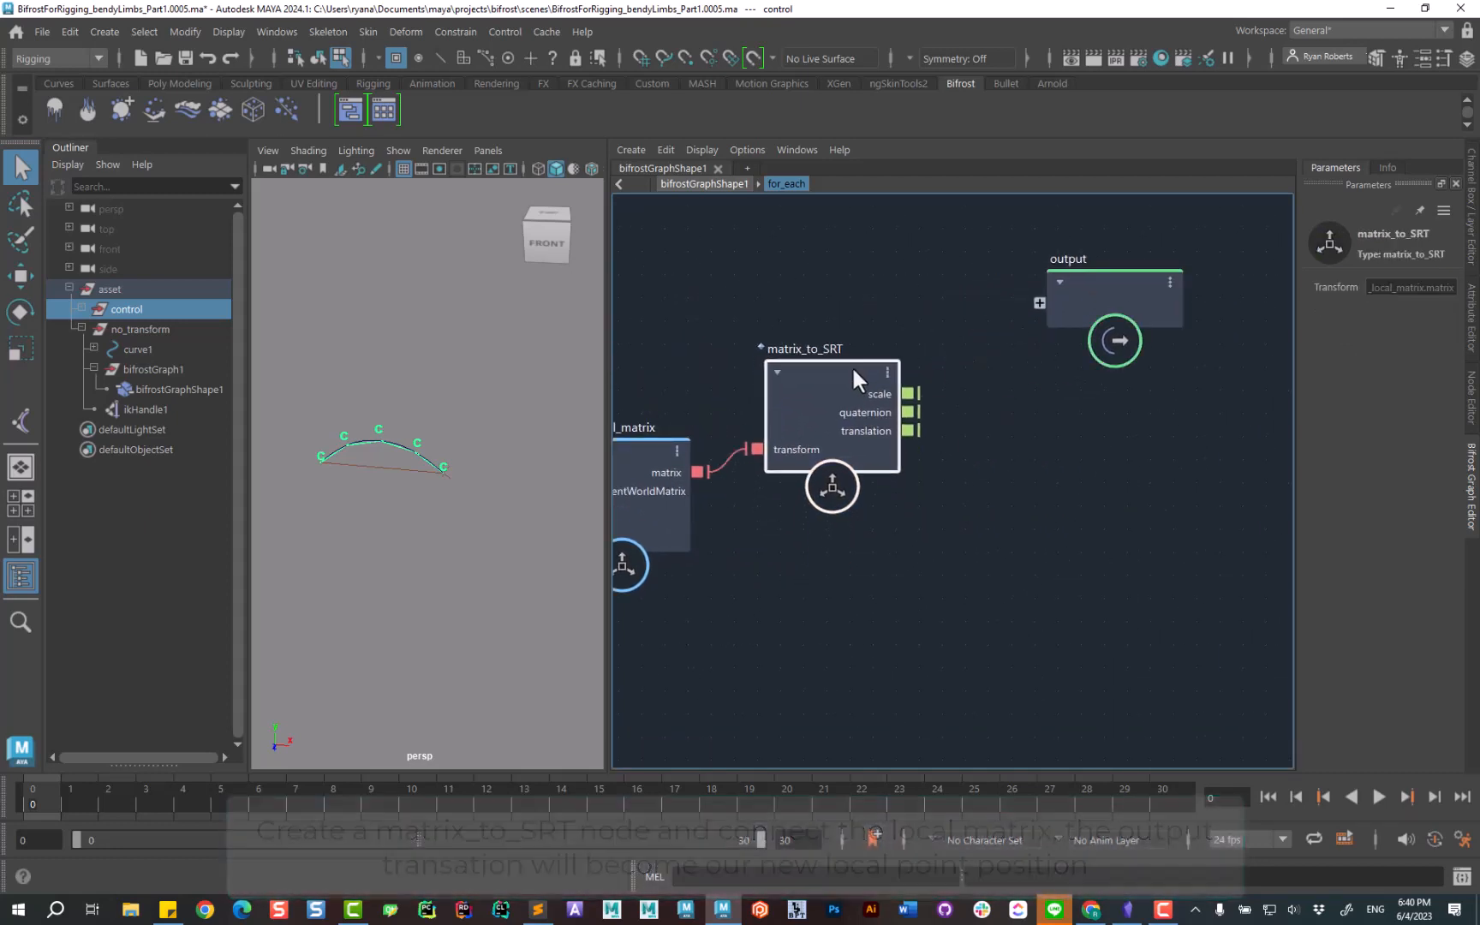
left_click_drag(911, 428, 1080, 320)
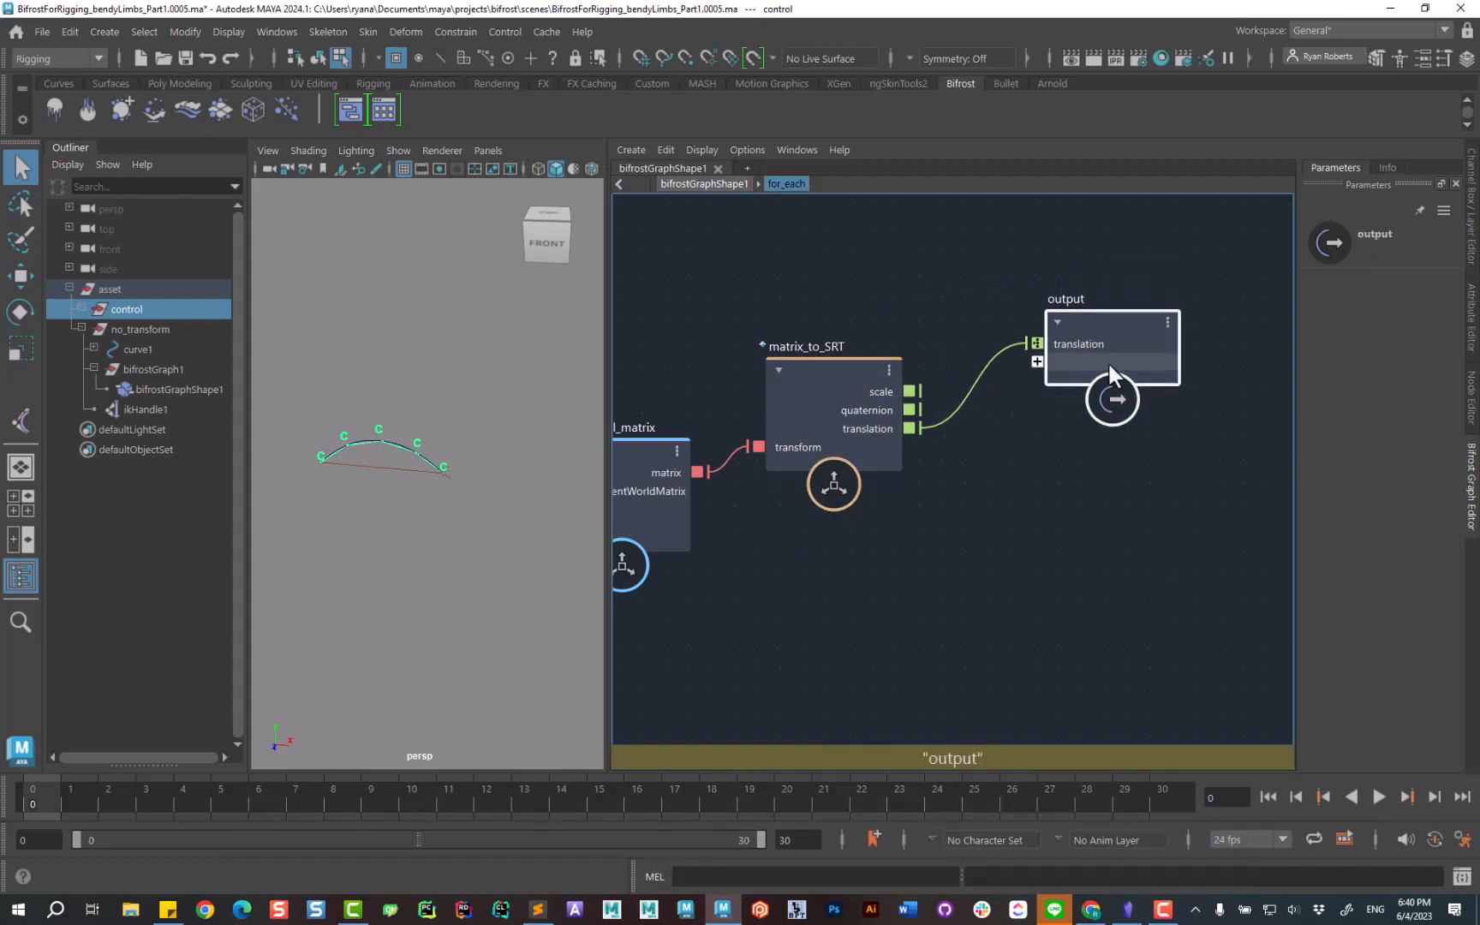
Rename the output node's translation port to local_point_position and align the output node with matrix_to_SRT.
right_click(1093, 345)
left_click(1139, 358)
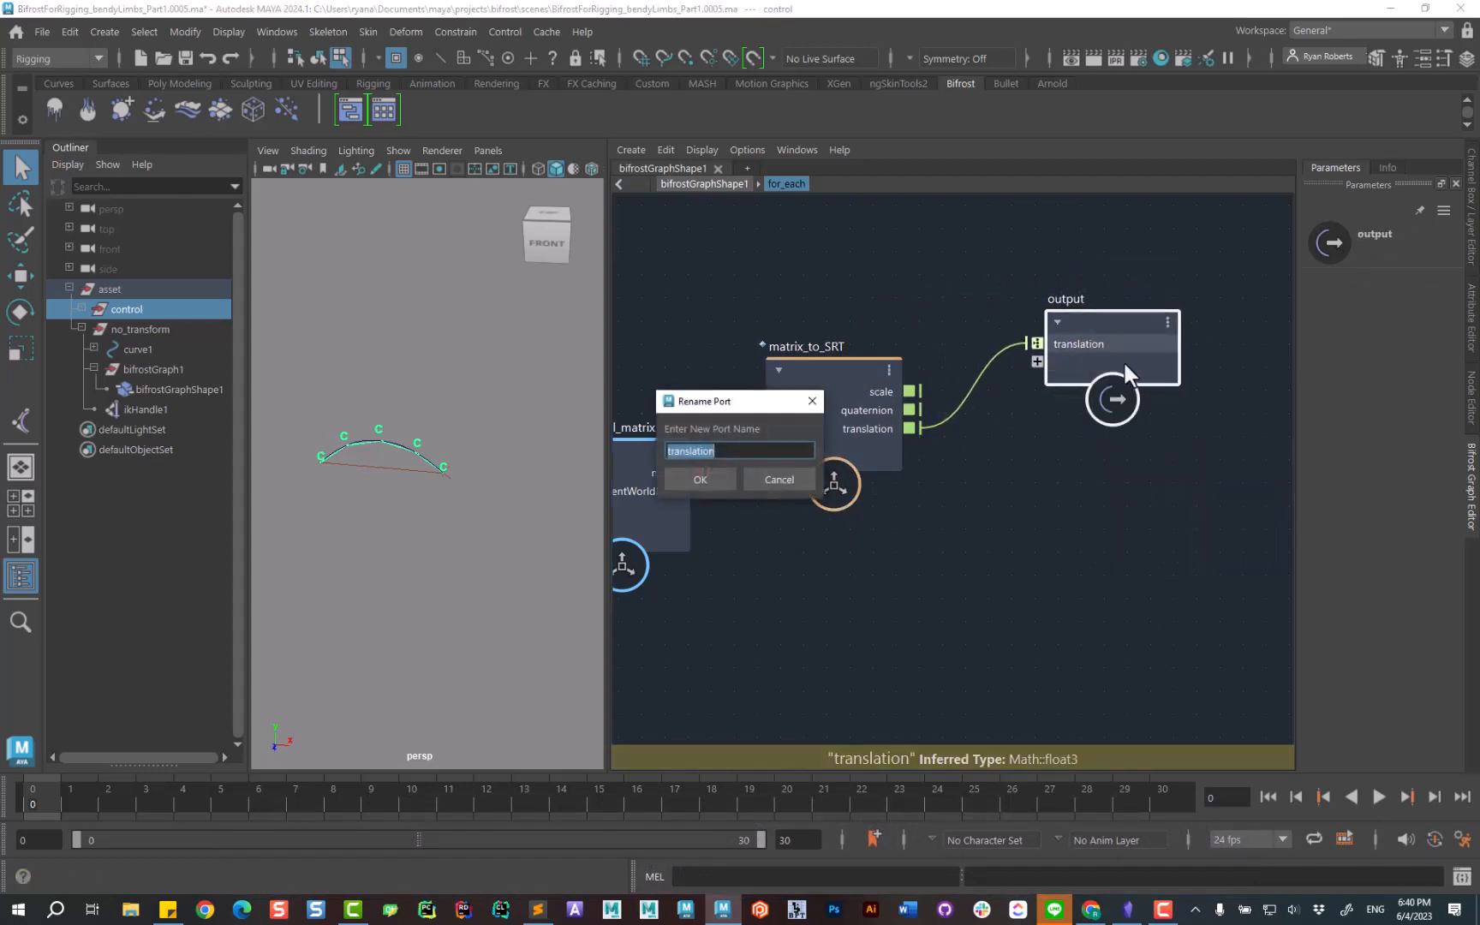
type("local_point_posi")
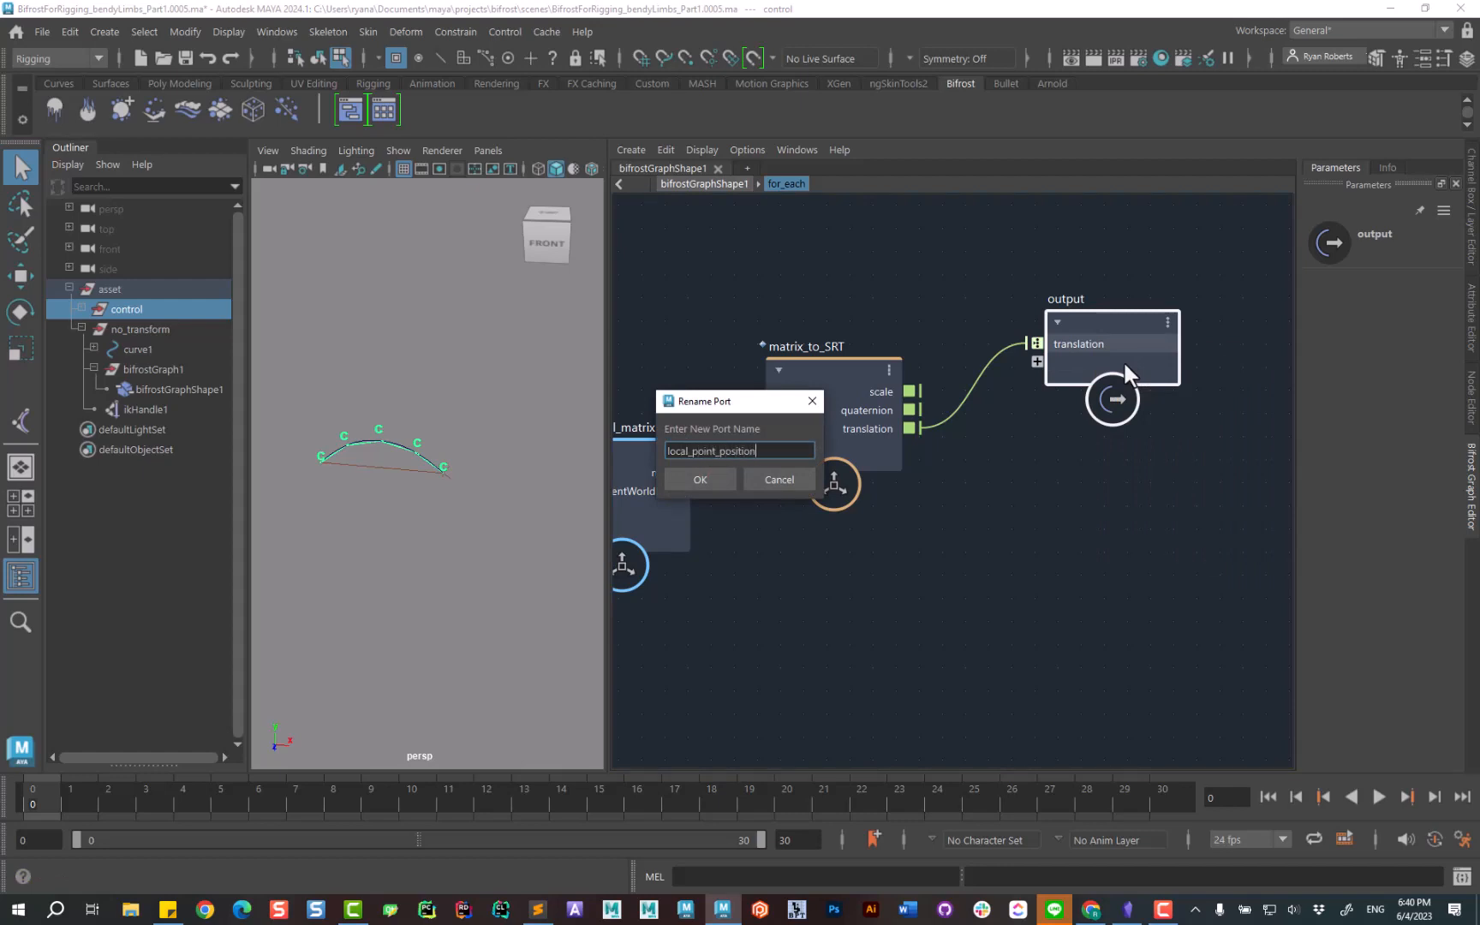
key("Return")
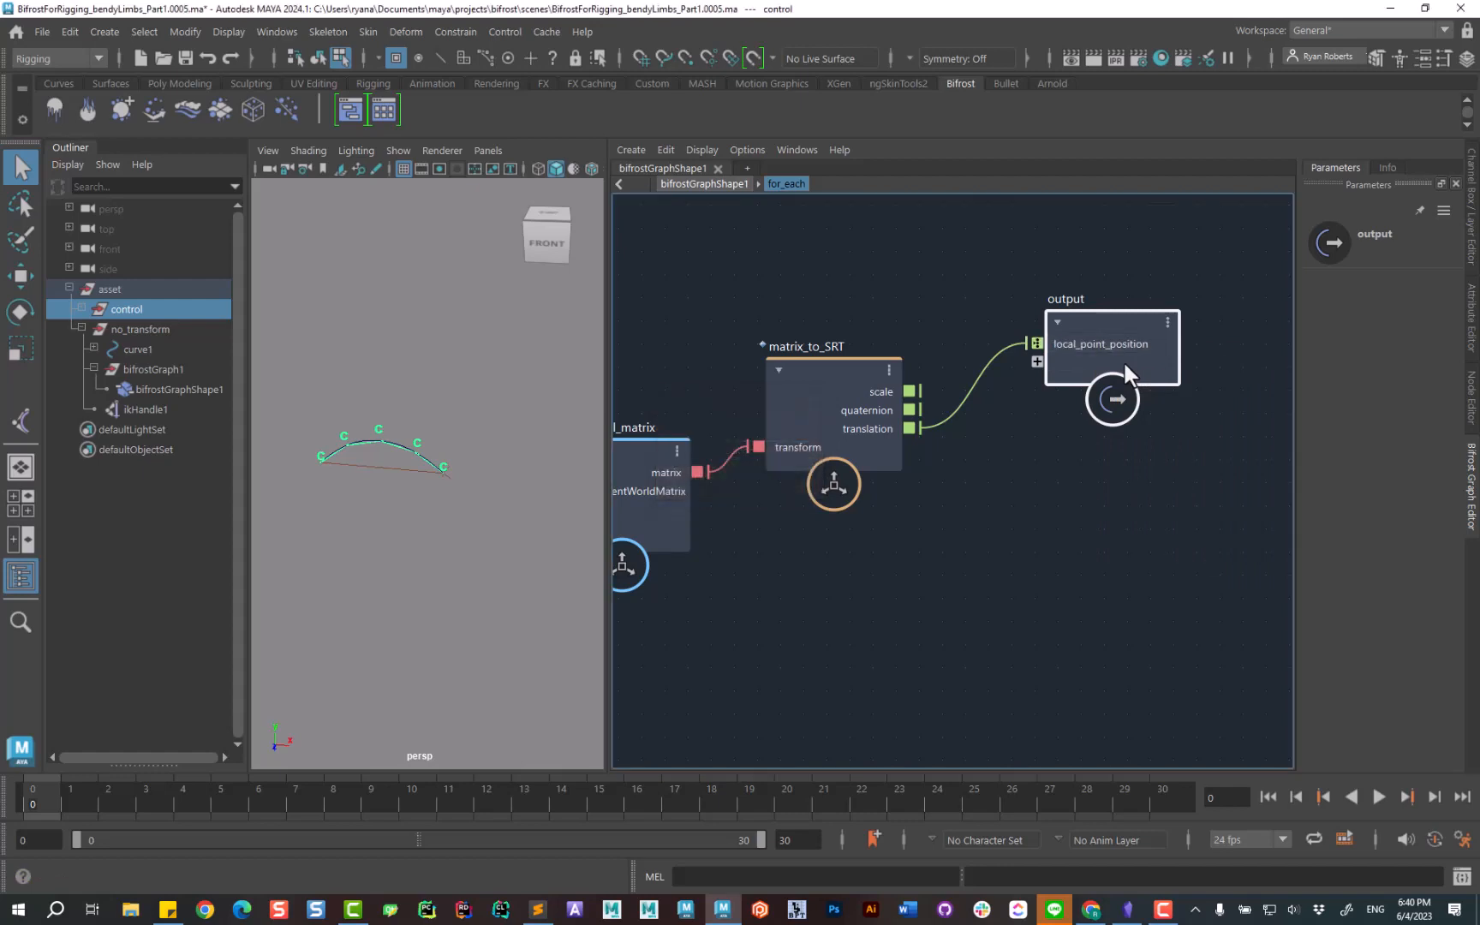
left_click_drag(1103, 320, 1104, 344)
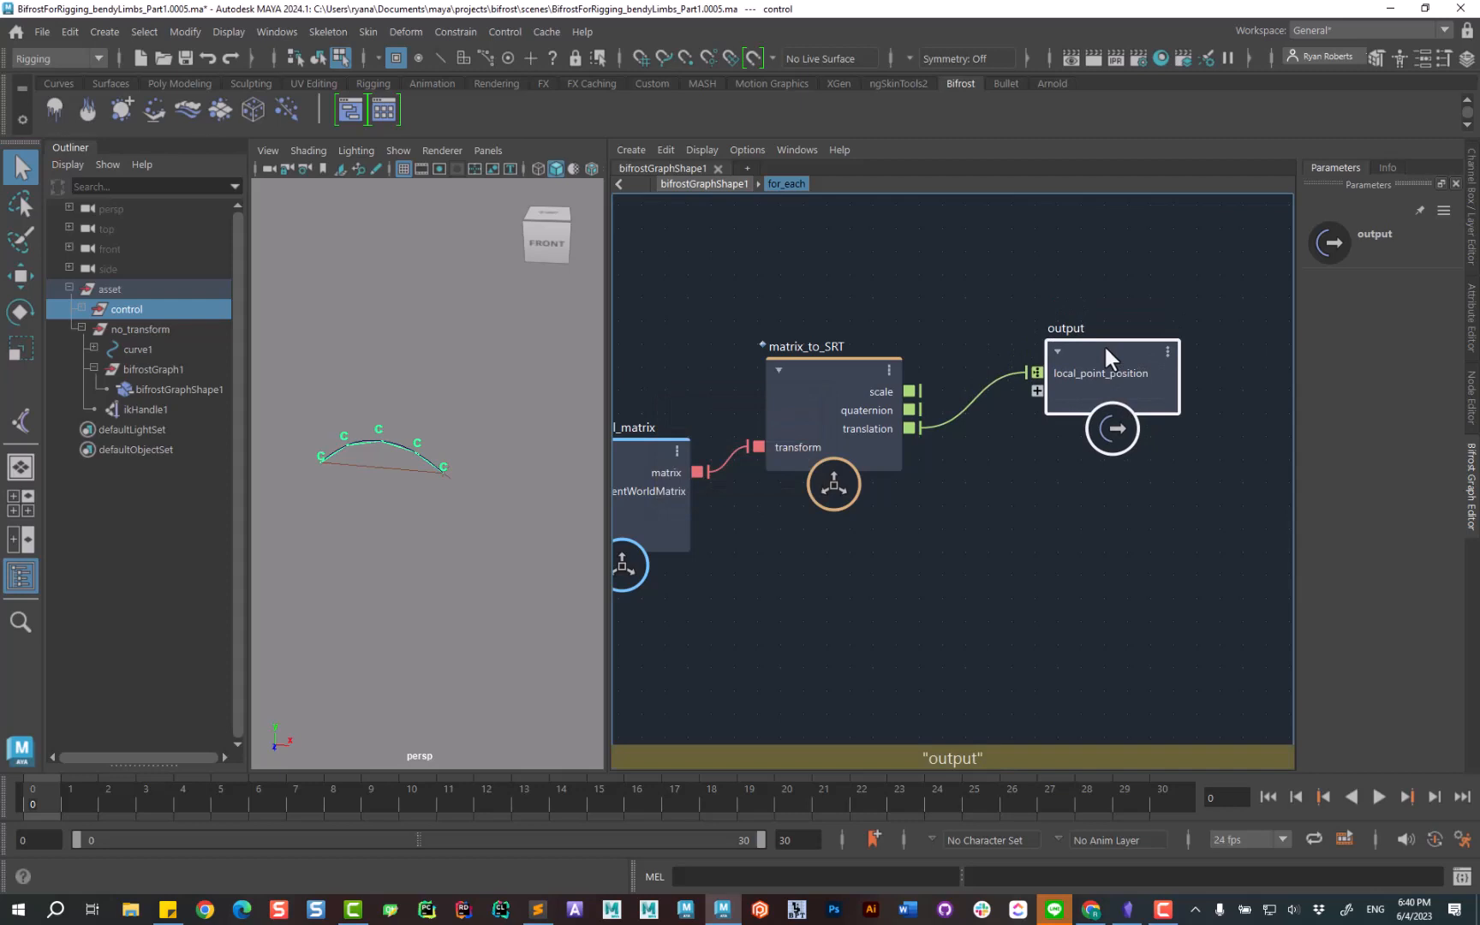
Return to the top-level graph and connect for_each's local_point_position to the point_position input of get_lengths.
left_click(686, 180)
middle_click_drag(1001, 307, 822, 304)
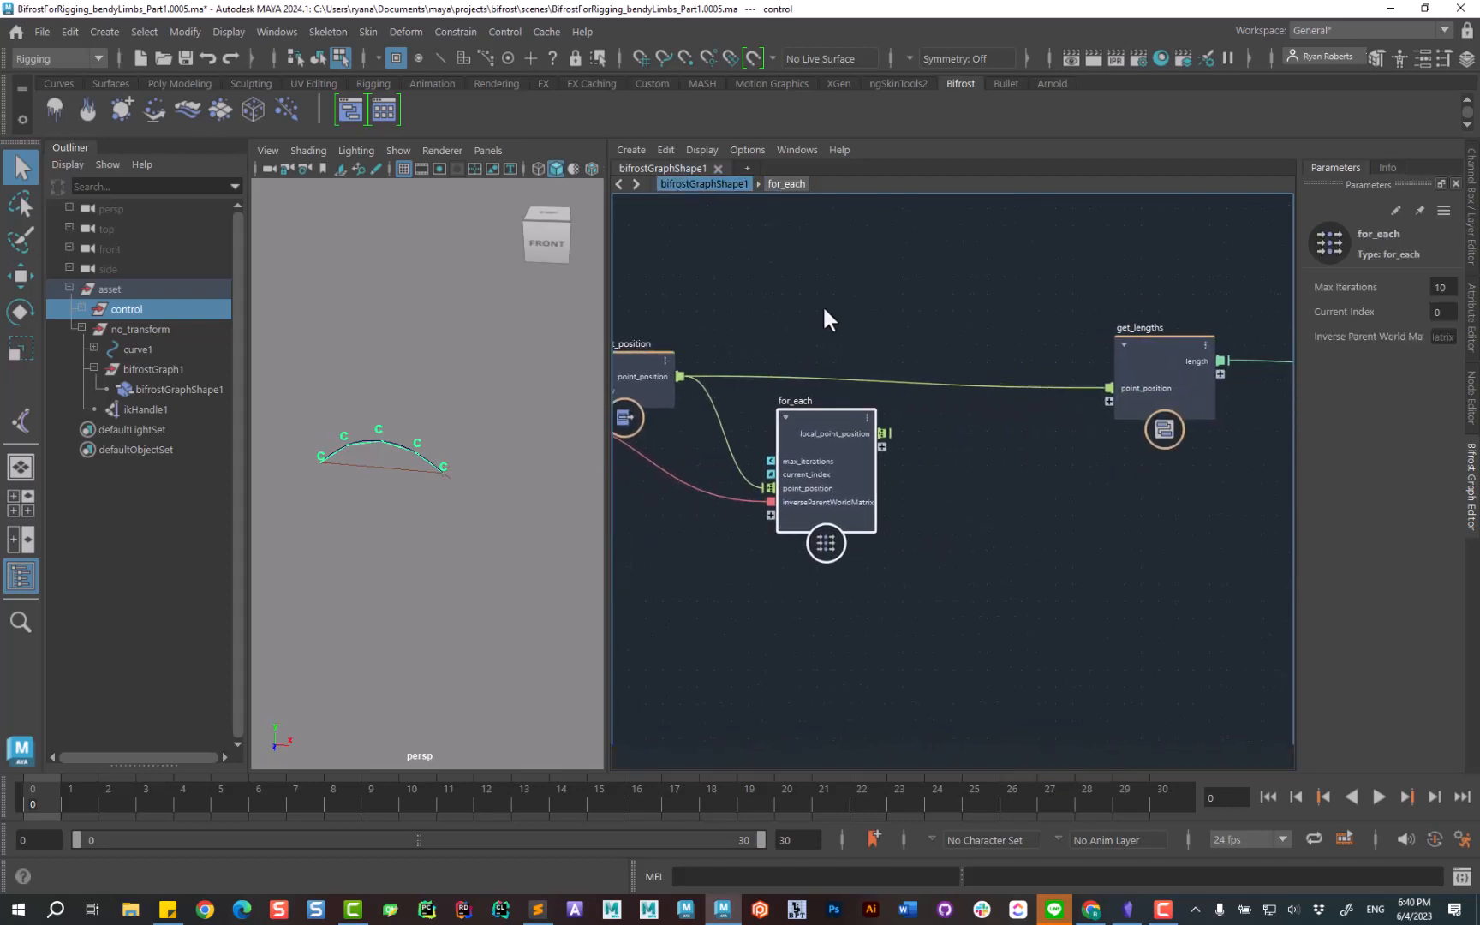
left_click_drag(883, 433, 1109, 387)
middle_click_drag(1008, 475, 1080, 463)
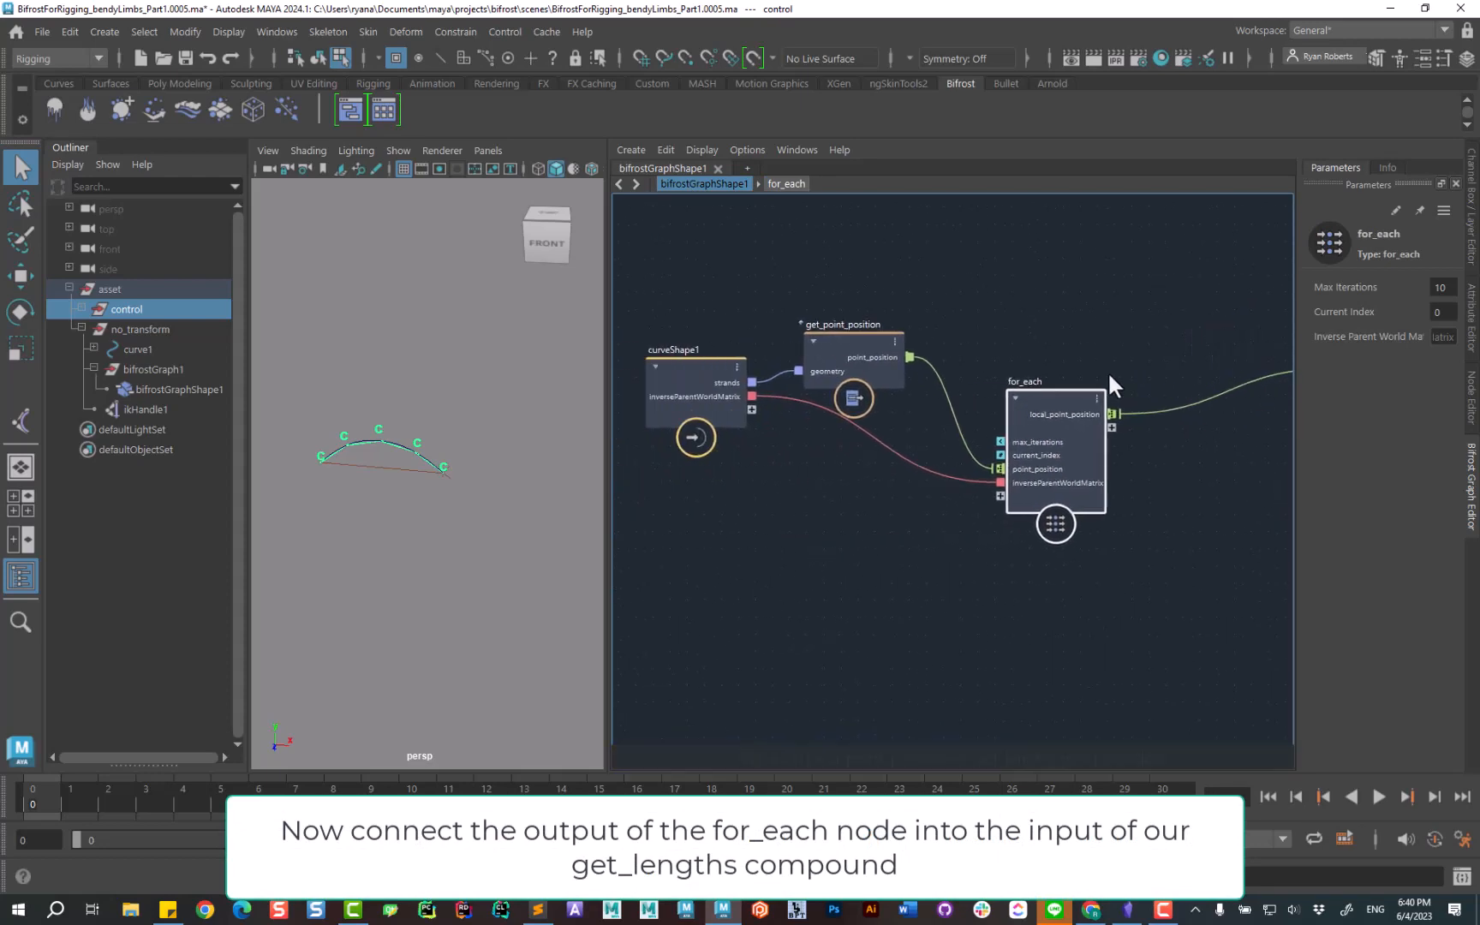
Scale the control group up uniformly to test the limb's joint lengths, and undo the scaling.
left_click_drag(606, 349, 1015, 373)
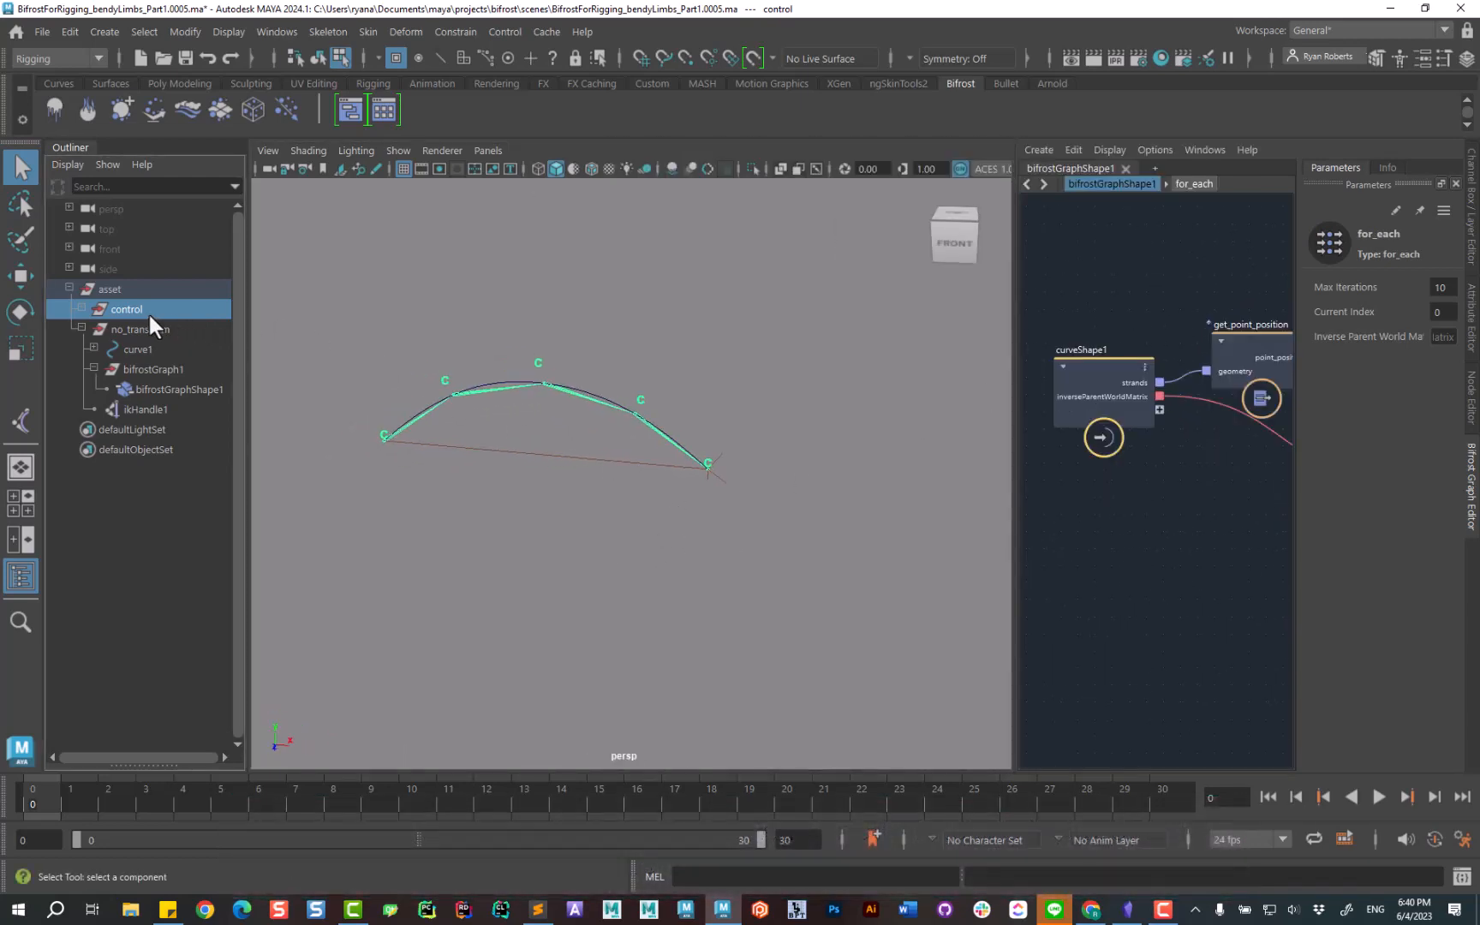
key("r")
left_click_drag(510, 493, 664, 533)
Connect get_point_position's point_position directly to get_lengths and scale the control group uniformly to compare the joint lengths.
left_click_drag(1015, 533, 810, 514)
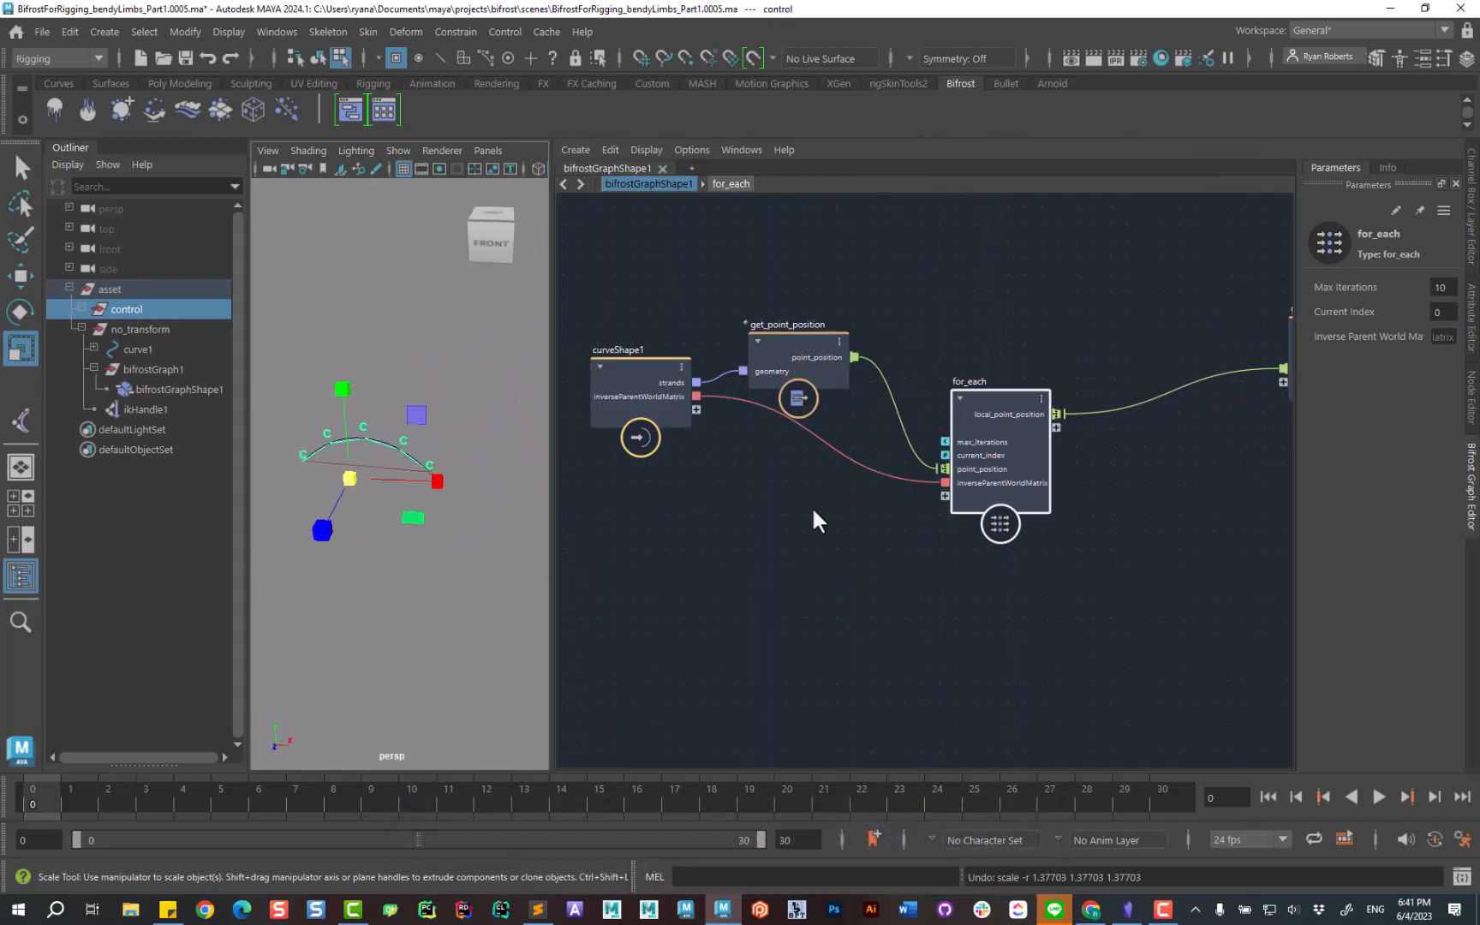
middle_click_drag(1091, 435, 973, 478)
left_click_drag(737, 400, 1170, 410)
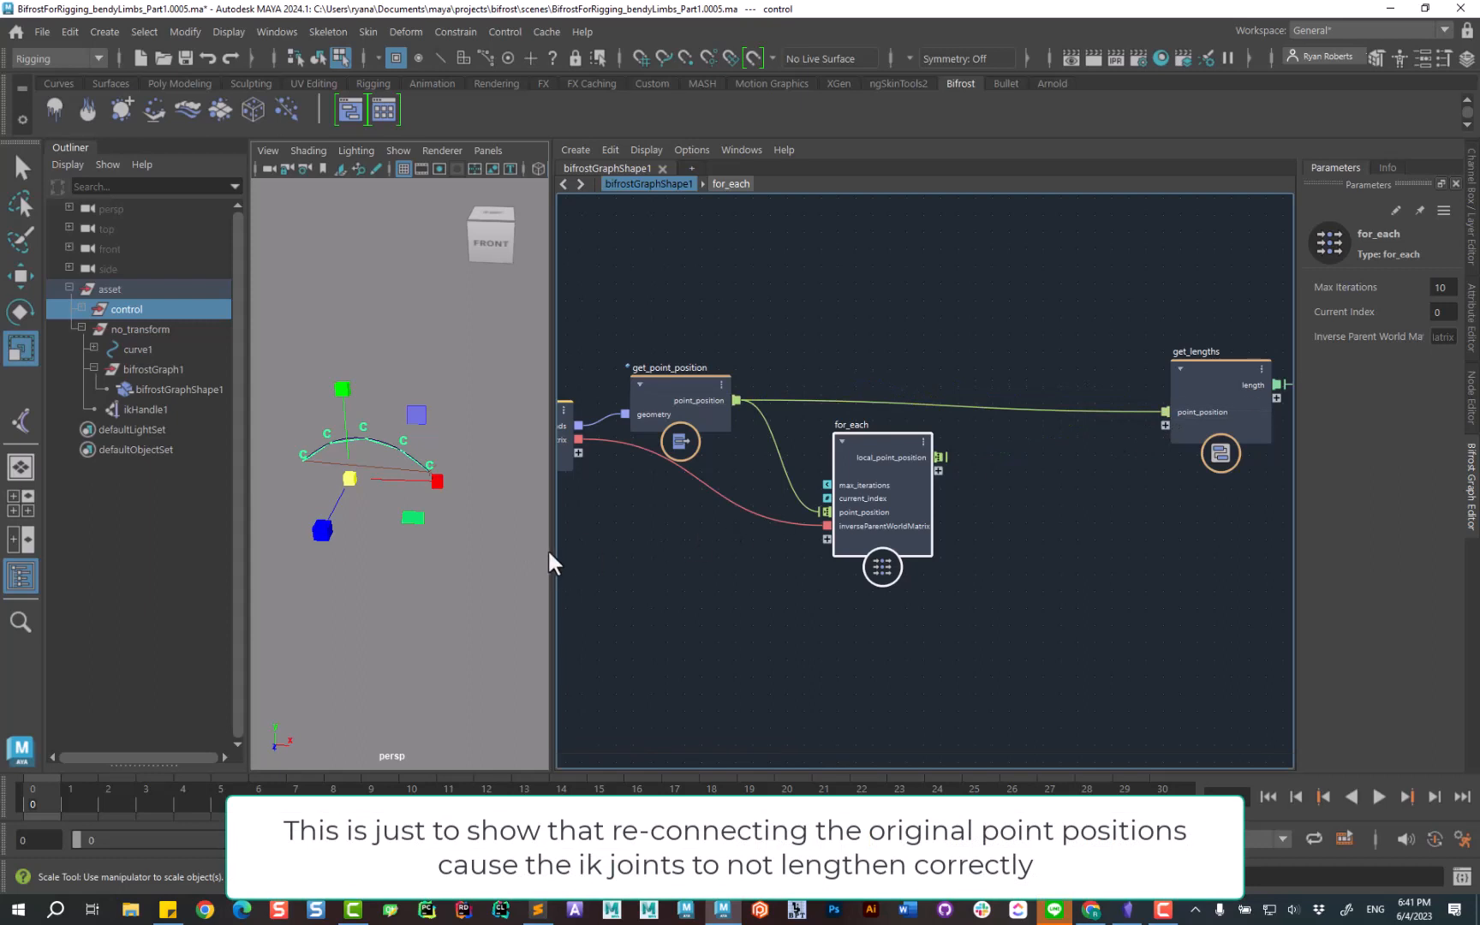
left_click_drag(552, 551, 915, 553)
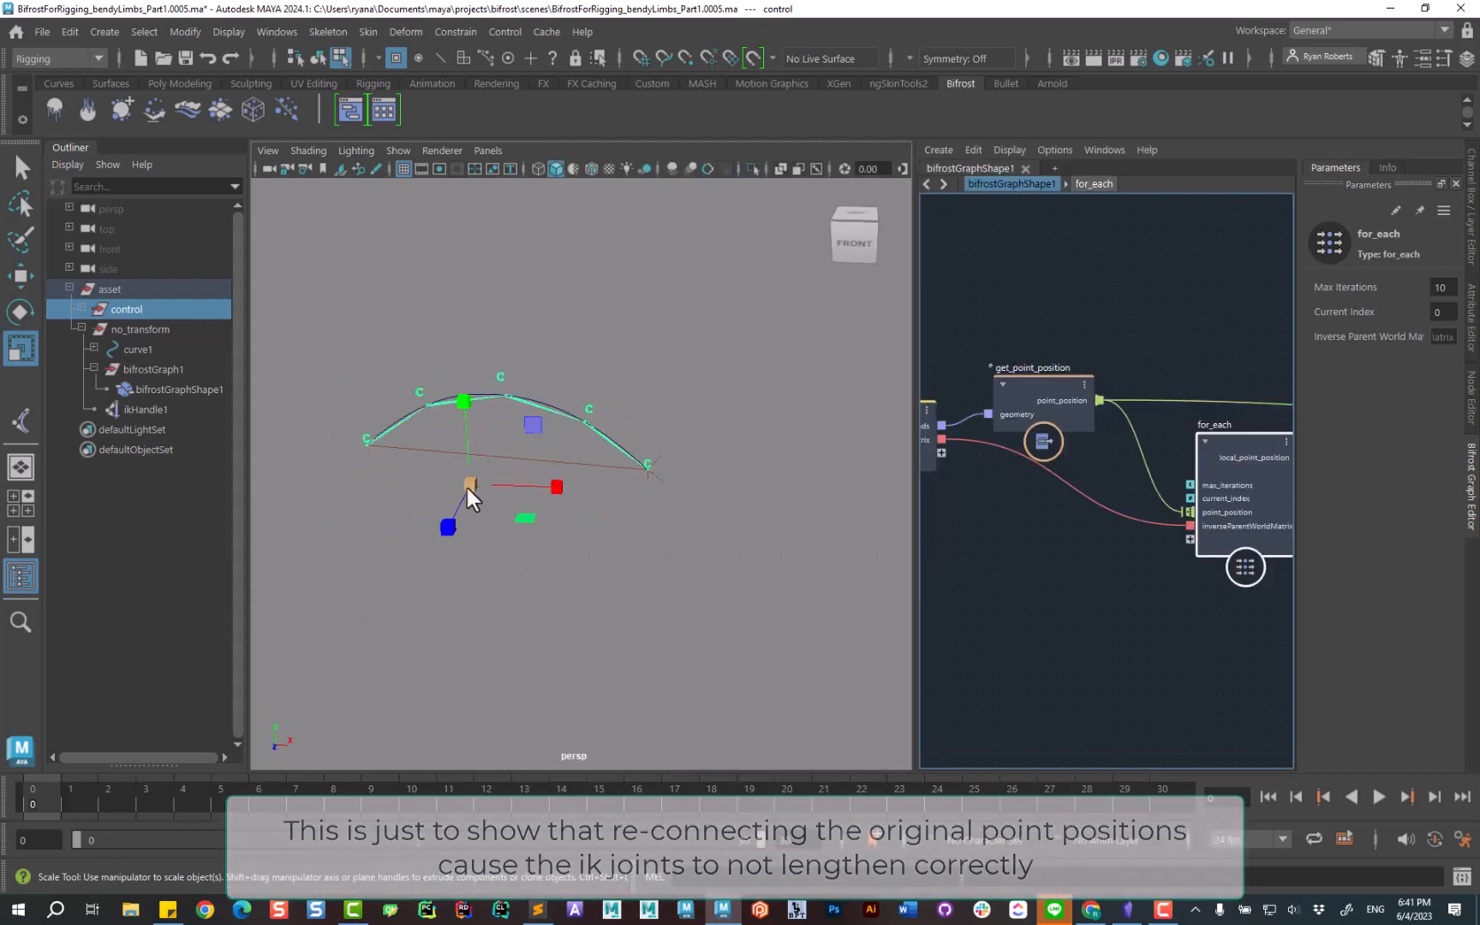
left_click_drag(468, 486, 462, 538)
Reconnect for_each's local_point_position output to the point_position input of get_lengths.
left_click_drag(914, 578, 759, 599)
left_click_drag(986, 475, 1210, 429)
middle_click_drag(1058, 591, 1129, 548)
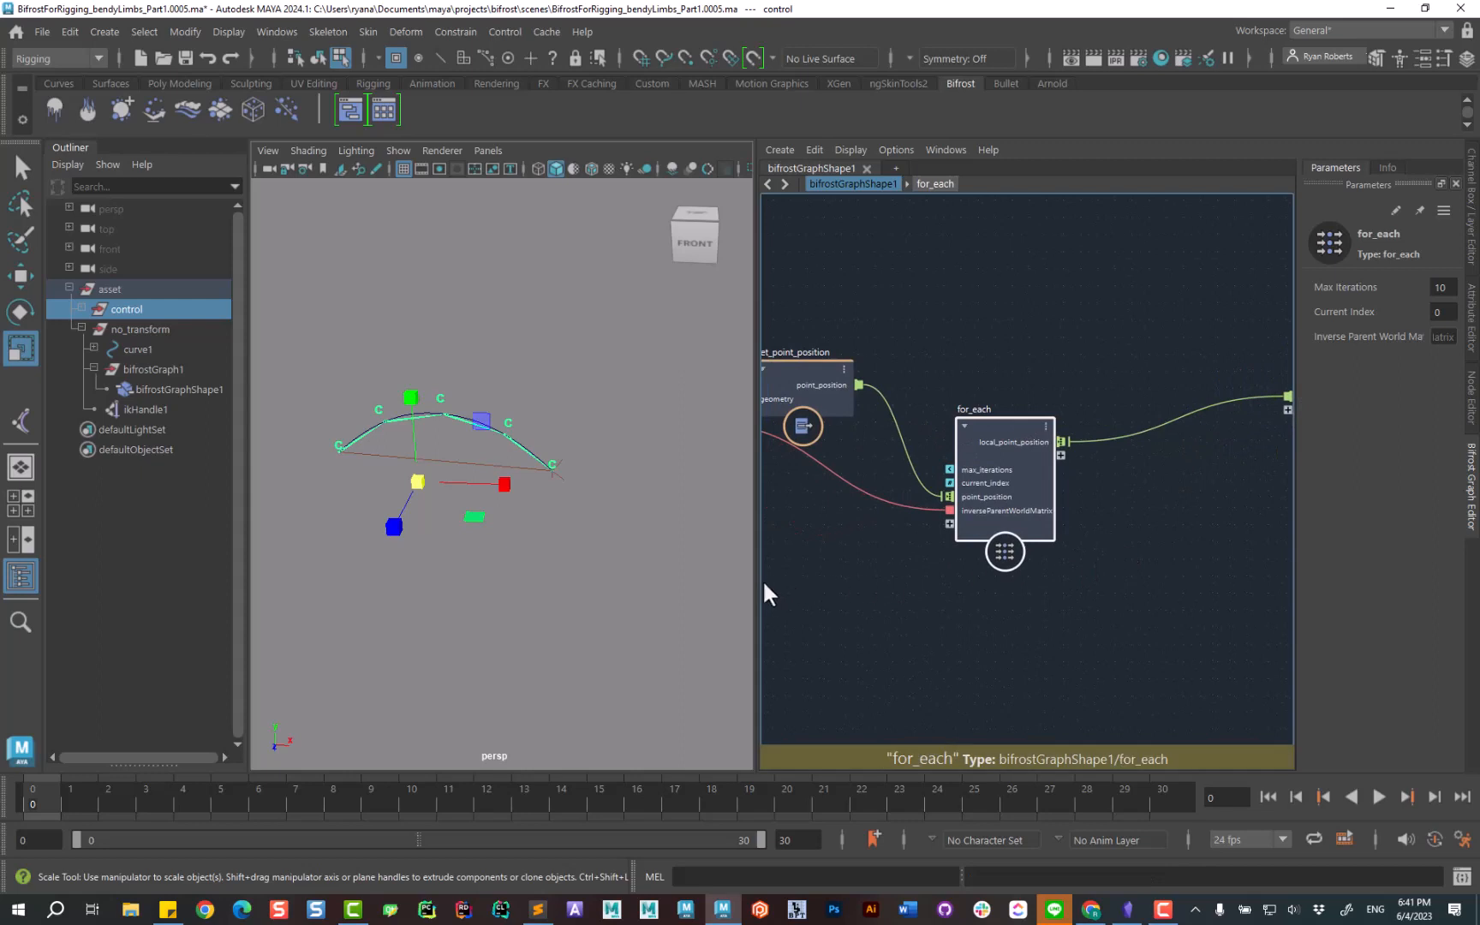
Enlarge the graph editor and rearrange the get_lengths, for_each and get_point_position nodes into a compact row between curveShape1 and output.
left_click_drag(761, 583, 842, 583)
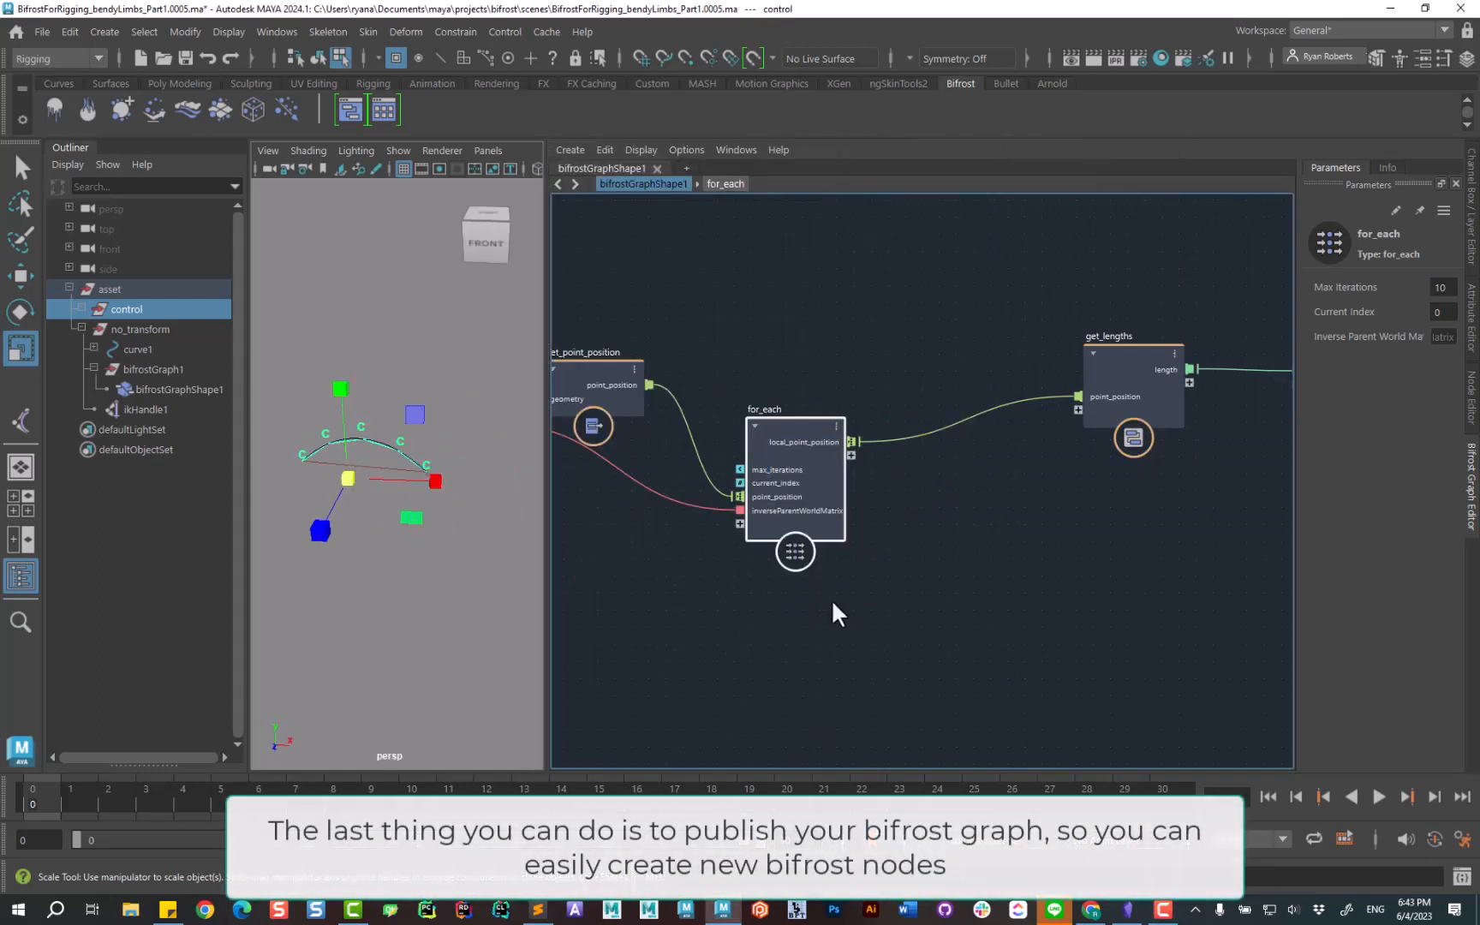
scroll(968, 573, "down", 2)
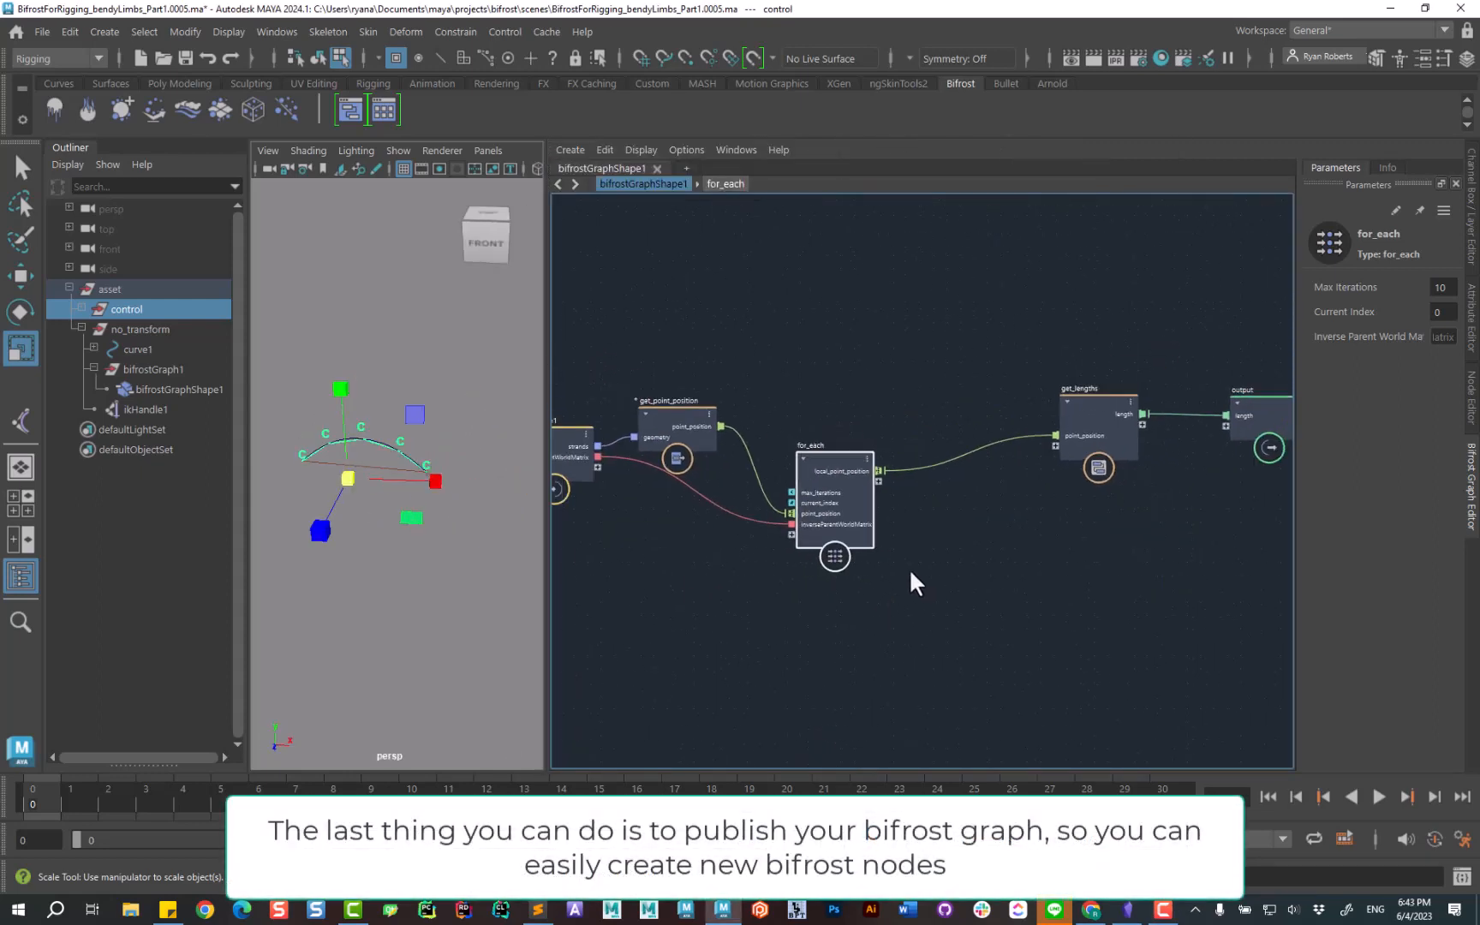
middle_click_drag(928, 568, 852, 561)
left_click_drag(1022, 325, 1068, 417)
middle_click_drag(983, 542, 1151, 526)
left_click_drag(930, 430, 892, 371)
left_click(768, 381)
left_click_drag(767, 375, 772, 350)
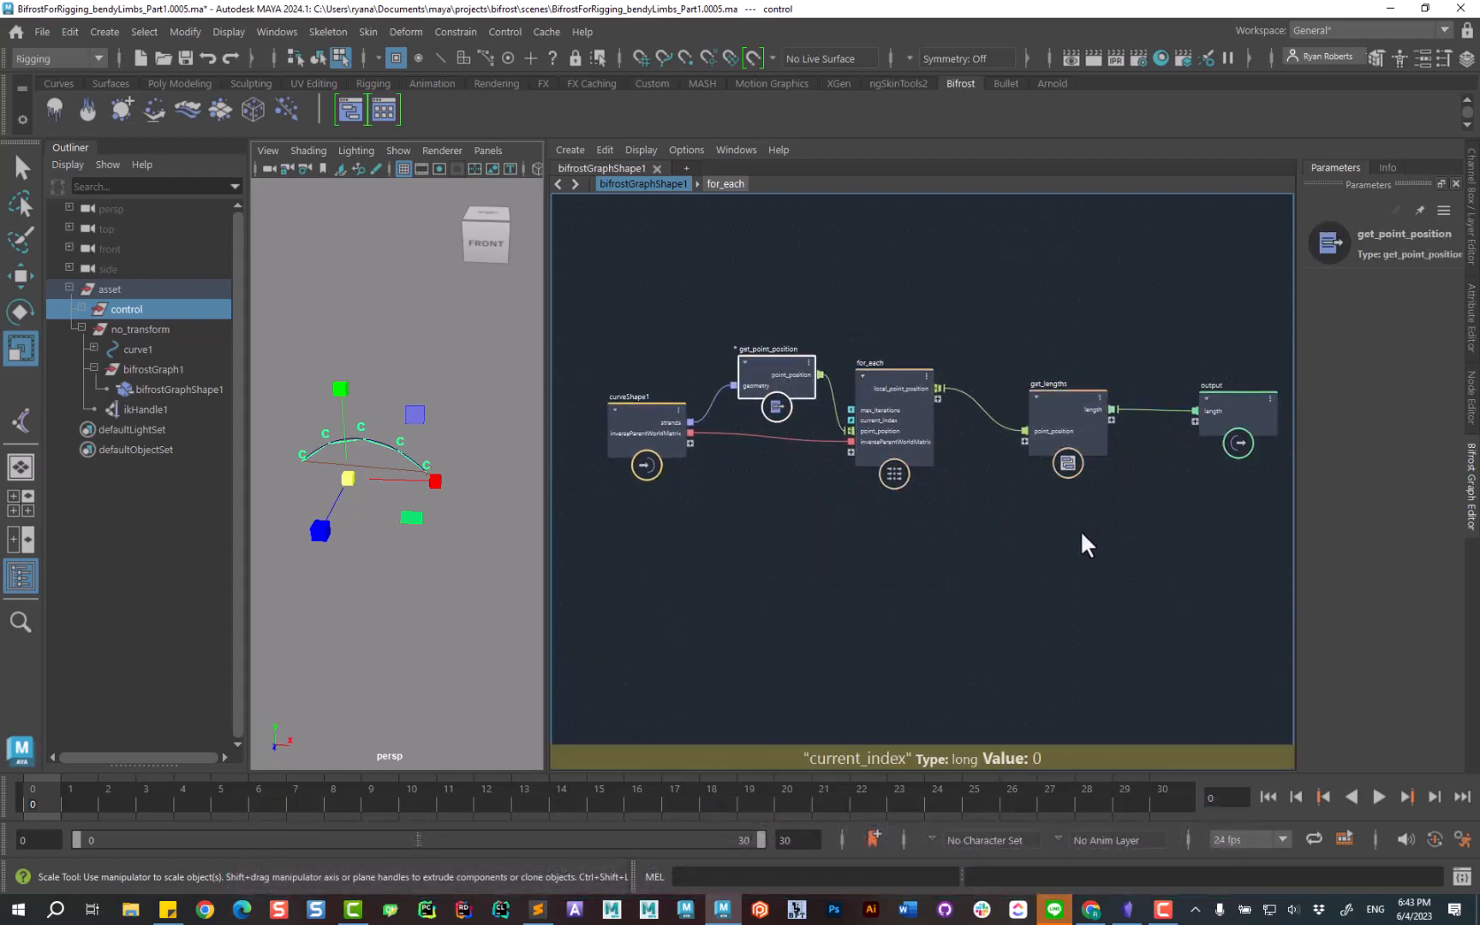
middle_click_drag(1080, 531, 1076, 561)
Publish the whole graph as get_lengths_from_curve in the User::Graphs namespace under the browser category Users/myCompunds.
left_click(903, 292)
left_click(579, 150)
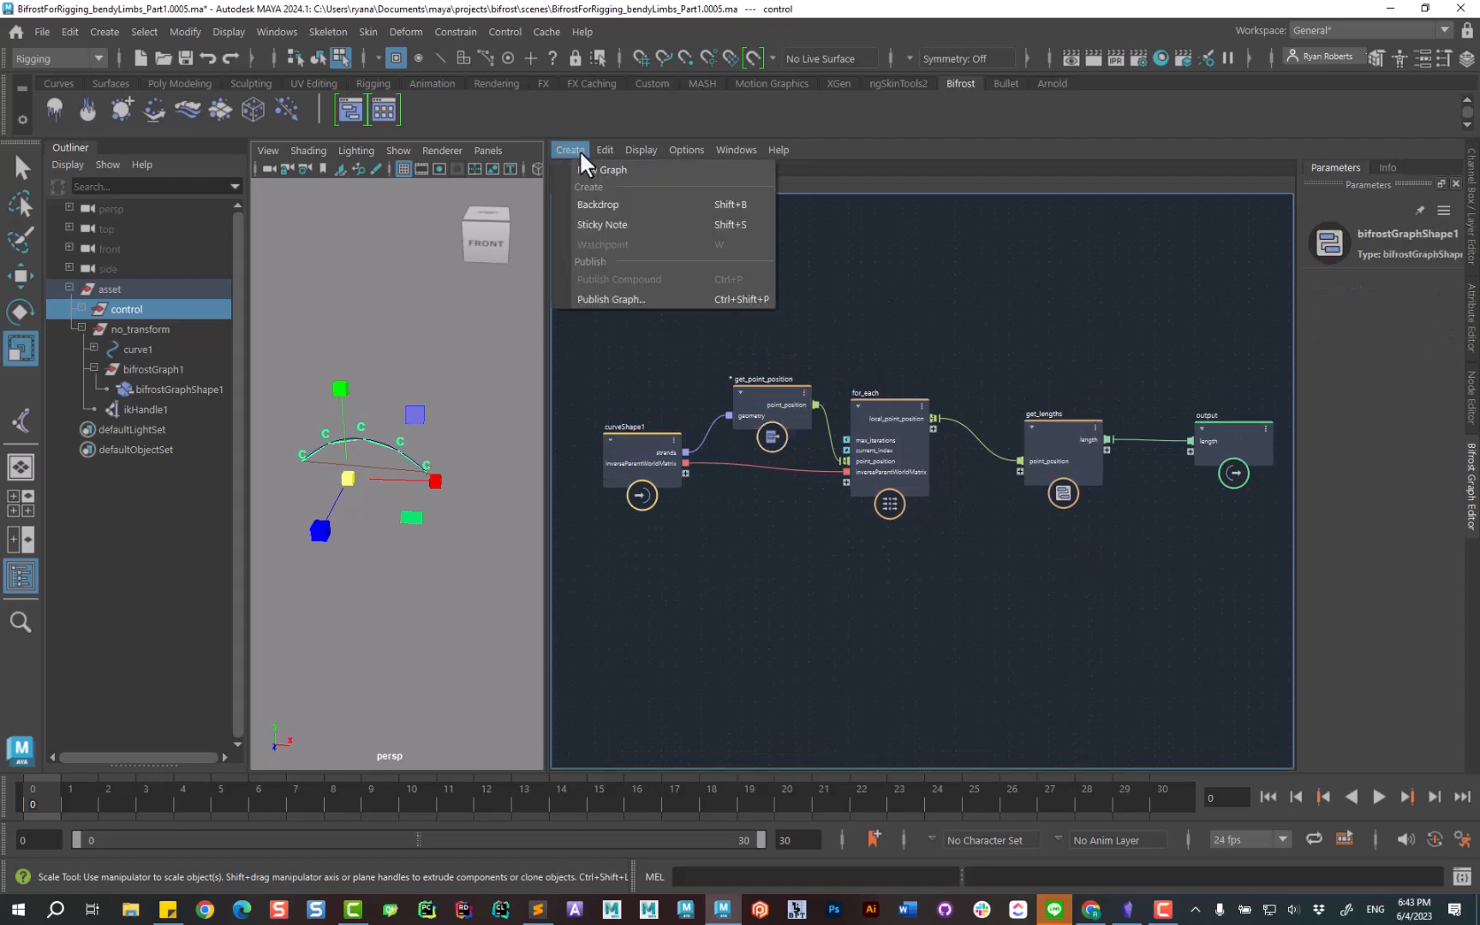
key("Escape")
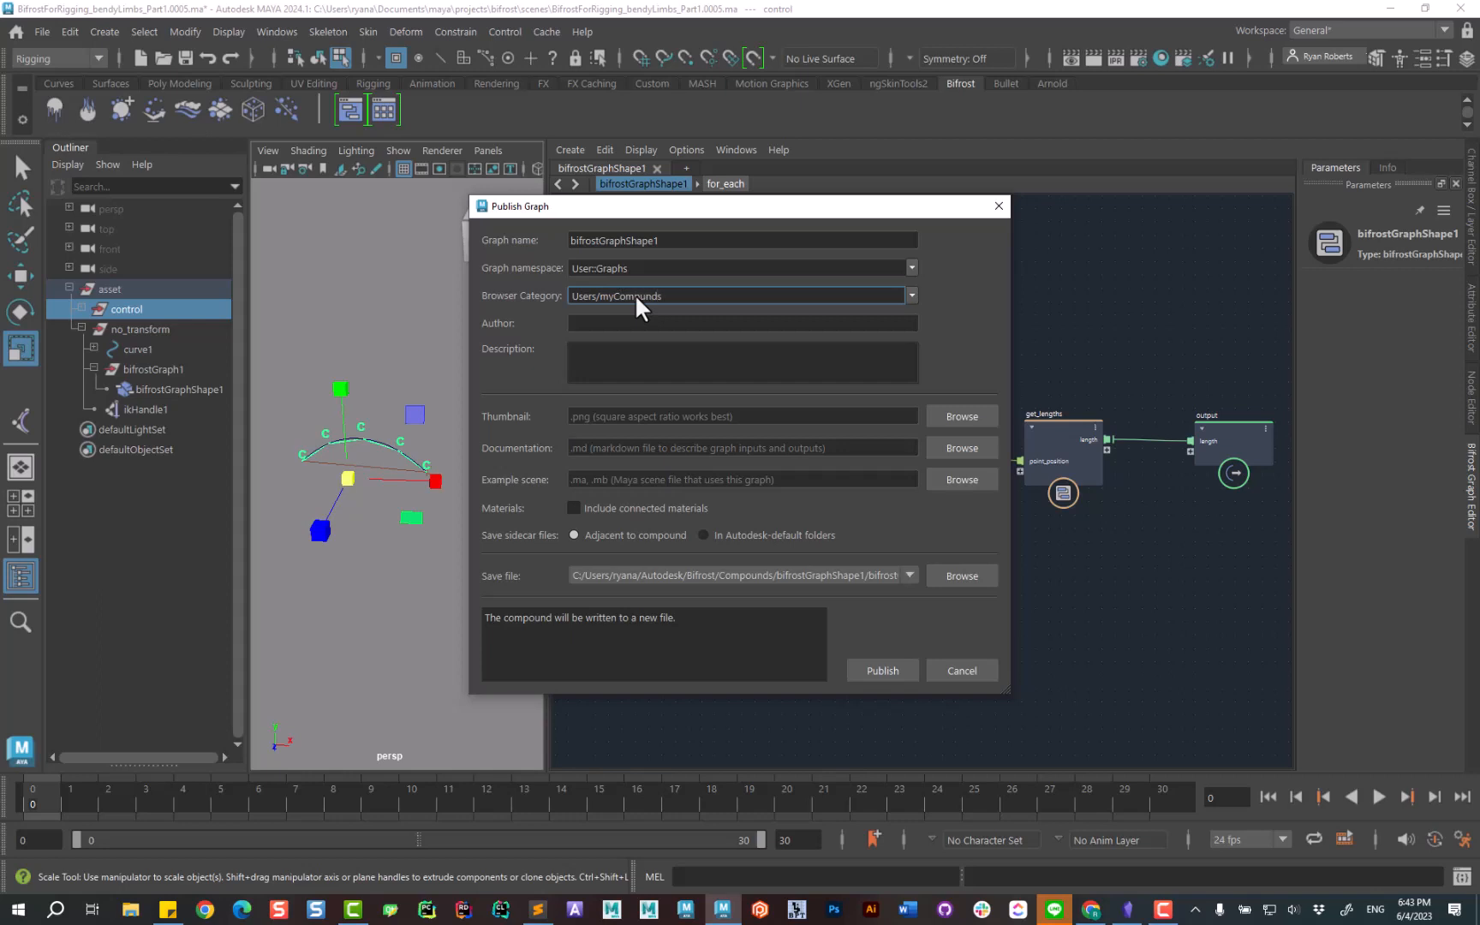
left_click_drag(681, 246, 563, 233)
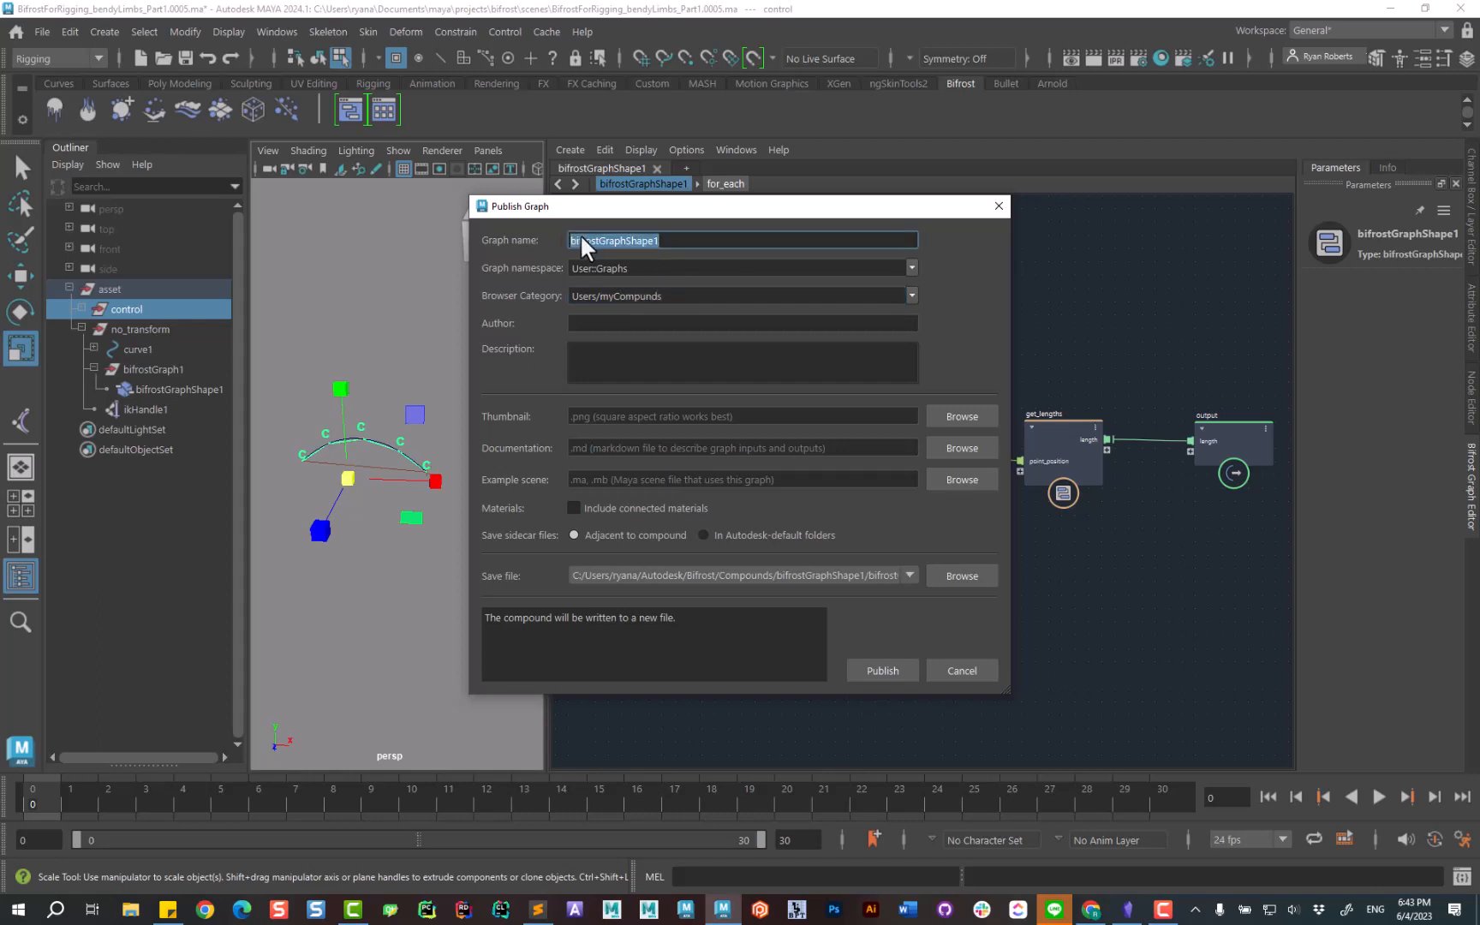
type("g")
type("et_lengths")
type("_from_poin")
key("BackSpace")
key("BackSpace")
key("BackSpace")
key("BackSpace")
type("curve")
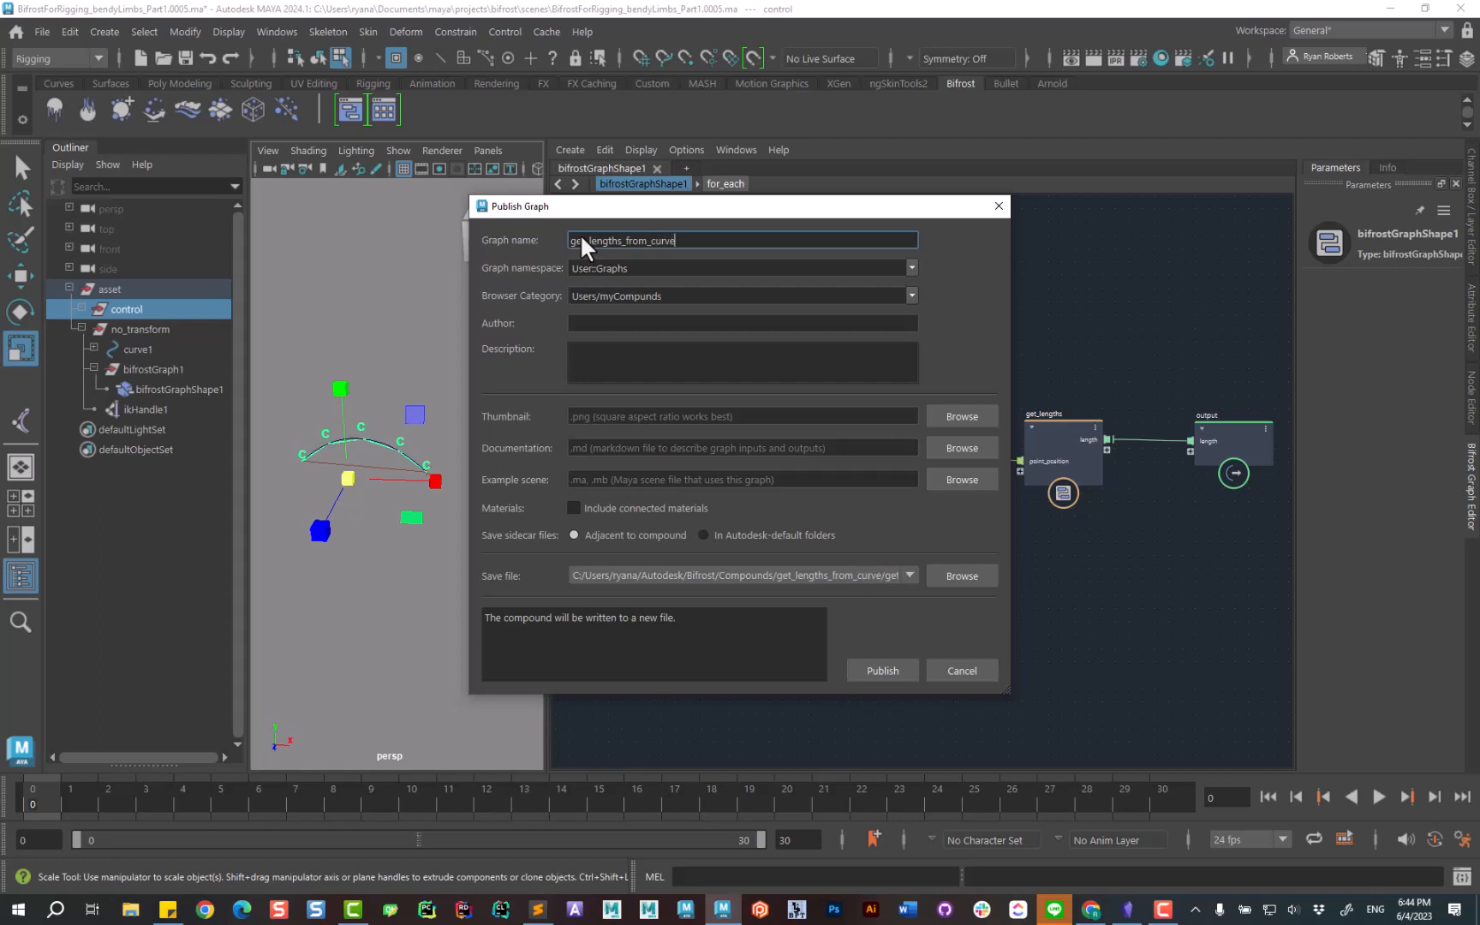
left_click(883, 671)
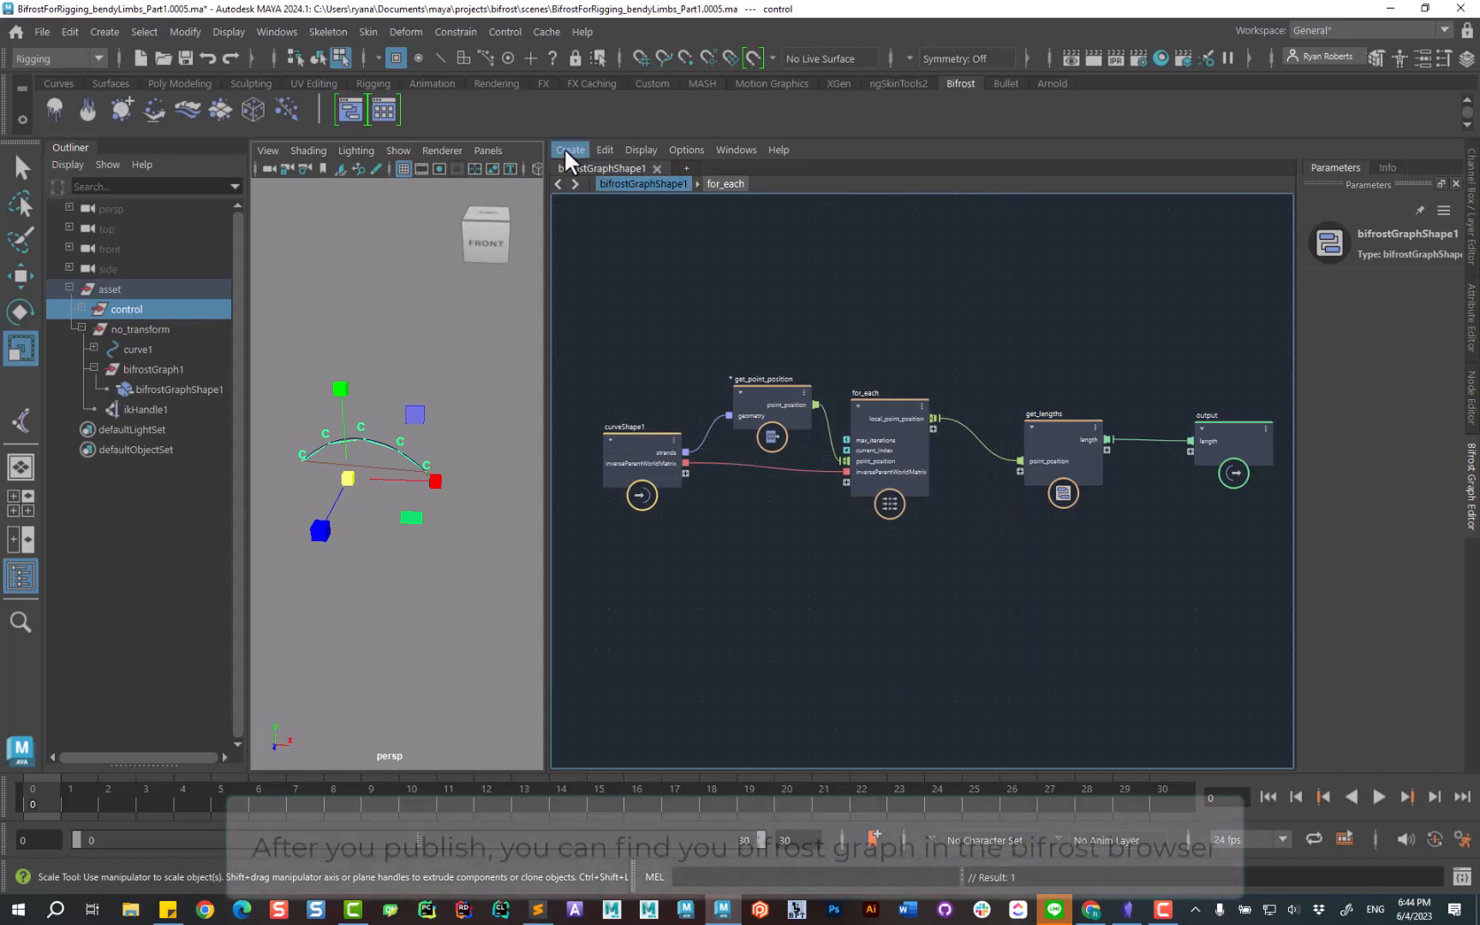
Import the published get_lengths_from_curve graph from the Users/myCompunds category of the Bifrost Browser and select the imported object.
left_click(386, 110)
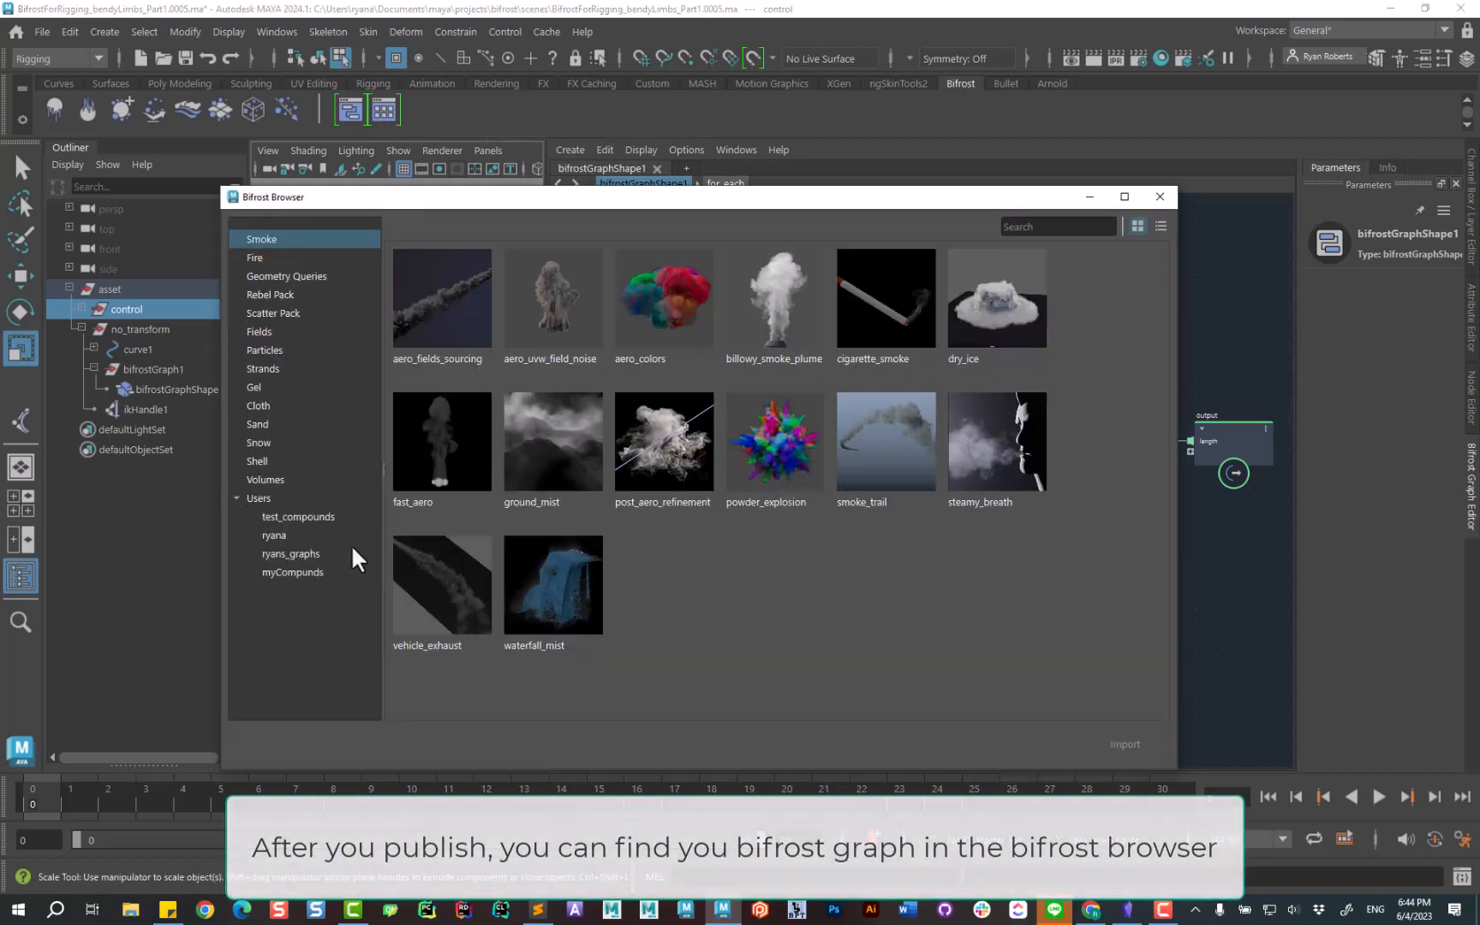
left_click(295, 572)
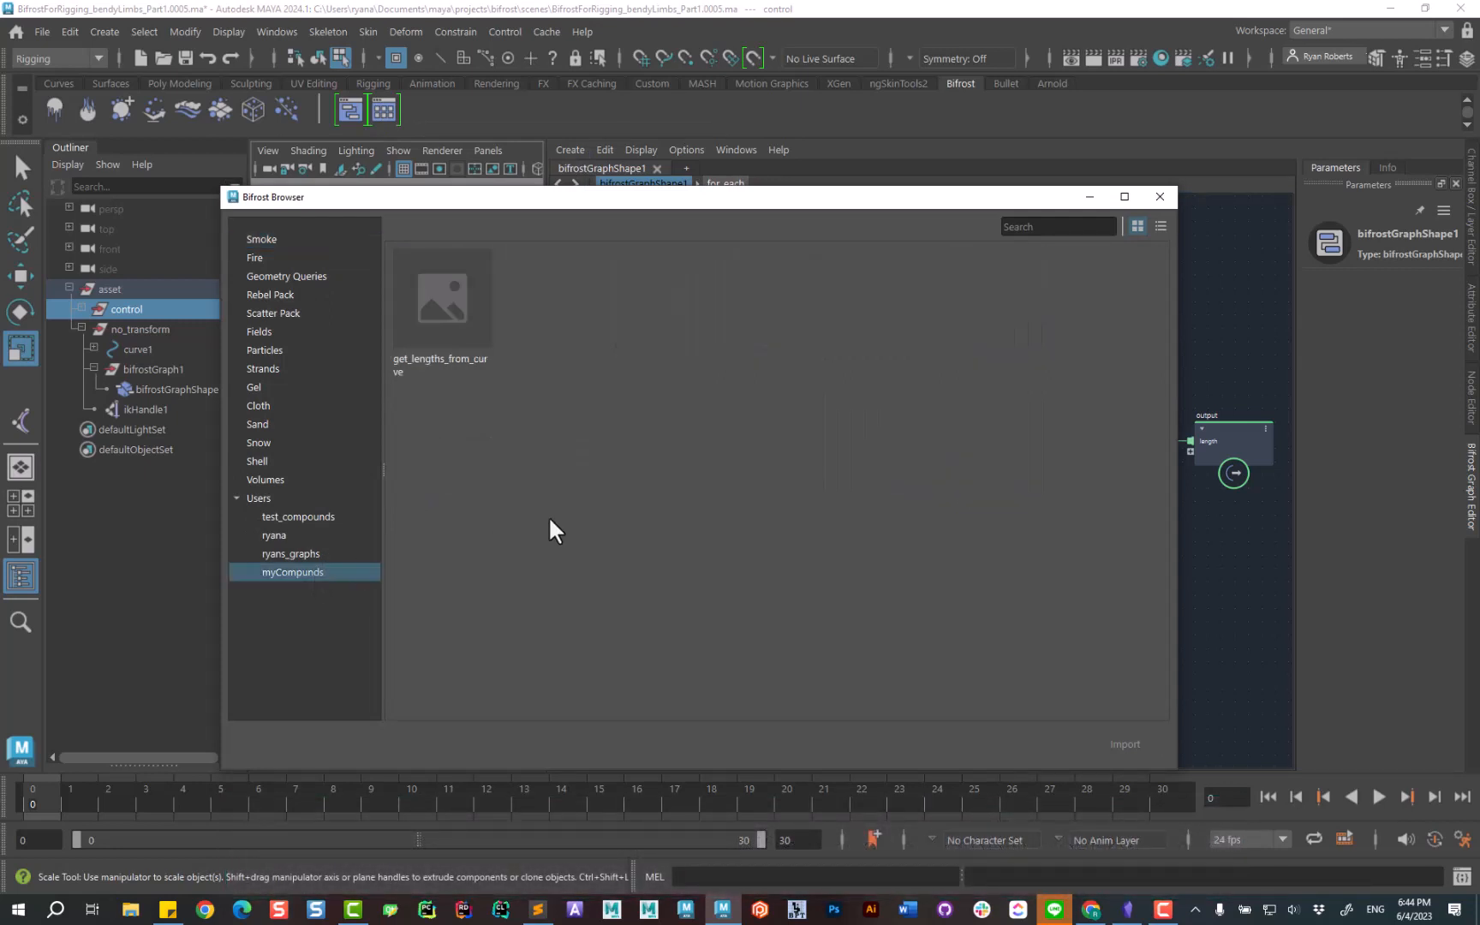
left_click(470, 331)
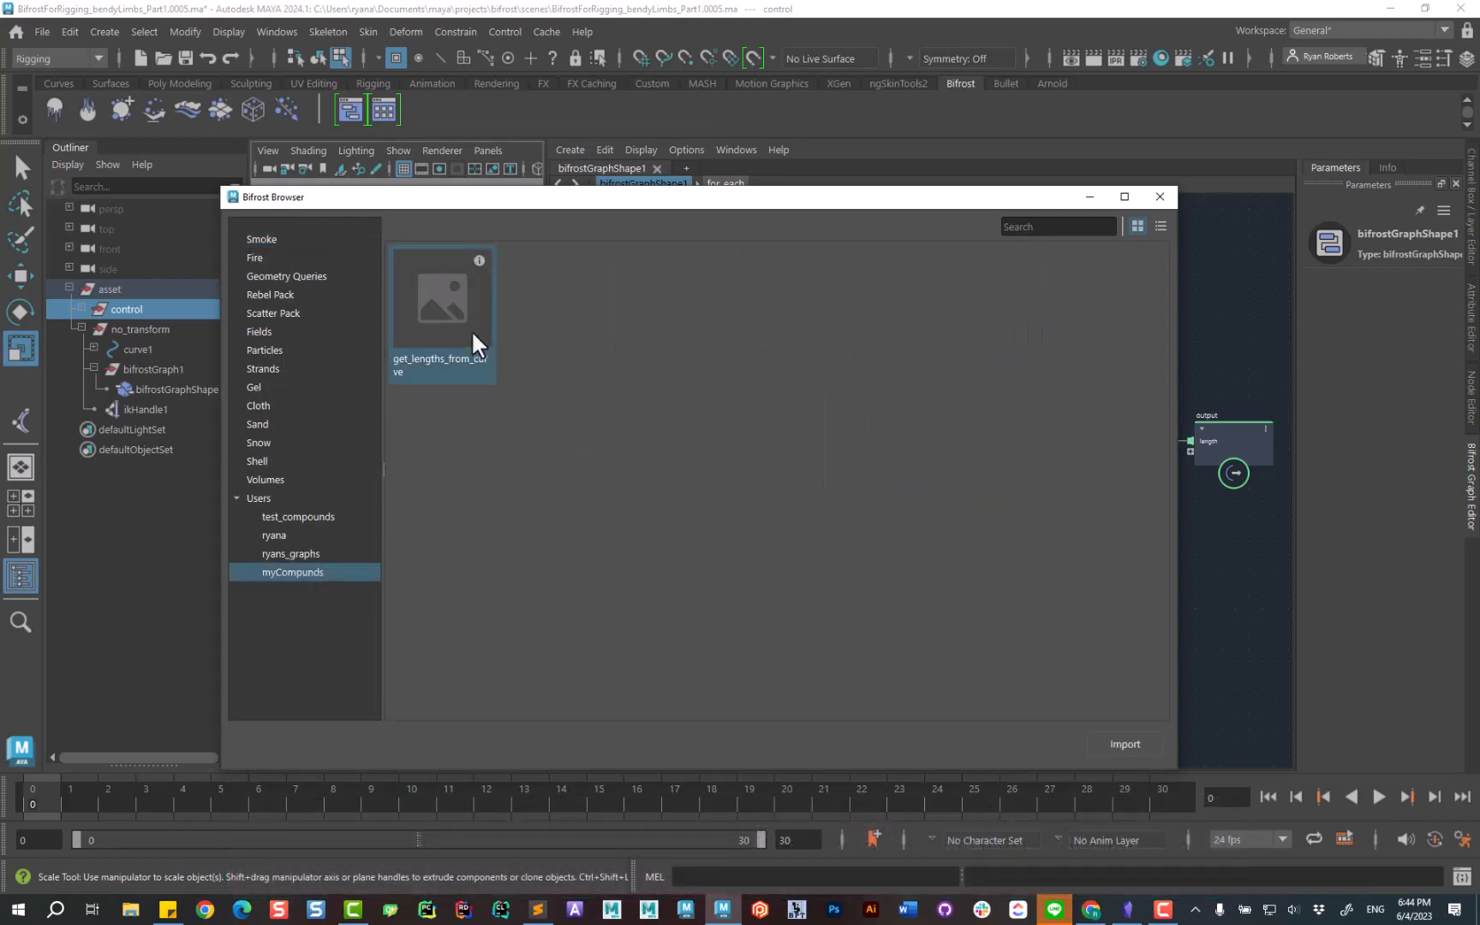
left_click(1126, 744)
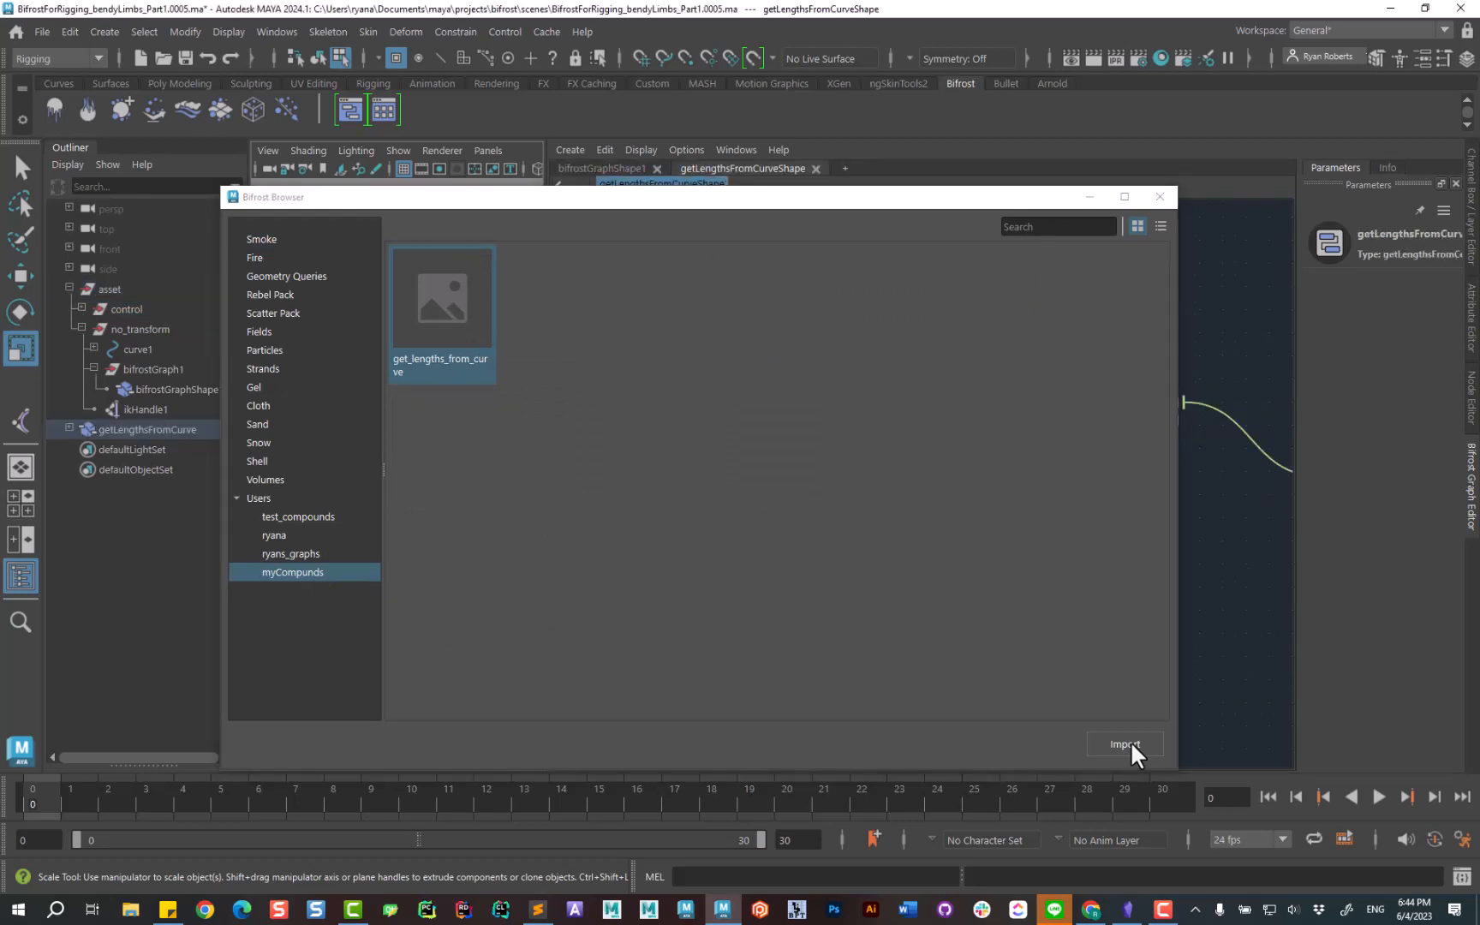
left_click(1157, 194)
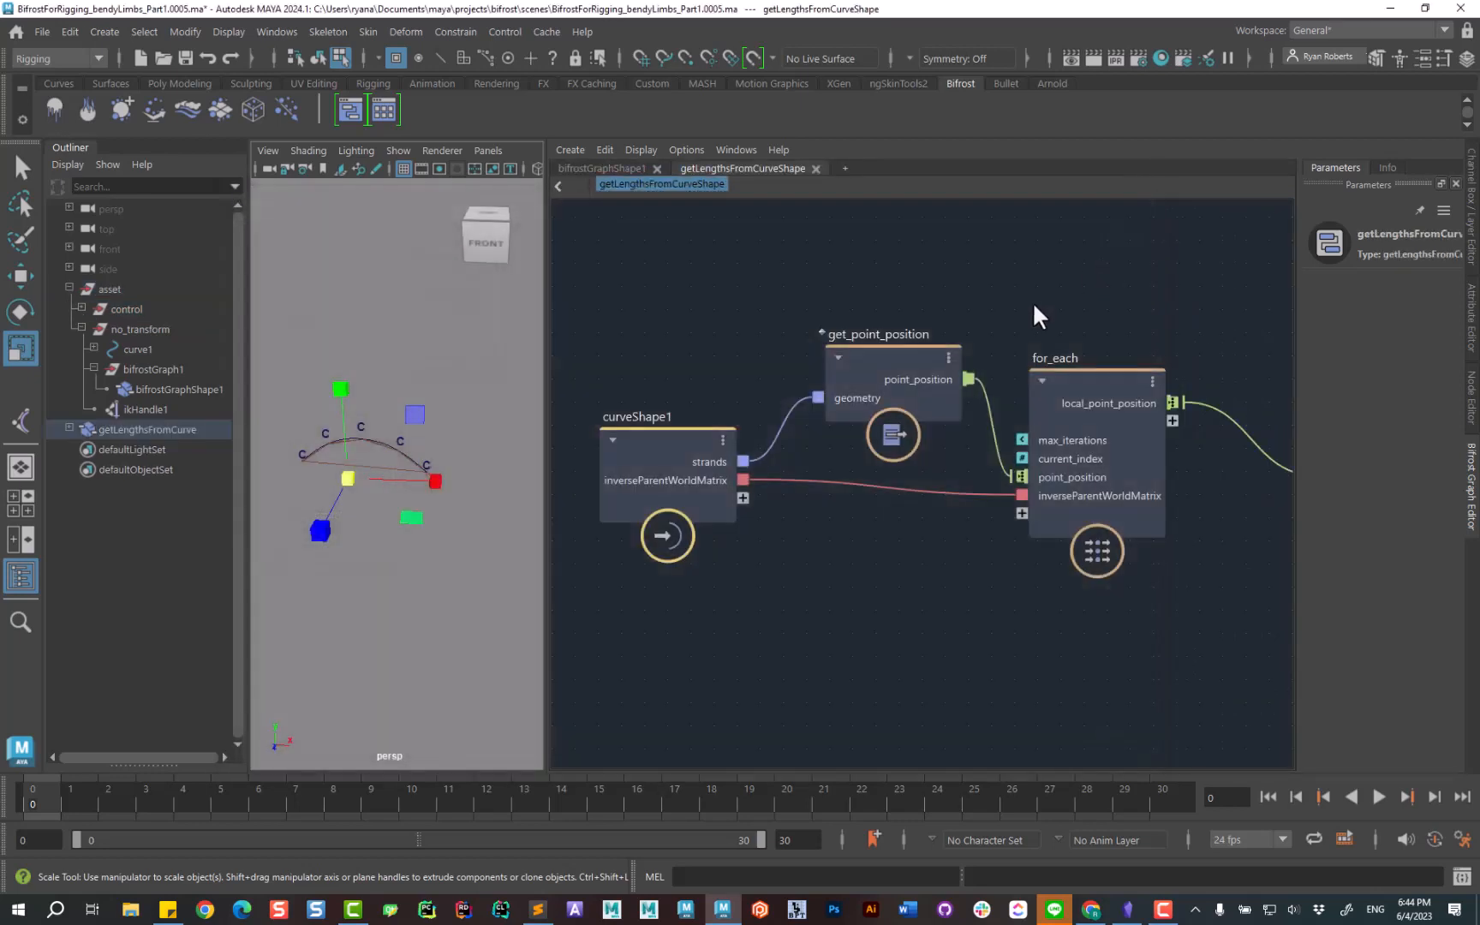
left_click(120, 431)
scroll(932, 609, "down", 5)
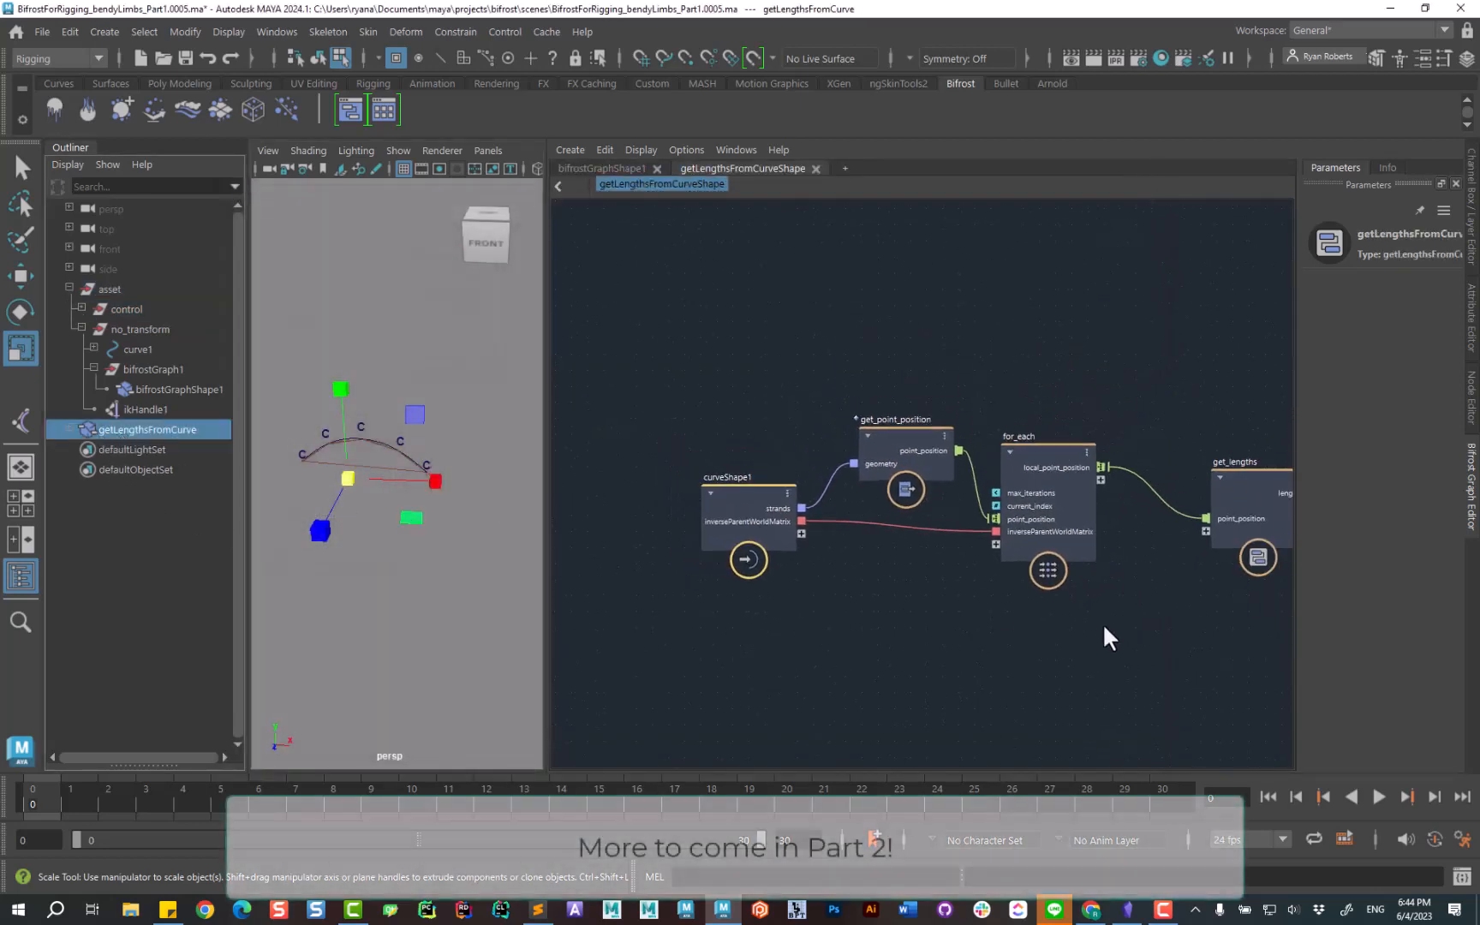
scroll(1030, 578, "down", 2)
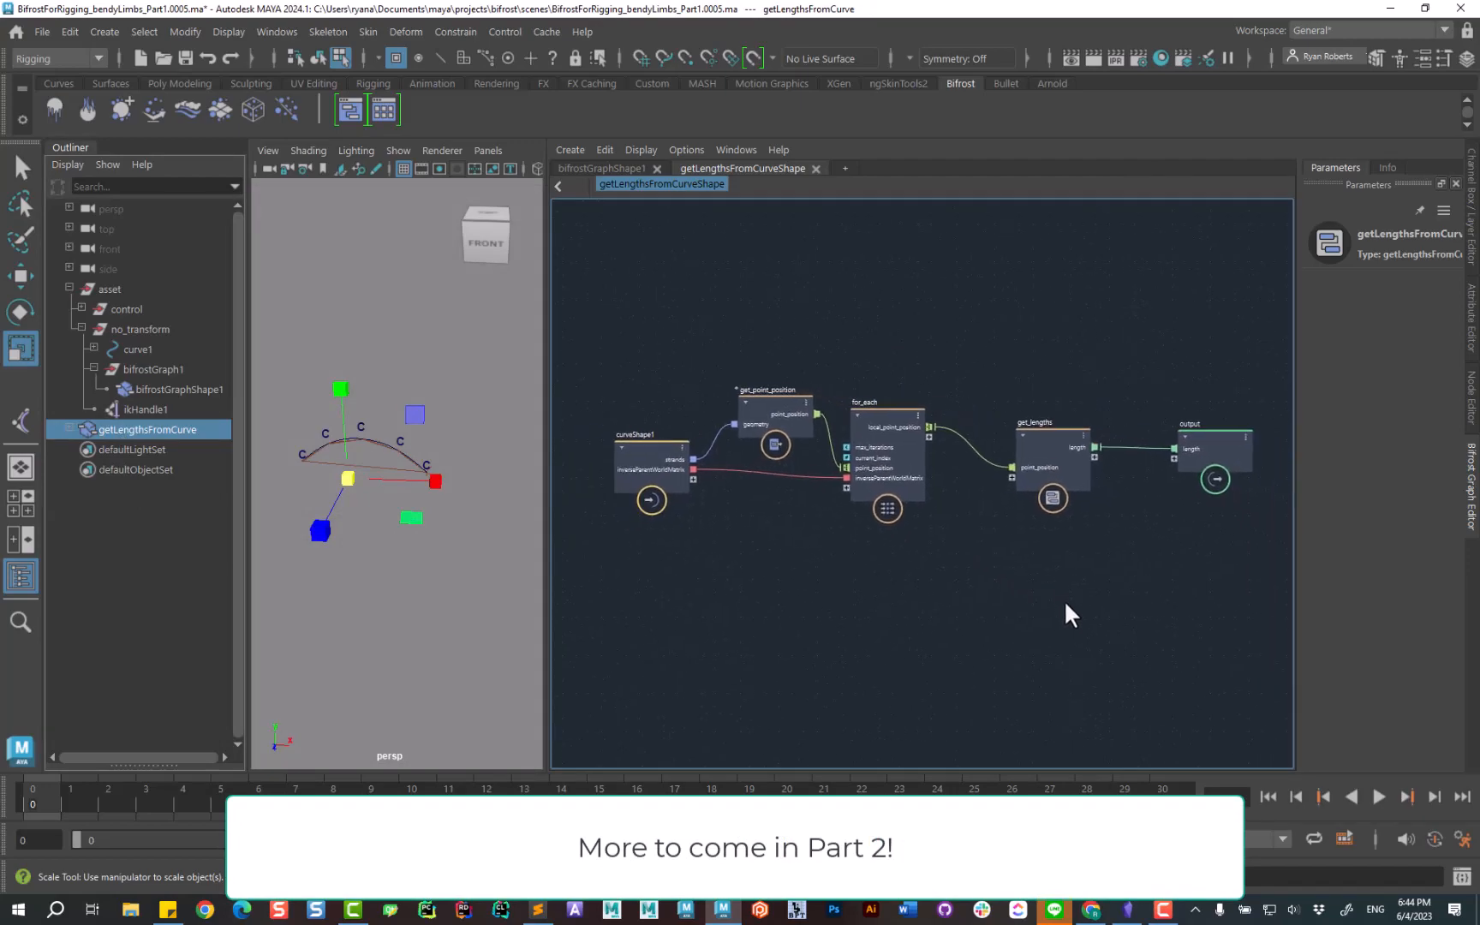